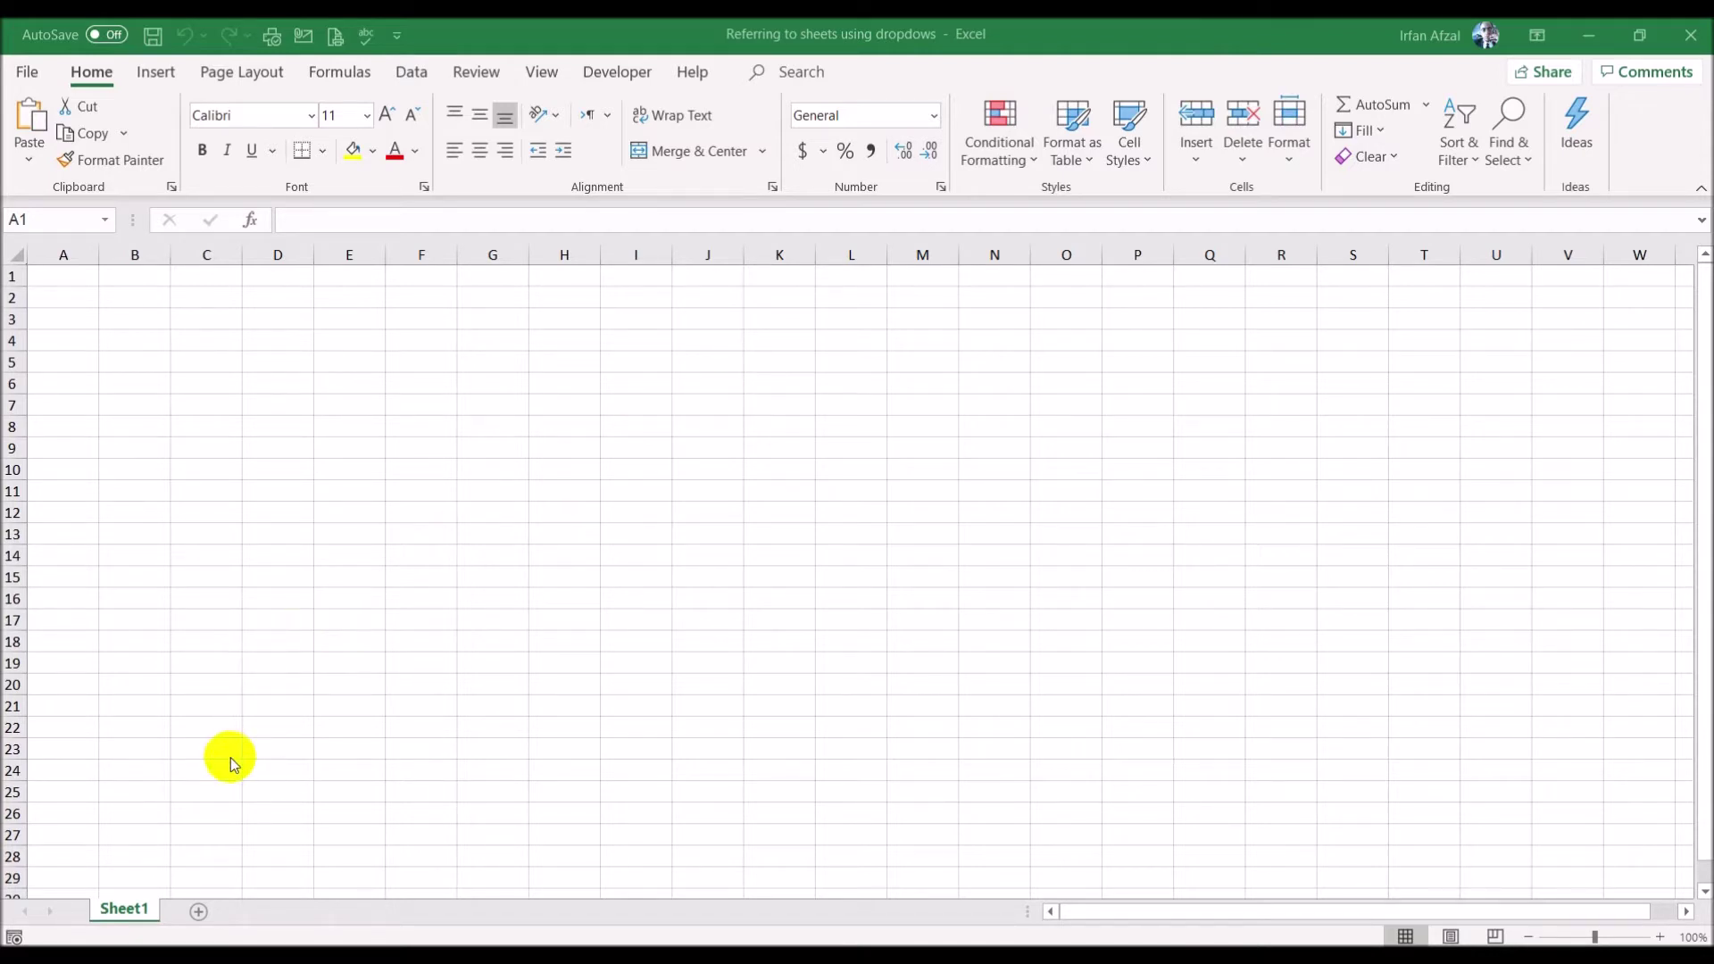
- Rename the worksheet Sheet1 as Main Sheet
{"action": "double_click", "coordinate": [126, 909]}
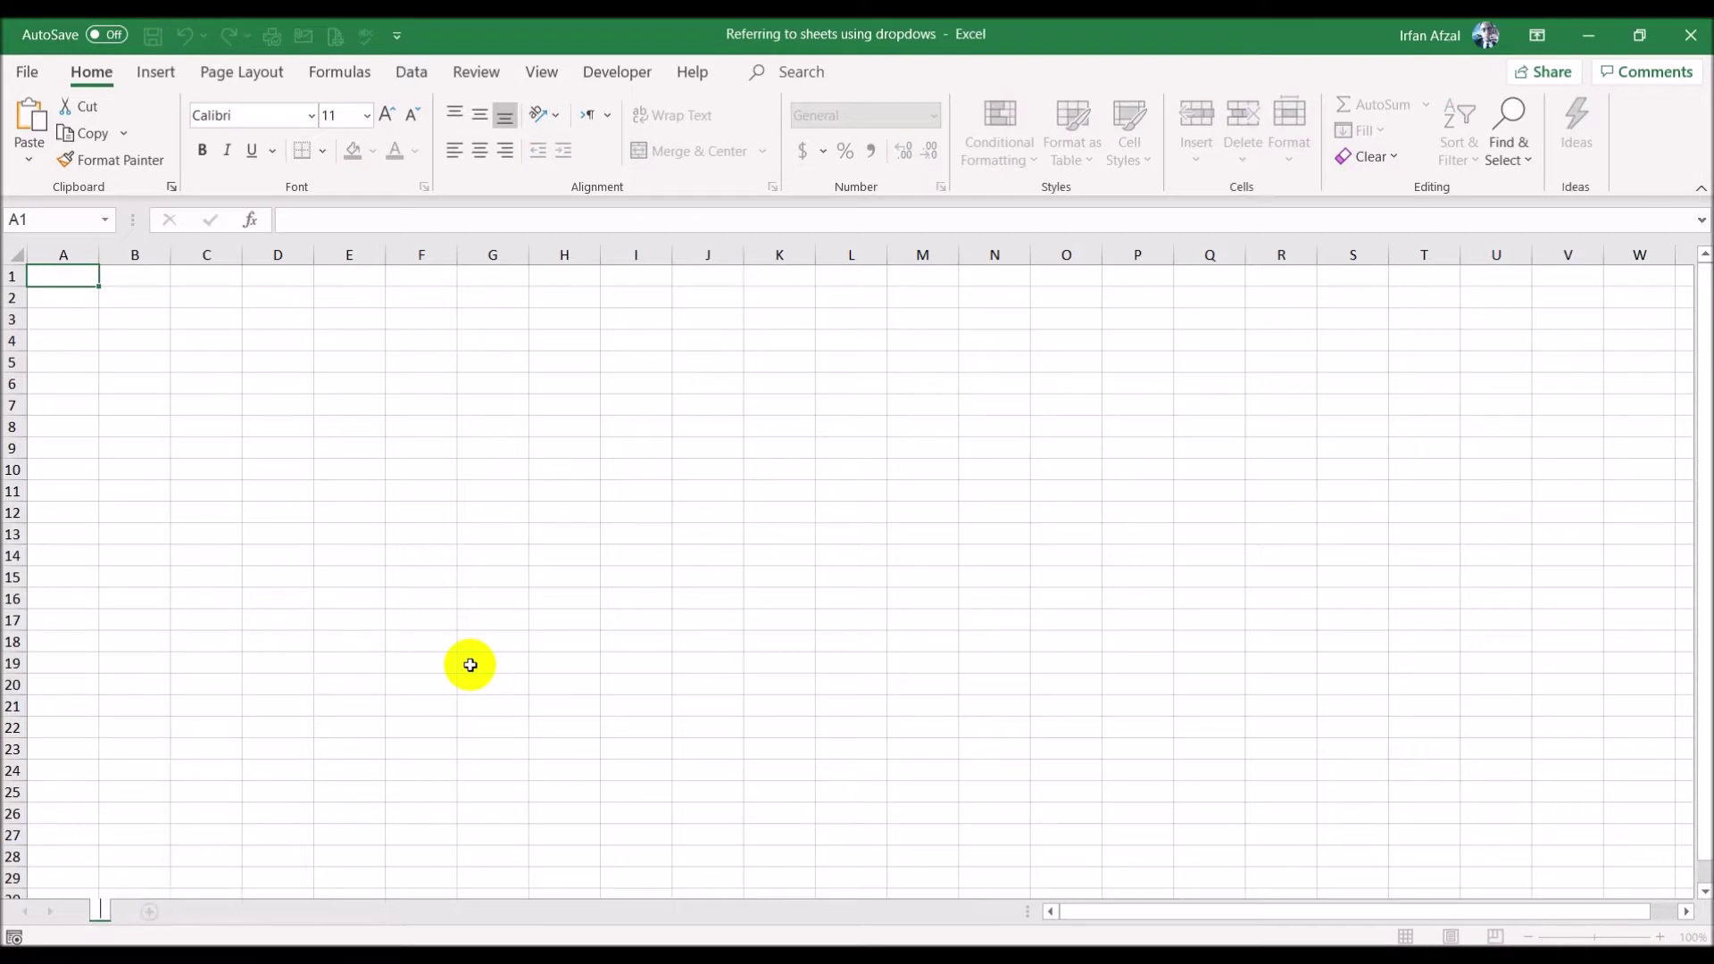
{"action": "type", "text": "Main Sheet"}
{"action": "key", "text": "Return"}
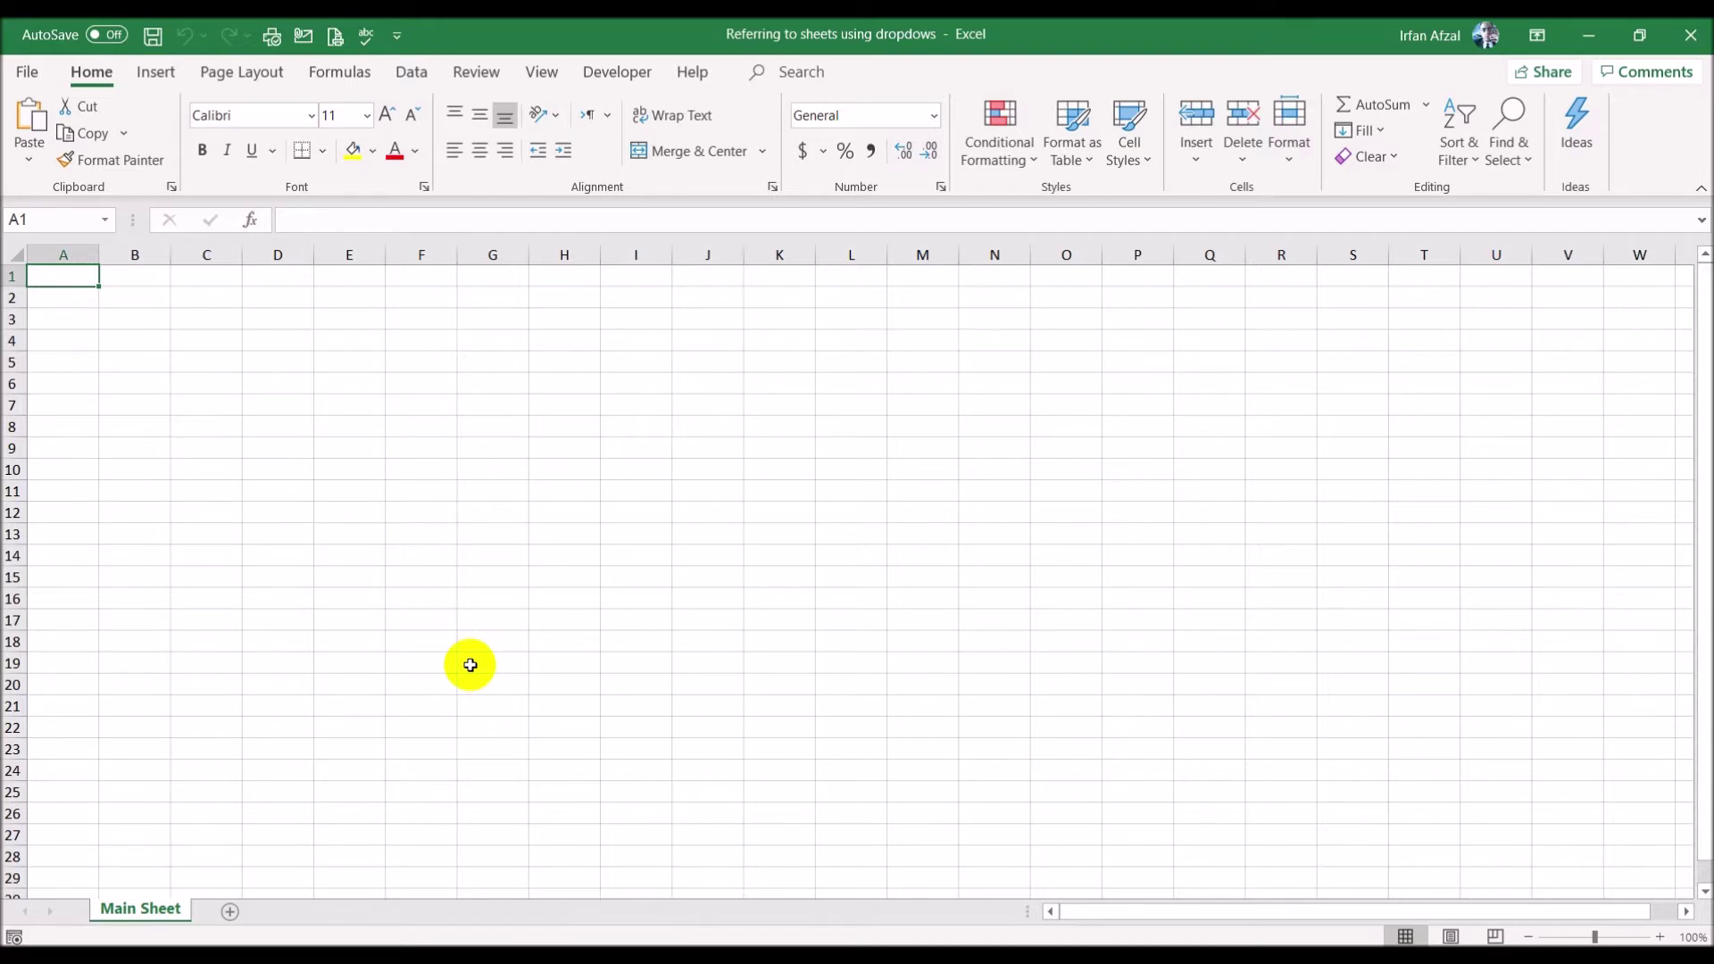
- Enter the column headers Name in cell A1 and Commissions in cell B1
{"action": "type", "text": "Name"}
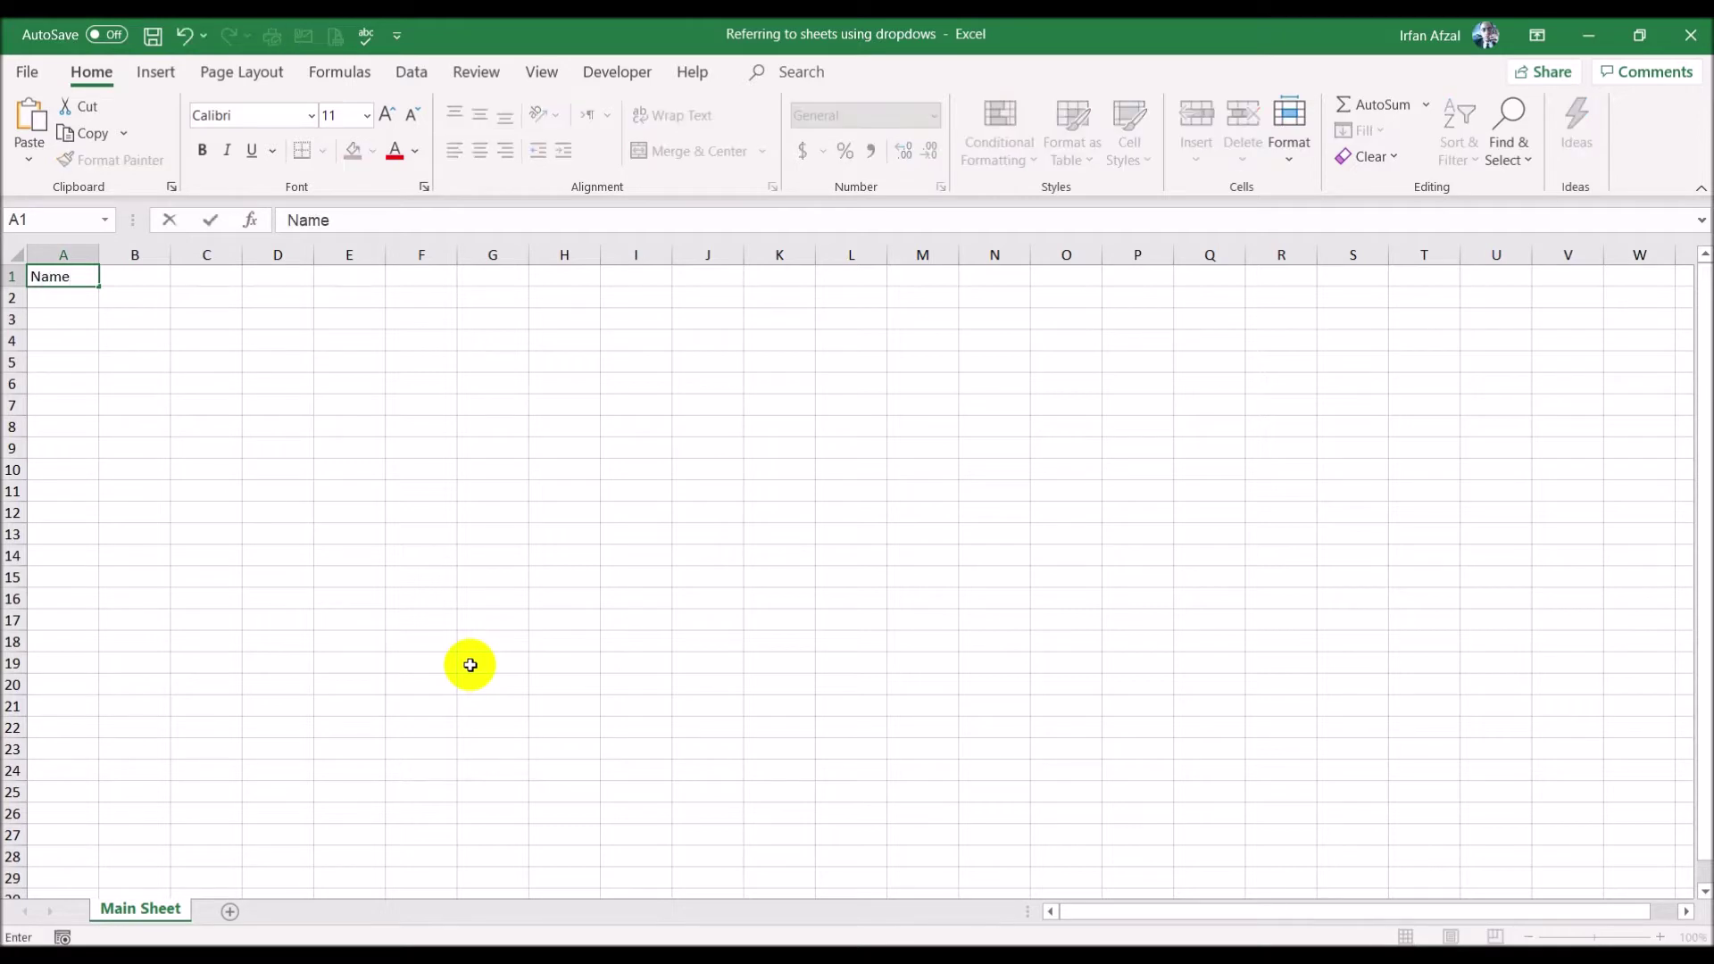
{"action": "key", "text": "Tab"}
{"action": "type", "text": "Commisis"}
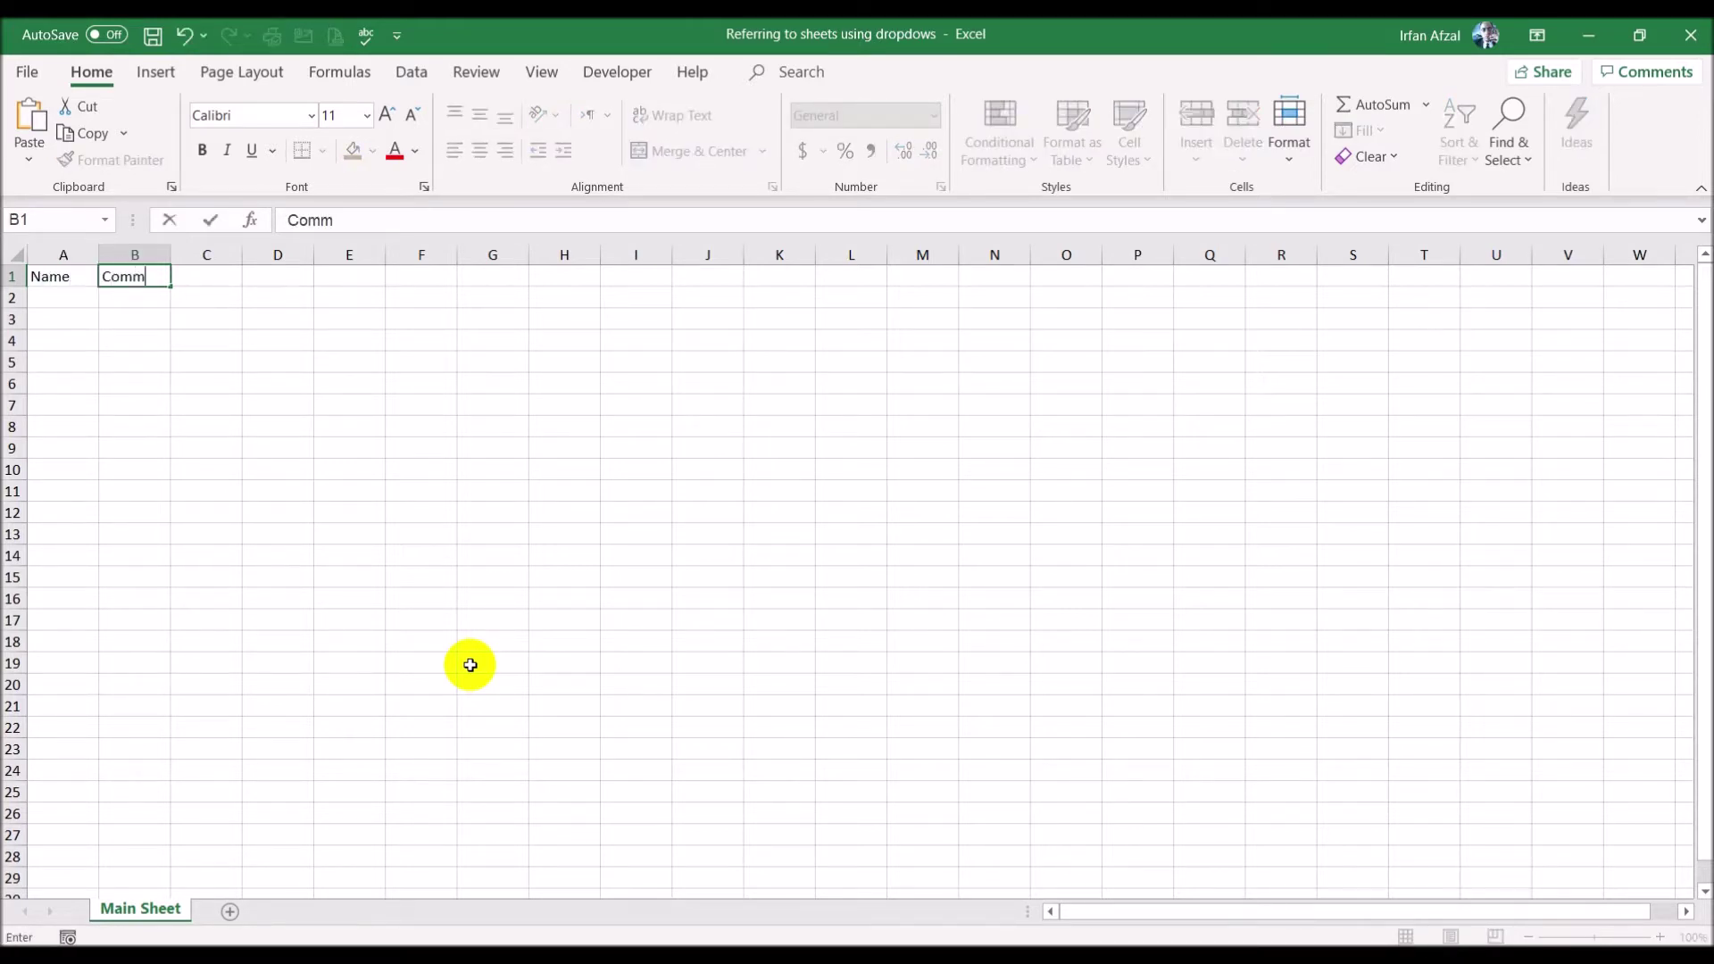
{"action": "key", "text": "BackSpace"}
{"action": "key", "text": "BackSpace"}
{"action": "type", "text": "sione"}
{"action": "key", "text": "BackSpace"}
{"action": "type", "text": "s"}
{"action": "key", "text": "Return"}
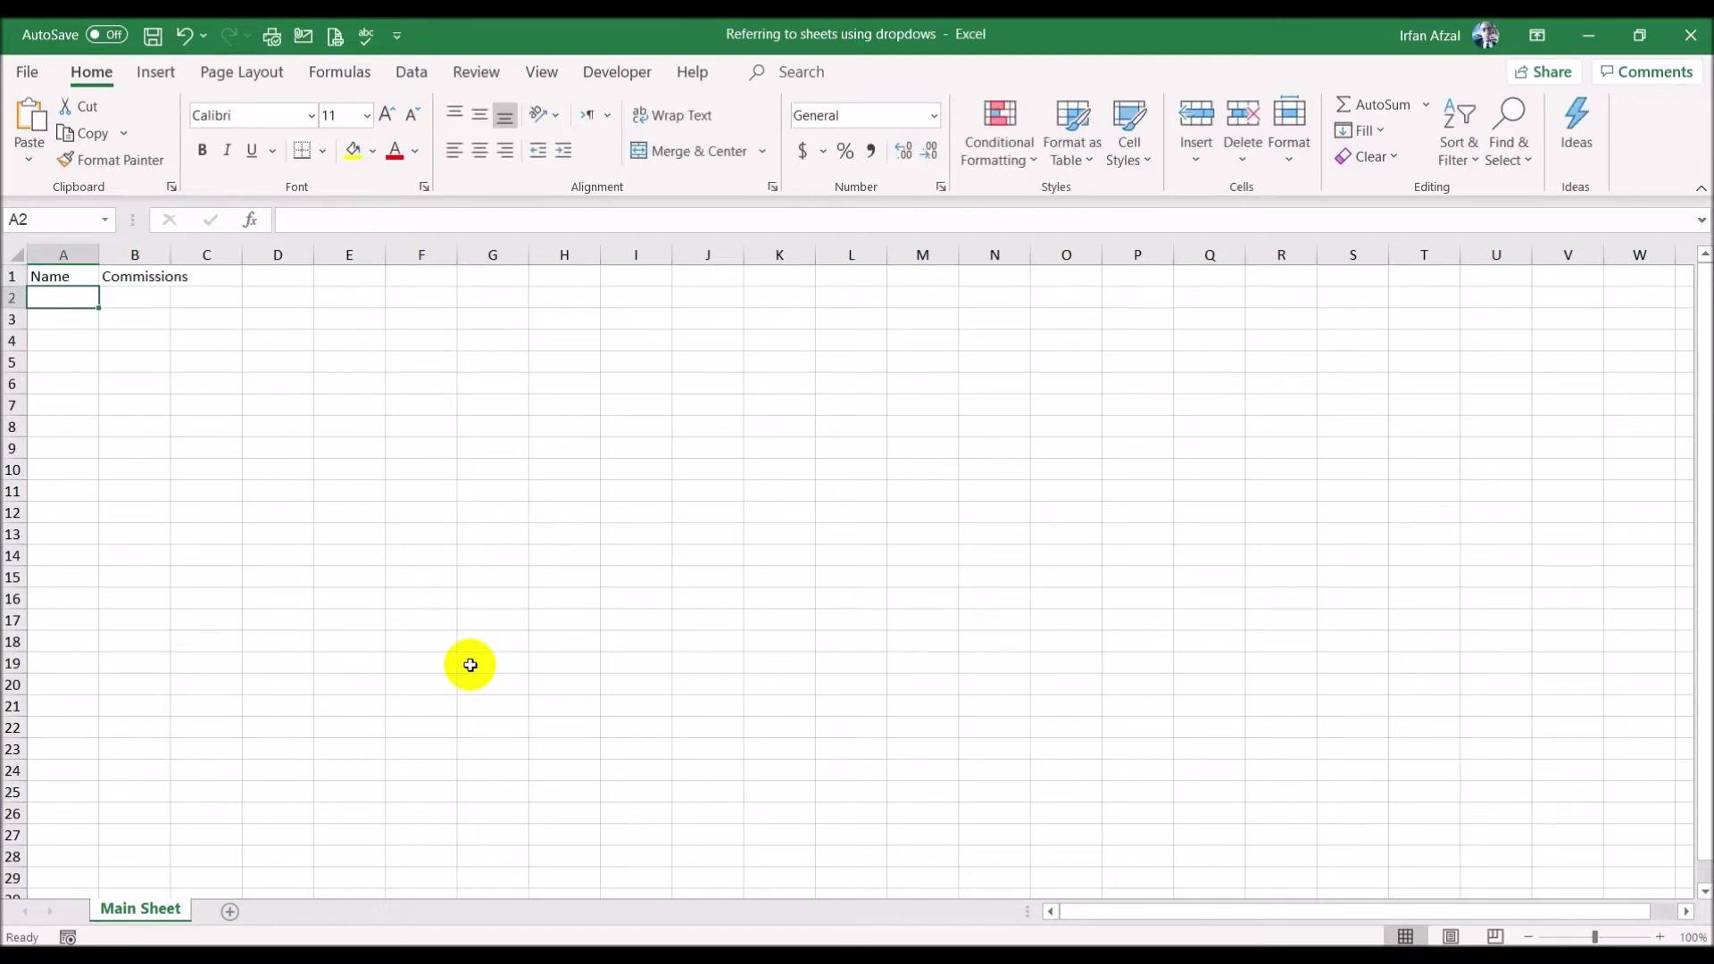
- Fit column B to its contents and change the header in B1 to Commission
{"action": "double_click", "coordinate": [170, 253]}
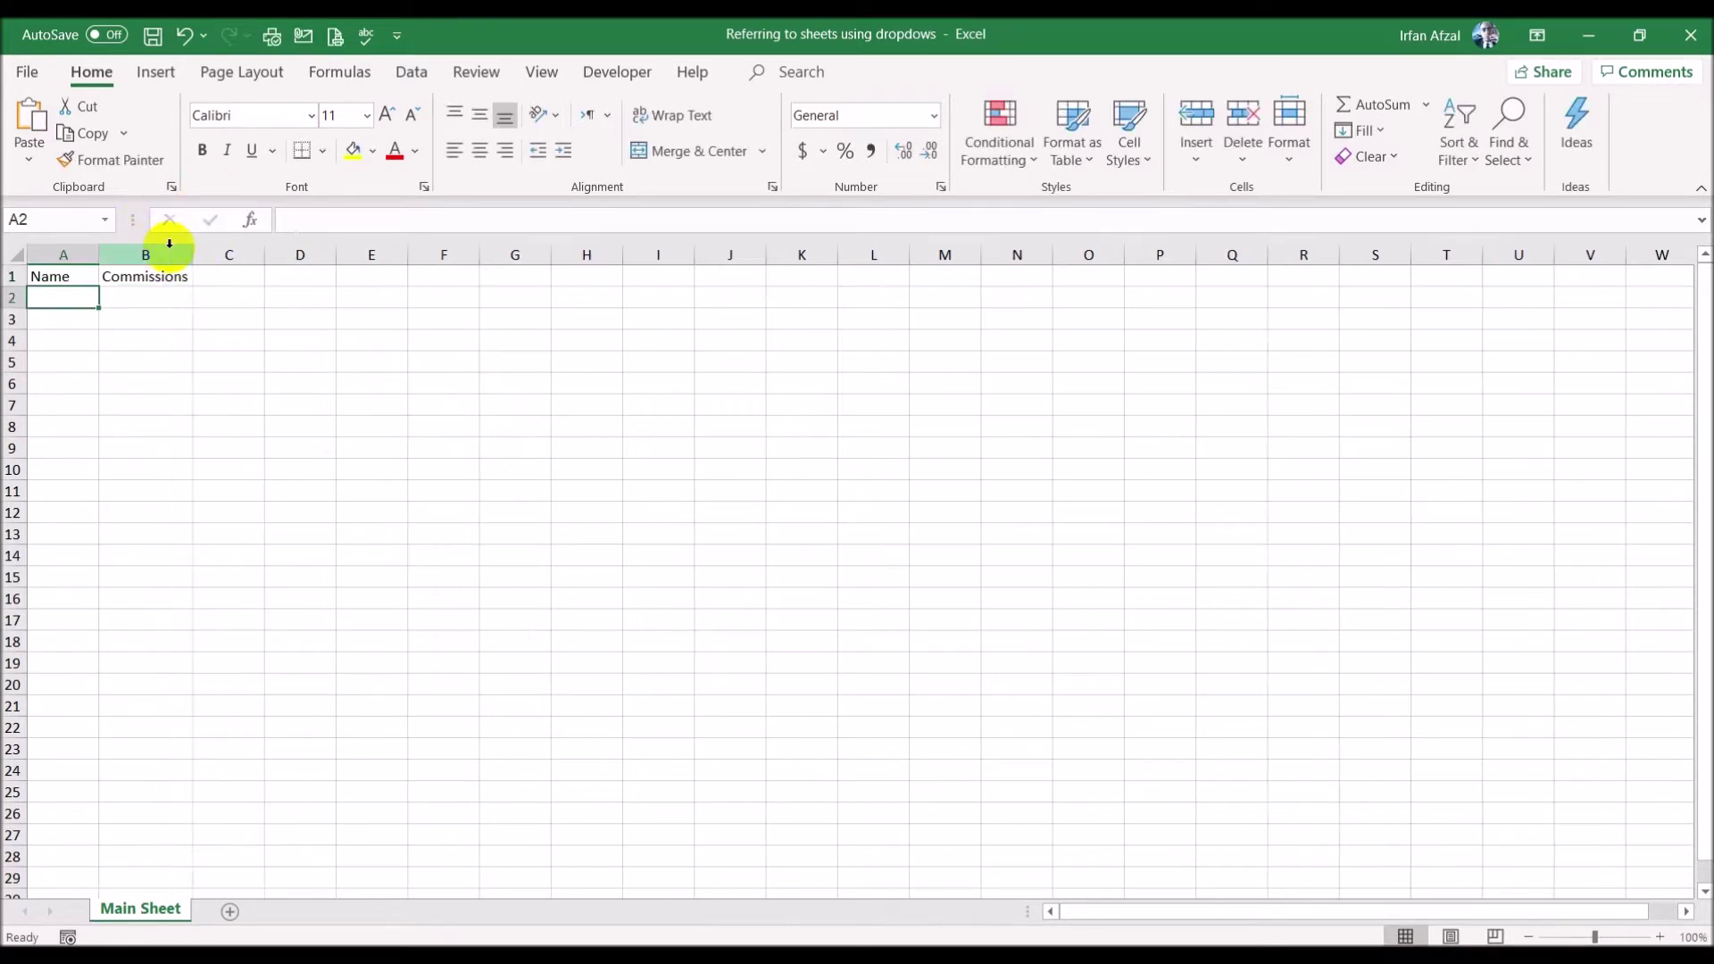
{"action": "left_click", "coordinate": [163, 274]}
{"action": "left_click", "coordinate": [440, 214]}
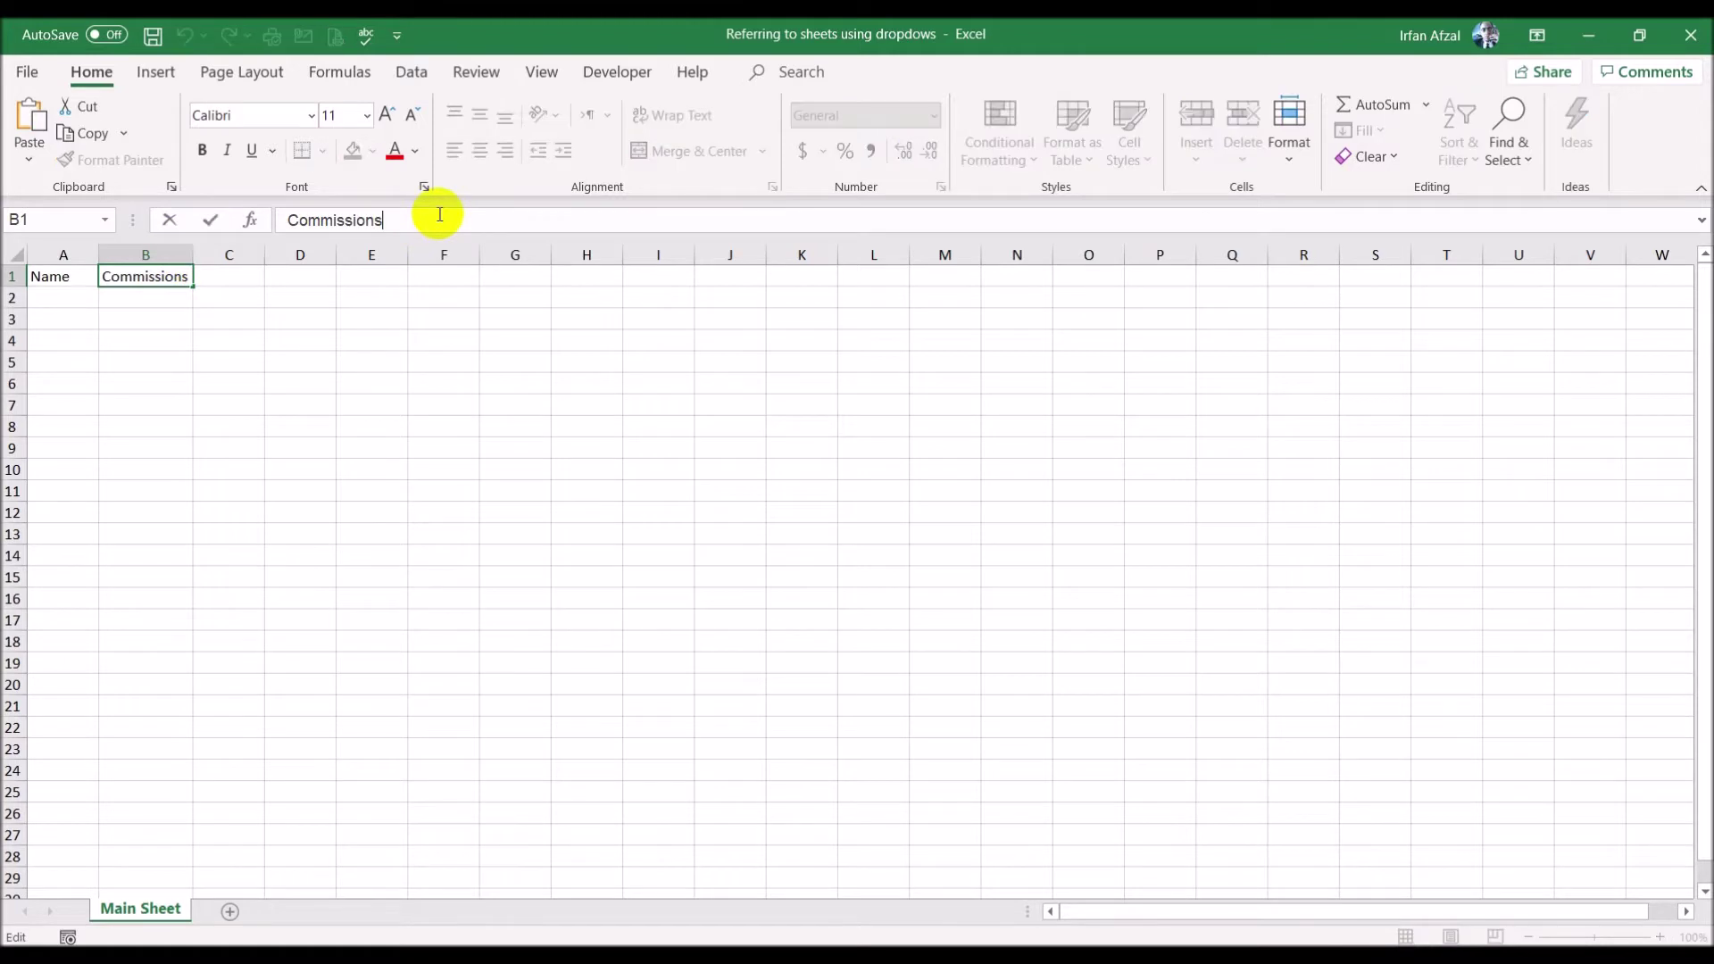
{"action": "key", "text": "BackSpace"}
{"action": "key", "text": "Return"}
- Fill cells A2 to A6 with the five people's first names and enter Total in A7
{"action": "left_click", "coordinate": [46, 298]}
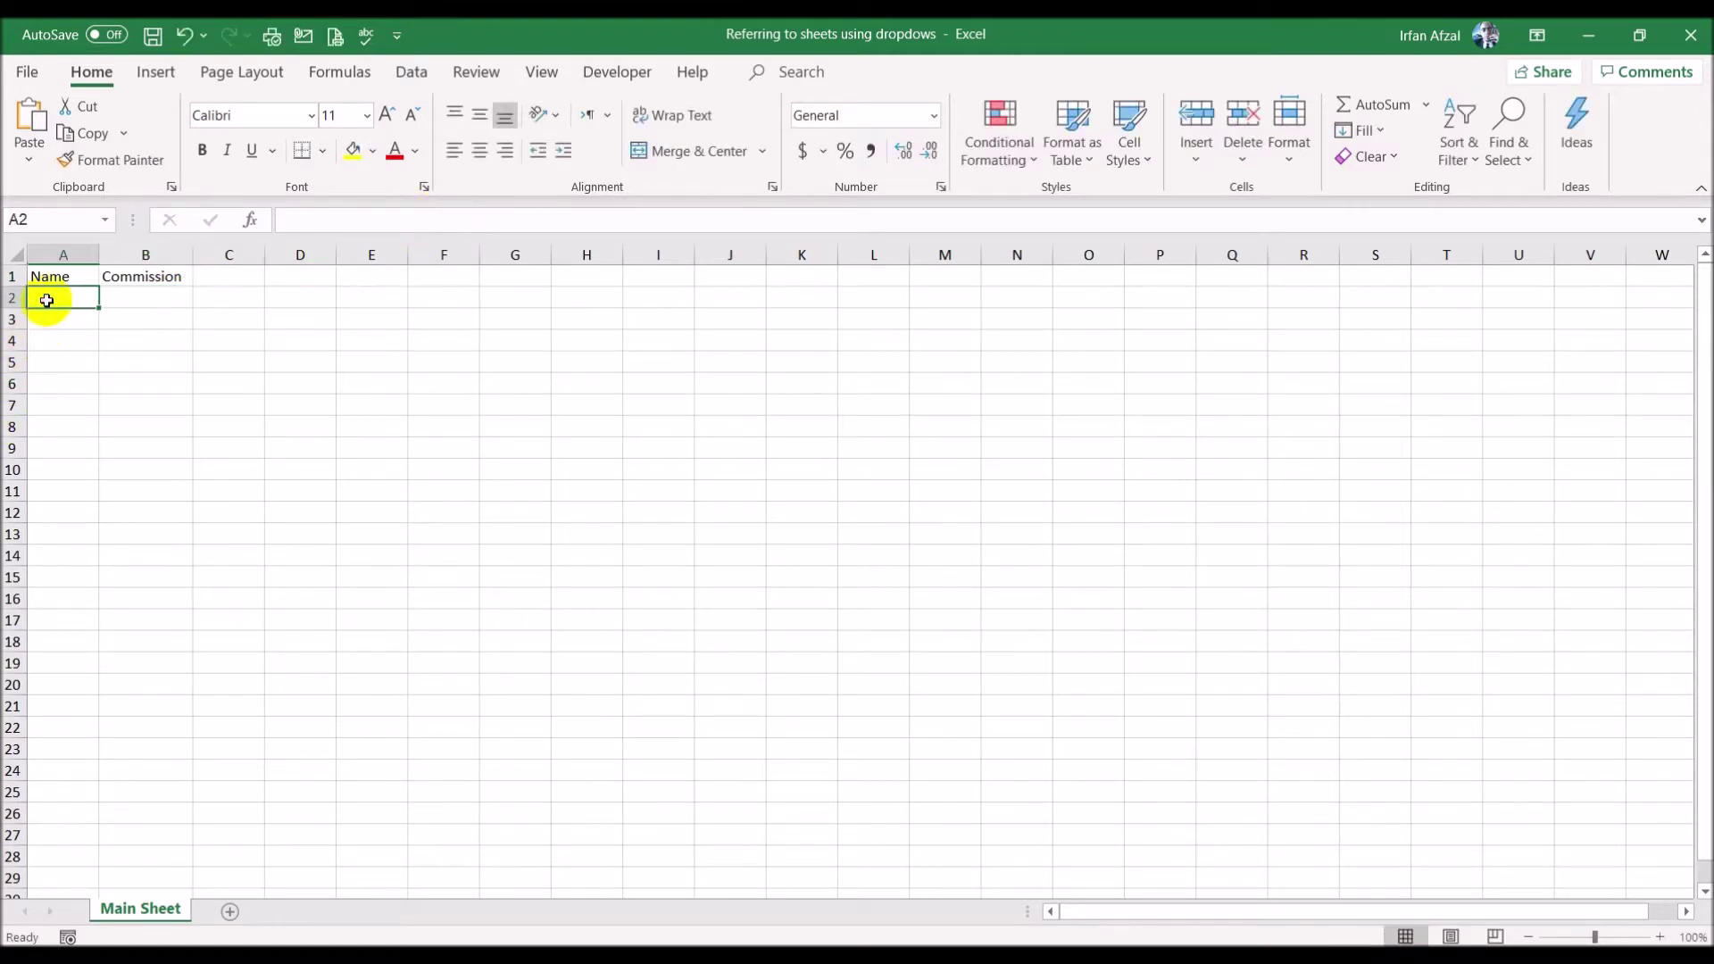
{"action": "type", "text": "Angela"}
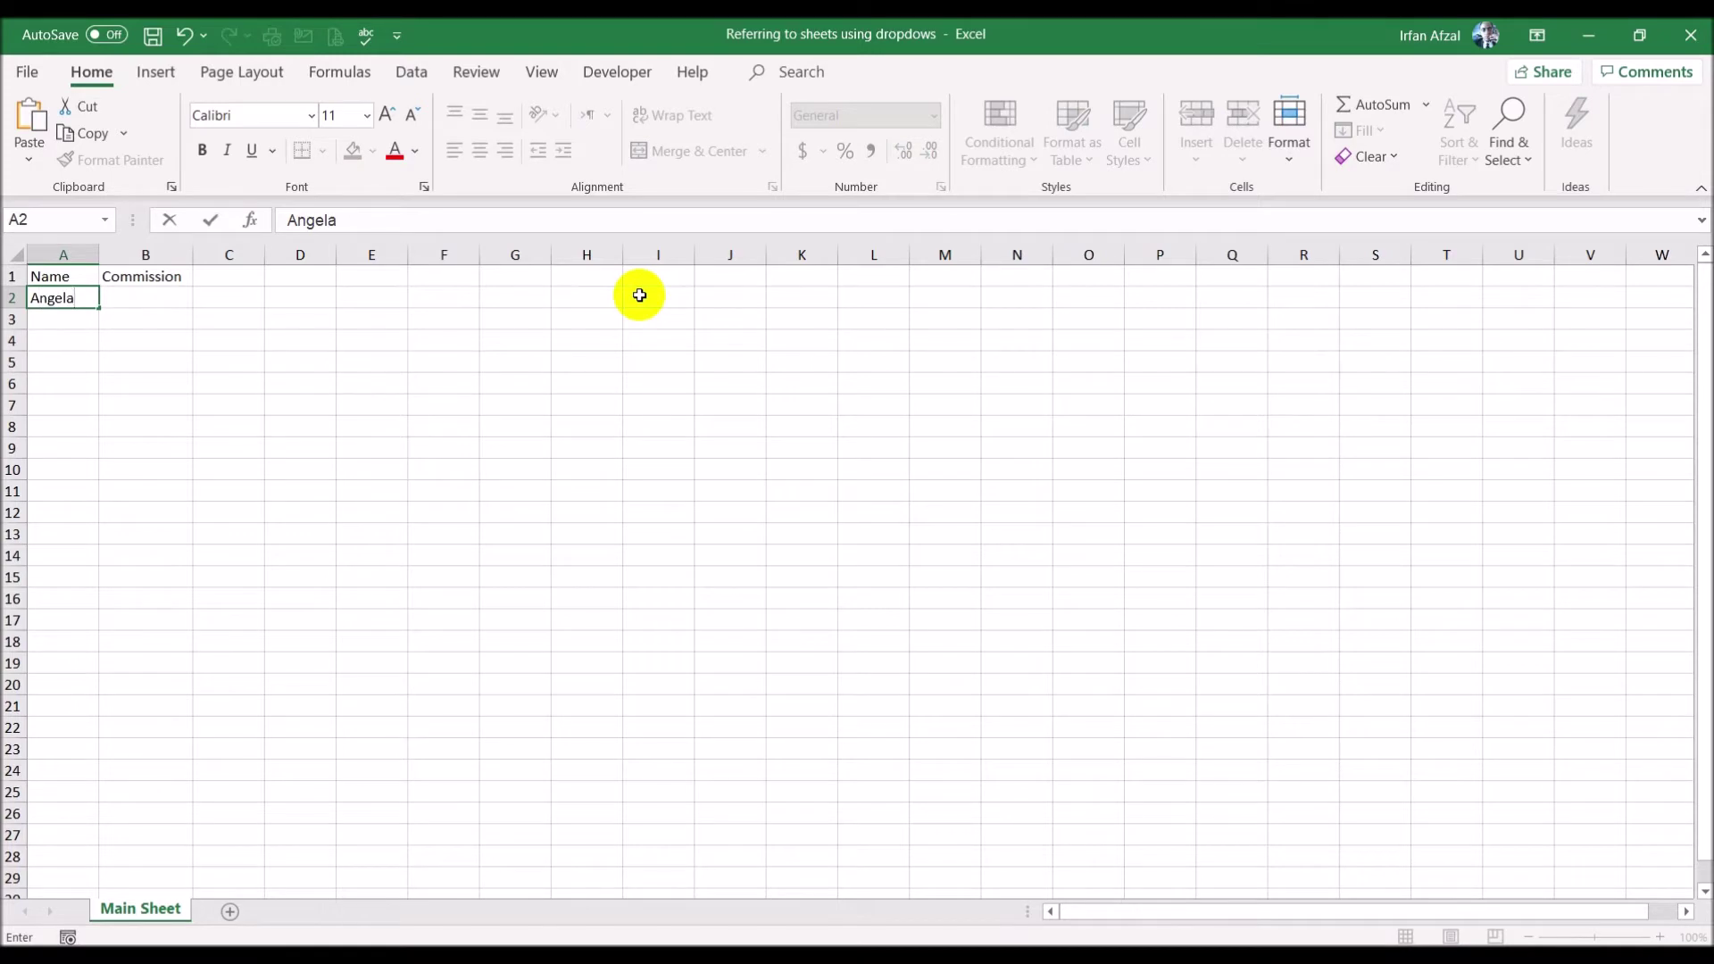
{"action": "key", "text": "Return"}
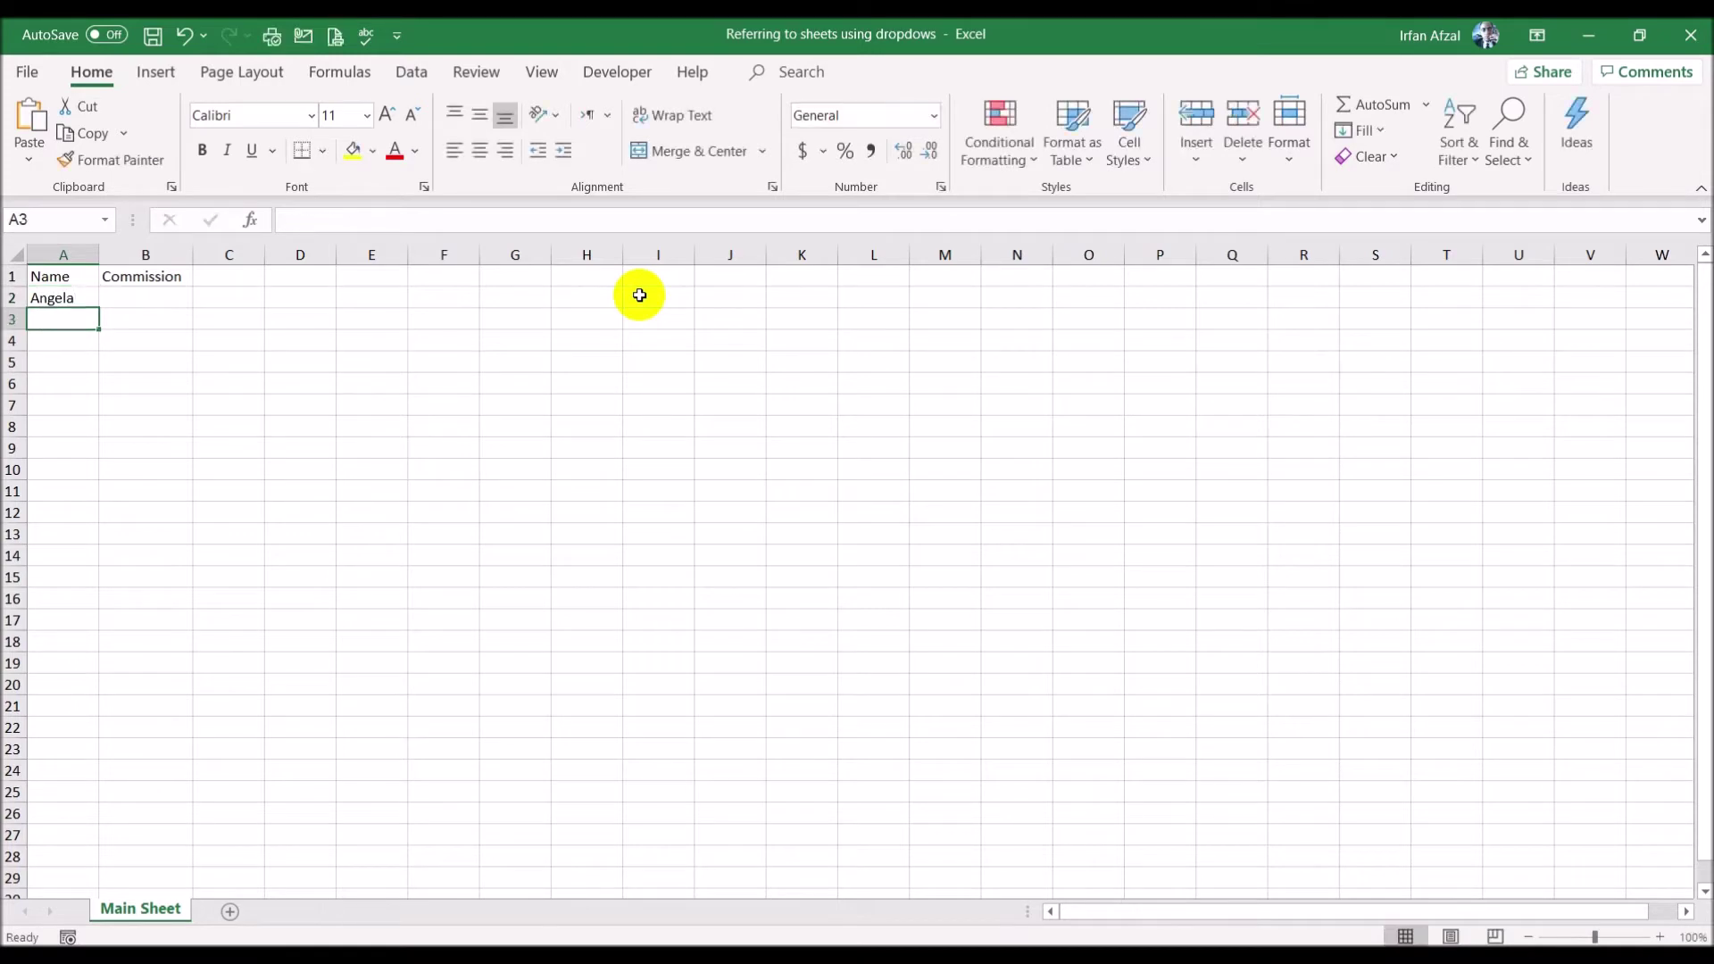
{"action": "type", "text": "Dave"}
{"action": "key", "text": "Return"}
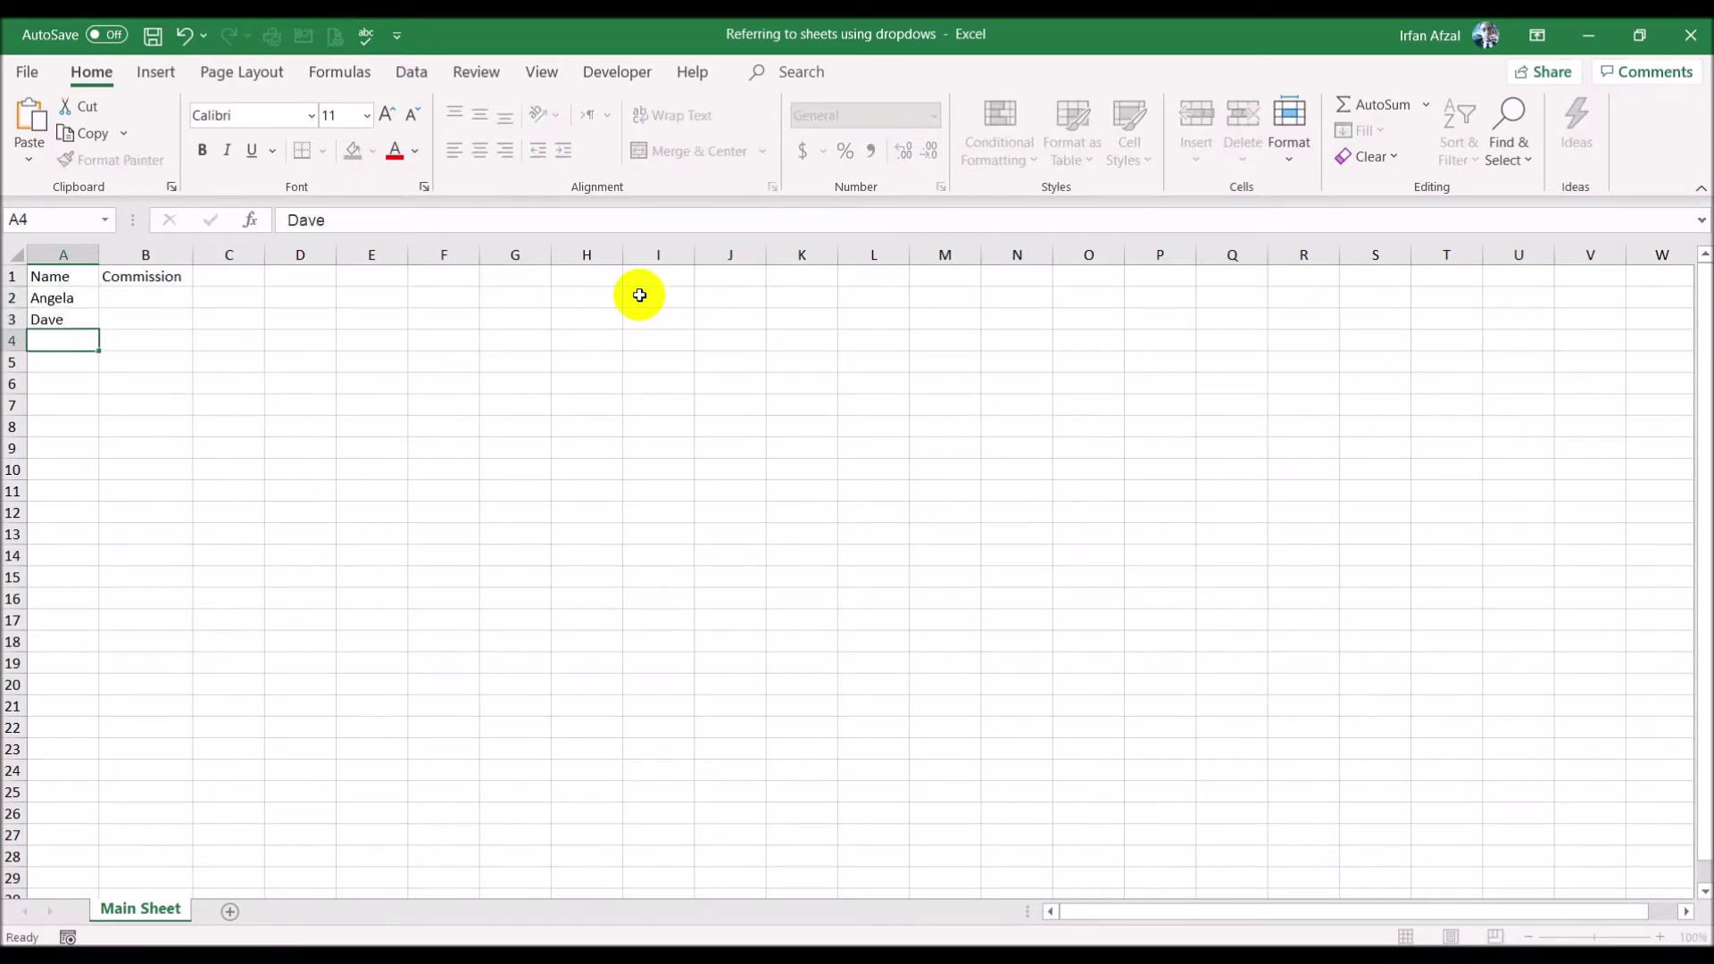
{"action": "type", "text": "Jim"}
{"action": "key", "text": "Return"}
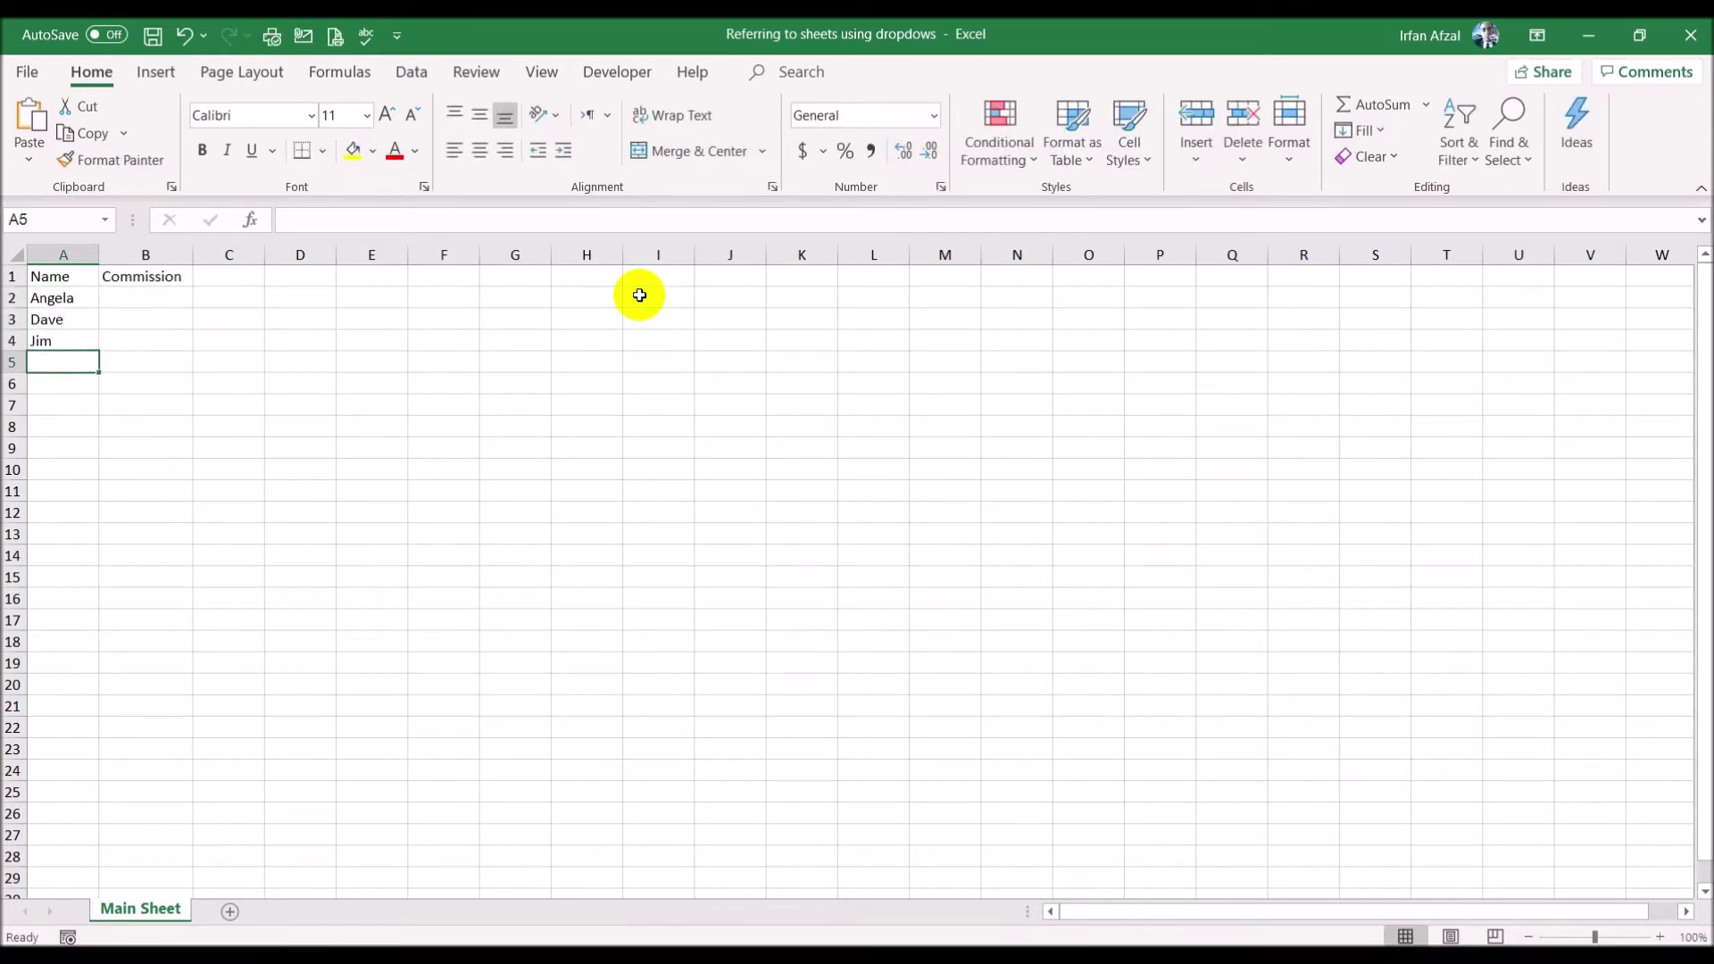
{"action": "type", "text": "Julie"}
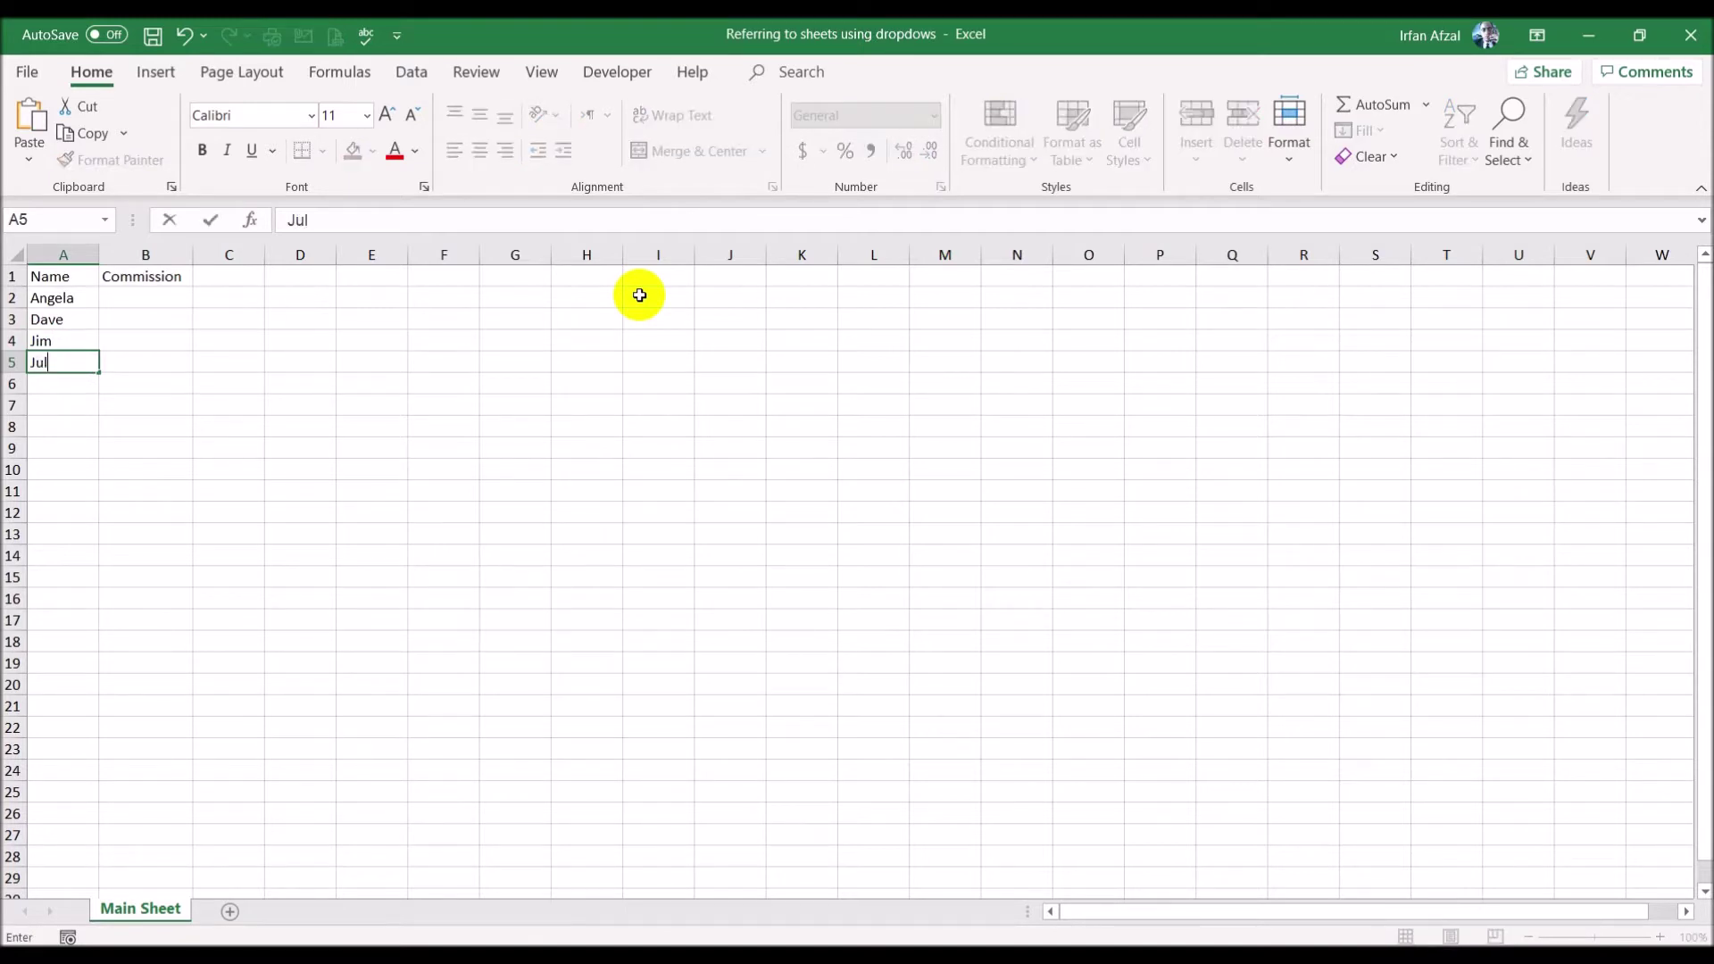
{"action": "key", "text": "Return"}
{"action": "type", "text": "Robert"}
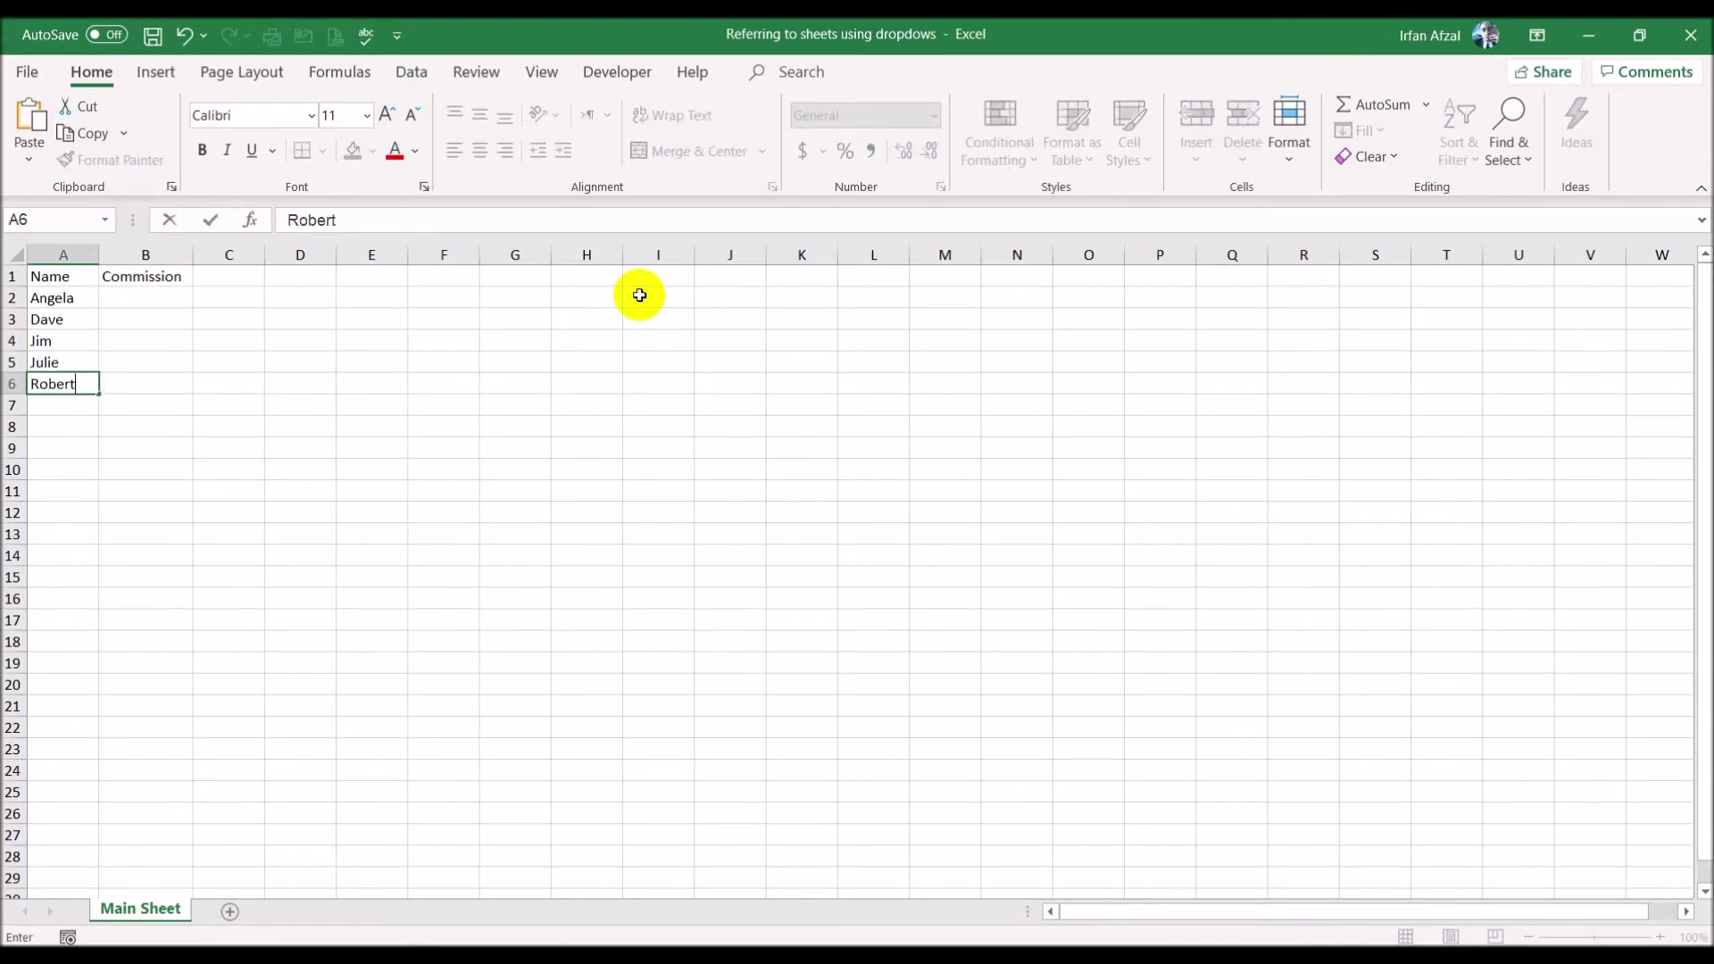
{"action": "key", "text": "Return"}
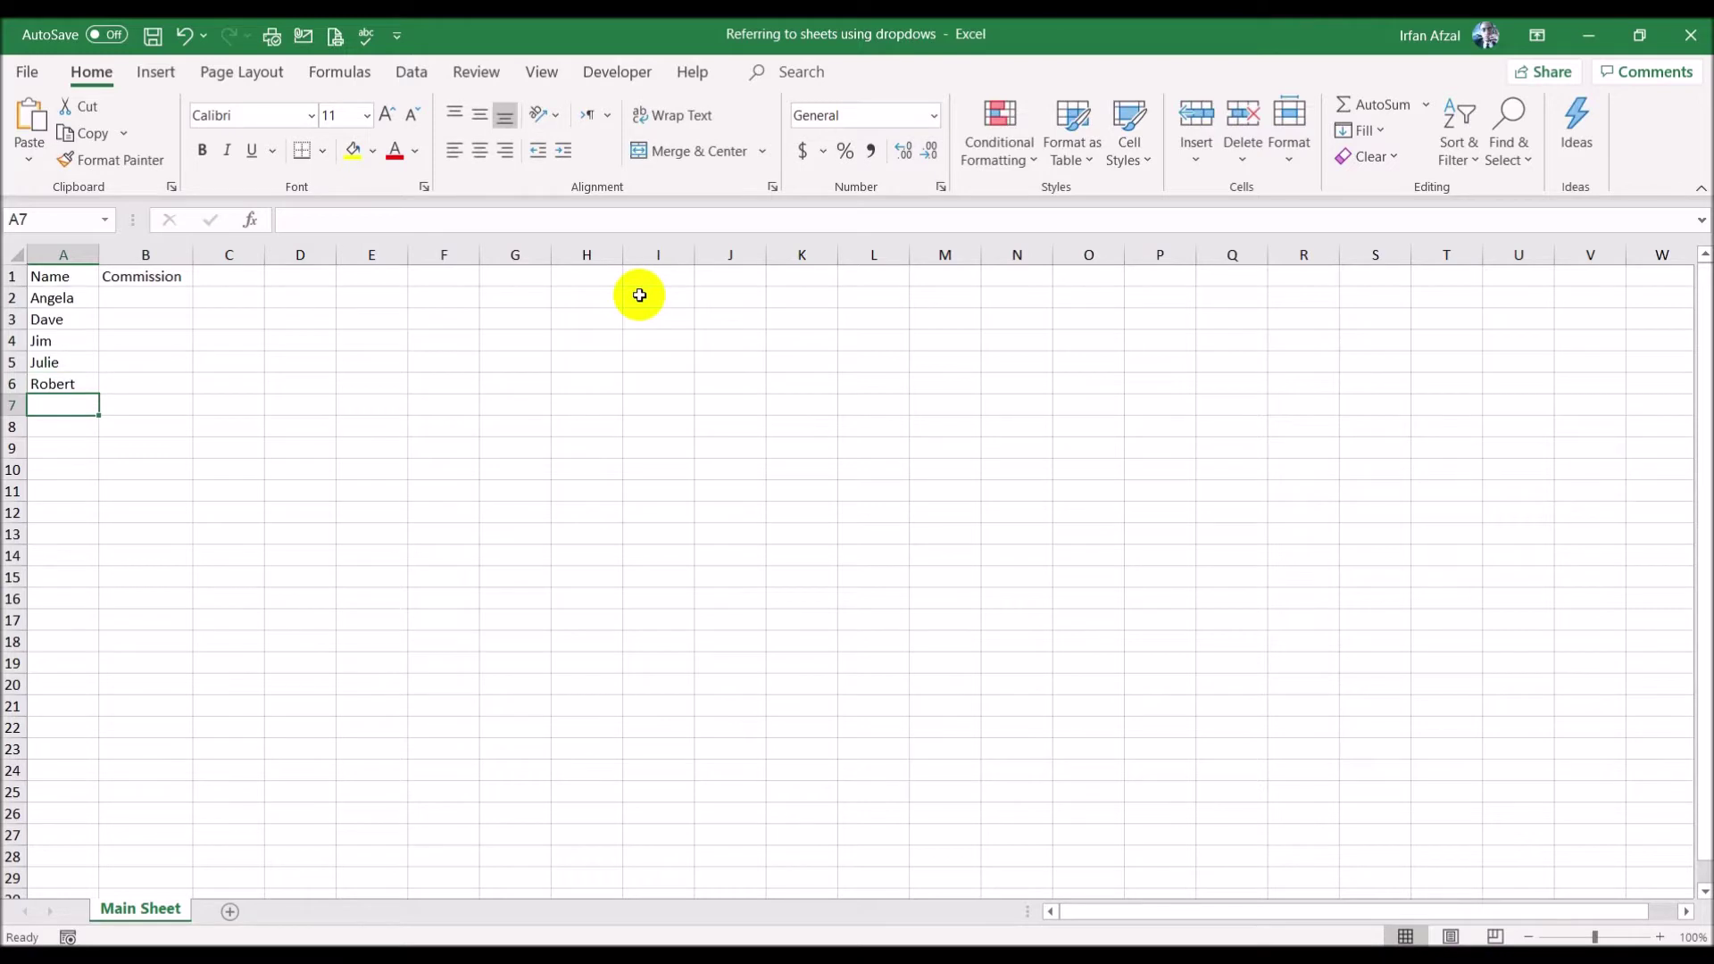
{"action": "type", "text": "Total"}
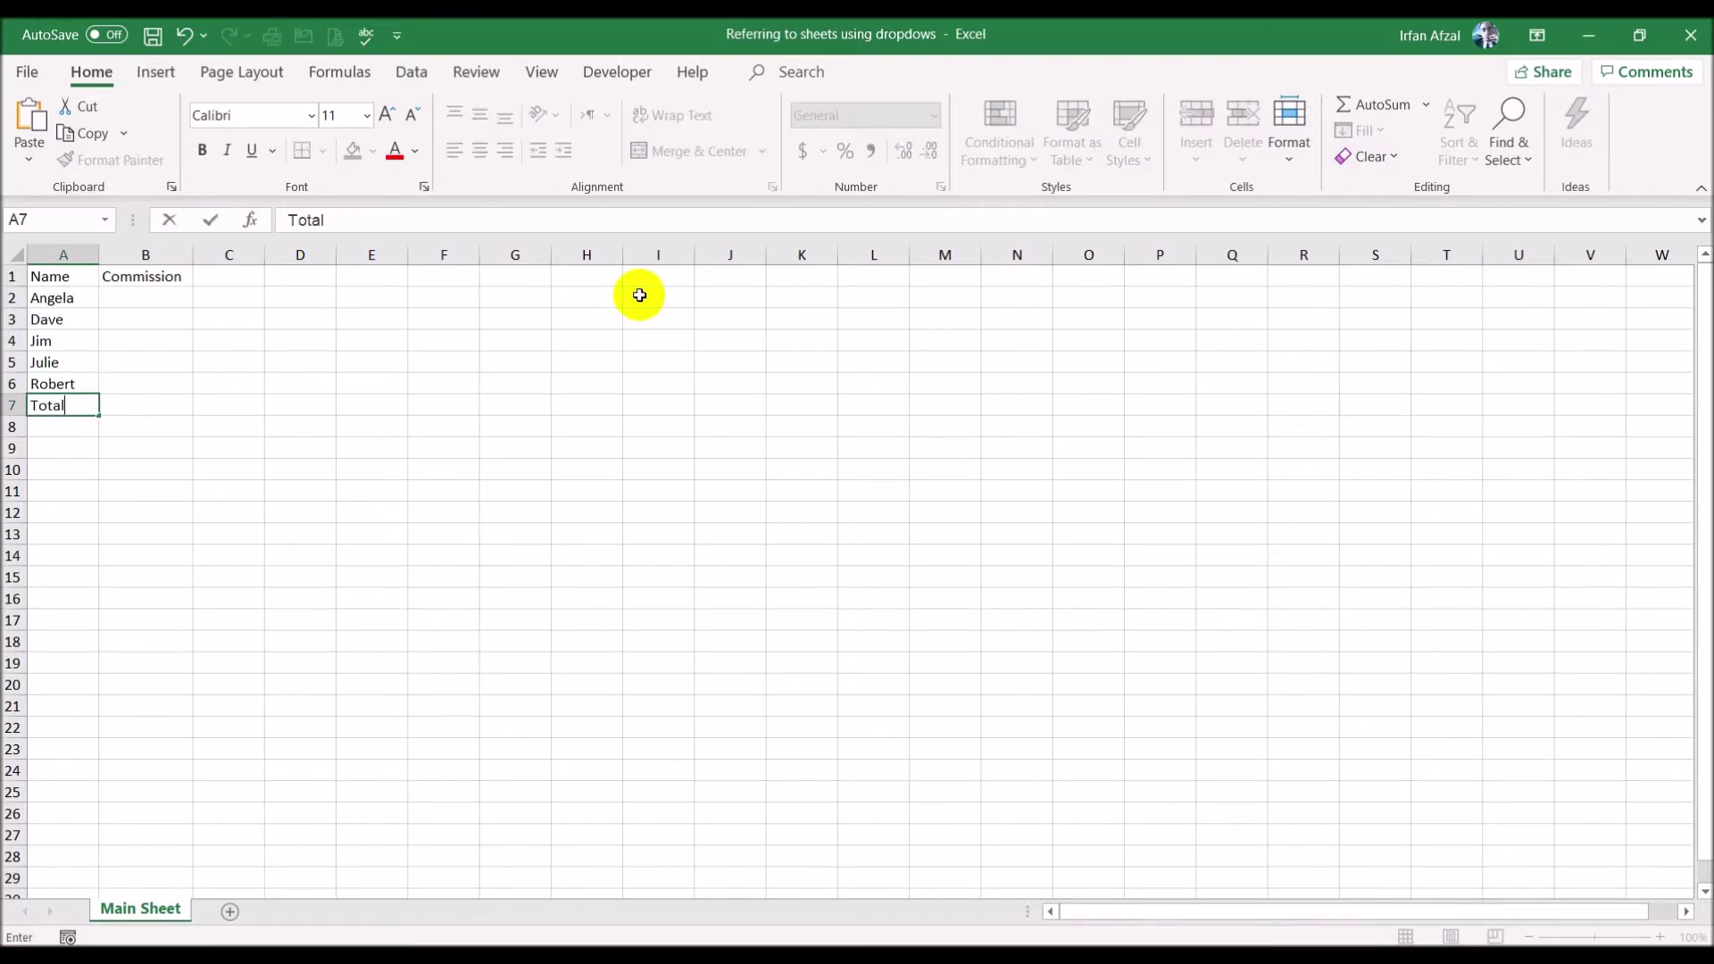
{"action": "key", "text": "Return"}
- Apply all borders to the table in A1:B7
{"action": "left_click_drag", "start_coordinate": [69, 276], "coordinate": [149, 405]}
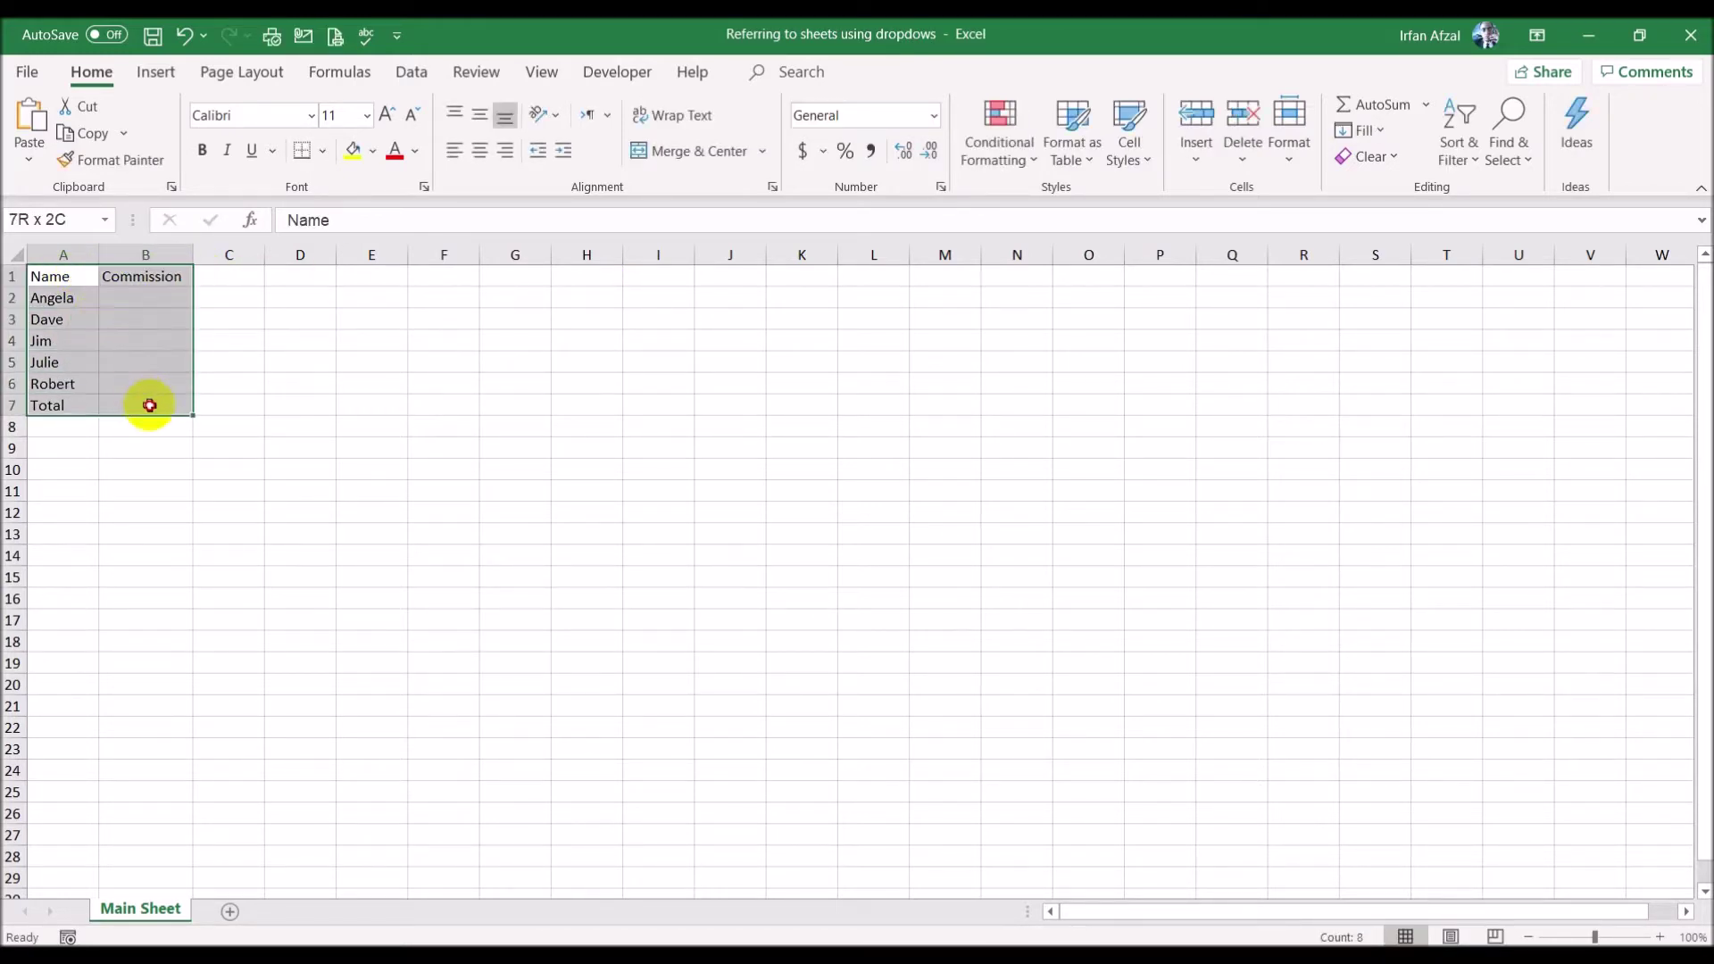
{"action": "left_click", "coordinate": [324, 153]}
{"action": "left_click", "coordinate": [337, 373]}
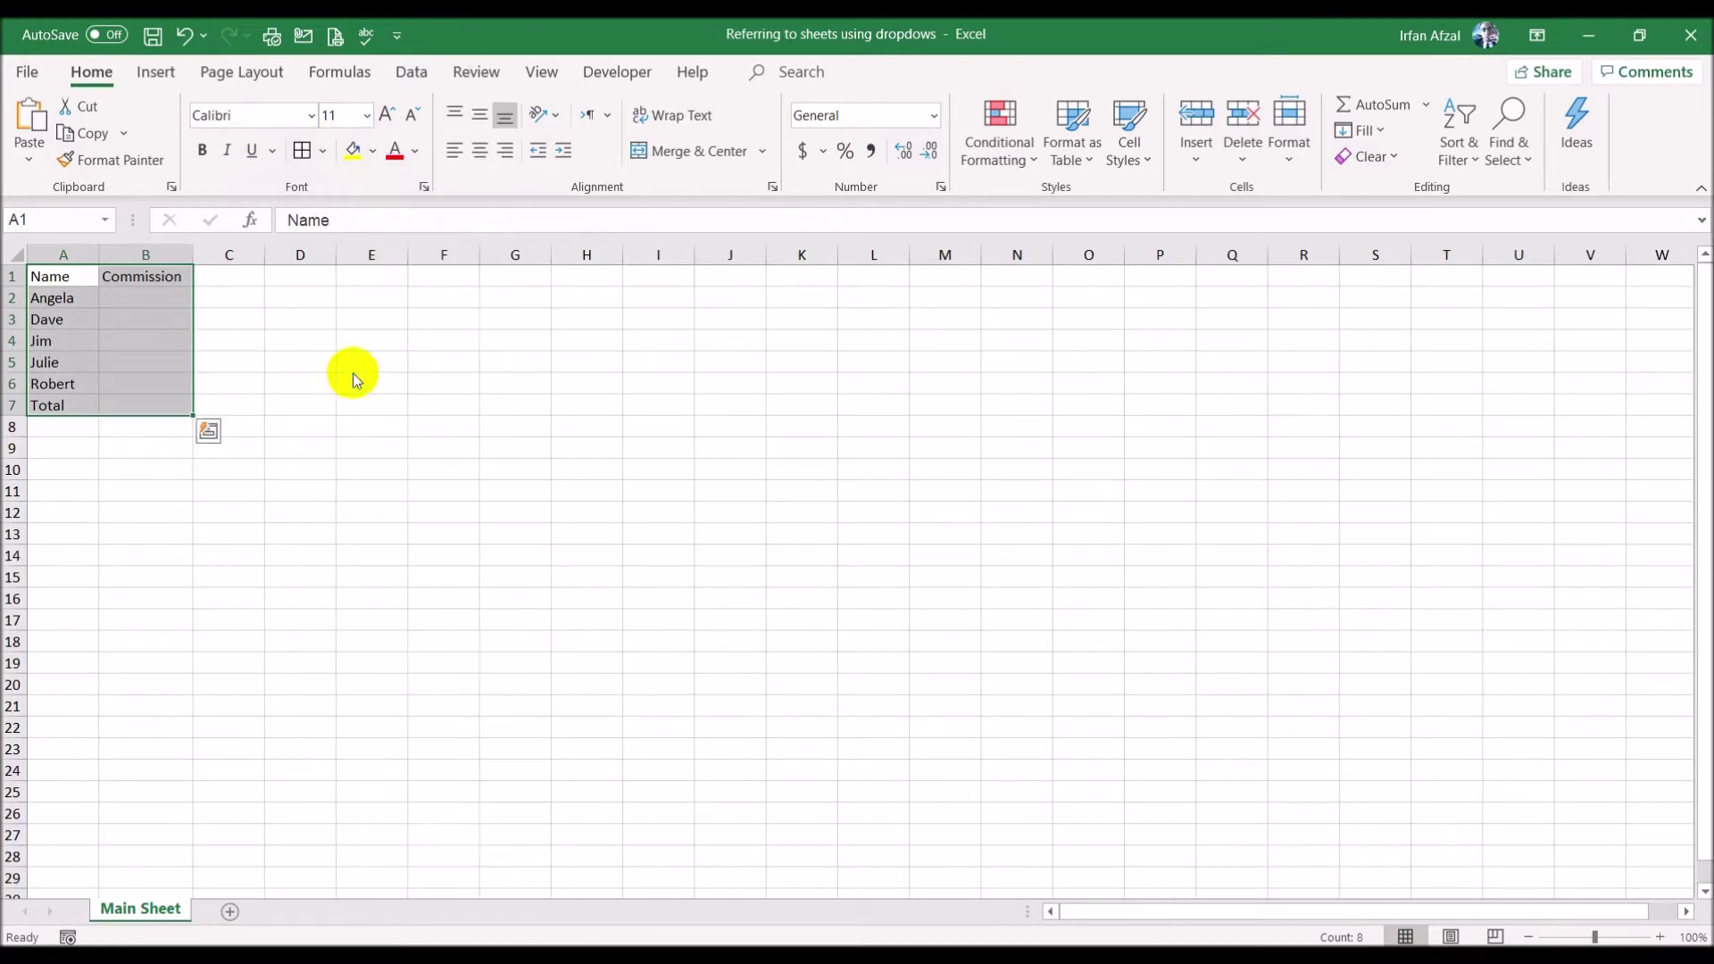
{"action": "left_click", "coordinate": [307, 373]}
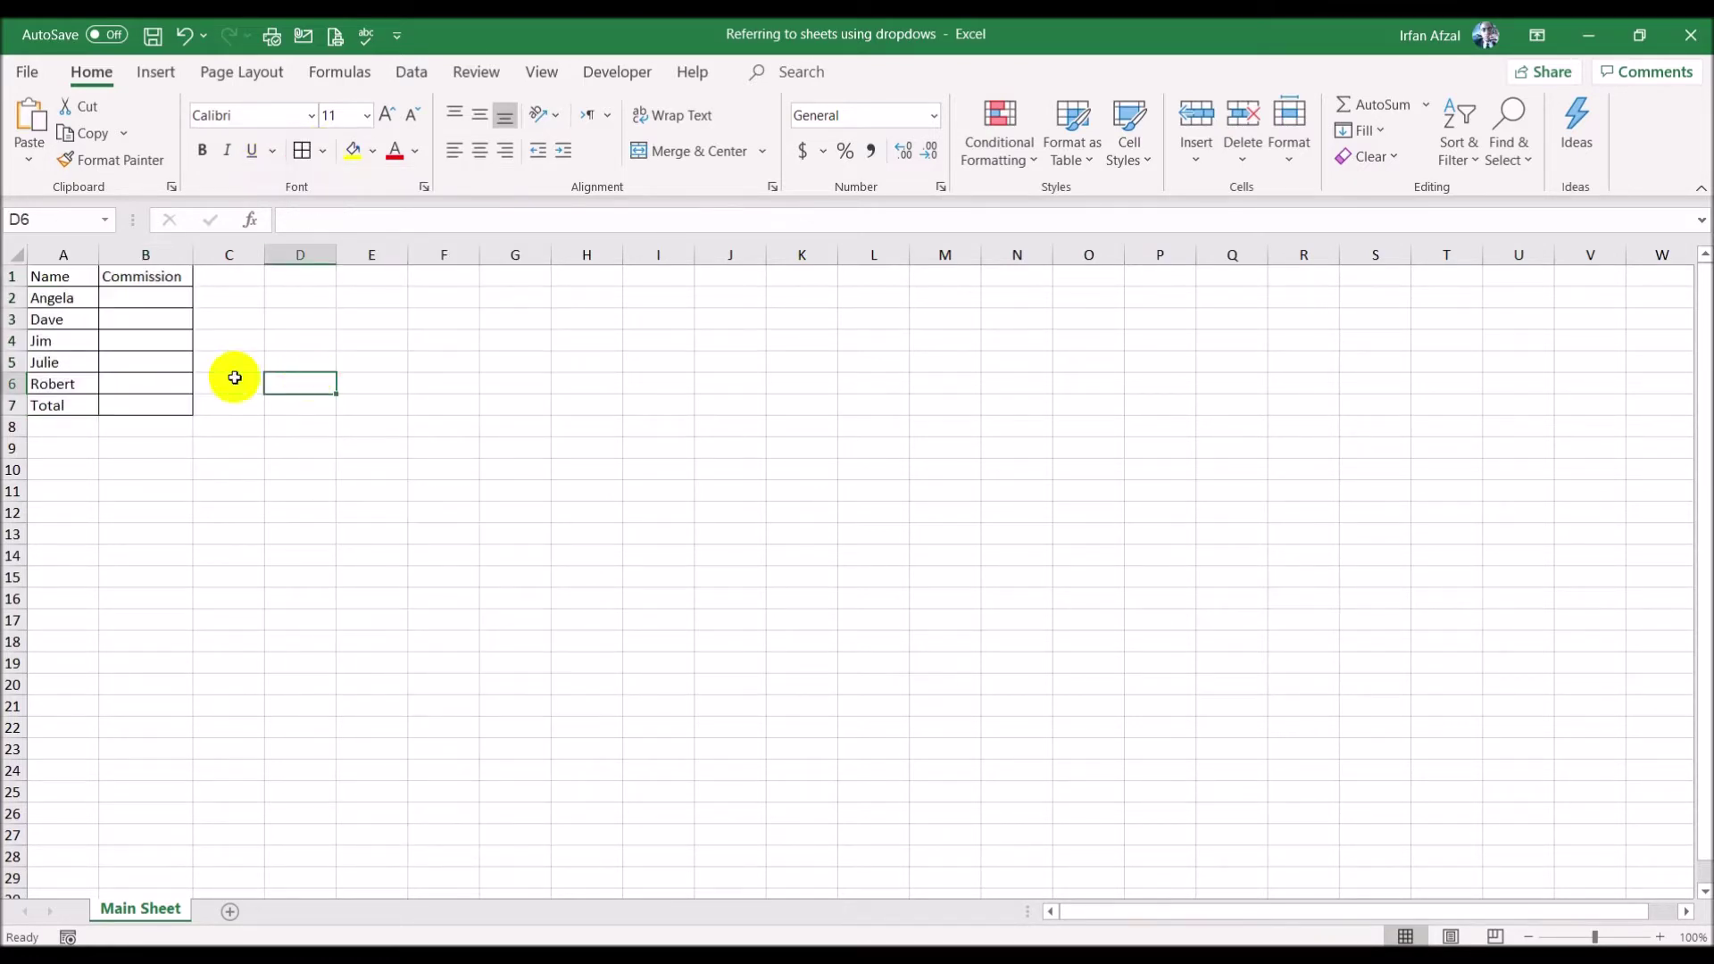
- Fill the Total row A7:B7 and the header row A1:B1 with yellow
{"action": "left_click_drag", "start_coordinate": [50, 407], "coordinate": [143, 405]}
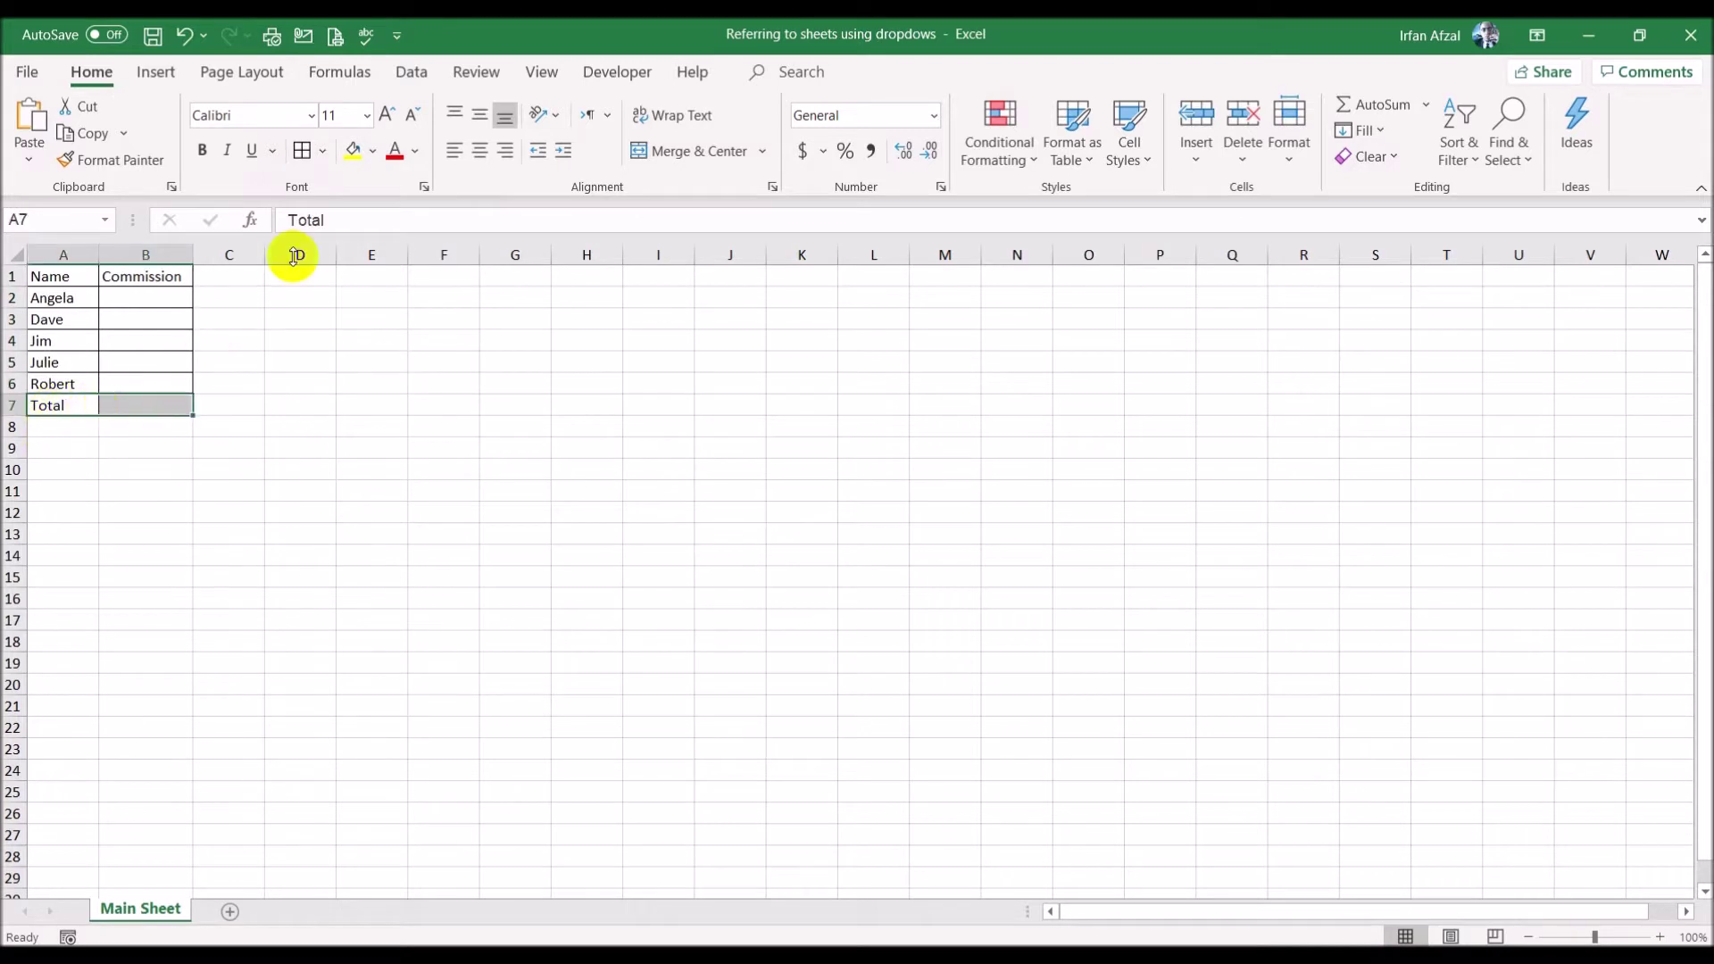
{"action": "left_click", "coordinate": [335, 161]}
{"action": "left_click_drag", "start_coordinate": [77, 276], "coordinate": [143, 275]}
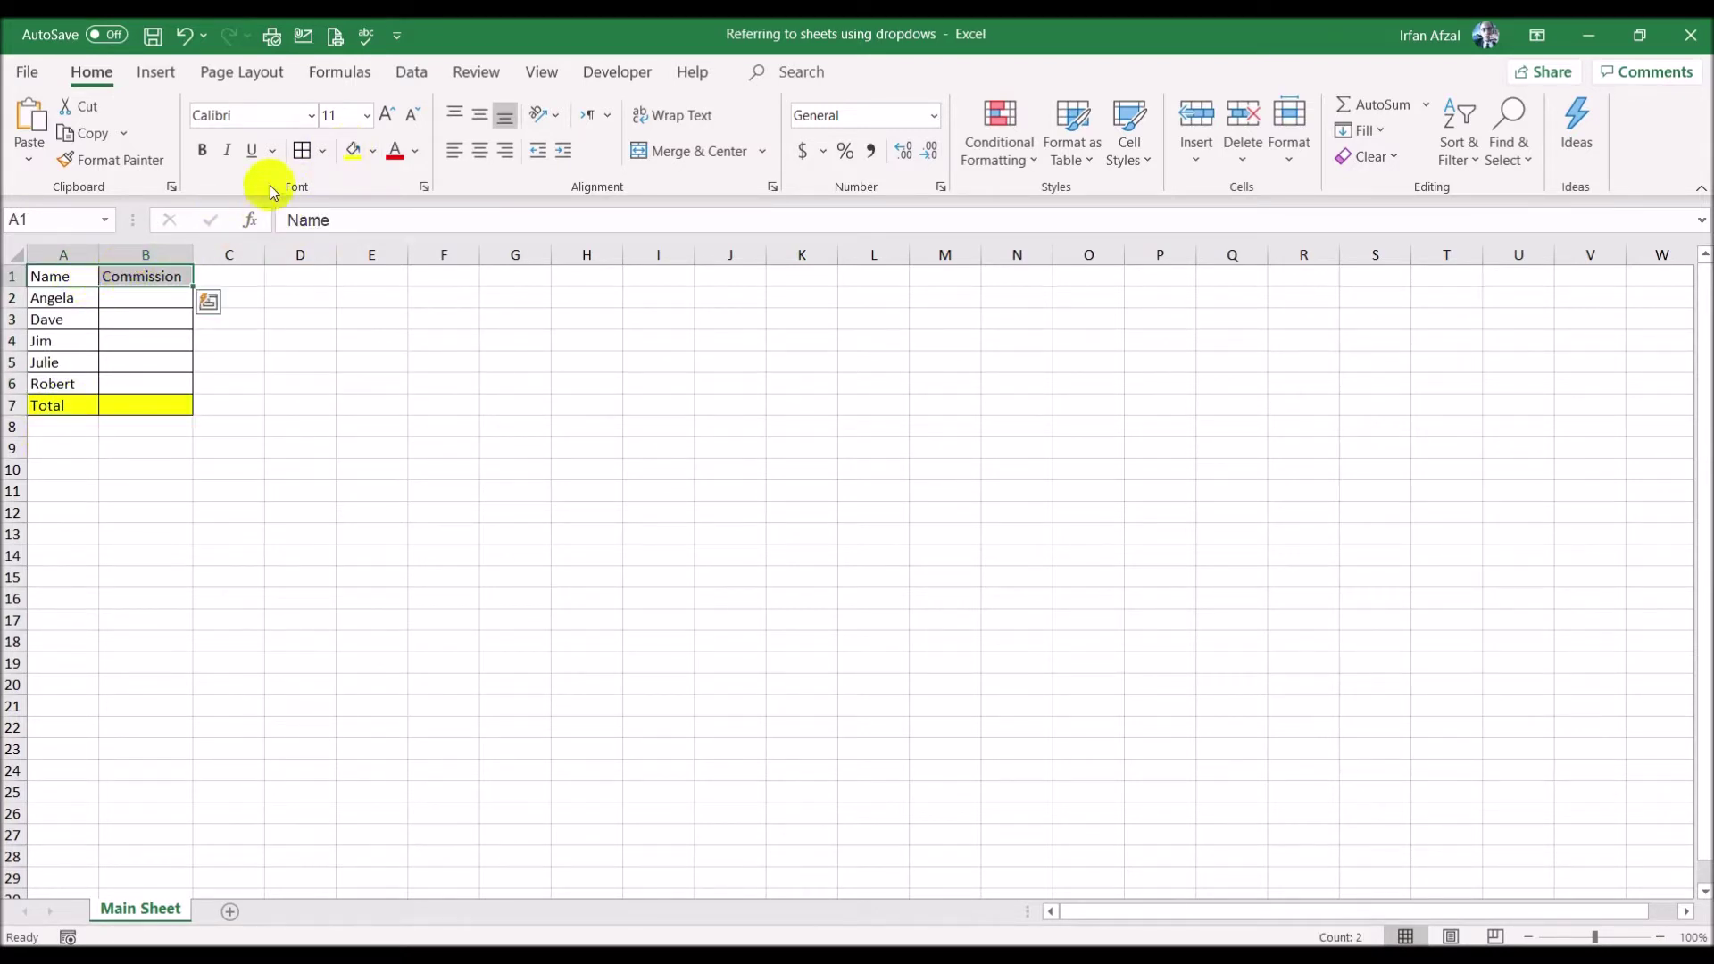
{"action": "left_click", "coordinate": [353, 153]}
{"action": "left_click", "coordinate": [604, 487]}
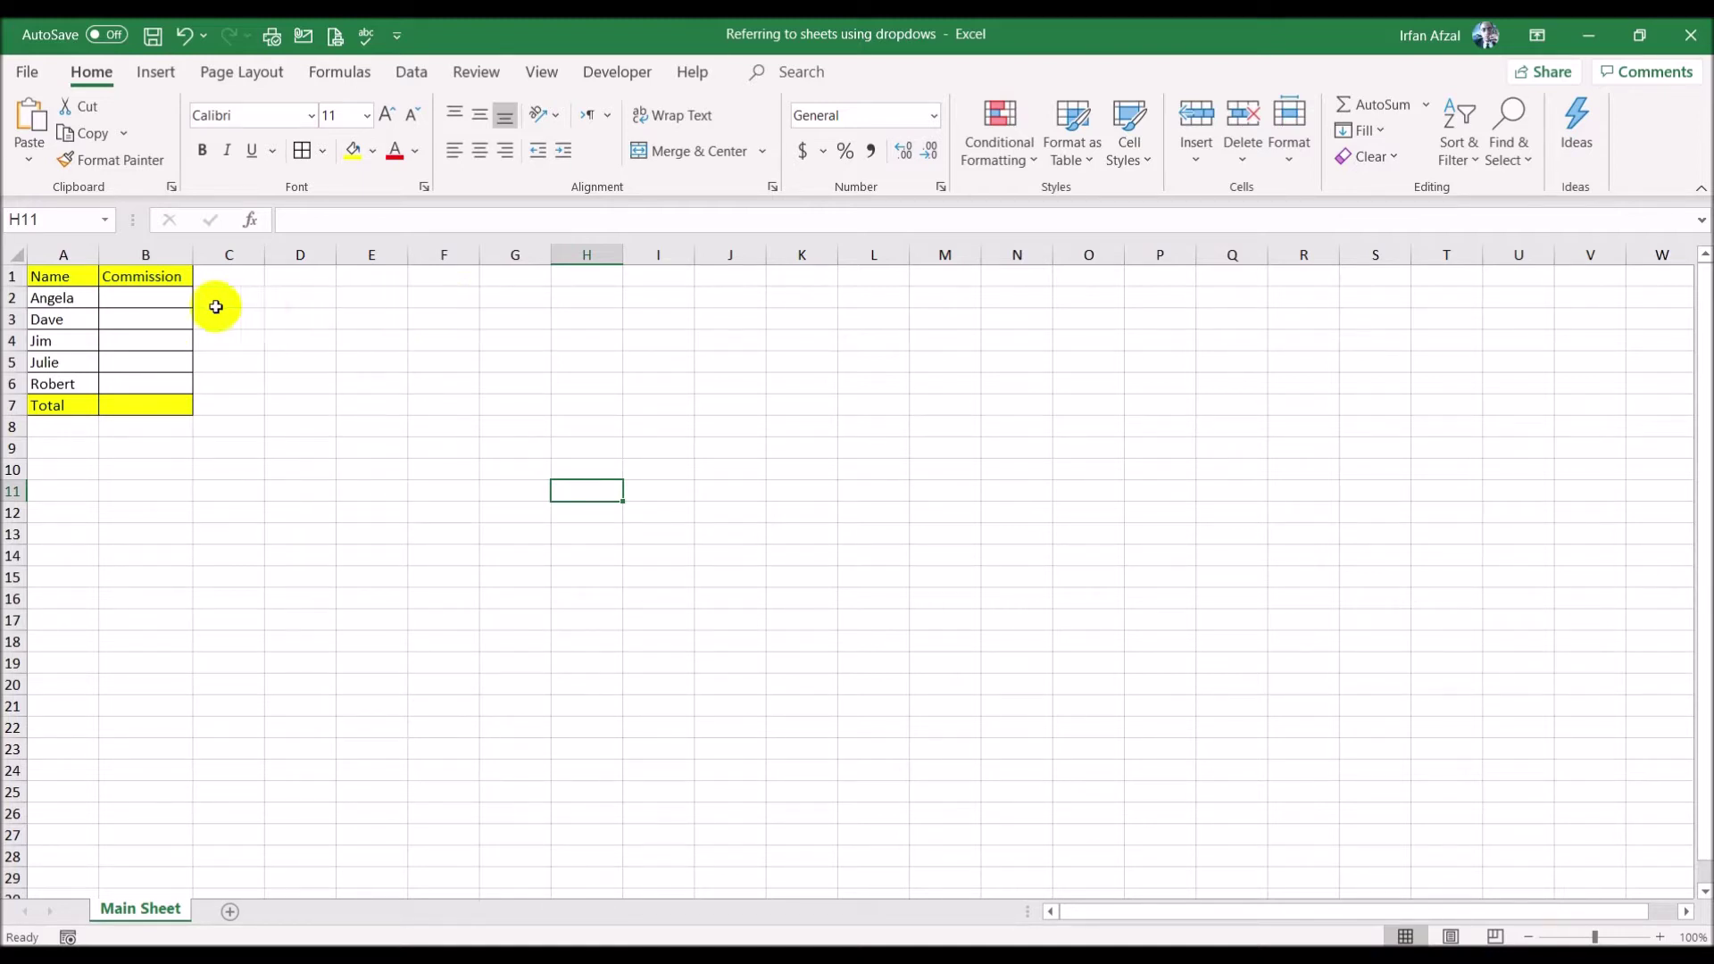
- Add twelve new worksheets after Main Sheet
{"action": "left_click", "coordinate": [232, 914]}
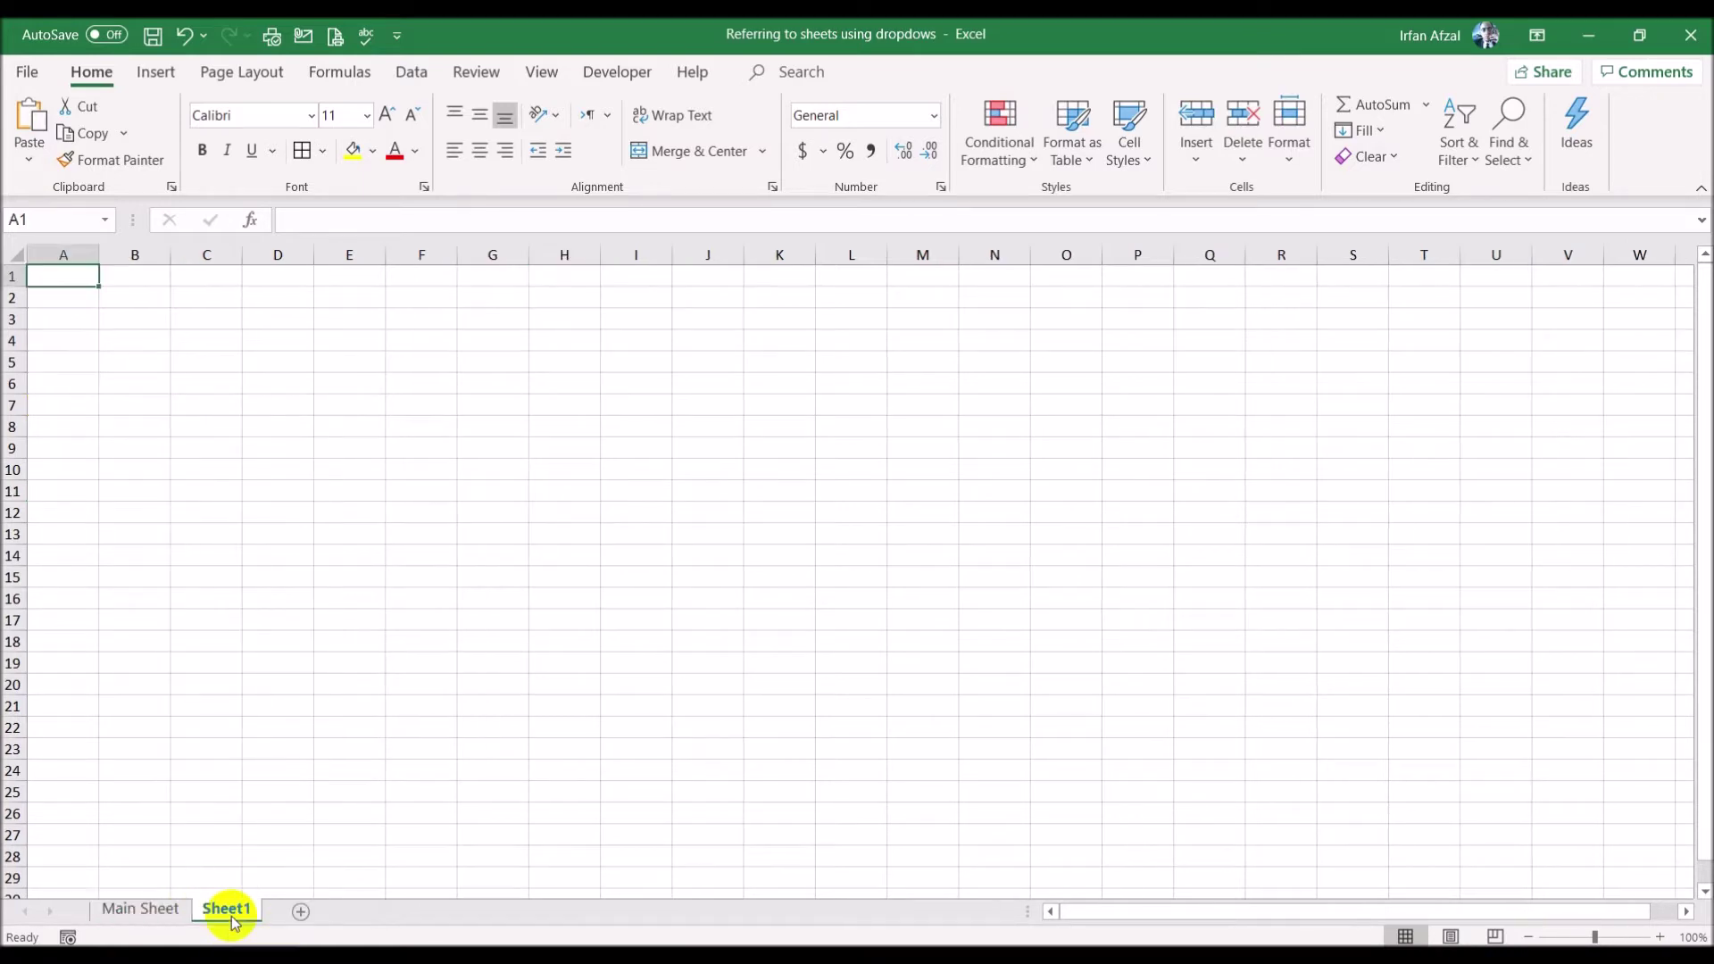
{"action": "left_click", "coordinate": [297, 911]}
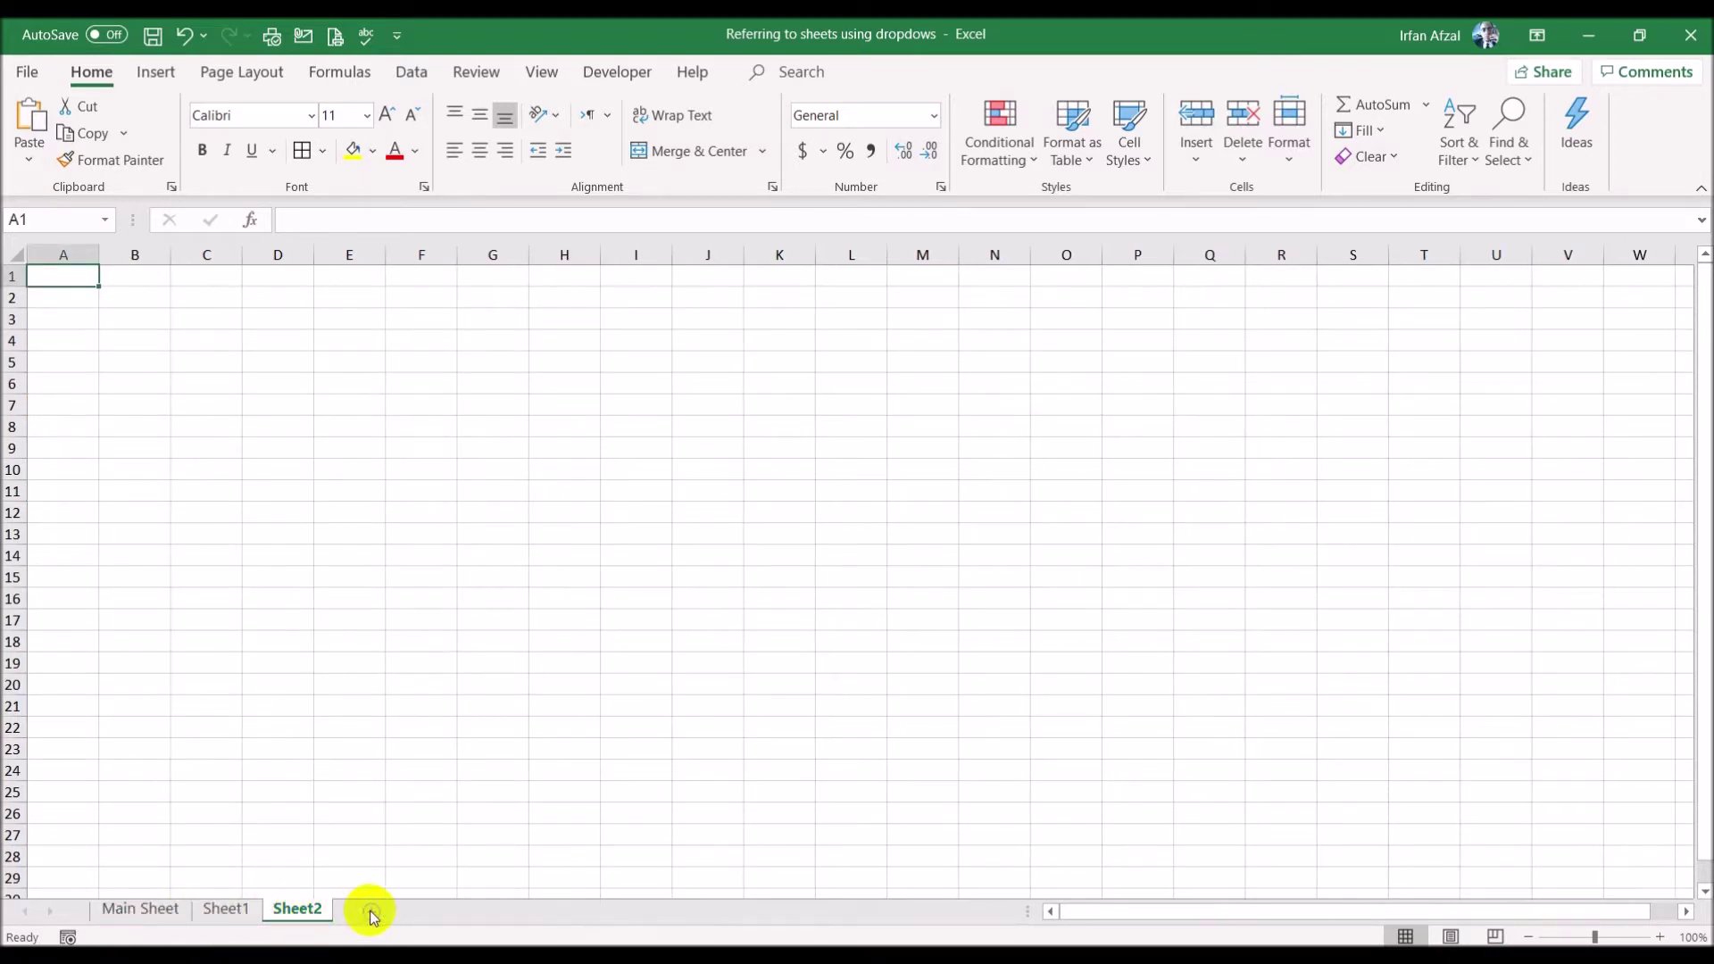
{"action": "left_click", "coordinate": [371, 912]}
{"action": "left_click", "coordinate": [444, 912]}
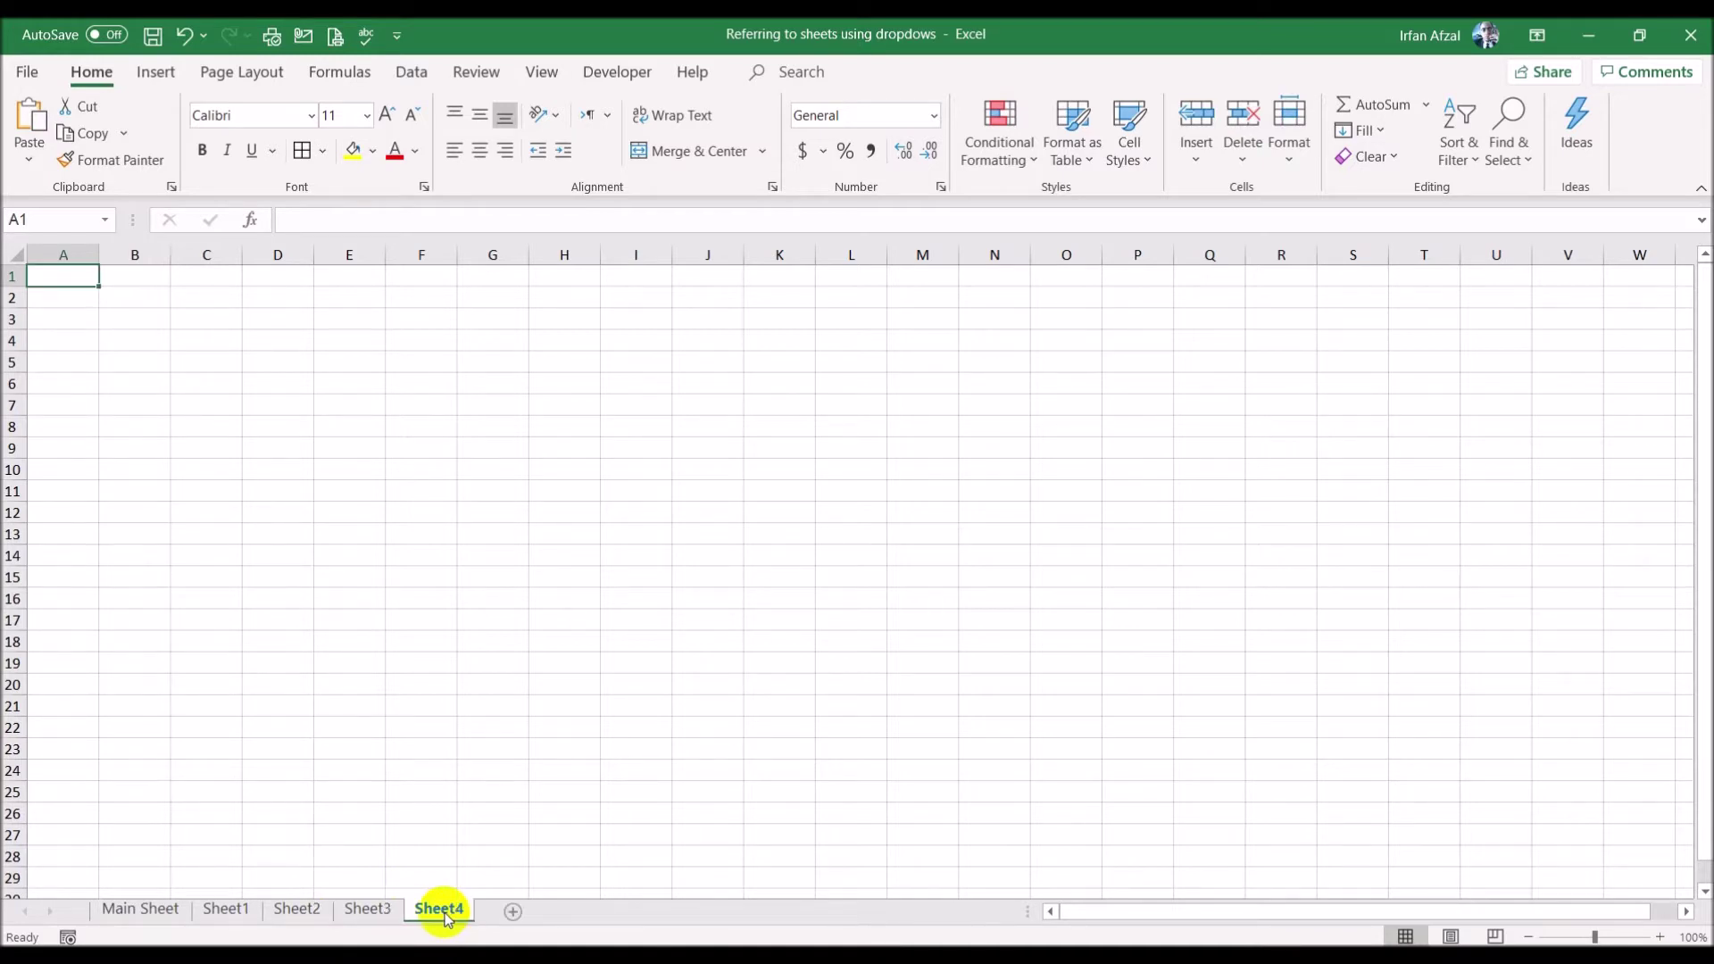
{"action": "left_click", "coordinate": [516, 913]}
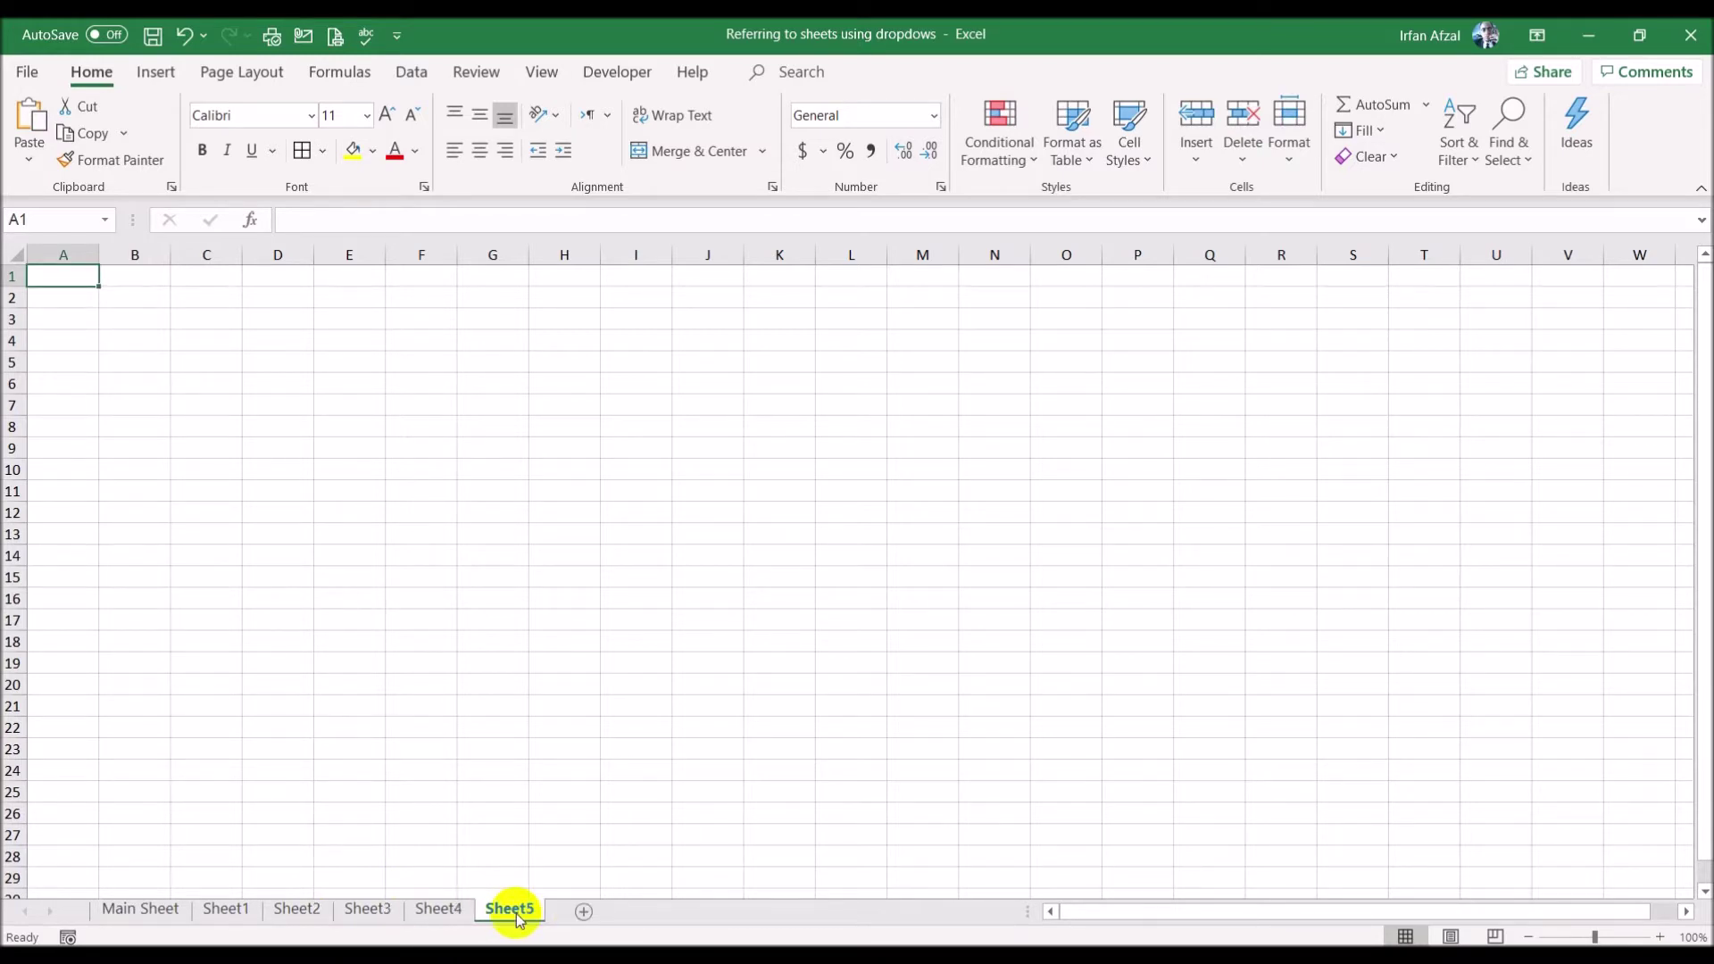
{"action": "left_click", "coordinate": [584, 912]}
{"action": "left_click", "coordinate": [654, 911]}
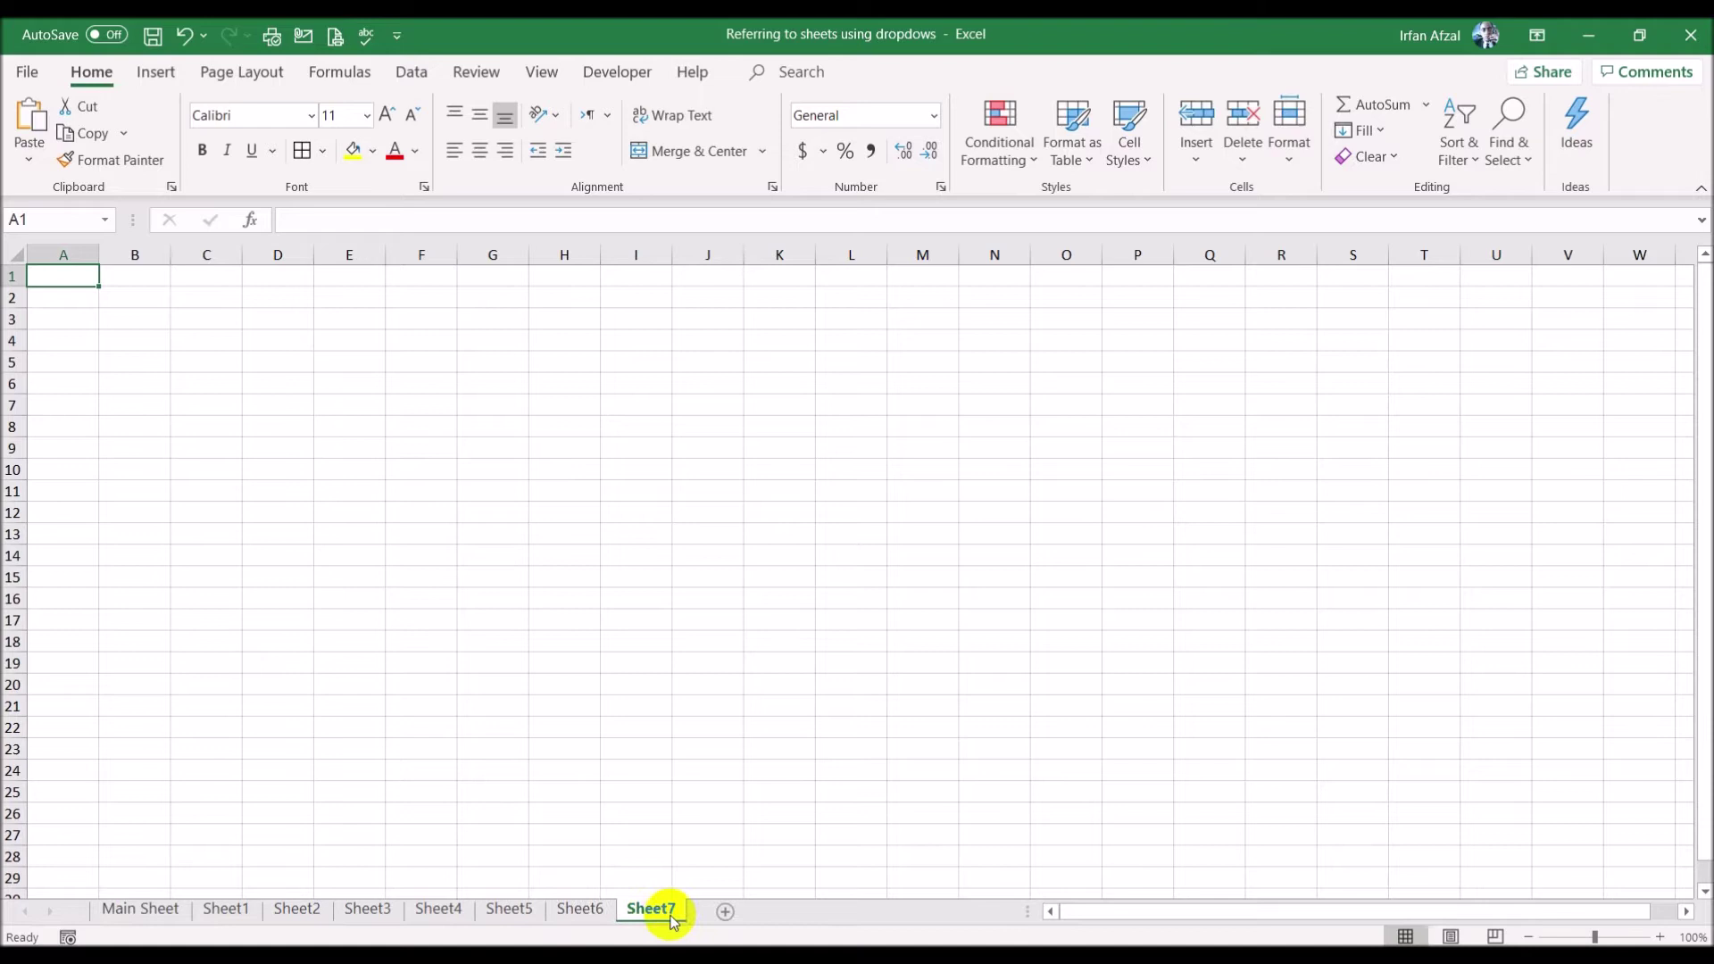
{"action": "left_click", "coordinate": [725, 911]}
{"action": "left_click", "coordinate": [796, 911]}
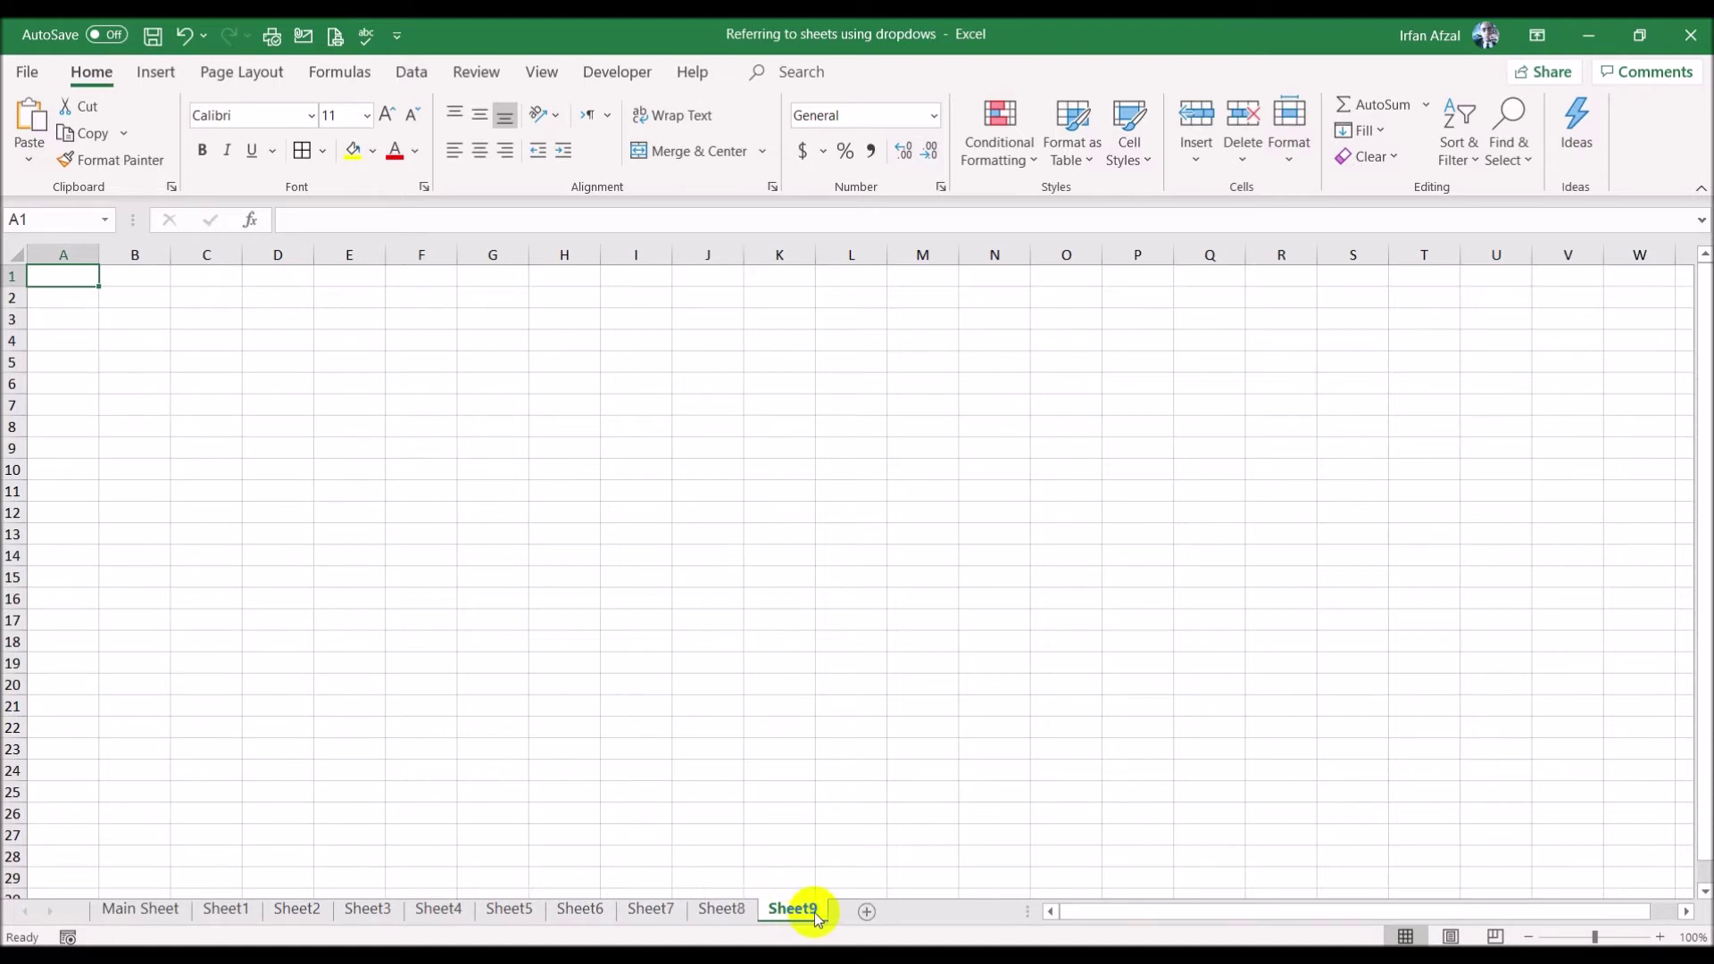
{"action": "left_click", "coordinate": [864, 912]}
{"action": "left_click", "coordinate": [950, 911]}
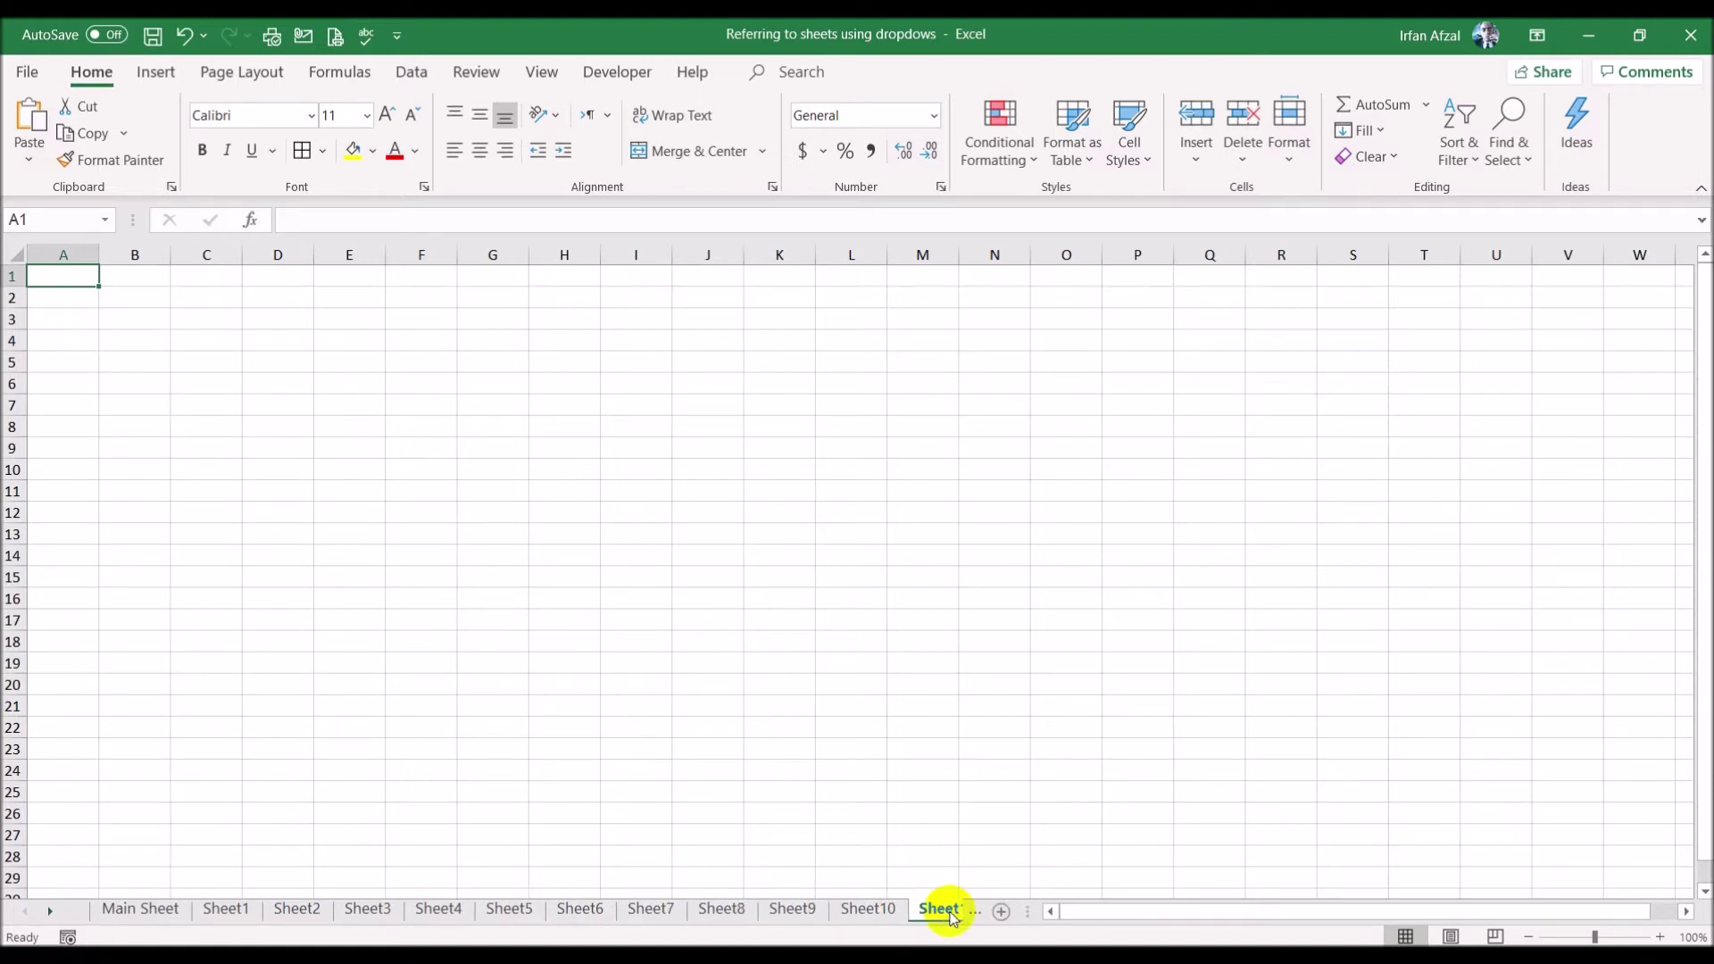
{"action": "left_click", "coordinate": [1001, 912]}
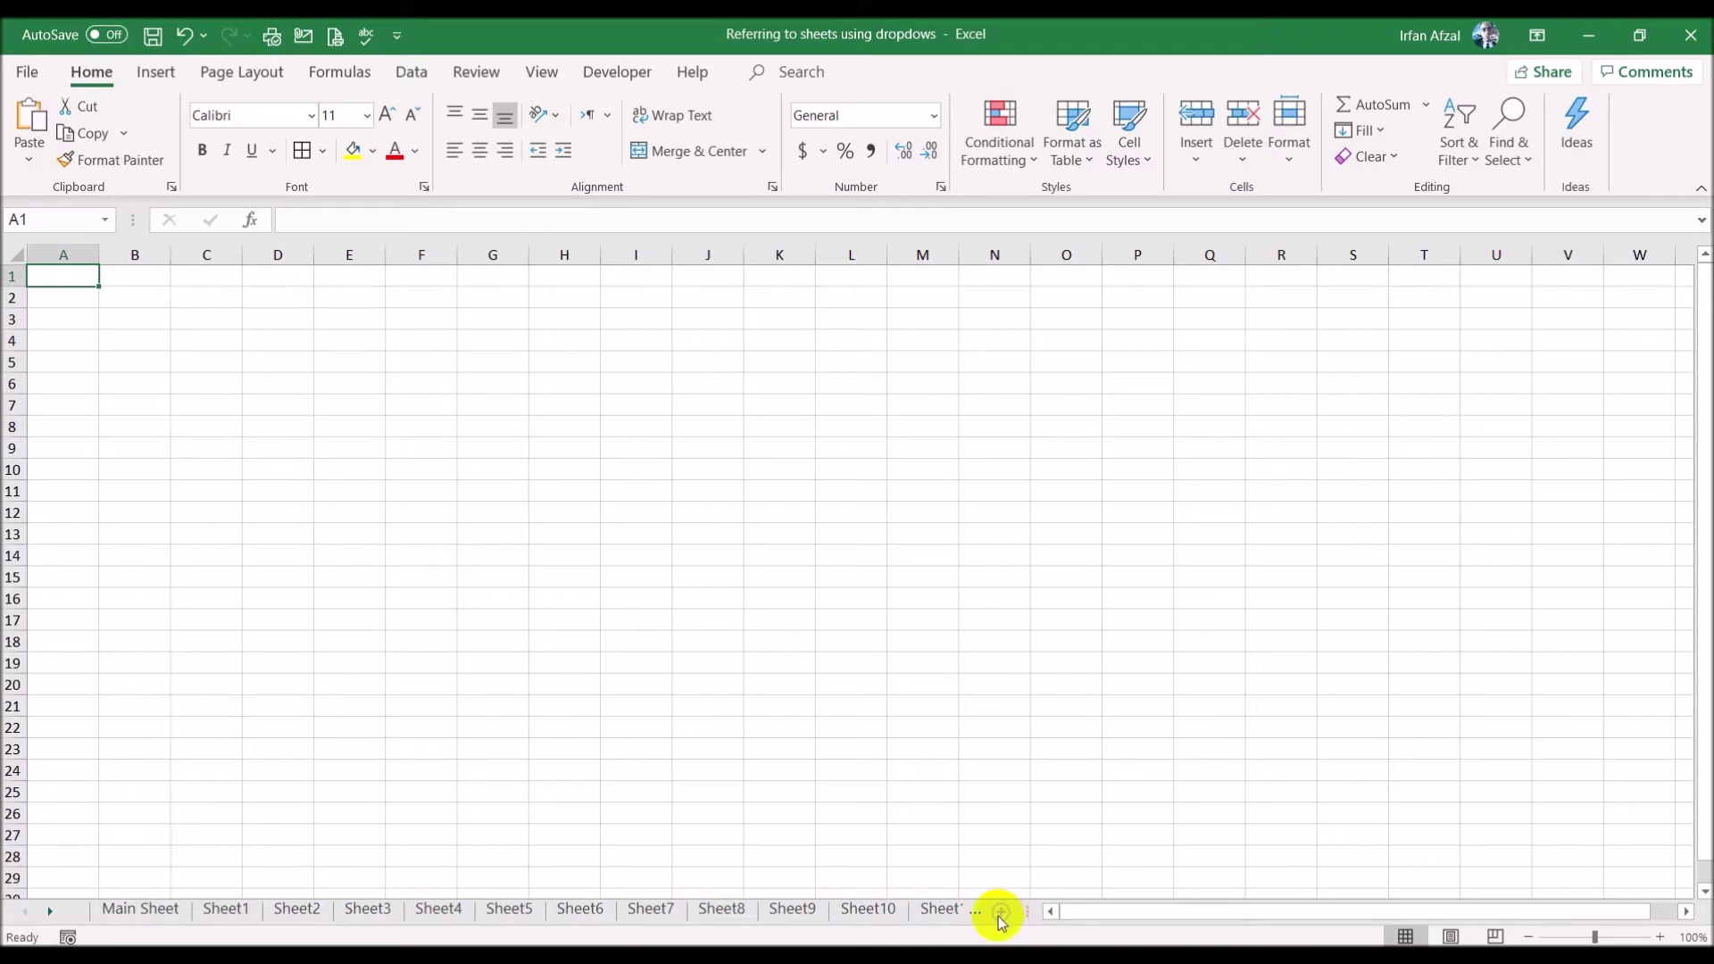
- Rename the worksheet Sheet1 as Jan 2020
{"action": "left_click", "coordinate": [50, 911]}
{"action": "left_click", "coordinate": [52, 912]}
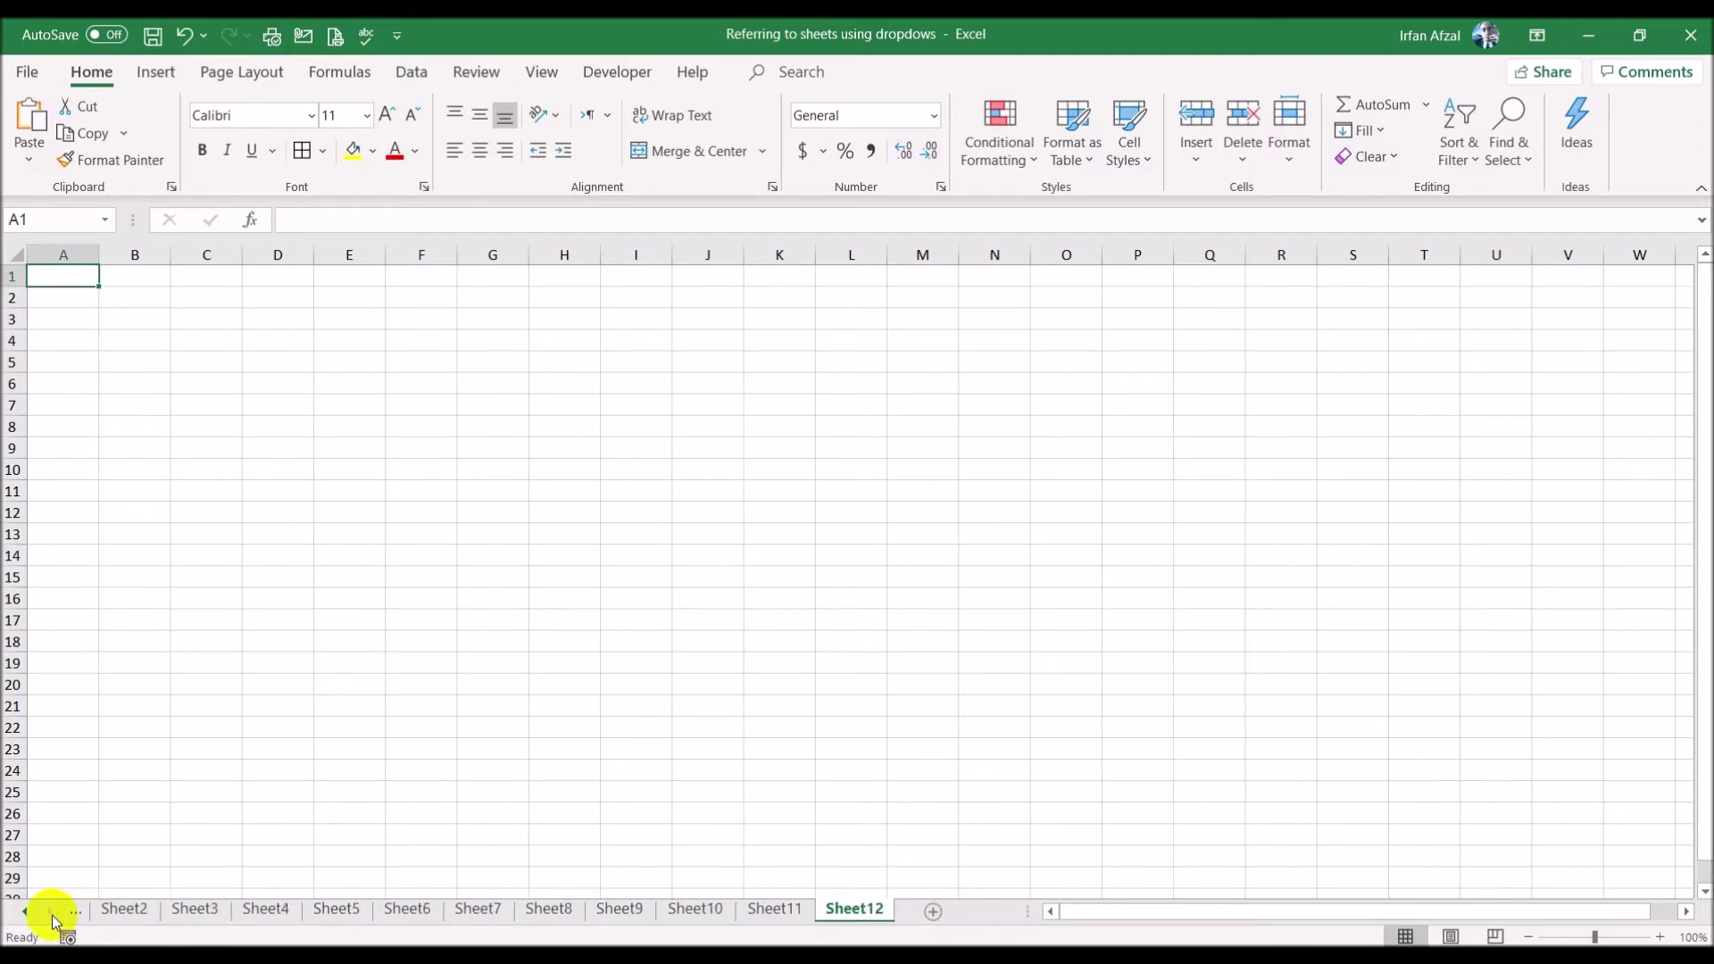
{"action": "left_click", "coordinate": [25, 914]}
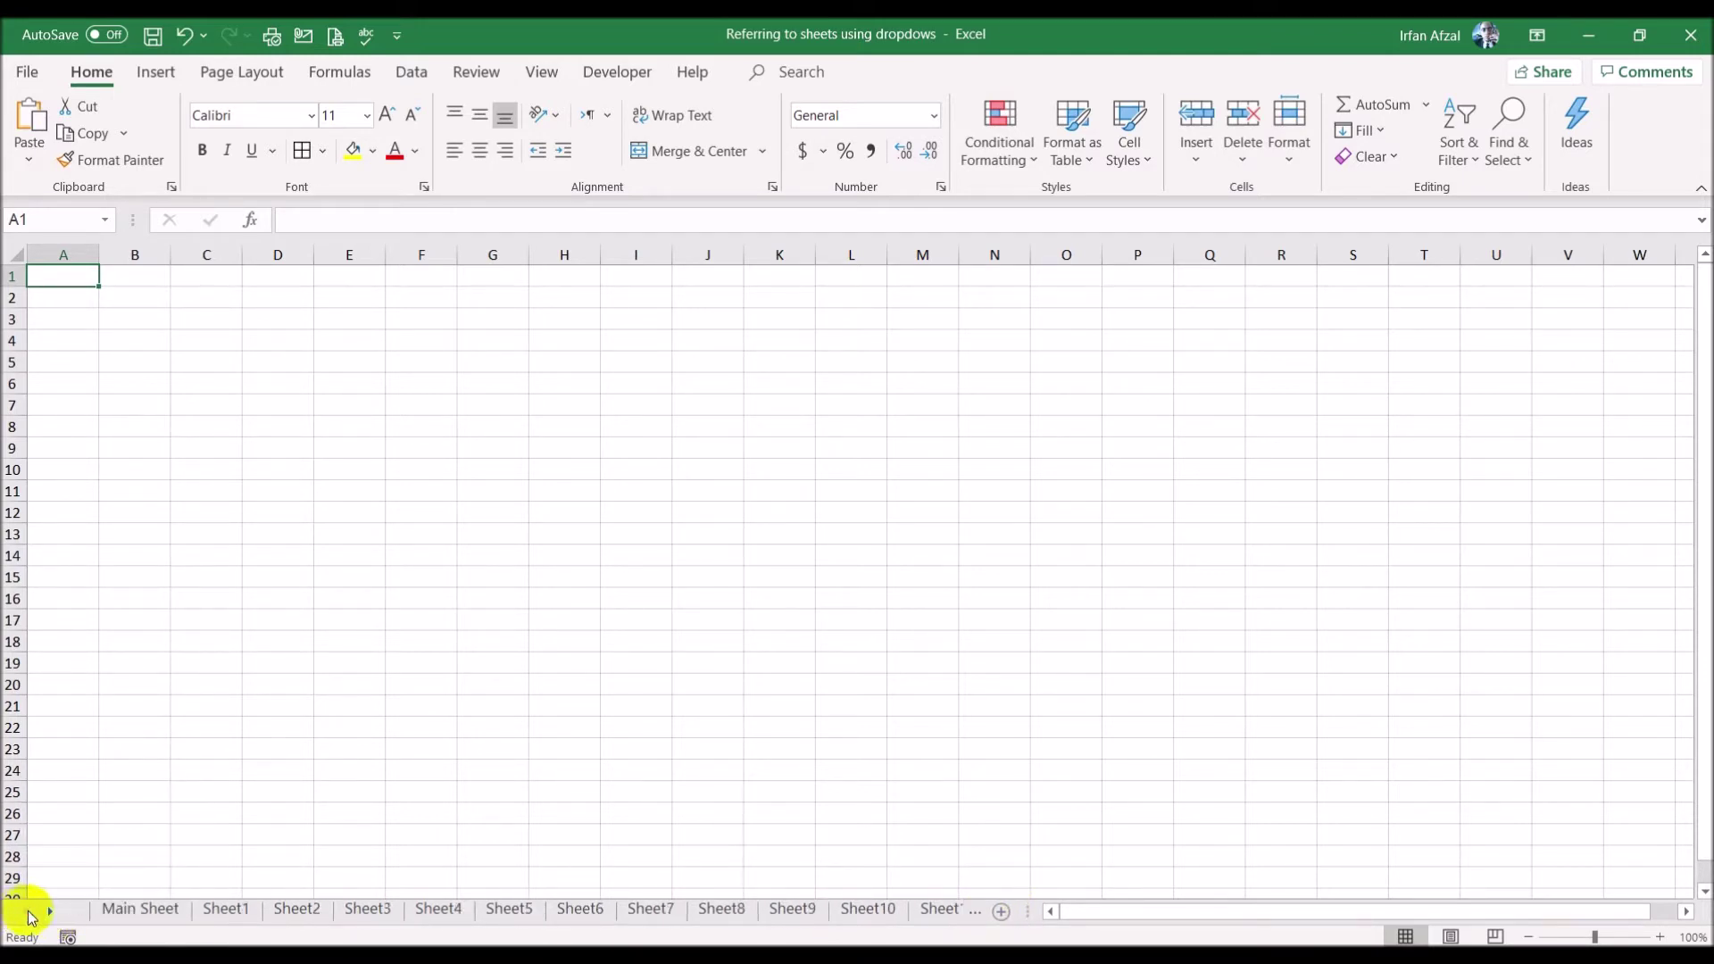
{"action": "double_click", "coordinate": [227, 908]}
{"action": "type", "text": "Jan"}
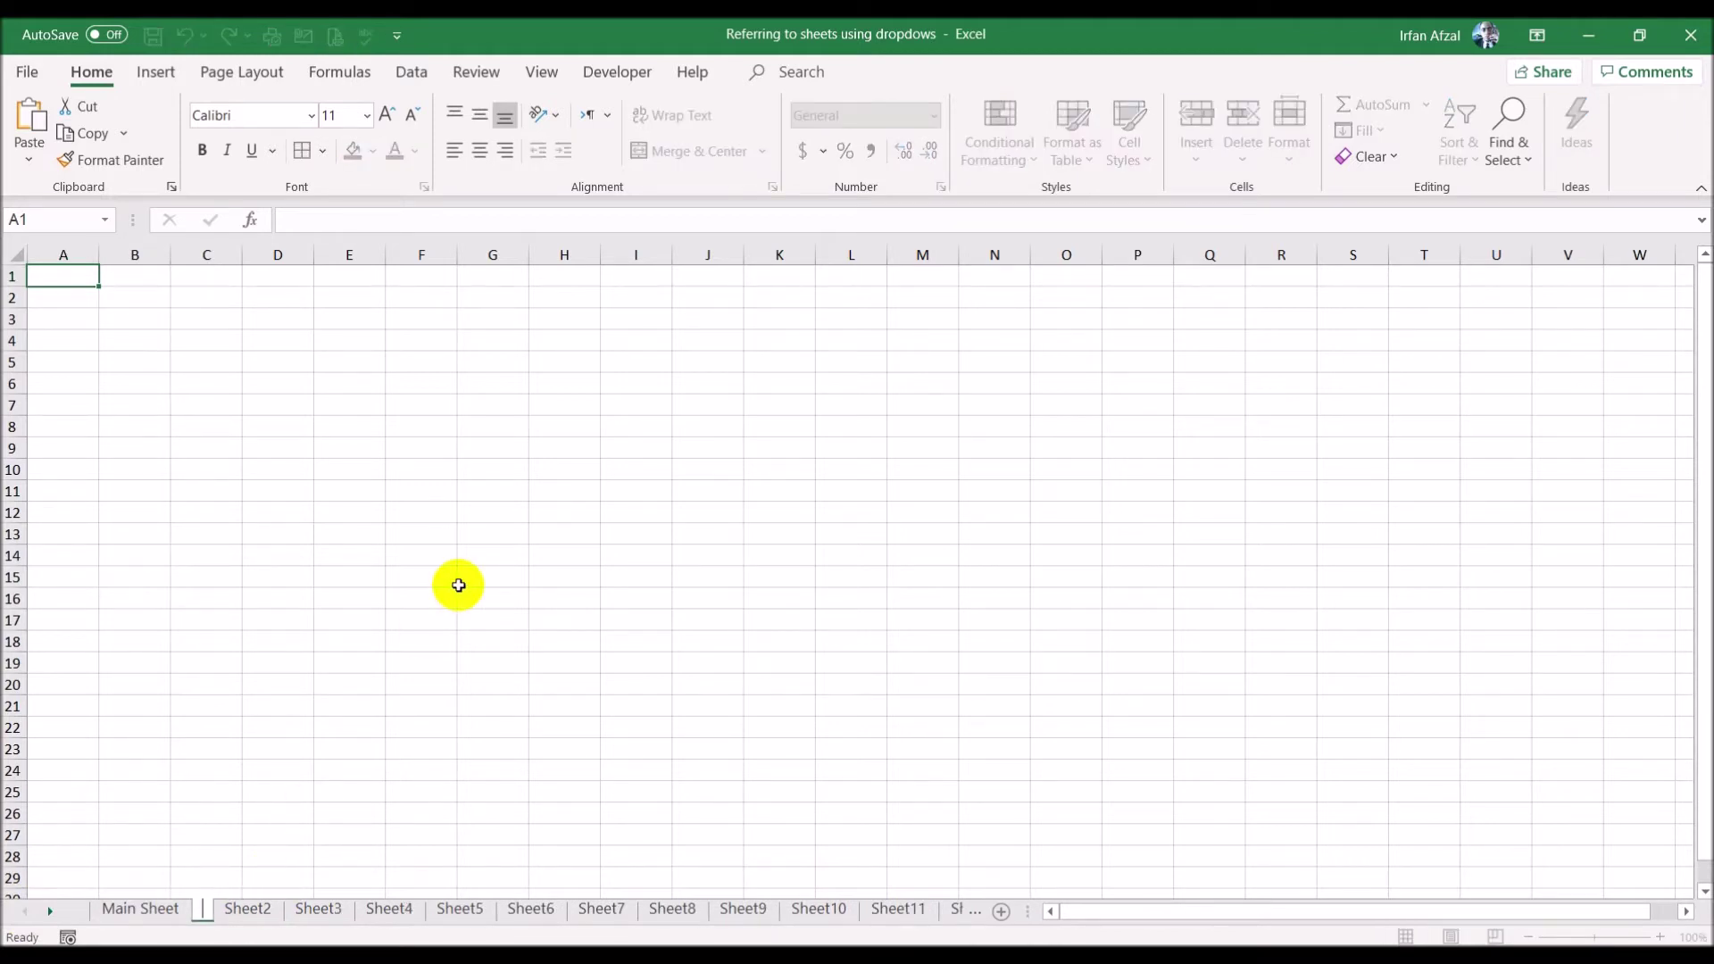
{"action": "key", "text": "Return"}
{"action": "type", "text": "202"}
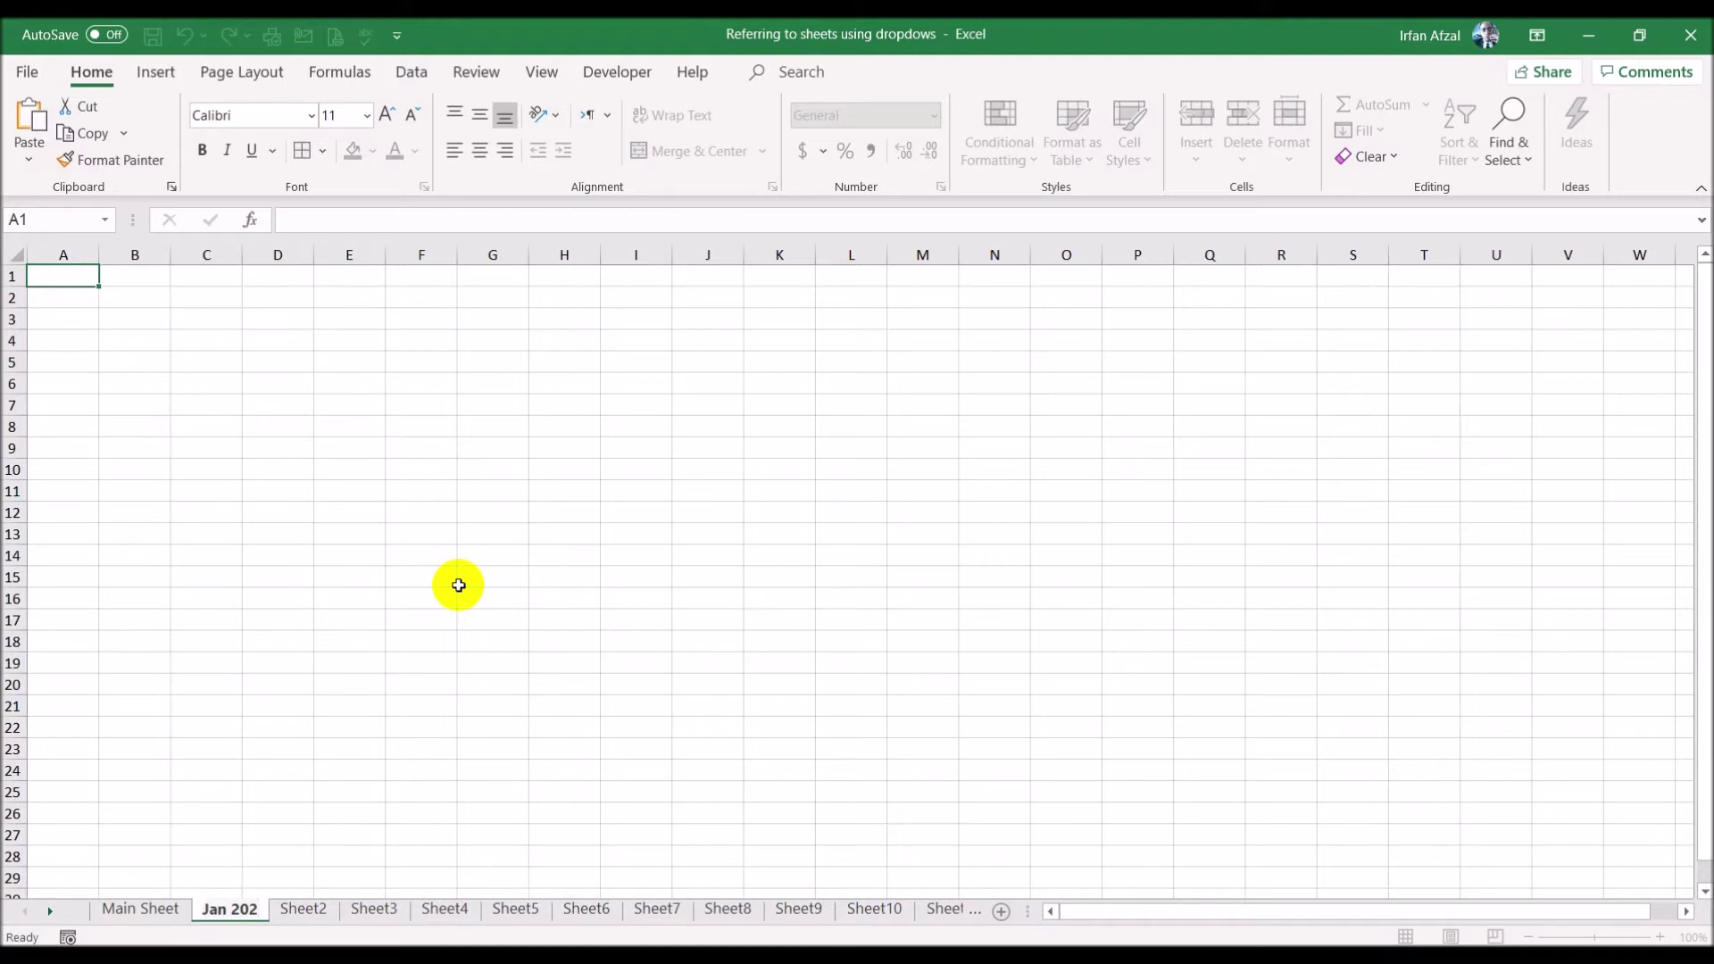
{"action": "type", "text": "0"}
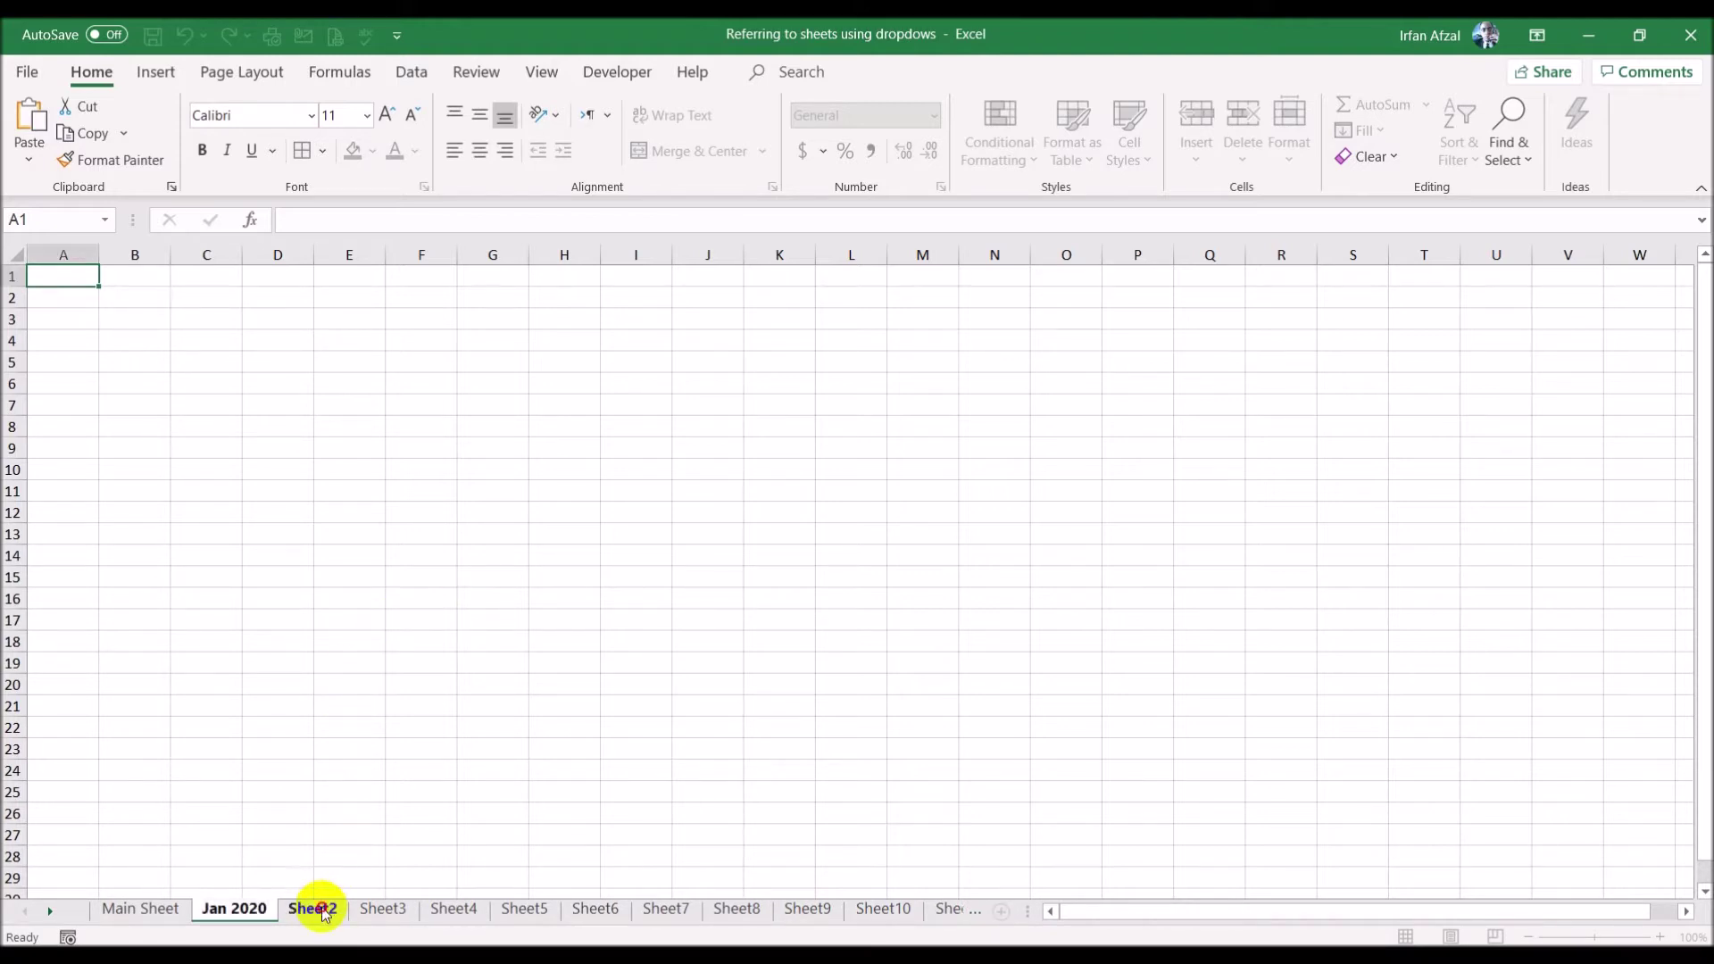
- Rename the worksheet Sheet2 as Feb 2020
{"action": "left_click", "coordinate": [325, 912]}
{"action": "double_click", "coordinate": [319, 909]}
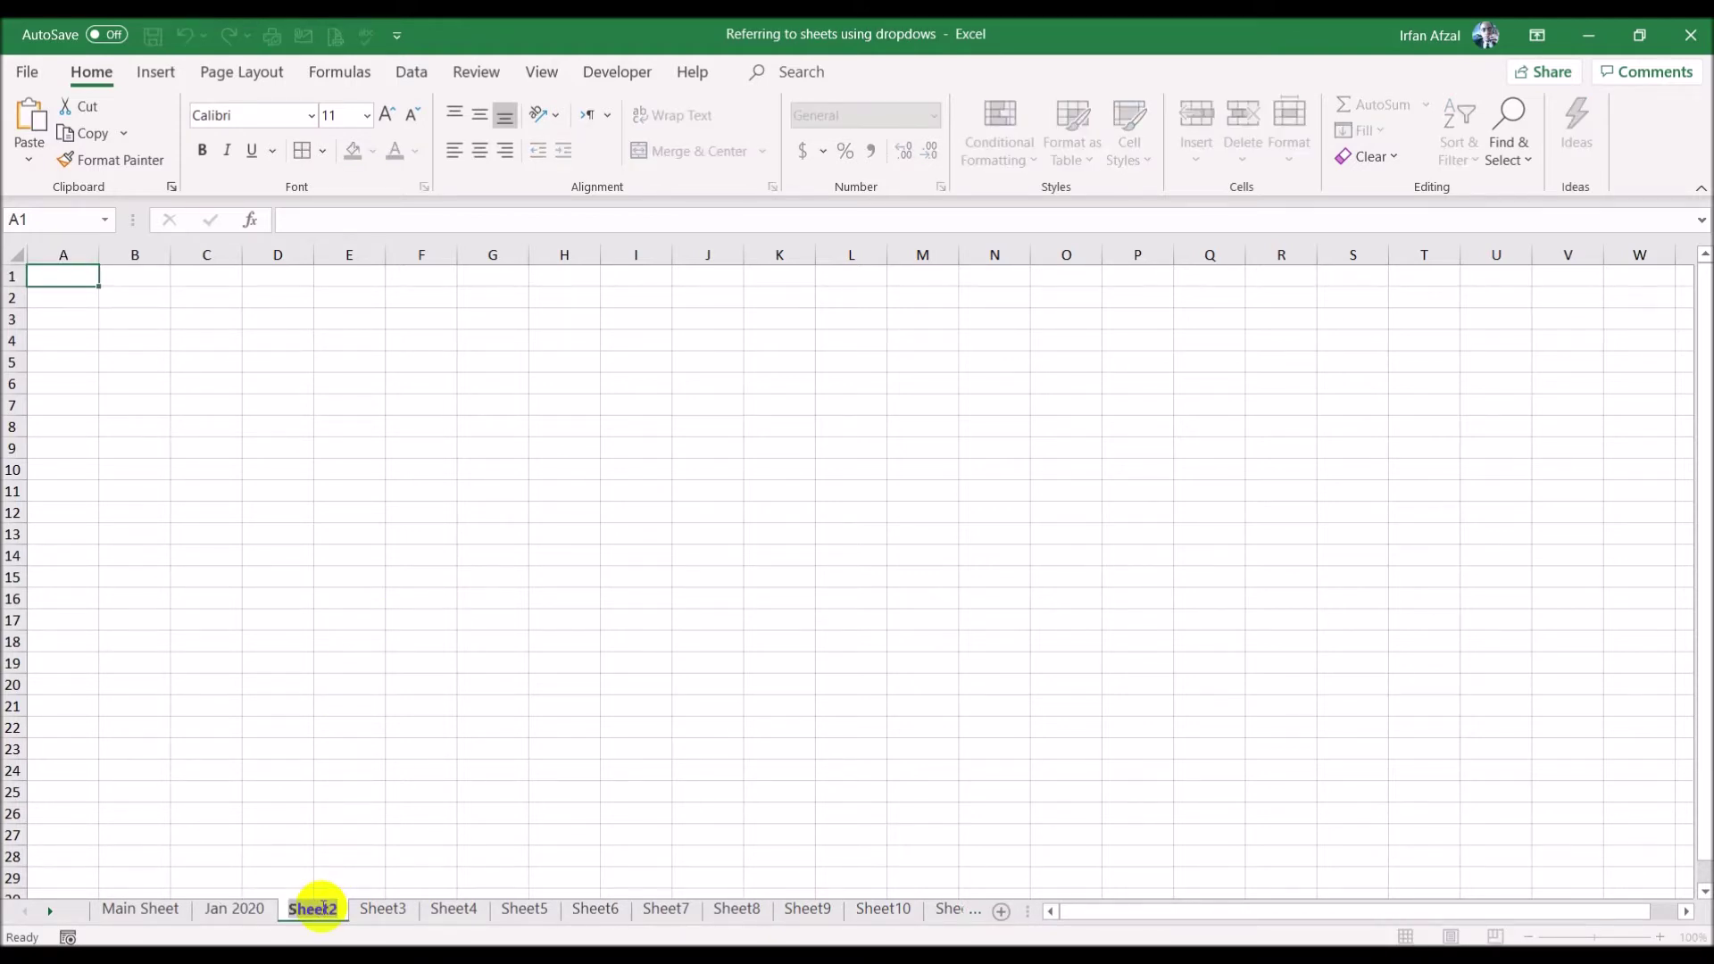
{"action": "type", "text": "Feb 202"}
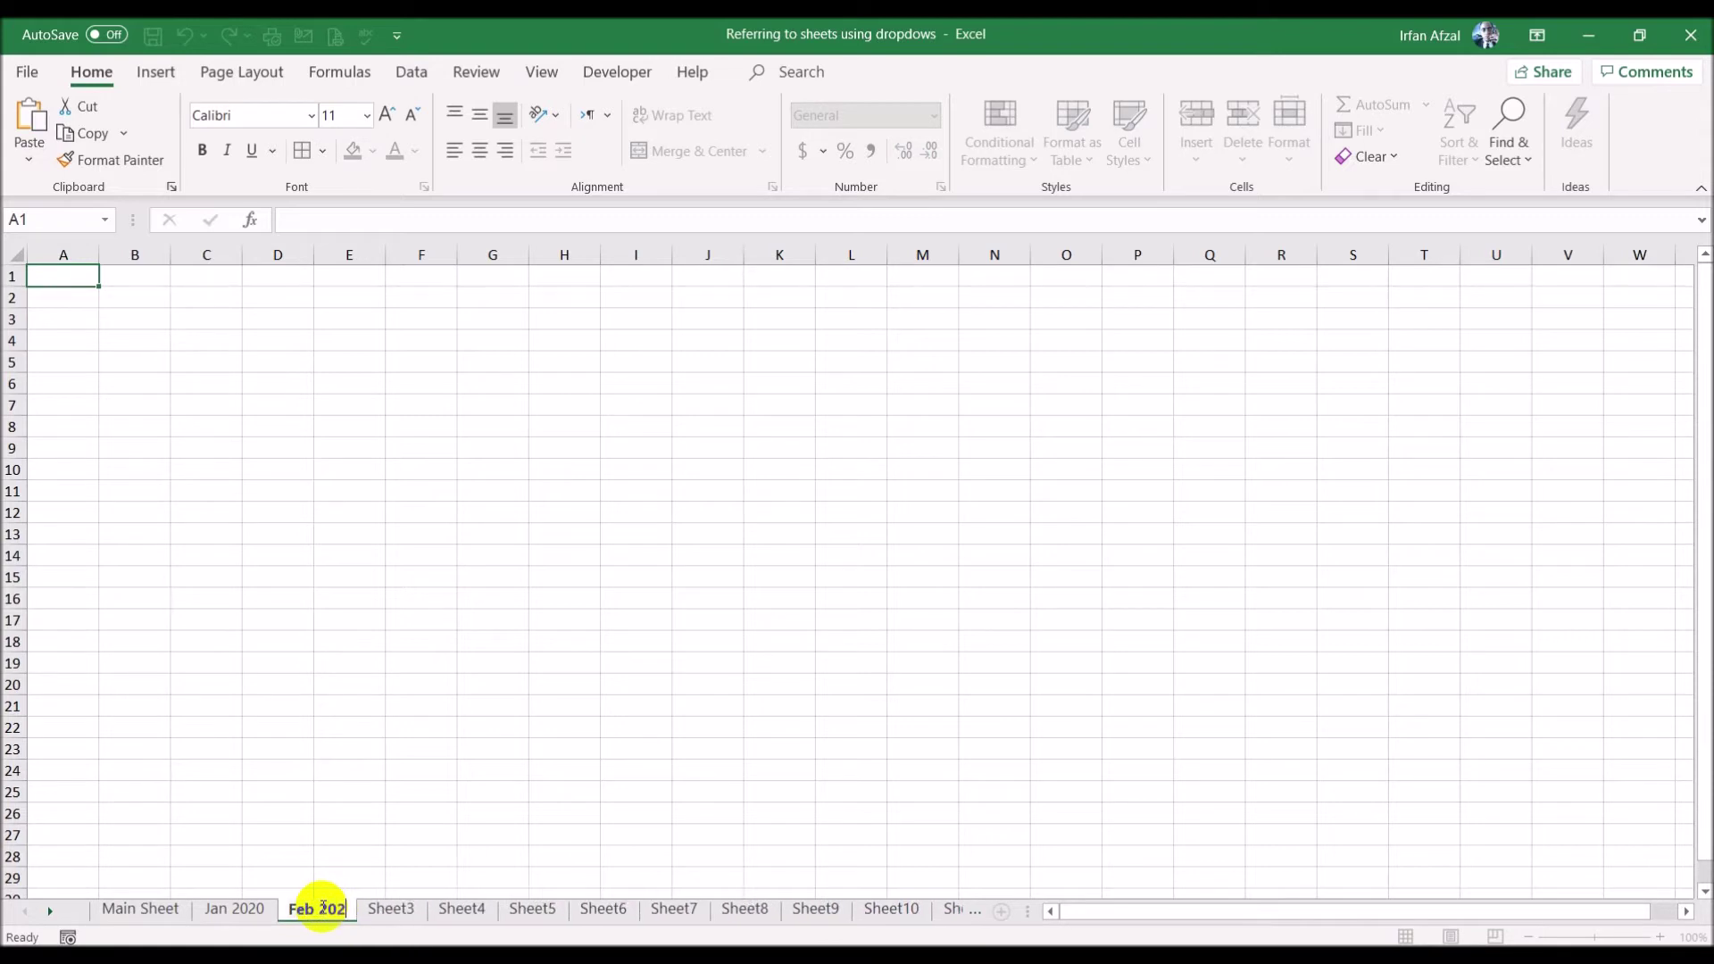
{"action": "type", "text": "0"}
{"action": "key", "text": "Return"}
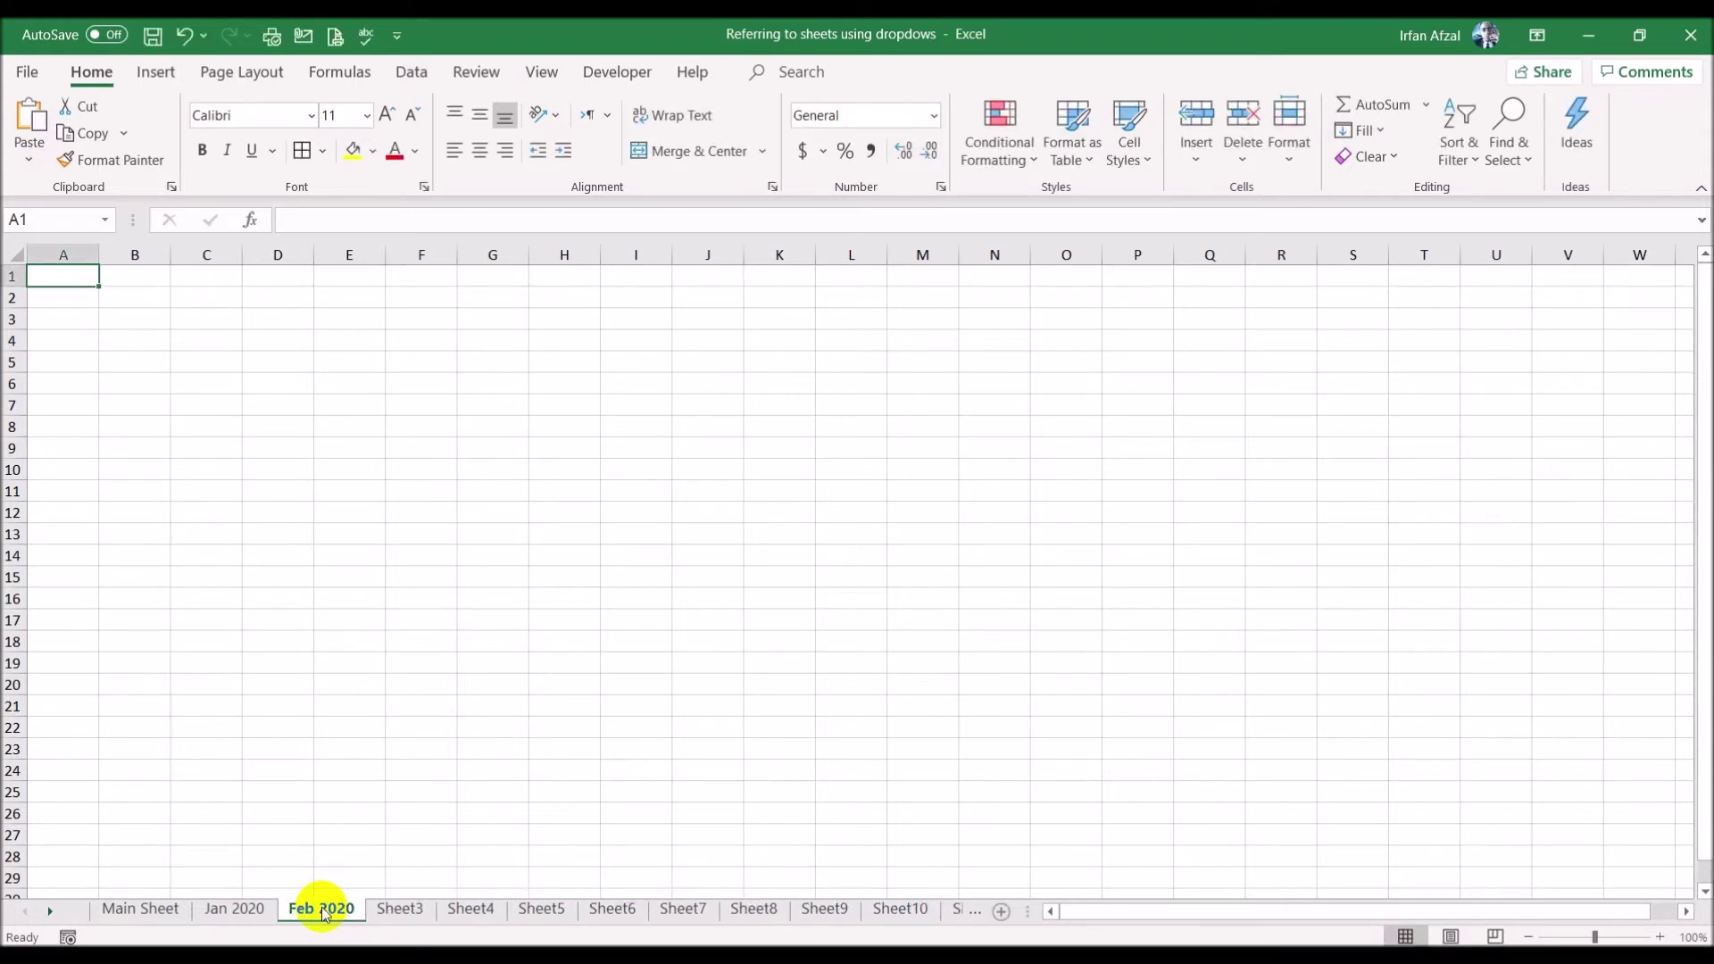
- Rename the worksheet Sheet3 as Mar 2020
{"action": "left_click", "coordinate": [402, 908]}
{"action": "double_click", "coordinate": [402, 908]}
{"action": "type", "text": "Mar"}
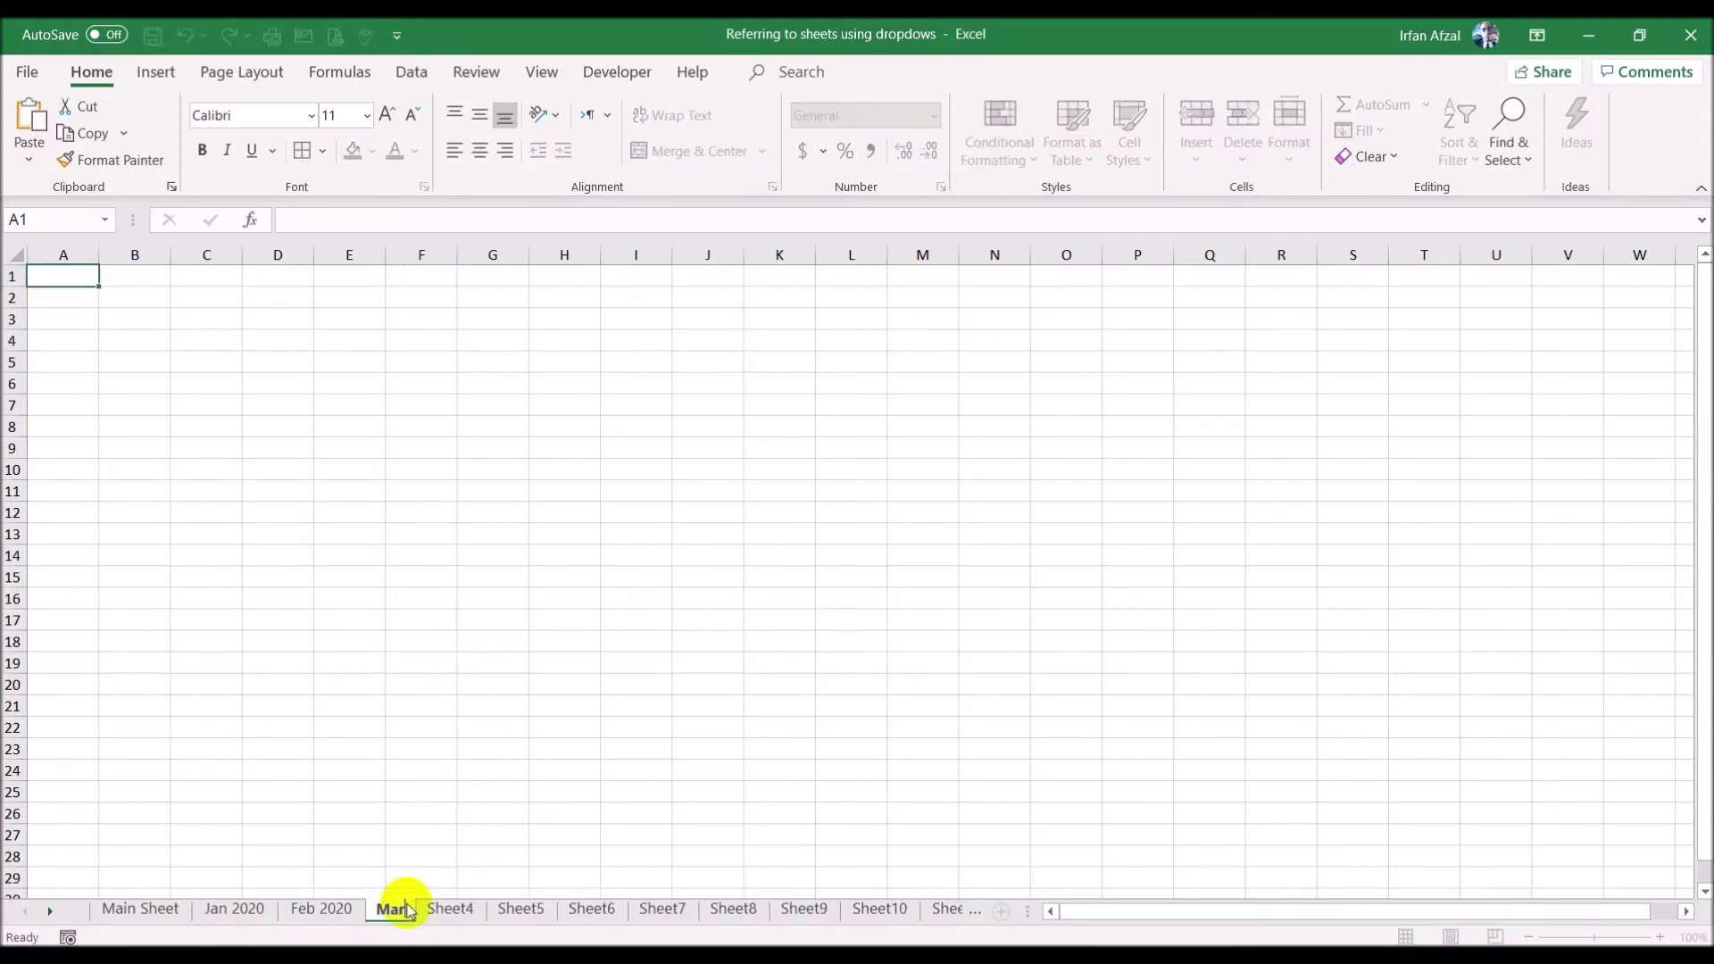
{"action": "type", "text": " 2020"}
{"action": "key", "text": "Return"}
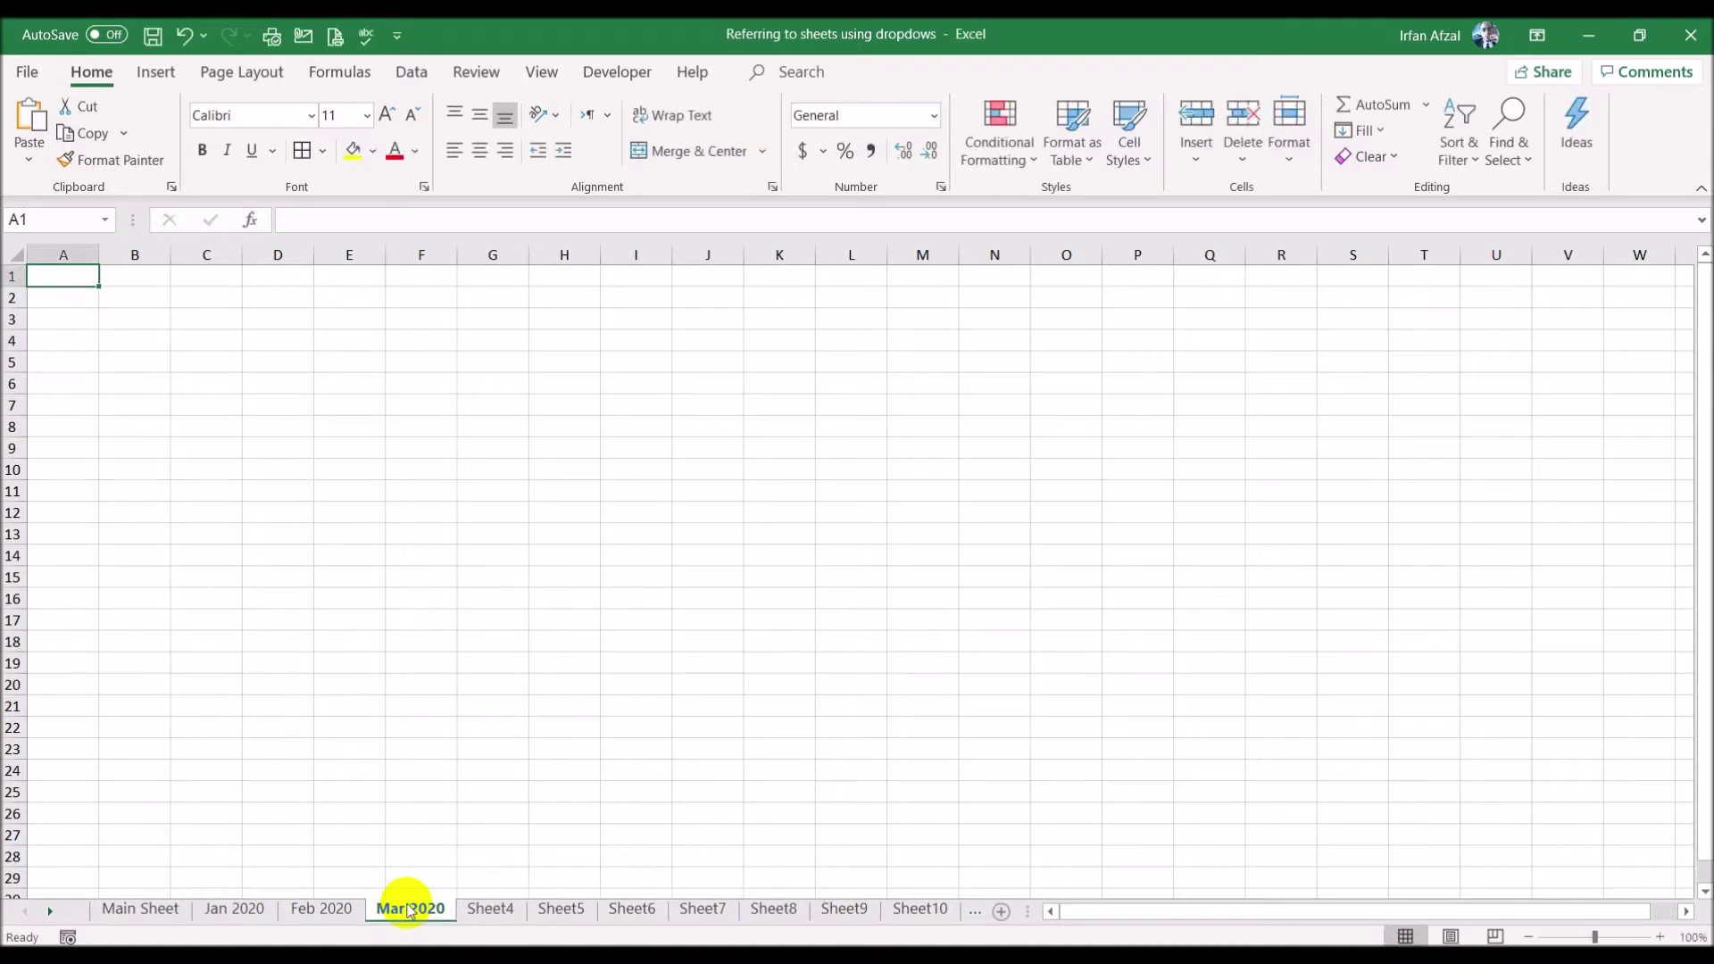
- Rename the worksheet Sheet4 as April 2020
{"action": "left_click", "coordinate": [490, 909]}
{"action": "double_click", "coordinate": [490, 908]}
{"action": "type", "text": "April 2020"}
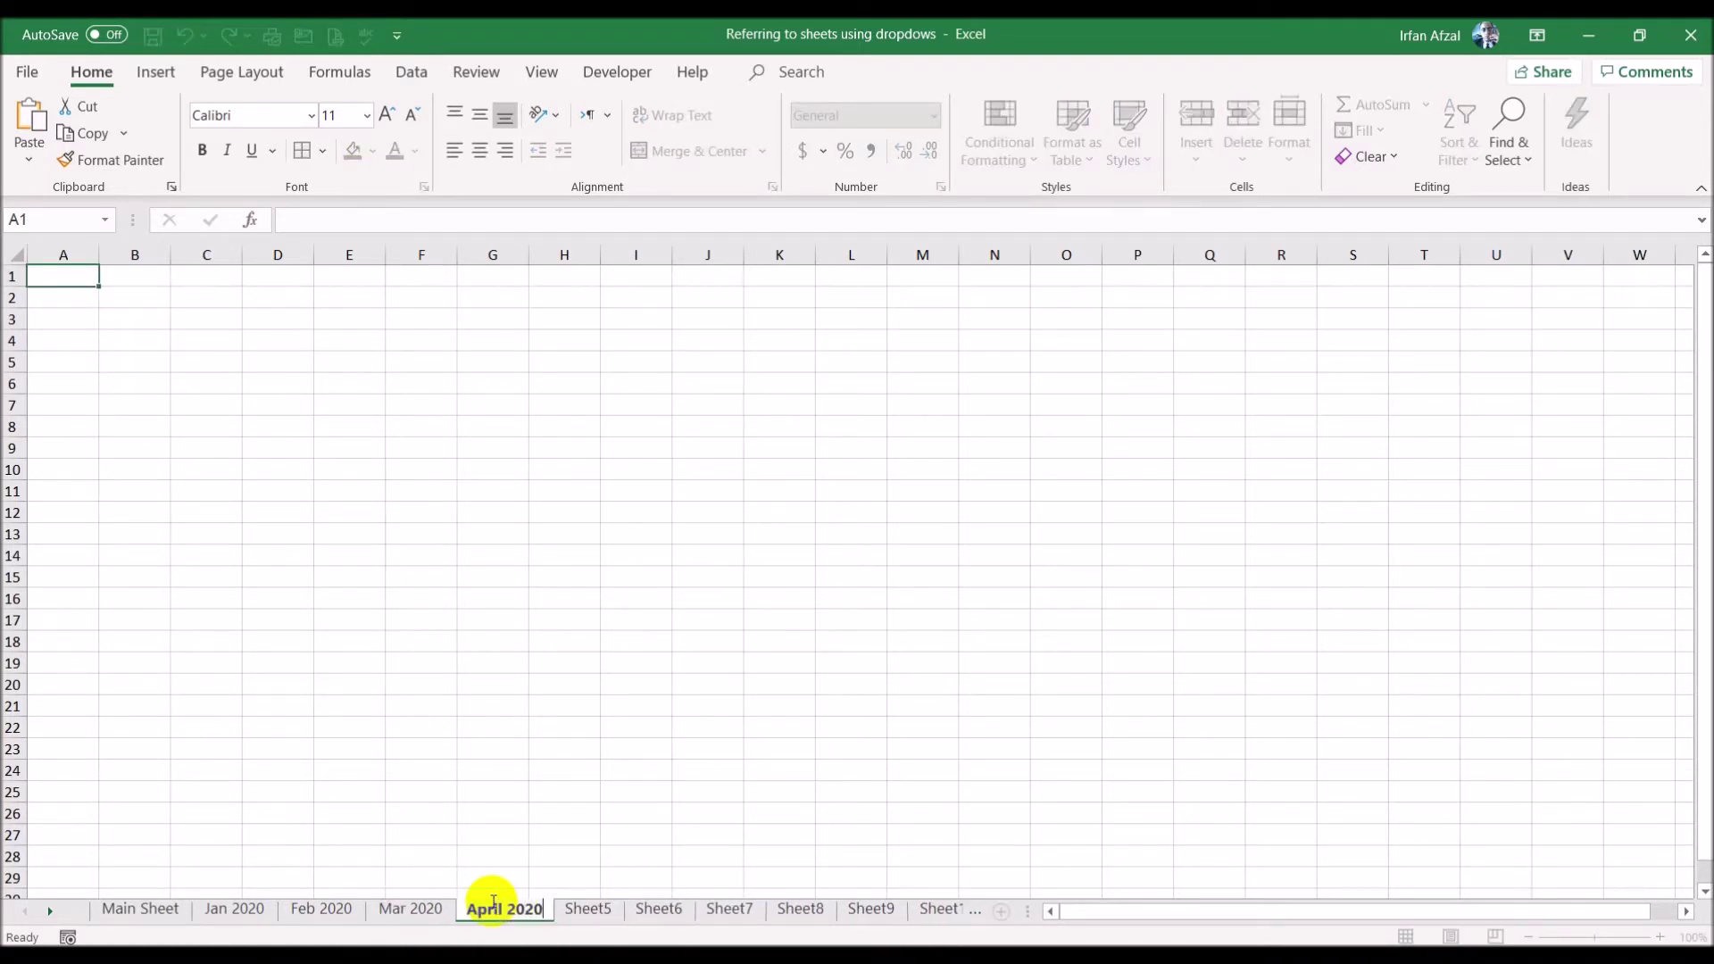
{"action": "key", "text": "Return"}
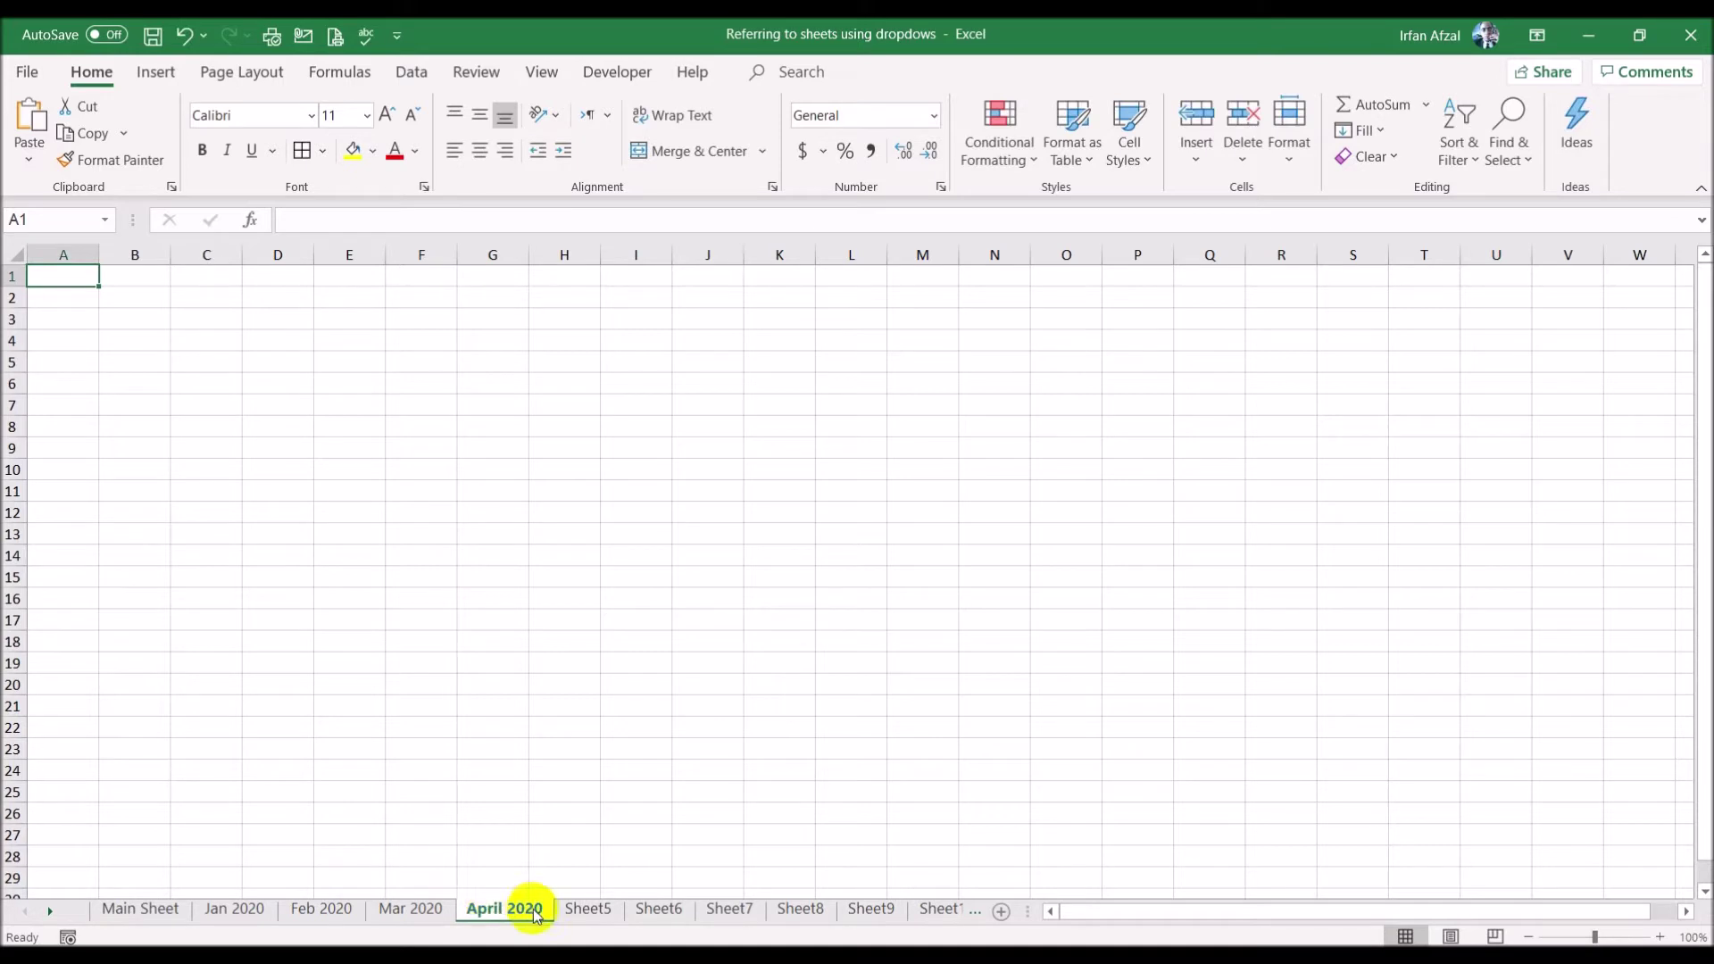
- Rename the worksheets Sheet5 and Sheet6 as May 2020 and Jun 2020
{"action": "double_click", "coordinate": [568, 909]}
{"action": "type", "text": "May 2020"}
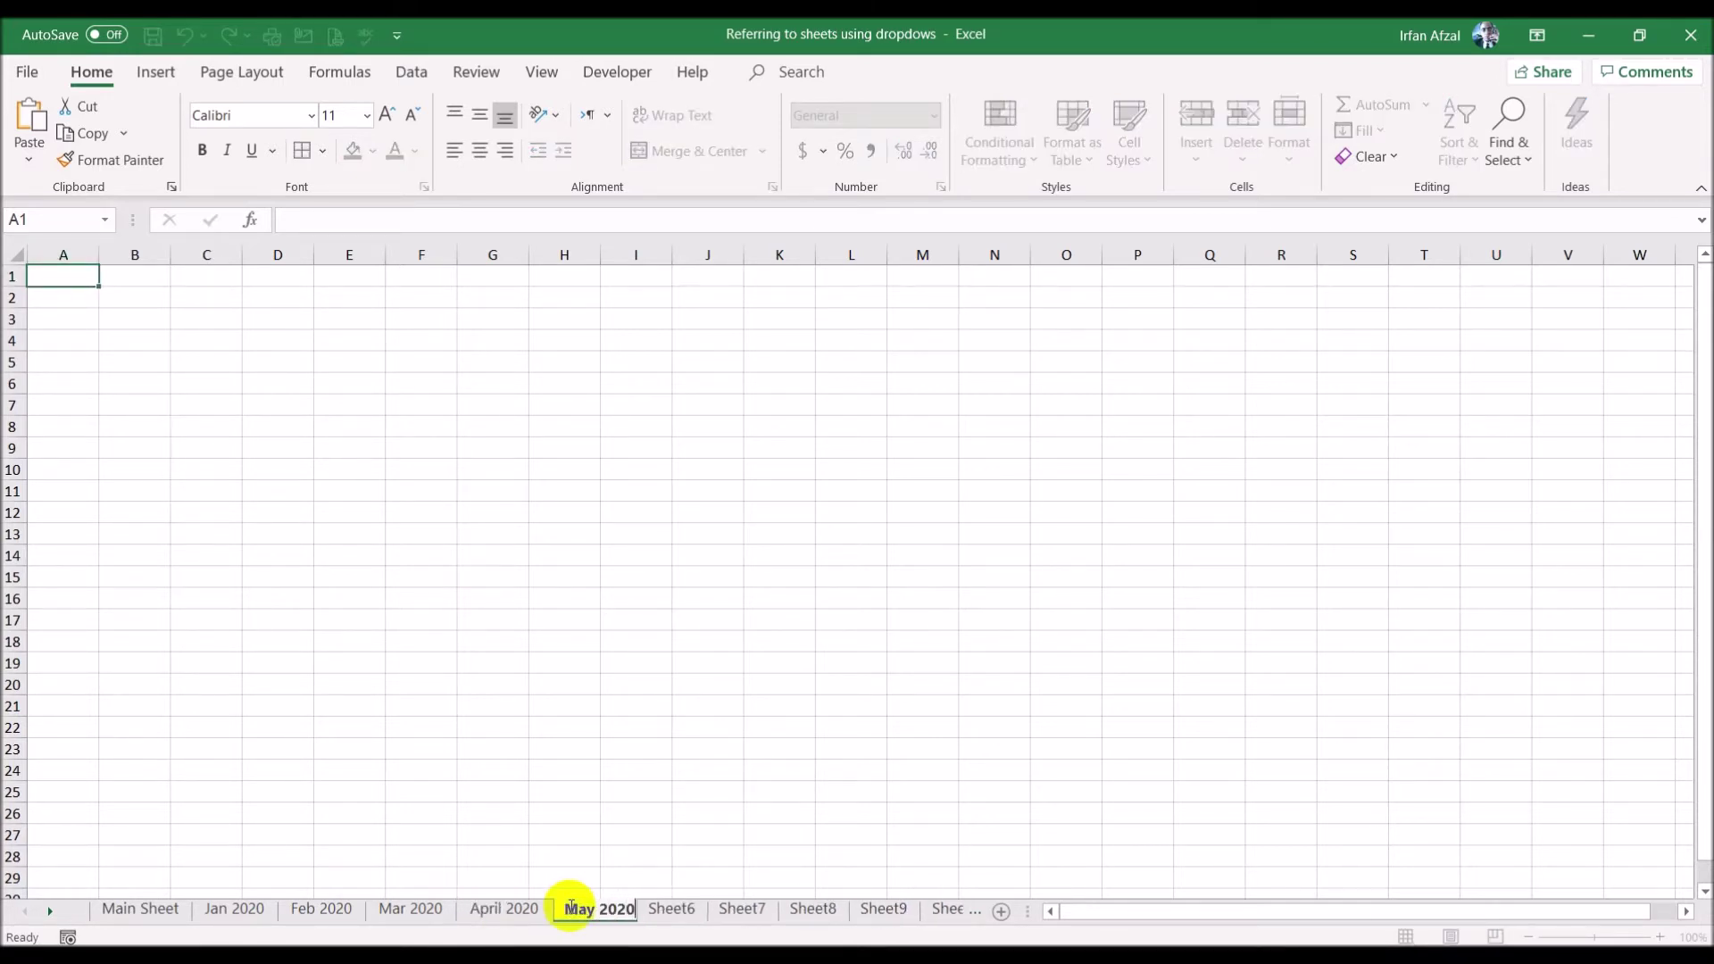
{"action": "key", "text": "Return"}
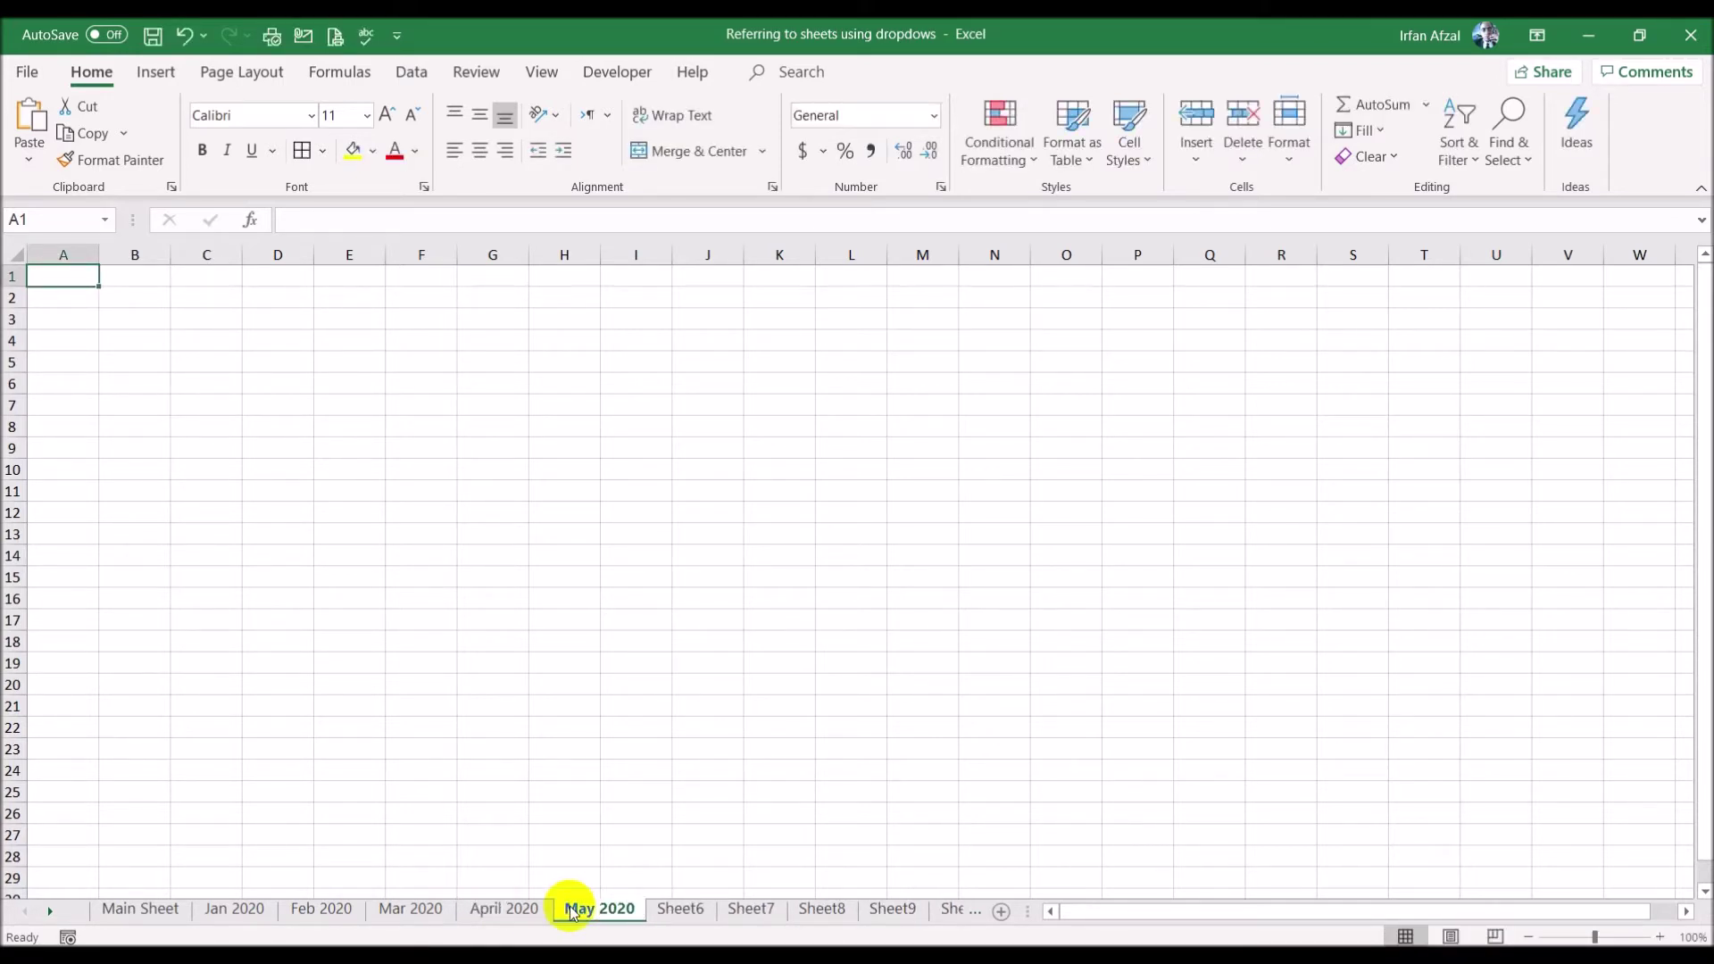
{"action": "double_click", "coordinate": [659, 905]}
{"action": "type", "text": "Jun 2020"}
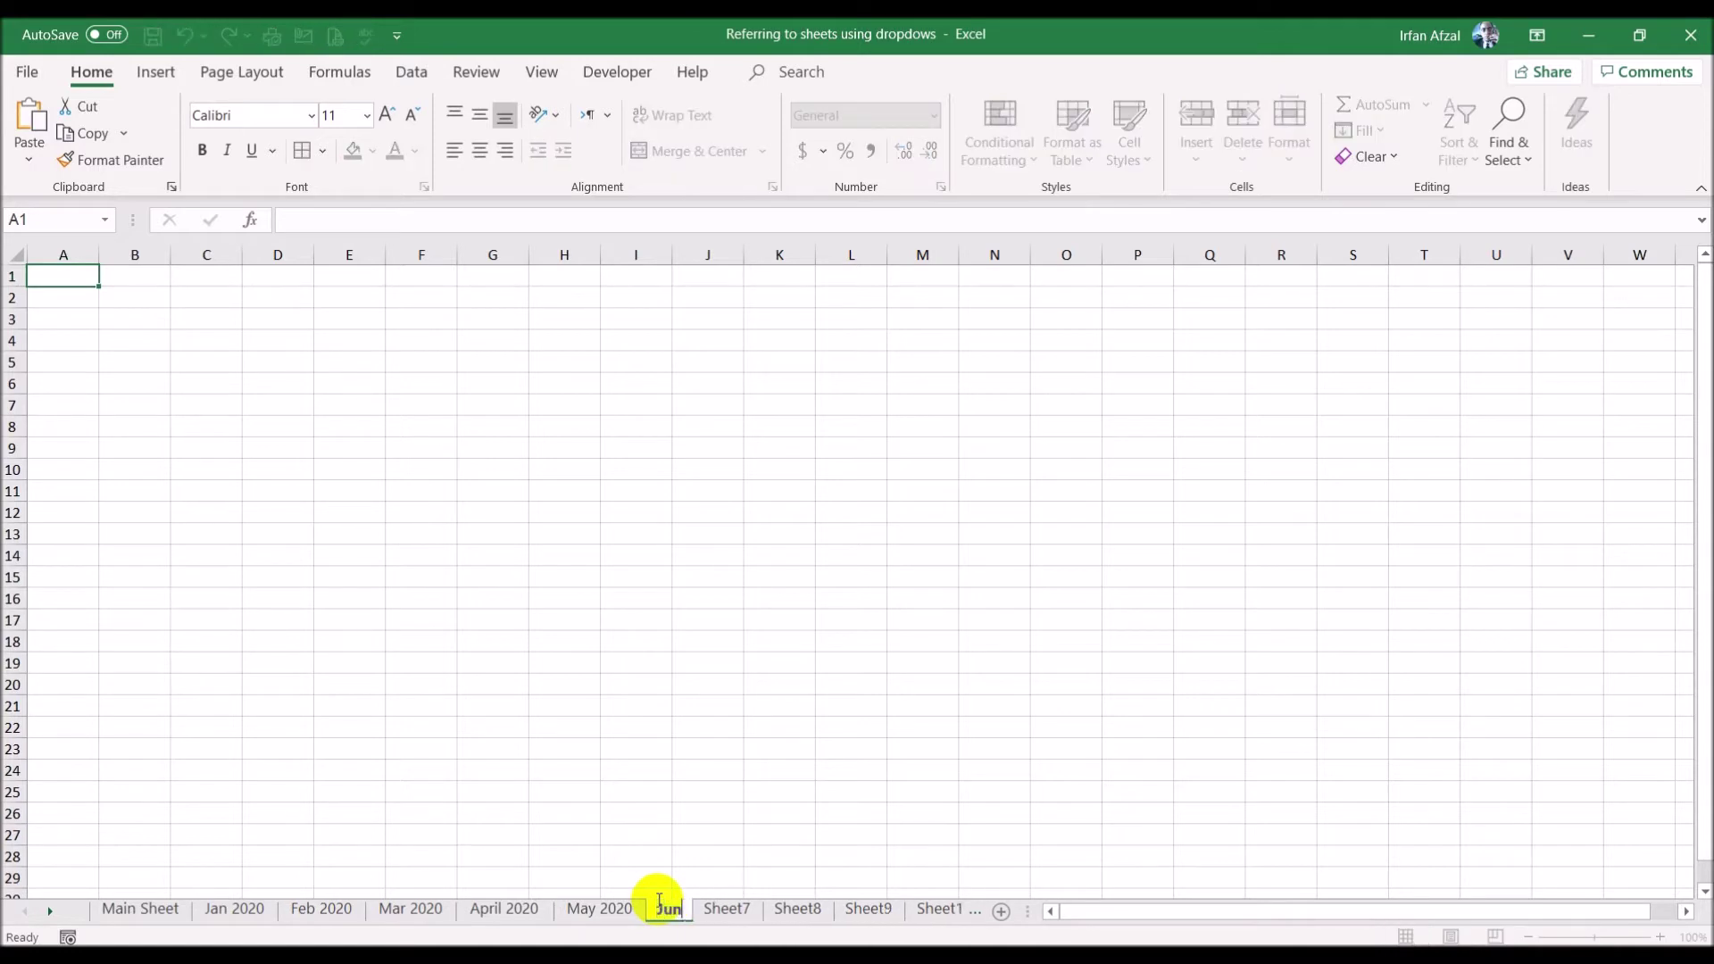
{"action": "key", "text": "Return"}
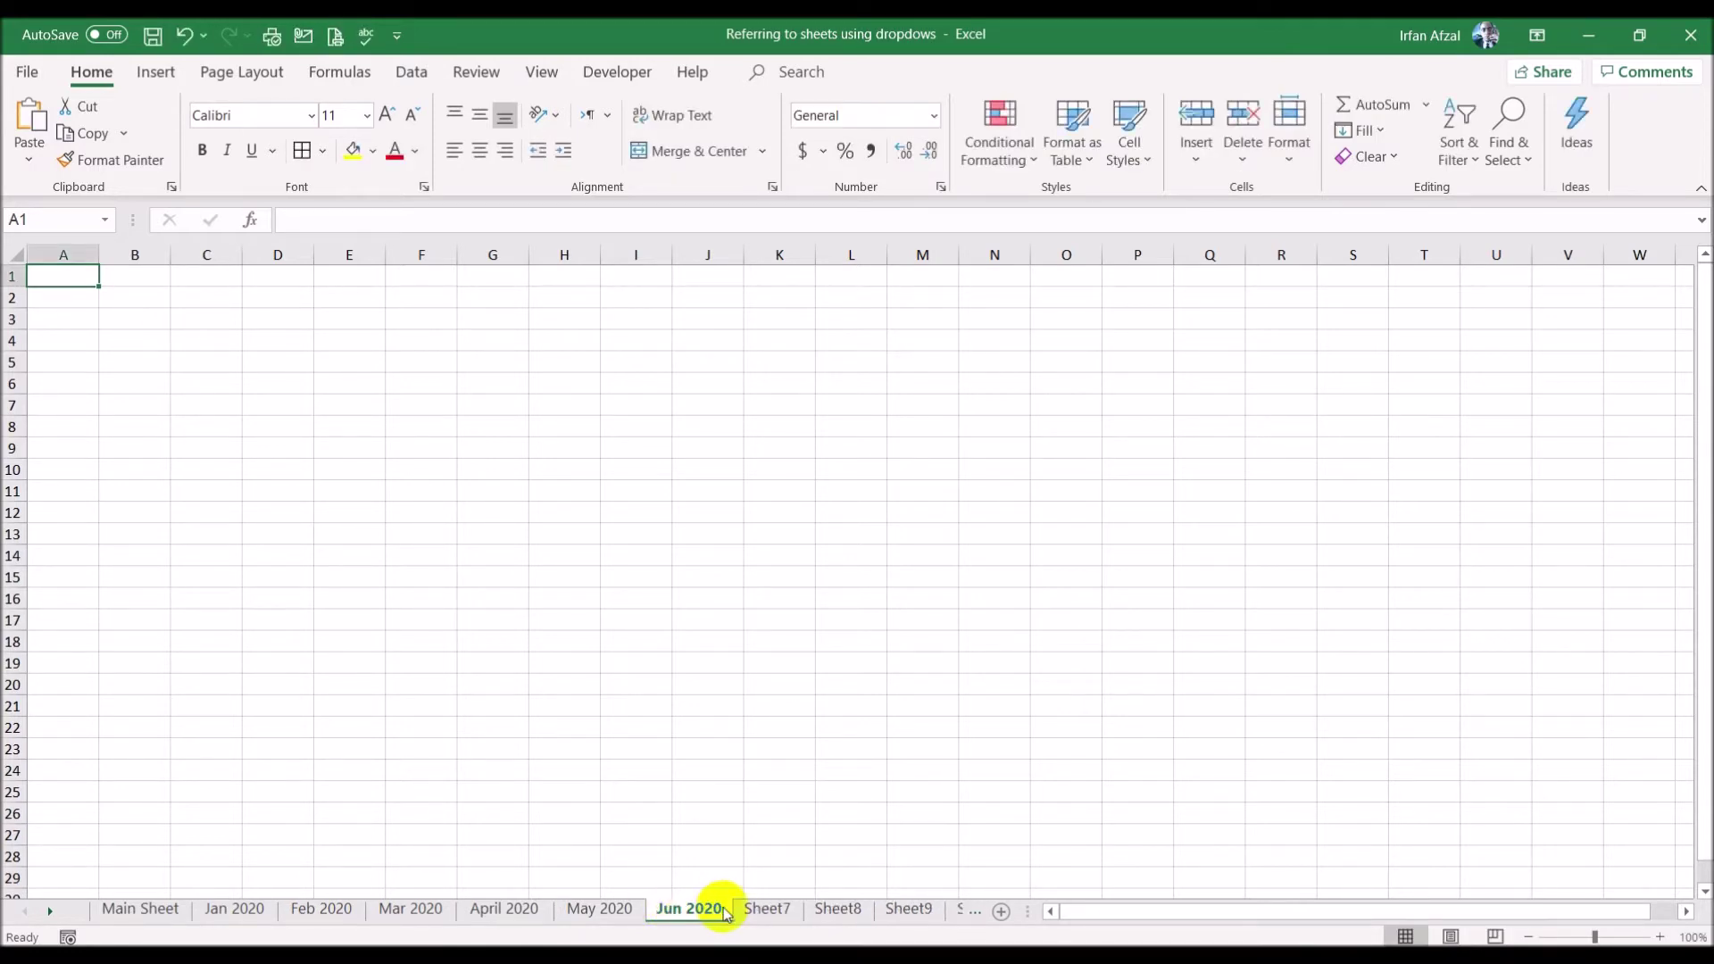
- Rename the worksheets Sheet7 and Sheet8 as Jul 2020 and Aug 2020
{"action": "double_click", "coordinate": [751, 908]}
{"action": "type", "text": "Jul 2020"}
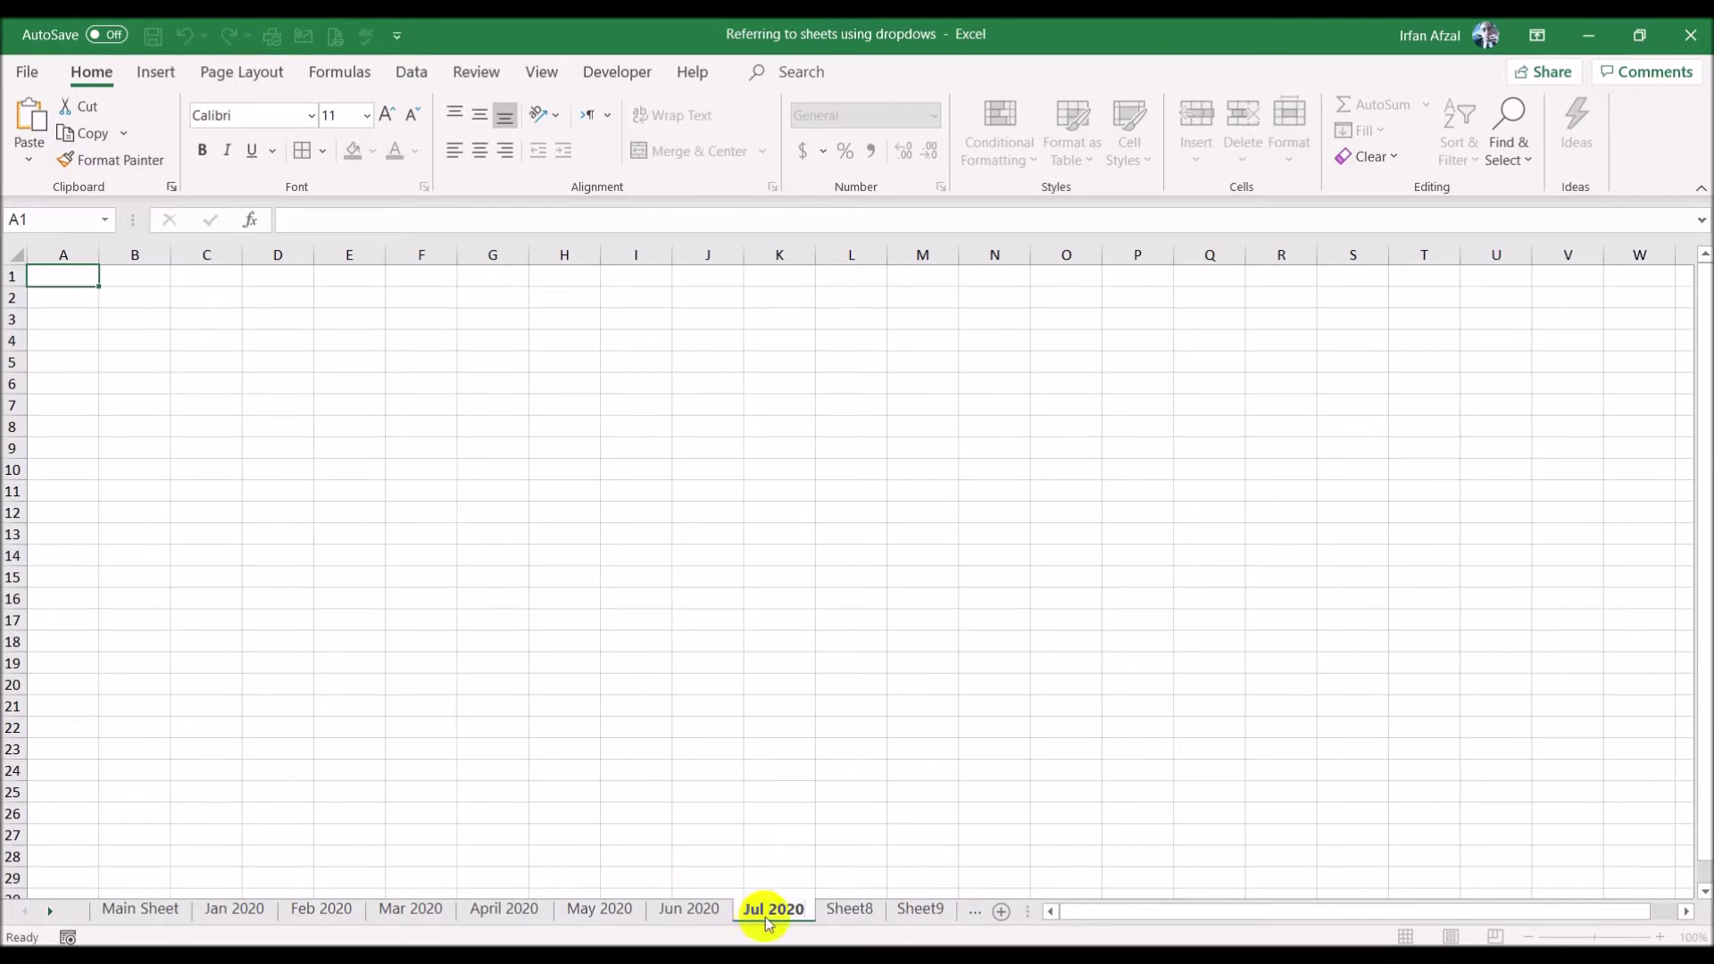
{"action": "double_click", "coordinate": [833, 909]}
{"action": "type", "text": "Aug 2020"}
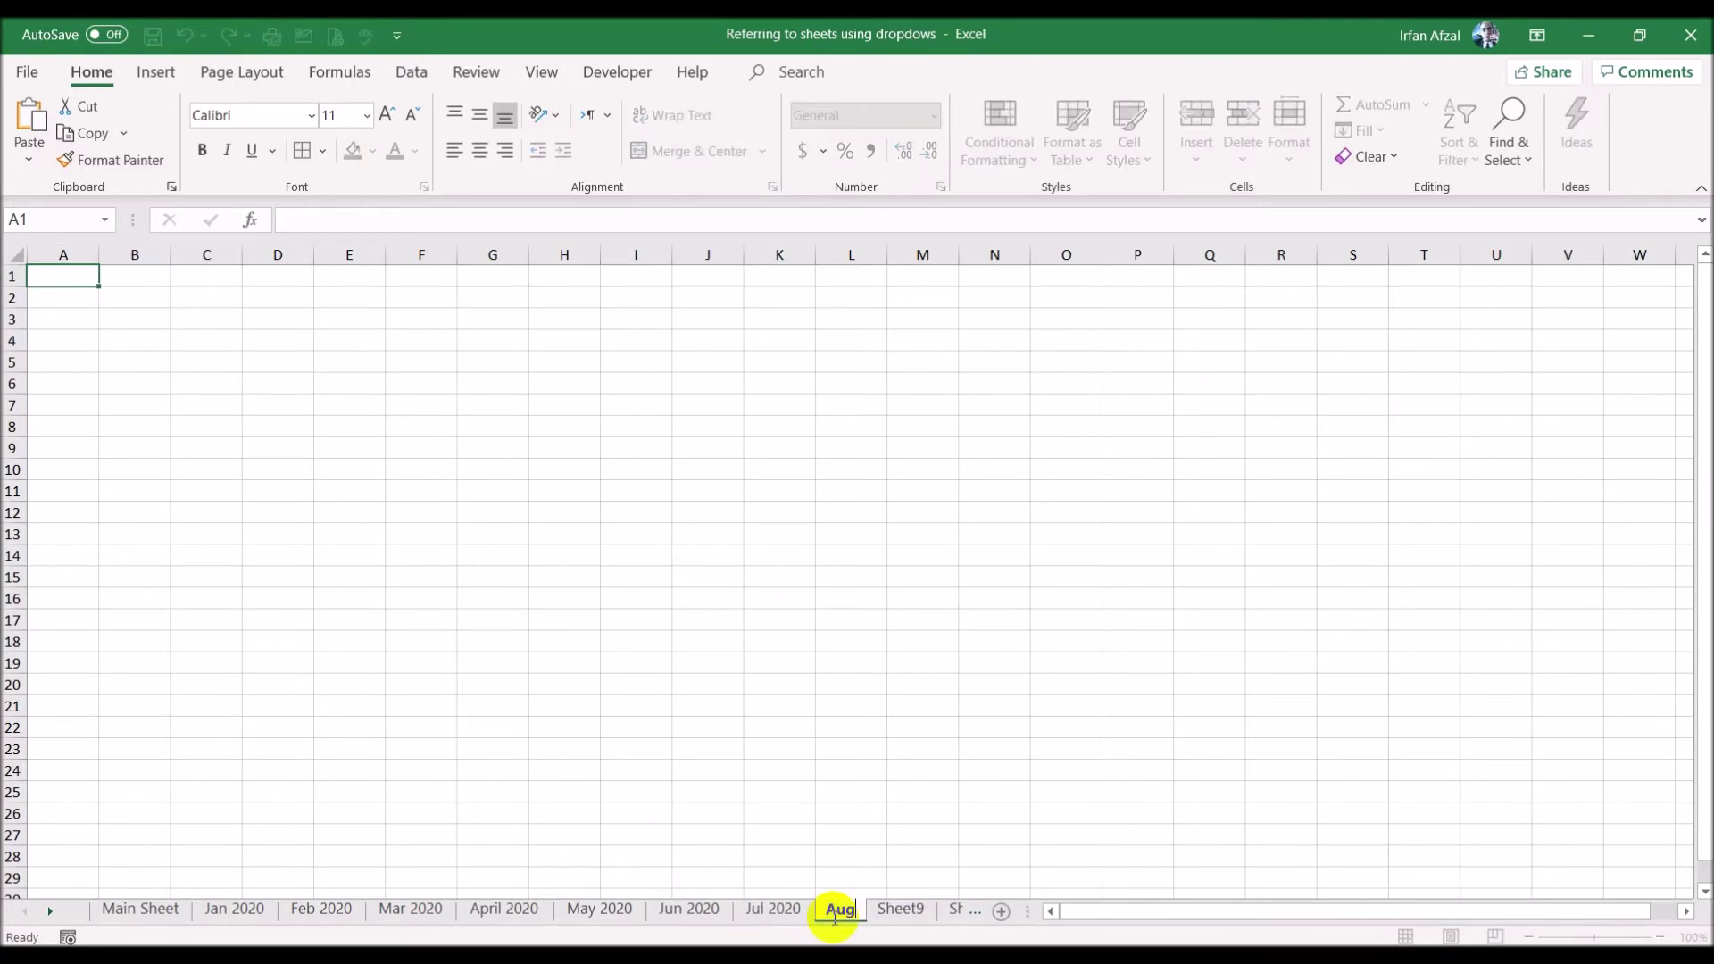
{"action": "key", "text": "Return"}
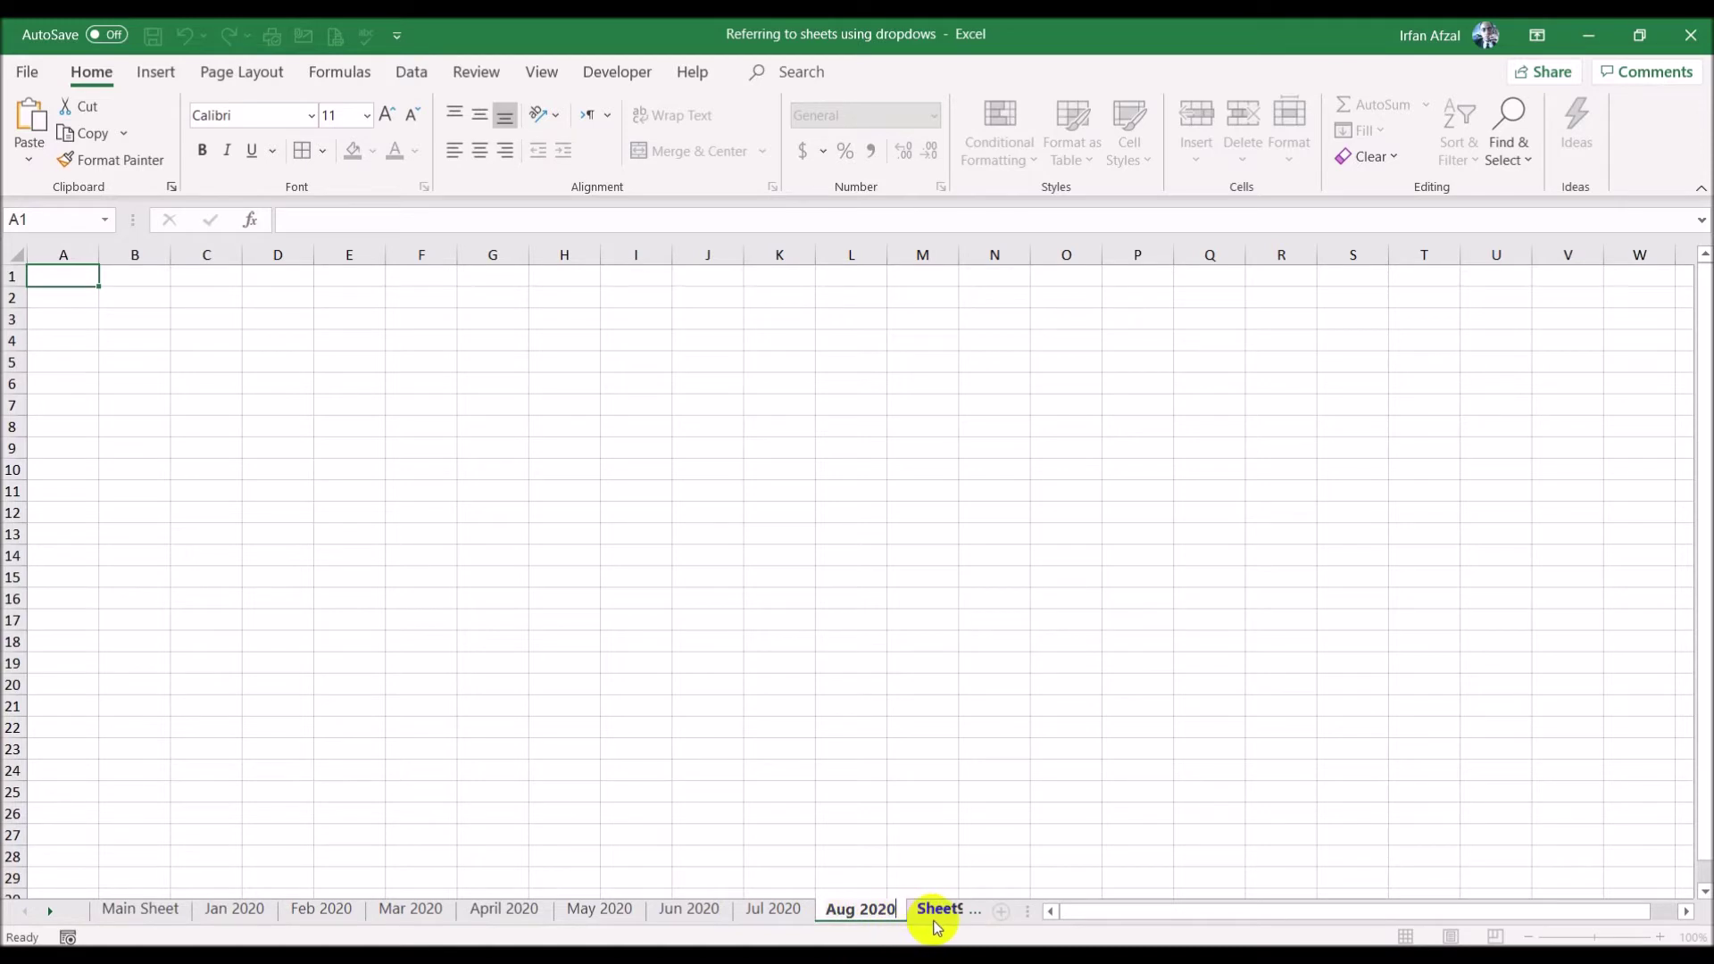
- Rename the worksheet Sheet9 as Sep 2020
{"action": "left_click", "coordinate": [936, 910]}
{"action": "double_click", "coordinate": [854, 910]}
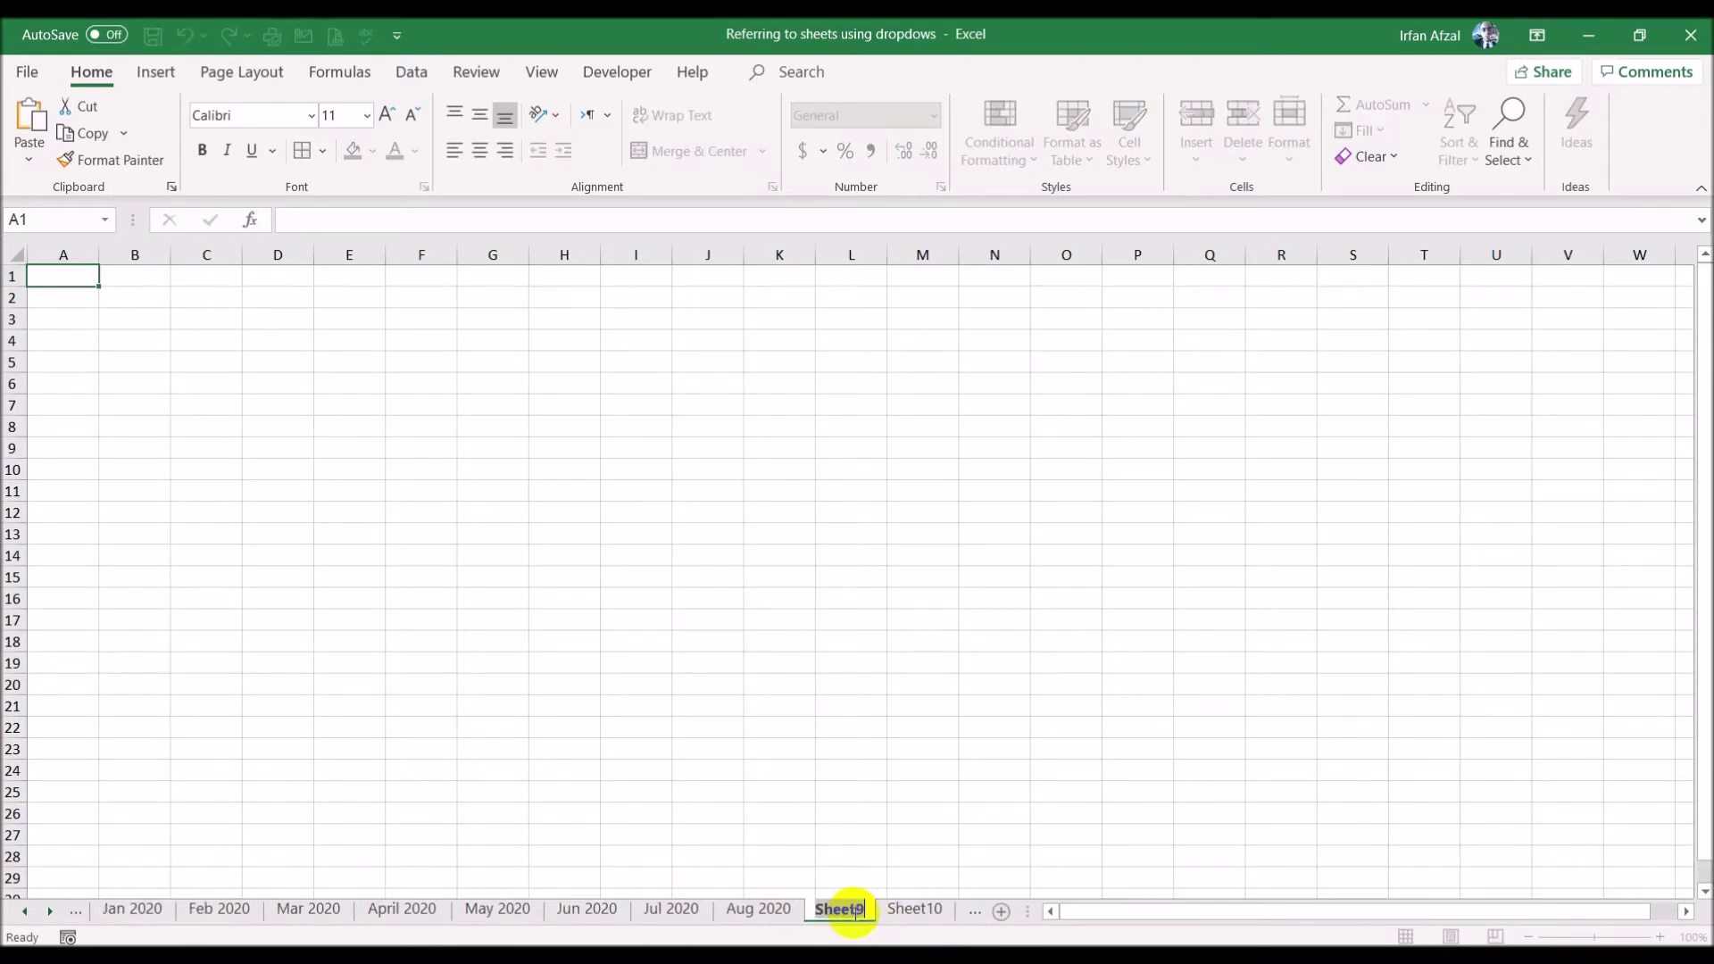
{"action": "type", "text": "Sep 2020"}
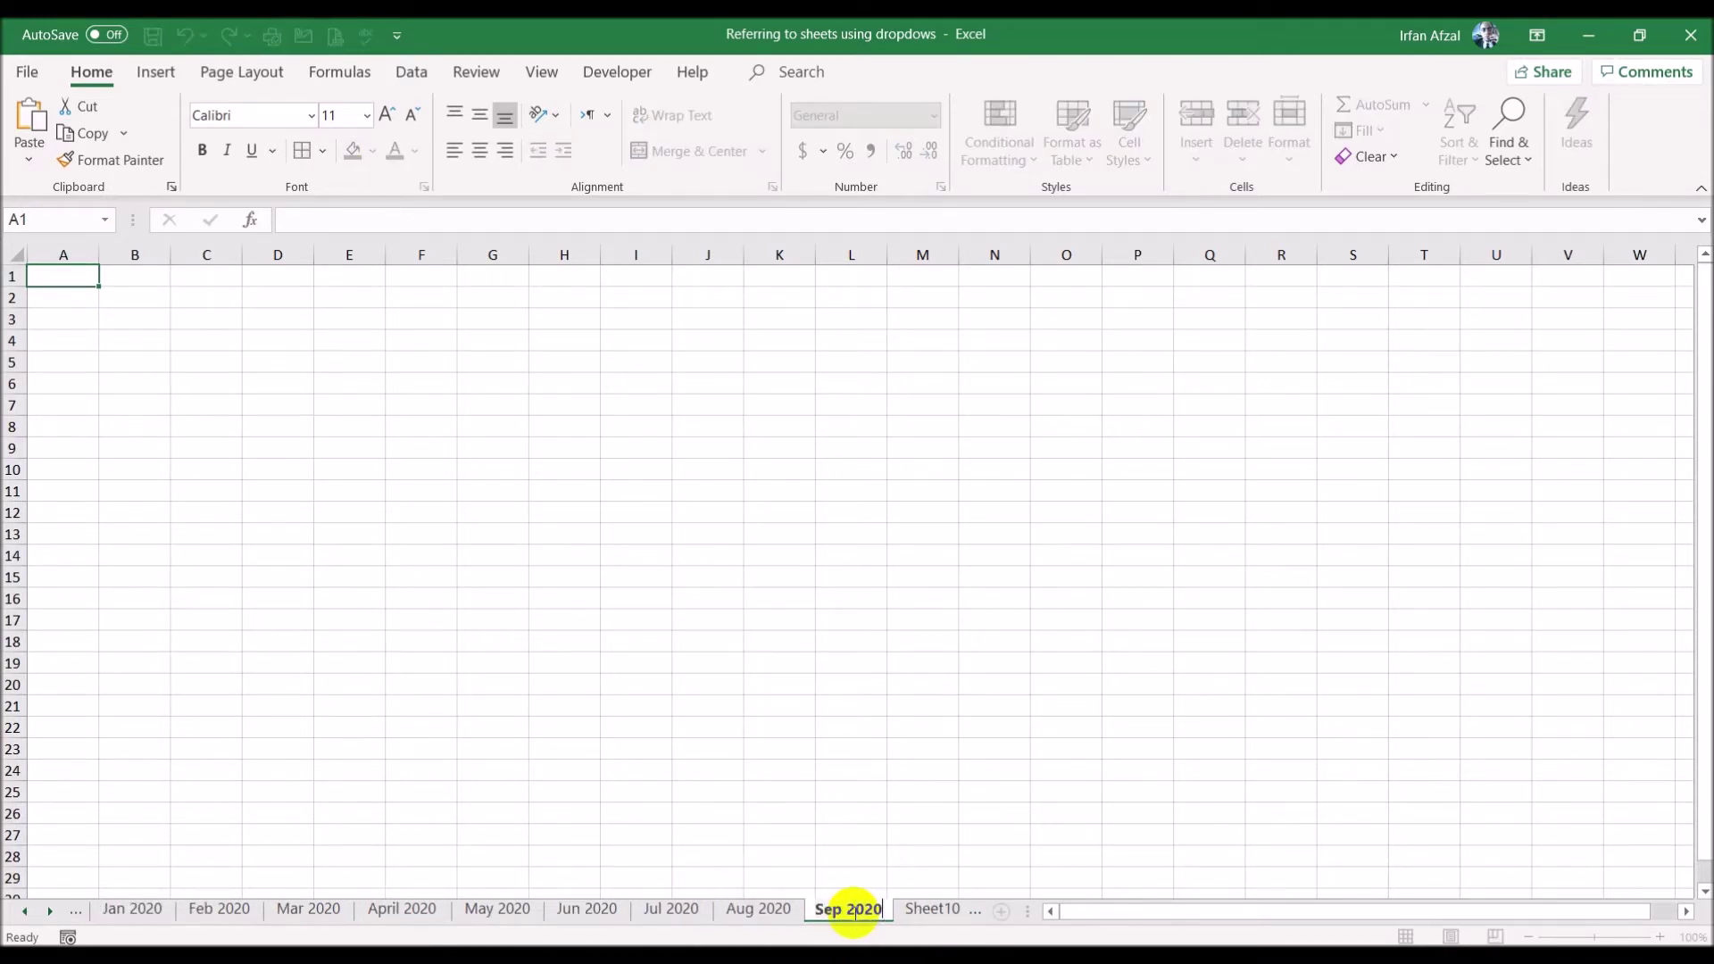
{"action": "key", "text": "Return"}
- Rename the worksheets Sheet10 and Sheet11 as Oct 2020 and Nov 2020
{"action": "left_click", "coordinate": [975, 909]}
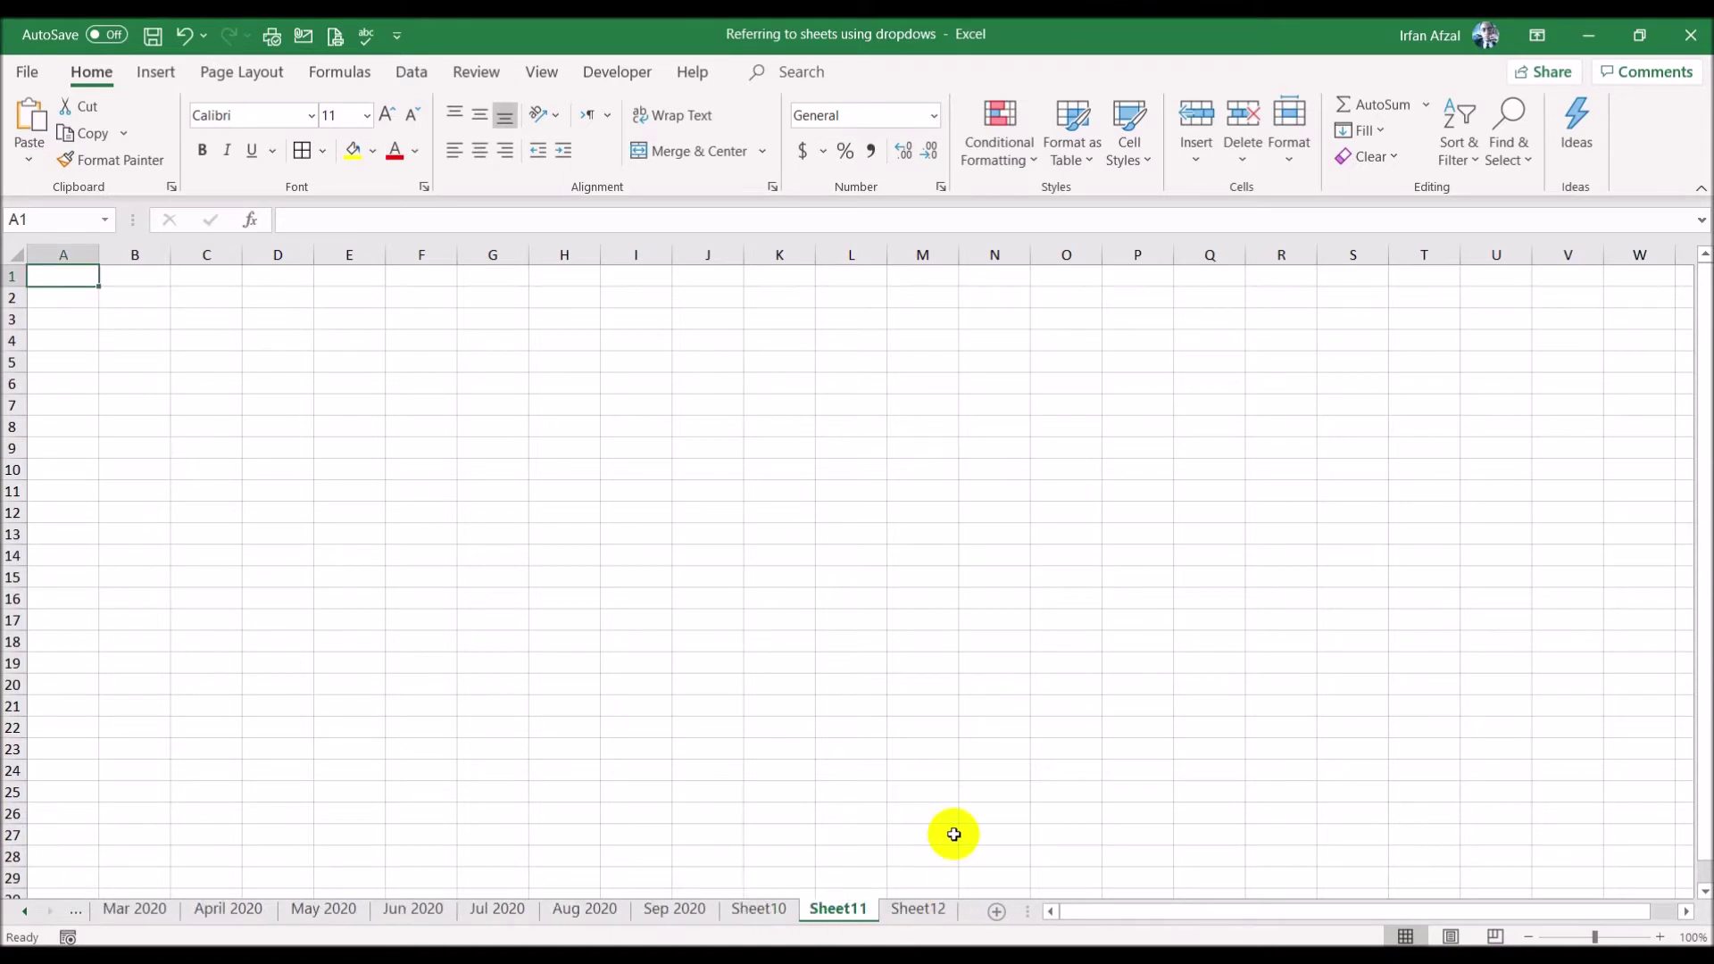
{"action": "double_click", "coordinate": [759, 908]}
{"action": "type", "text": "Oct 2020"}
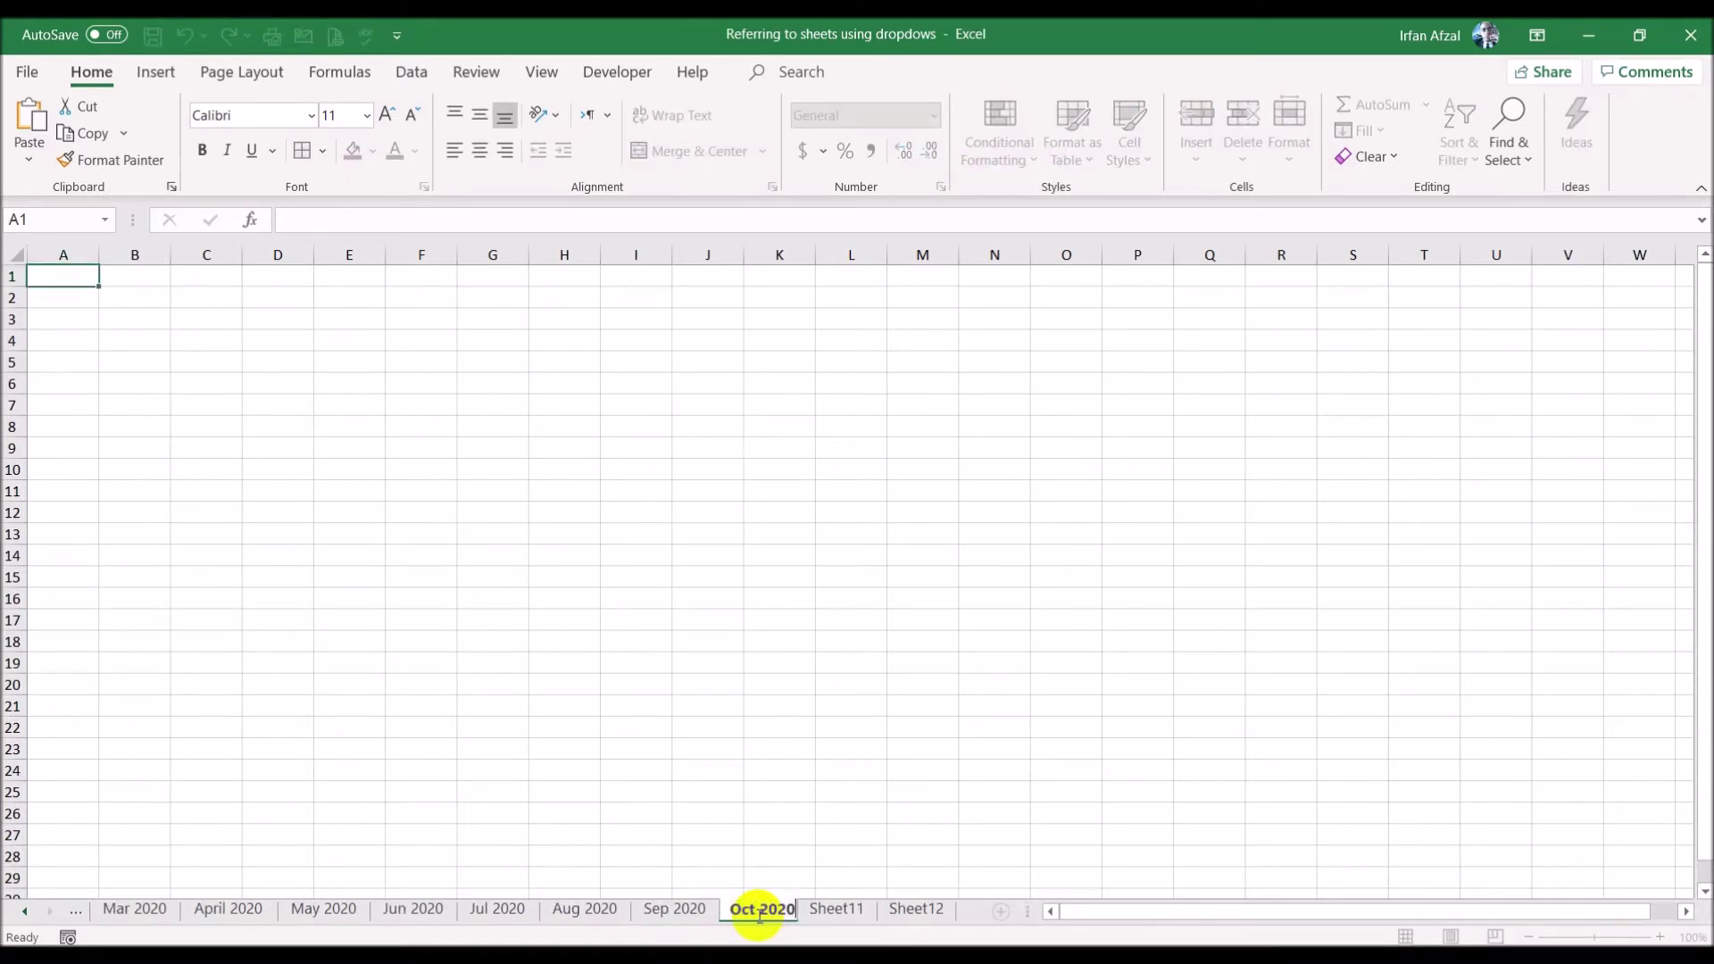
{"action": "left_click", "coordinate": [845, 909]}
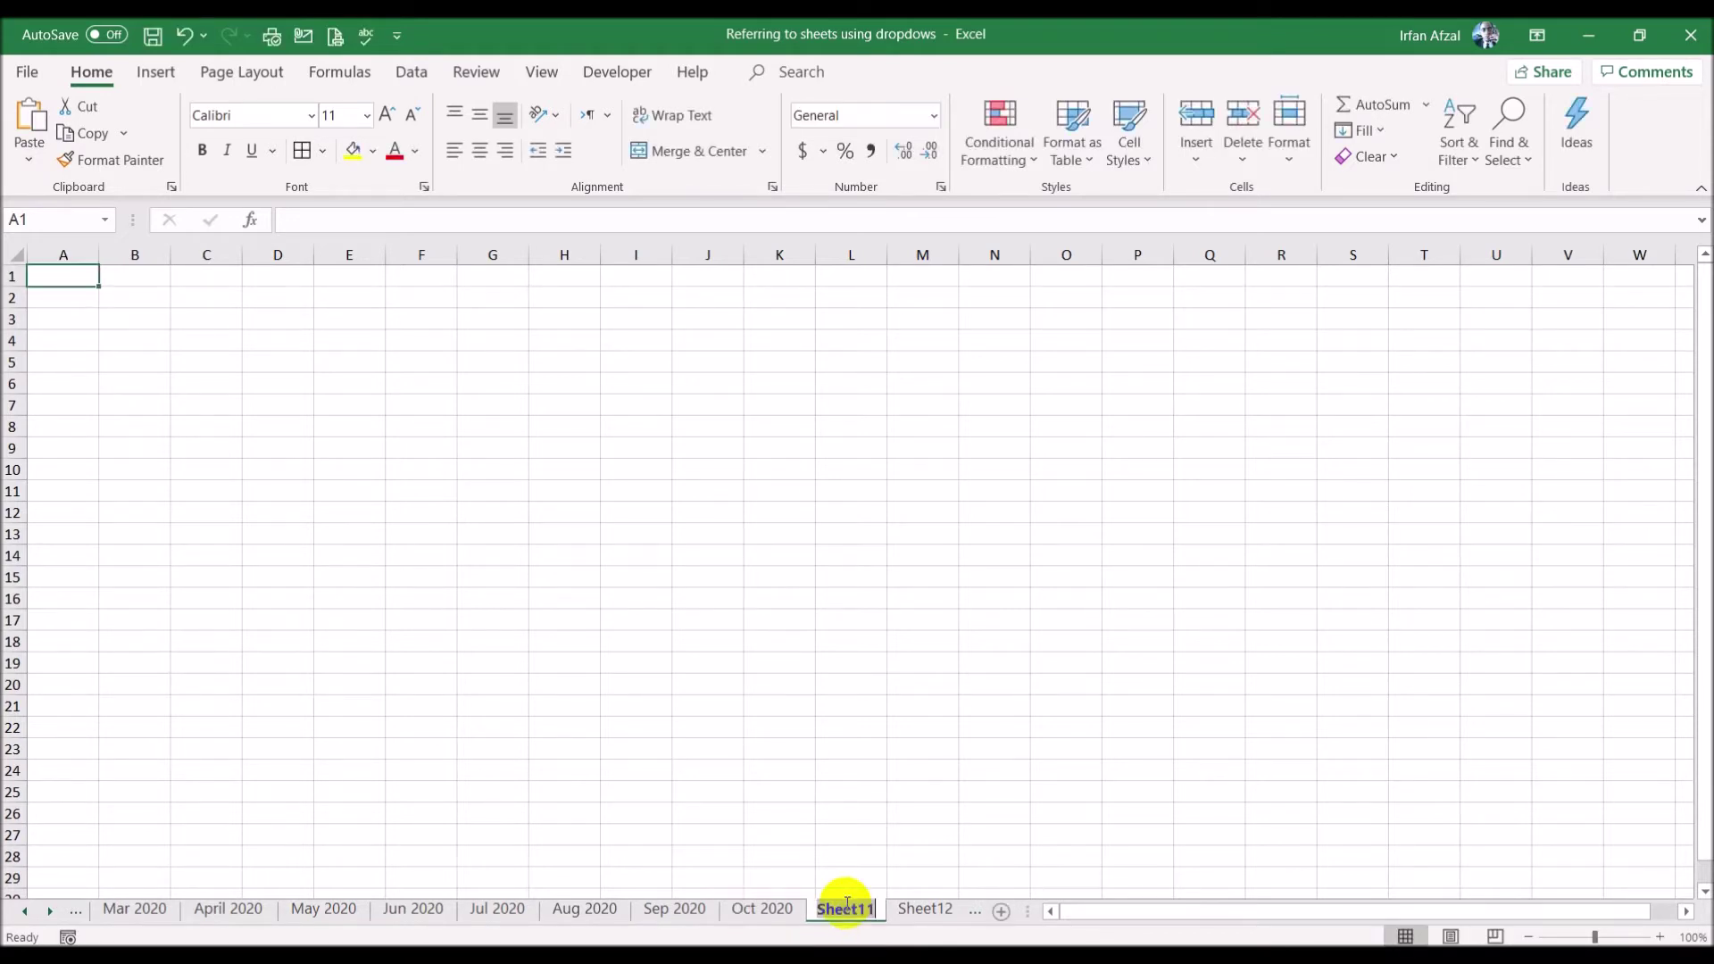
{"action": "double_click", "coordinate": [845, 908]}
{"action": "type", "text": "Nov 2020"}
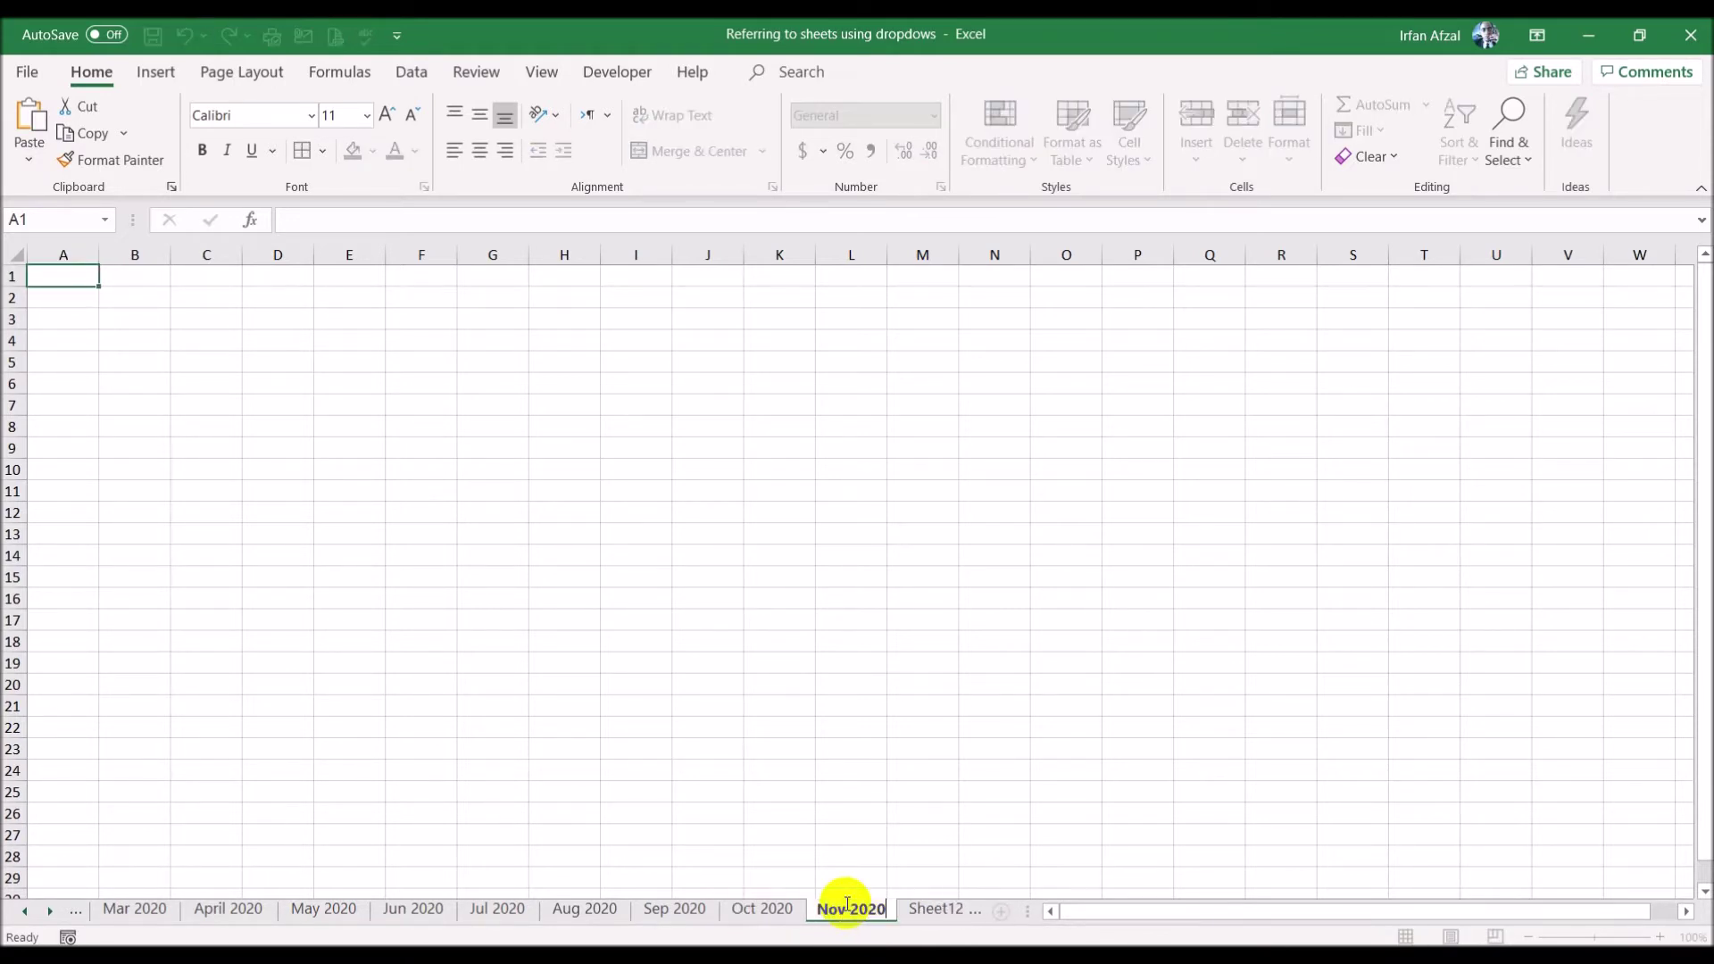
- Rename the worksheet Sheet12 as Dec 2020
{"action": "left_click", "coordinate": [928, 909]}
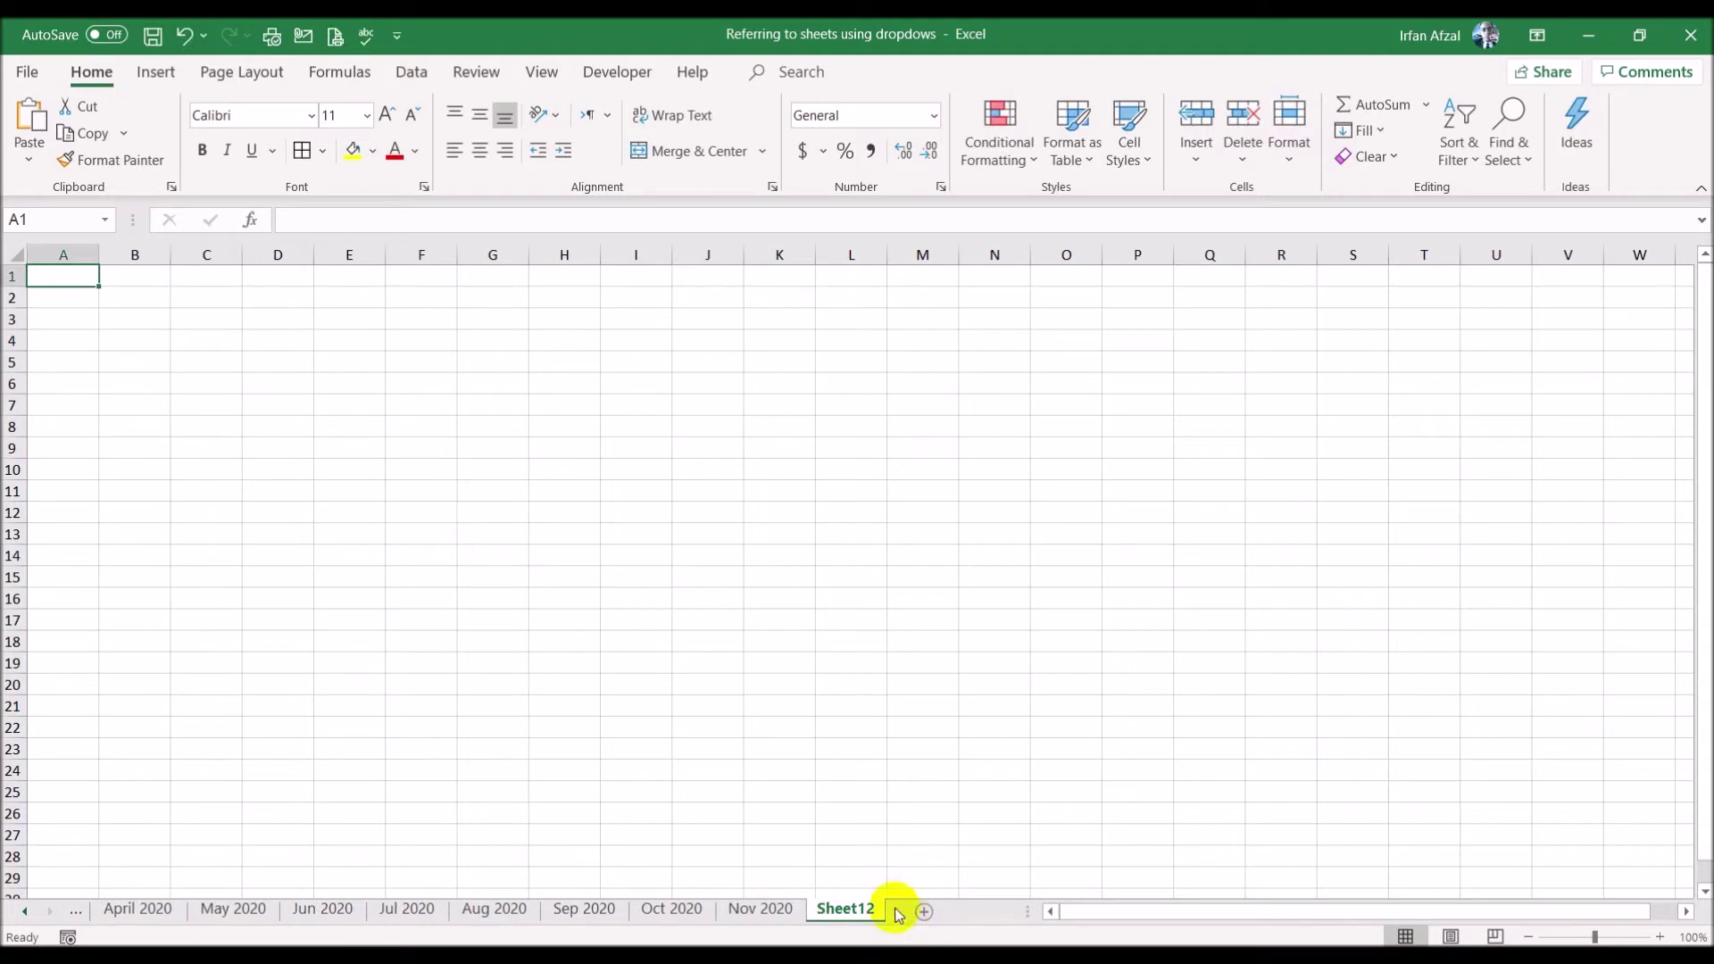
{"action": "double_click", "coordinate": [853, 912]}
{"action": "type", "text": "Dec"}
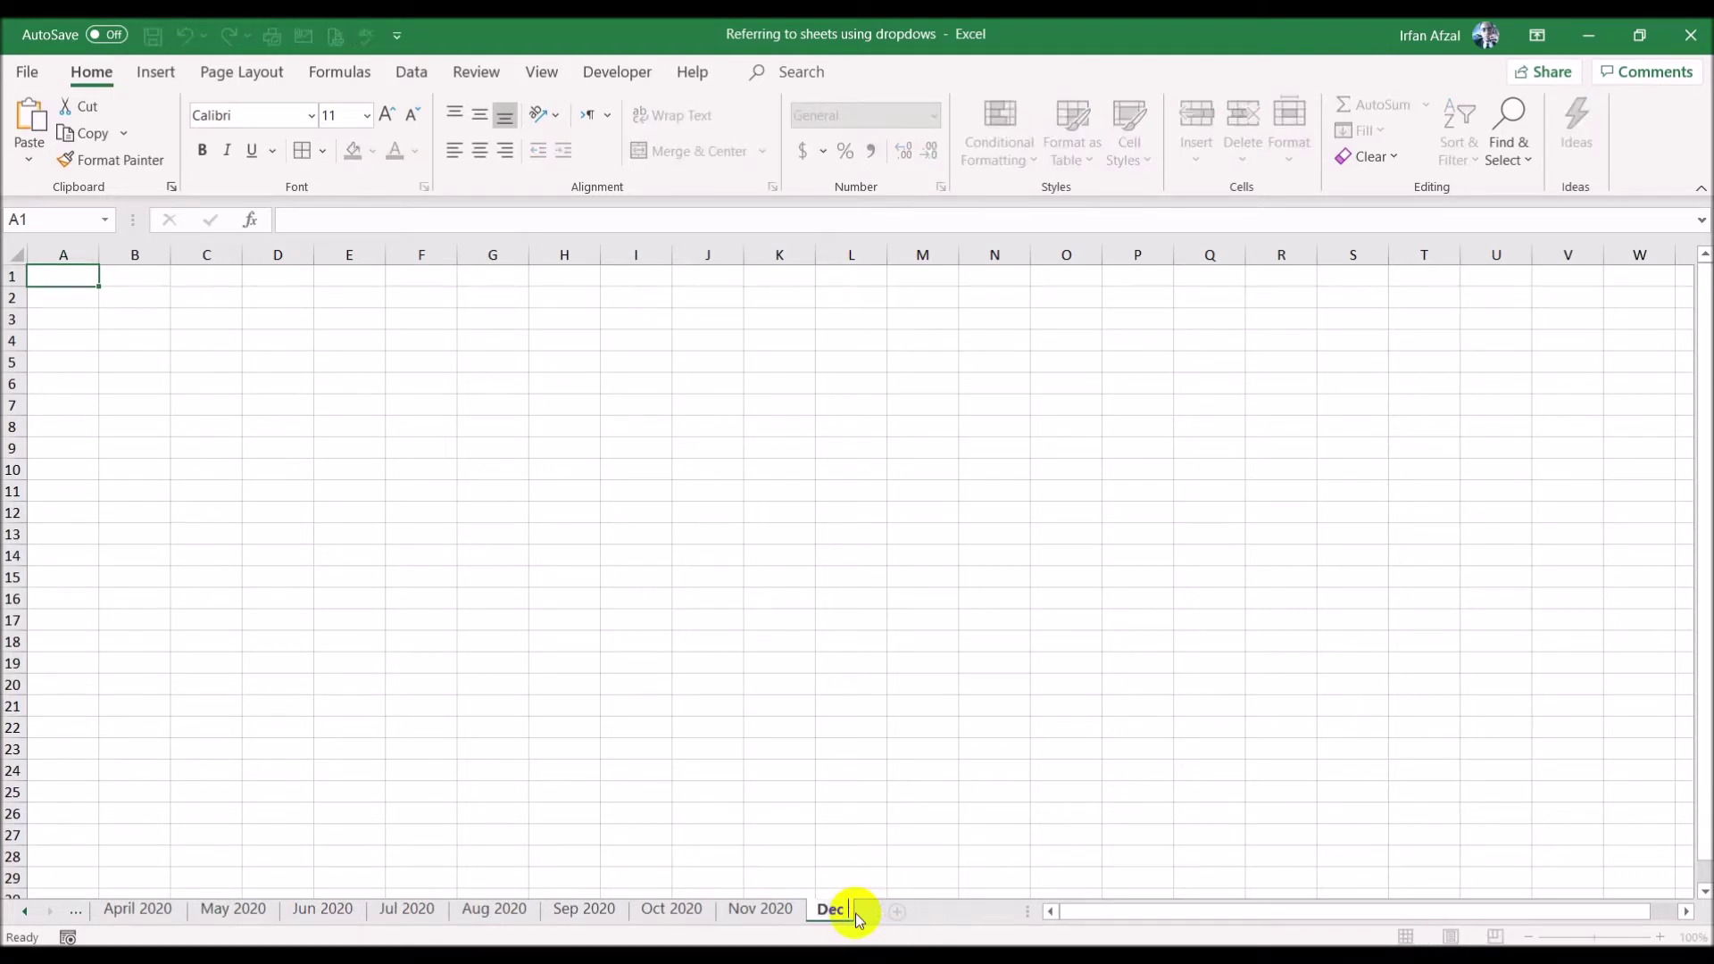
{"action": "type", "text": " 2020"}
{"action": "key", "text": "Return"}
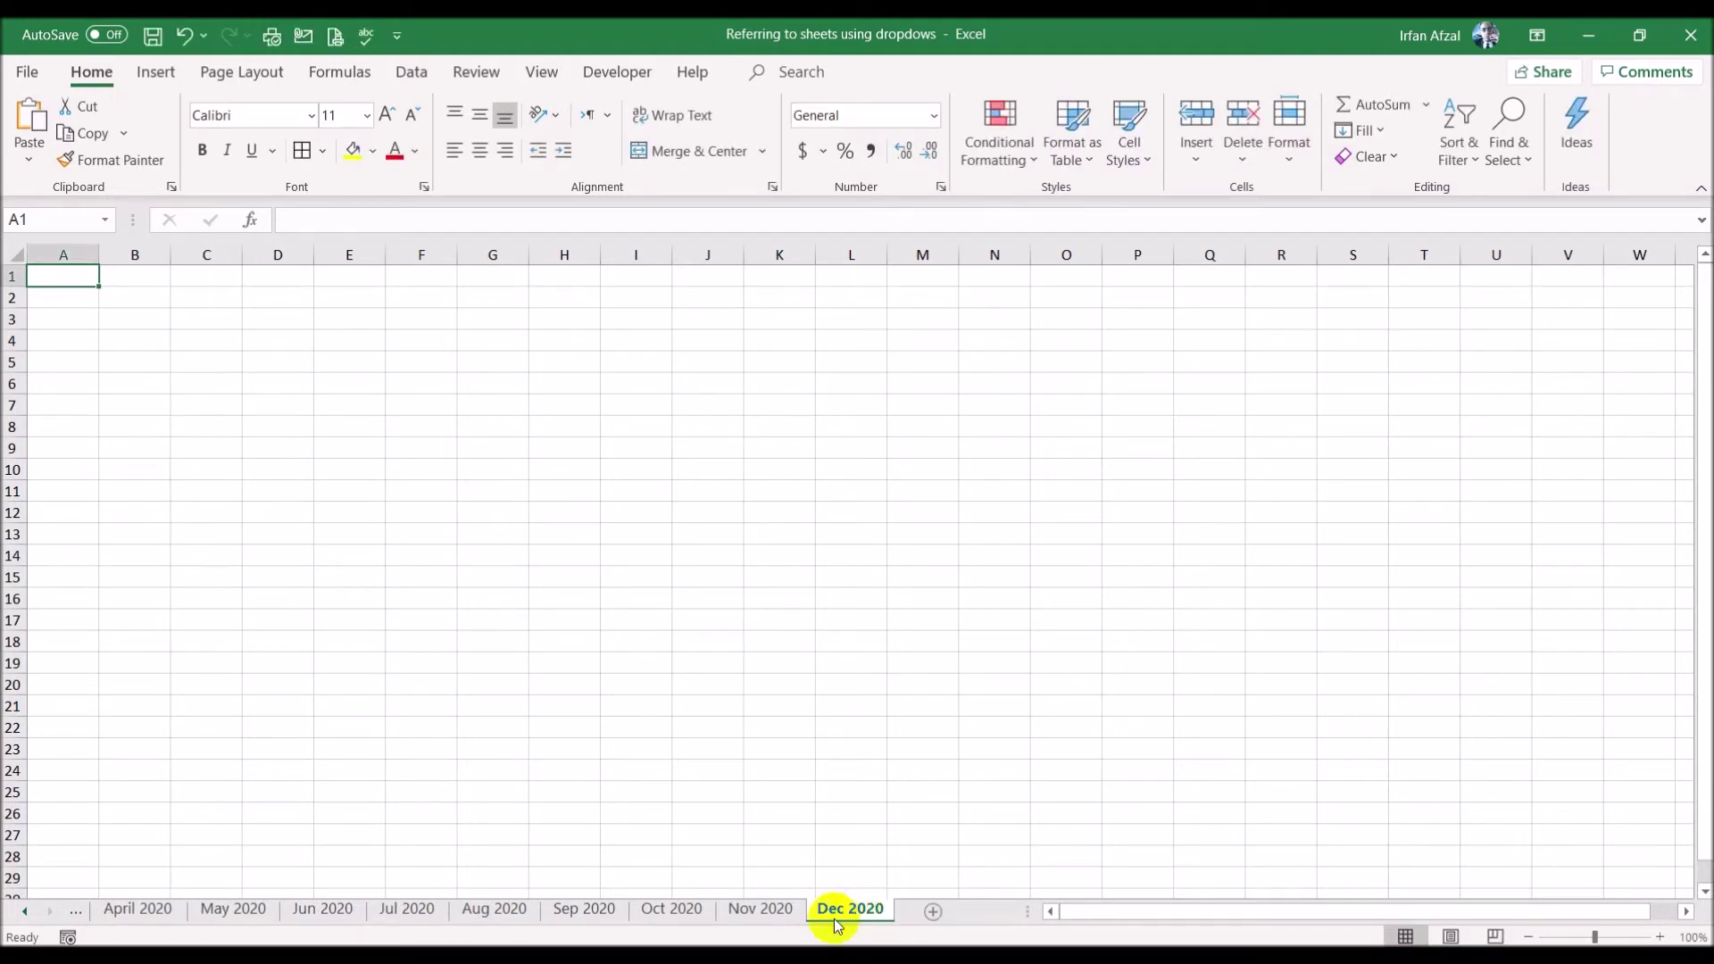
- Return to the Main Sheet worksheet at the start of the workbook
{"action": "left_click", "coordinate": [25, 913]}
{"action": "left_click", "coordinate": [24, 913]}
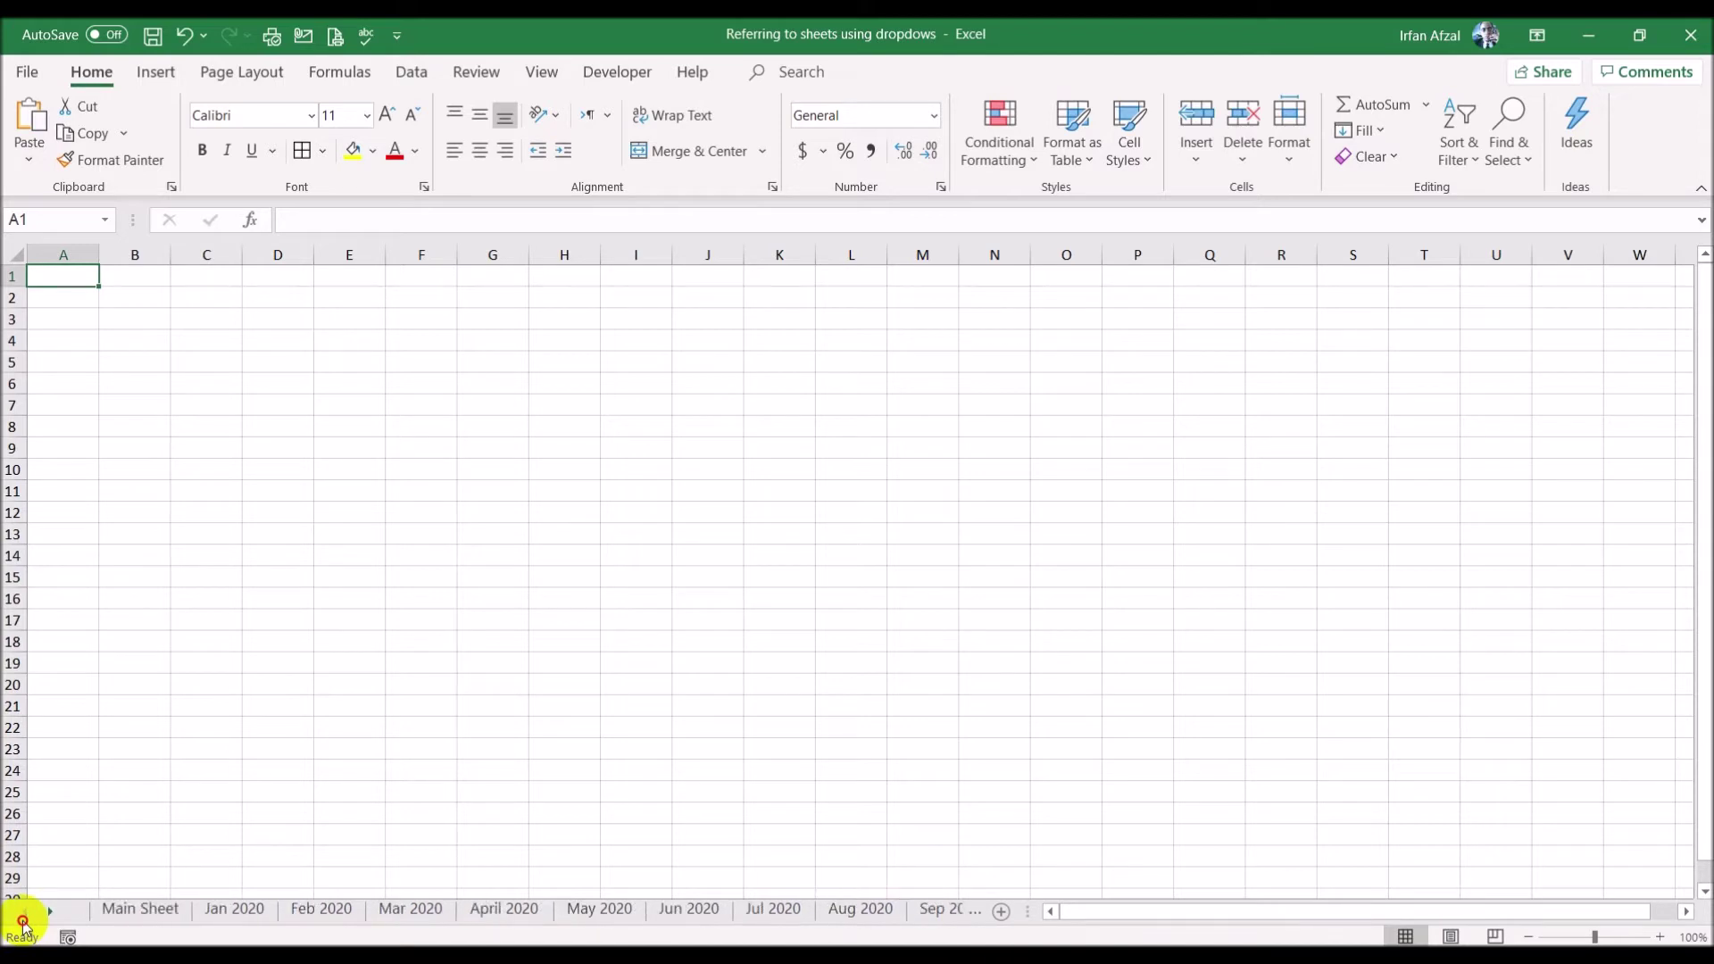
{"action": "left_click", "coordinate": [130, 908]}
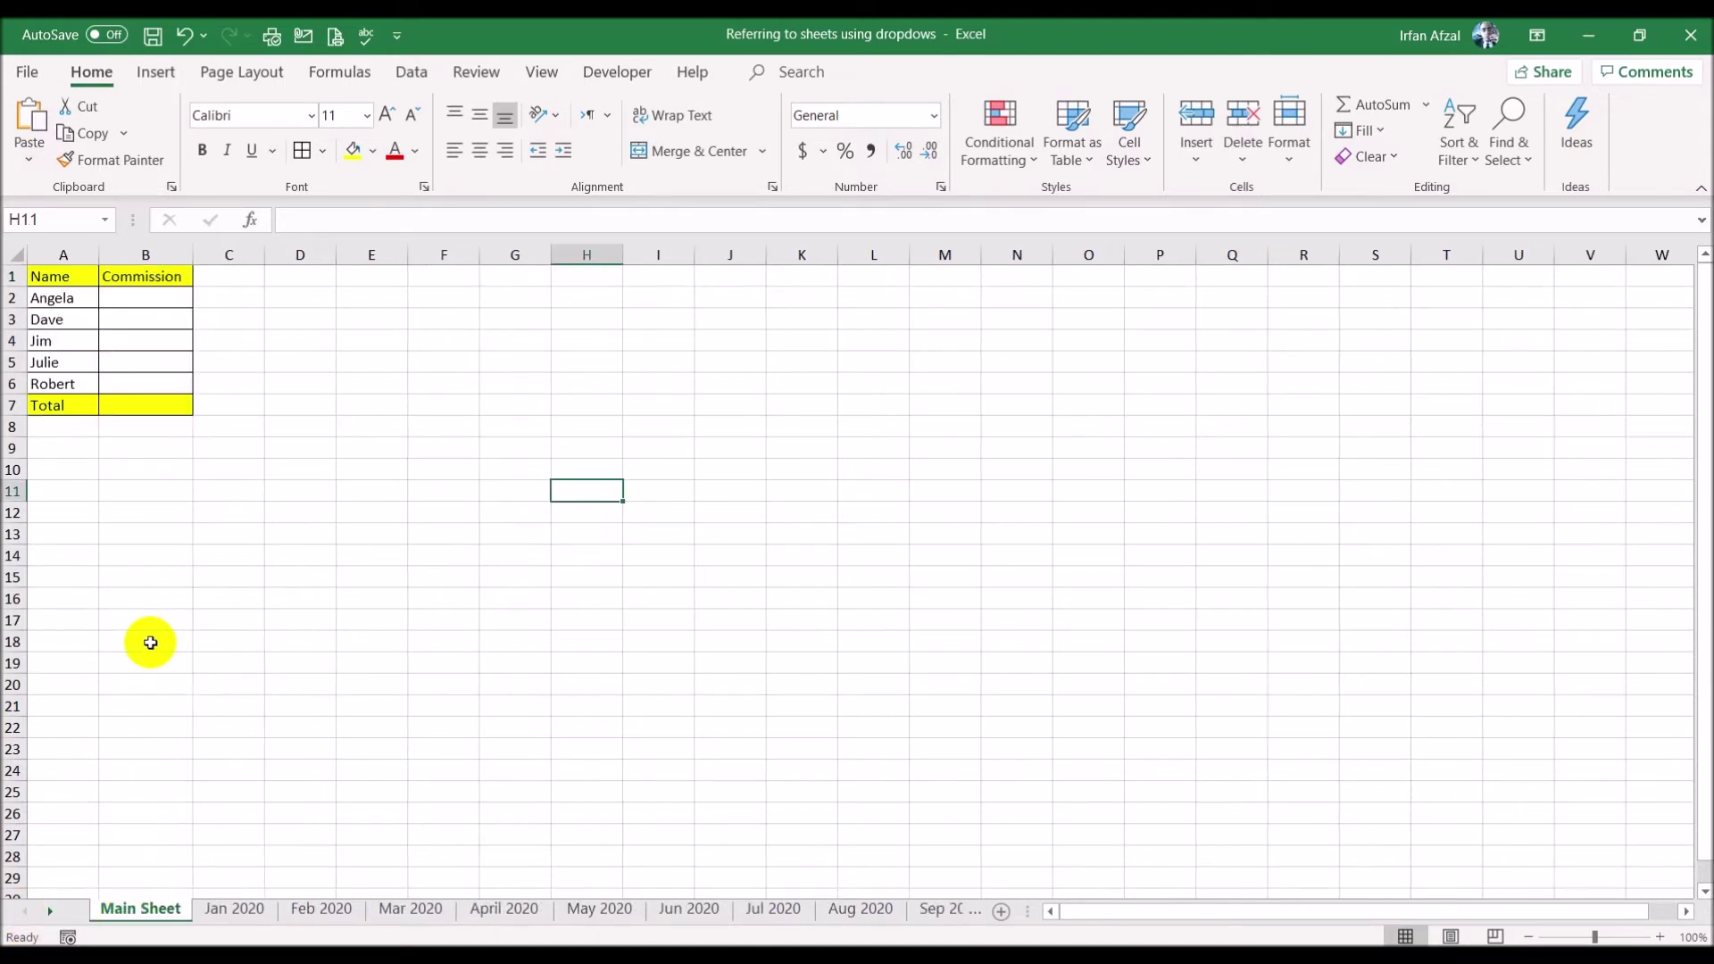
{"action": "left_click", "coordinate": [297, 597]}
{"action": "left_click_drag", "start_coordinate": [77, 255], "coordinate": [155, 408]}
{"action": "key", "text": "ctrl+c"}
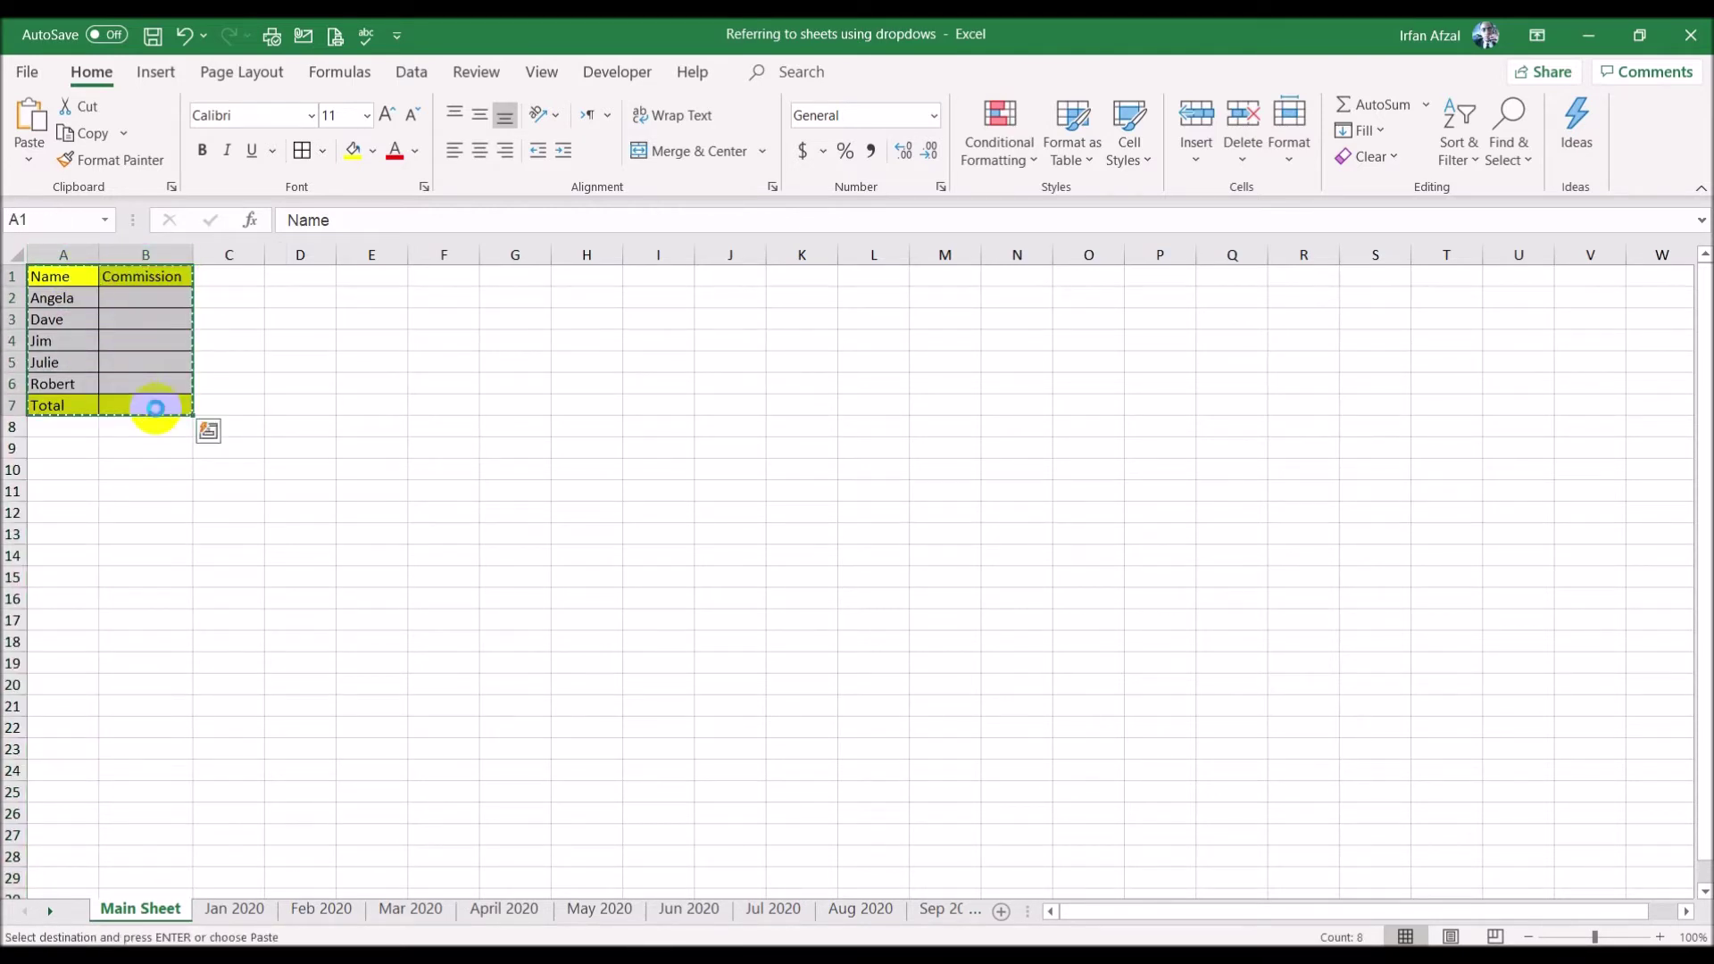
{"action": "left_click", "coordinate": [235, 909]}
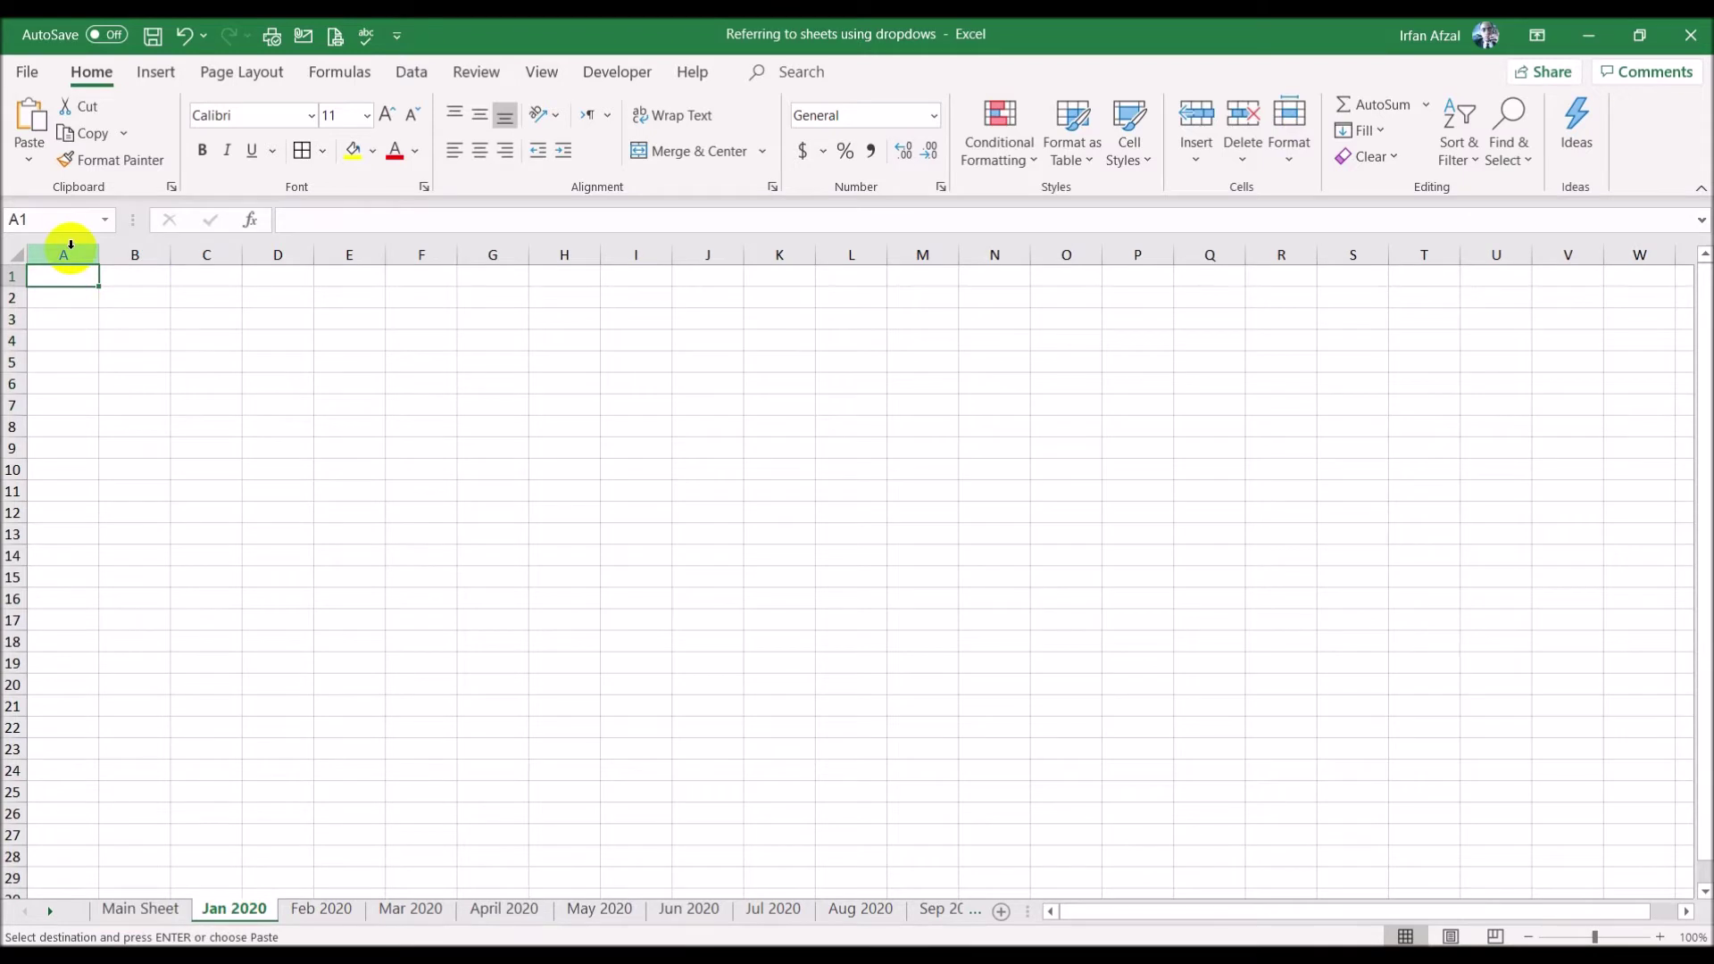
{"action": "left_click", "coordinate": [139, 910]}
{"action": "left_click", "coordinate": [427, 572]}
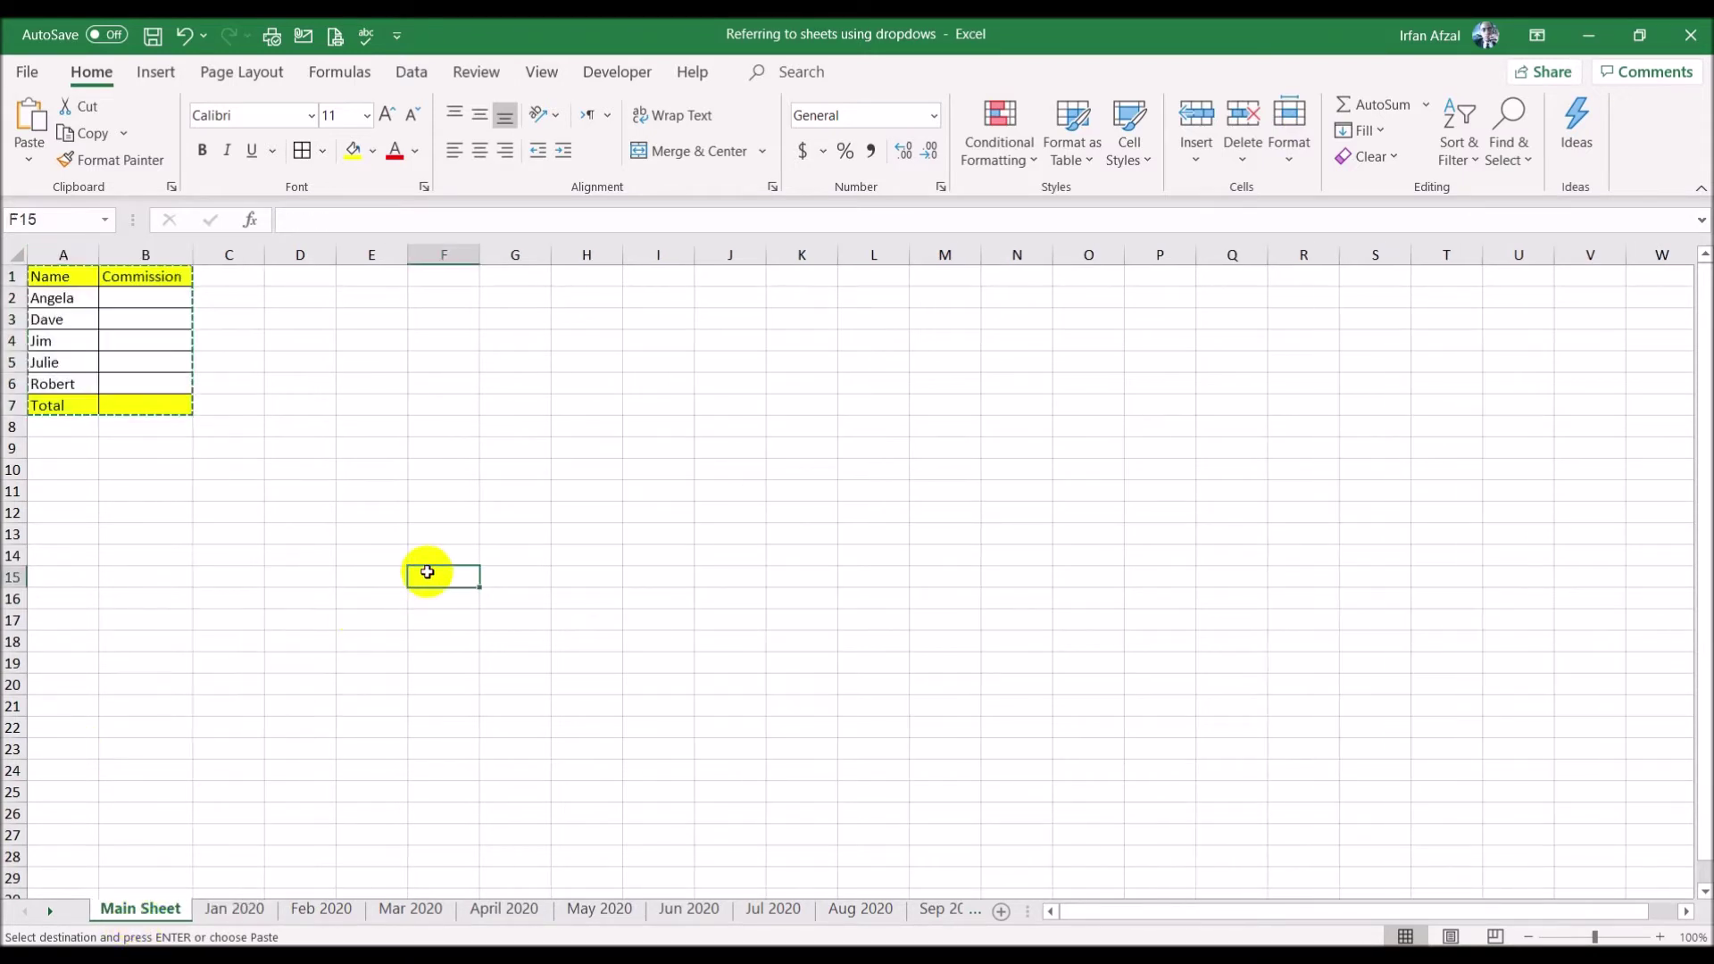
{"action": "key", "text": "Escape"}
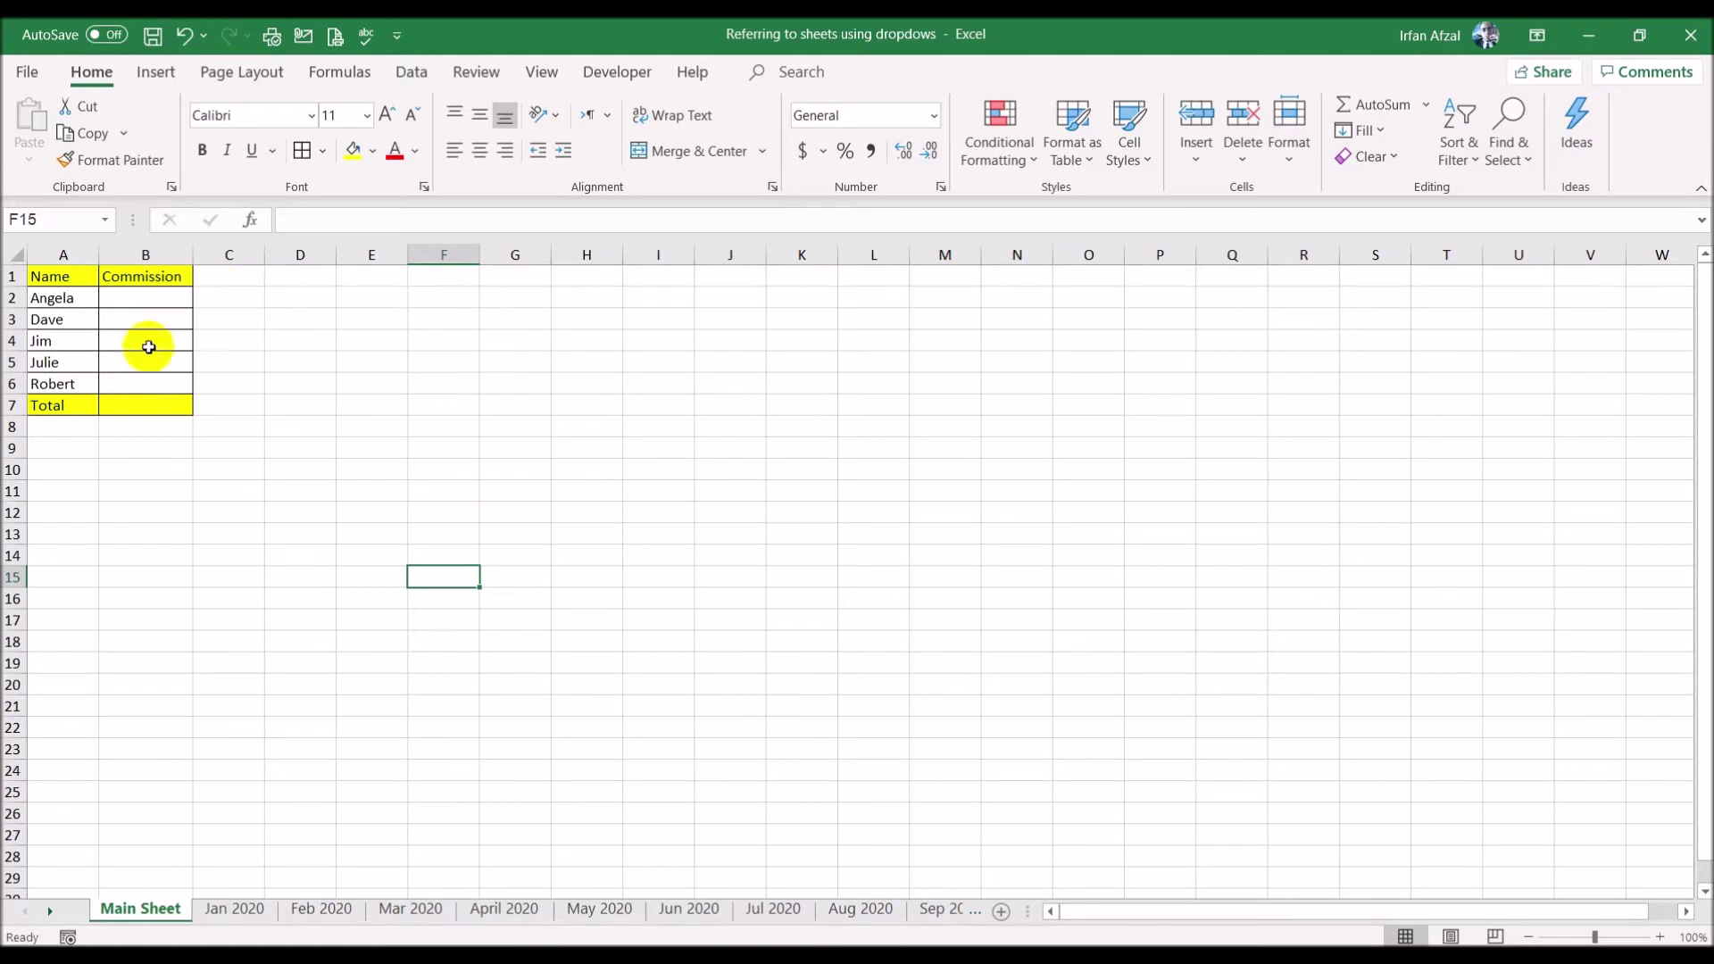
- Copy the whole columns A:B of Main Sheet and paste them into Jan 2020 starting at cell A1
{"action": "left_click_drag", "start_coordinate": [69, 241], "coordinate": [124, 241]}
{"action": "key", "text": "ctrl+c"}
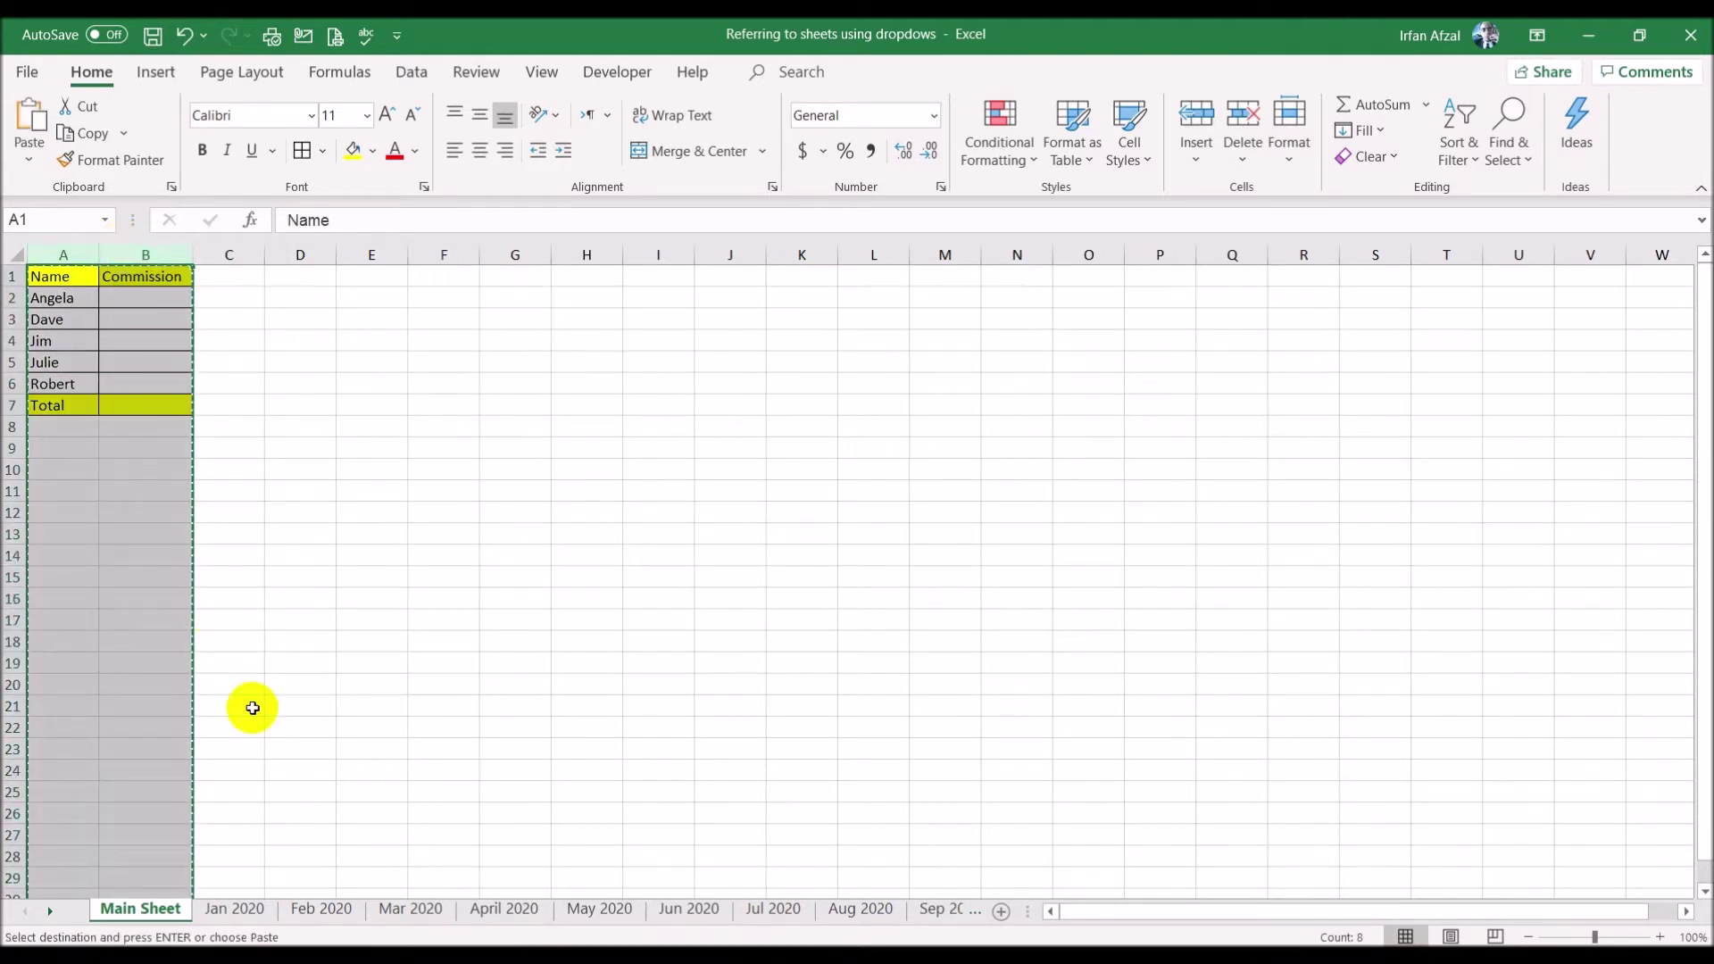
{"action": "left_click", "coordinate": [236, 907]}
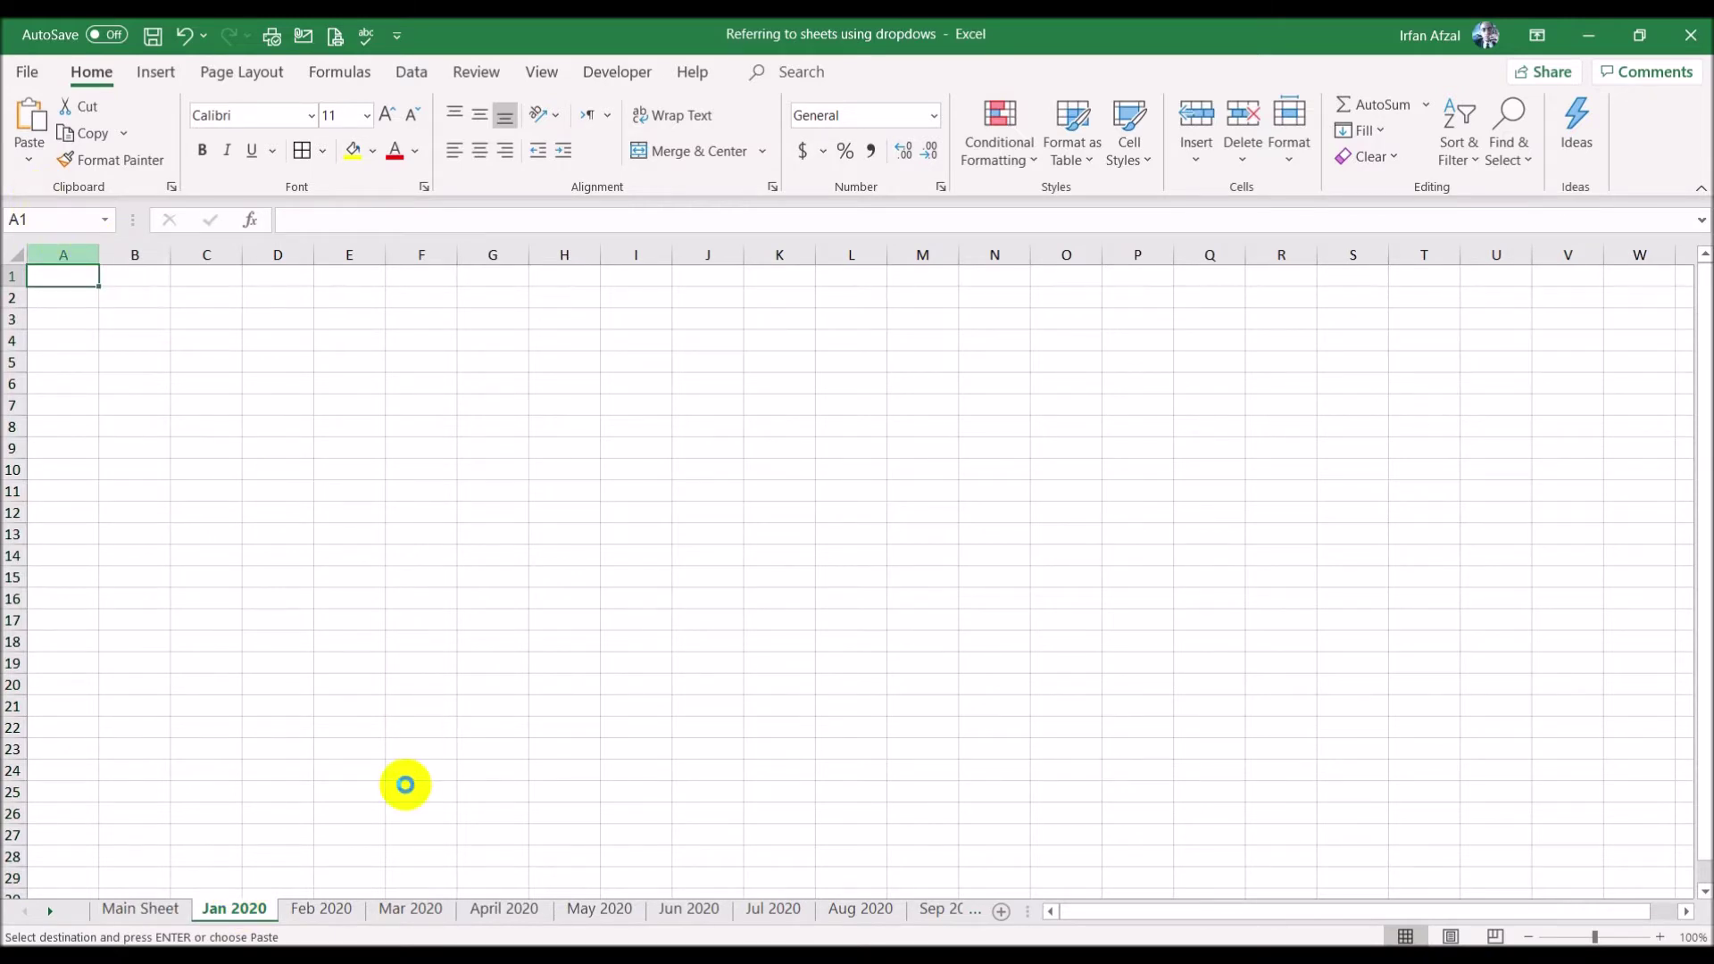
{"action": "key", "text": "ctrl+v"}
{"action": "left_click", "coordinate": [300, 404]}
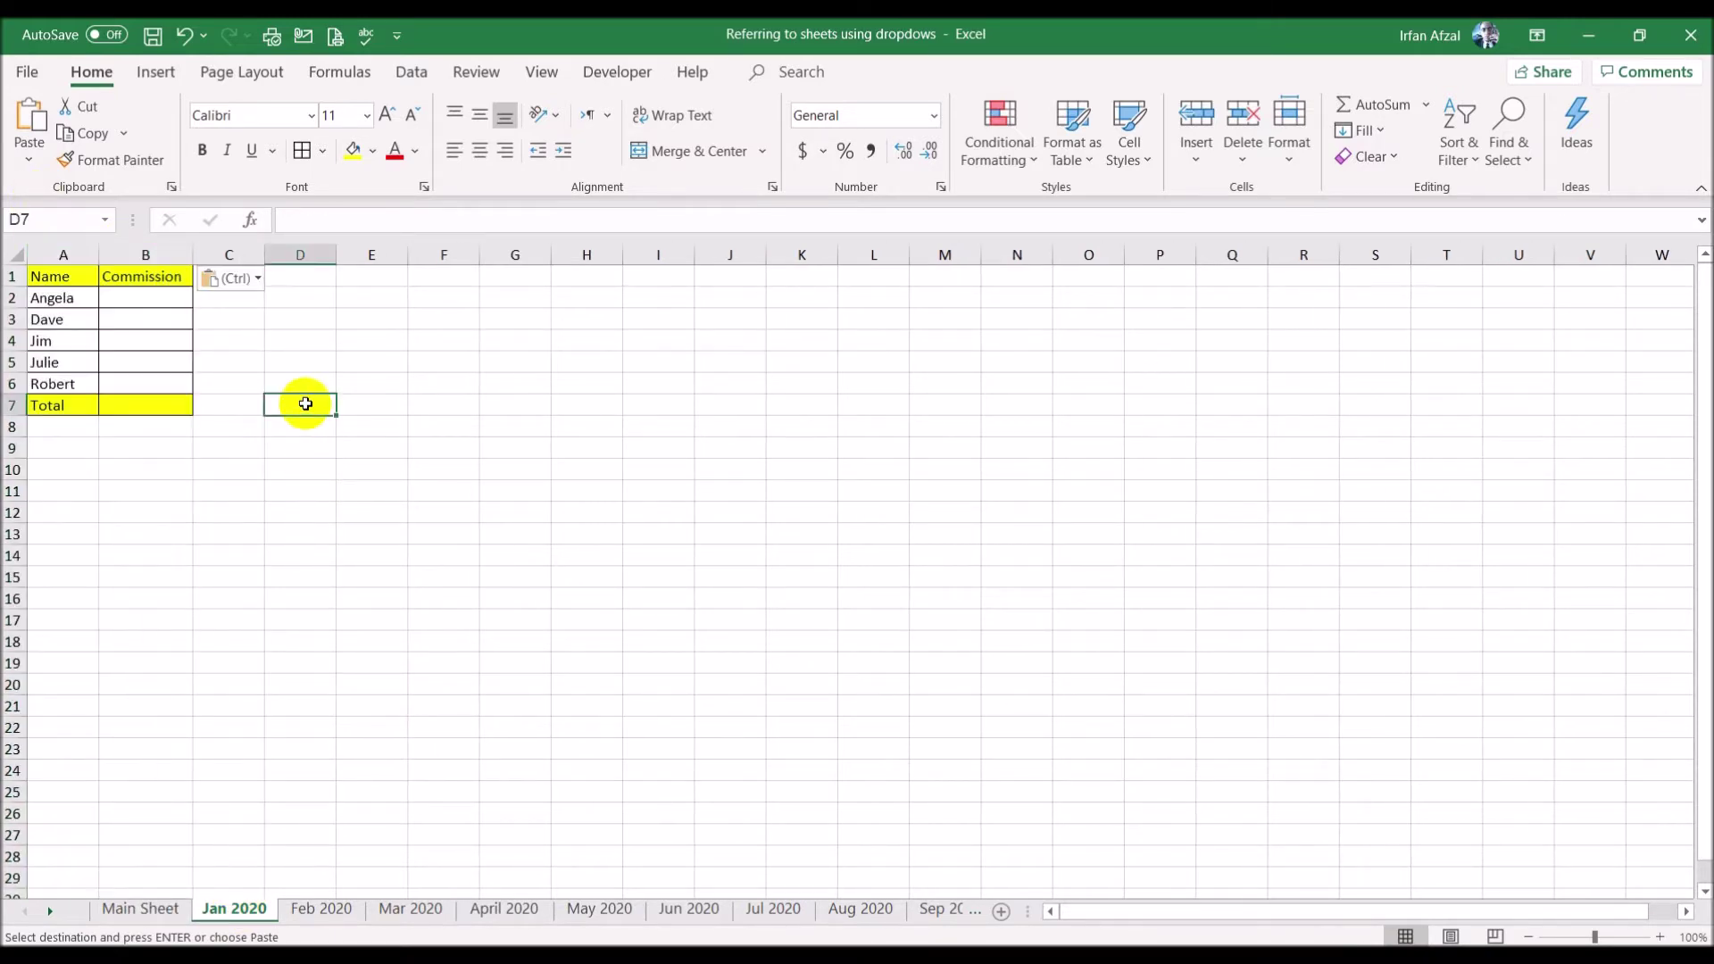
{"action": "key", "text": "Escape"}
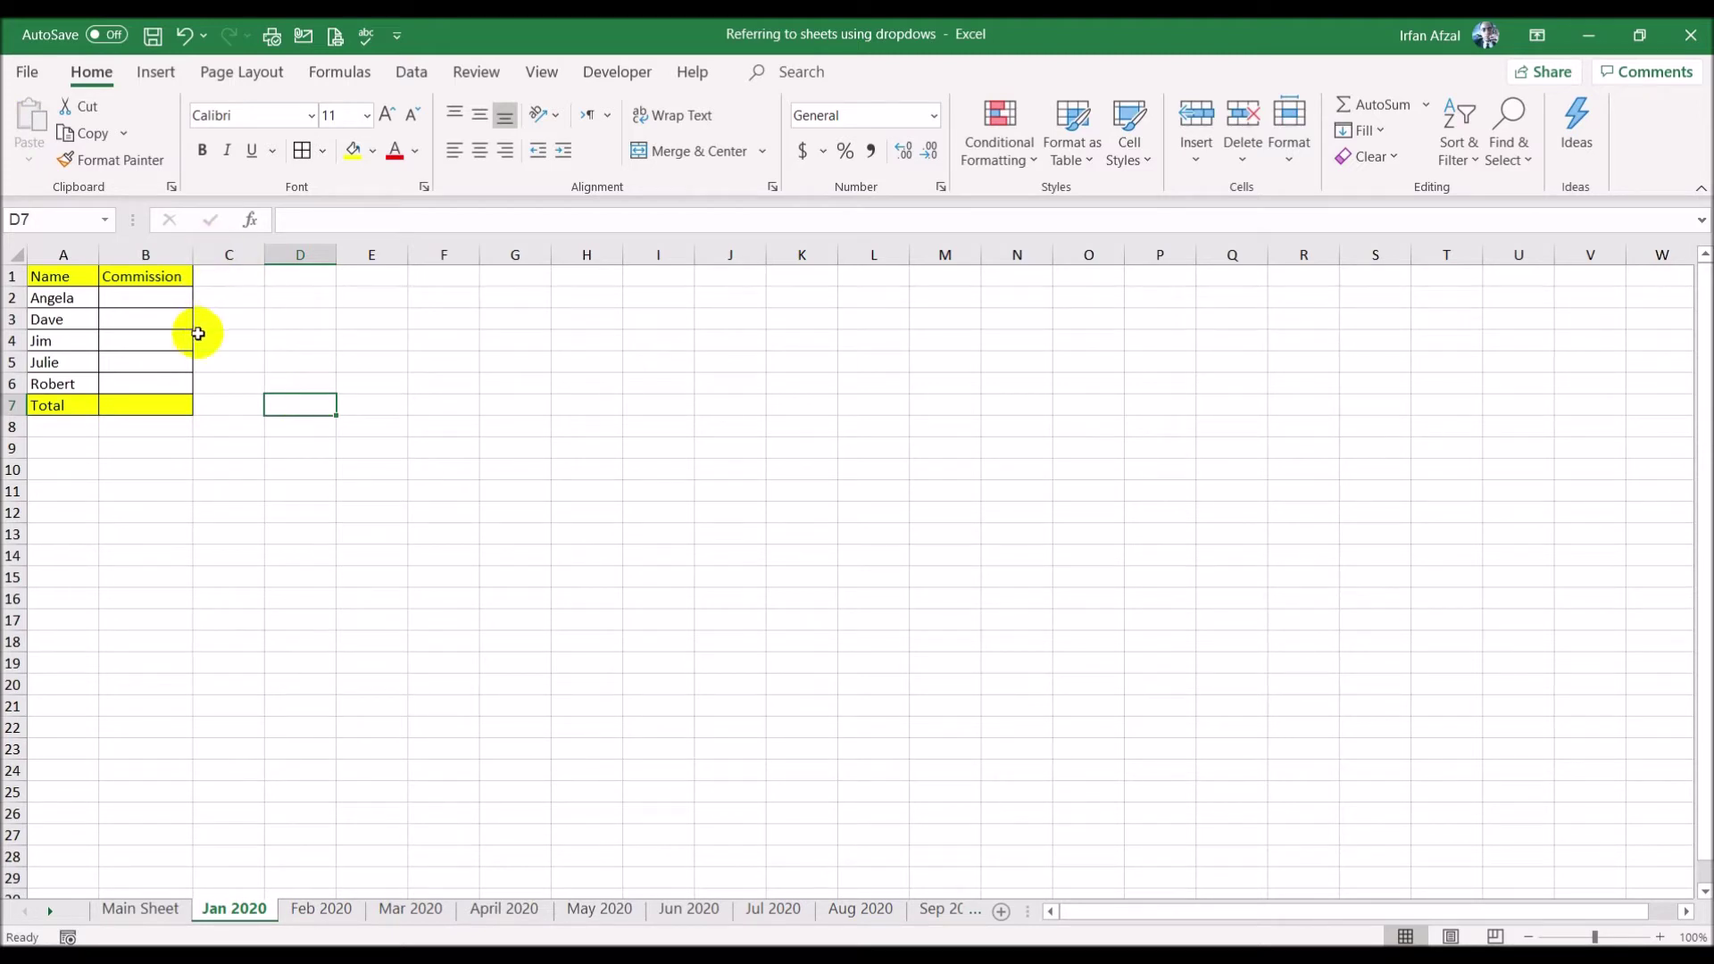
{"action": "left_click_drag", "start_coordinate": [137, 293], "coordinate": [168, 382]}
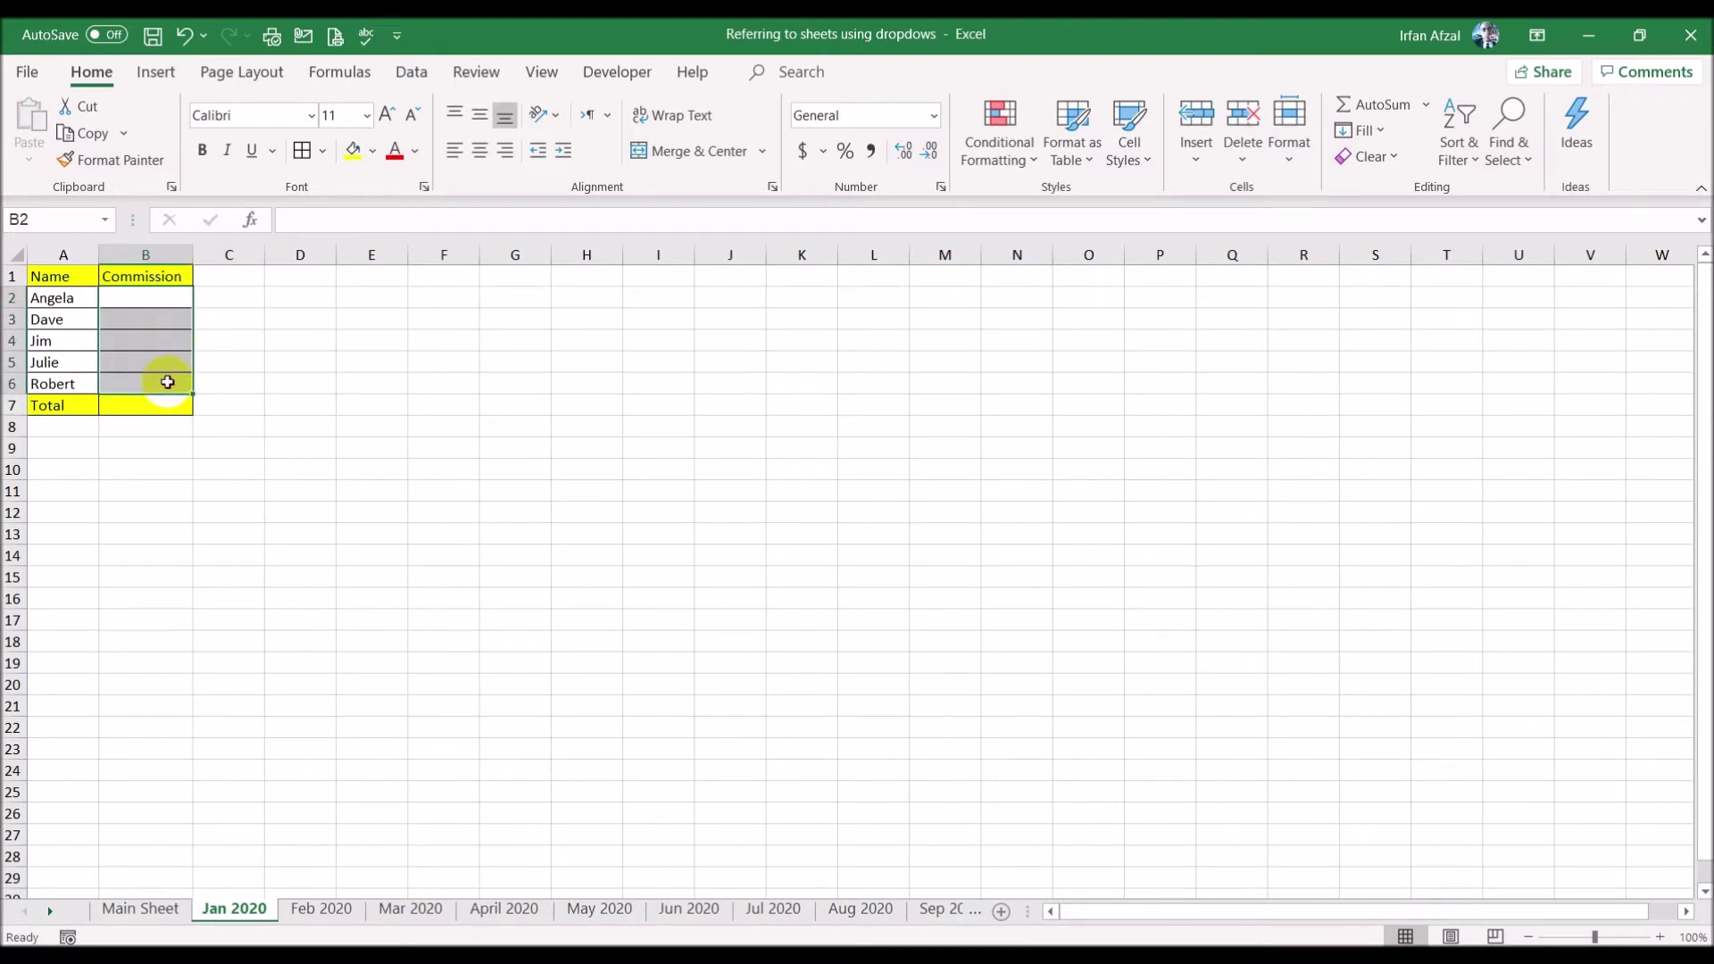
{"action": "left_click", "coordinate": [425, 429]}
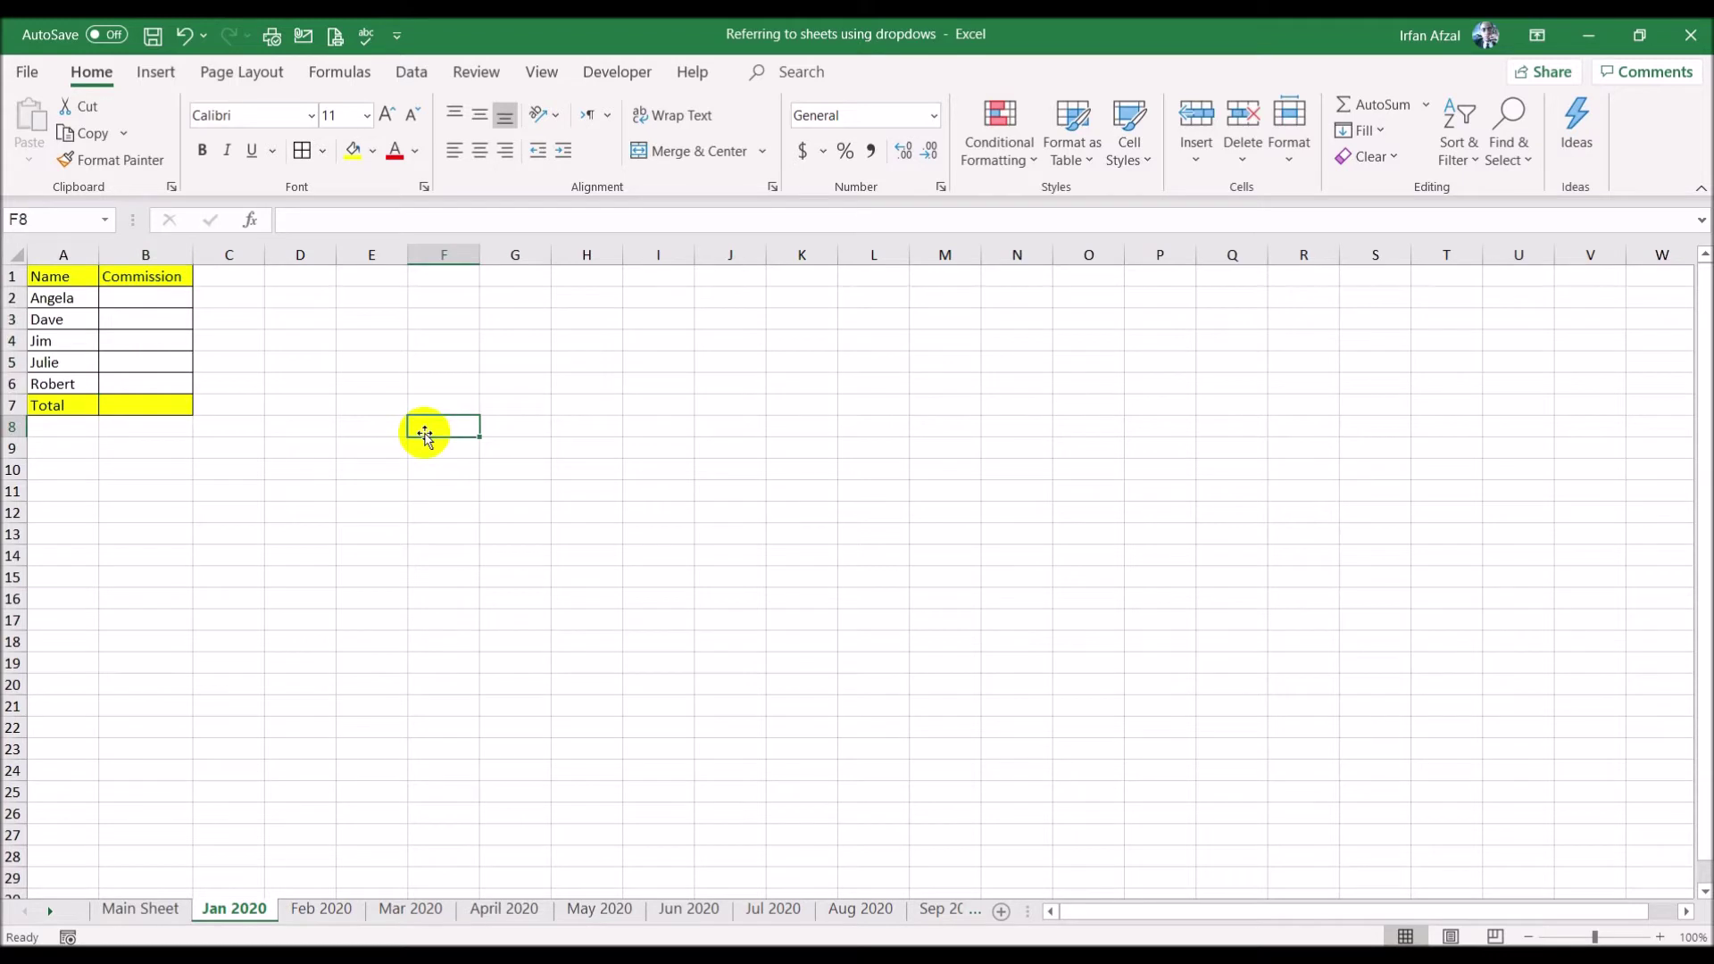
- Enter the formula =SUM(B2:B6) in the Commission total cell B7 of Main Sheet
{"action": "left_click", "coordinate": [182, 408]}
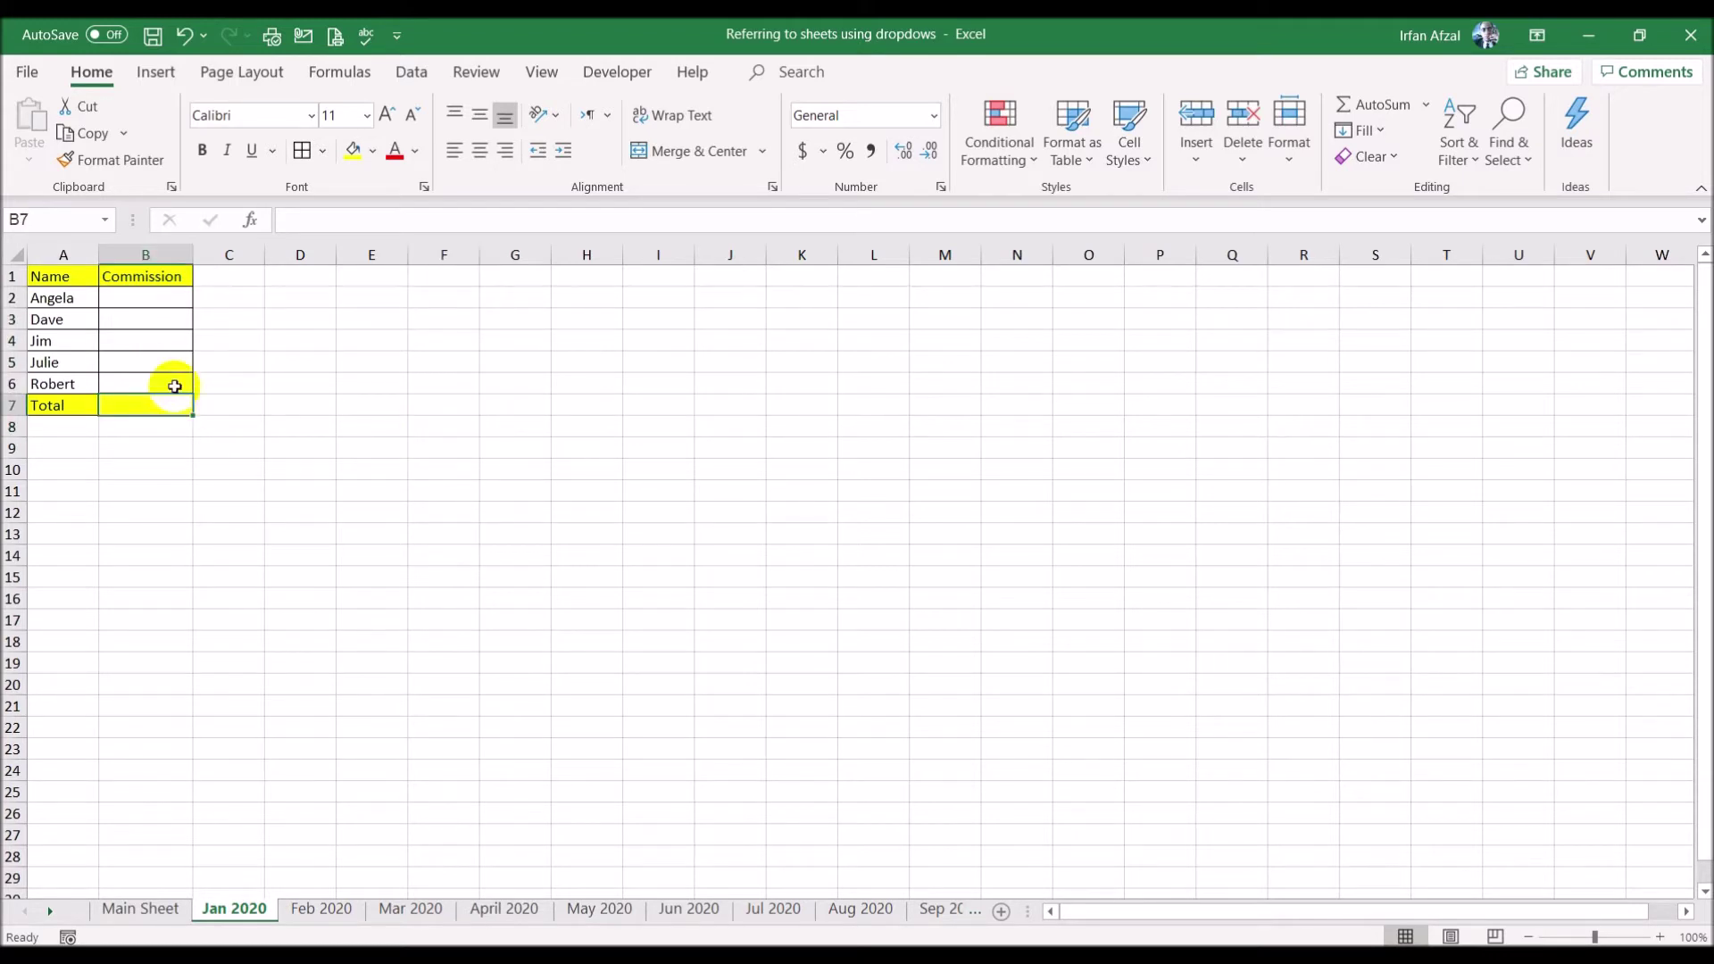
{"action": "left_click", "coordinate": [143, 908]}
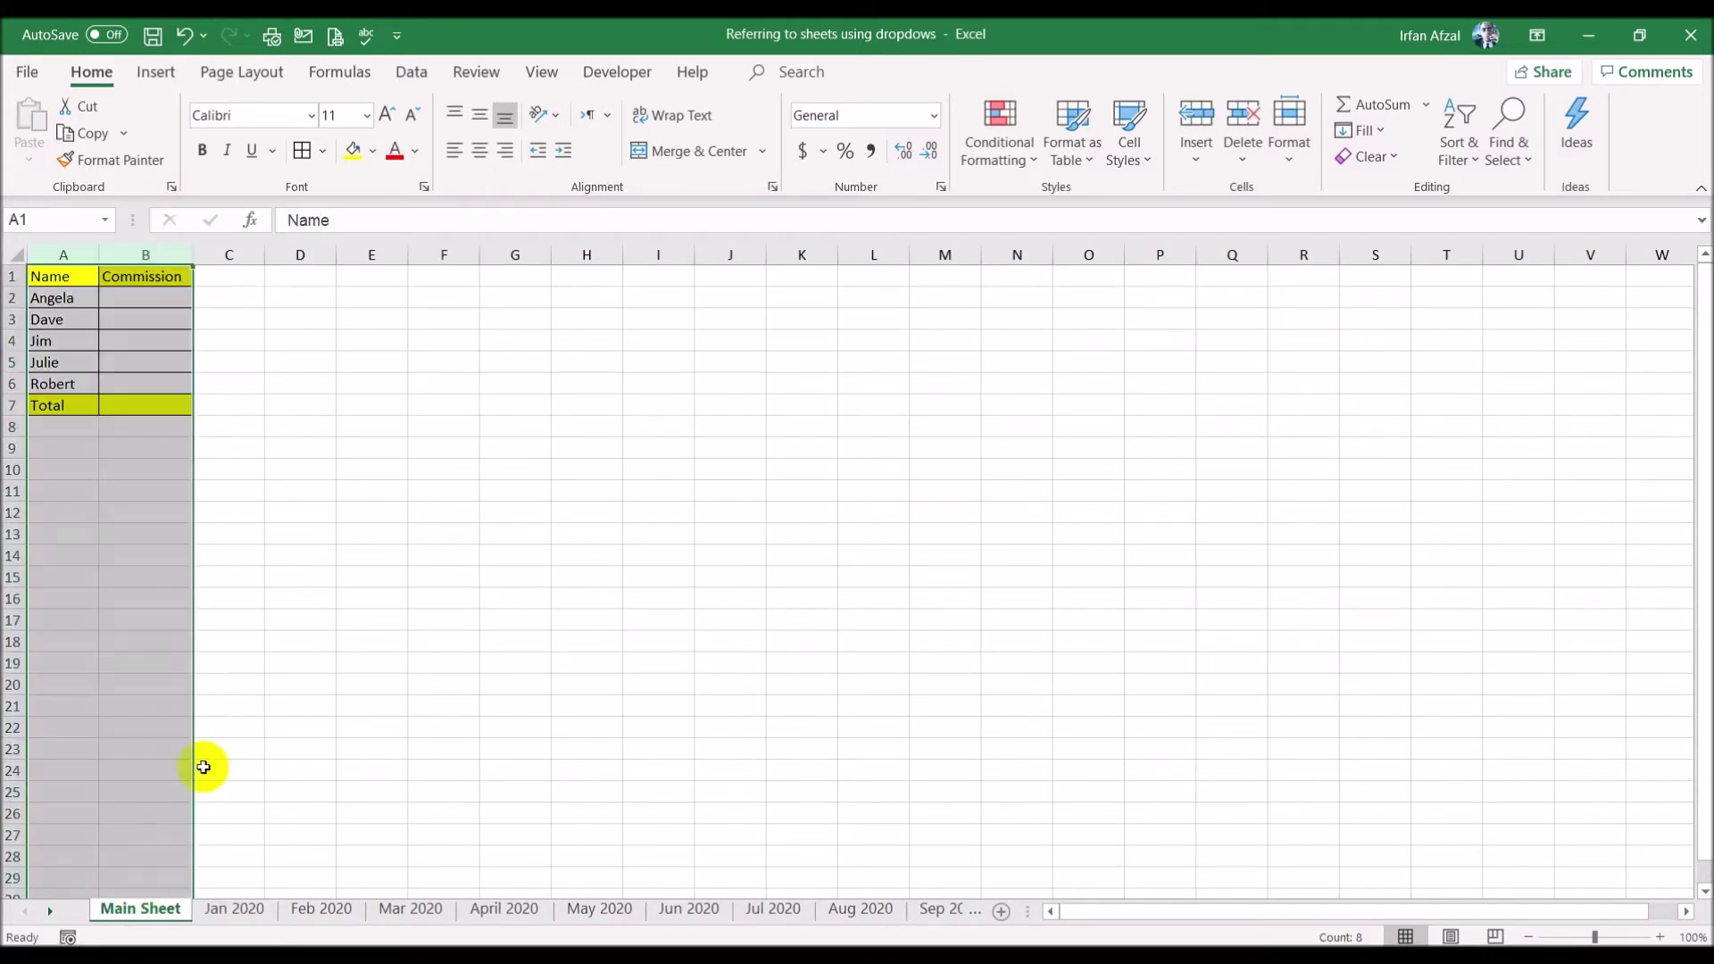
{"action": "left_click", "coordinate": [163, 403]}
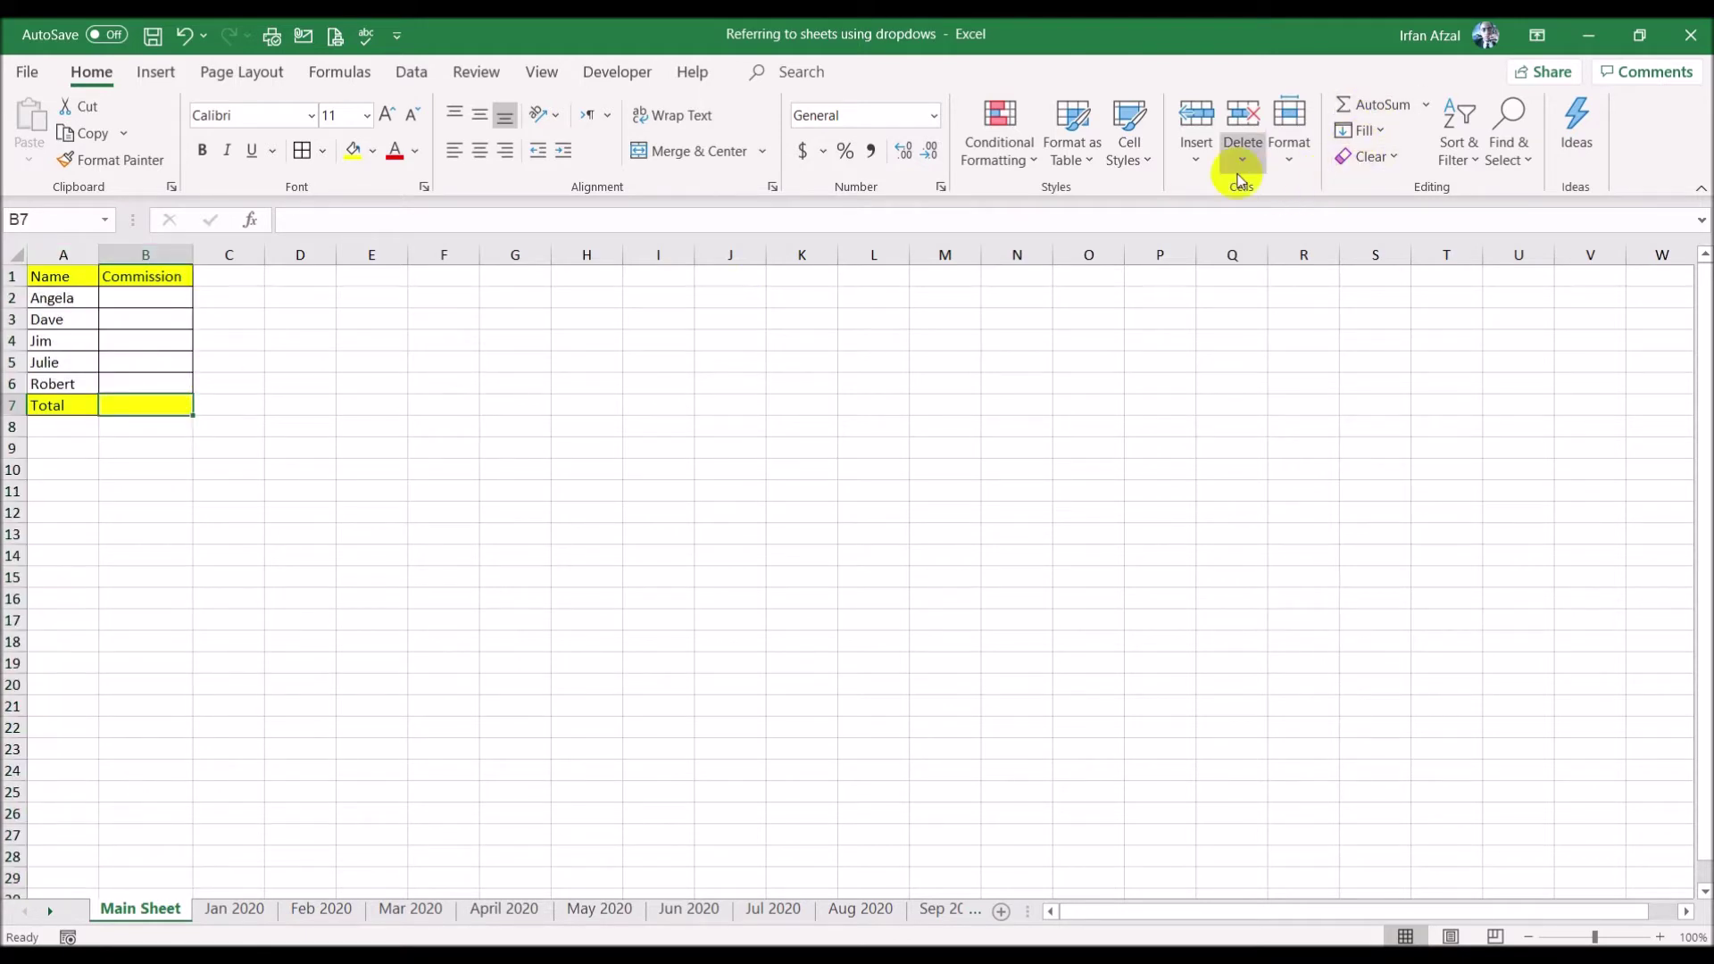
{"action": "type", "text": "=sum("}
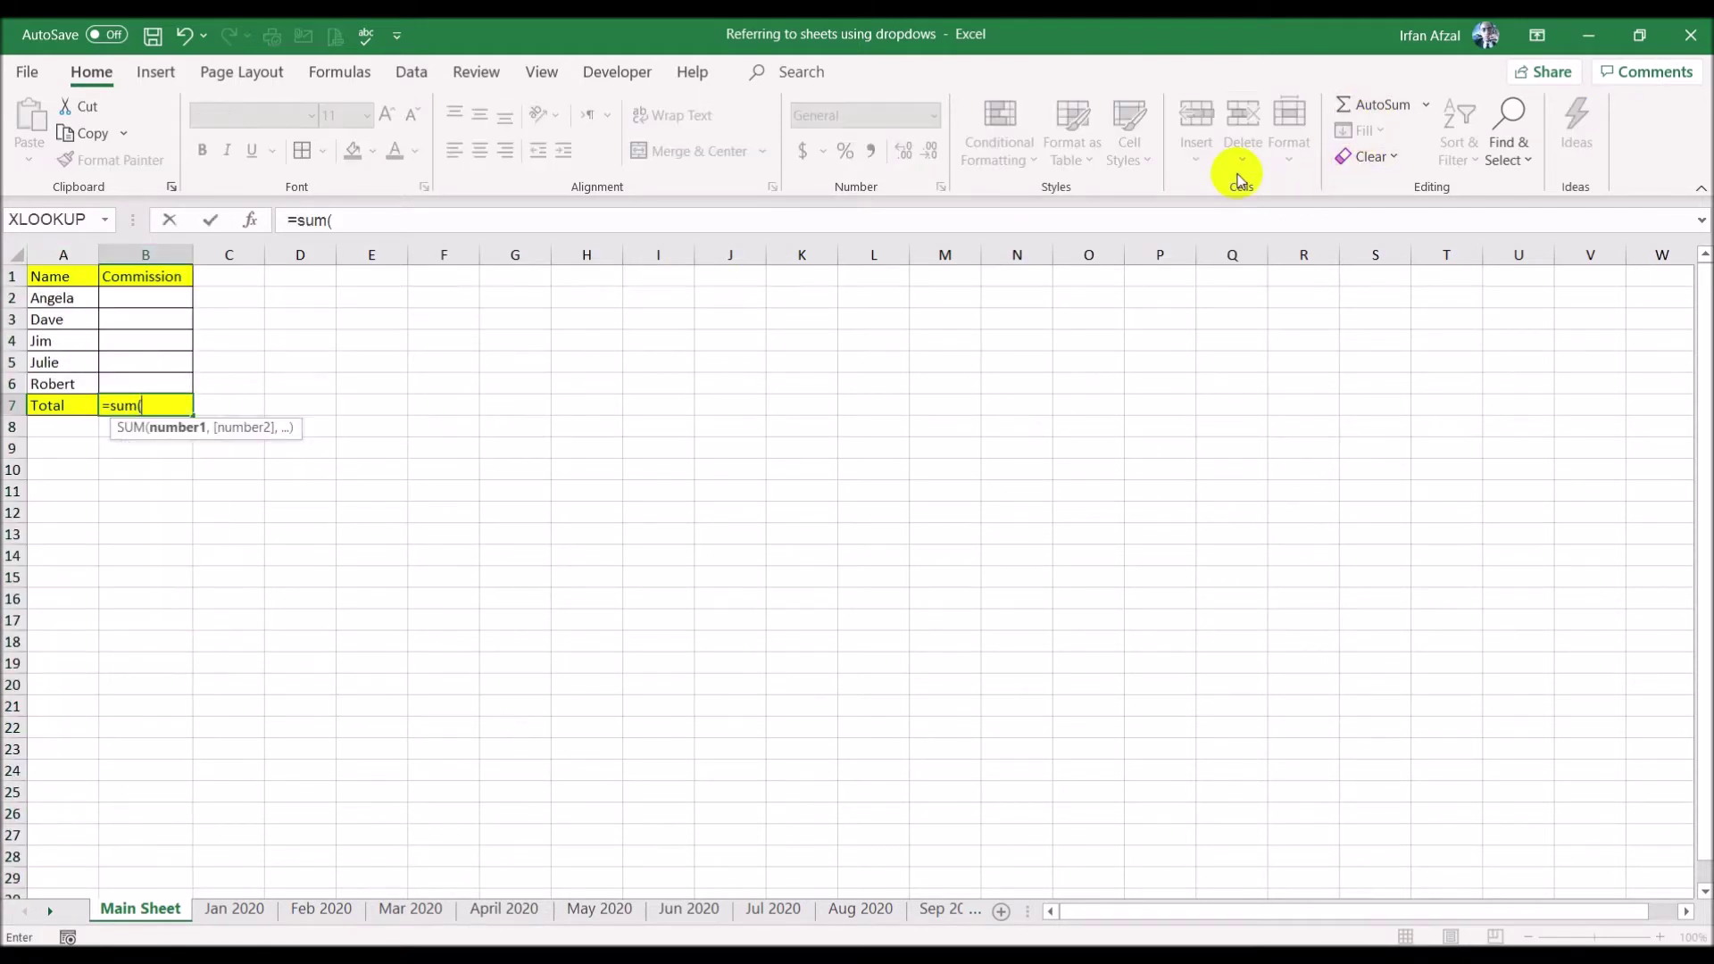
{"action": "left_click_drag", "start_coordinate": [146, 299], "coordinate": [150, 377]}
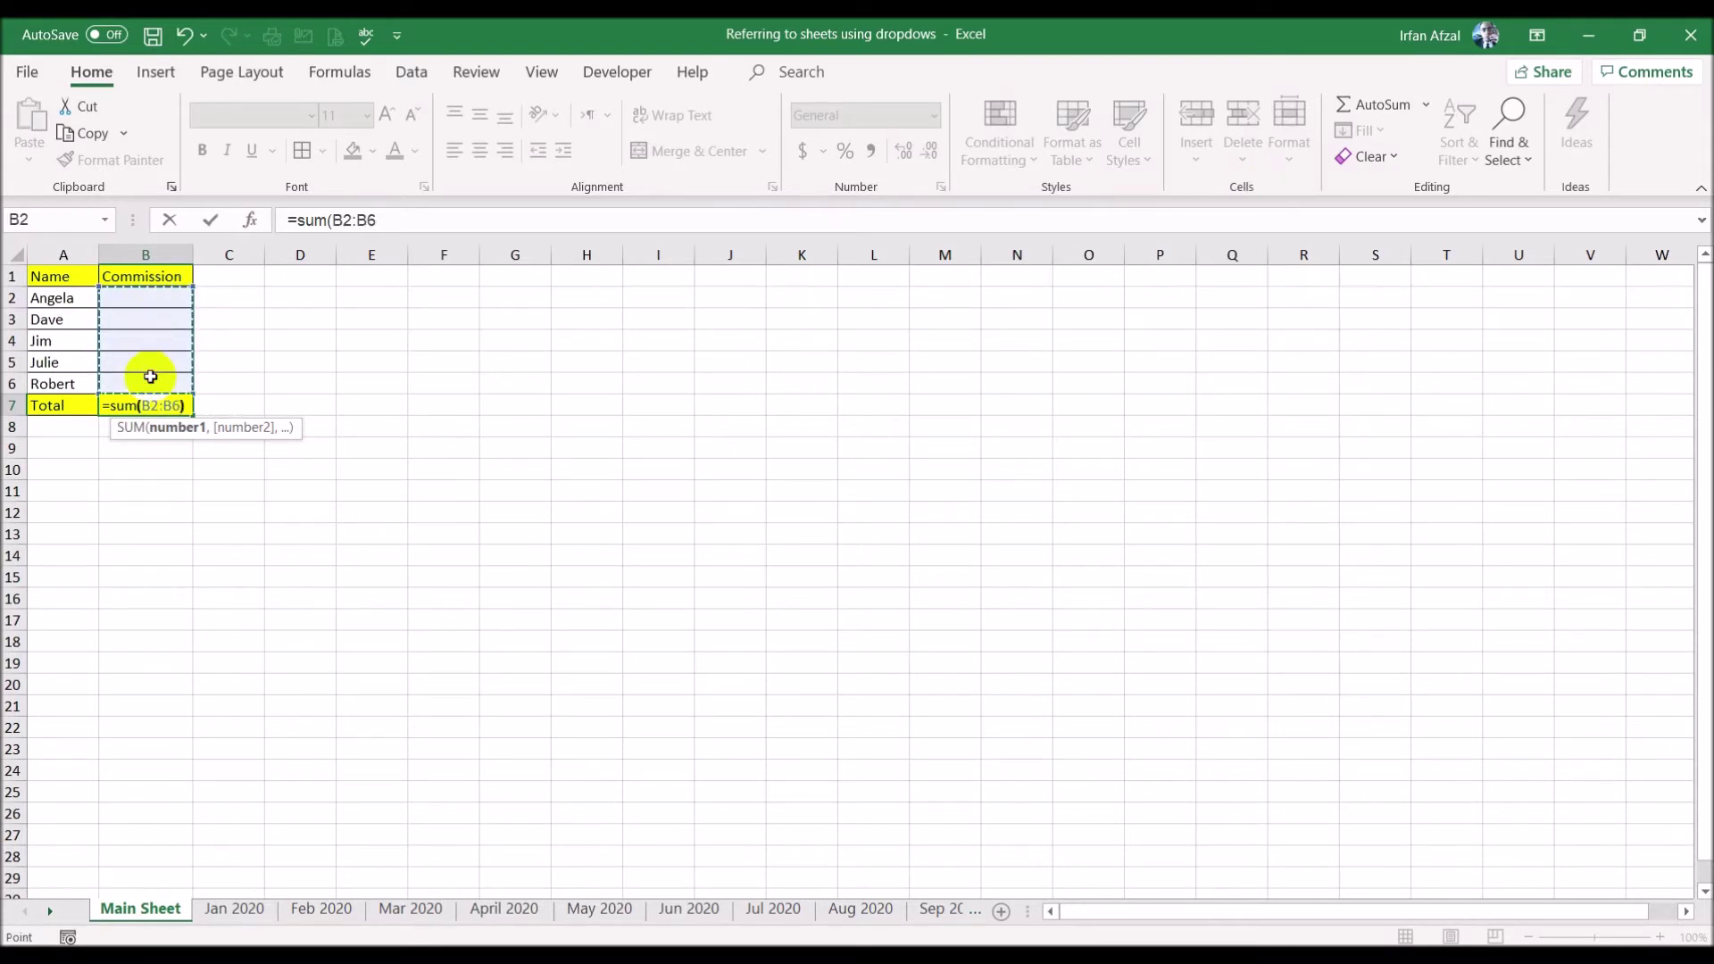
{"action": "type", "text": ")"}
{"action": "key", "text": "Return"}
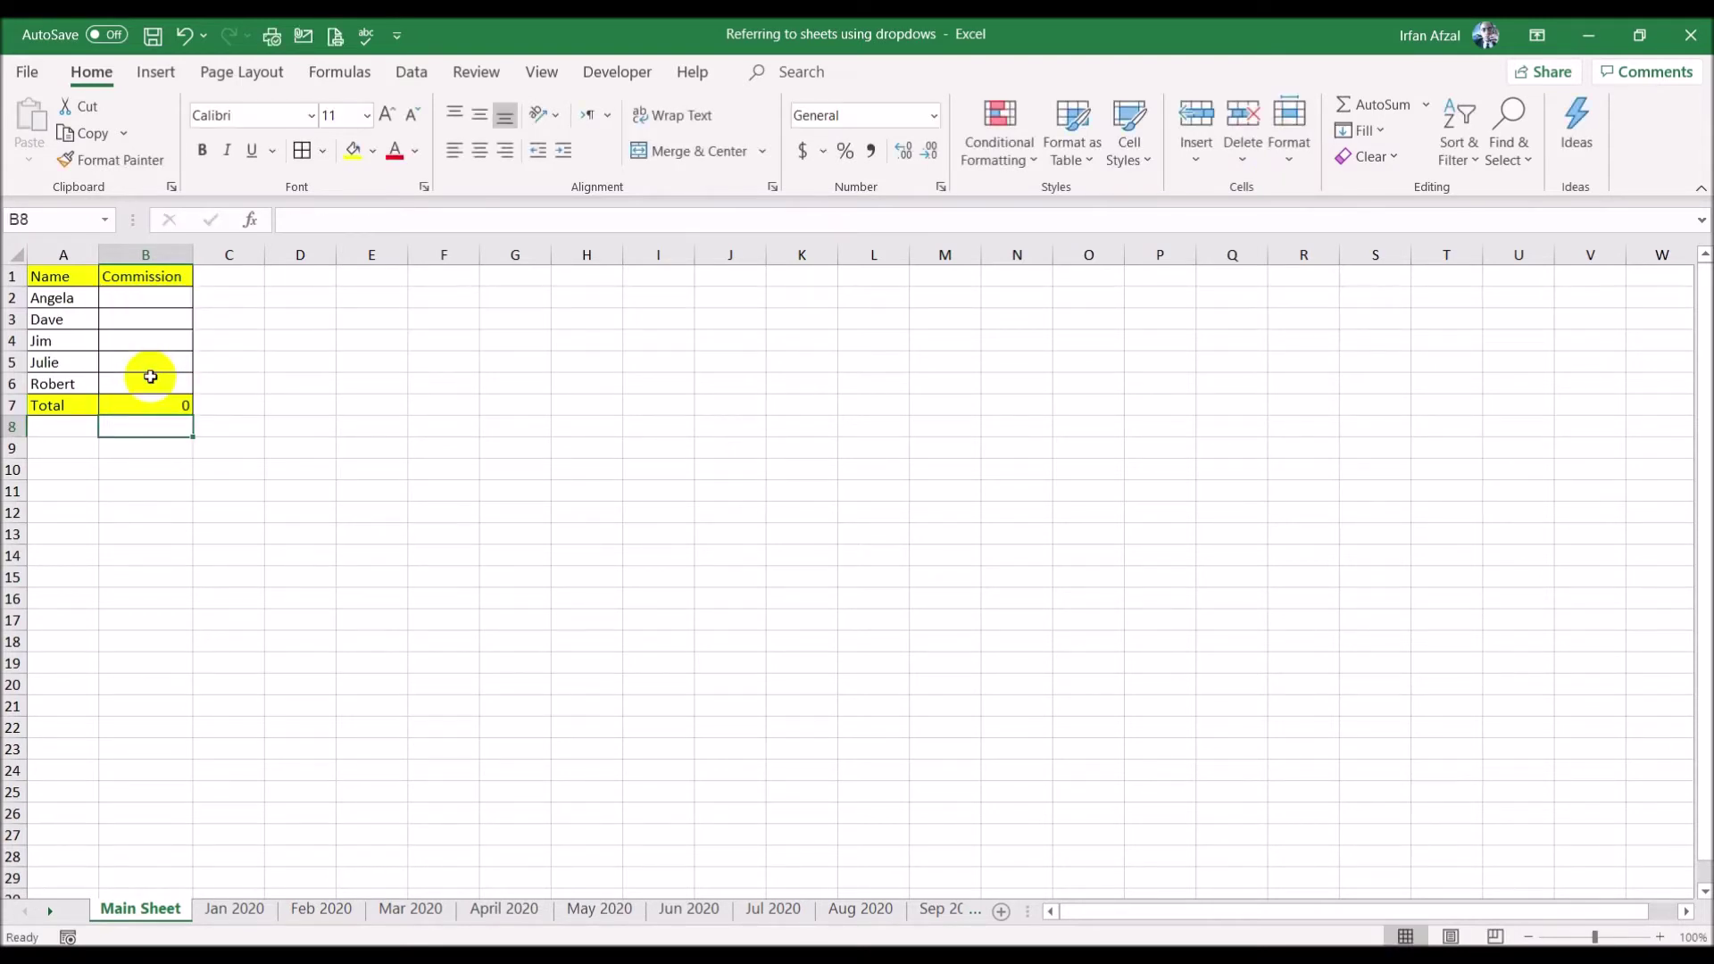
- Enter the formula =SUM(B2:B6) in the Commission total cell B7 of Jan 2020
{"action": "left_click", "coordinate": [215, 906]}
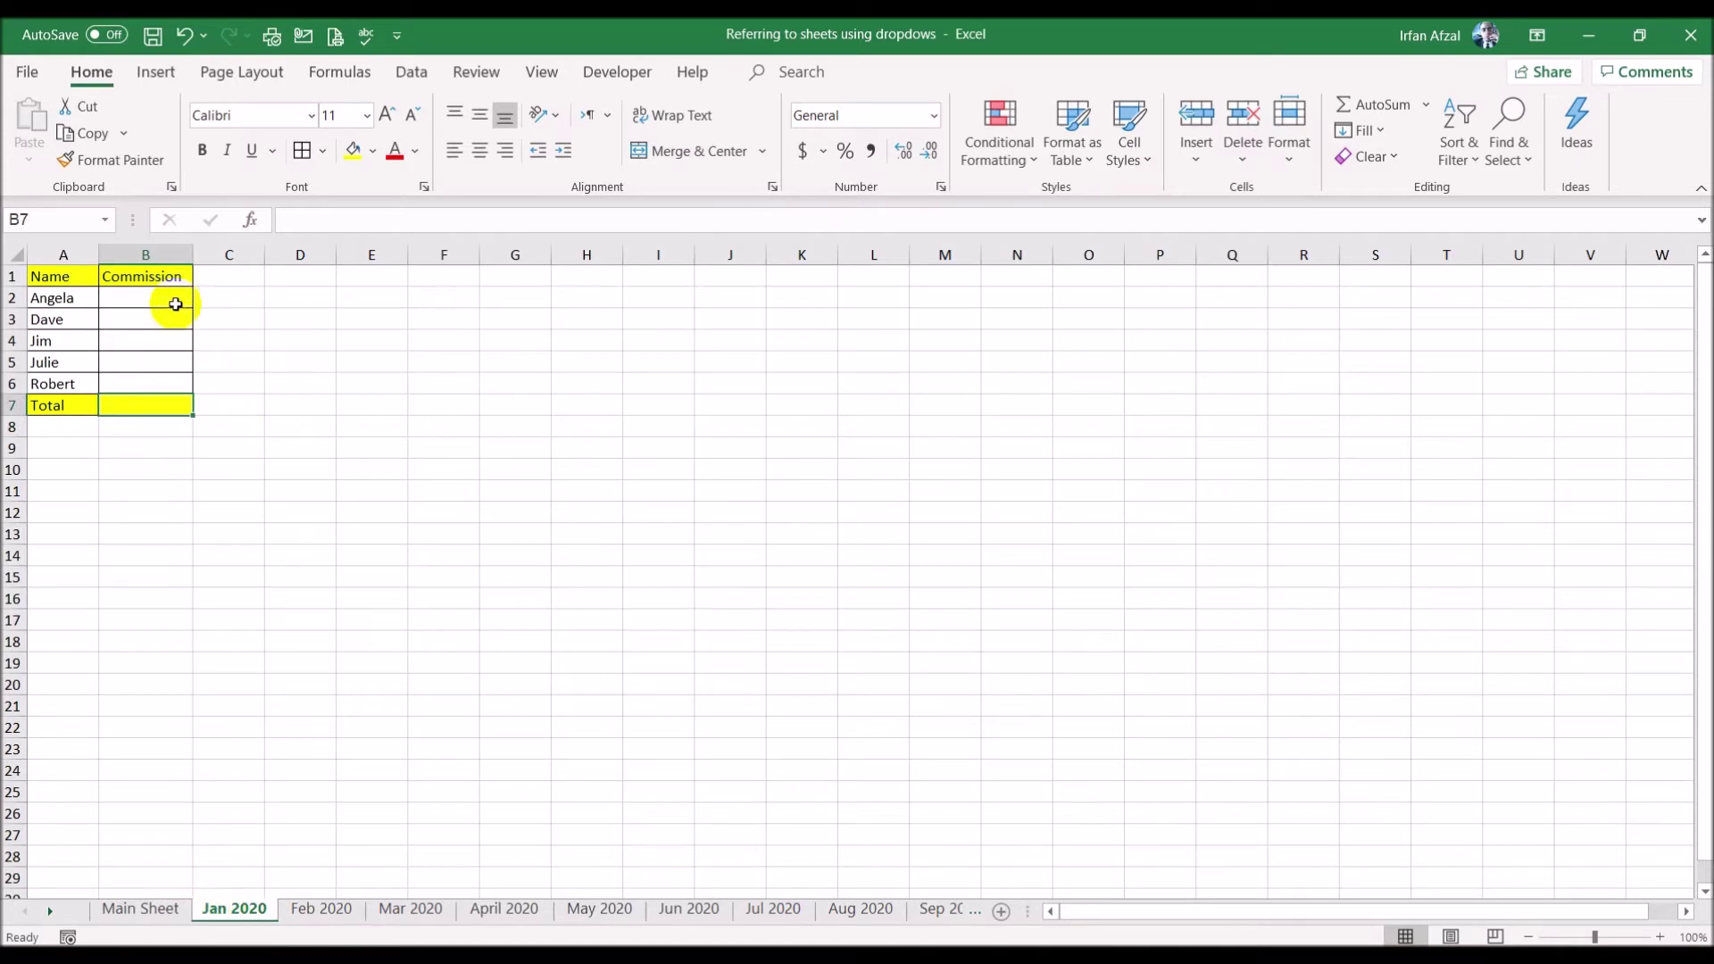
{"action": "type", "text": "=sum("}
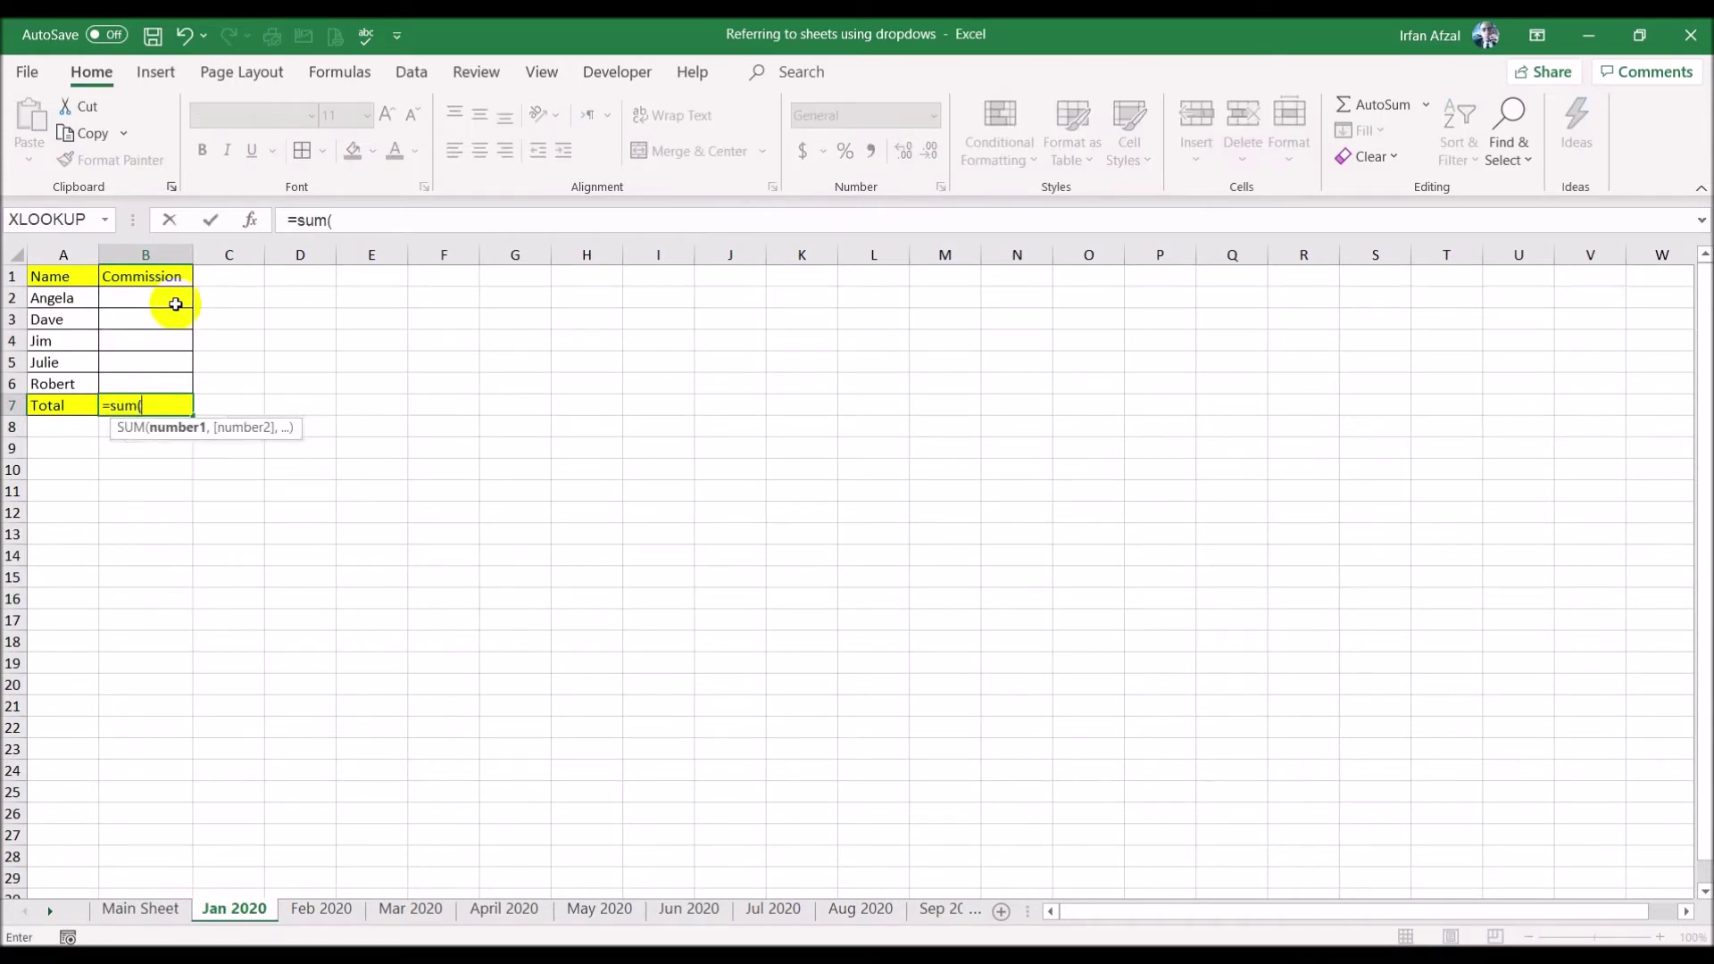
{"action": "left_click_drag", "start_coordinate": [168, 292], "coordinate": [168, 381]}
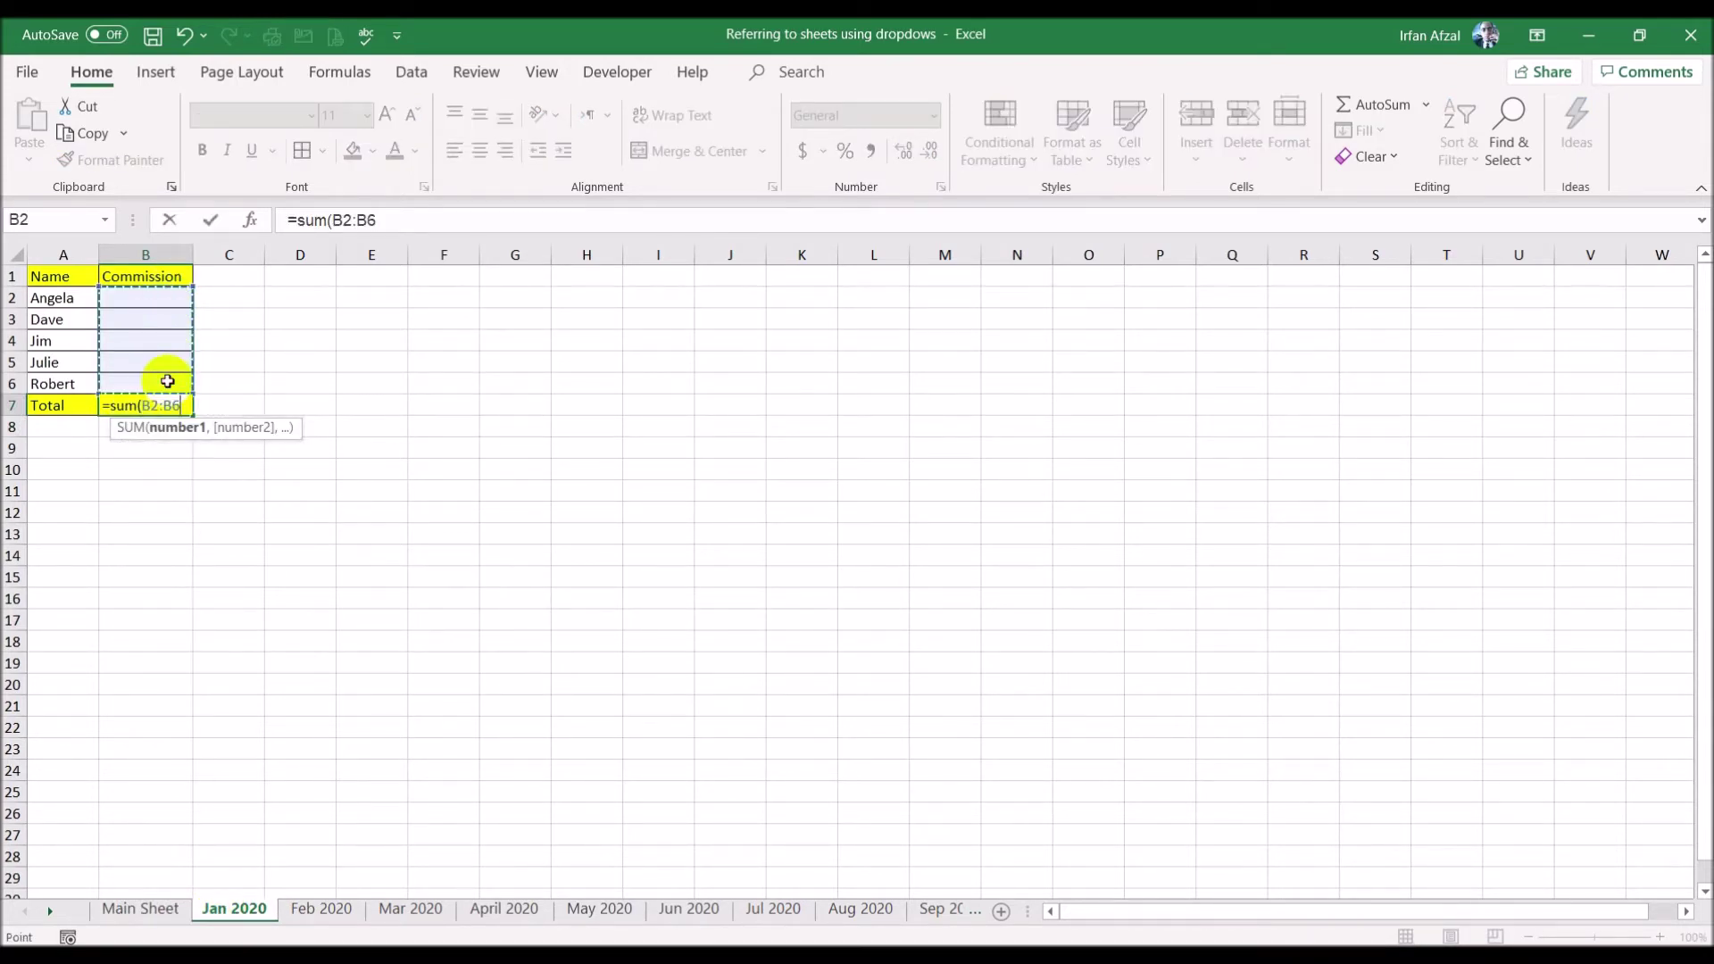
{"action": "key", "text": "Return"}
{"action": "left_click", "coordinate": [411, 406]}
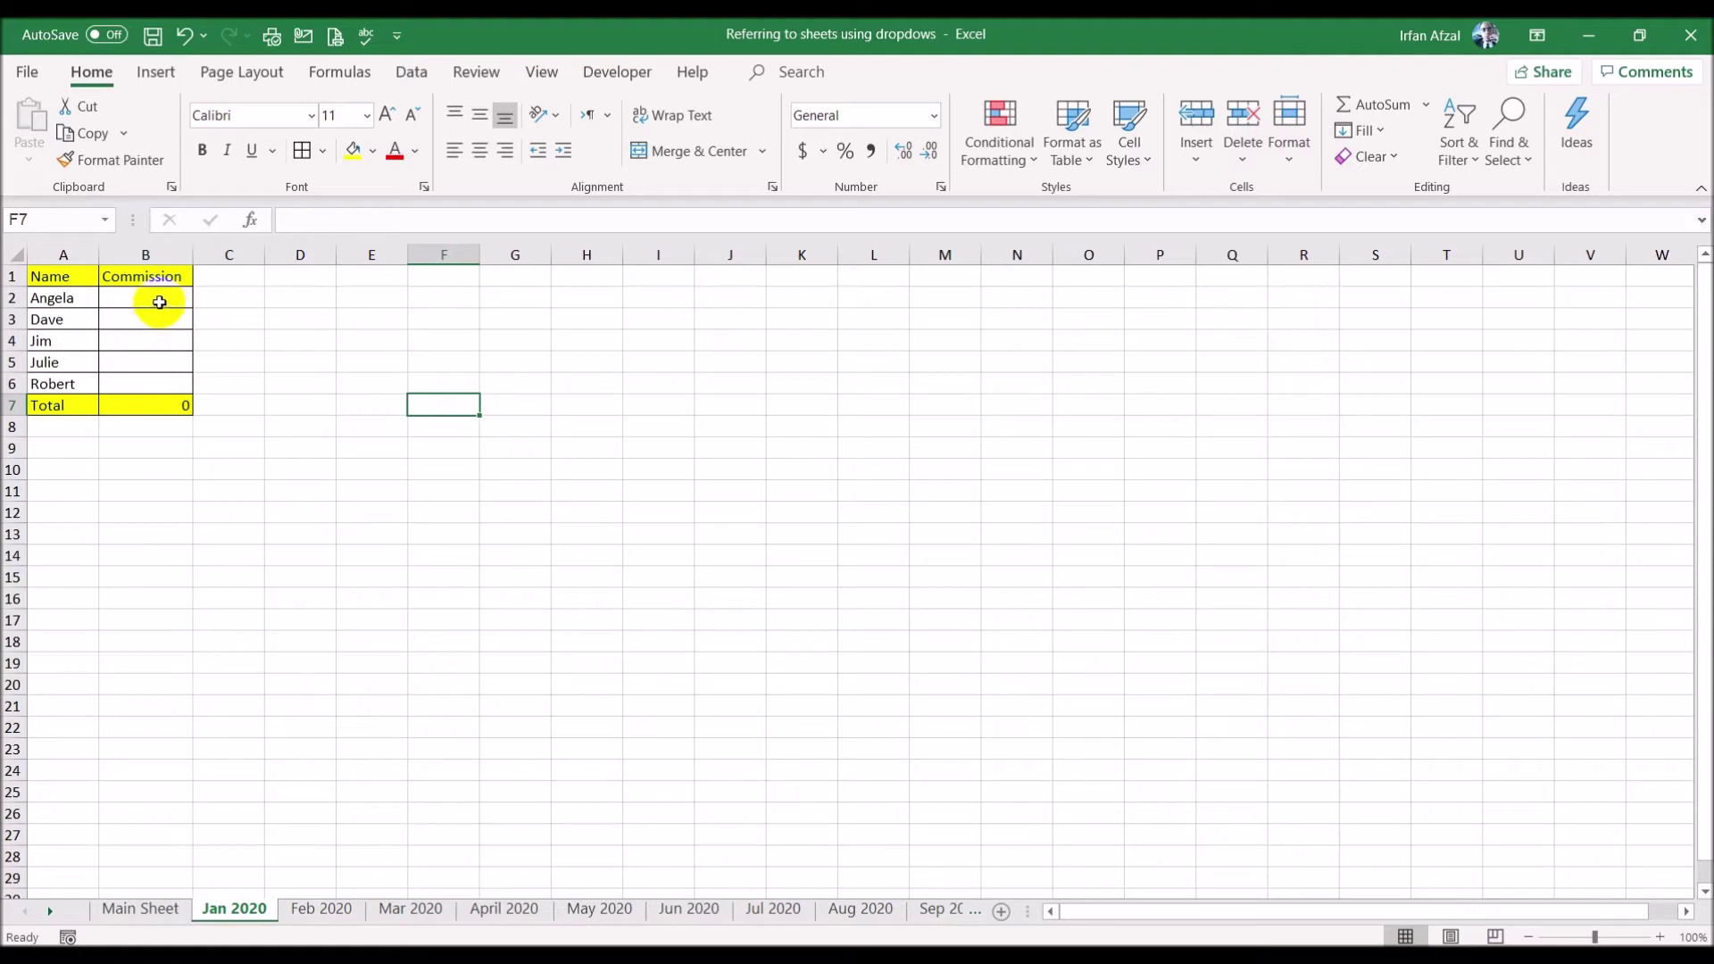
- Enter the formula =RANDBETWEEN(30000,60000) in cell B2 of Jan 2020, the first commission
{"action": "left_click_drag", "start_coordinate": [154, 301], "coordinate": [153, 374]}
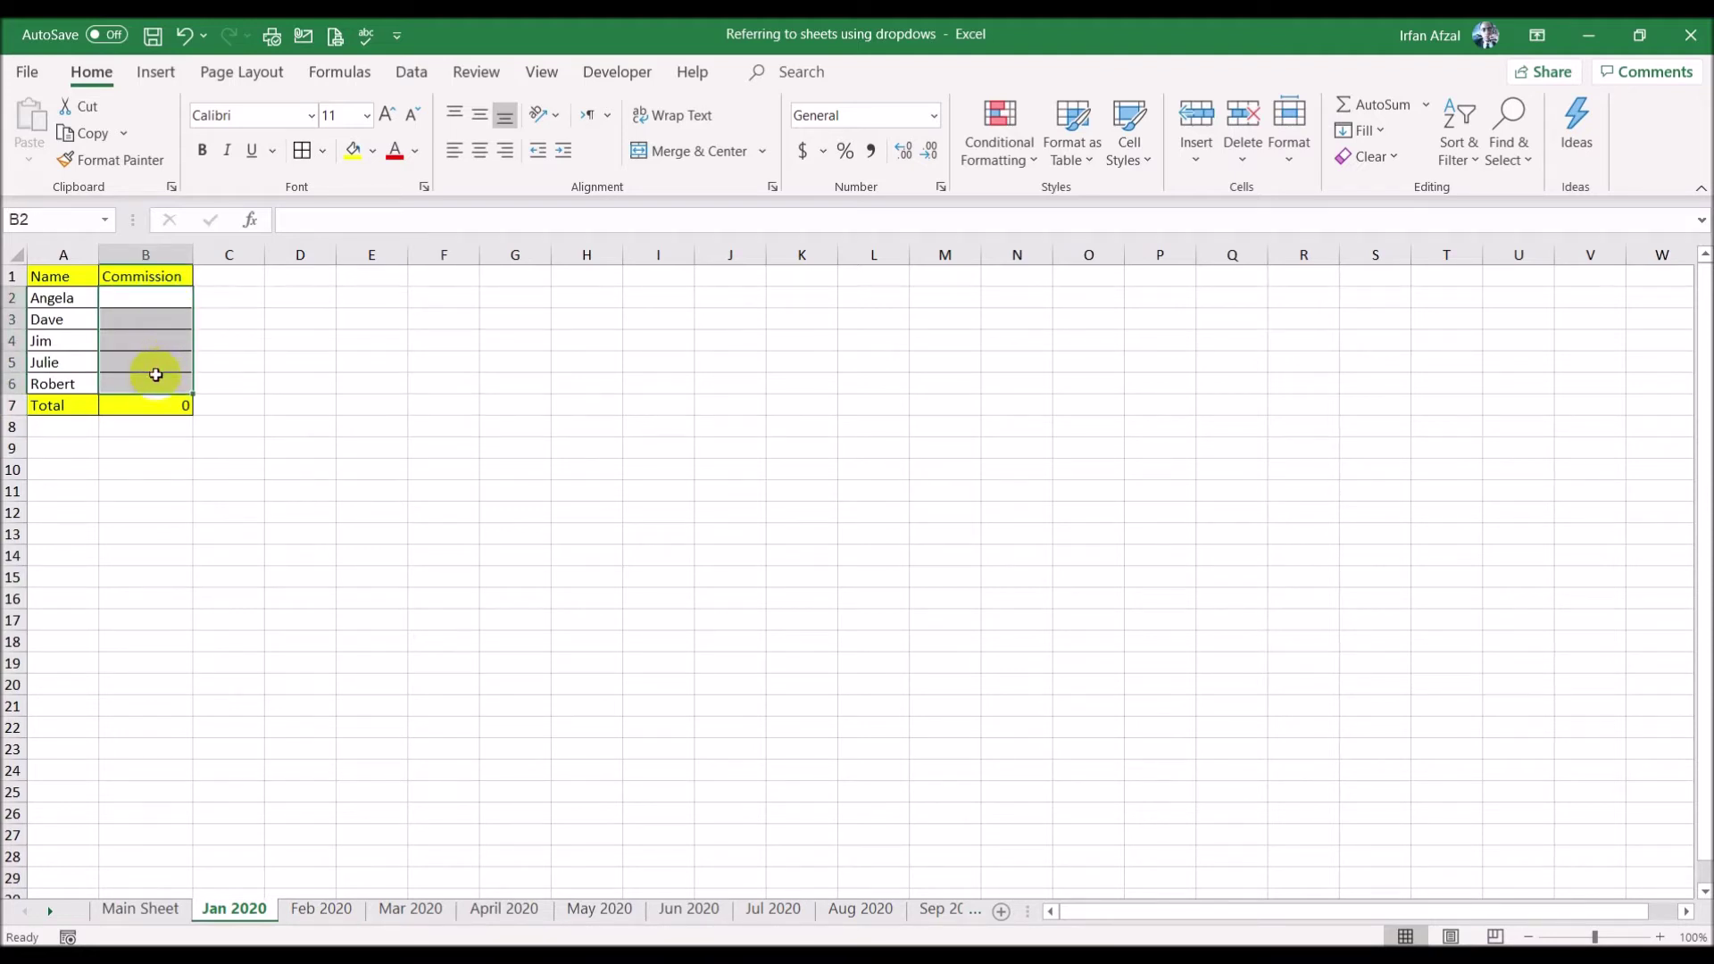
{"action": "left_click", "coordinate": [387, 345]}
{"action": "left_click", "coordinate": [146, 301]}
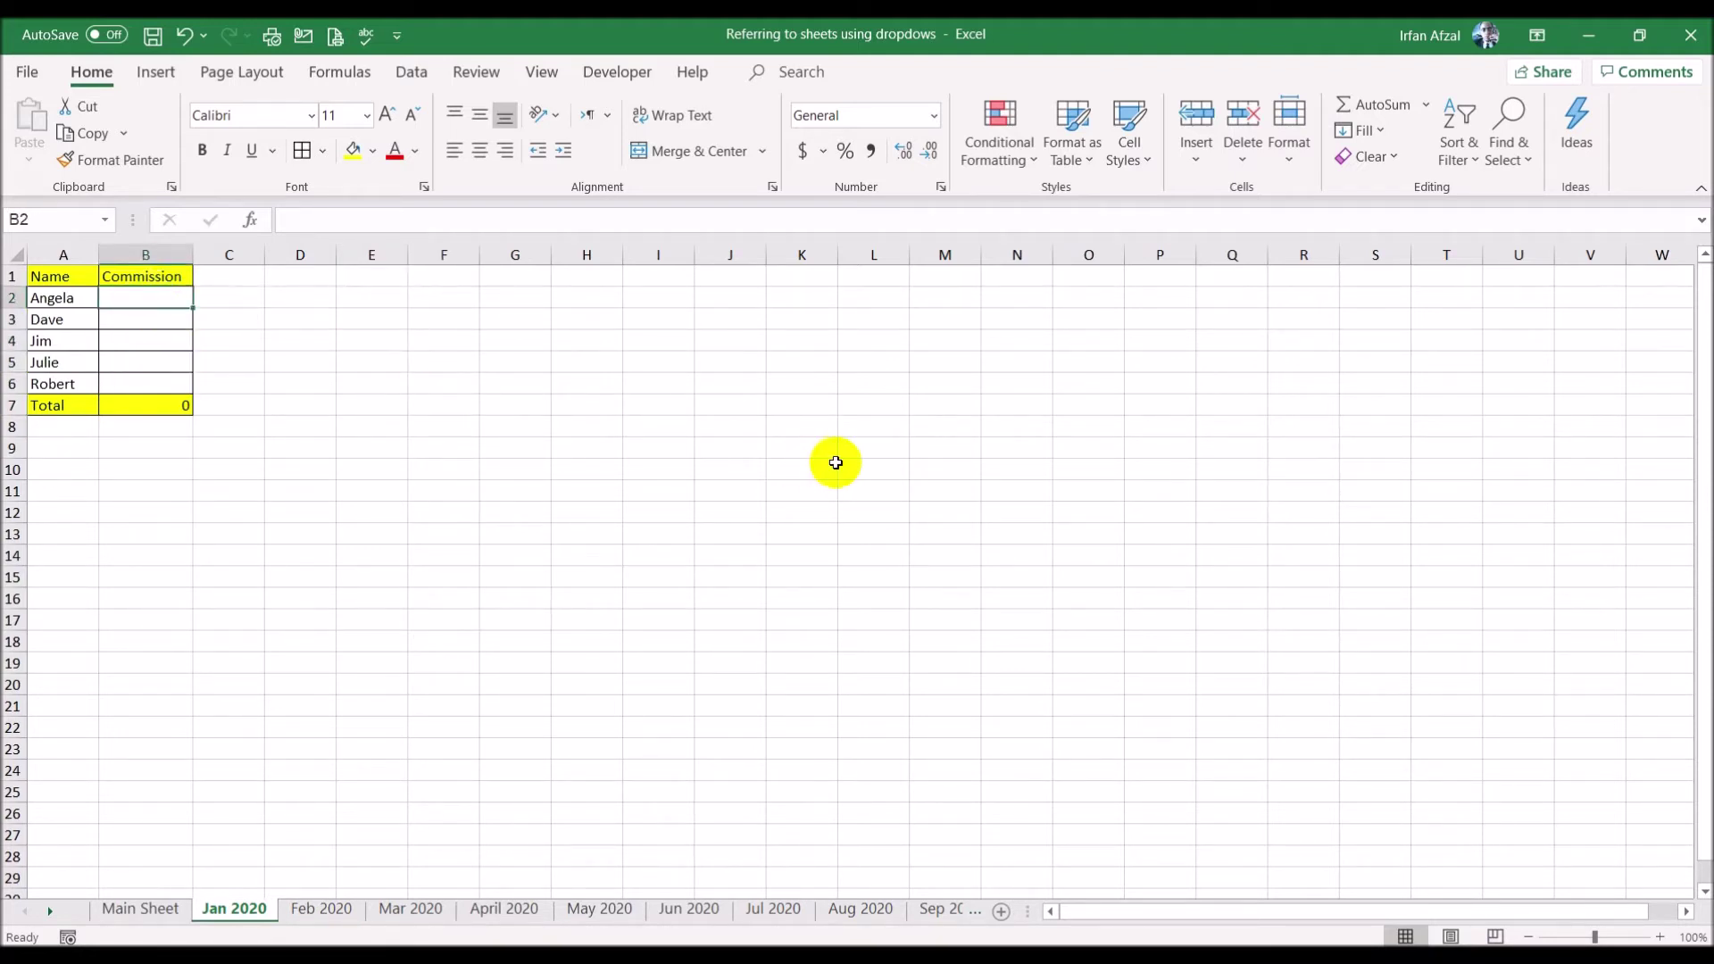
{"action": "type", "text": "=ra"}
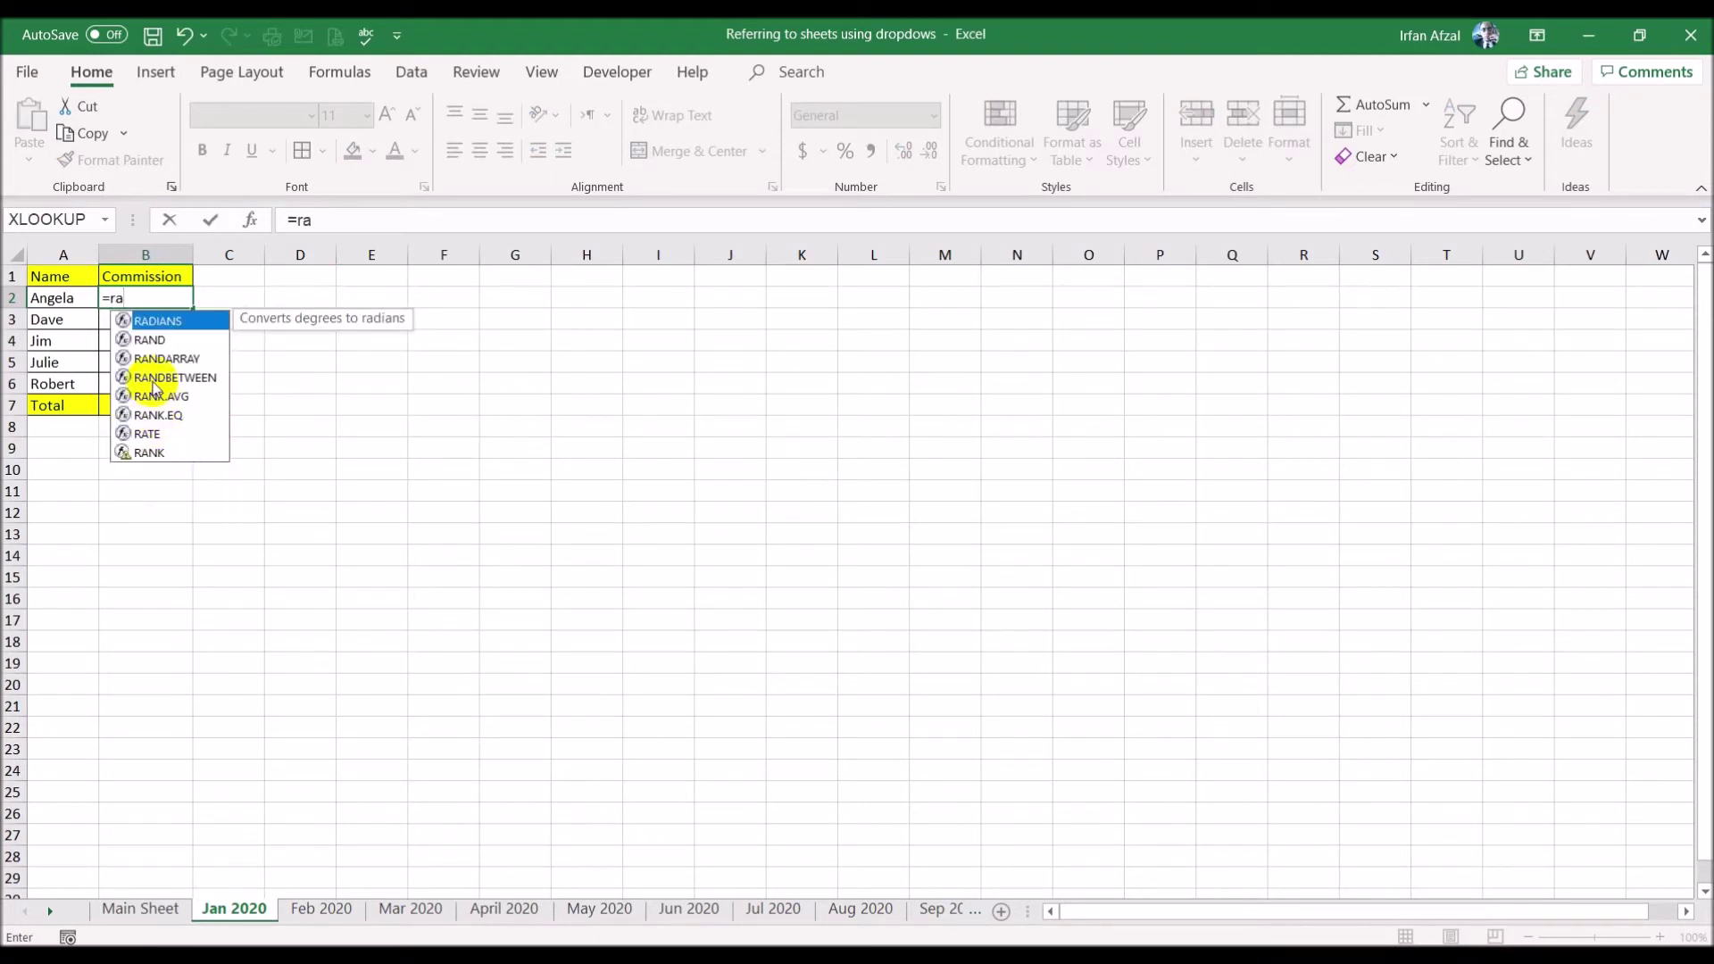
{"action": "left_click", "coordinate": [154, 379]}
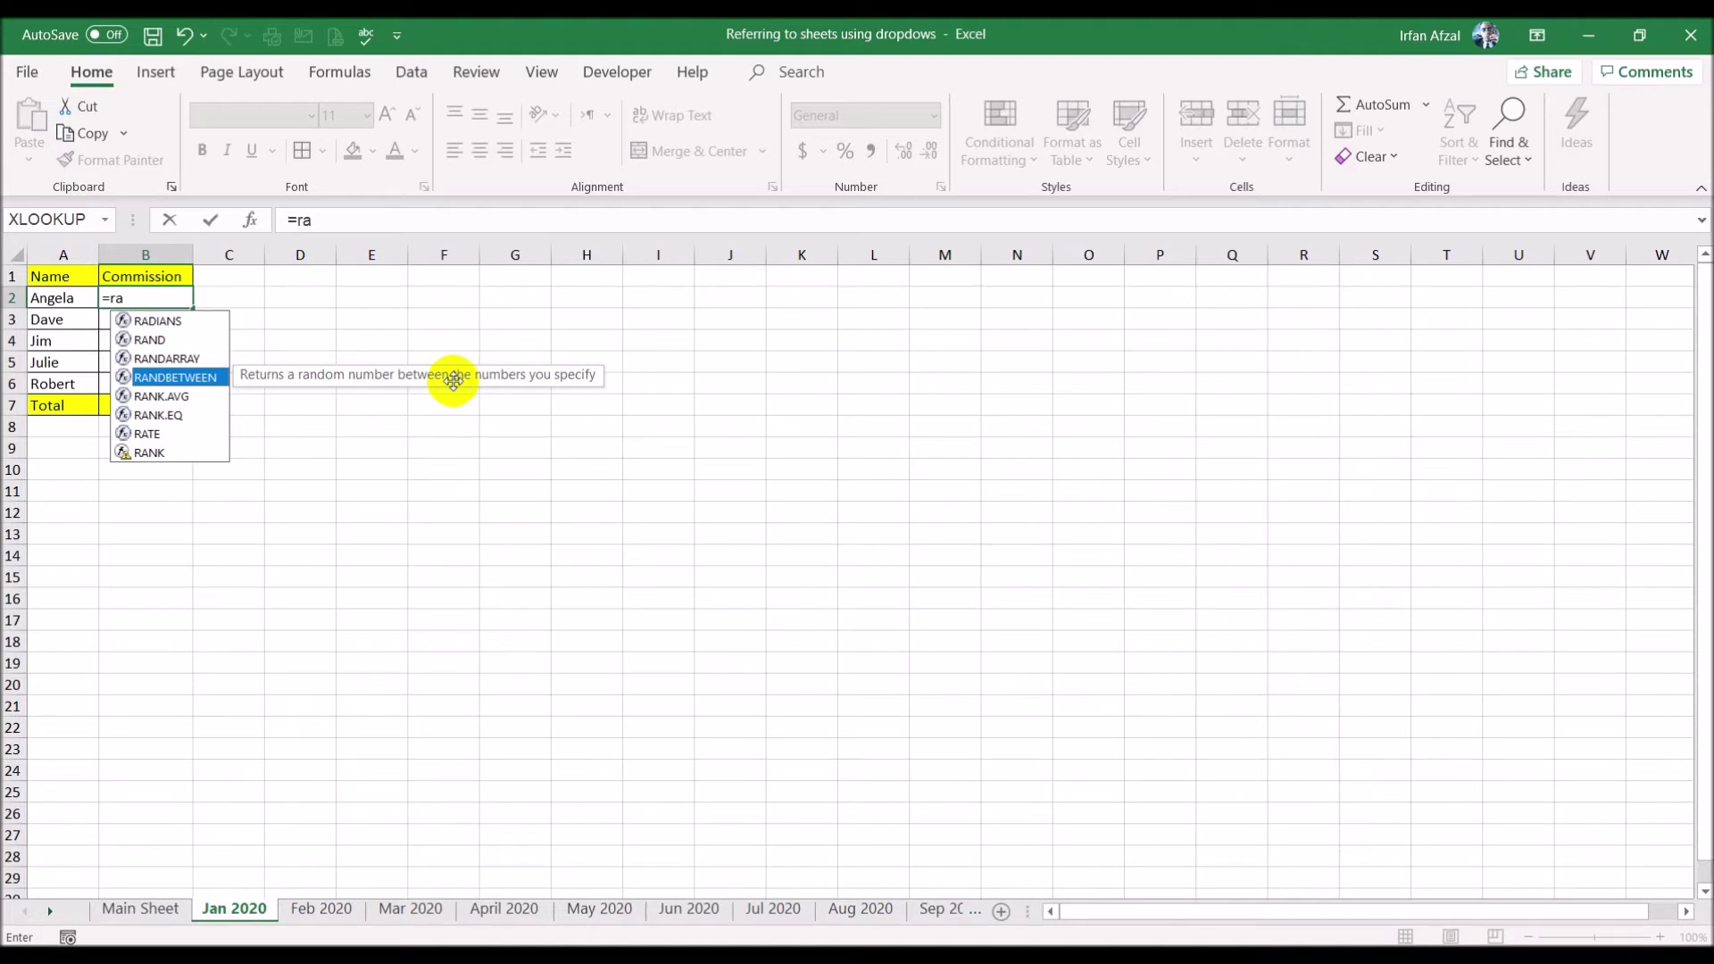
{"action": "double_click", "coordinate": [198, 376]}
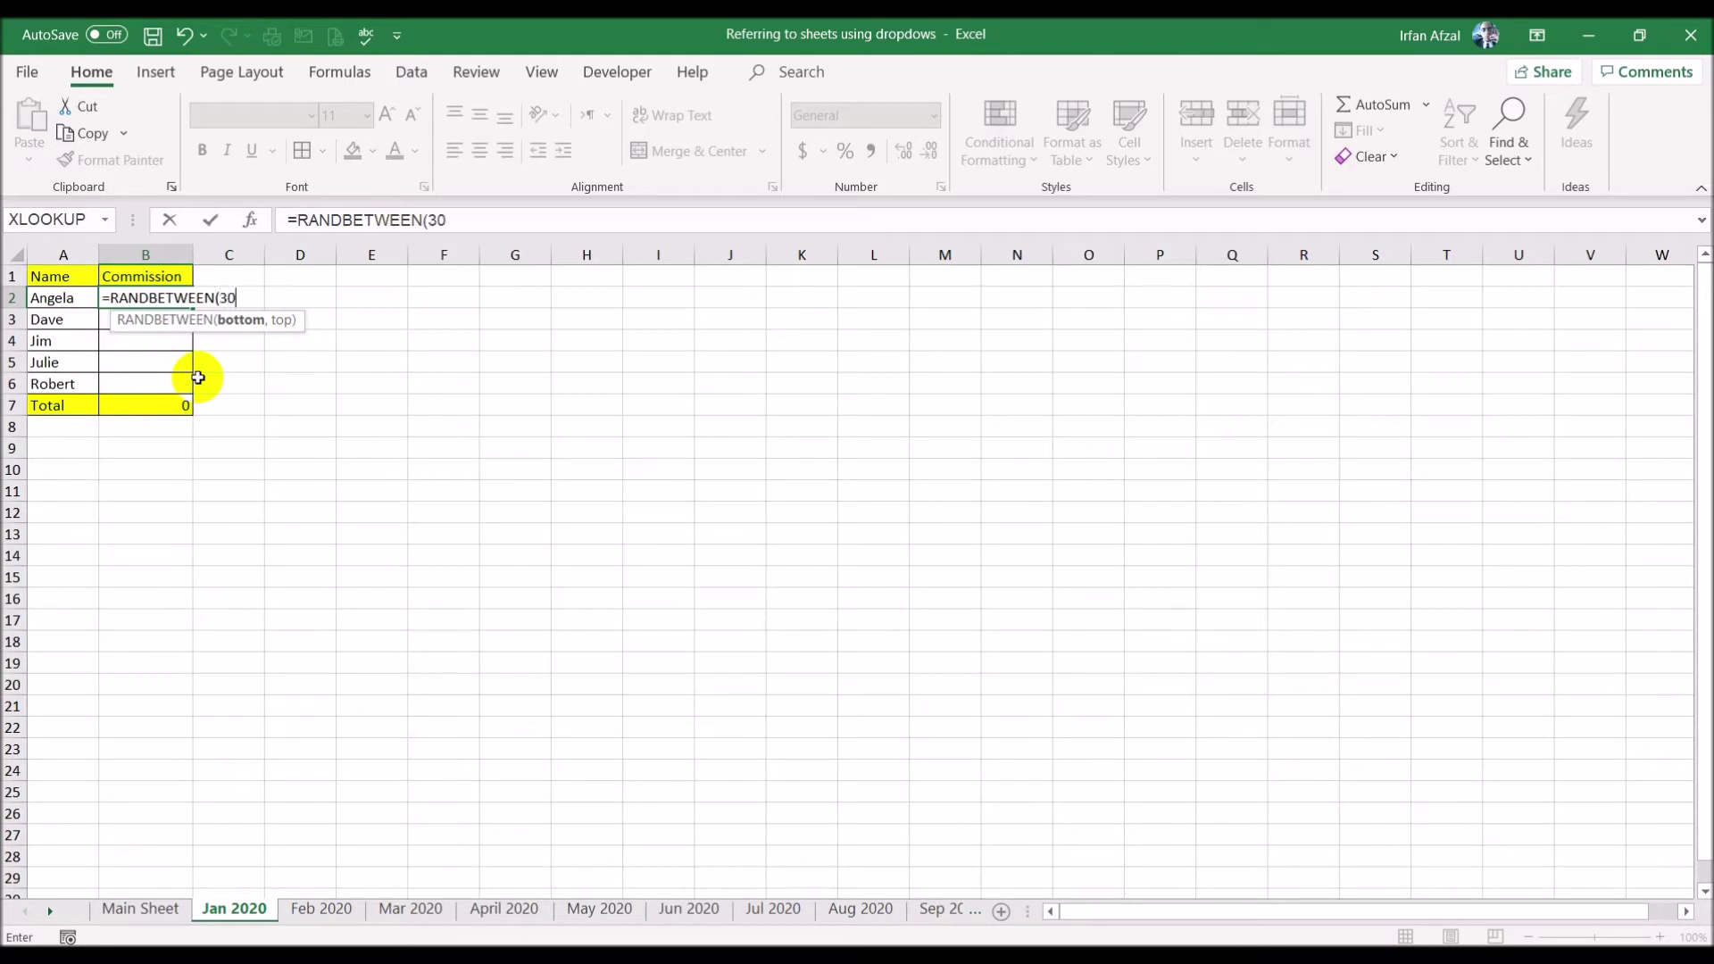
{"action": "type", "text": "30000,"}
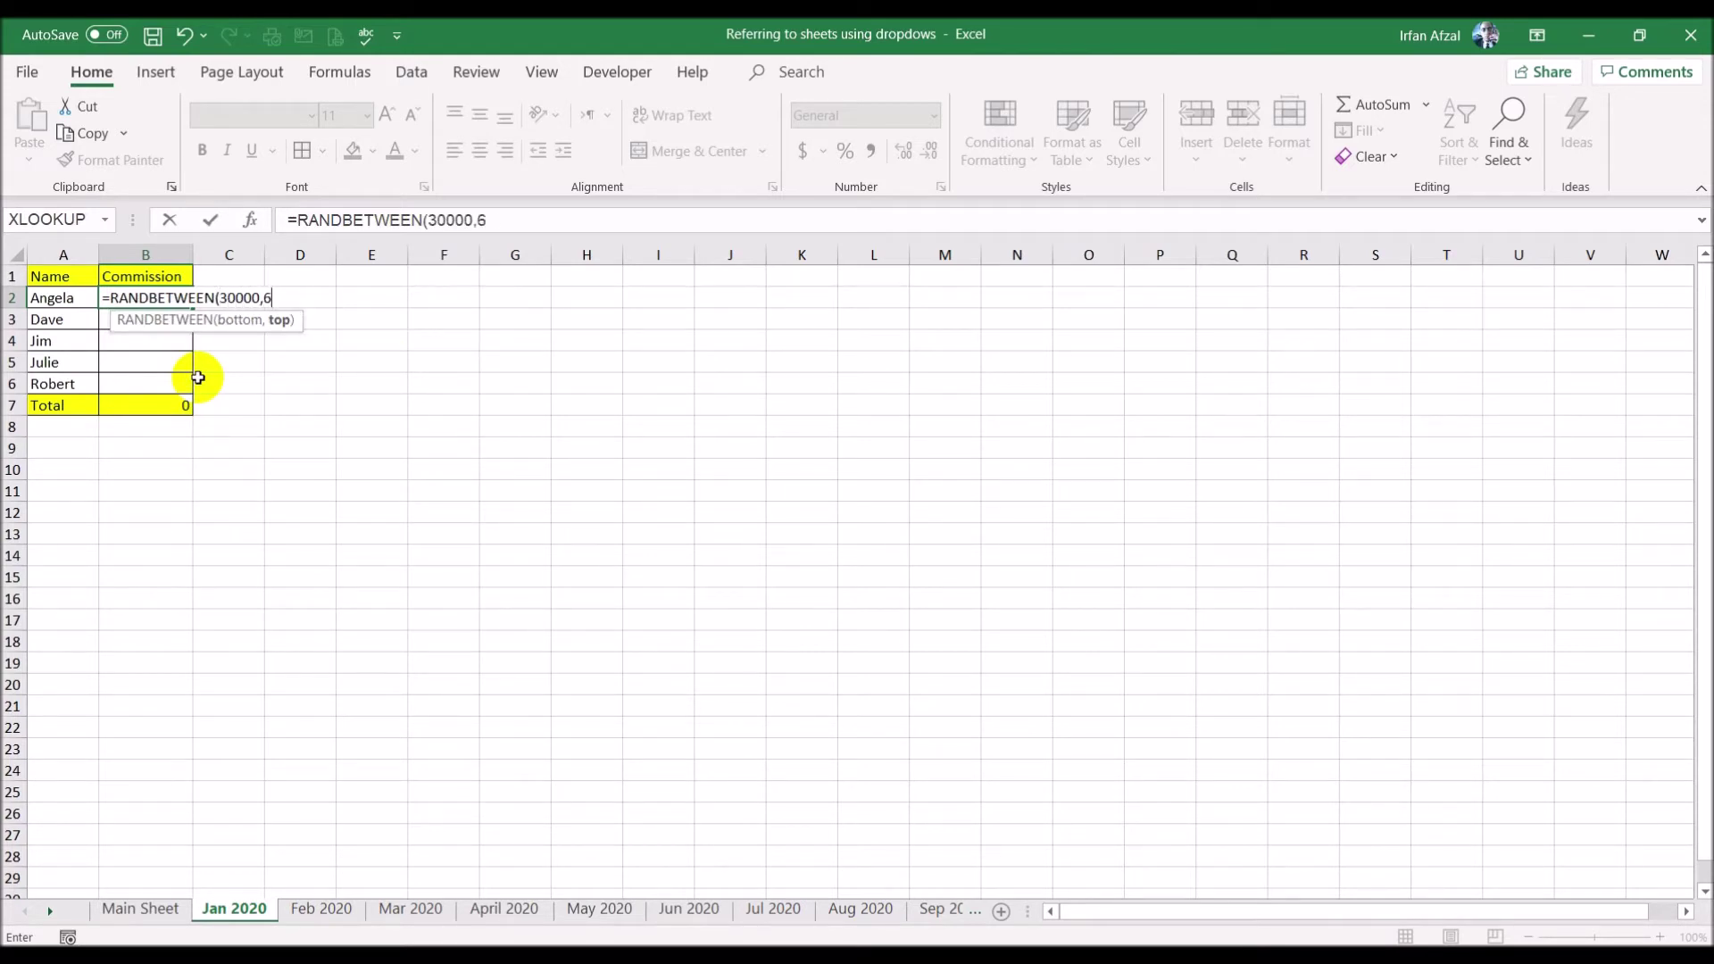
{"action": "type", "text": "60000)"}
{"action": "key", "text": "Return"}
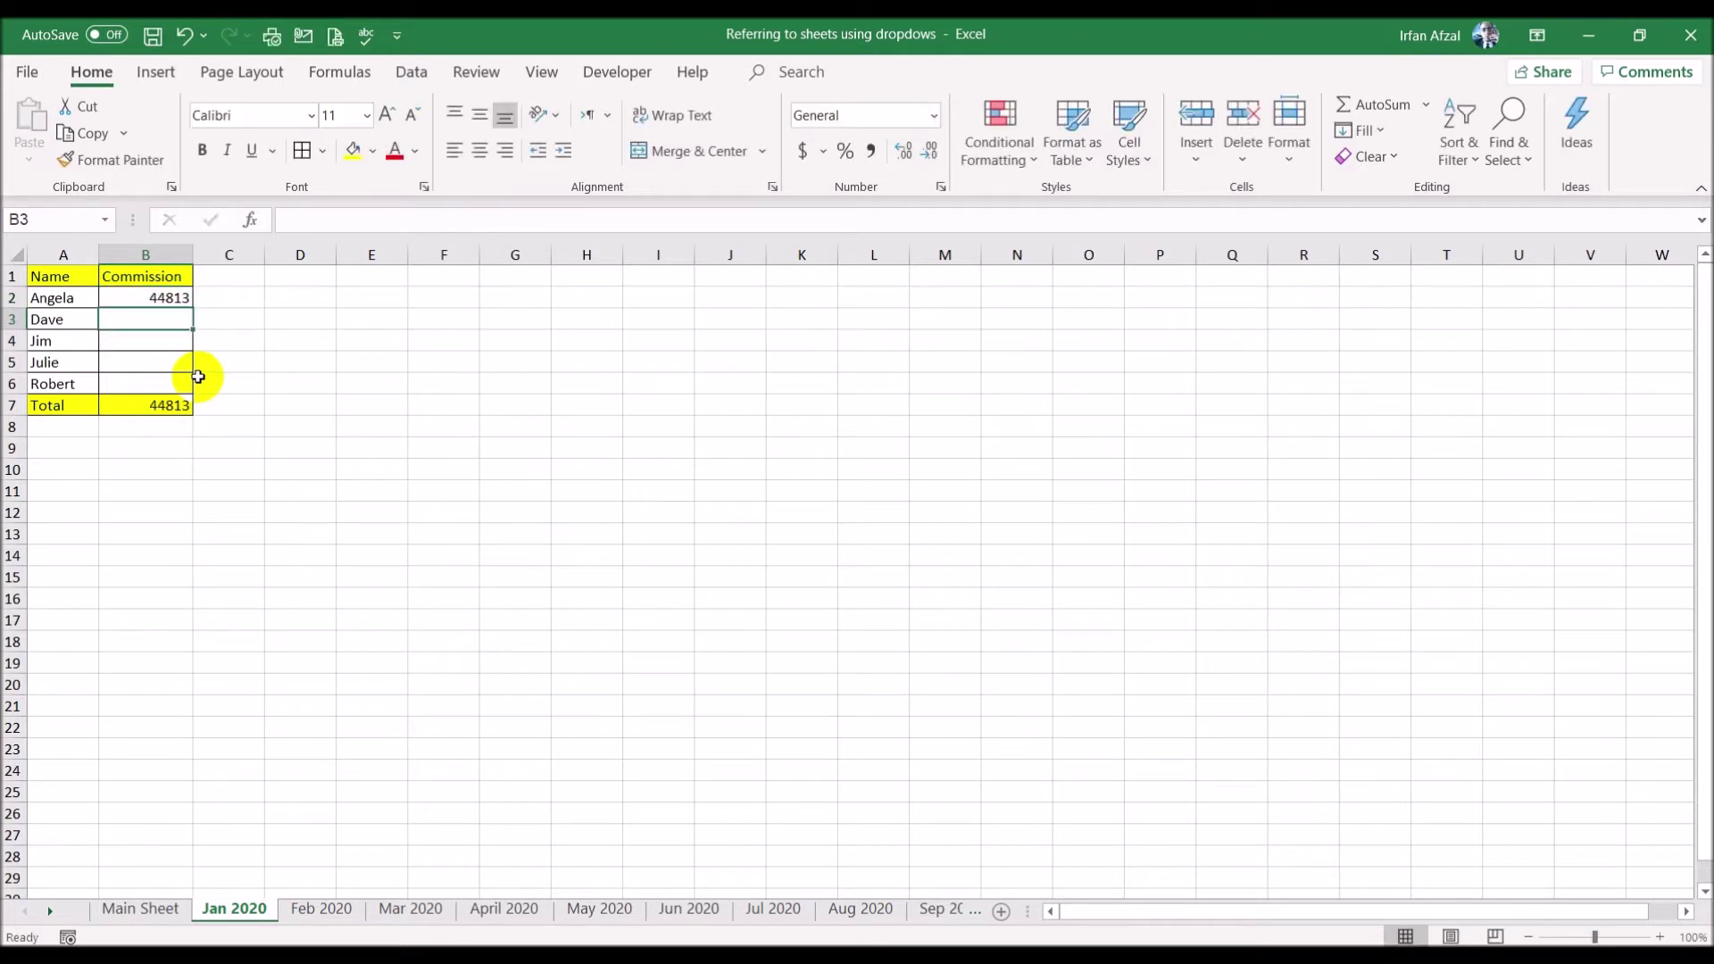
- Fill the RANDBETWEEN formula from B2 down to B6 on Jan 2020
{"action": "left_click", "coordinate": [177, 298]}
{"action": "left_click_drag", "start_coordinate": [189, 305], "coordinate": [182, 385]}
{"action": "left_click", "coordinate": [314, 402]}
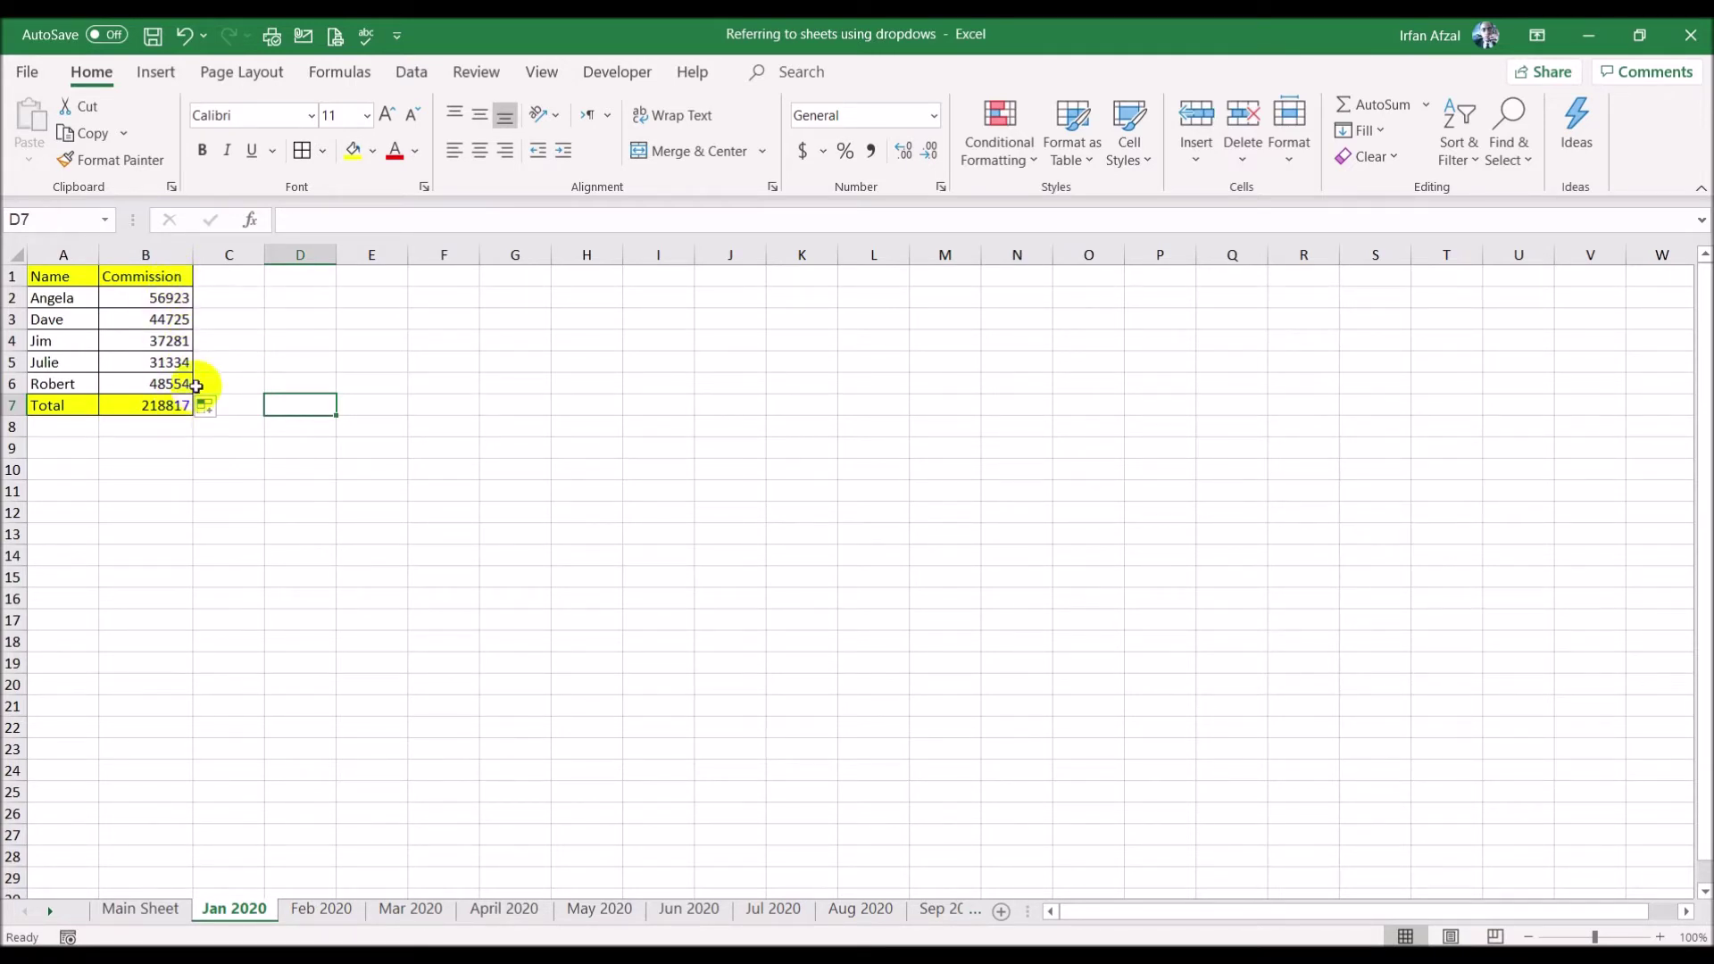
- Format the whole column B of Jan 2020 as Currency with the $ symbol and 0 decimal places
{"action": "left_click", "coordinate": [148, 256]}
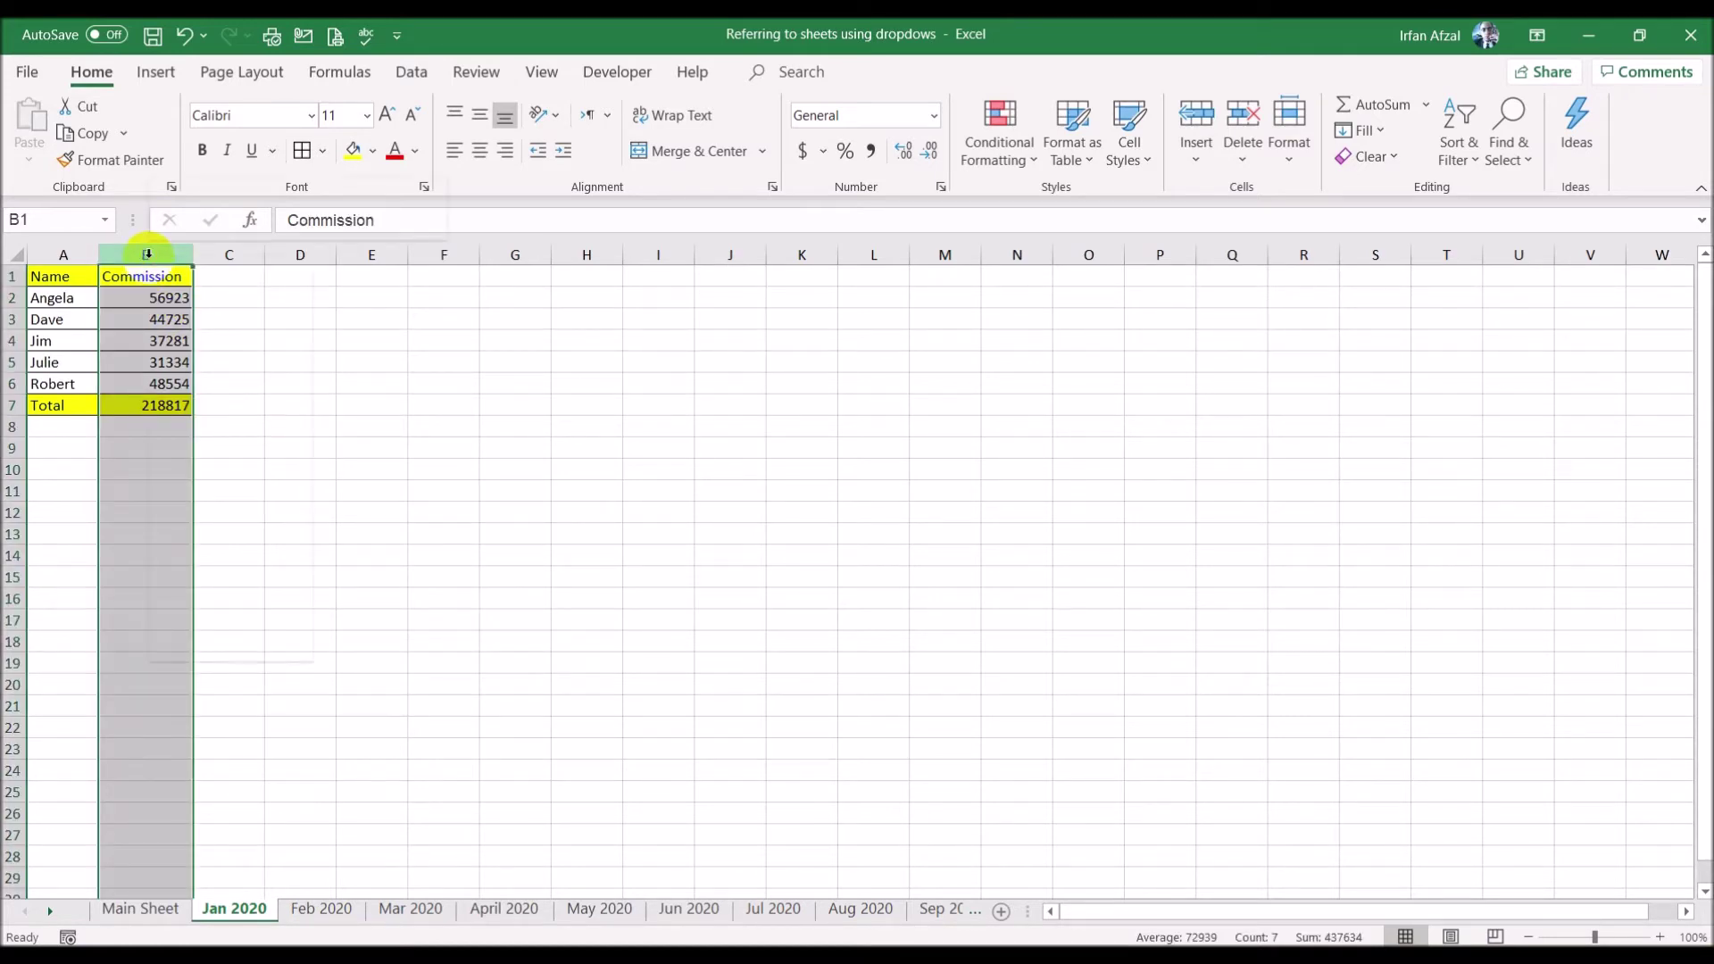
{"action": "right_click", "coordinate": [148, 256]}
{"action": "left_click", "coordinate": [244, 542]}
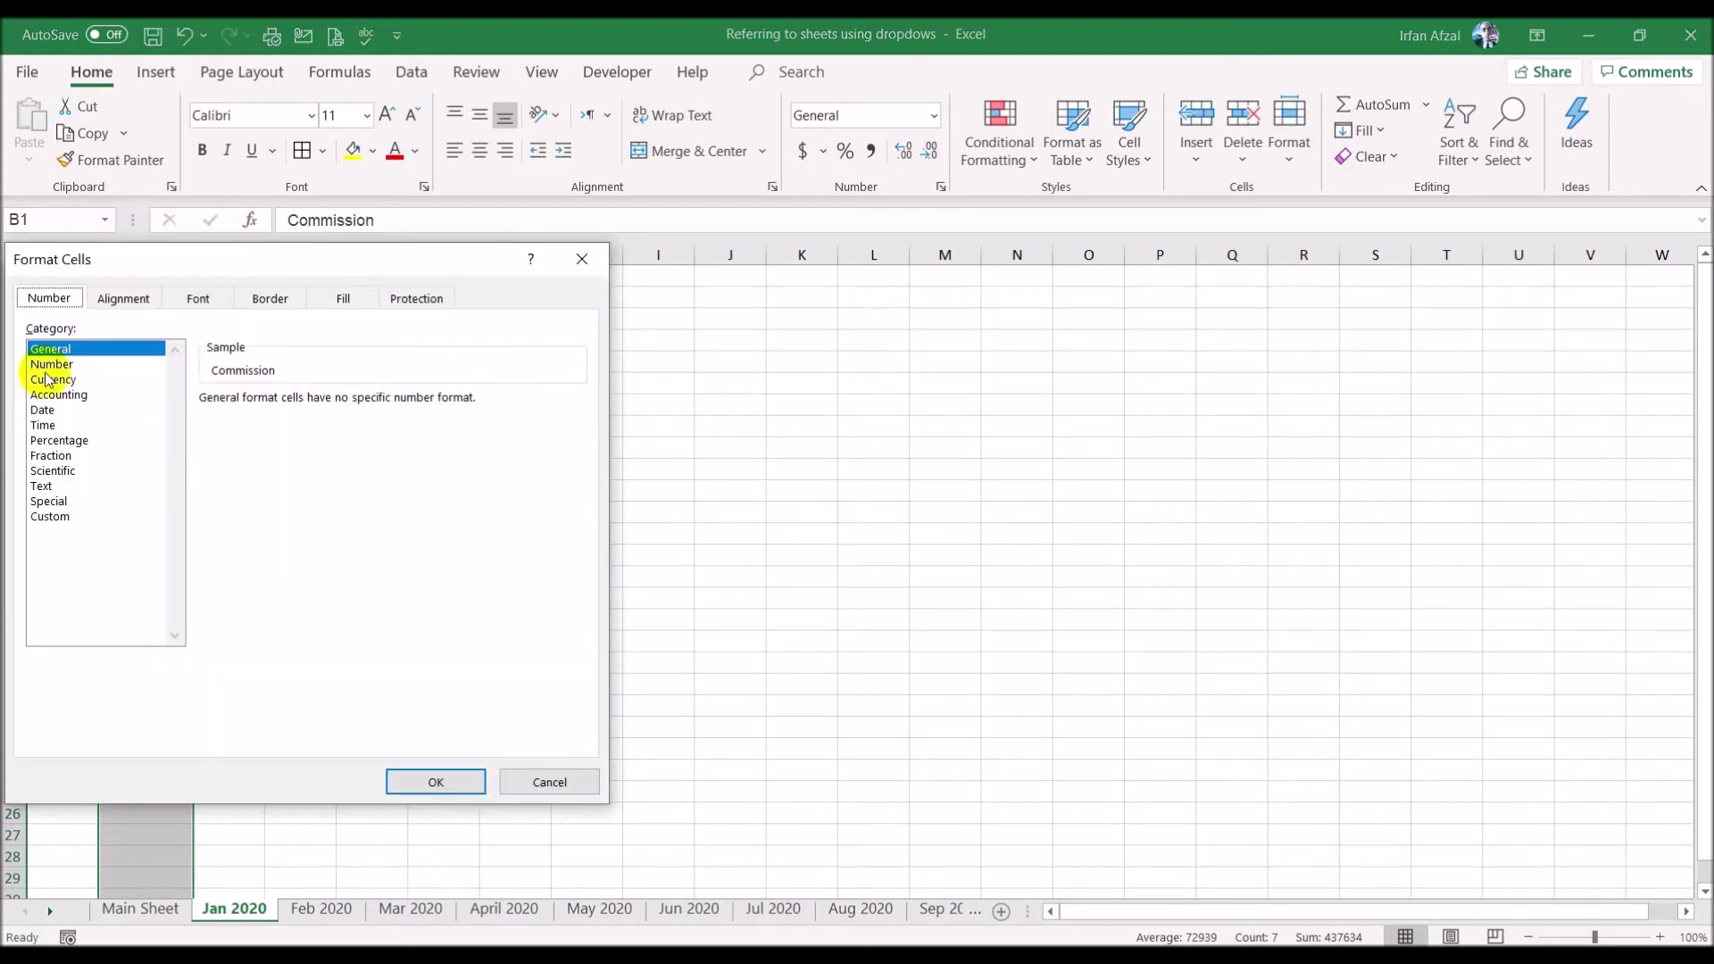
{"action": "left_click", "coordinate": [46, 380]}
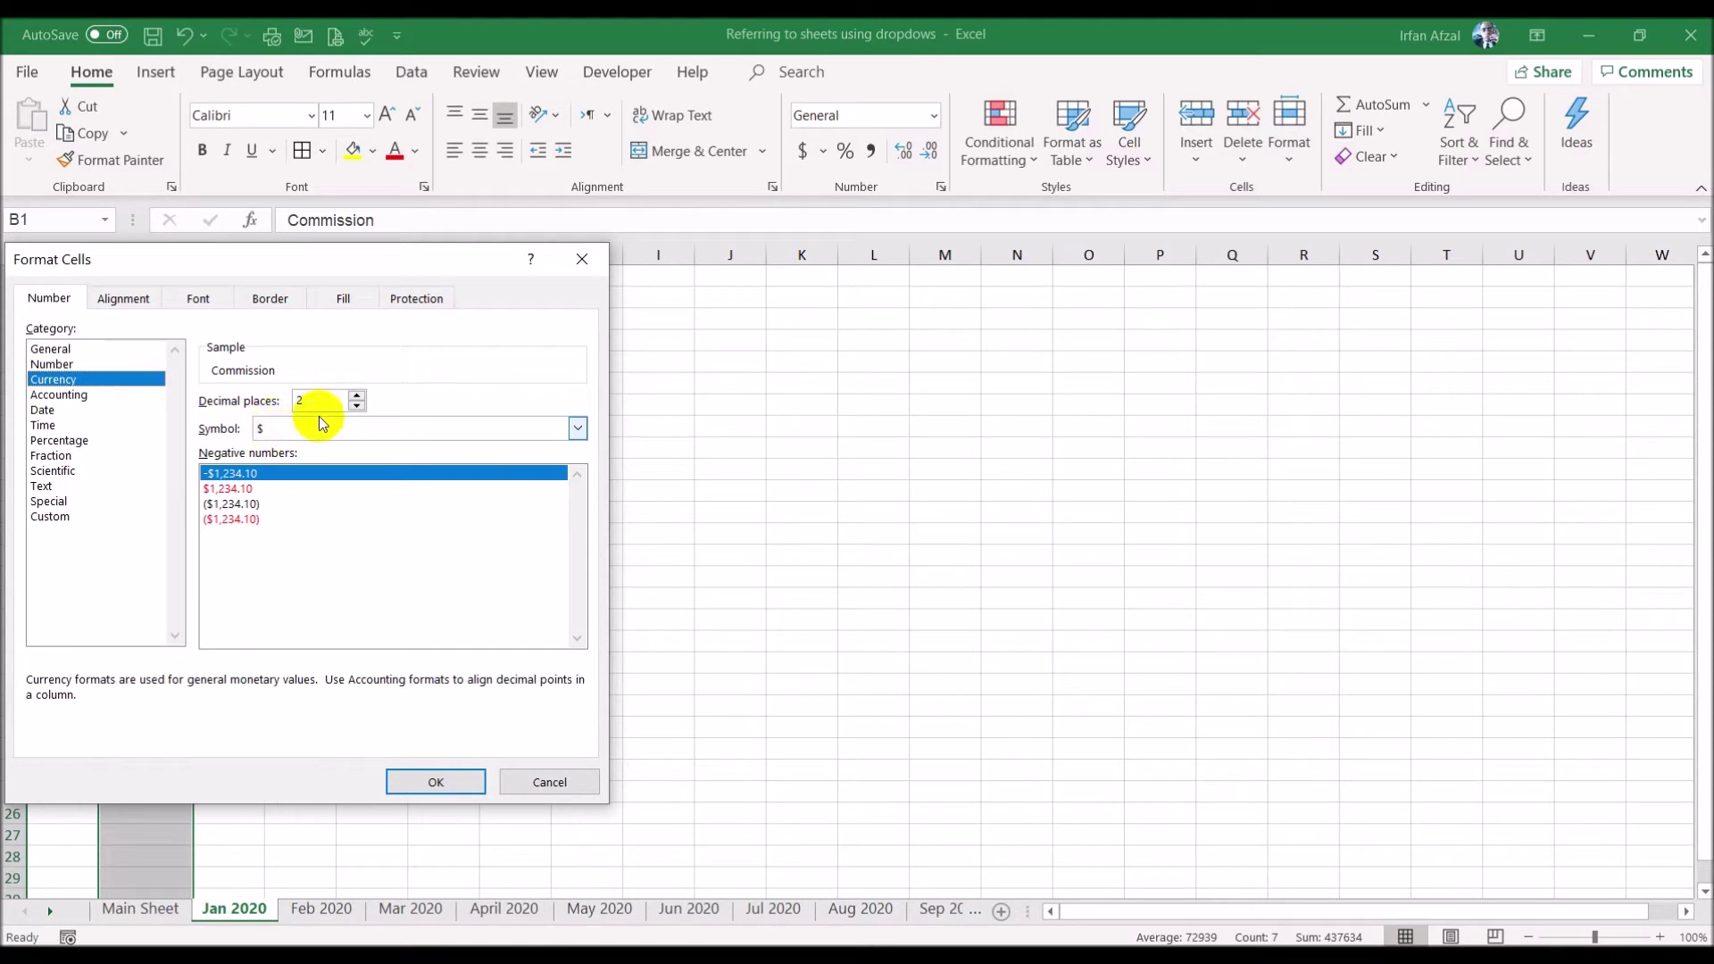
{"action": "left_click", "coordinate": [357, 407]}
{"action": "left_click", "coordinate": [357, 407]}
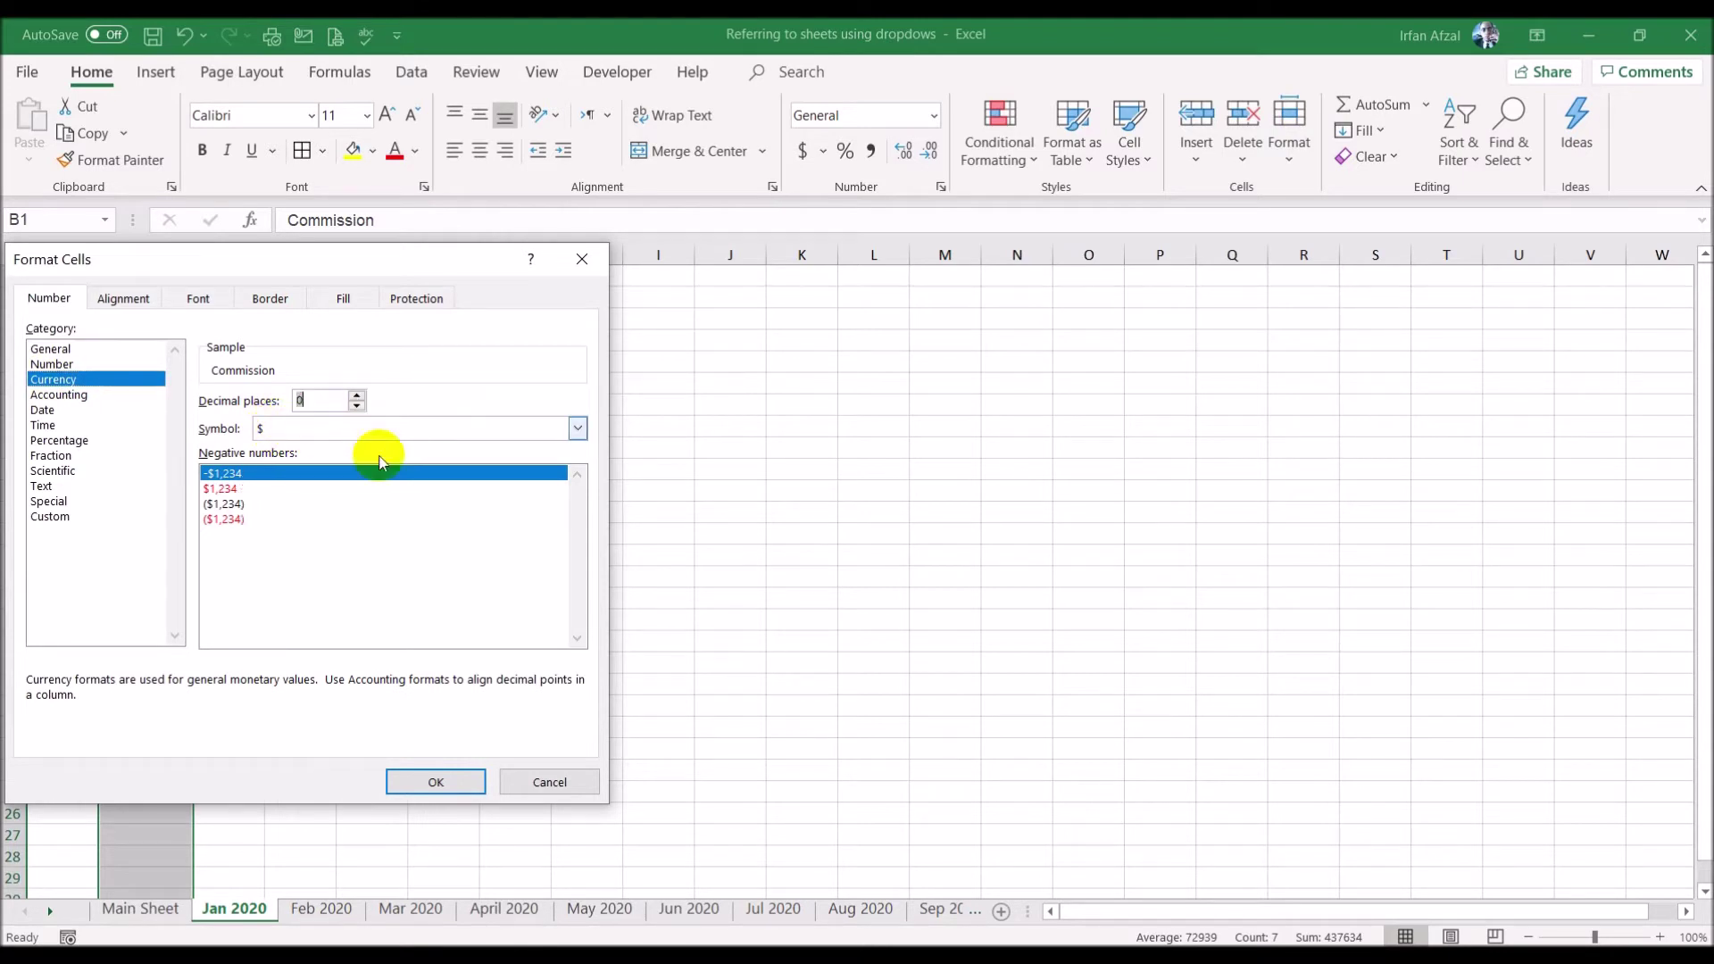
{"action": "left_click", "coordinate": [433, 781]}
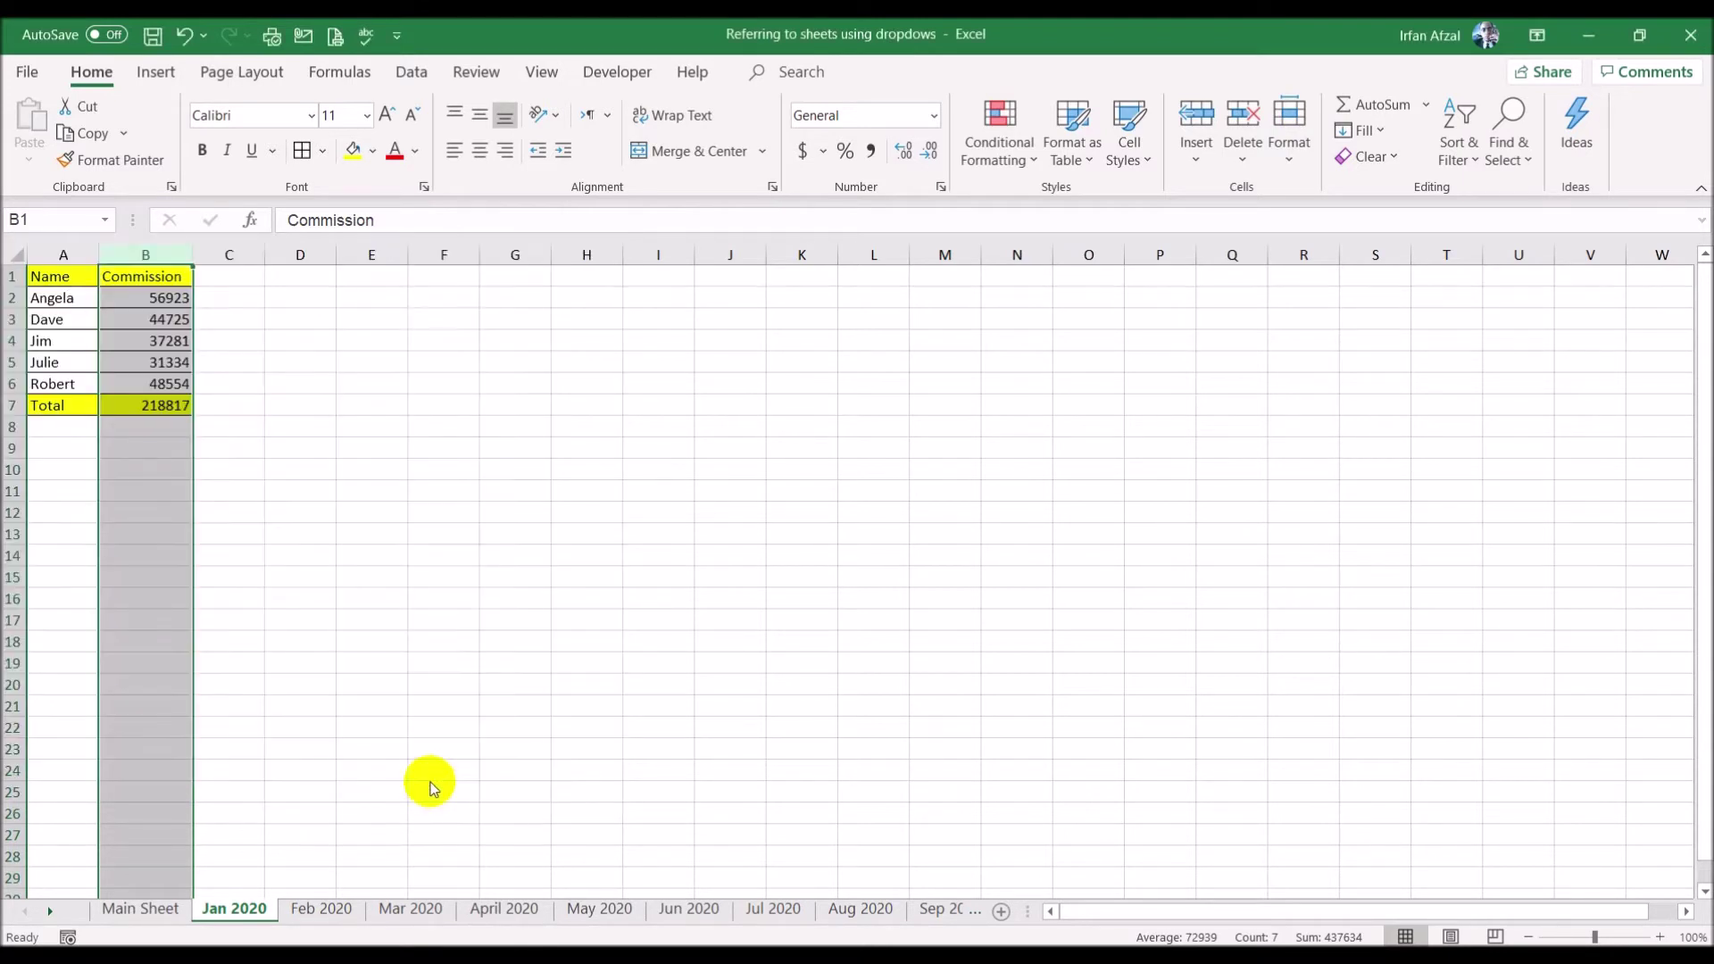
{"action": "left_click", "coordinate": [444, 645]}
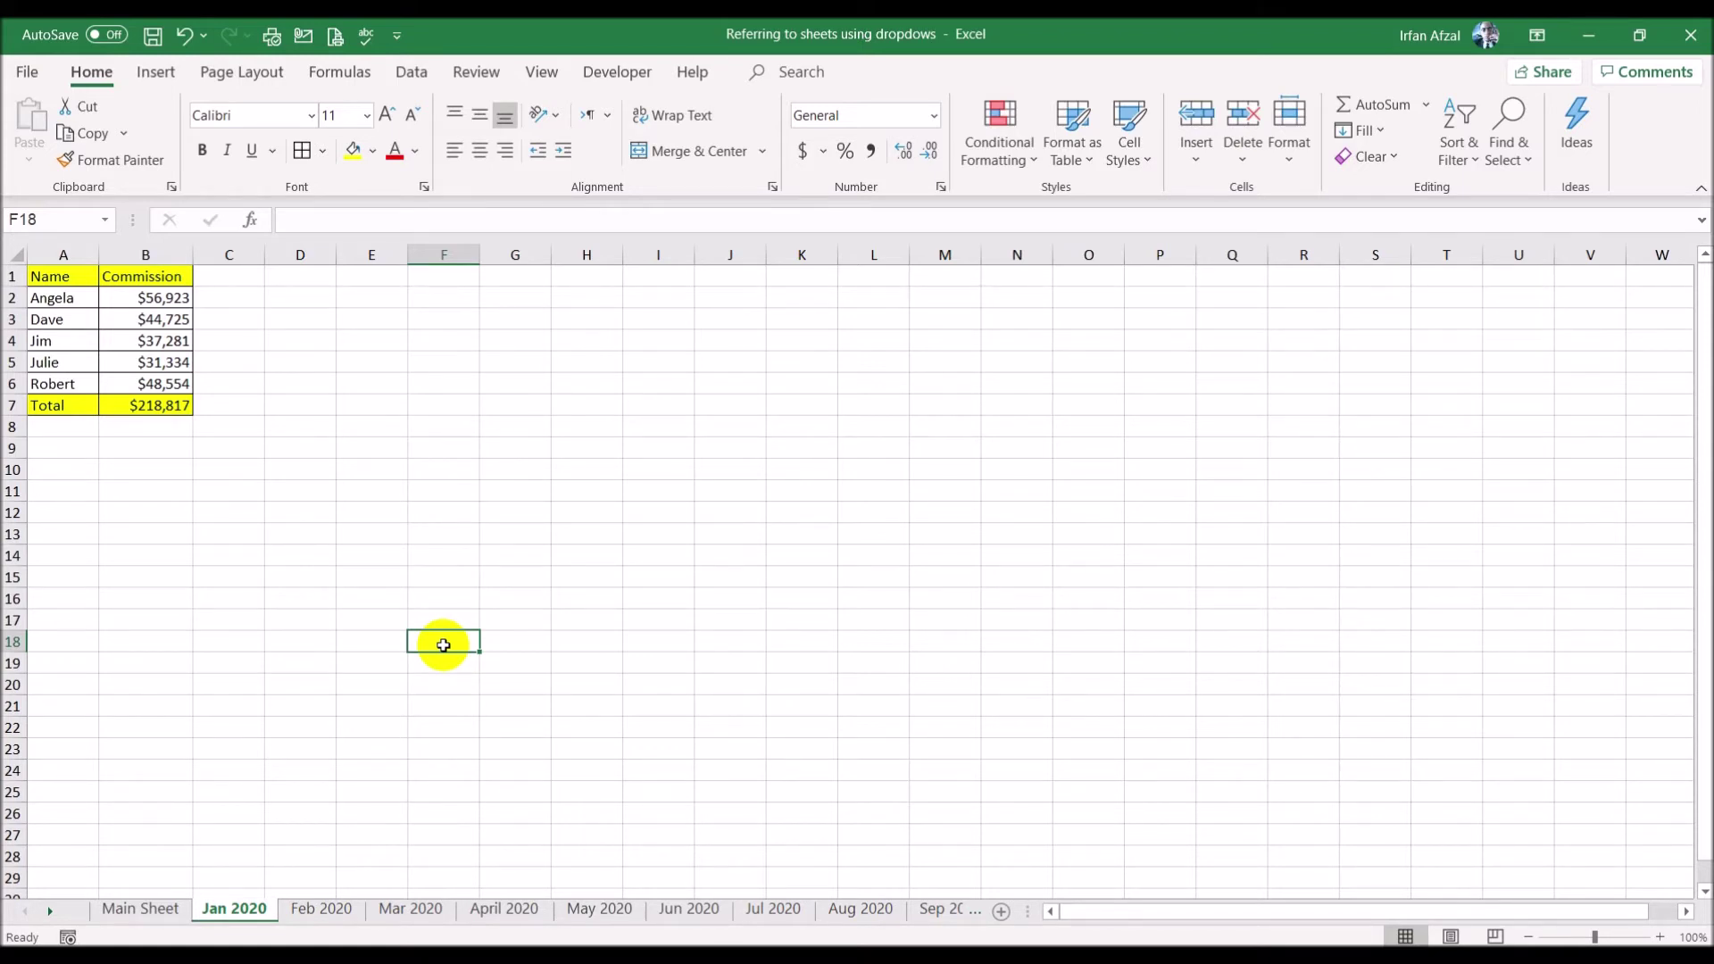
- Re-enter the existing RANDBETWEEN formulas in B6 and B5 of Jan 2020 to recalculate the random commissions
{"action": "left_click", "coordinate": [181, 379]}
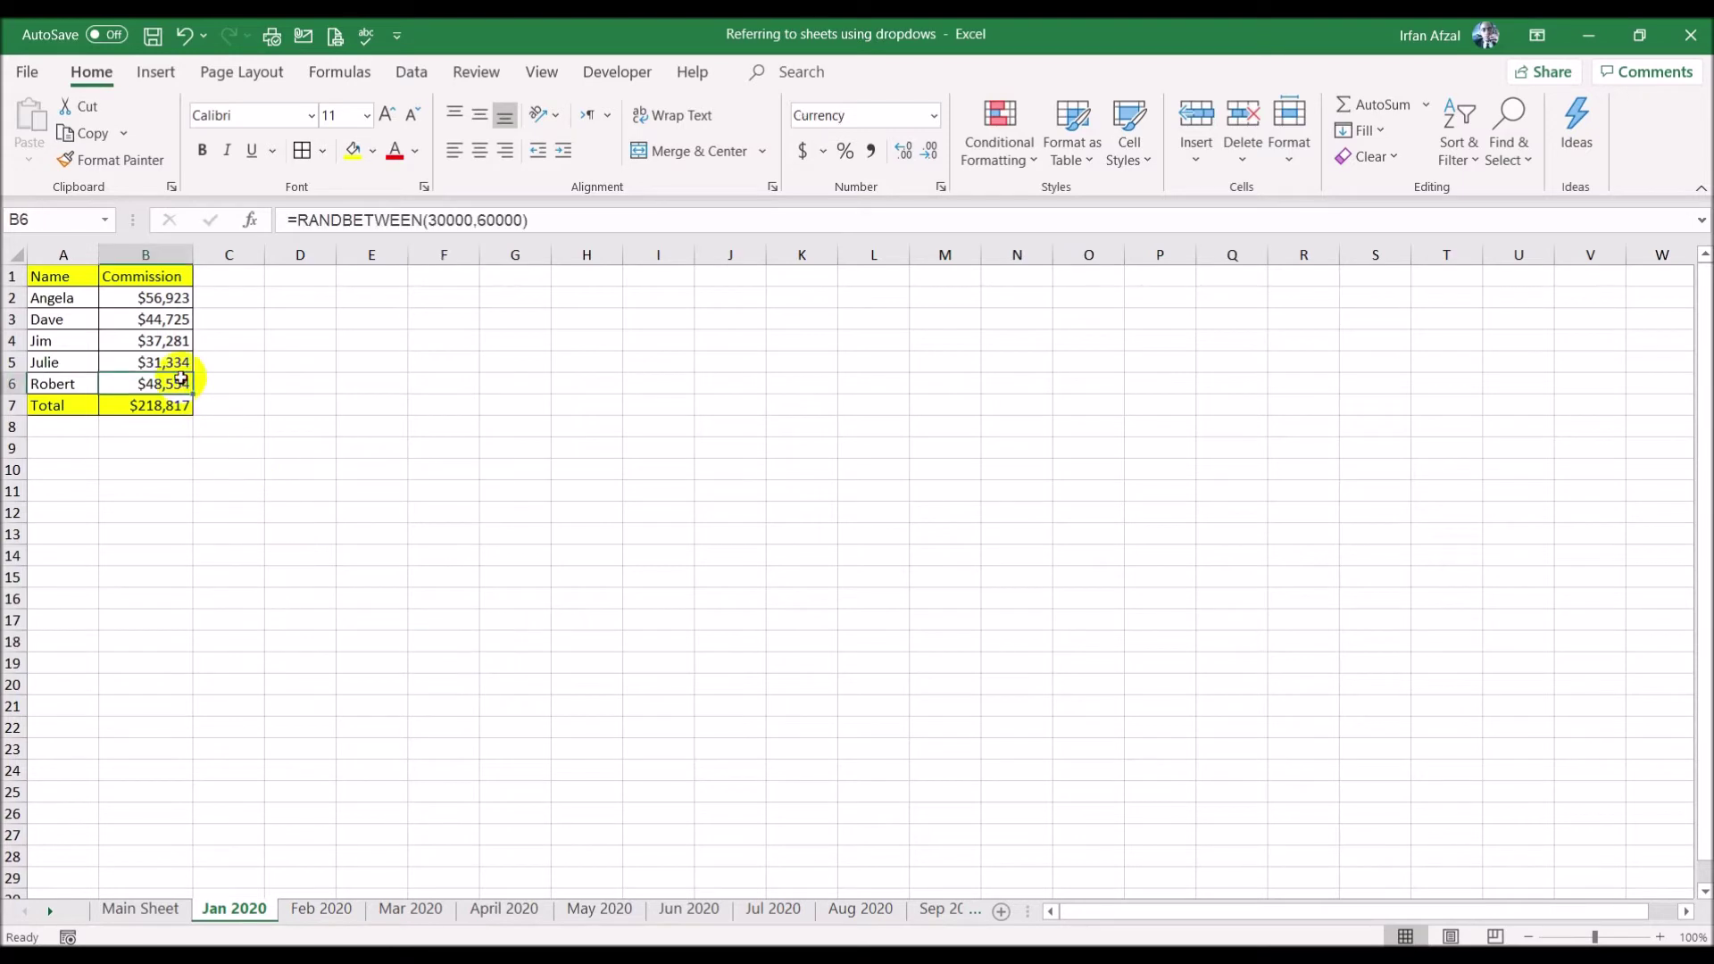
{"action": "left_click", "coordinate": [585, 216]}
{"action": "key", "text": "Return"}
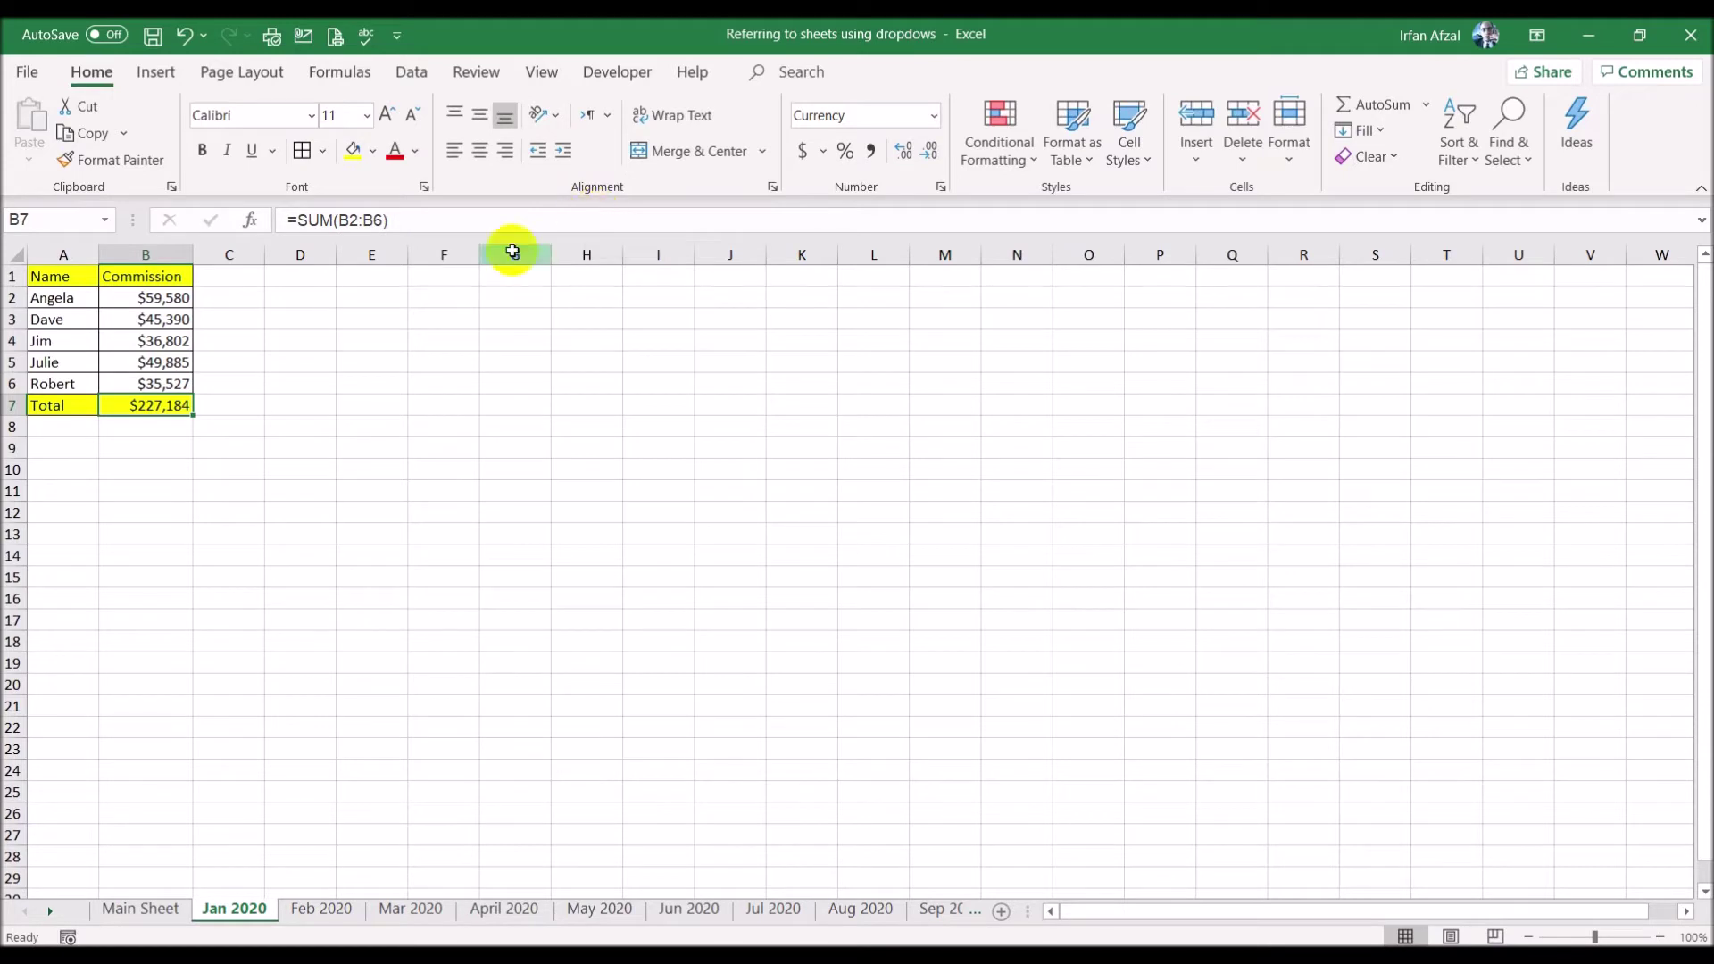
{"action": "left_click", "coordinate": [120, 361]}
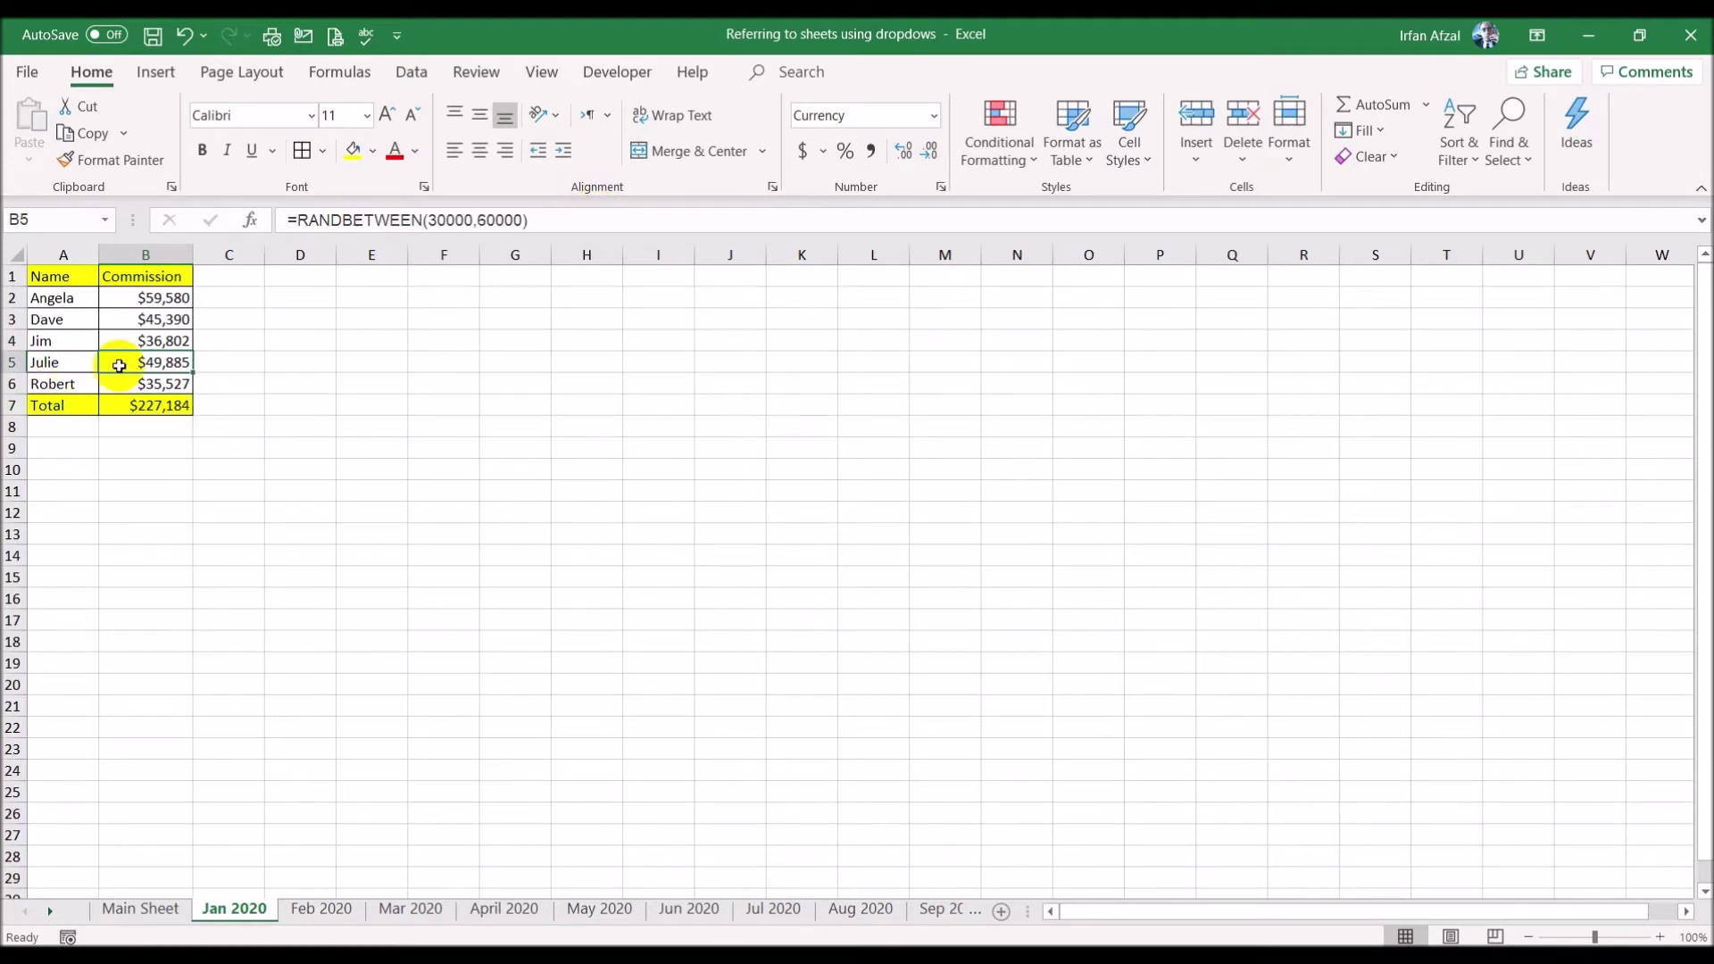
{"action": "left_click", "coordinate": [561, 216]}
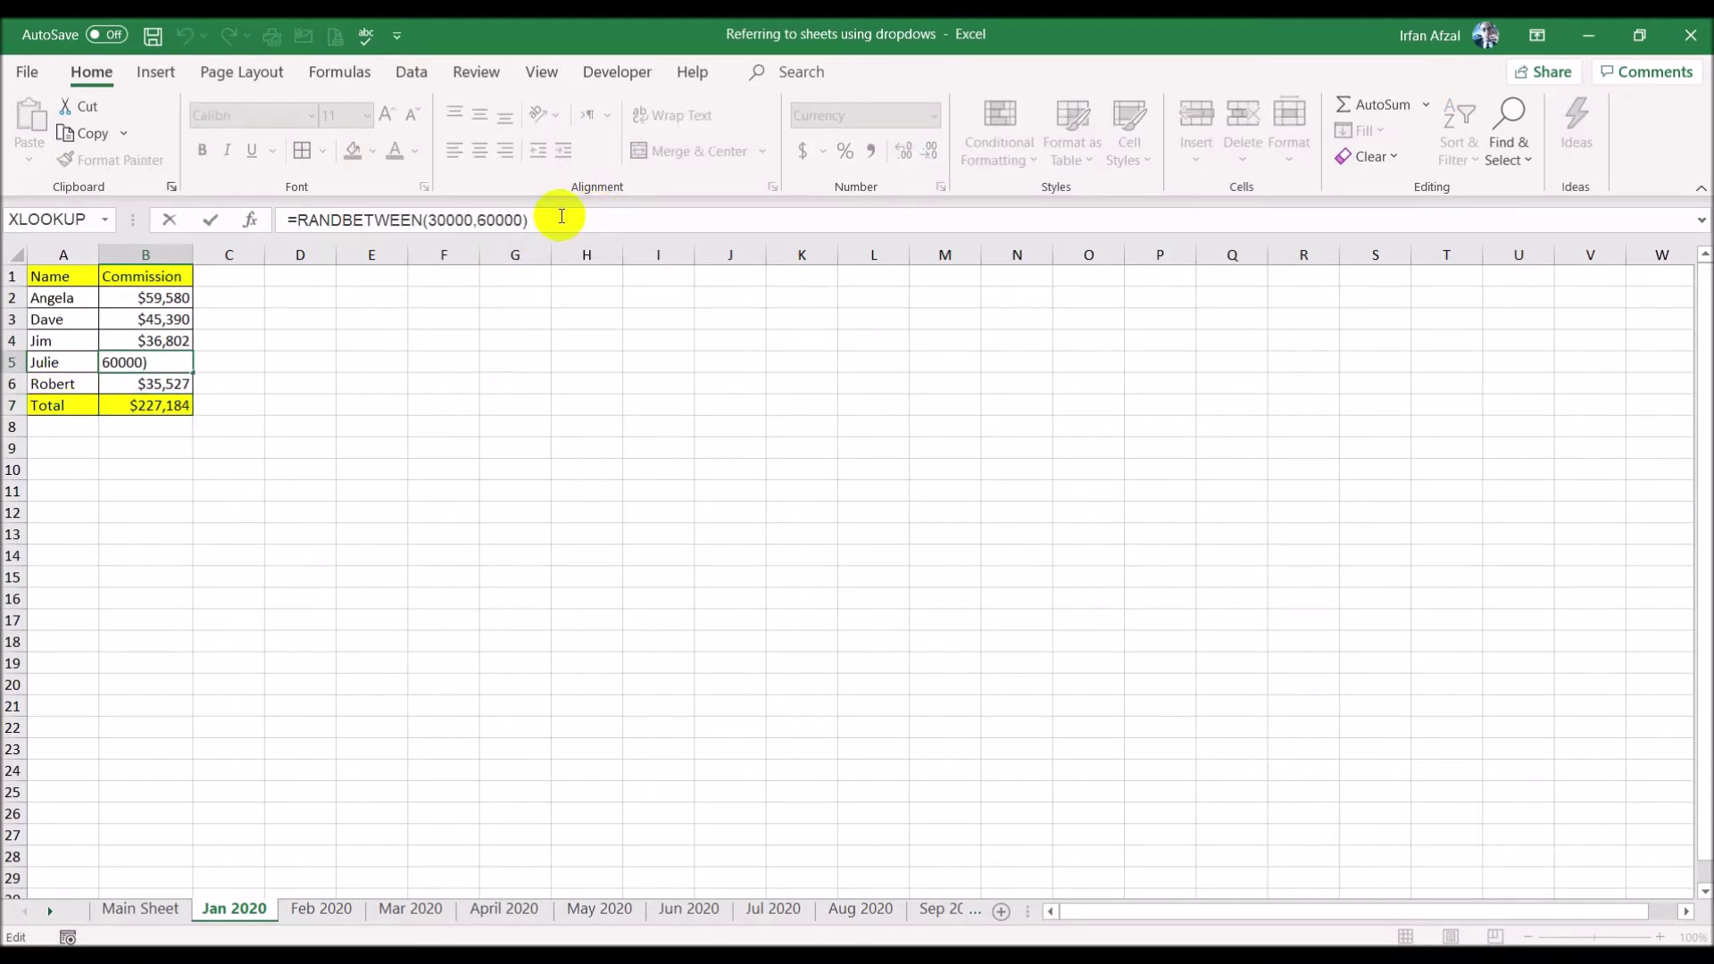
{"action": "key", "text": "Return"}
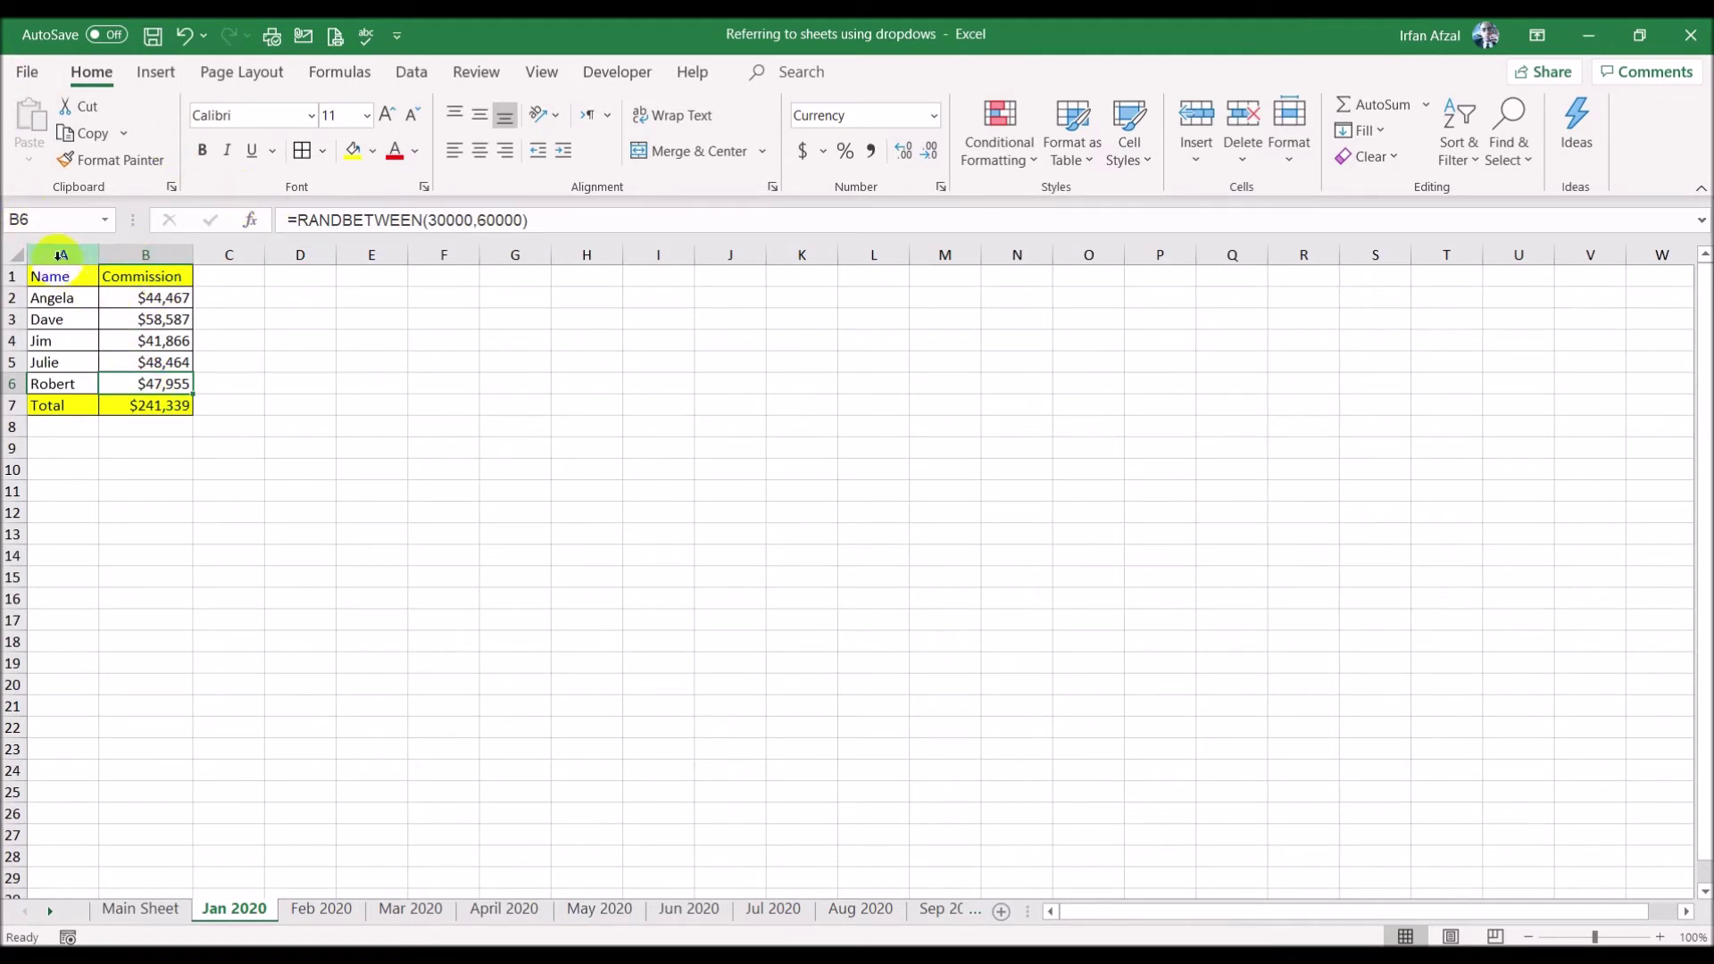
- Copy the whole columns A:B of Jan 2020 and paste them into Feb 2020 and Mar 2020 starting at cell A1
{"action": "left_click_drag", "start_coordinate": [57, 253], "coordinate": [126, 251]}
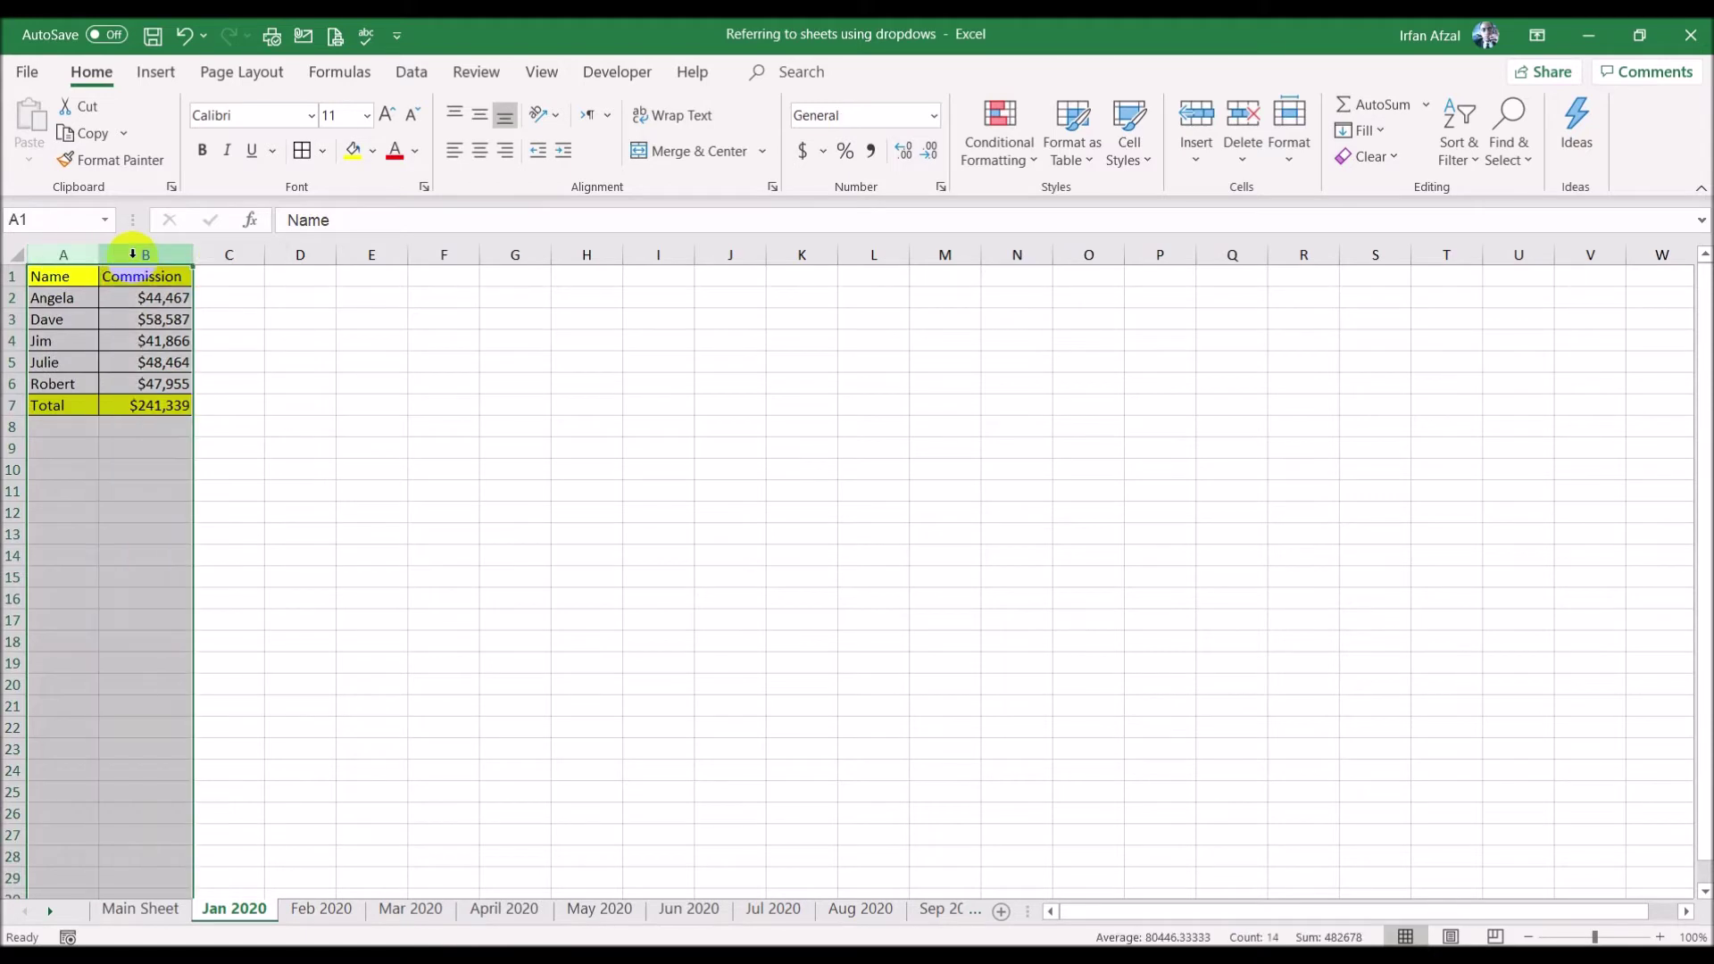
{"action": "key", "text": "ctrl+c"}
{"action": "left_click", "coordinate": [317, 907]}
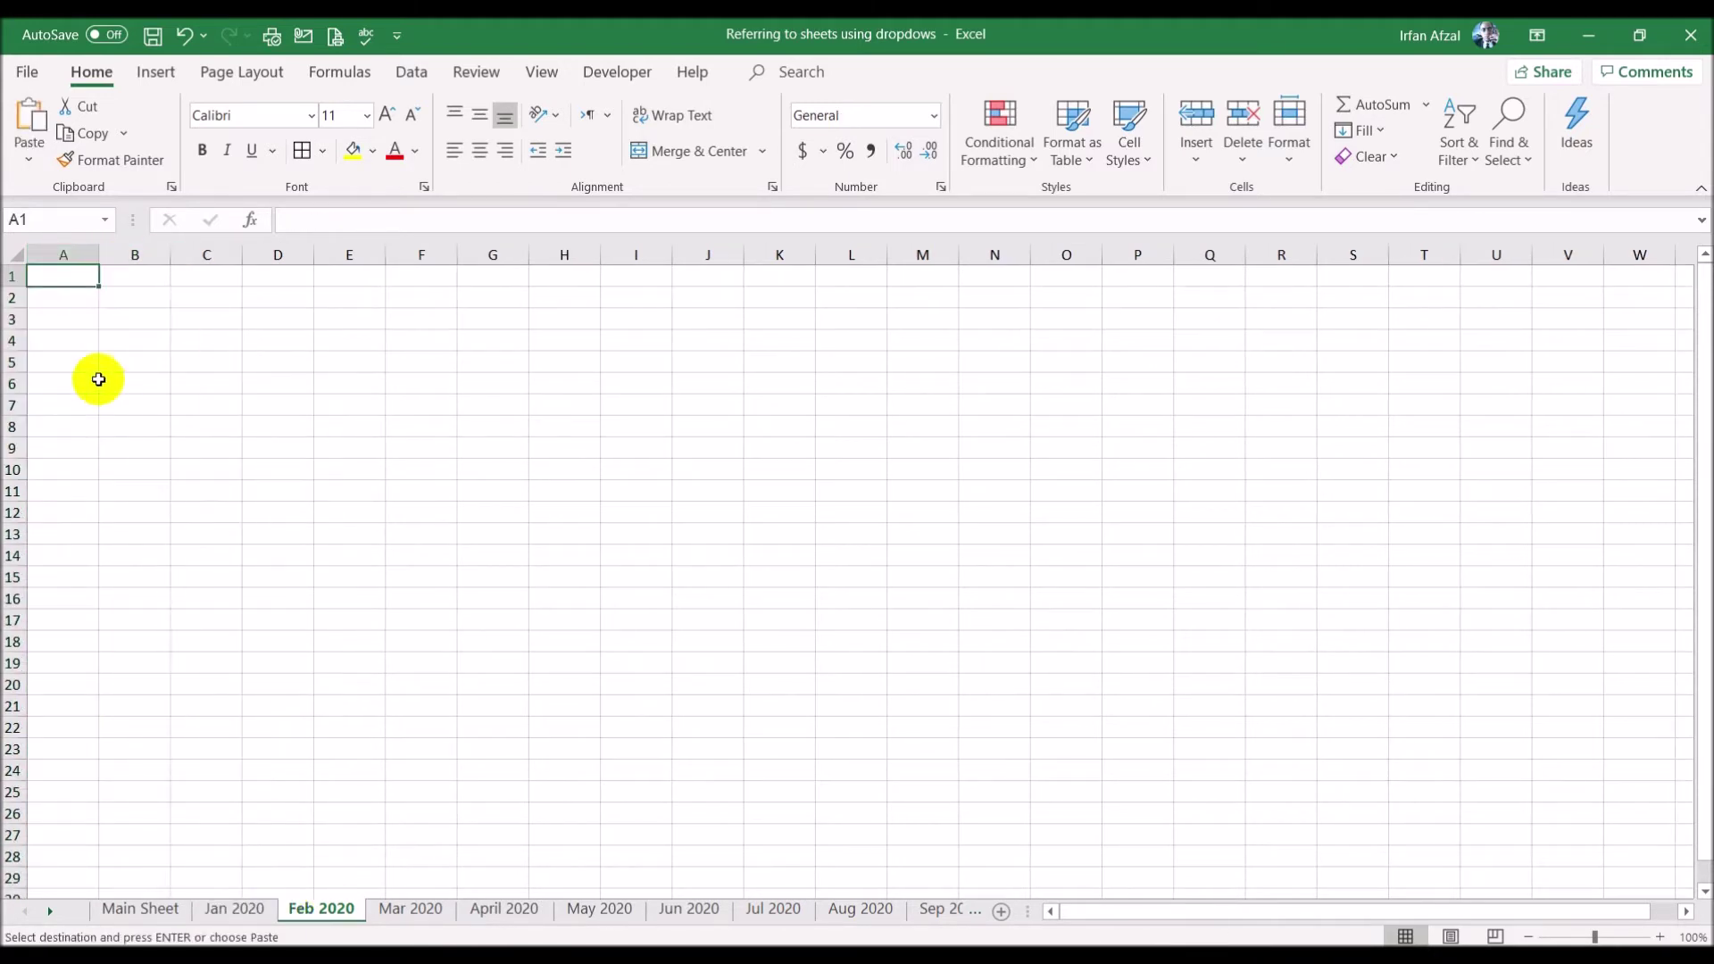
{"action": "key", "text": "ctrl+v"}
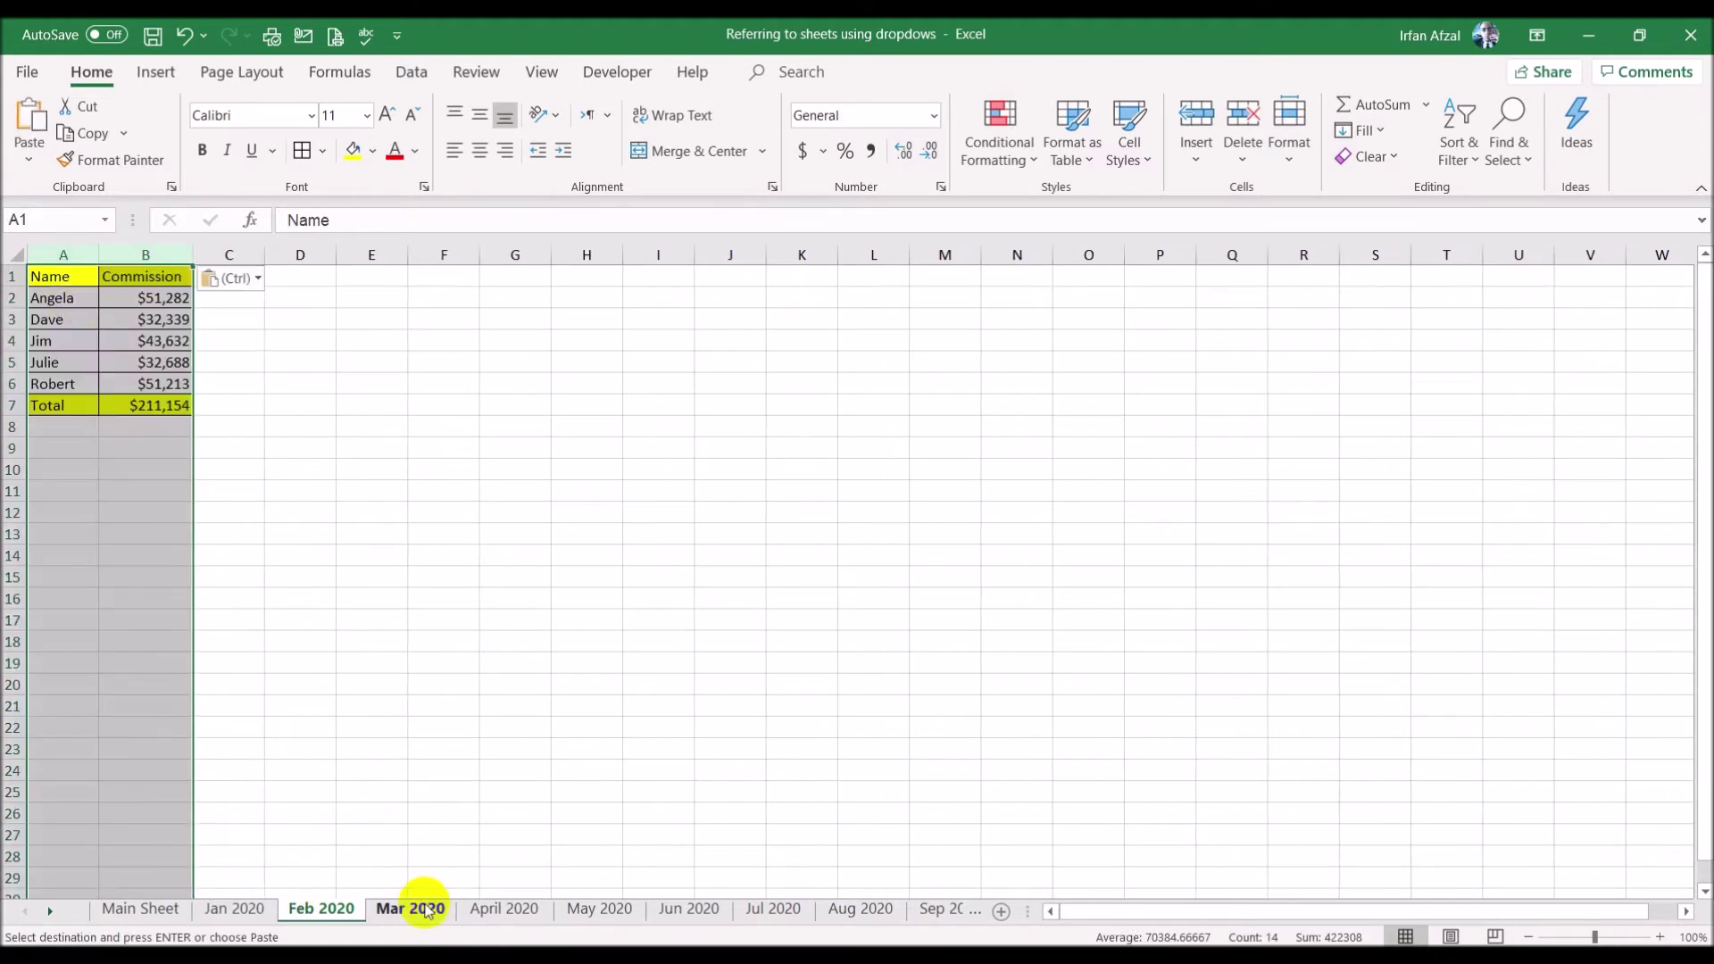
{"action": "left_click", "coordinate": [415, 909]}
{"action": "key", "text": "ctrl+v"}
- Paste the copied columns A:B into April 2020, May 2020, Jun 2020 and Jul 2020 starting at cell A1
{"action": "left_click", "coordinate": [498, 909]}
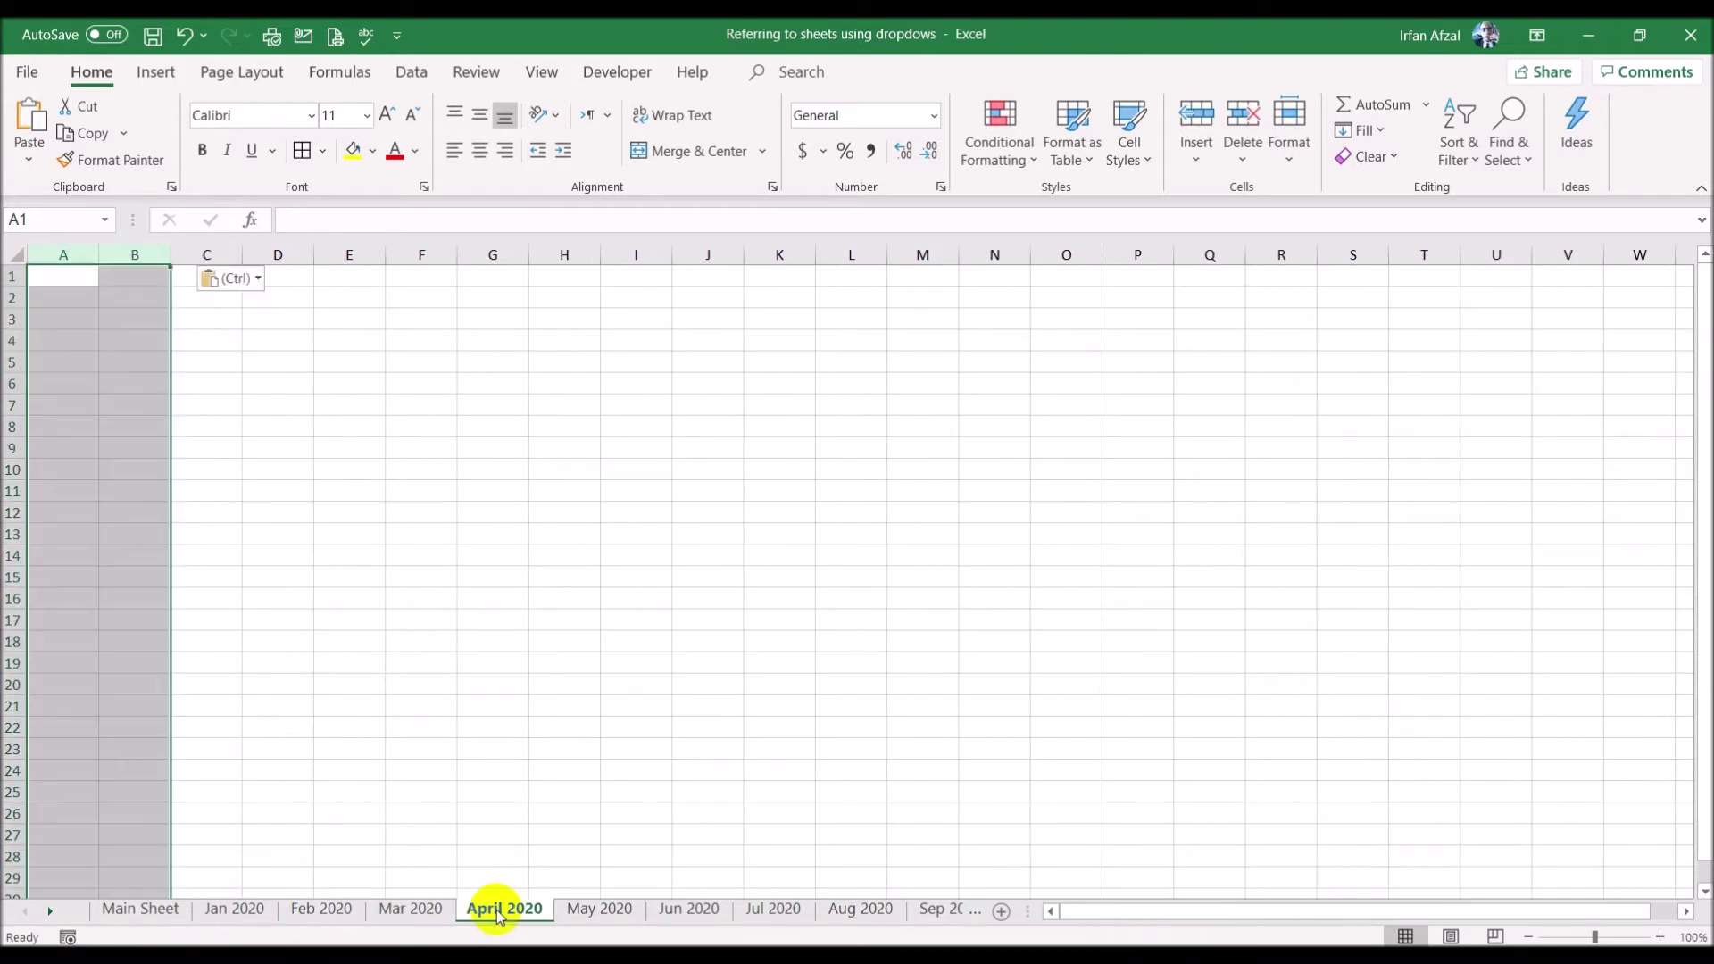
{"action": "key", "text": "ctrl+v"}
{"action": "left_click", "coordinate": [592, 910]}
{"action": "key", "text": "ctrl+v"}
{"action": "left_click", "coordinate": [680, 911]}
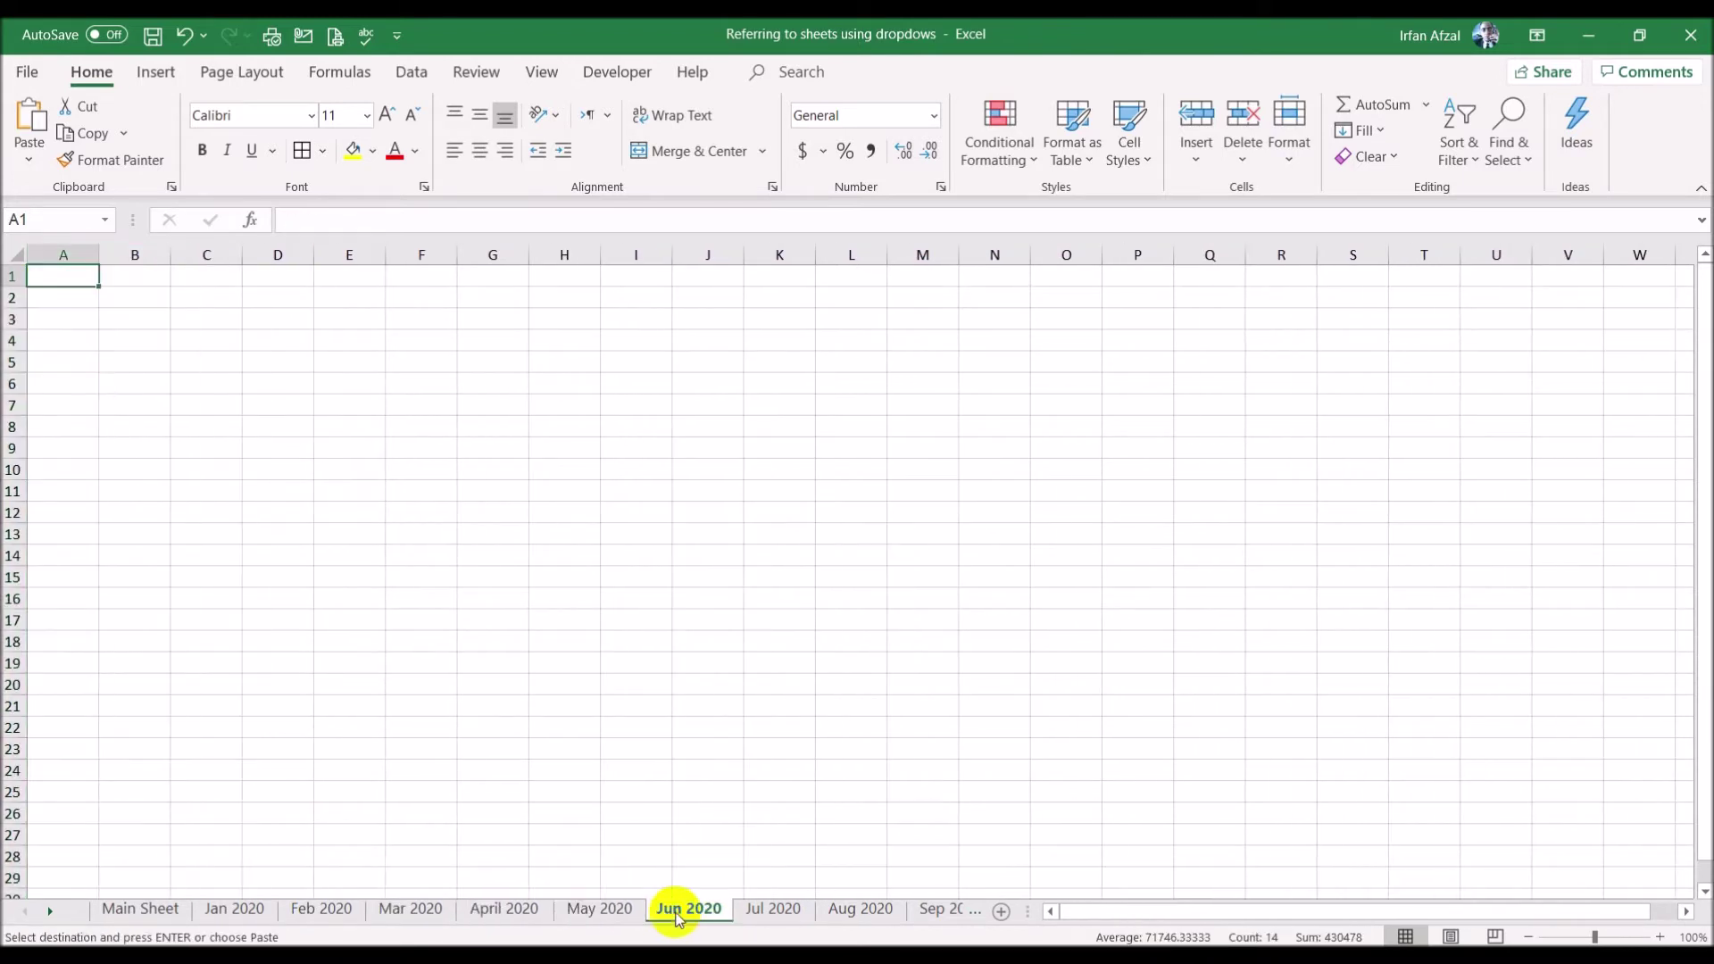
{"action": "key", "text": "ctrl+v"}
{"action": "key", "text": "ctrl+v"}
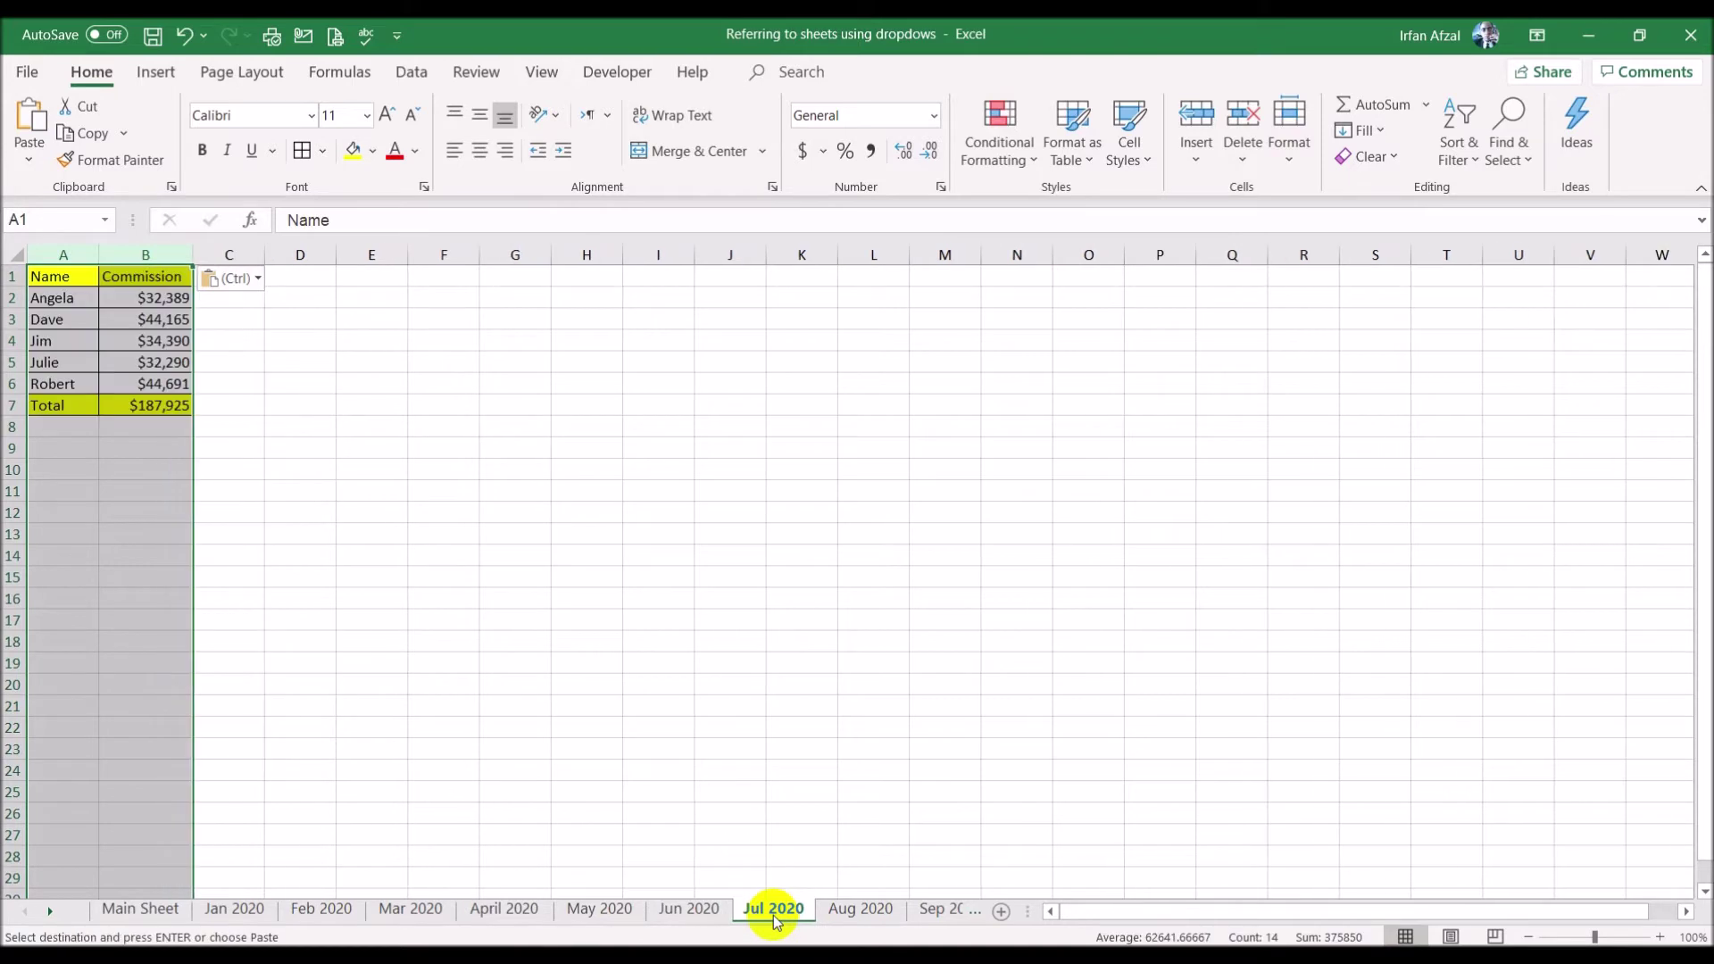
- Paste the copied columns A:B into Aug 2020, Sep 2020, Oct 2020, Nov 2020 and Dec 2020 starting at cell A1
{"action": "left_click", "coordinate": [861, 909]}
{"action": "key", "text": "ctrl+v"}
{"action": "left_click", "coordinate": [937, 908]}
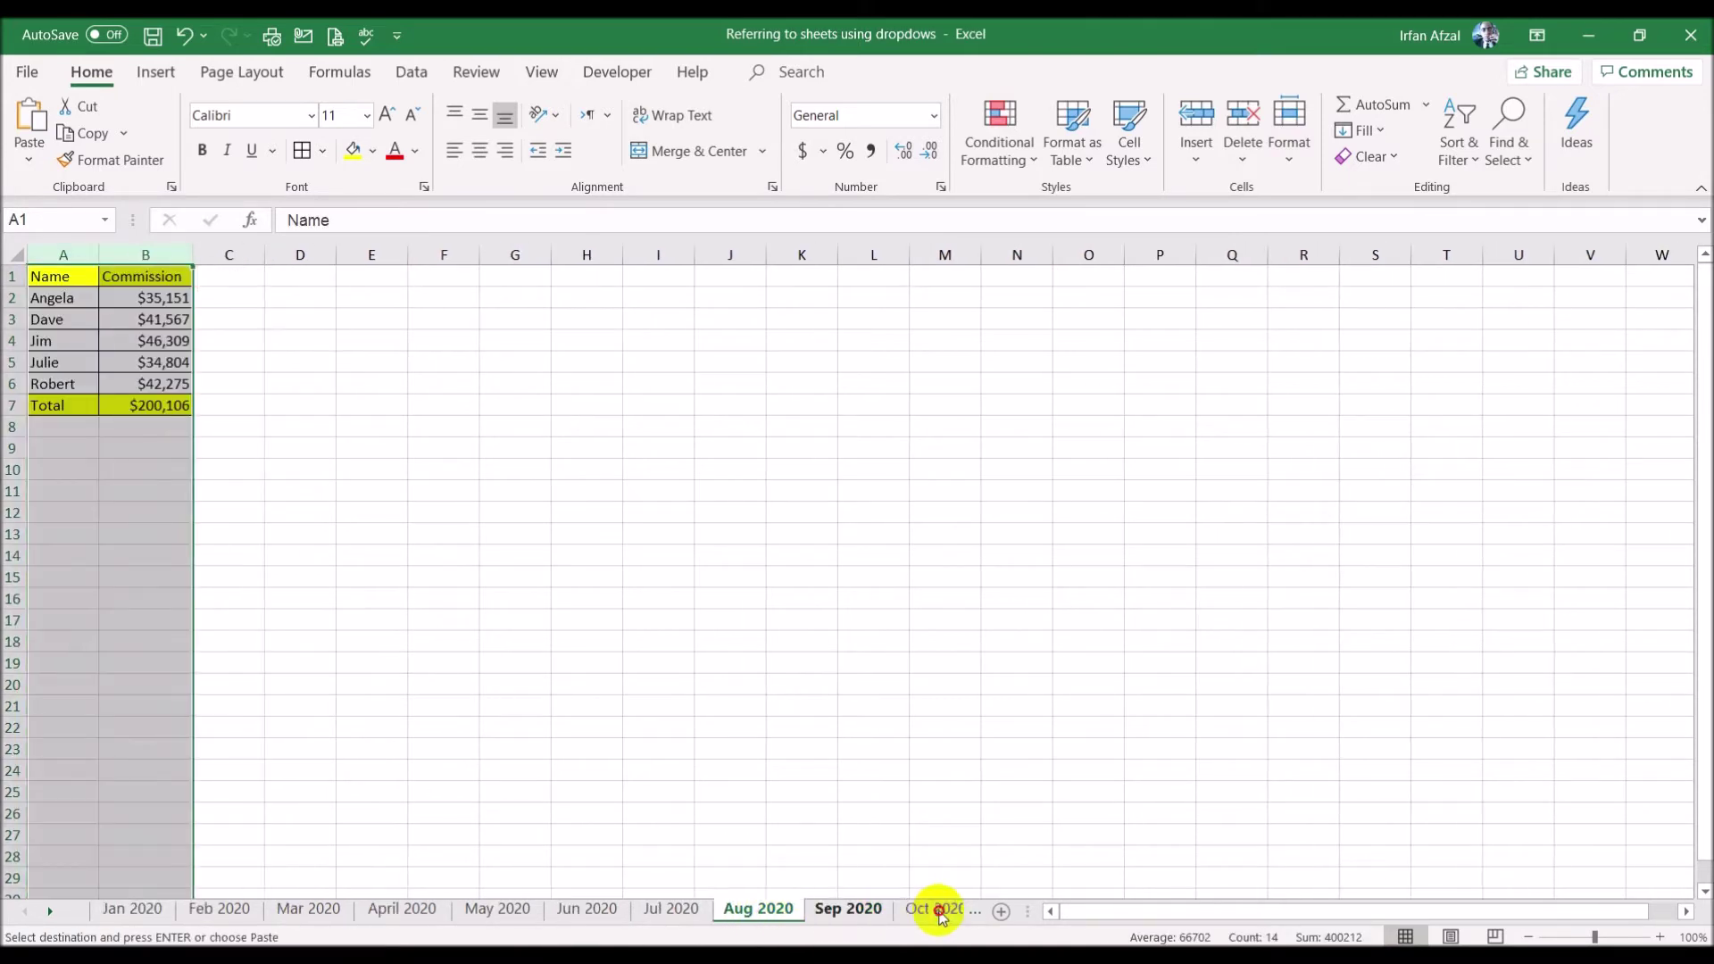
{"action": "key", "text": "ctrl+v"}
{"action": "left_click", "coordinate": [933, 909]}
{"action": "key", "text": "ctrl+v"}
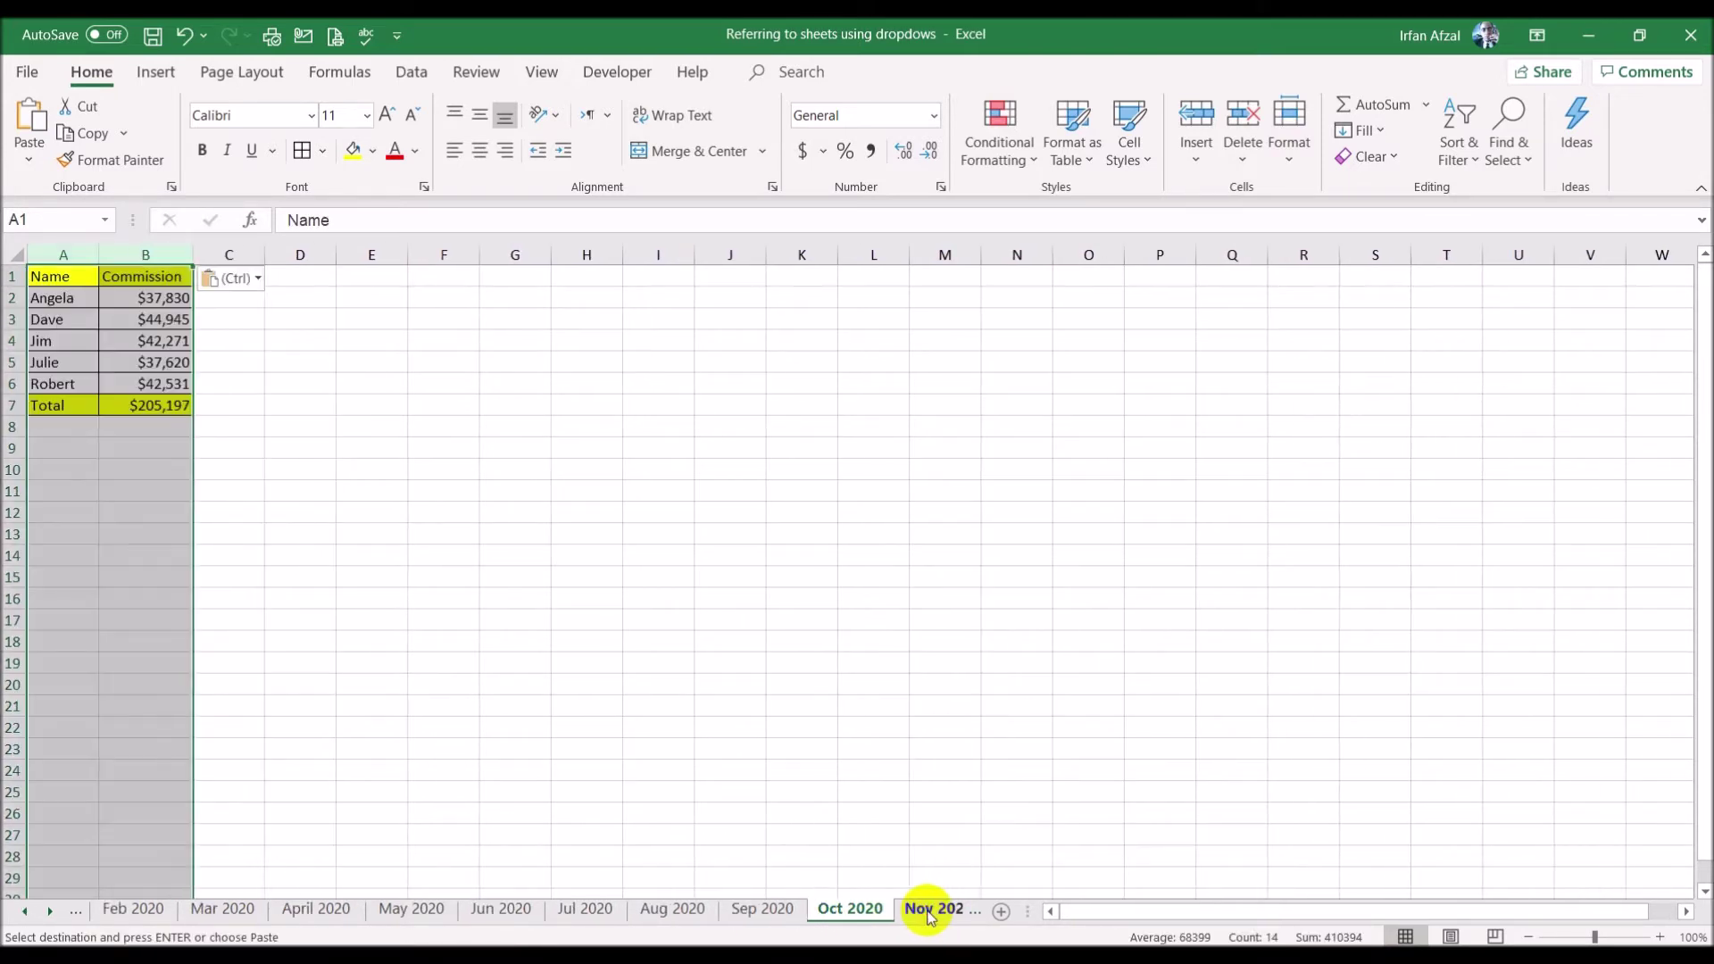
{"action": "left_click", "coordinate": [933, 909]}
{"action": "key", "text": "ctrl+v"}
{"action": "left_click", "coordinate": [930, 909]}
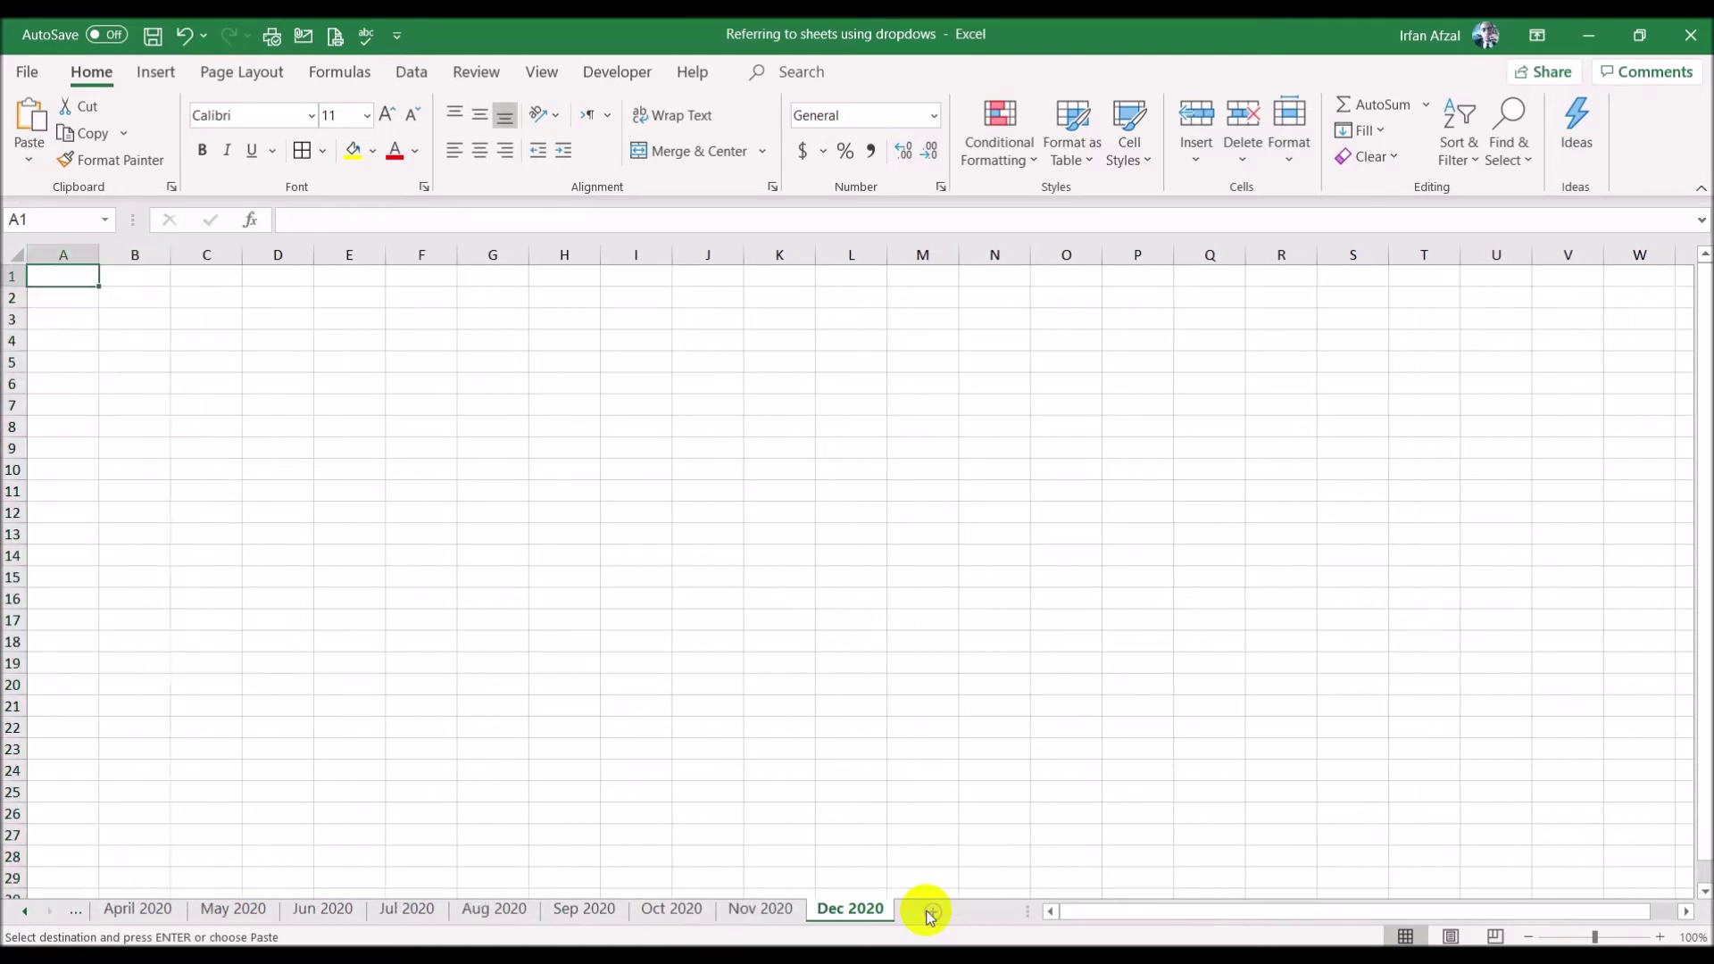
{"action": "key", "text": "ctrl+v"}
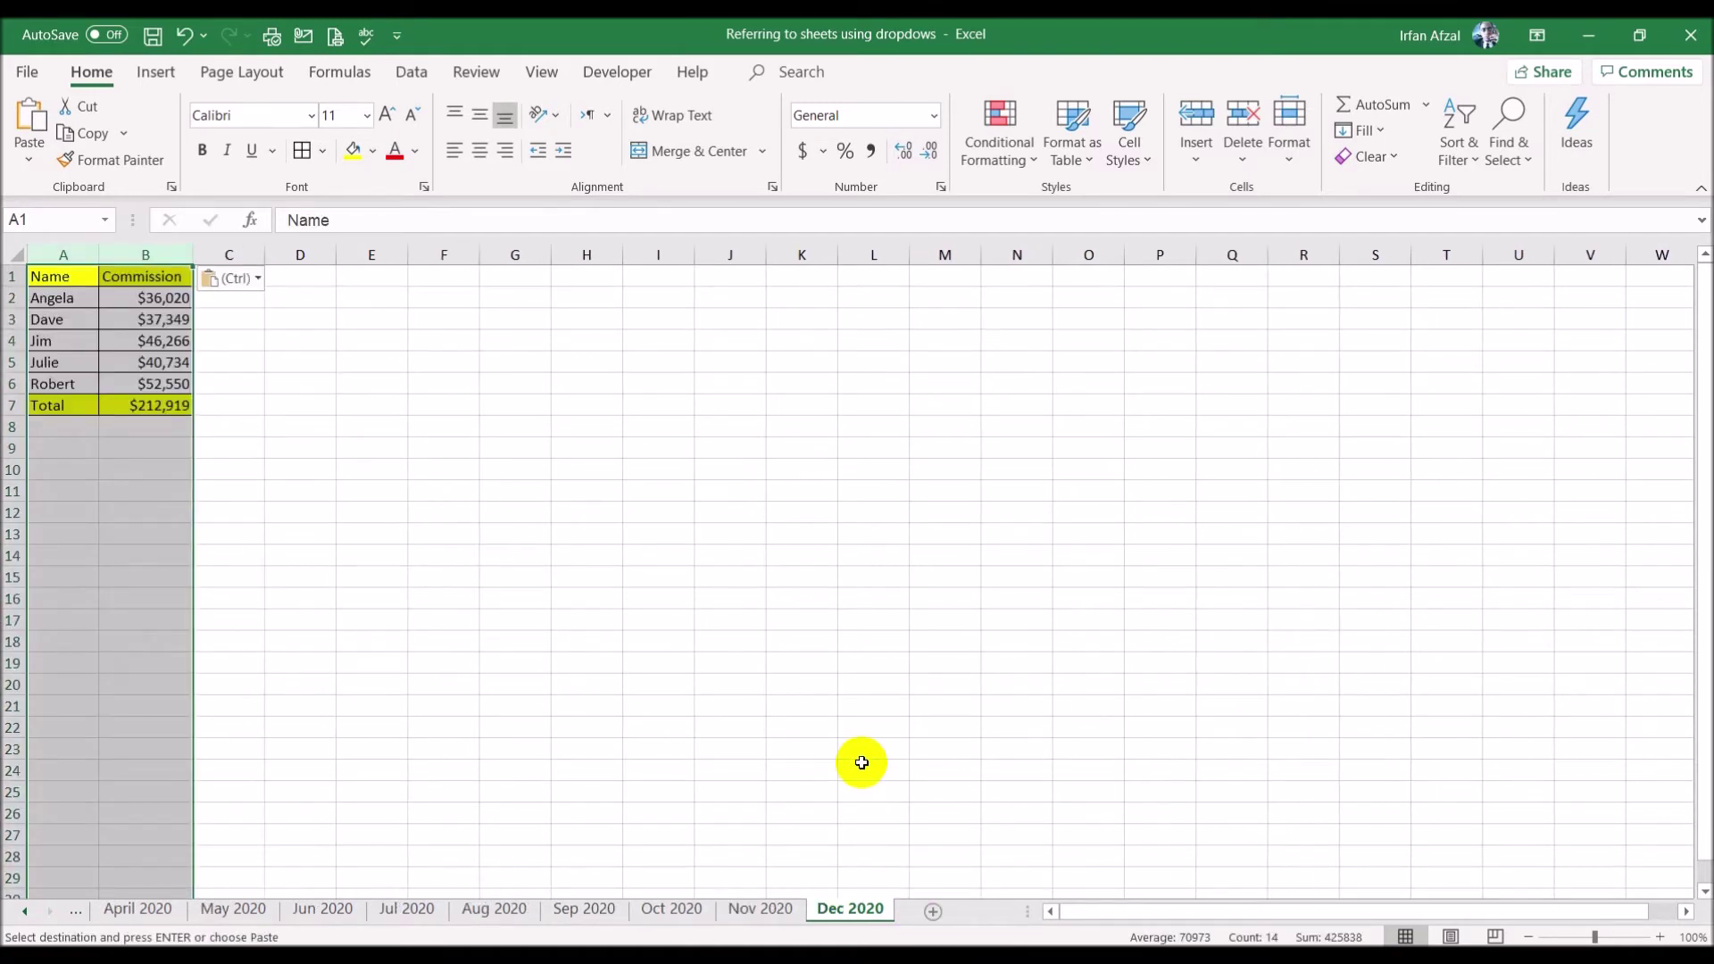
- Return to Jan 2020 and replace the formulas in columns A:B with their values by pasting the copied columns in place as values
{"action": "left_click", "coordinate": [28, 911]}
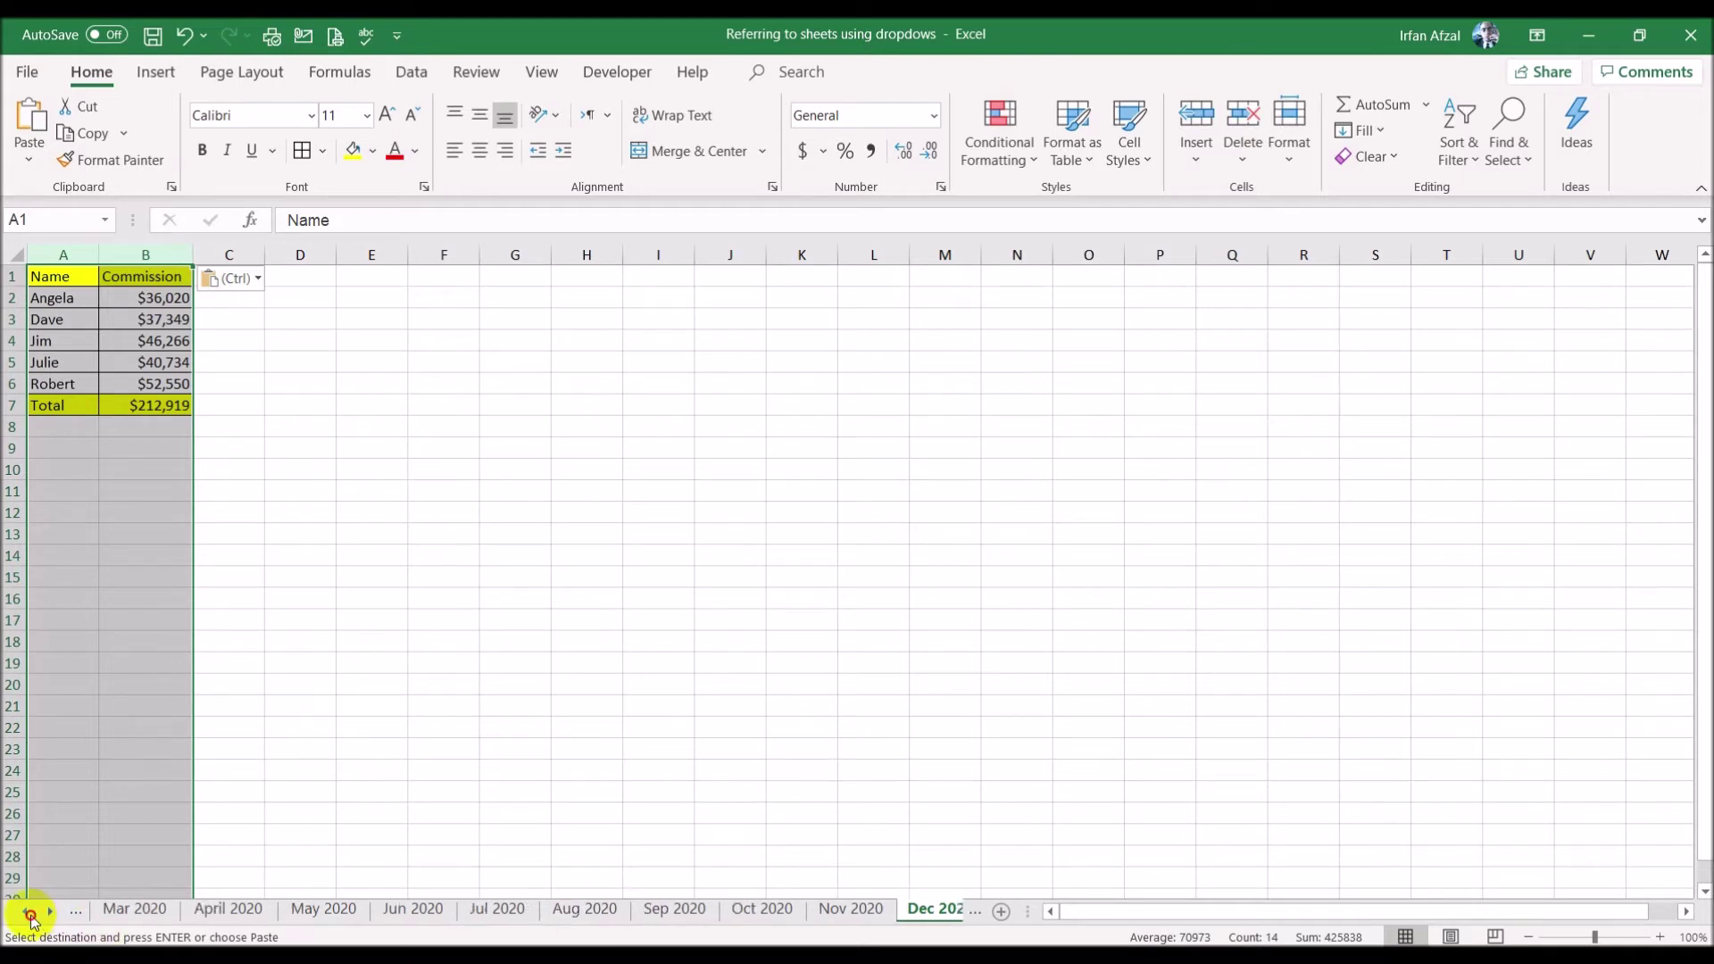
{"action": "left_click", "coordinate": [27, 911]}
{"action": "left_click", "coordinate": [28, 912]}
{"action": "left_click", "coordinate": [208, 911]}
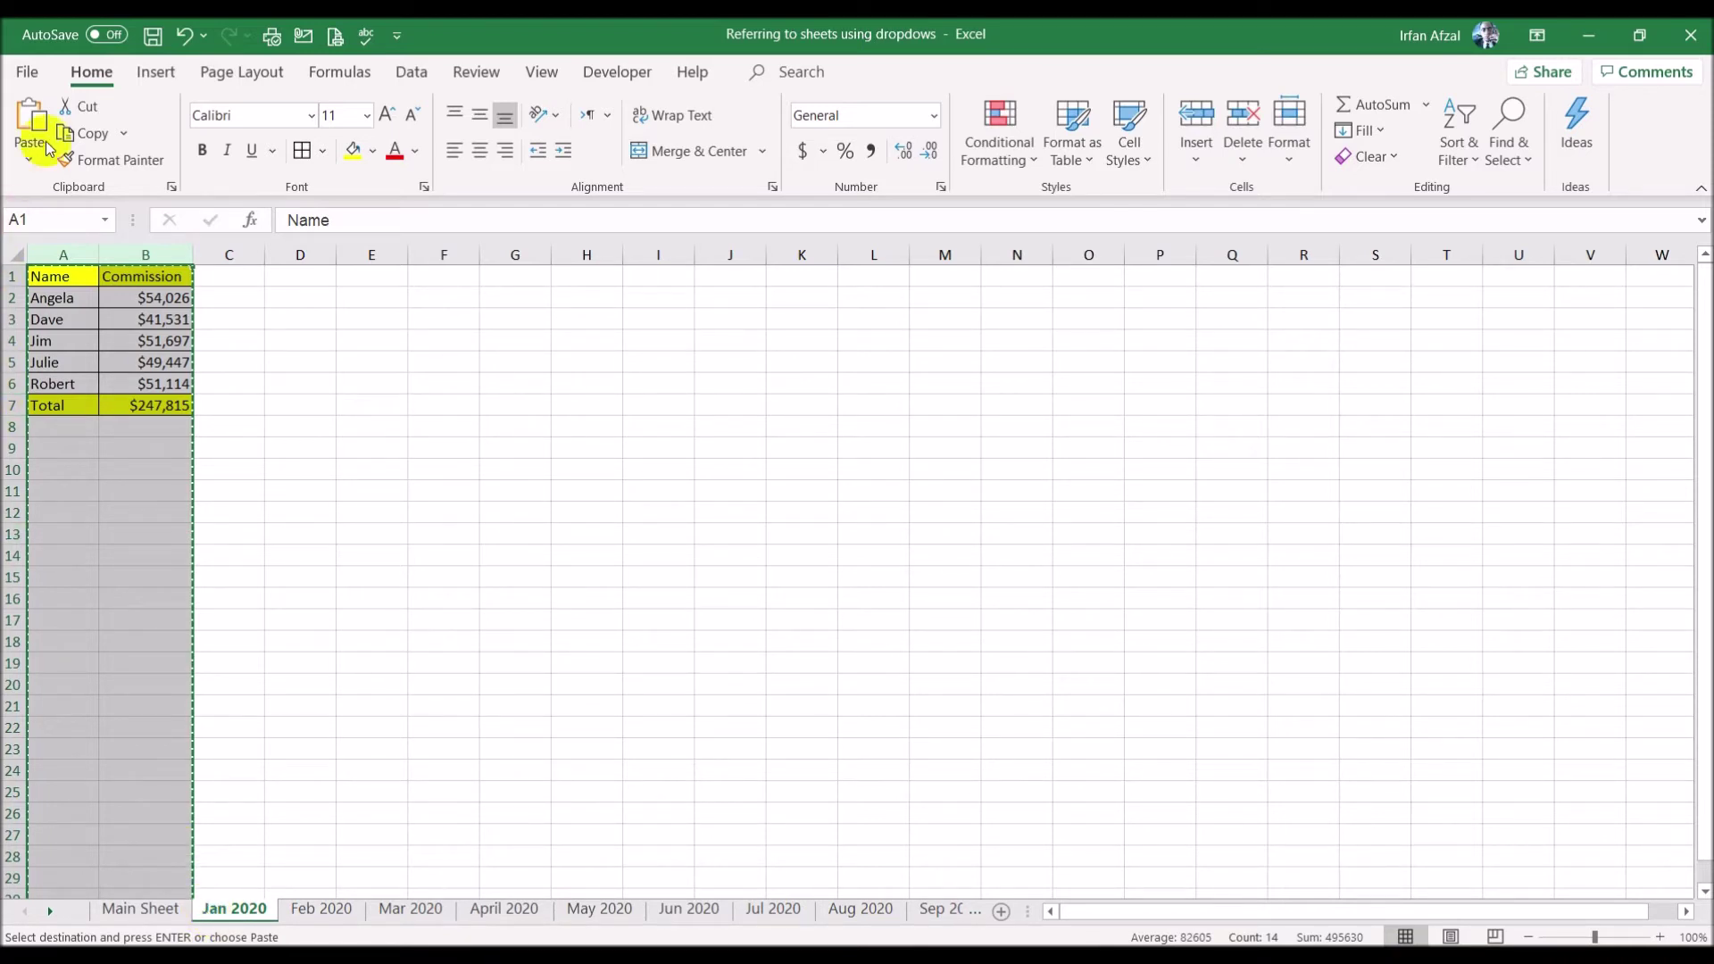
{"action": "left_click", "coordinate": [28, 161]}
{"action": "left_click", "coordinate": [26, 330]}
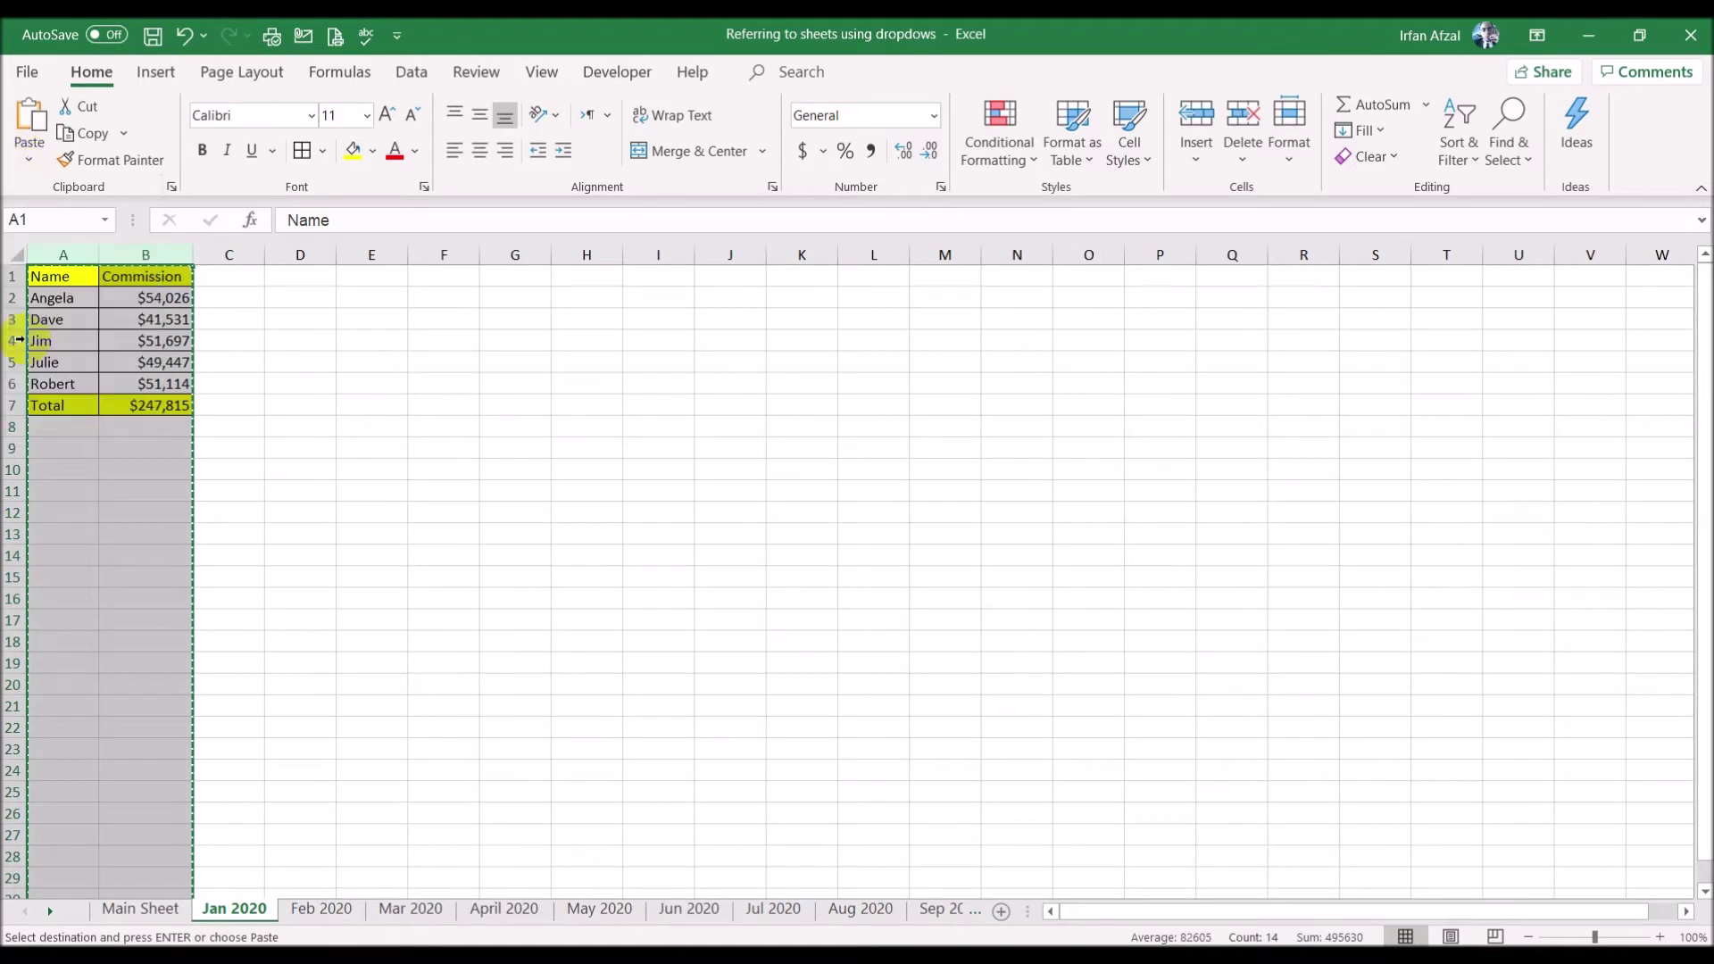
- Copy columns A:B of Feb 2020 and of Mar 2020 and paste each in place as values only
{"action": "left_click", "coordinate": [328, 909]}
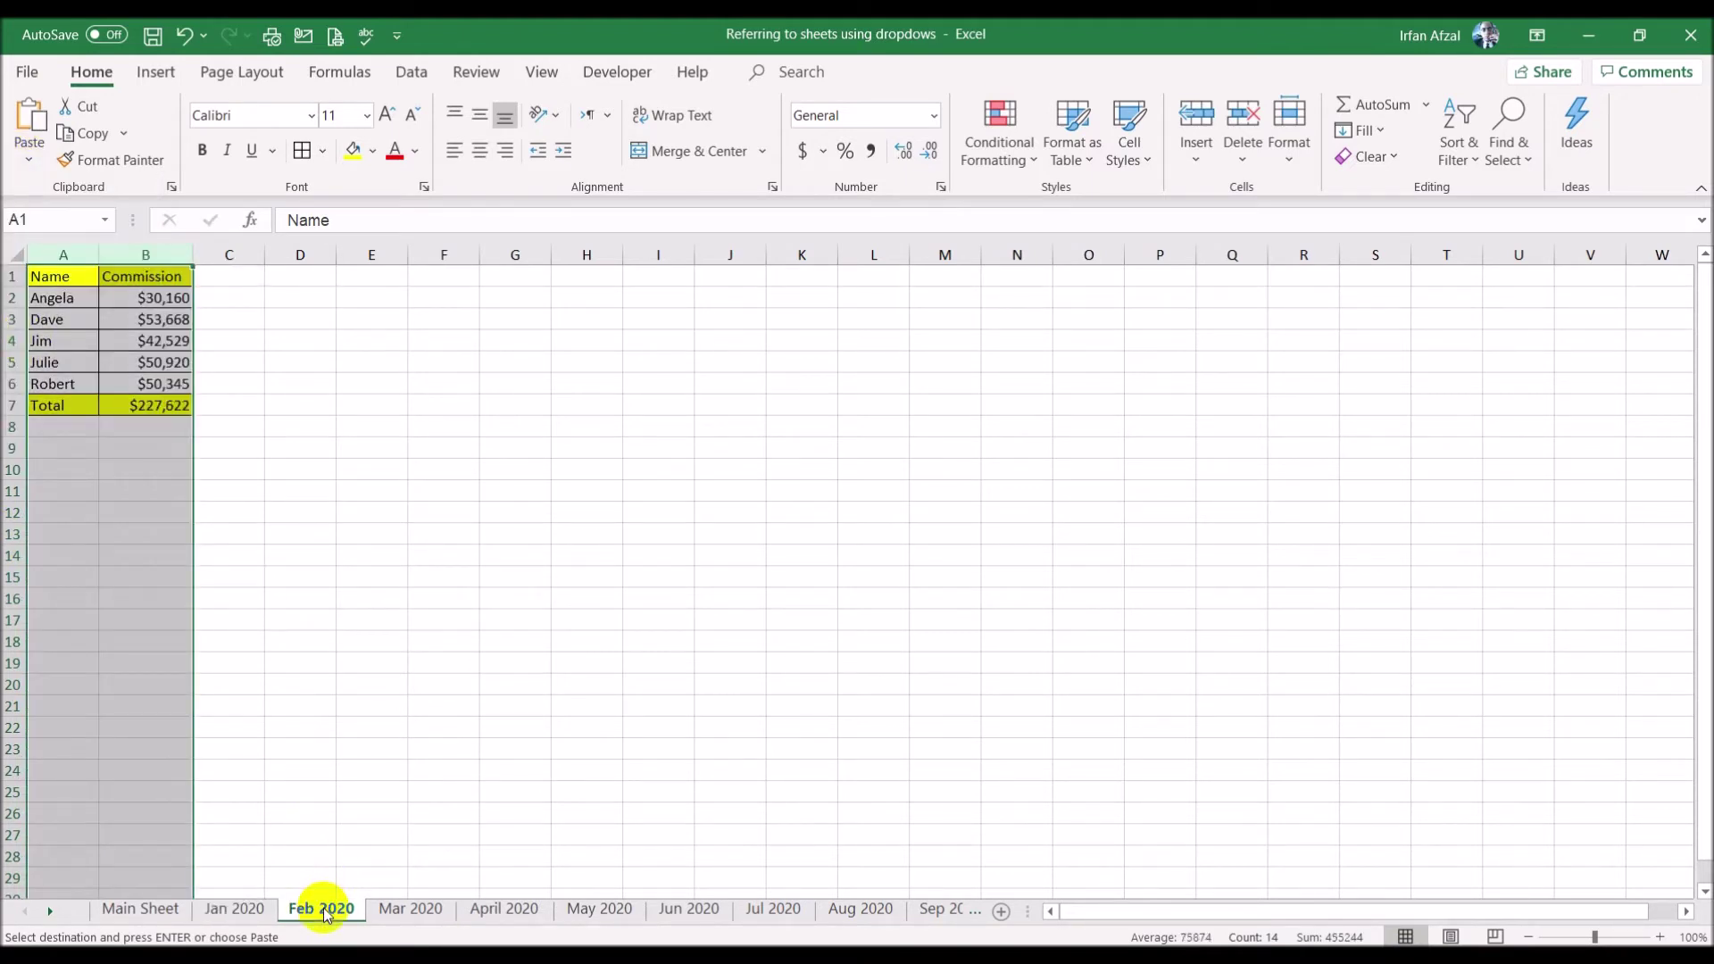
{"action": "key", "text": "ctrl+c"}
{"action": "left_click", "coordinate": [27, 161]}
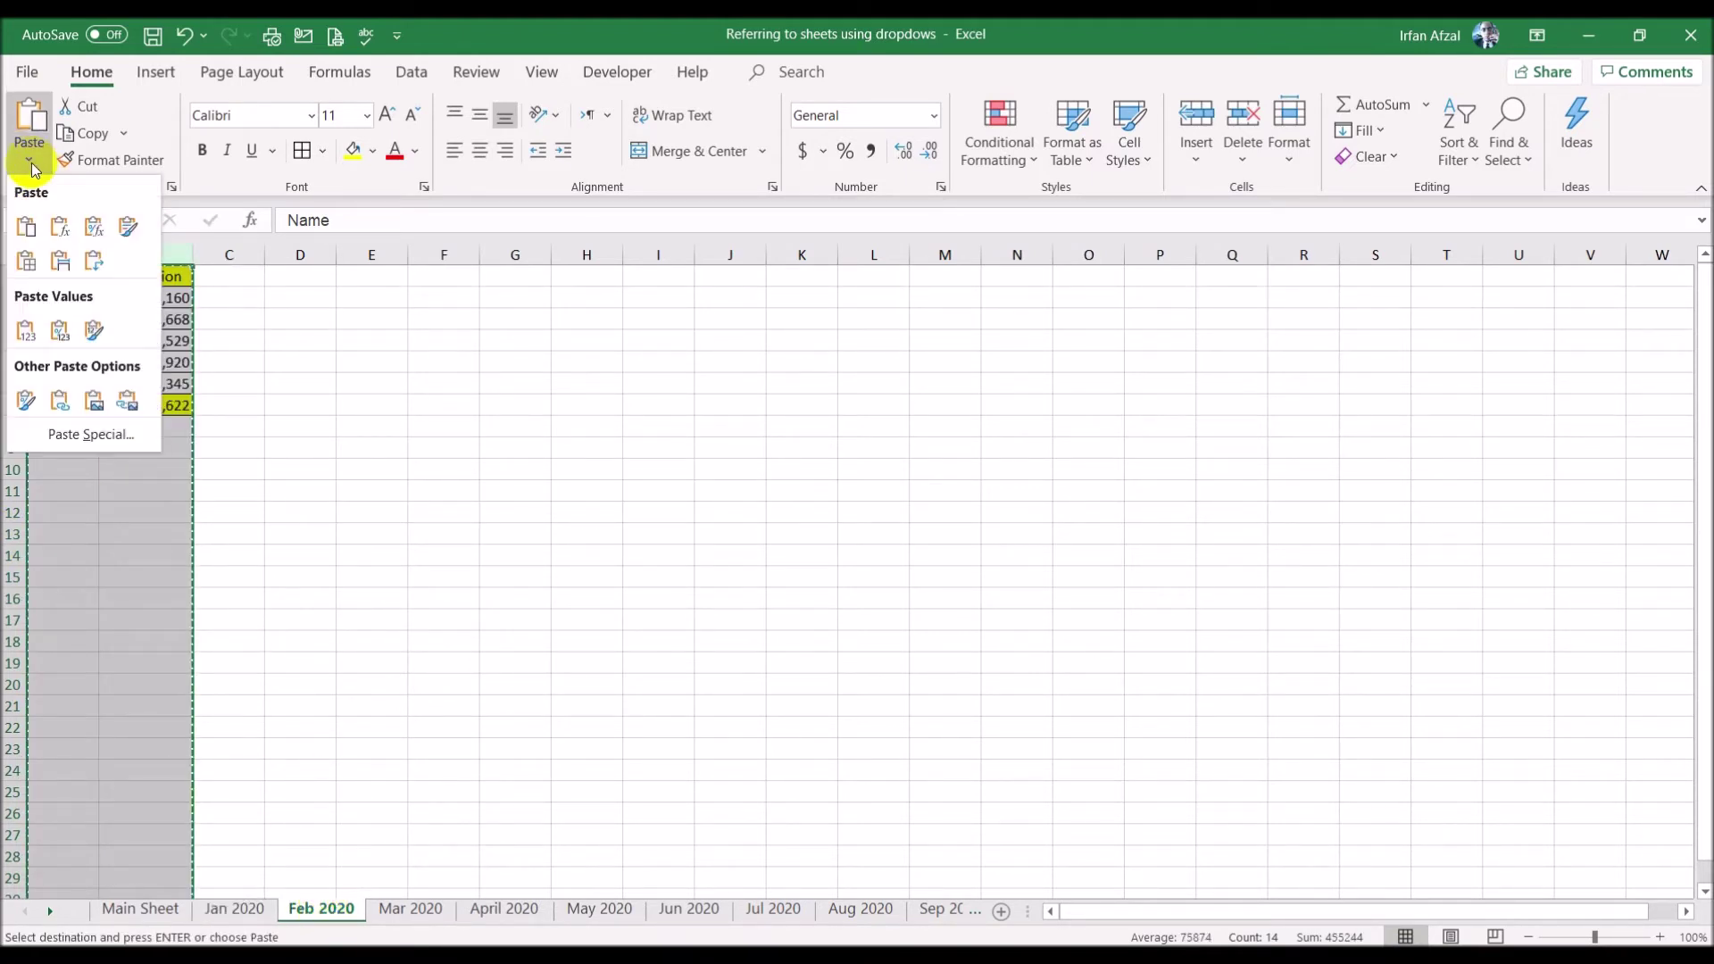
{"action": "left_click", "coordinate": [22, 332]}
{"action": "left_click", "coordinate": [410, 909]}
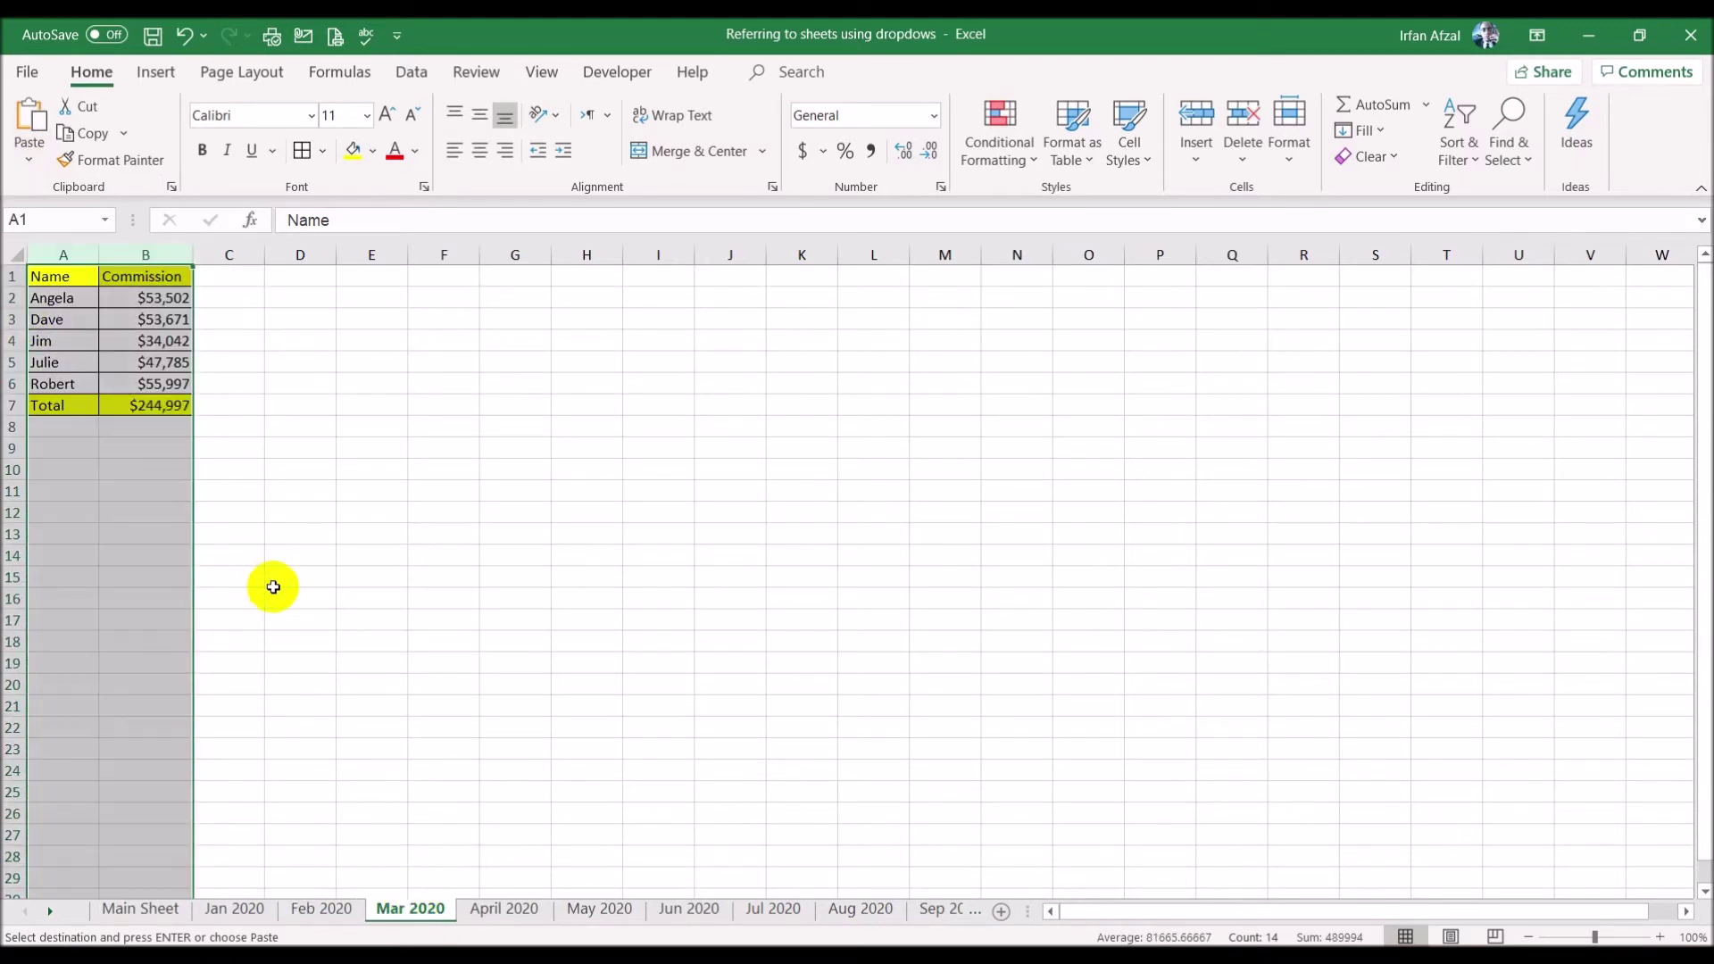
{"action": "key", "text": "ctrl+c"}
{"action": "left_click", "coordinate": [28, 161]}
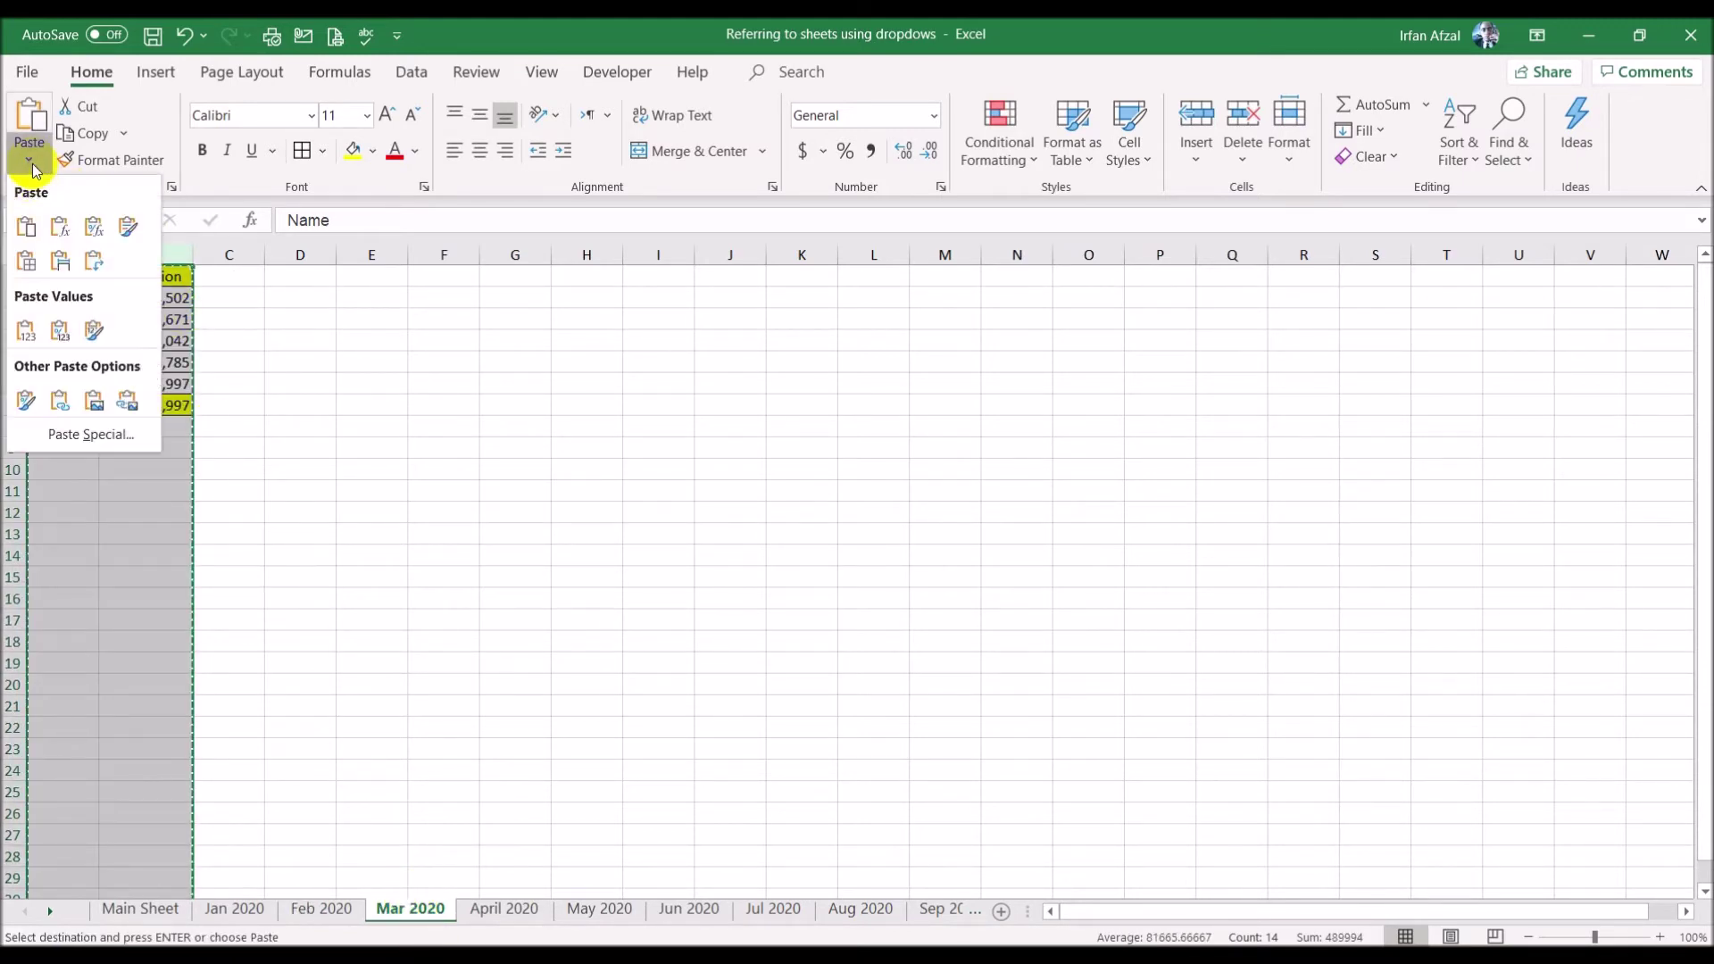
{"action": "left_click", "coordinate": [34, 329]}
- Convert columns A:B of April 2020 and May 2020 to fixed values by copying and pasting values in place
{"action": "left_click", "coordinate": [506, 909]}
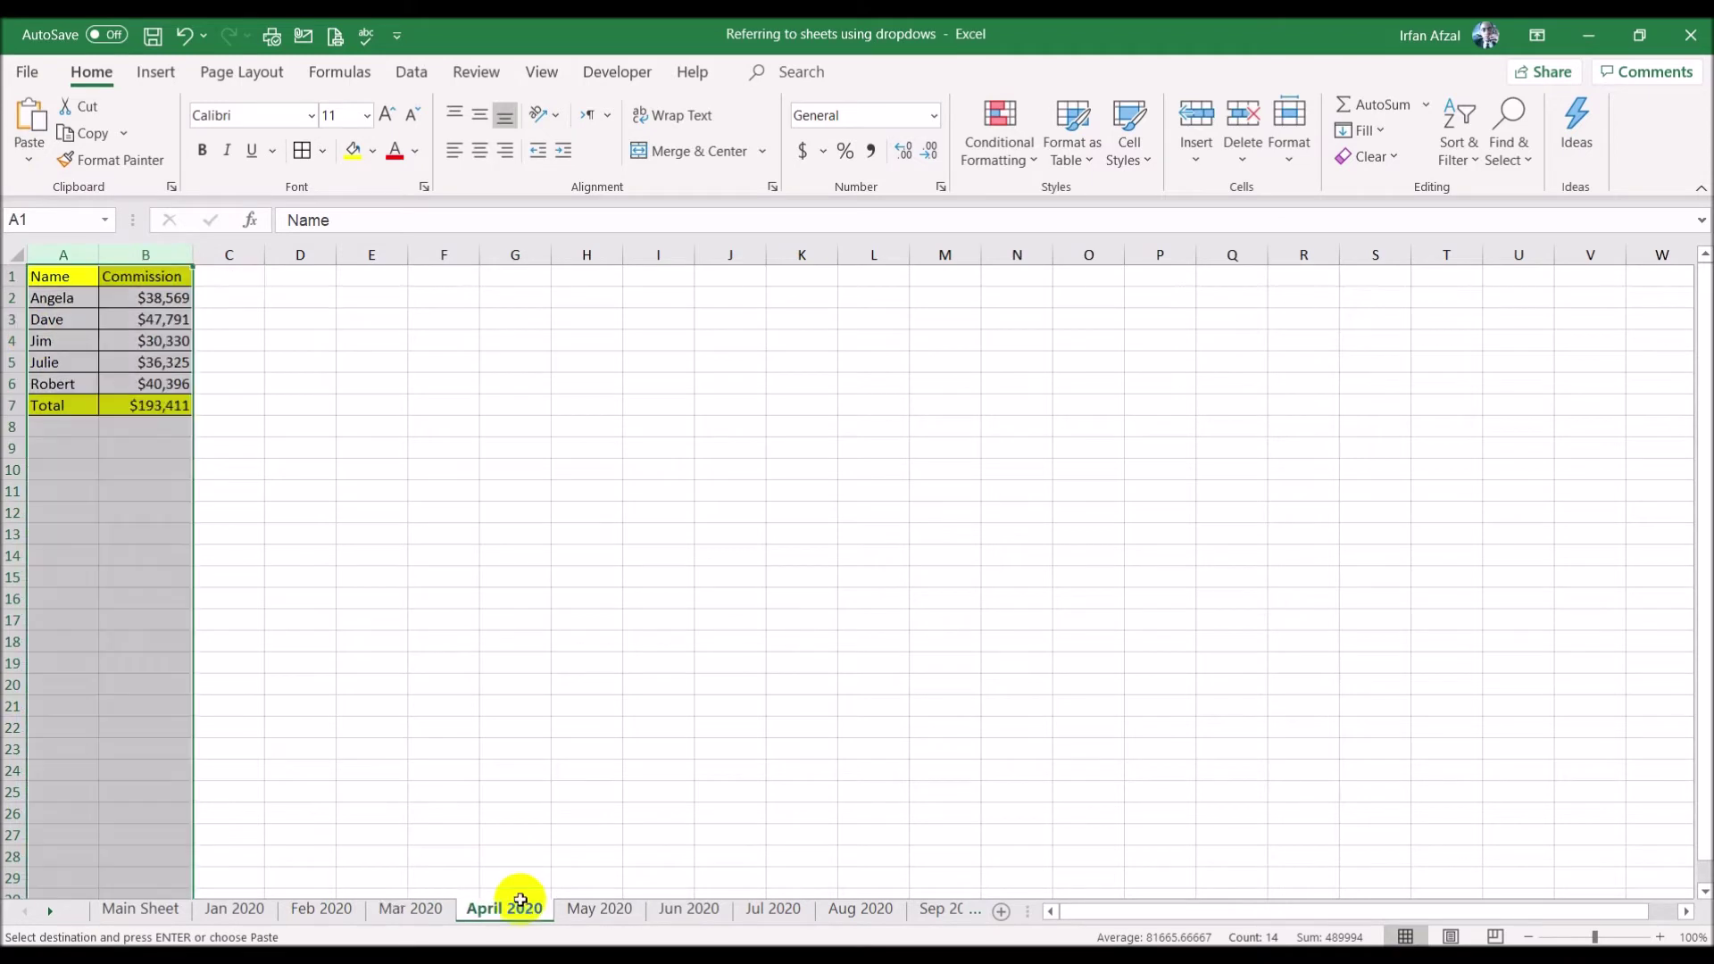
{"action": "key", "text": "ctrl+c"}
{"action": "left_click", "coordinate": [27, 160]}
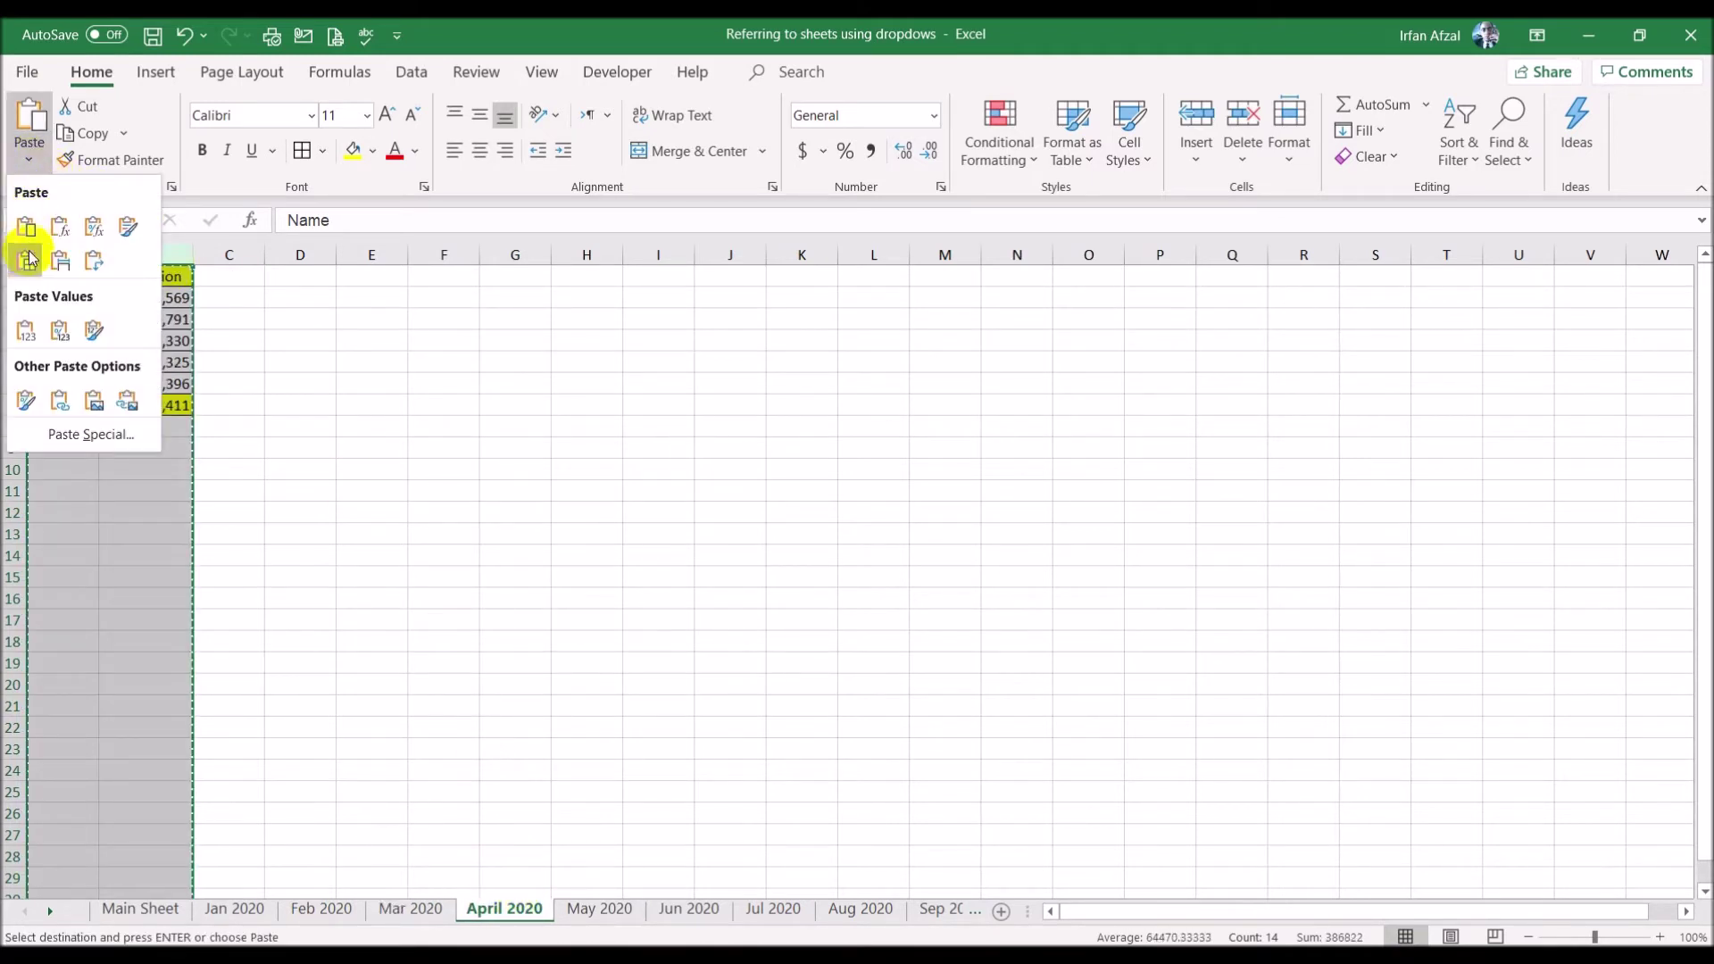
{"action": "left_click", "coordinate": [26, 328]}
{"action": "left_click", "coordinate": [599, 909]}
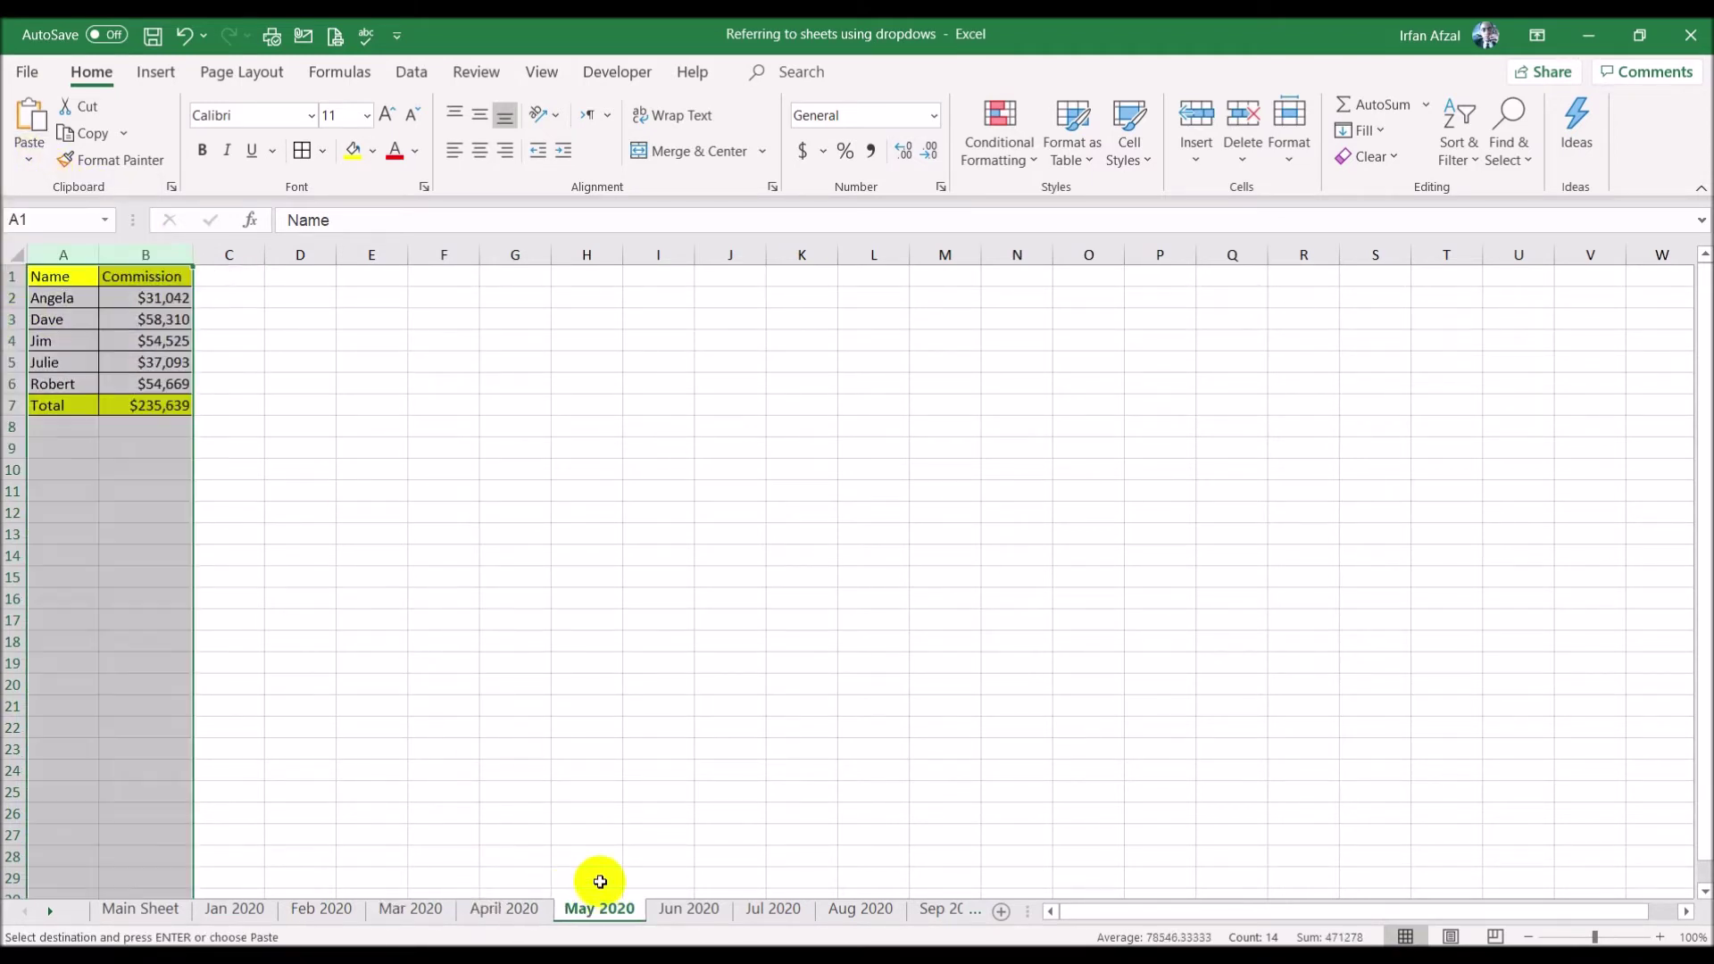
{"action": "left_click", "coordinate": [27, 160]}
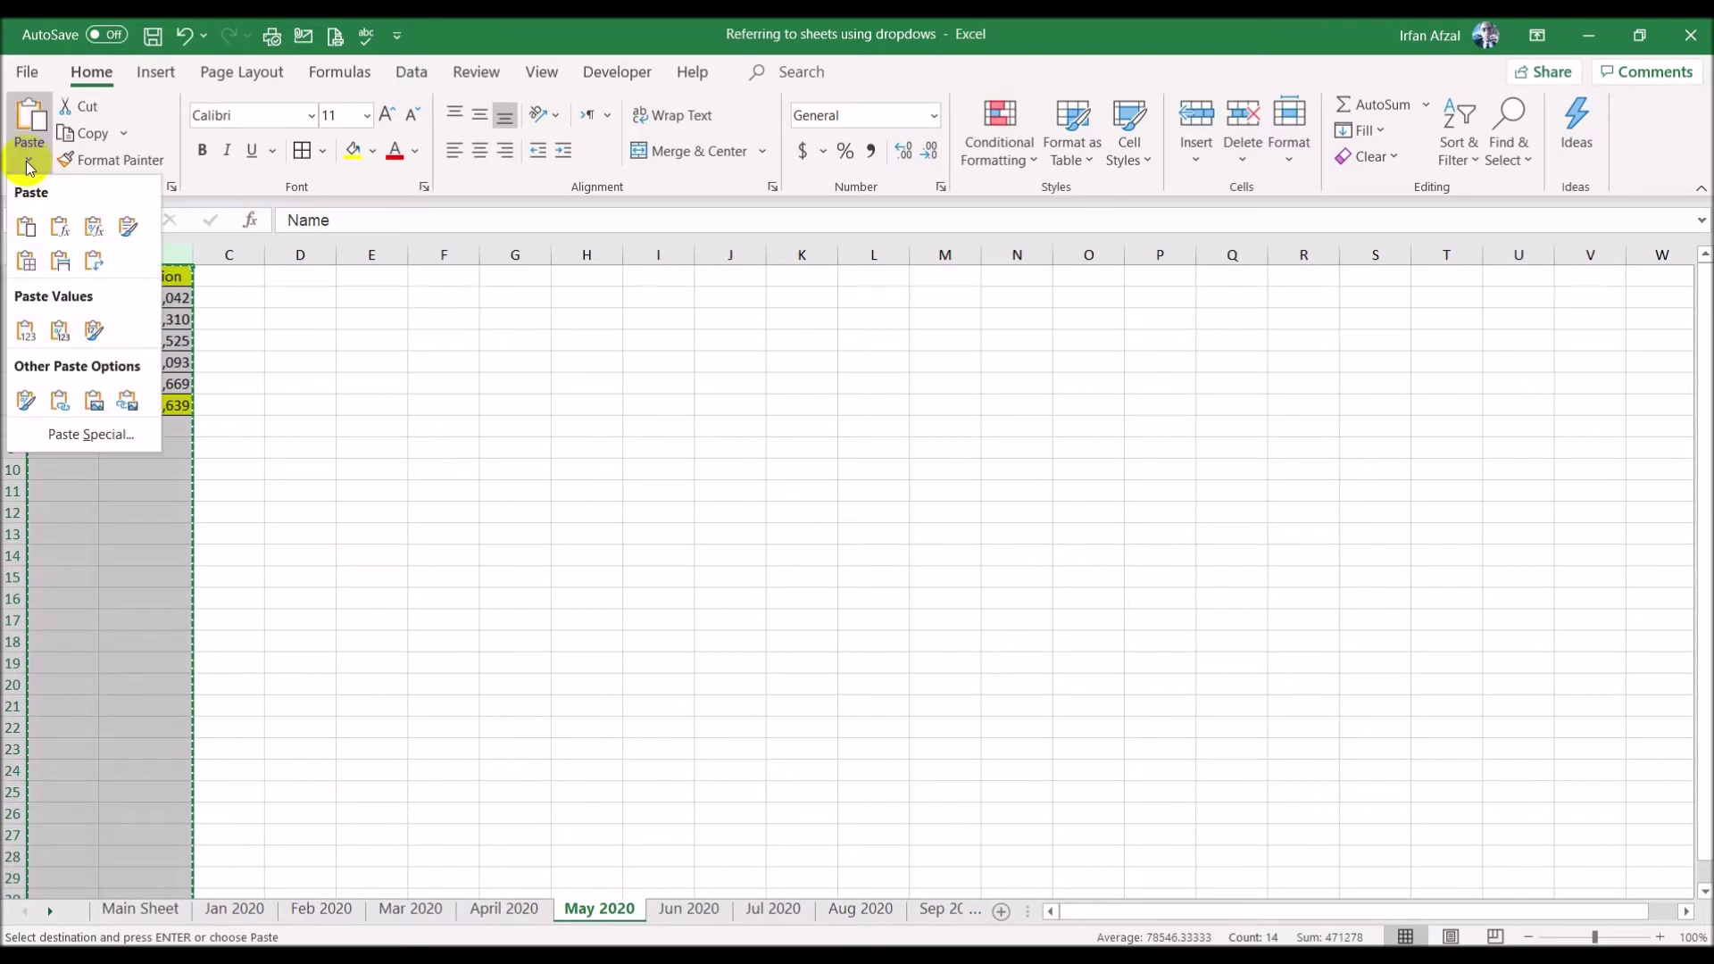
{"action": "left_click", "coordinate": [36, 328]}
- Convert columns A:B of Jun 2020 and Jul 2020 to fixed values by copying and pasting values in place
{"action": "left_click", "coordinate": [688, 908]}
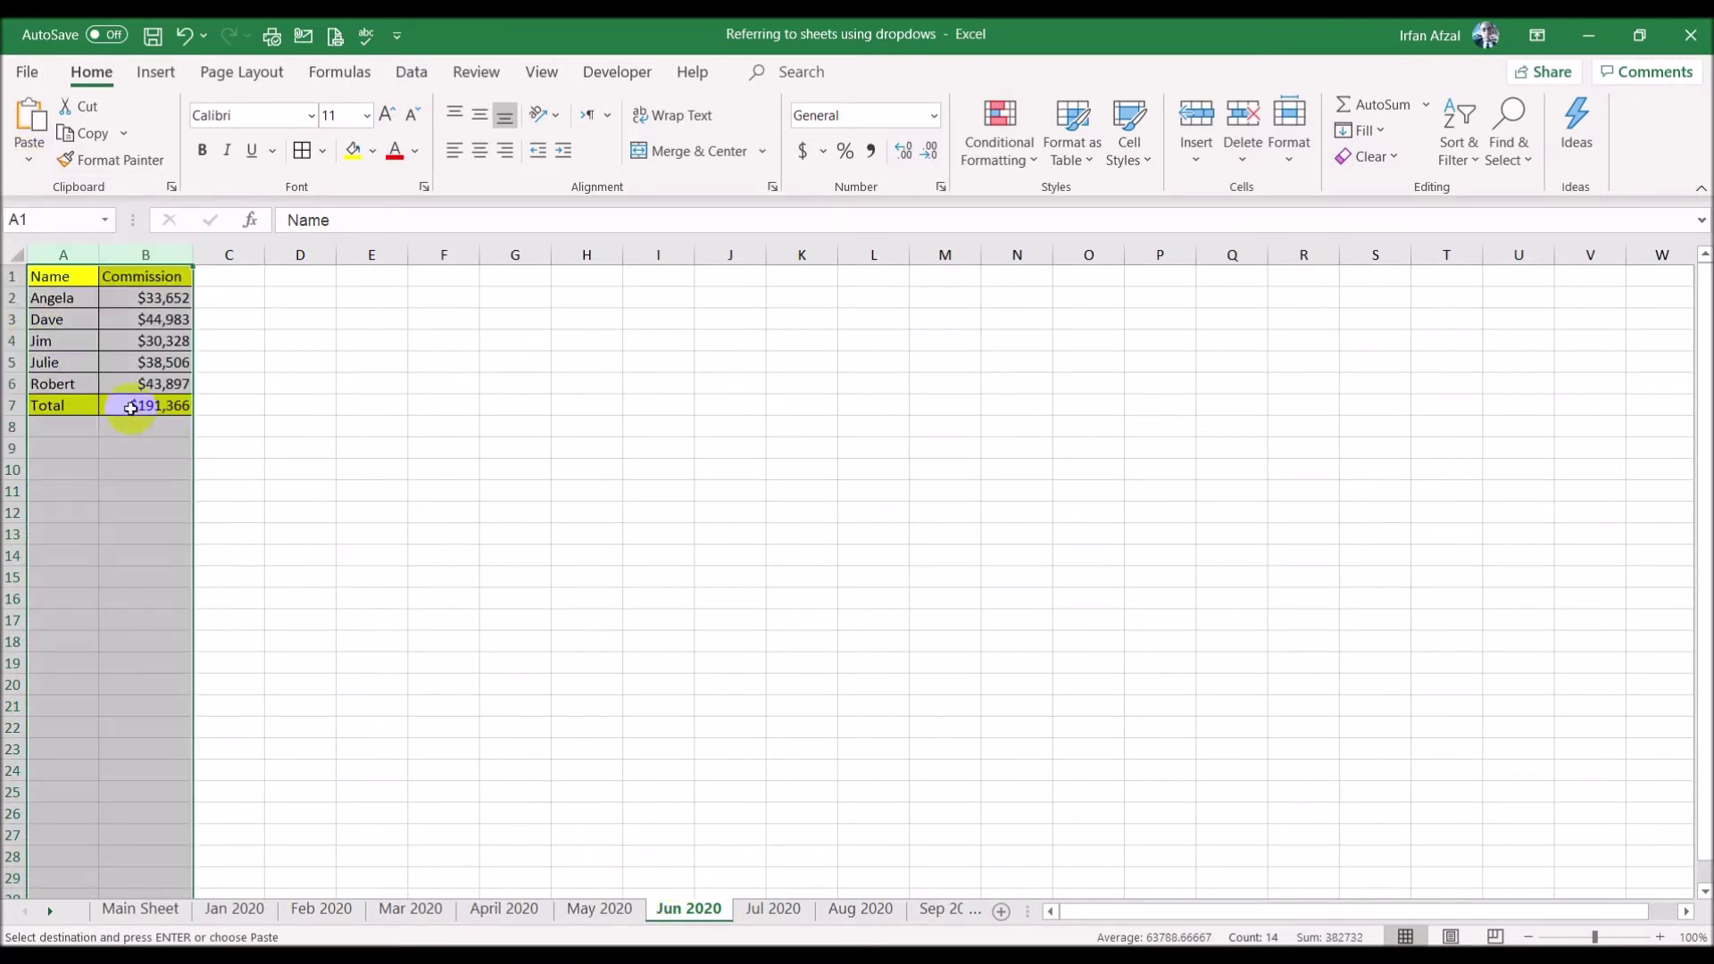
{"action": "left_click", "coordinate": [29, 163]}
{"action": "left_click", "coordinate": [25, 329]}
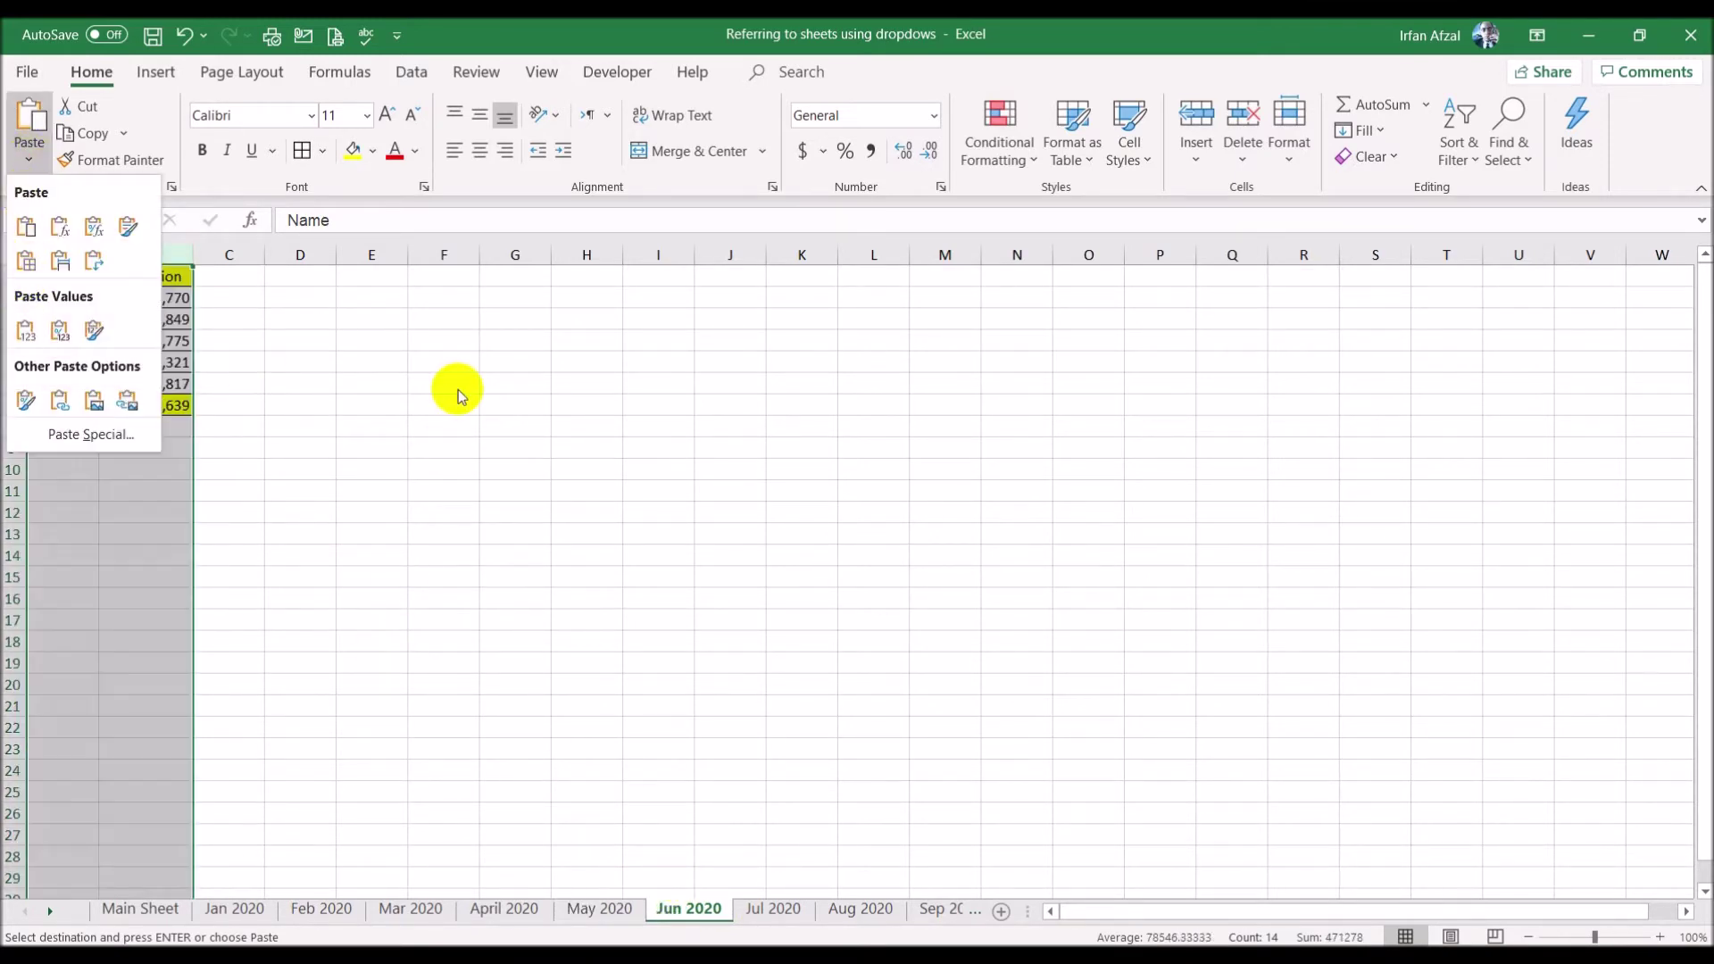
{"action": "left_click", "coordinate": [30, 160]}
{"action": "left_click", "coordinate": [27, 328]}
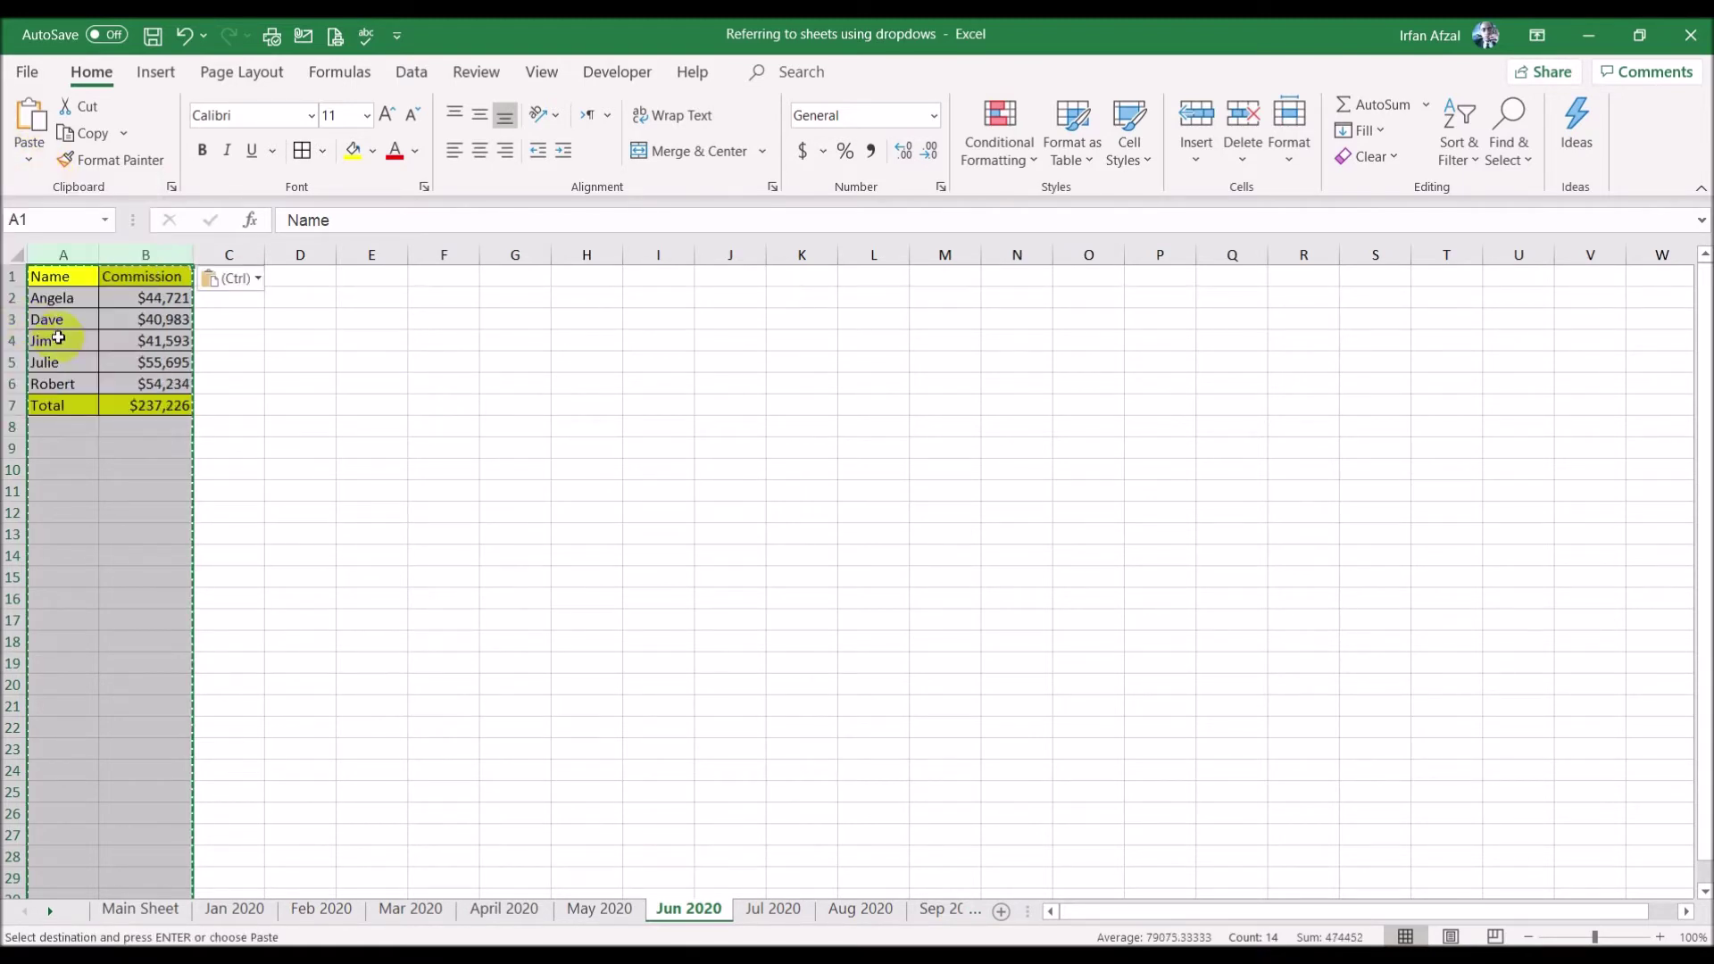
{"action": "left_click", "coordinate": [740, 919]}
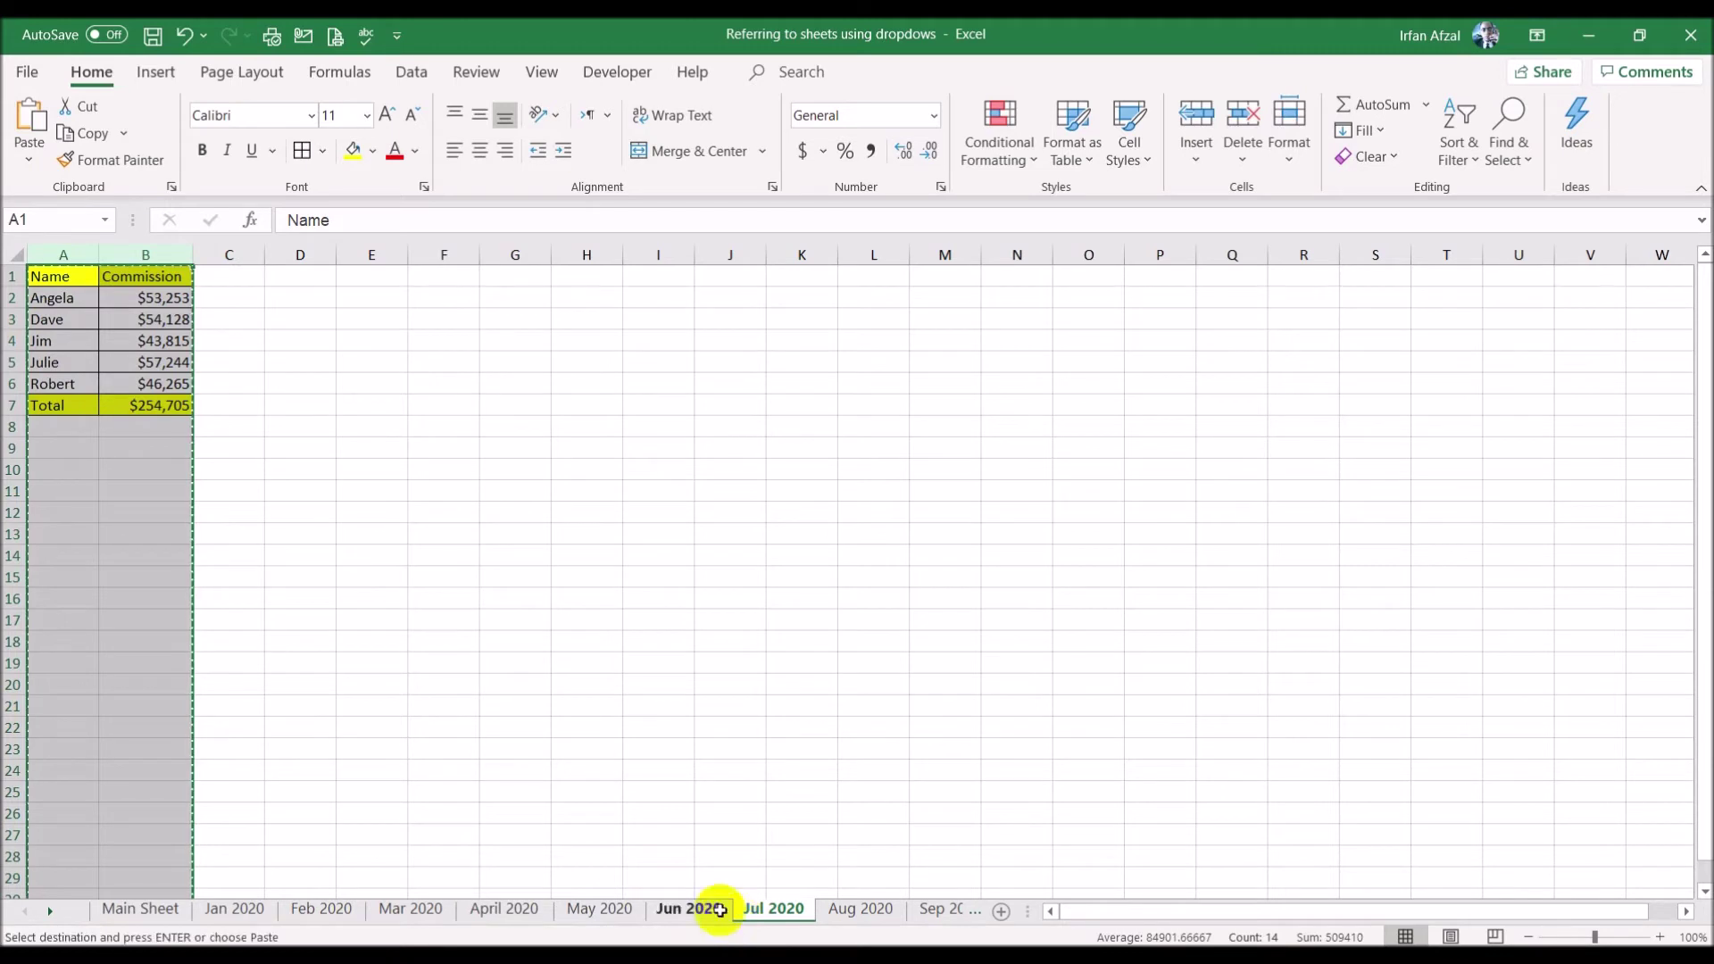
{"action": "left_click", "coordinate": [29, 159]}
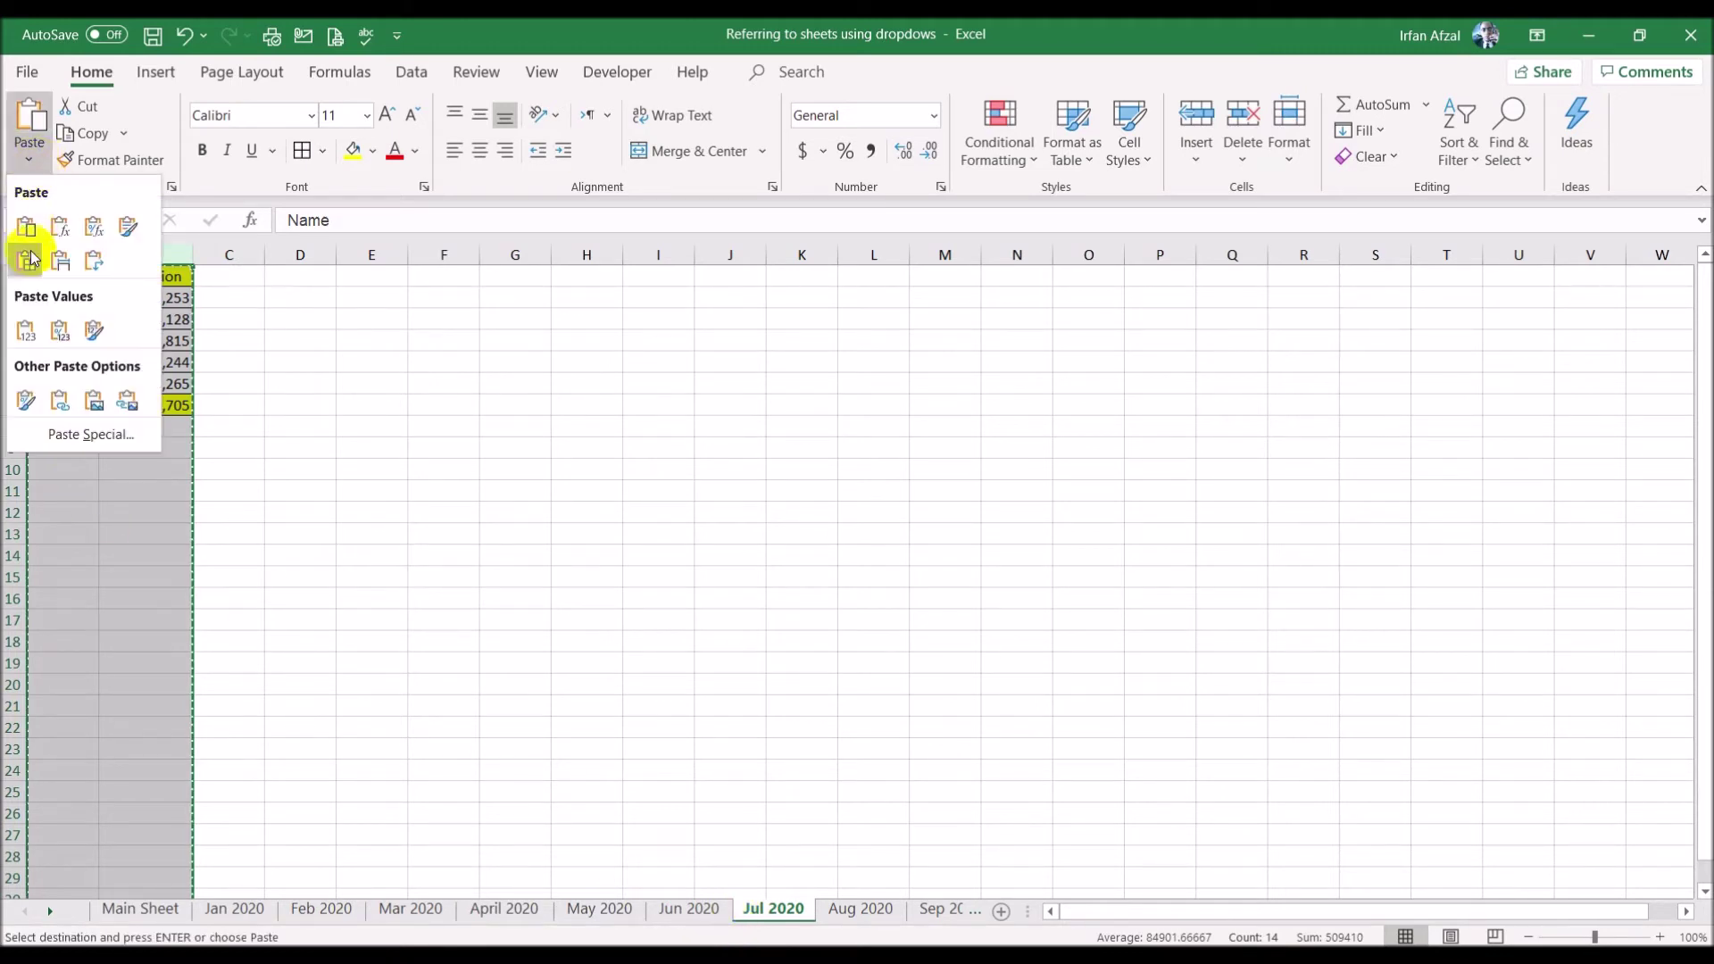
{"action": "left_click", "coordinate": [27, 329]}
- Convert columns A:B of Aug 2020 and Sep 2020 to fixed values by copying and pasting values in place
{"action": "left_click", "coordinate": [879, 909]}
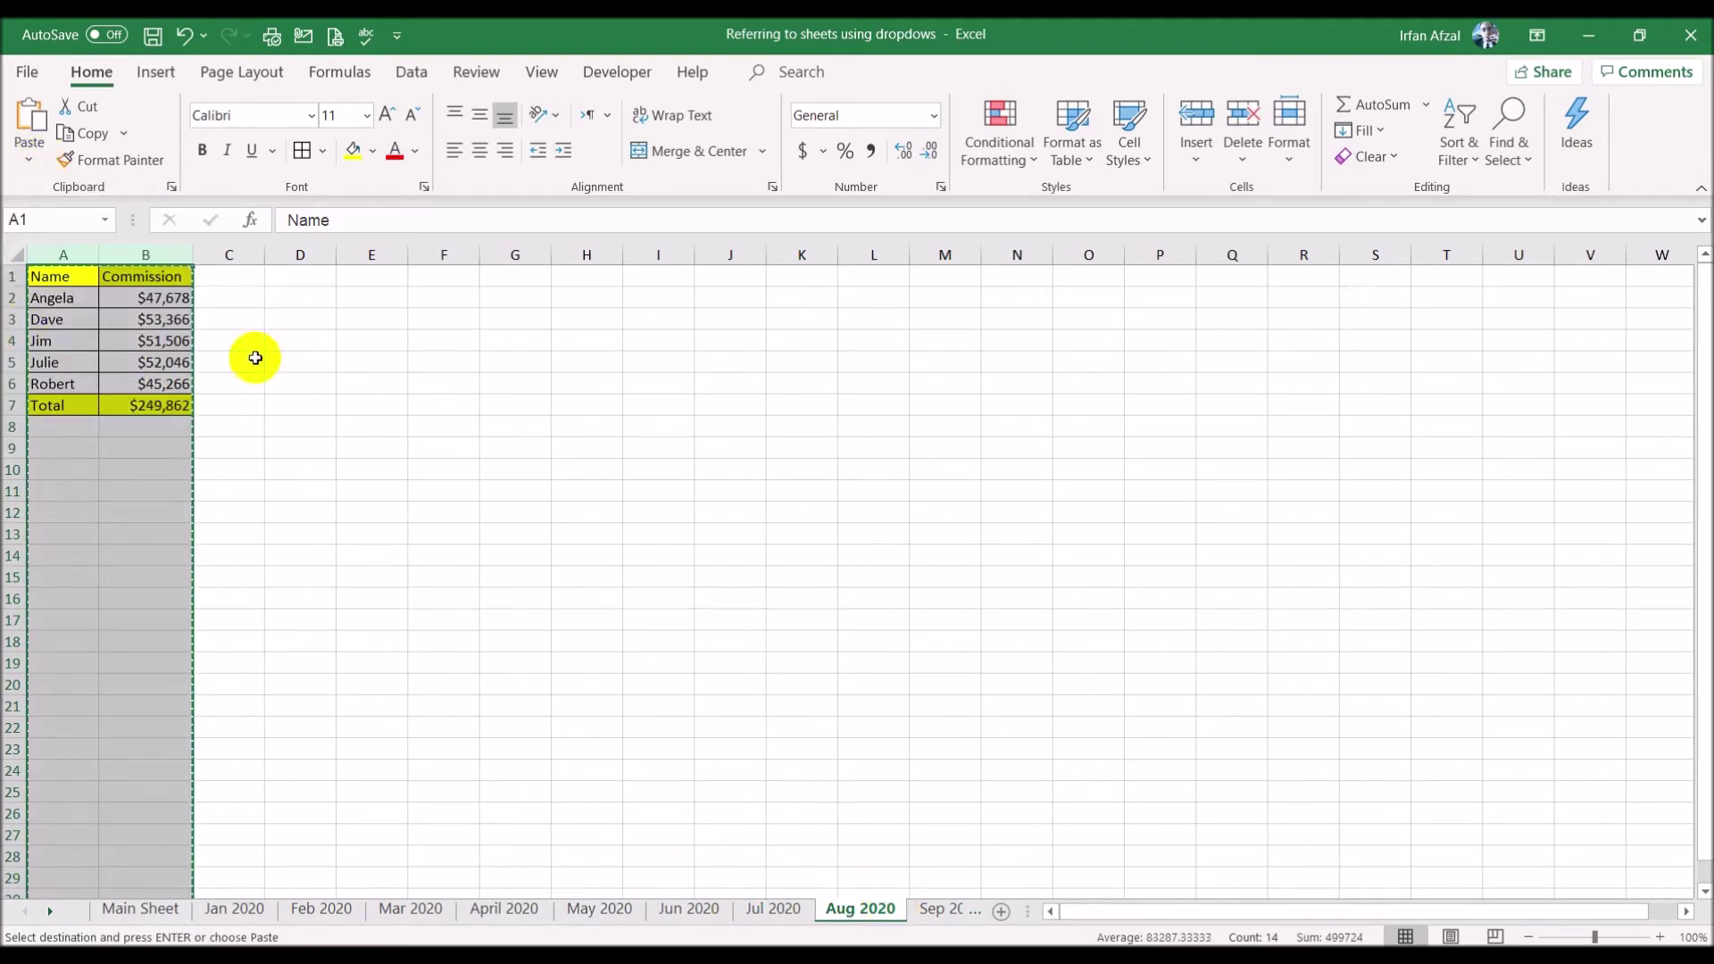
{"action": "left_click", "coordinate": [30, 159]}
{"action": "left_click", "coordinate": [26, 331]}
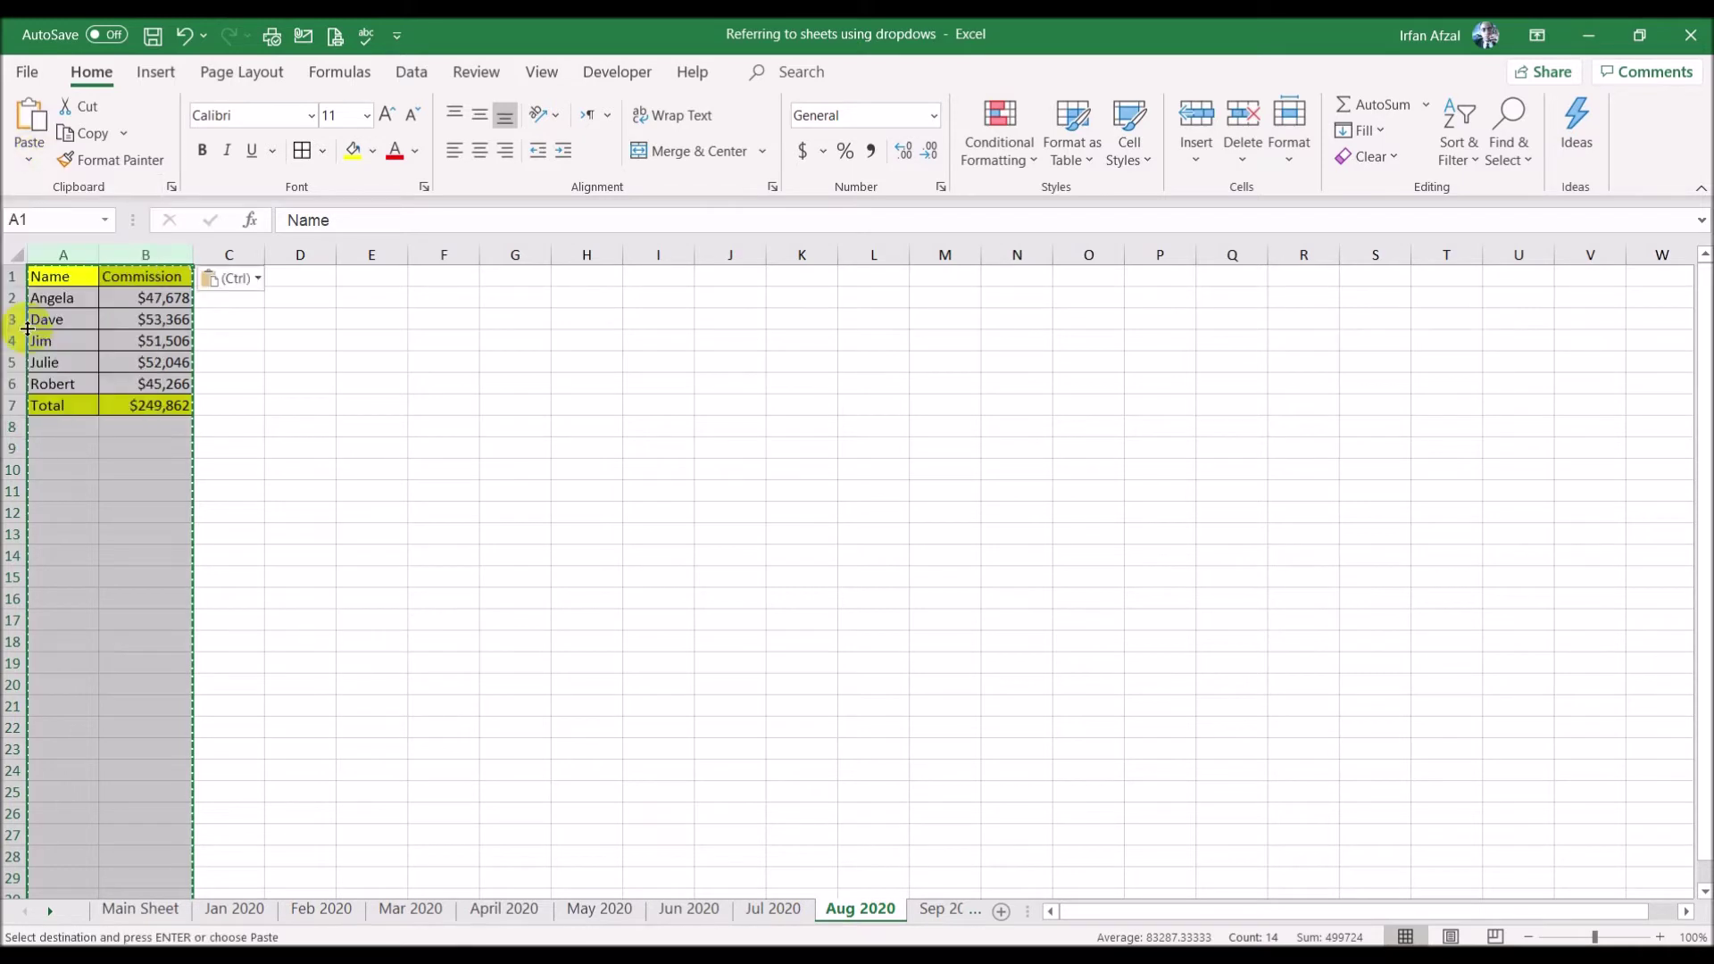
{"action": "left_click", "coordinate": [932, 909]}
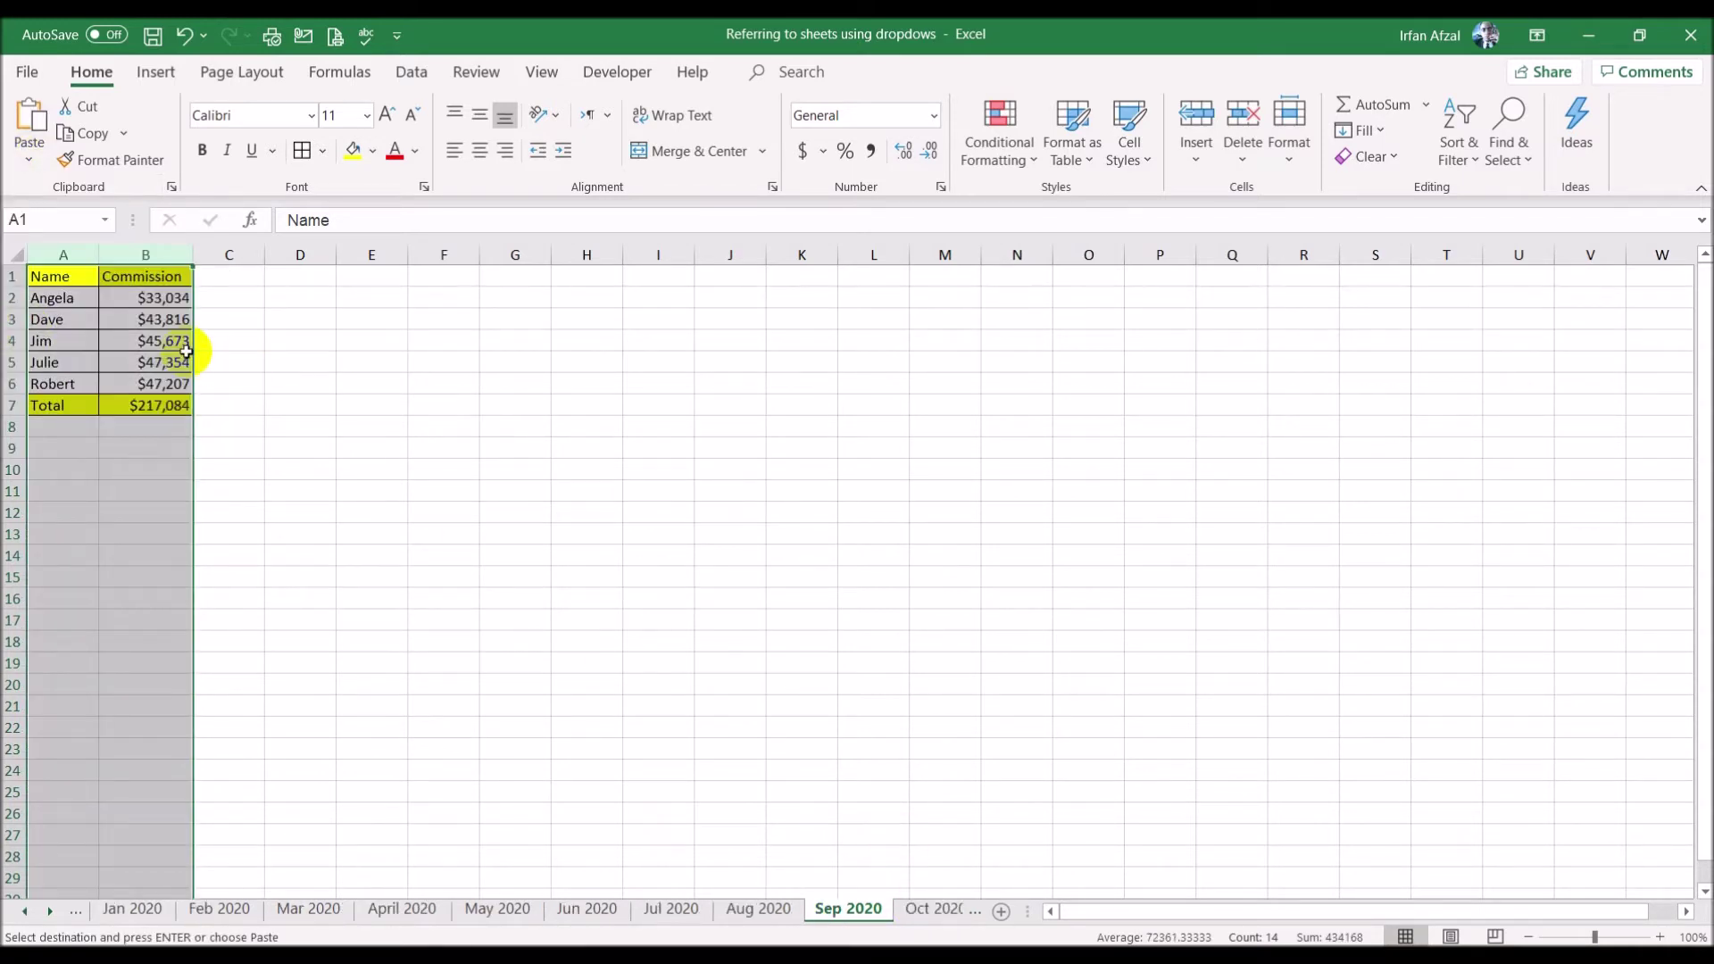
{"action": "key", "text": "ctrl+c"}
{"action": "left_click", "coordinate": [28, 162]}
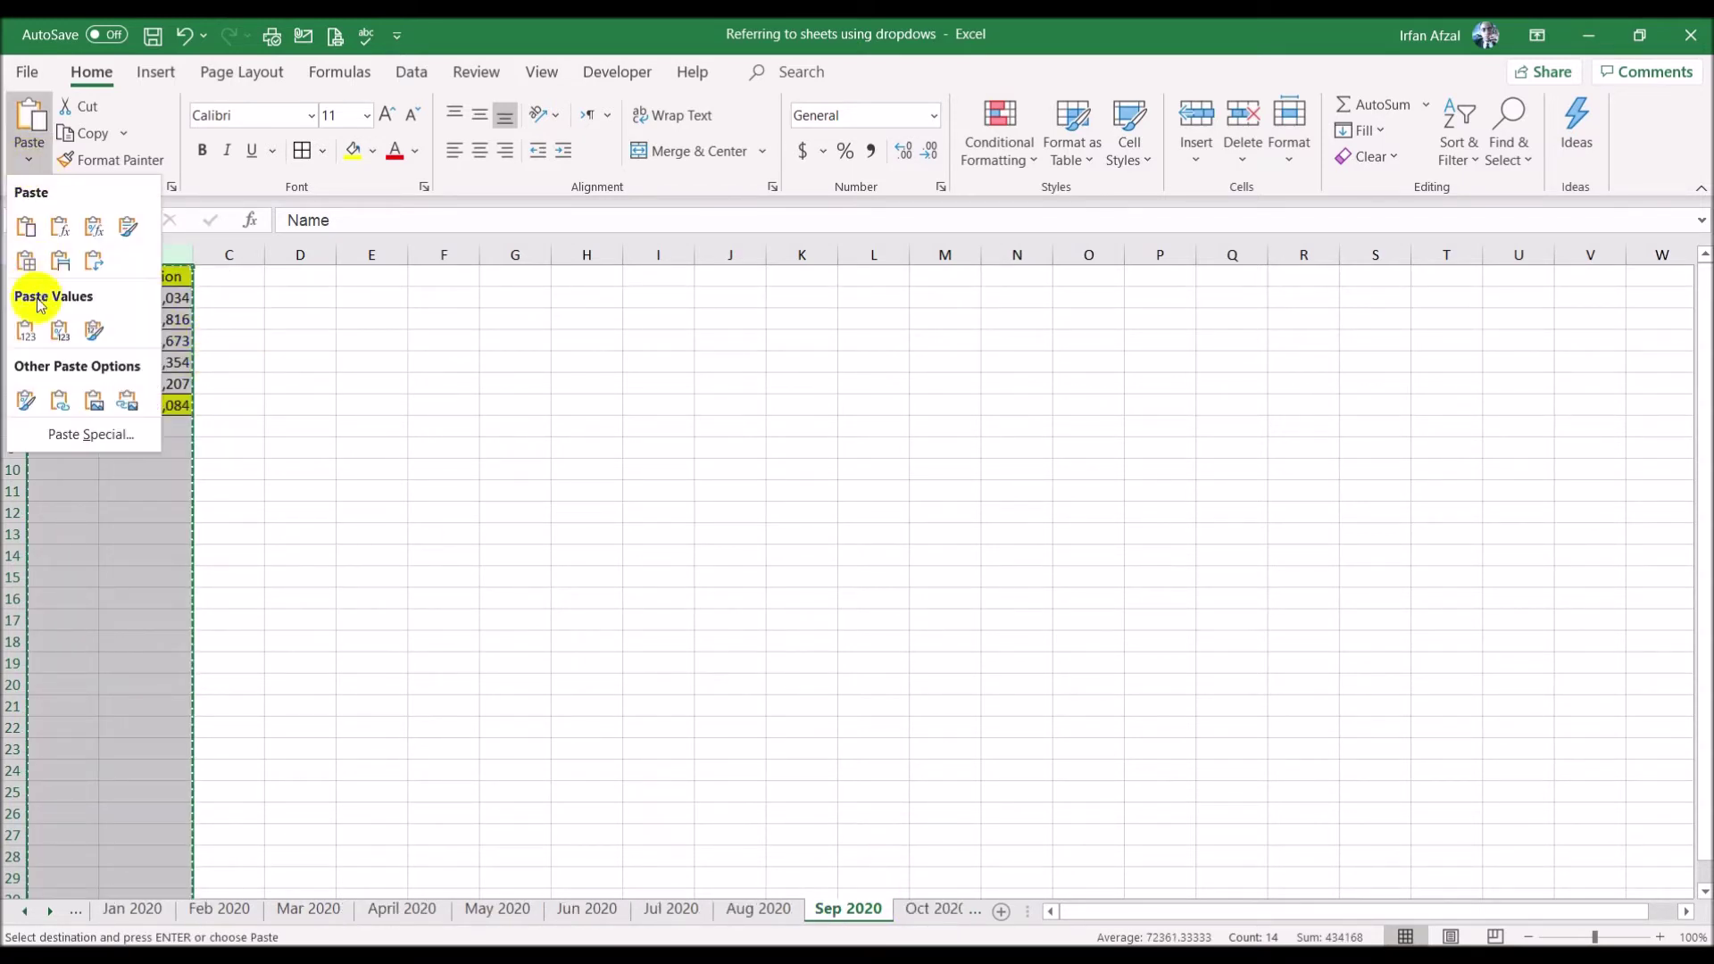
{"action": "left_click", "coordinate": [26, 330]}
- Convert columns A:B of Oct 2020, Nov 2020 and Dec 2020 to fixed values by copying and pasting values in place
{"action": "left_click", "coordinate": [922, 907]}
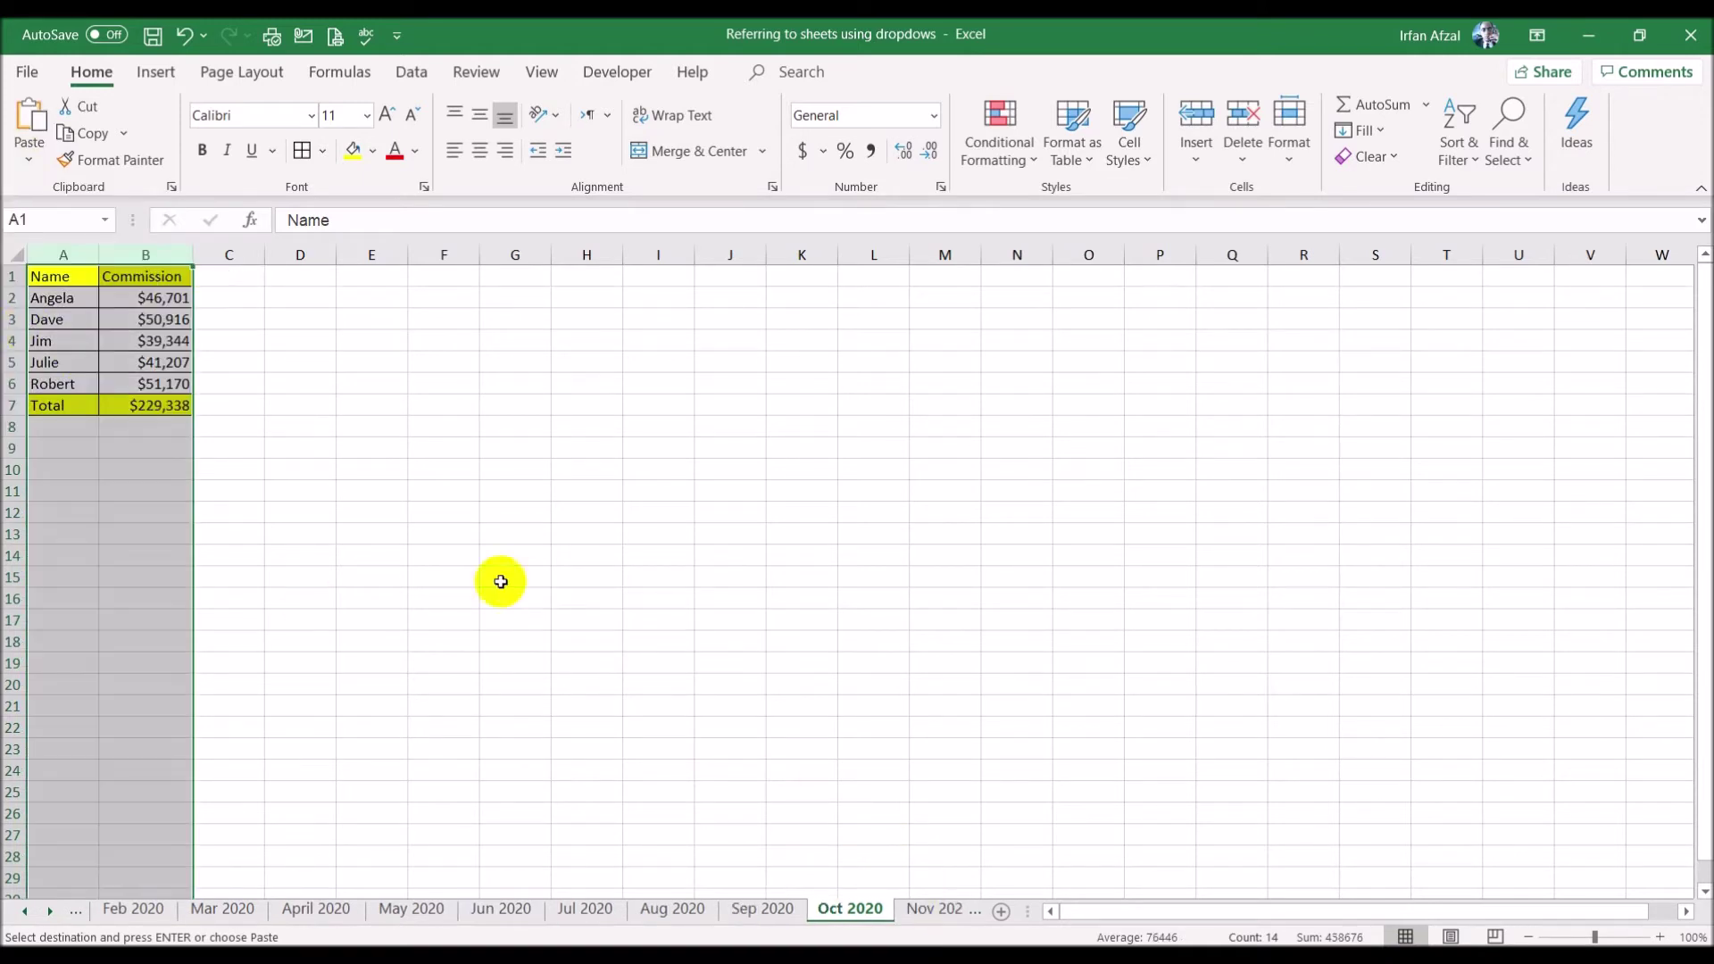
{"action": "left_click", "coordinate": [30, 163]}
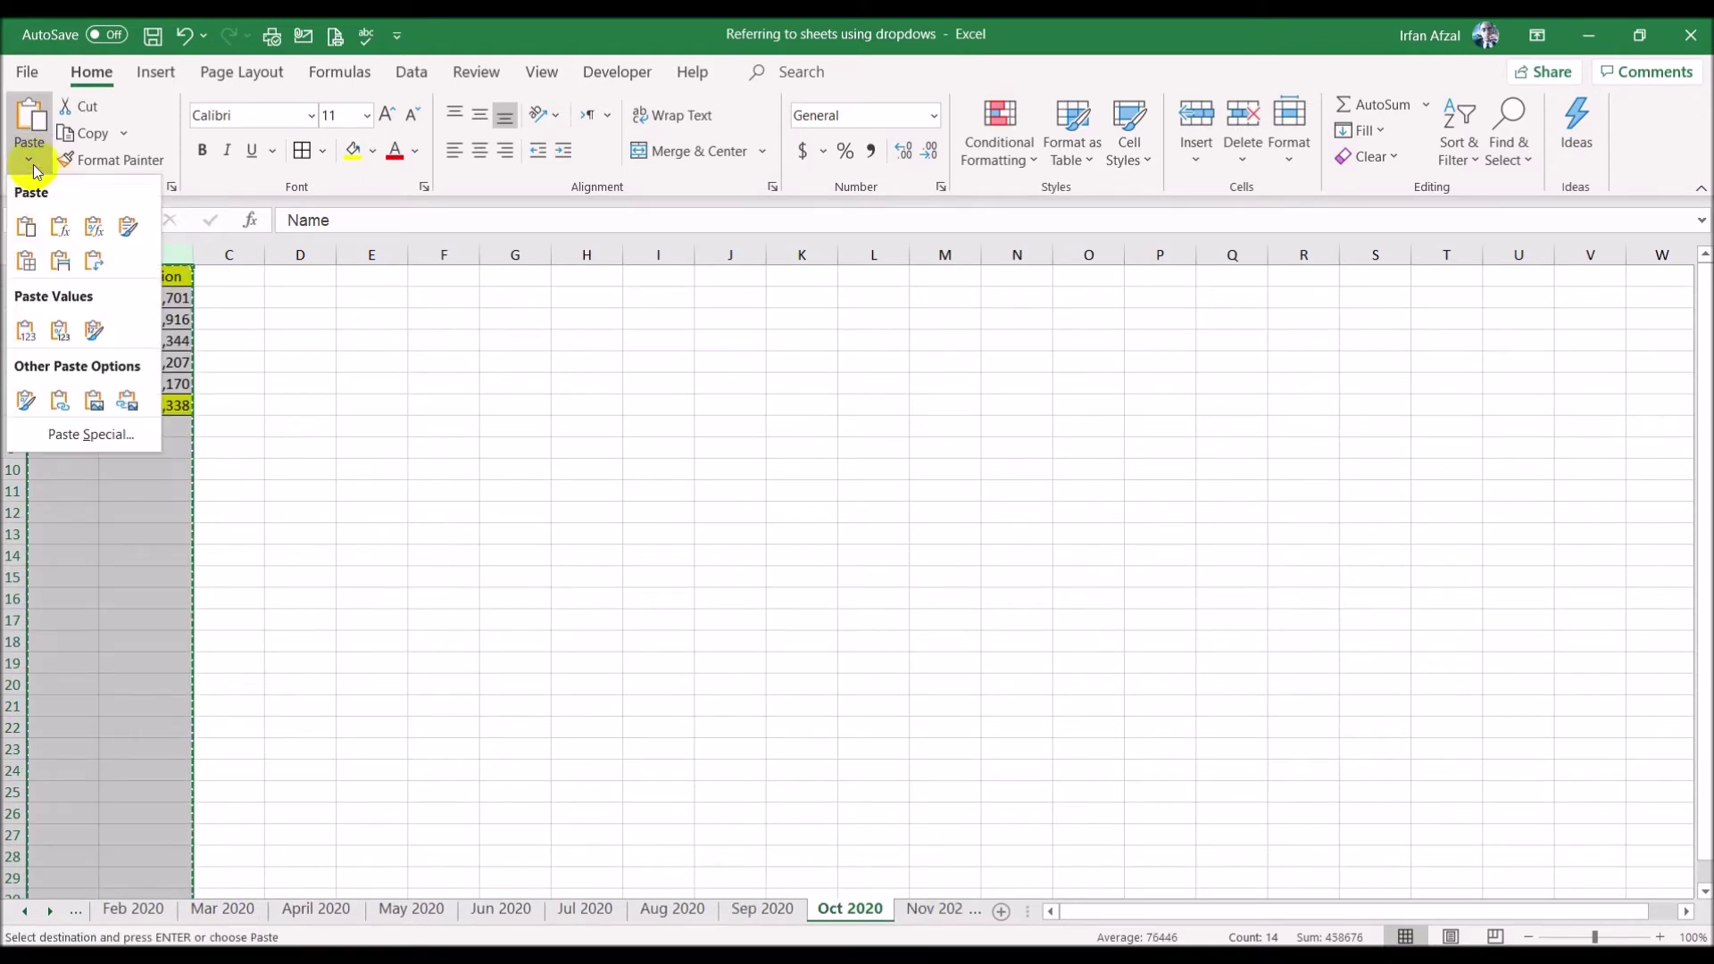
{"action": "left_click", "coordinate": [25, 330]}
{"action": "left_click", "coordinate": [946, 906]}
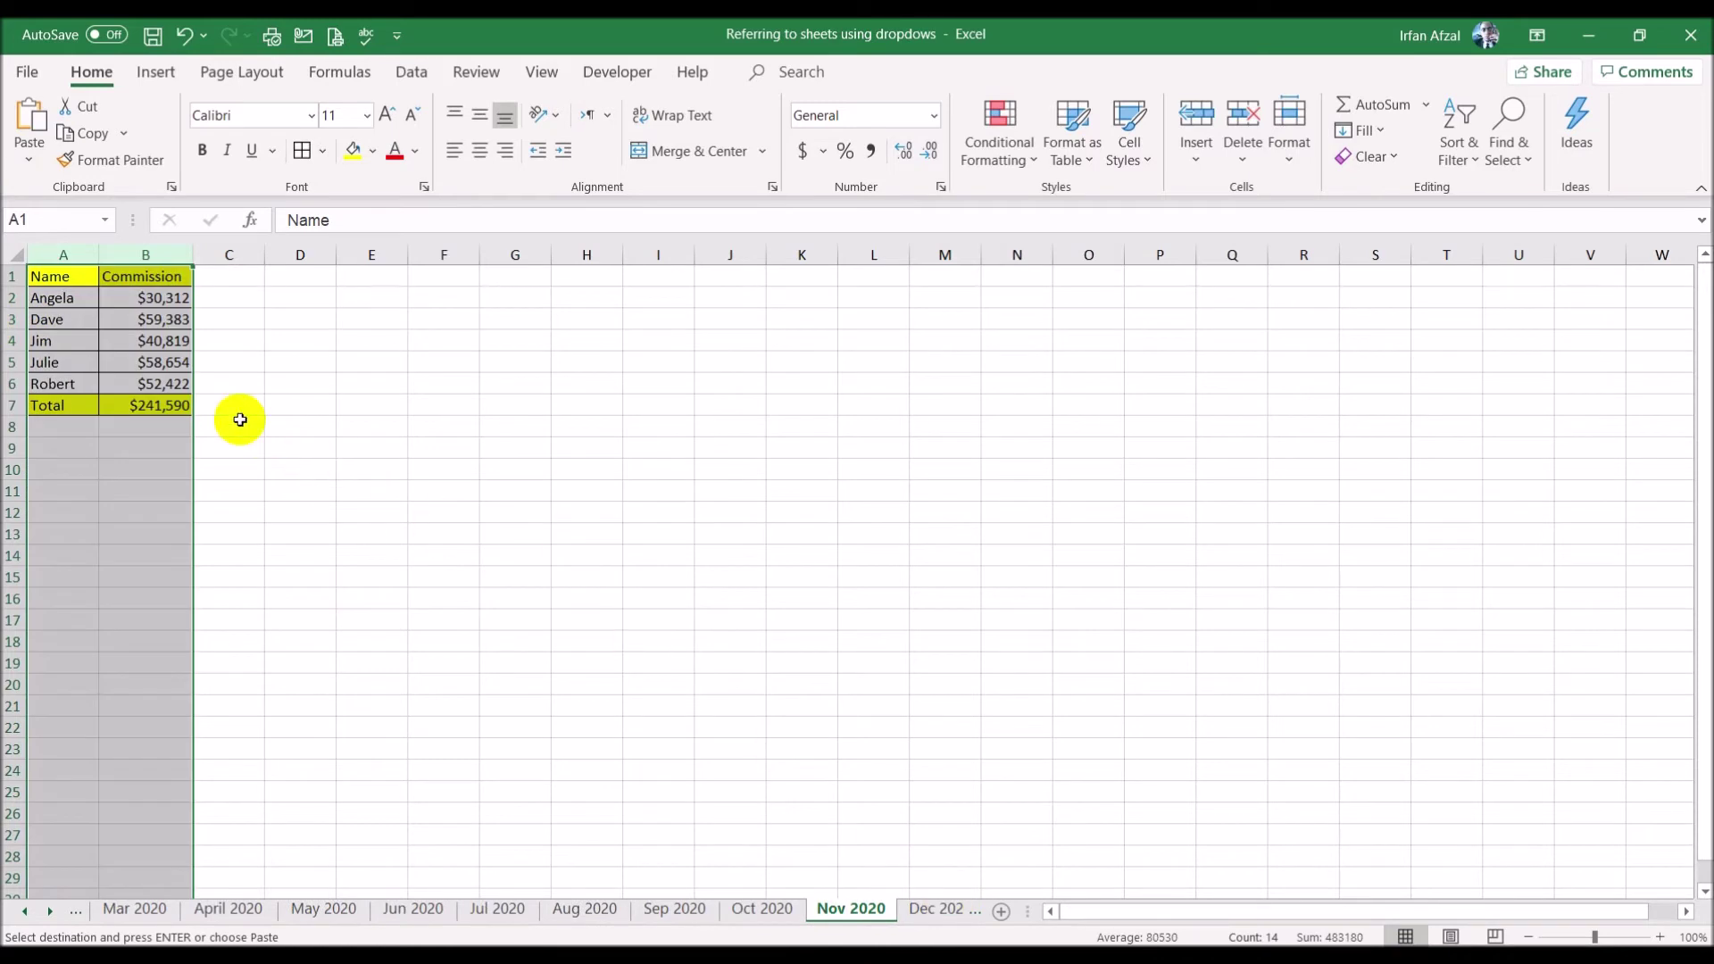
{"action": "left_click", "coordinate": [28, 162]}
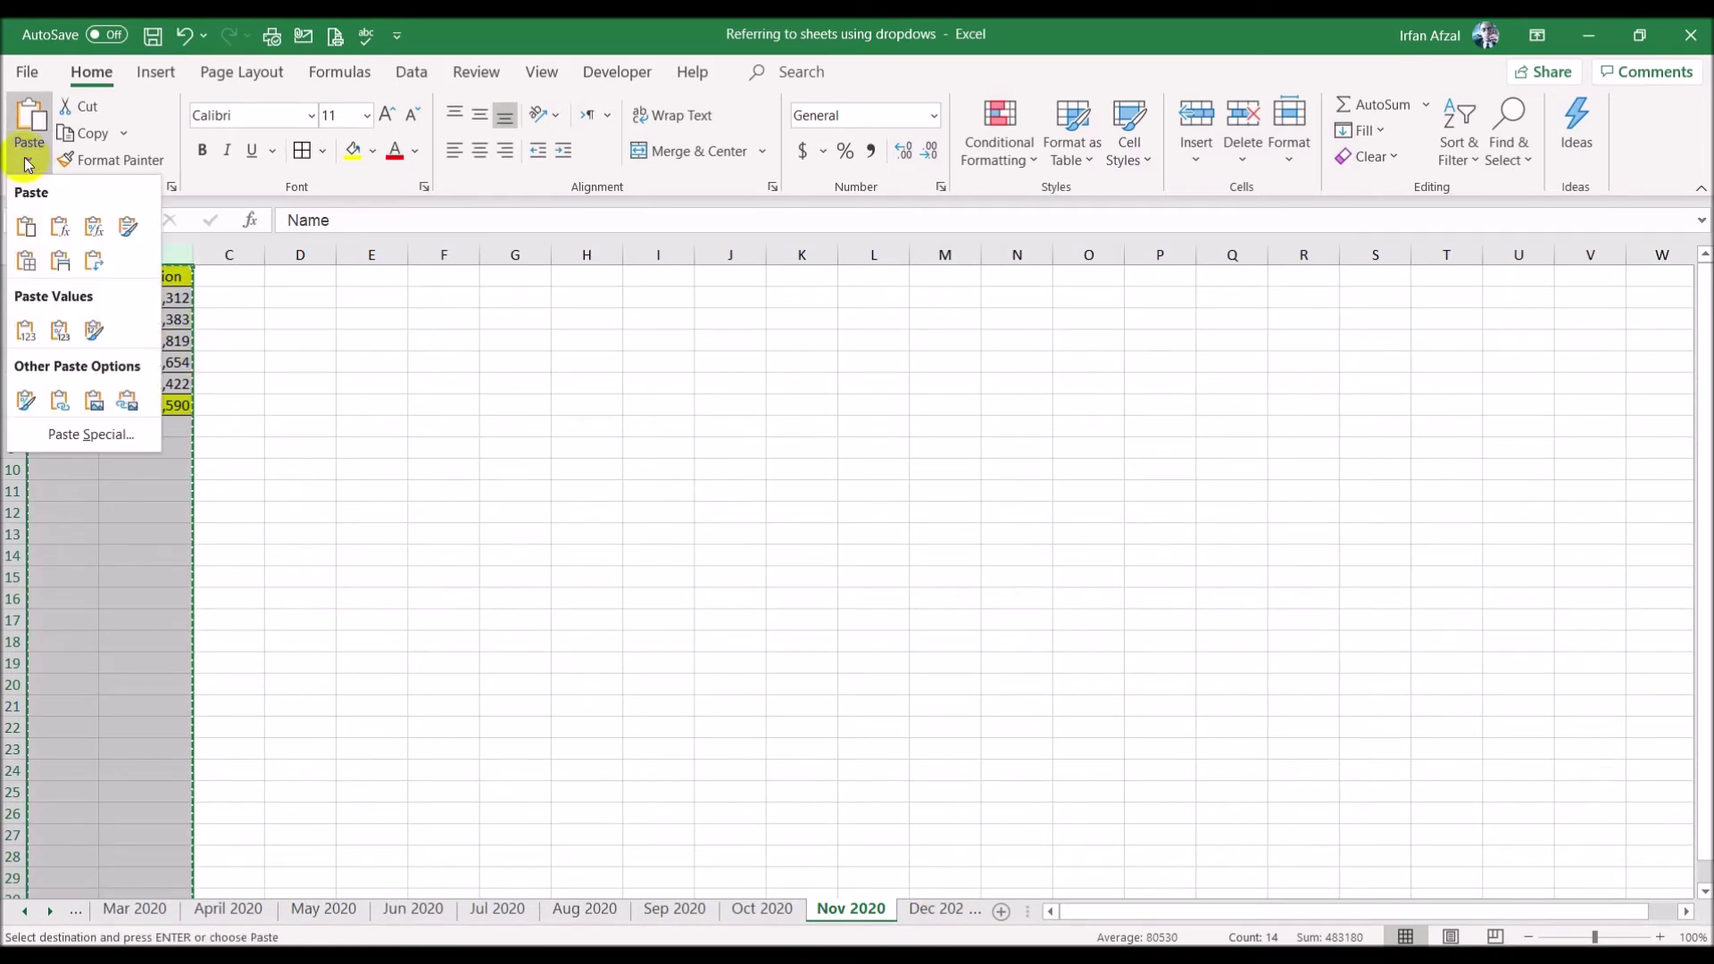
{"action": "left_click", "coordinate": [26, 330]}
{"action": "left_click", "coordinate": [919, 904]}
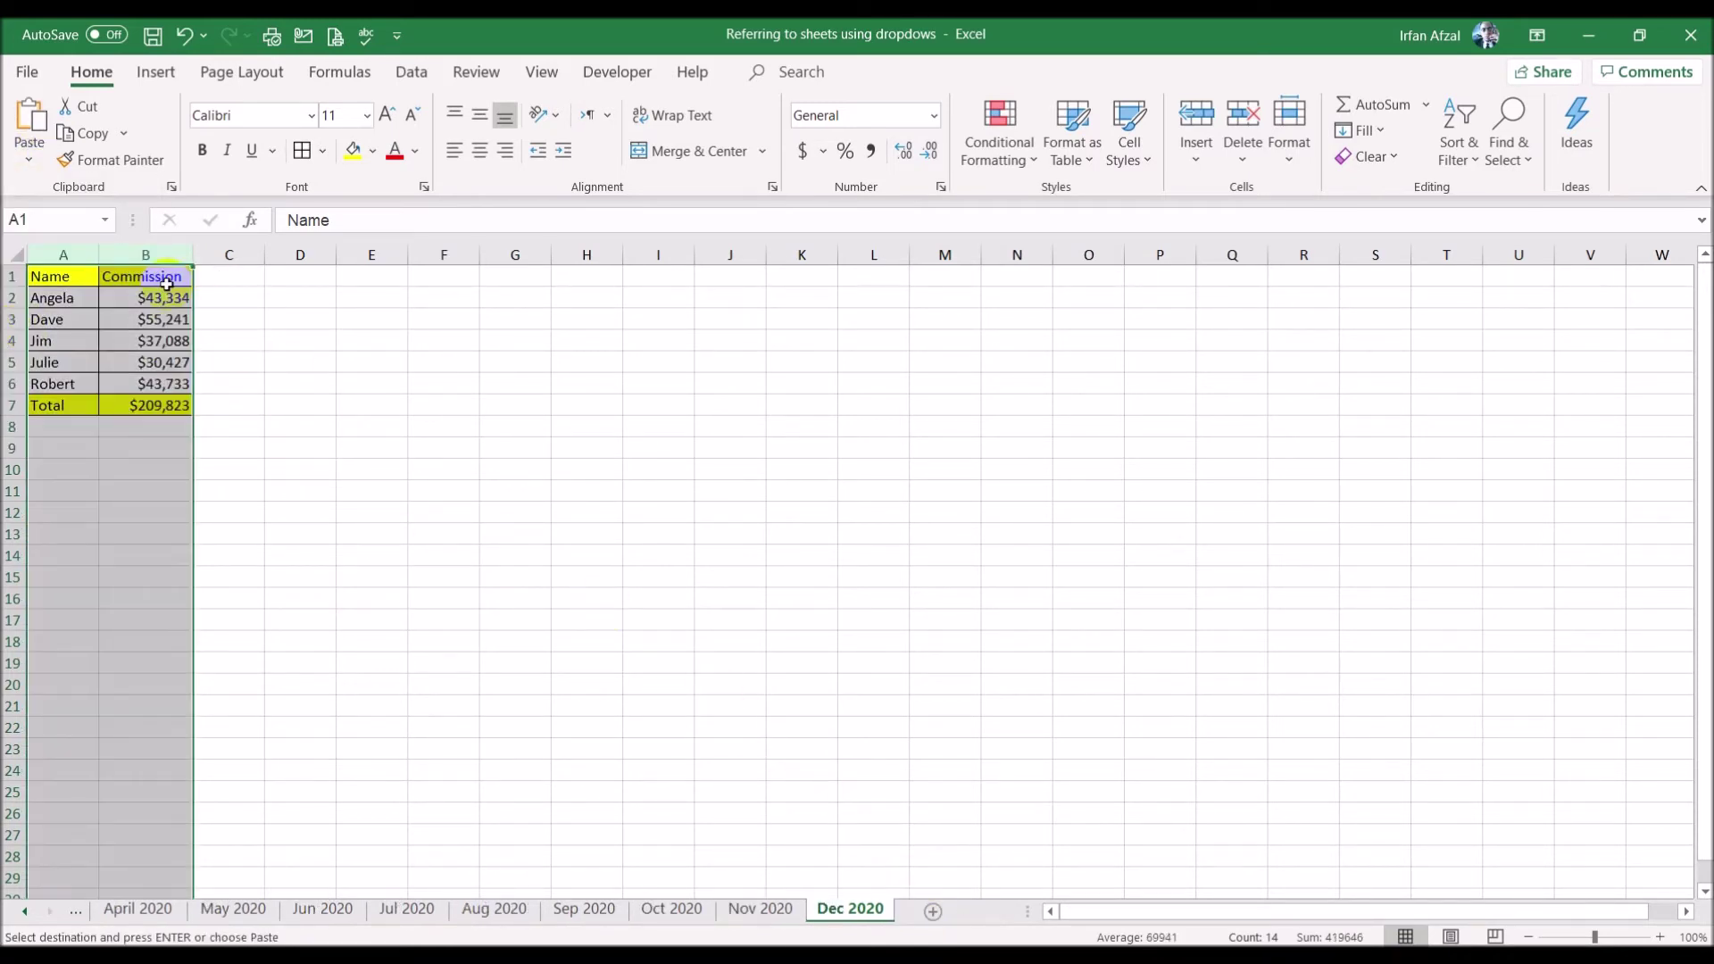
{"action": "left_click", "coordinate": [28, 161]}
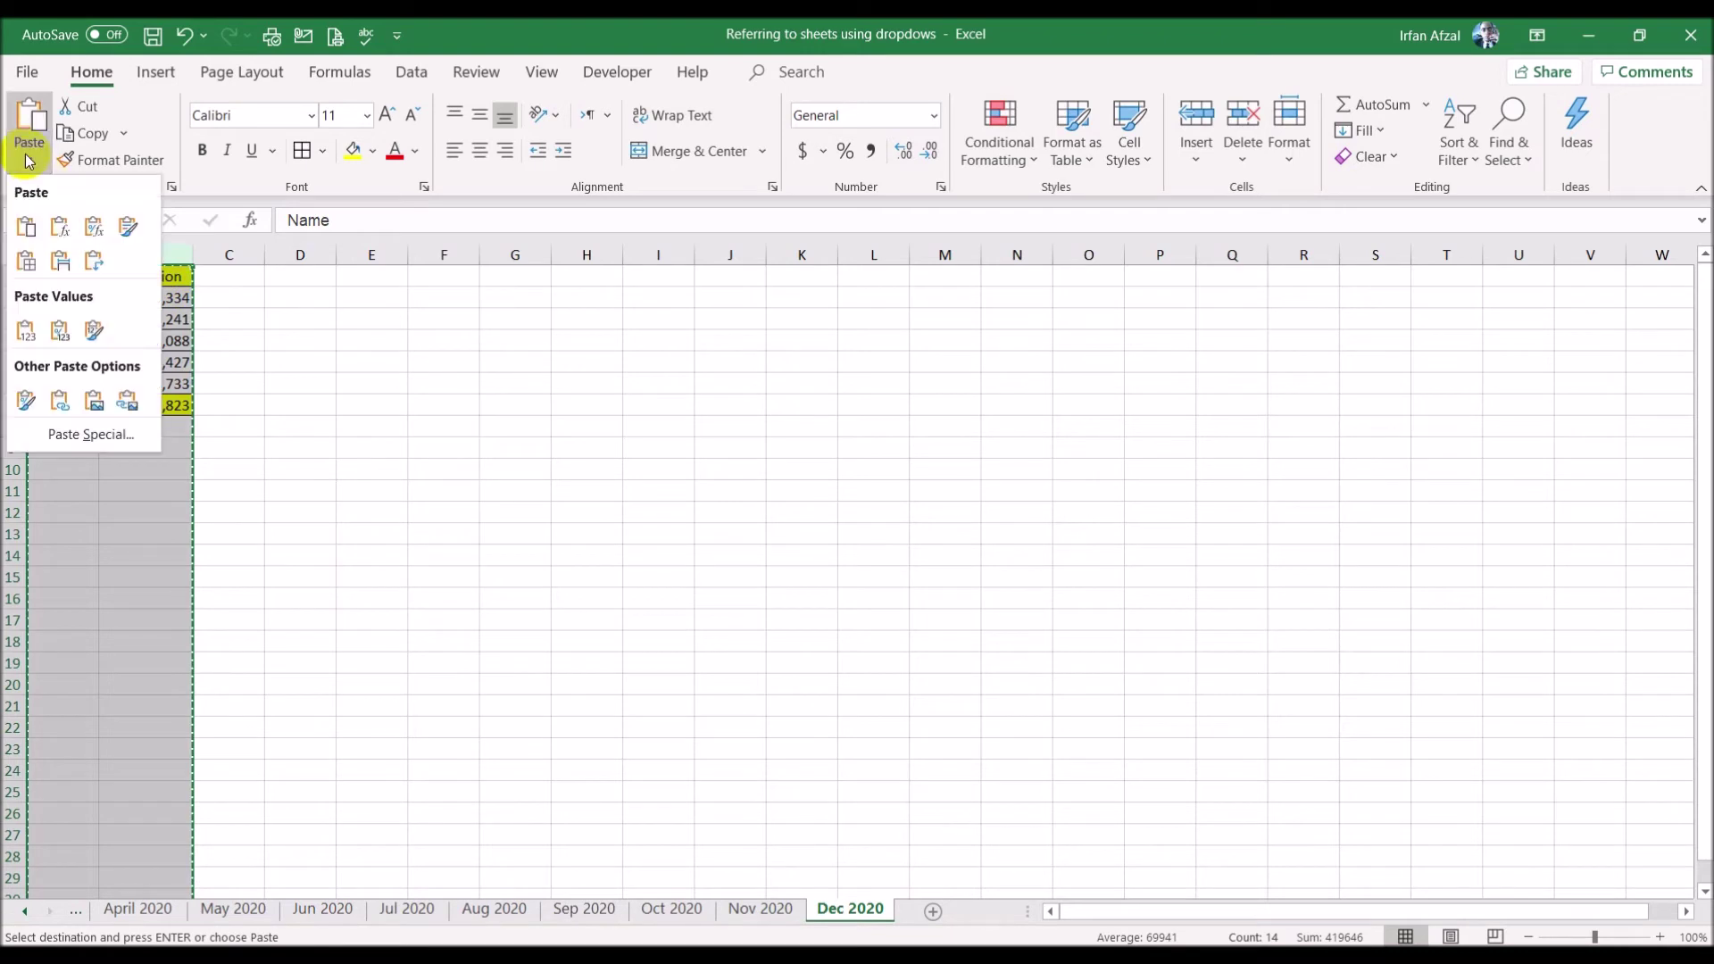
{"action": "left_click", "coordinate": [26, 330]}
{"action": "key", "text": "Escape"}
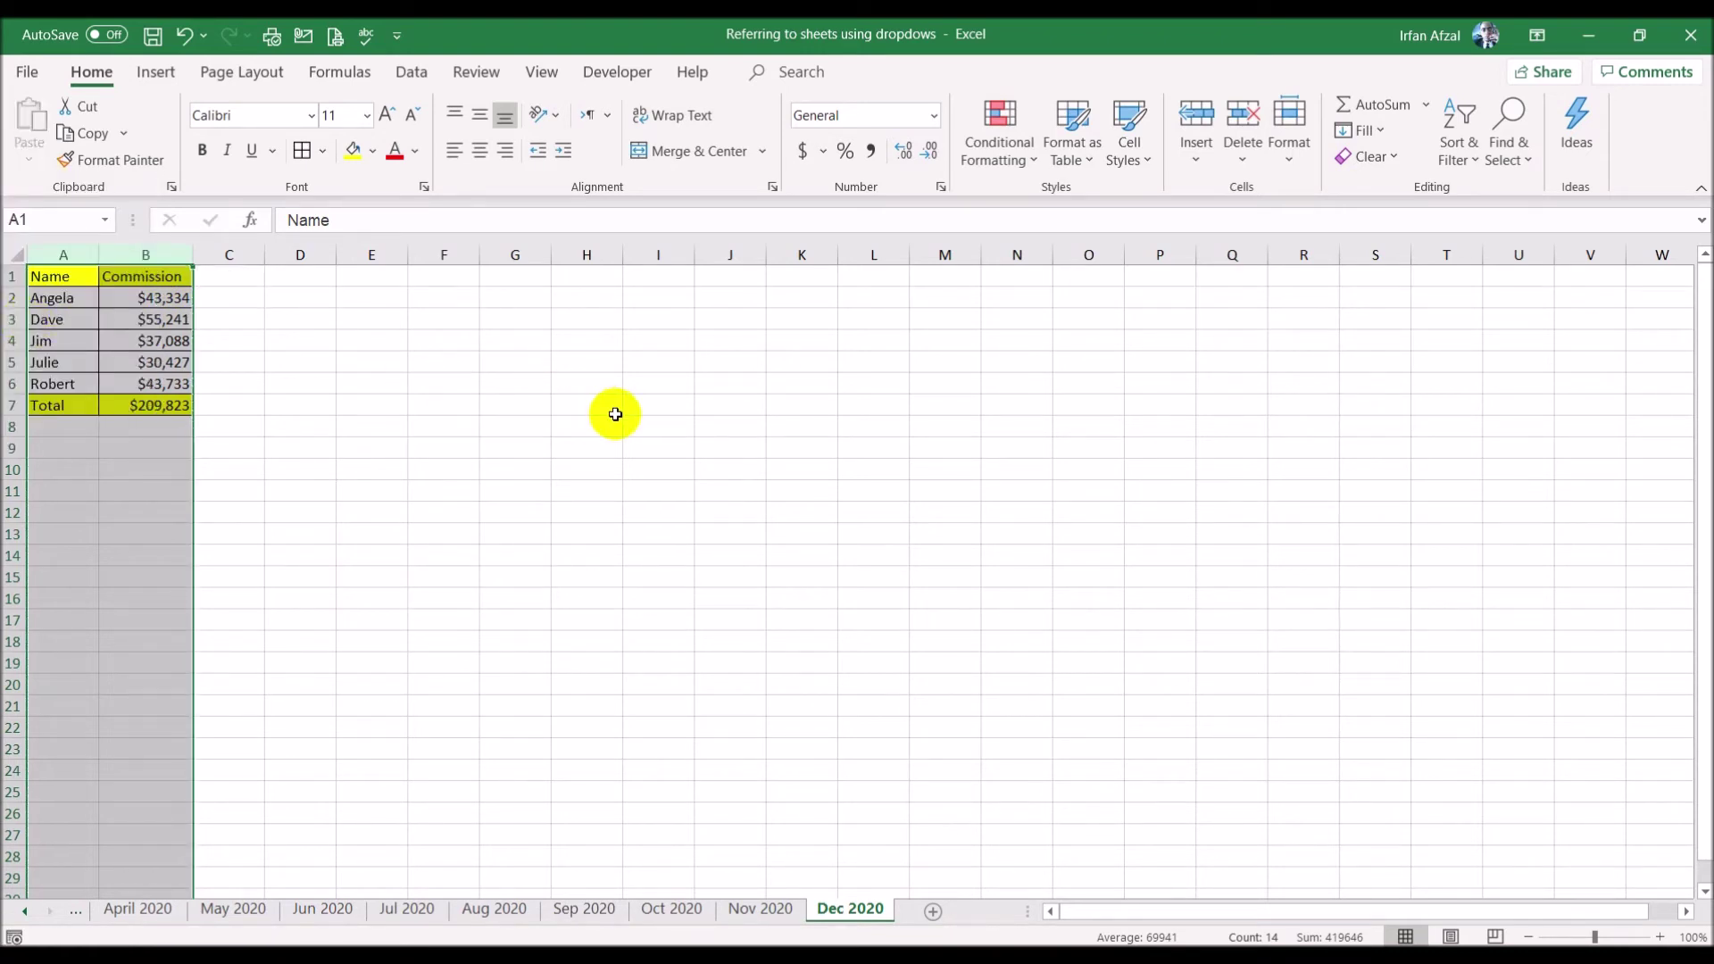
- Review the commission values on the Jan 2020, Feb 2020, Mar 2020 and April 2020 sheets
{"action": "left_click", "coordinate": [24, 910]}
{"action": "left_click", "coordinate": [24, 910]}
{"action": "left_click", "coordinate": [257, 914]}
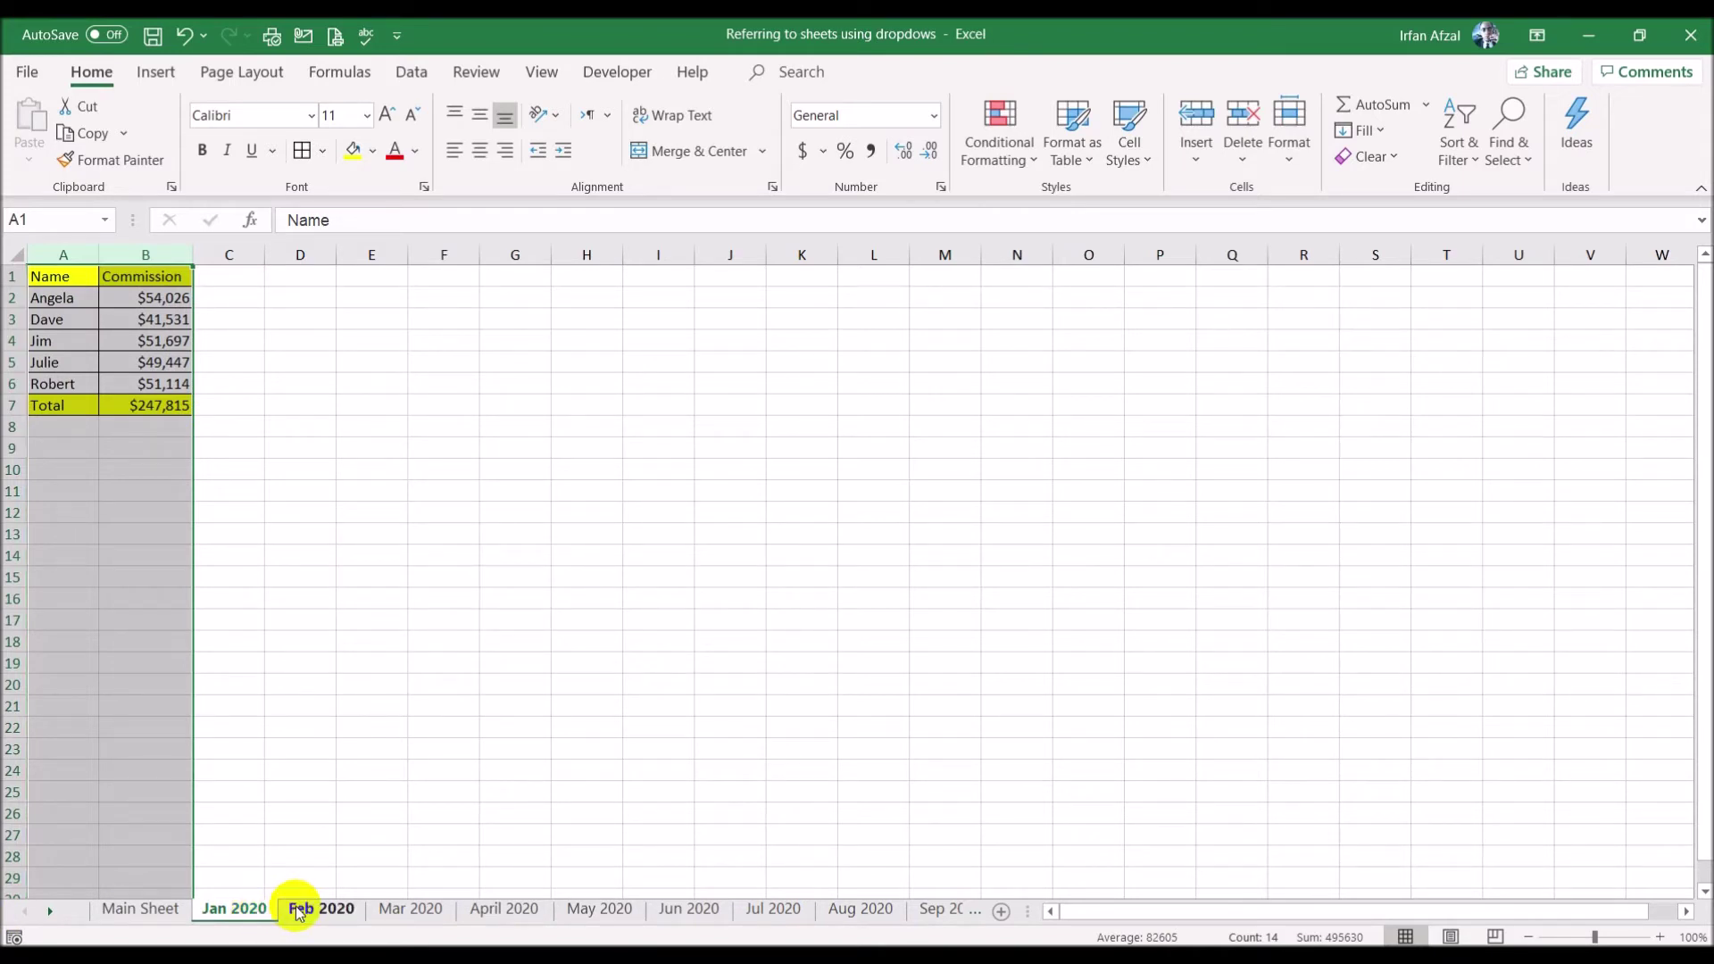
{"action": "left_click", "coordinate": [299, 910]}
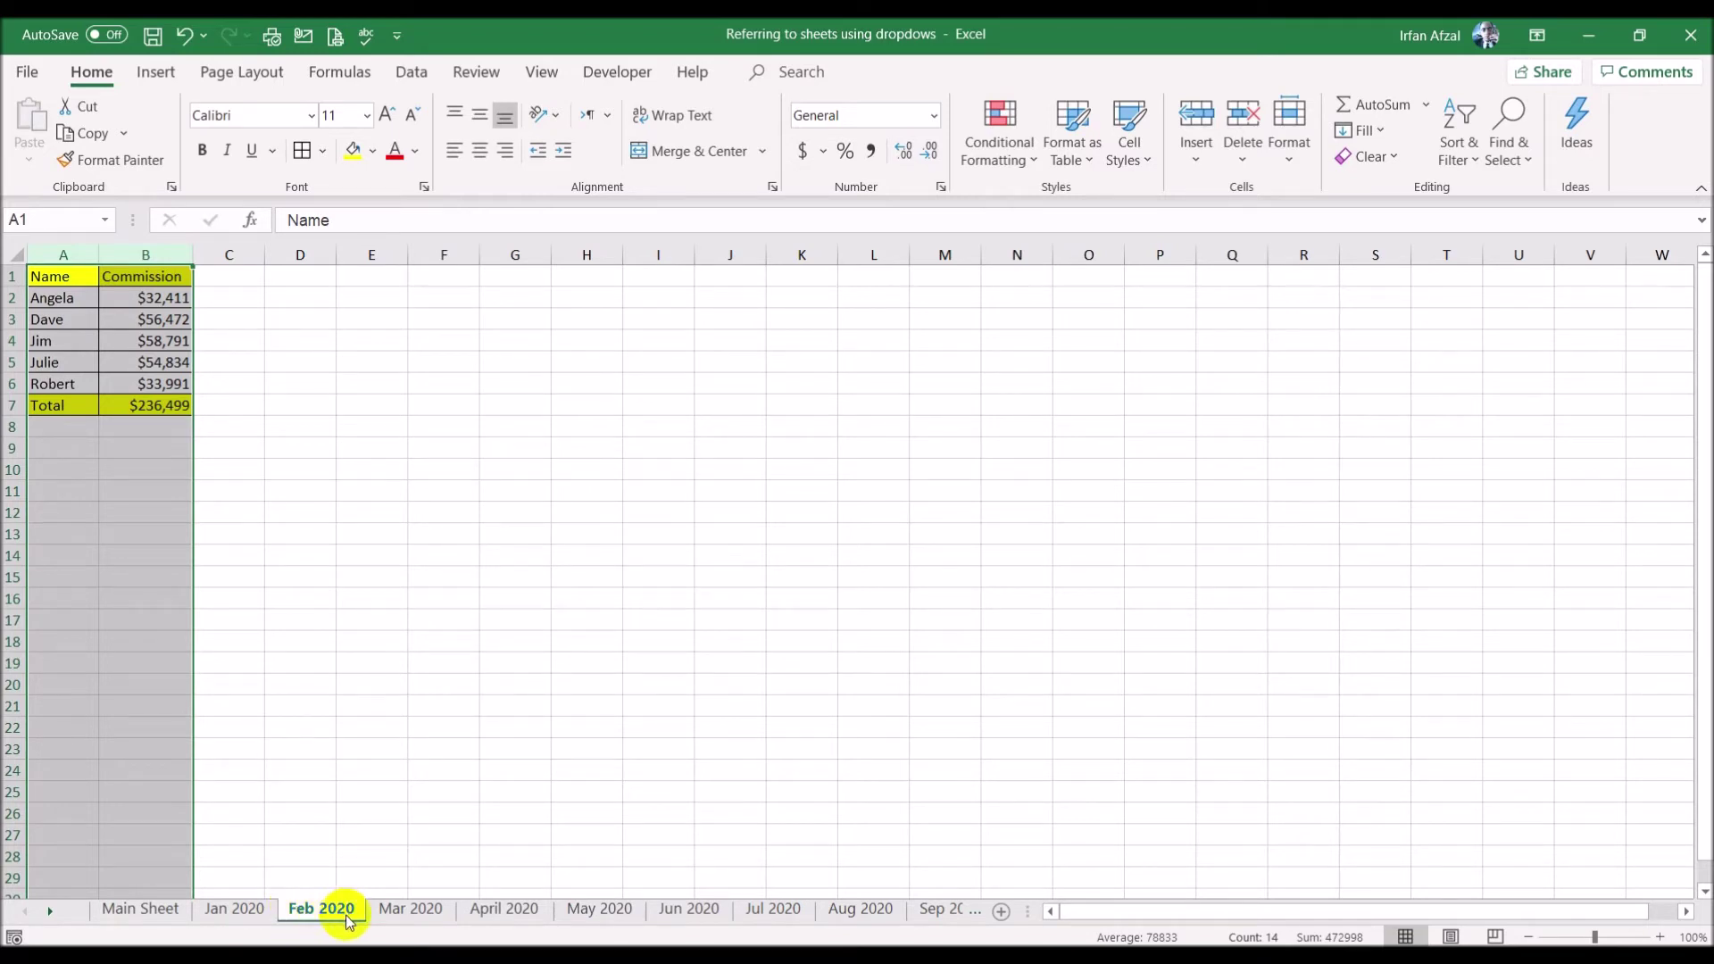
{"action": "left_click", "coordinate": [407, 912]}
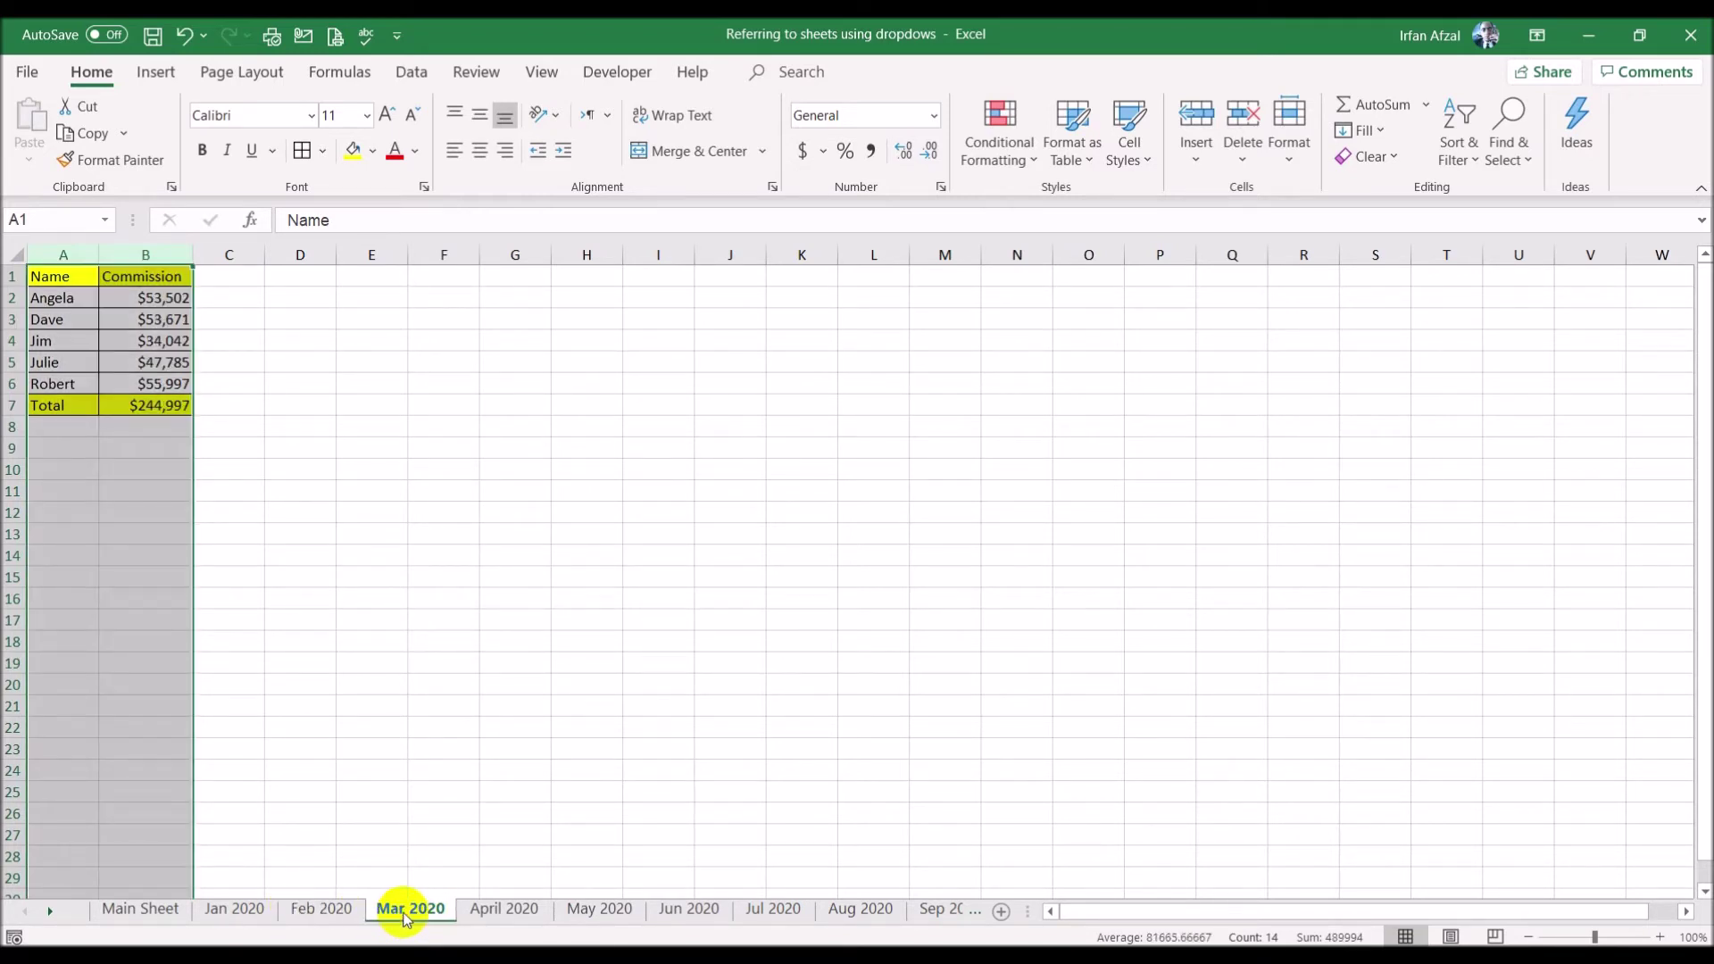
{"action": "left_click", "coordinate": [502, 913]}
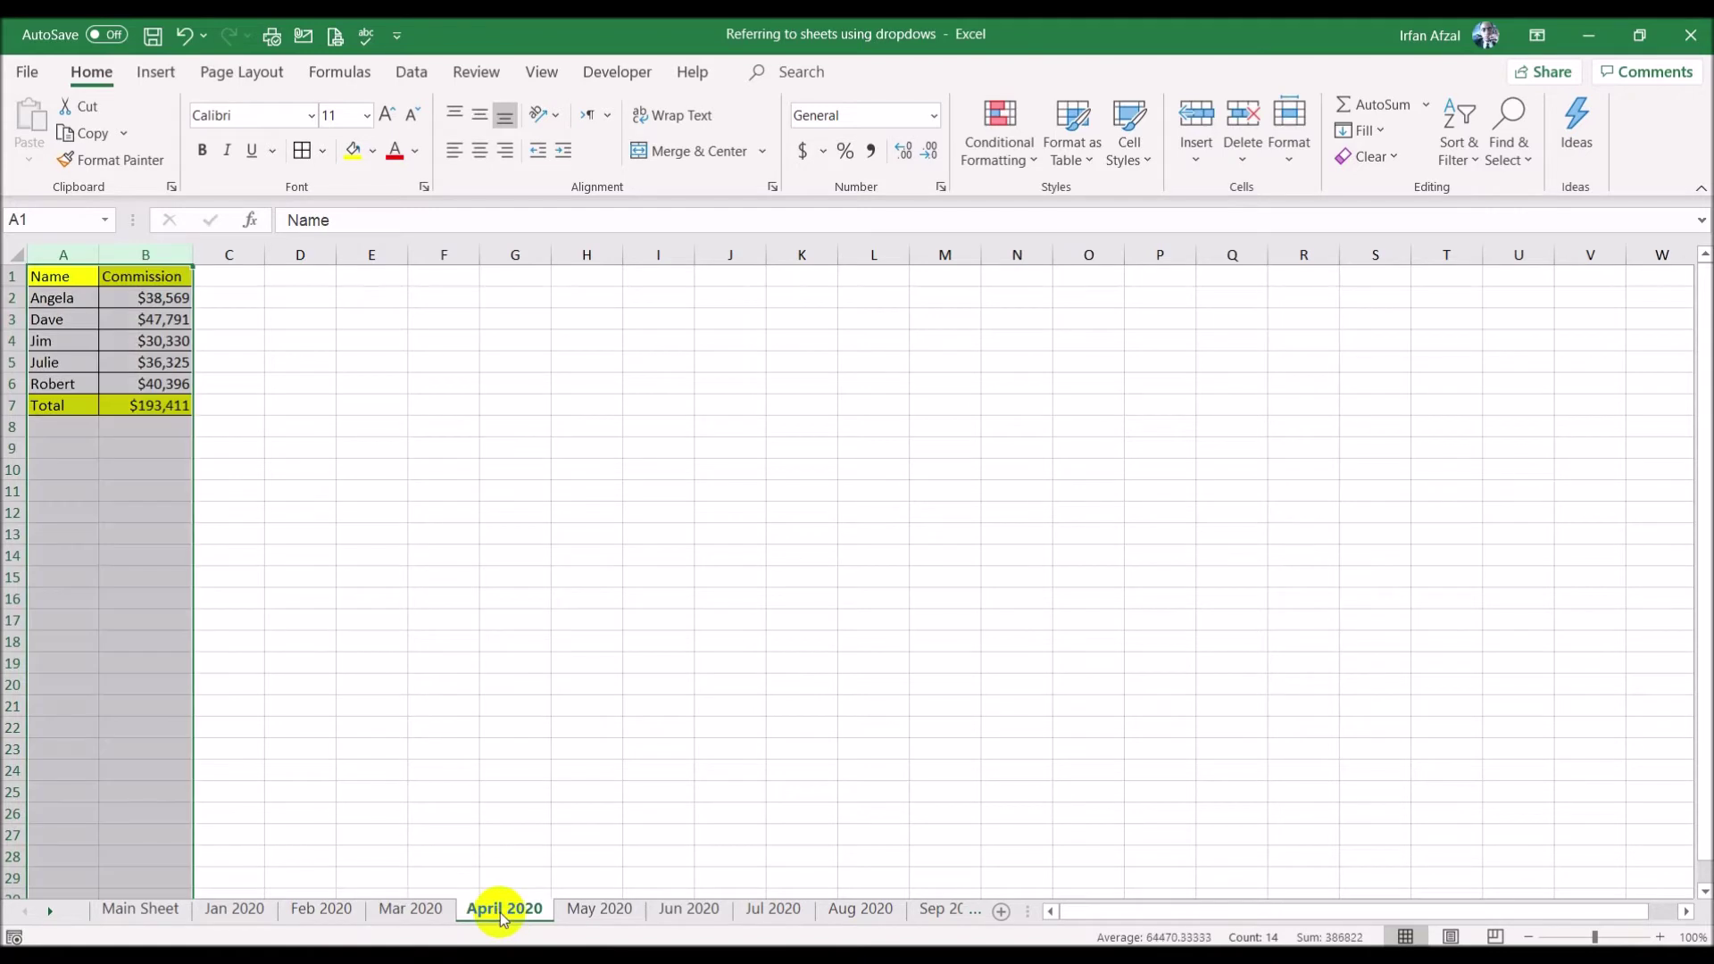
- Review the commission values on the monthly sheets from May 2020 through Dec 2020
{"action": "left_click", "coordinate": [578, 911]}
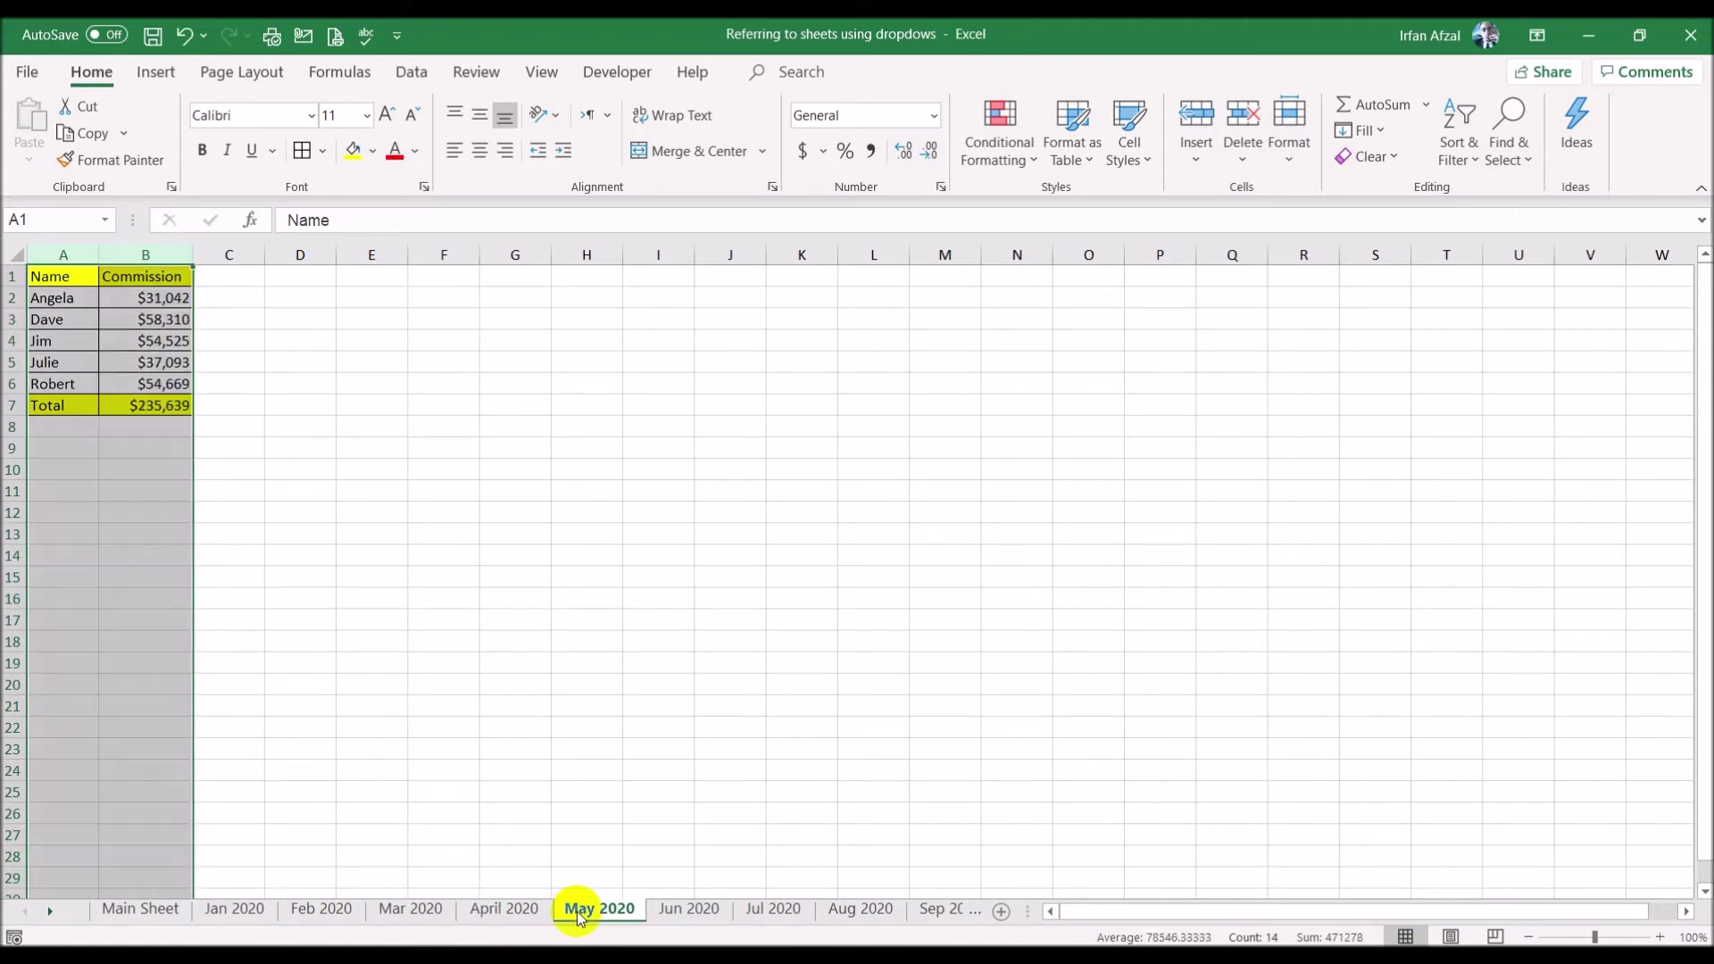
{"action": "left_click", "coordinate": [701, 919]}
{"action": "left_click", "coordinate": [775, 913]}
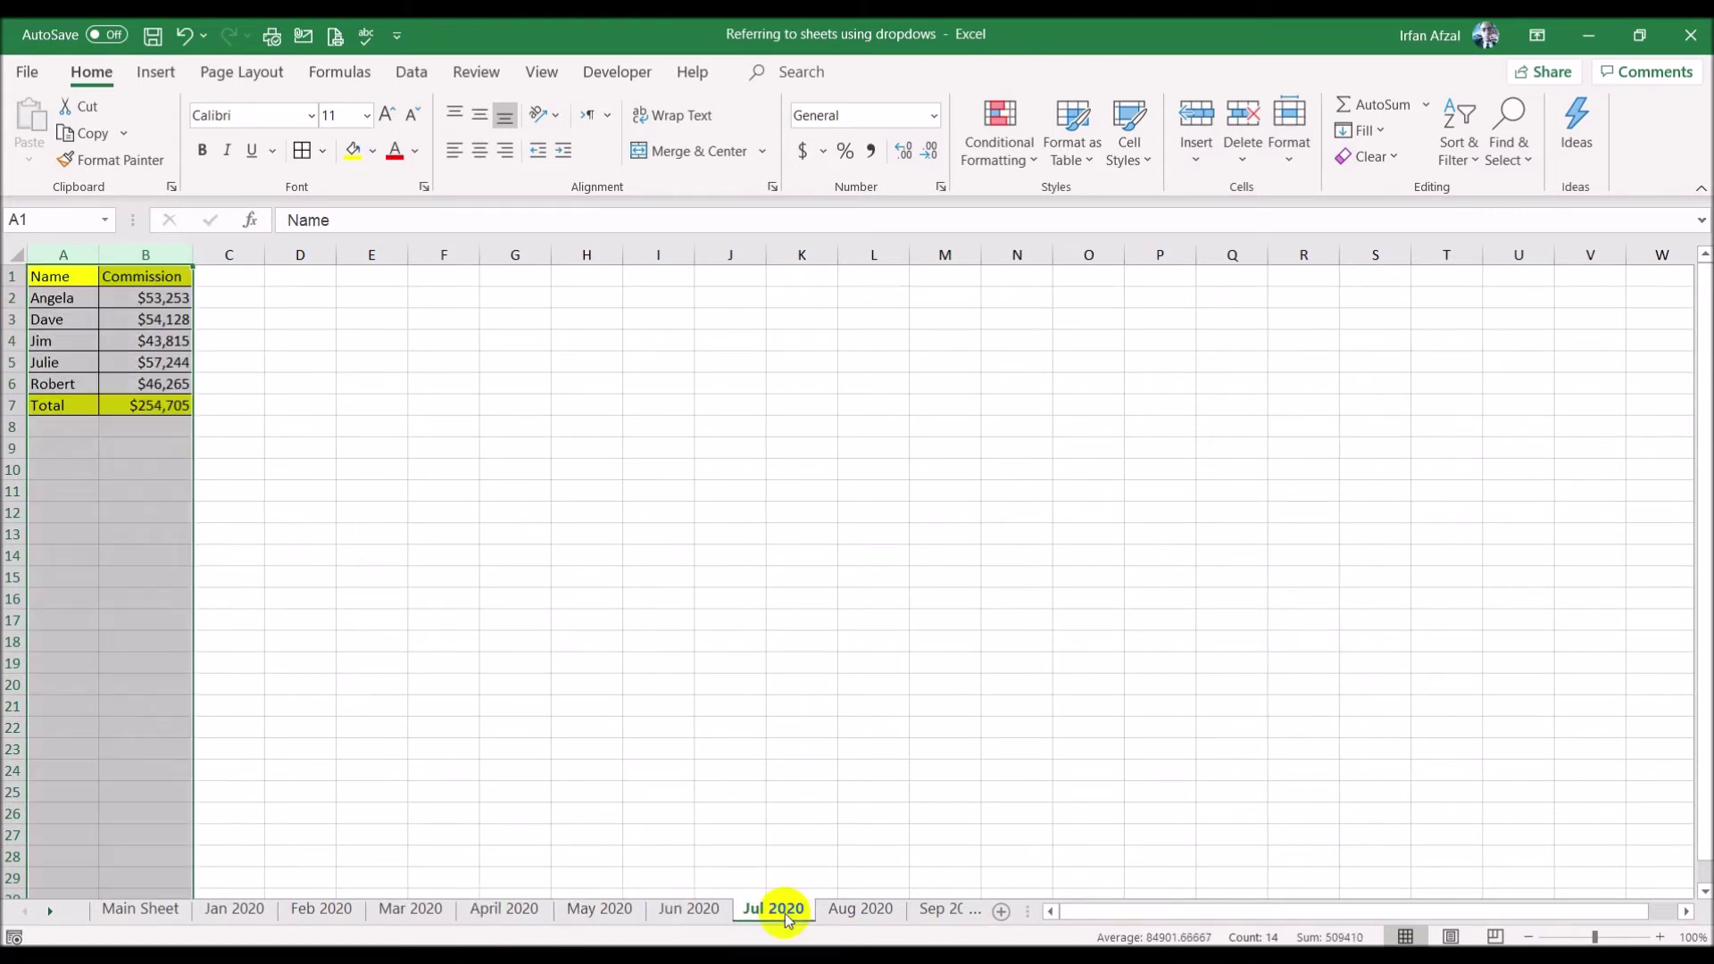
{"action": "left_click", "coordinate": [831, 912]}
{"action": "left_click", "coordinate": [928, 912]}
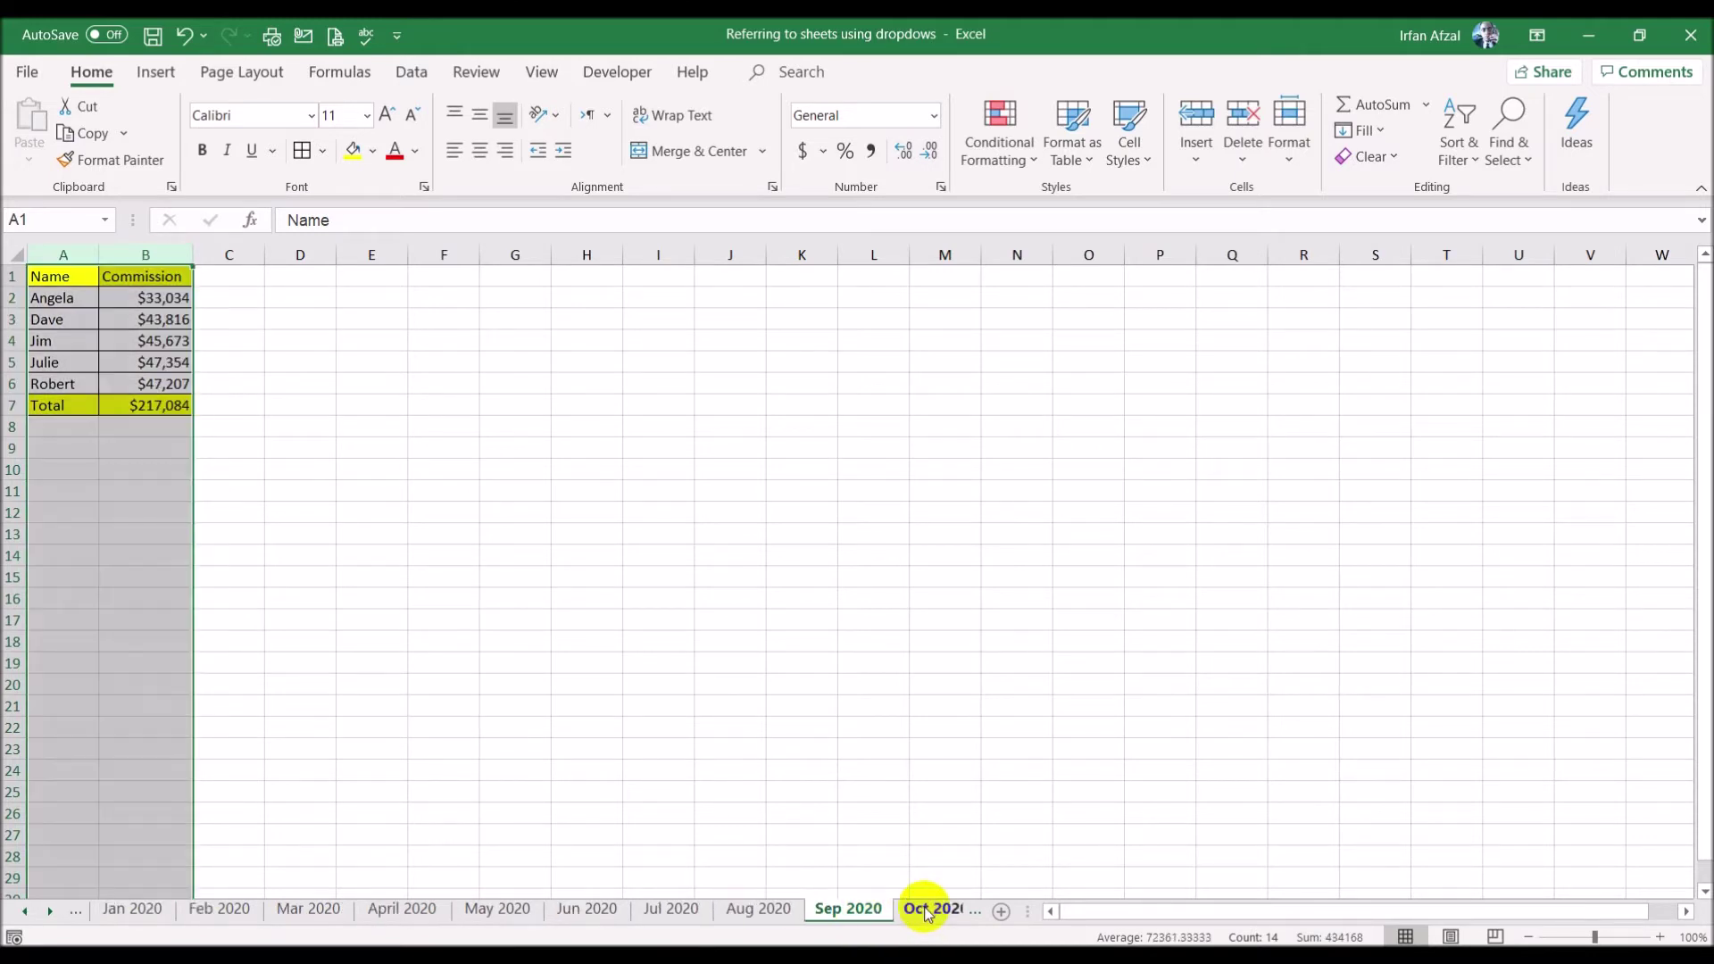
{"action": "left_click", "coordinate": [928, 912]}
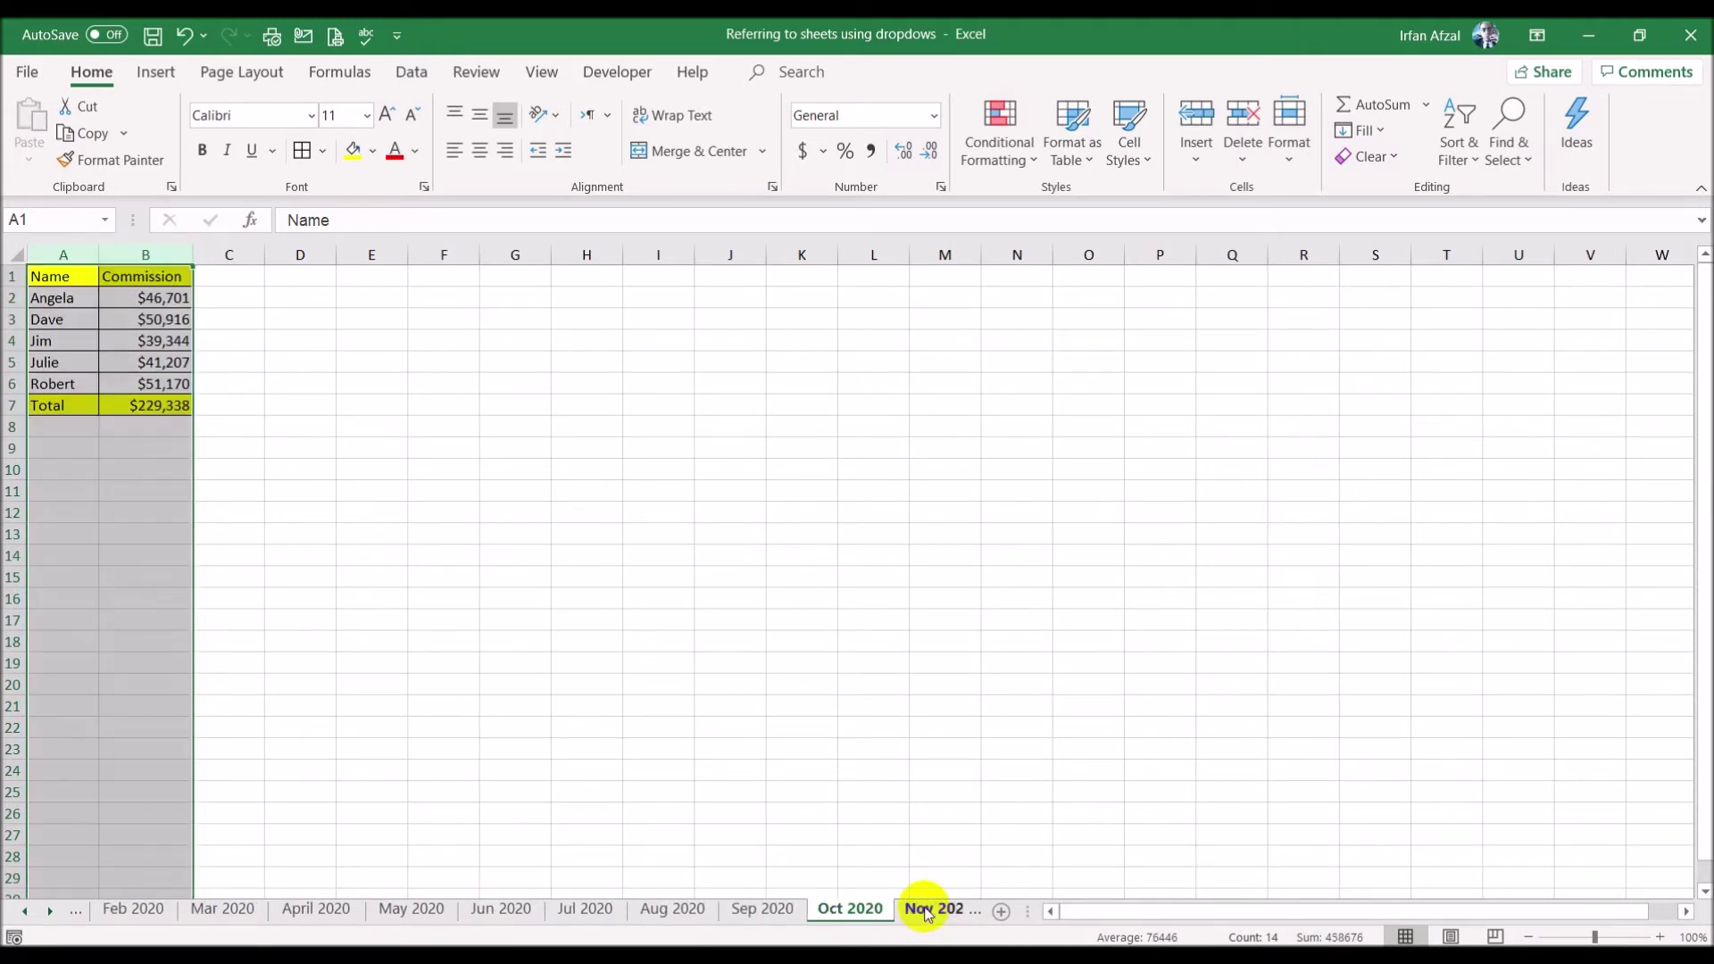
{"action": "left_click", "coordinate": [928, 912]}
{"action": "left_click", "coordinate": [928, 913]}
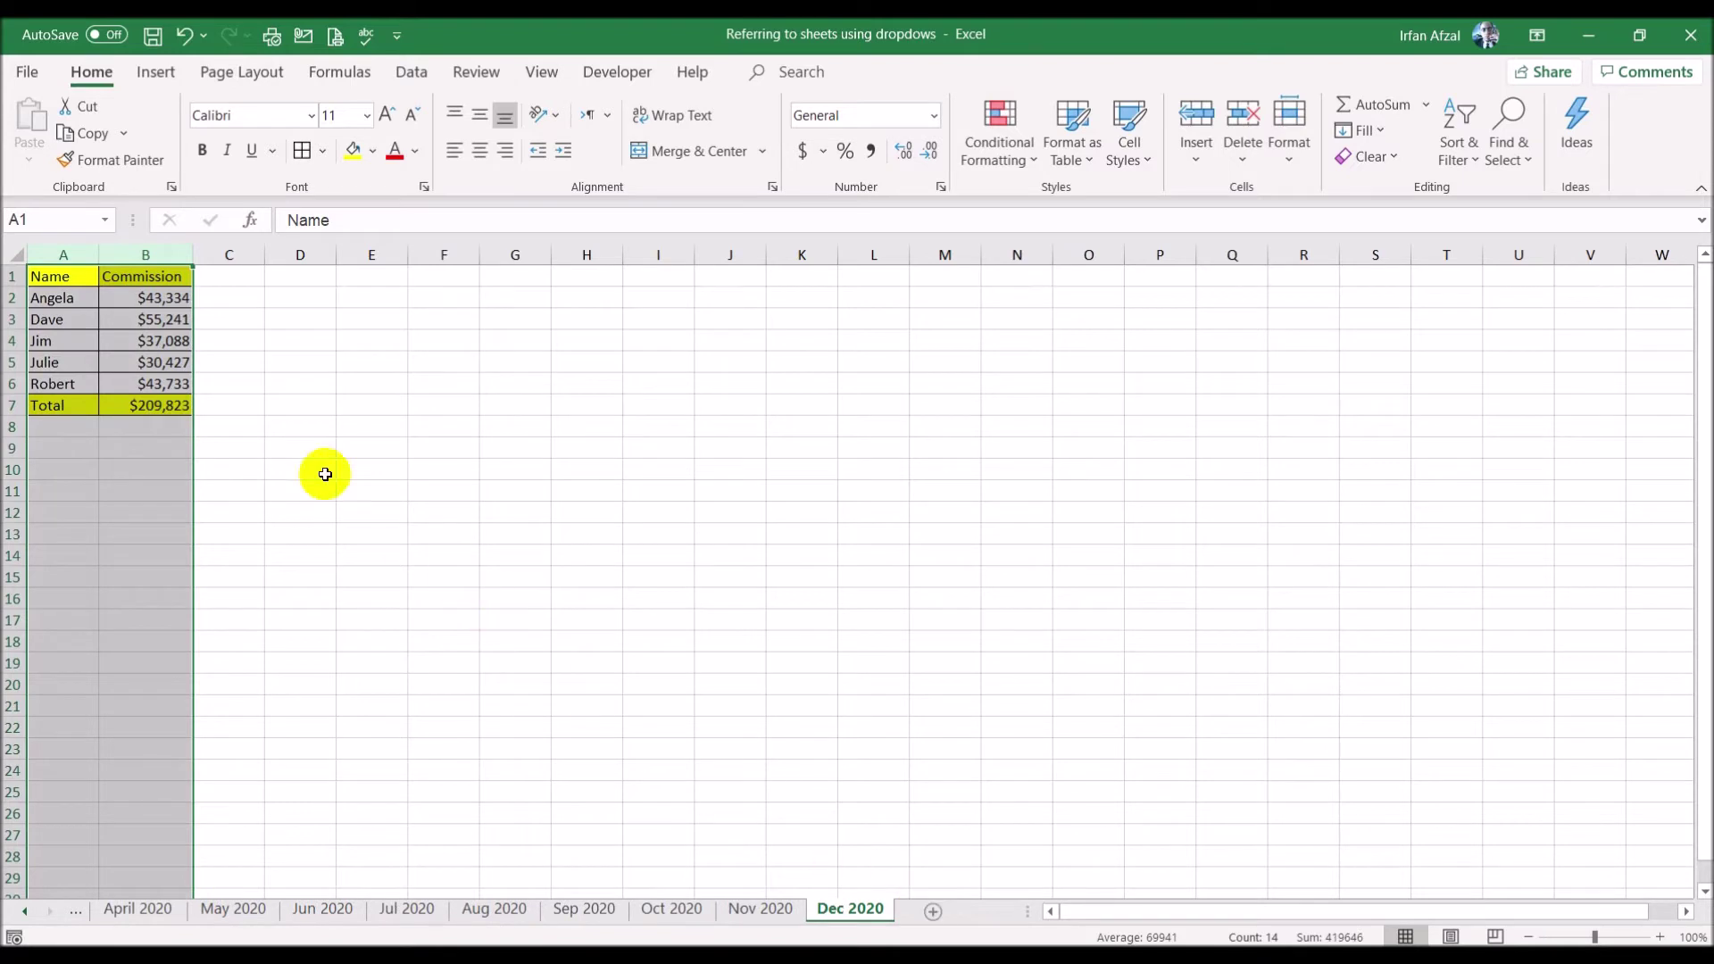
{"action": "left_click", "coordinate": [148, 340]}
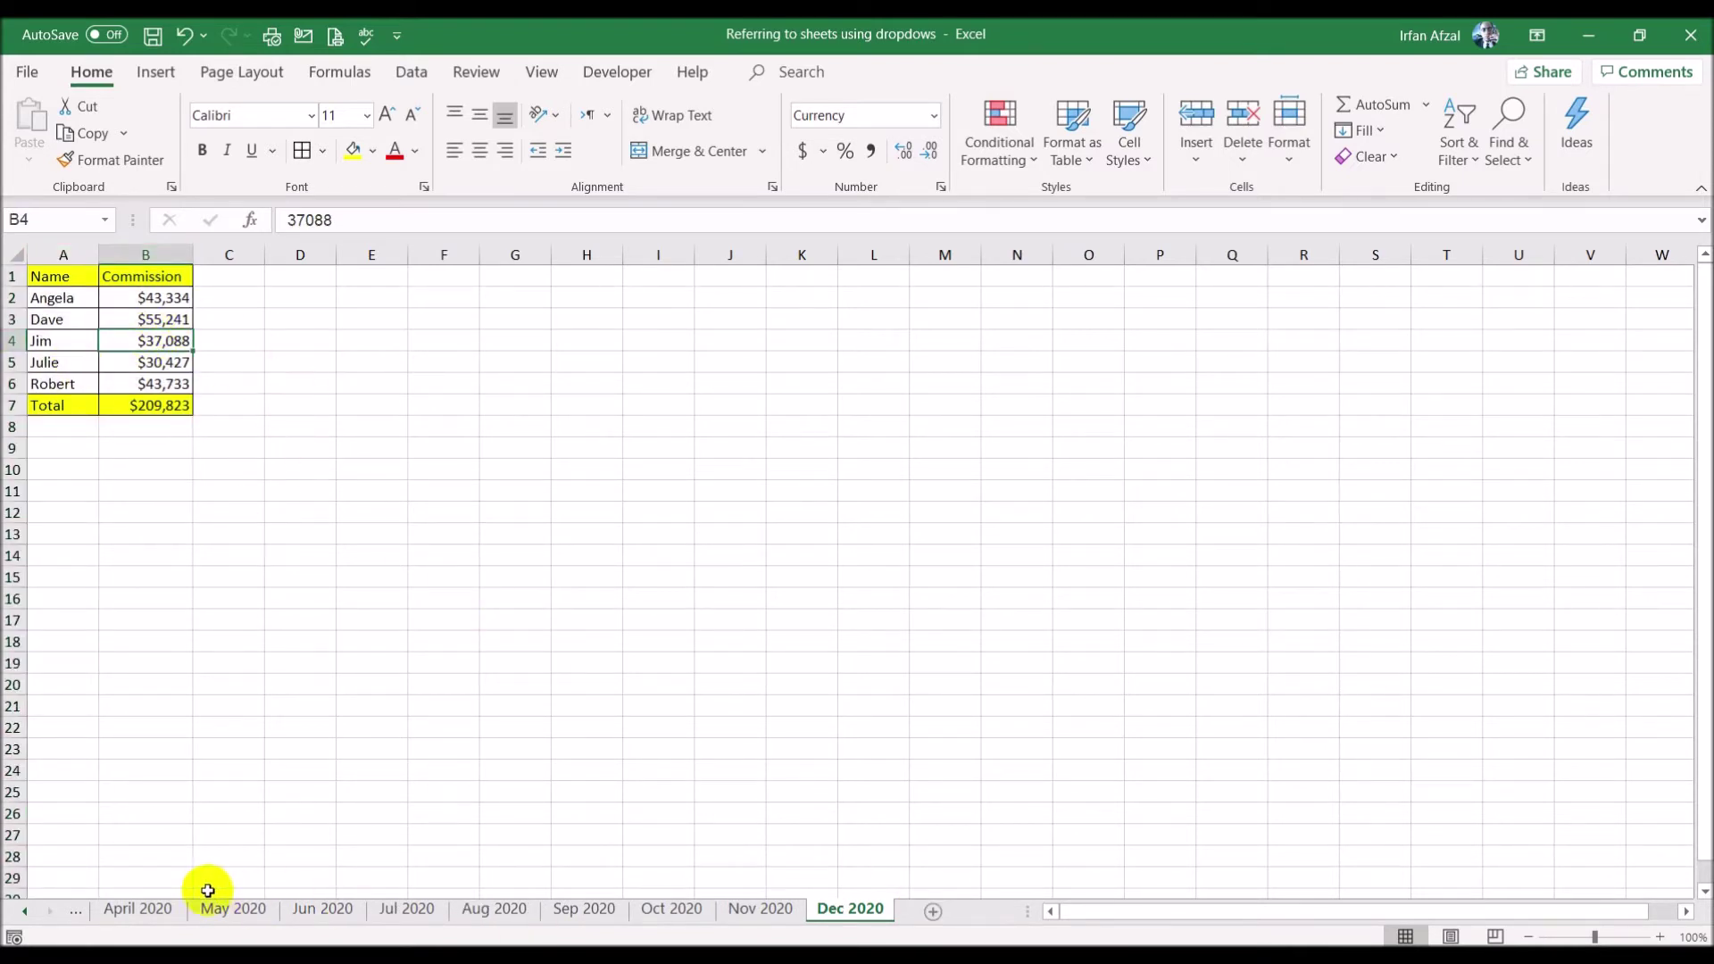
- Fill cell F2 yellow and enter the label Month in cell E2 on the Dec 2020 sheet
{"action": "left_click", "coordinate": [27, 913]}
{"action": "left_click", "coordinate": [27, 912]}
{"action": "left_click", "coordinate": [26, 912]}
{"action": "left_click", "coordinate": [27, 912]}
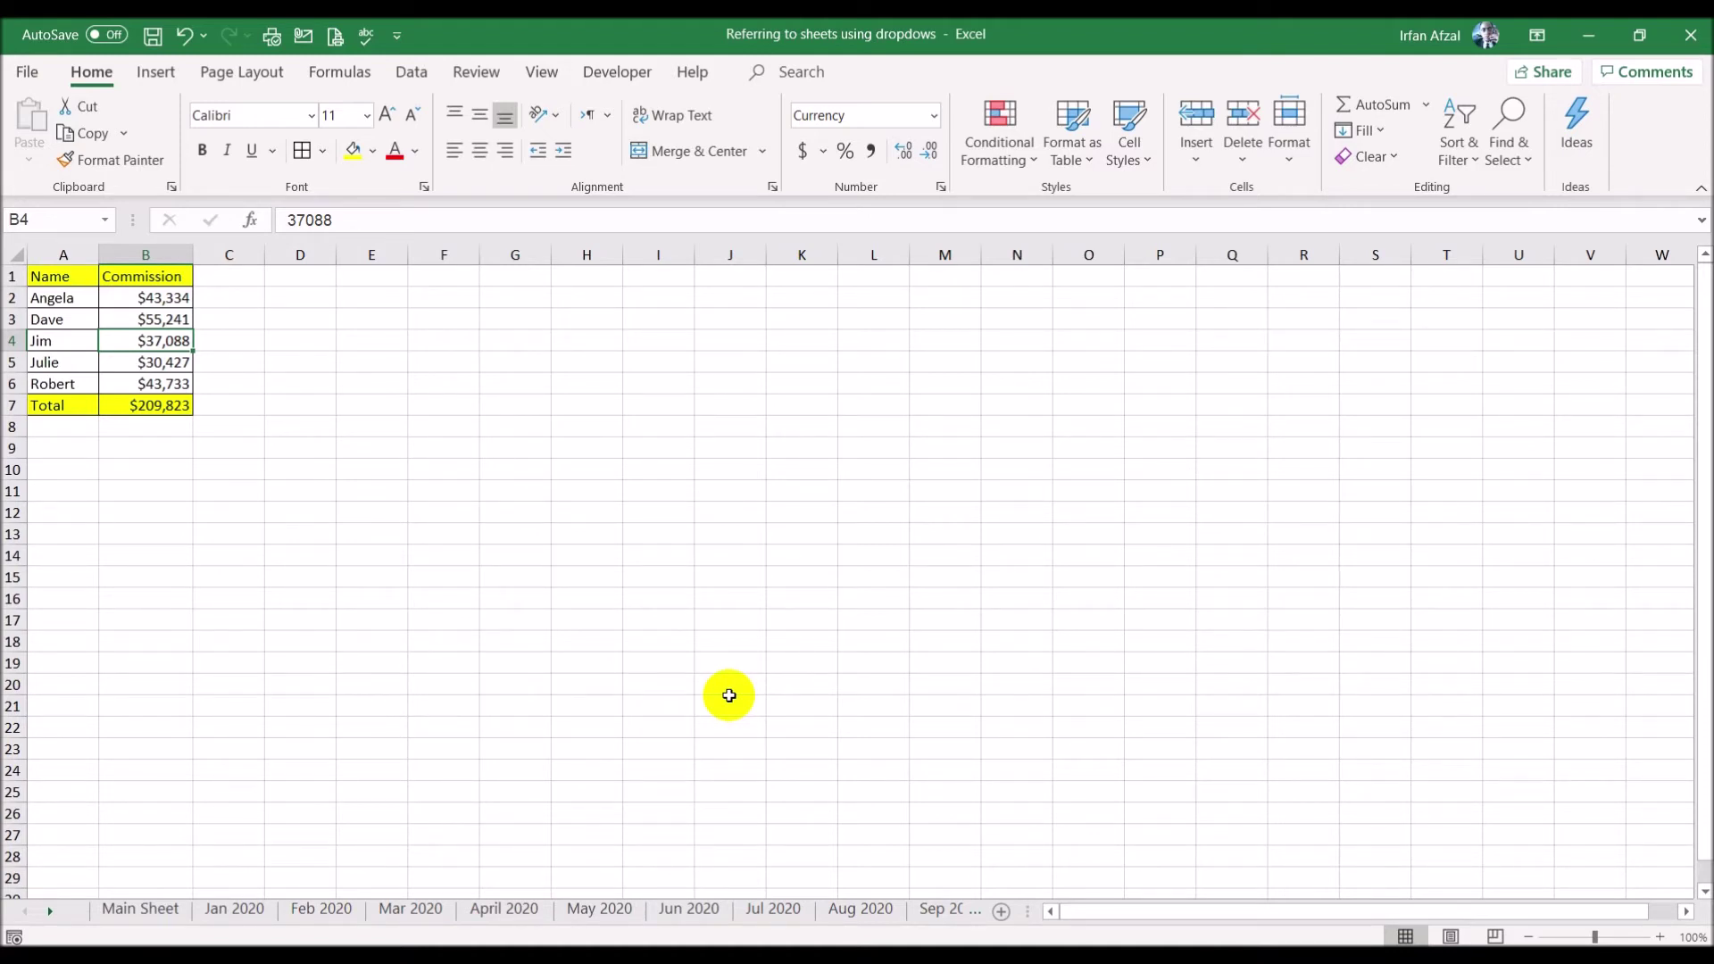
{"action": "left_click", "coordinate": [447, 299]}
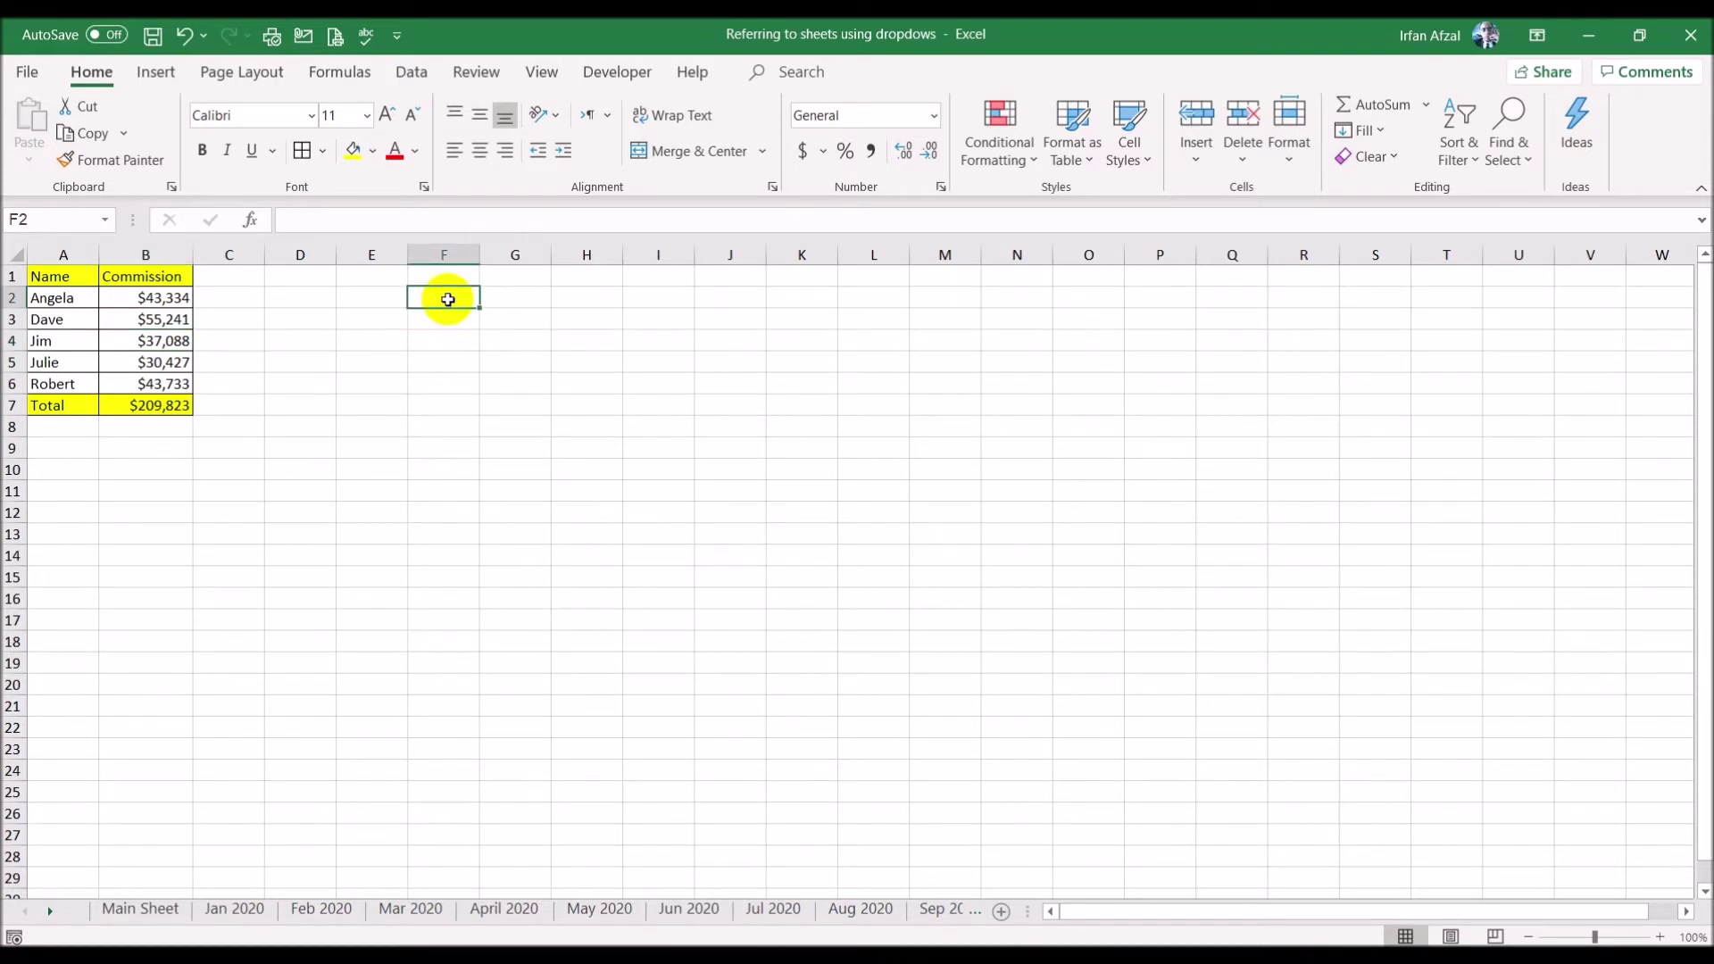
{"action": "left_click", "coordinate": [355, 151]}
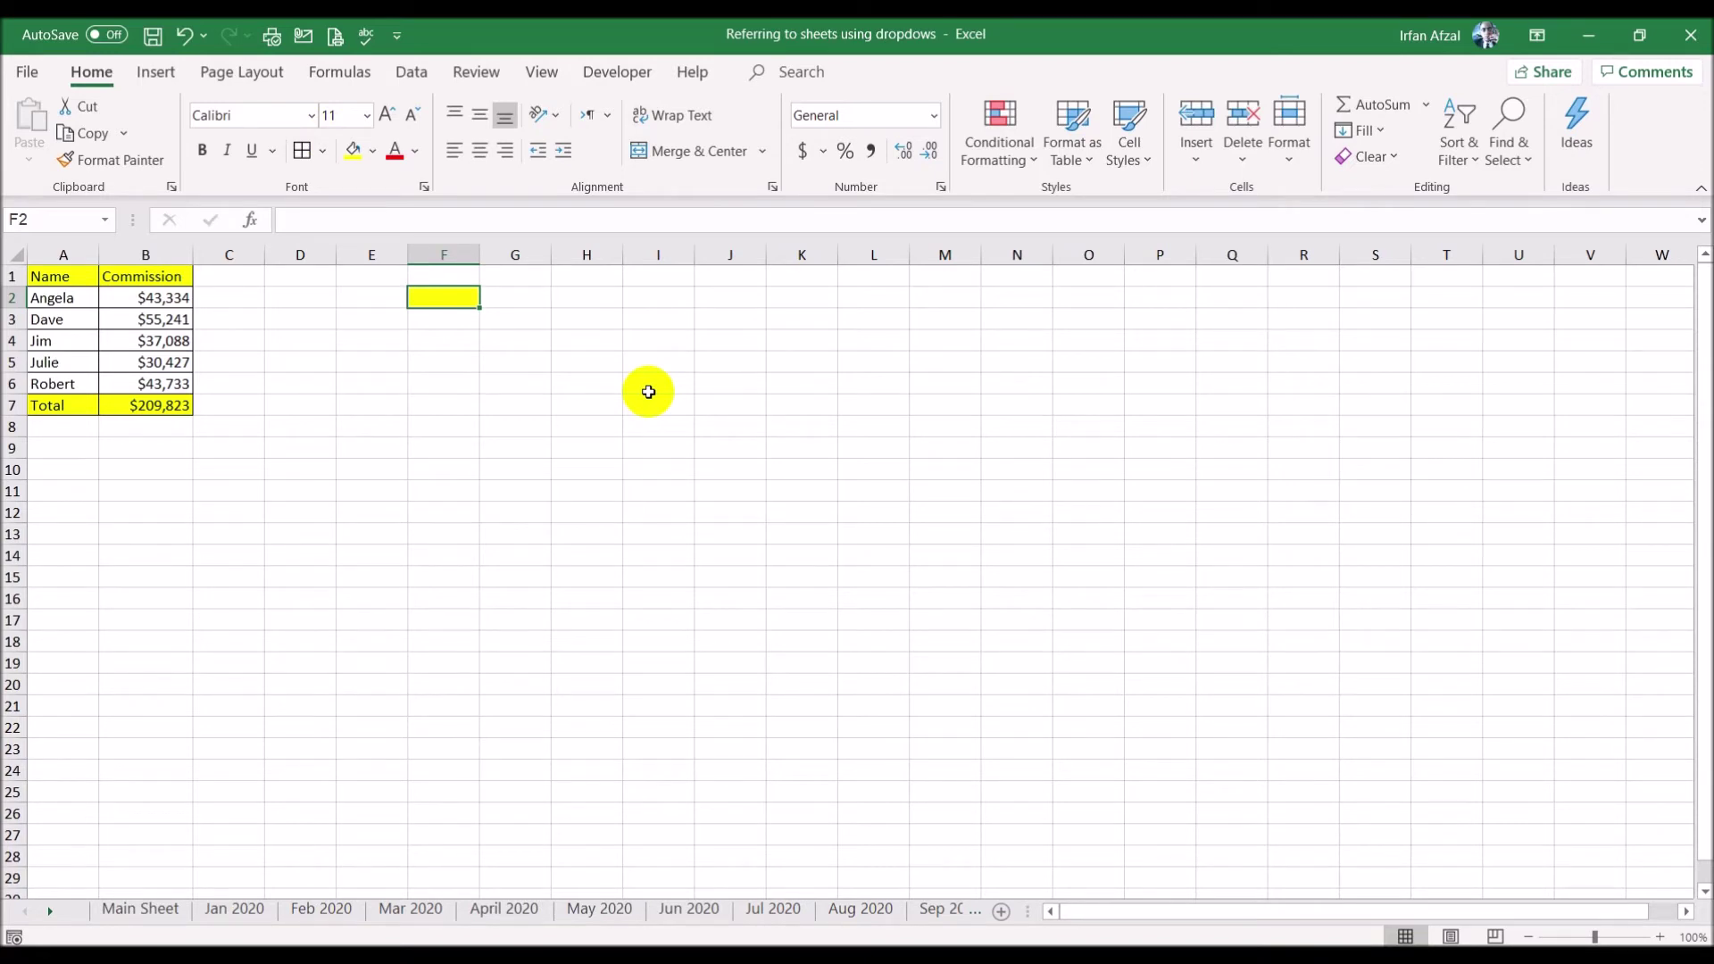
{"action": "left_click", "coordinate": [388, 297]}
{"action": "type", "text": "Month"}
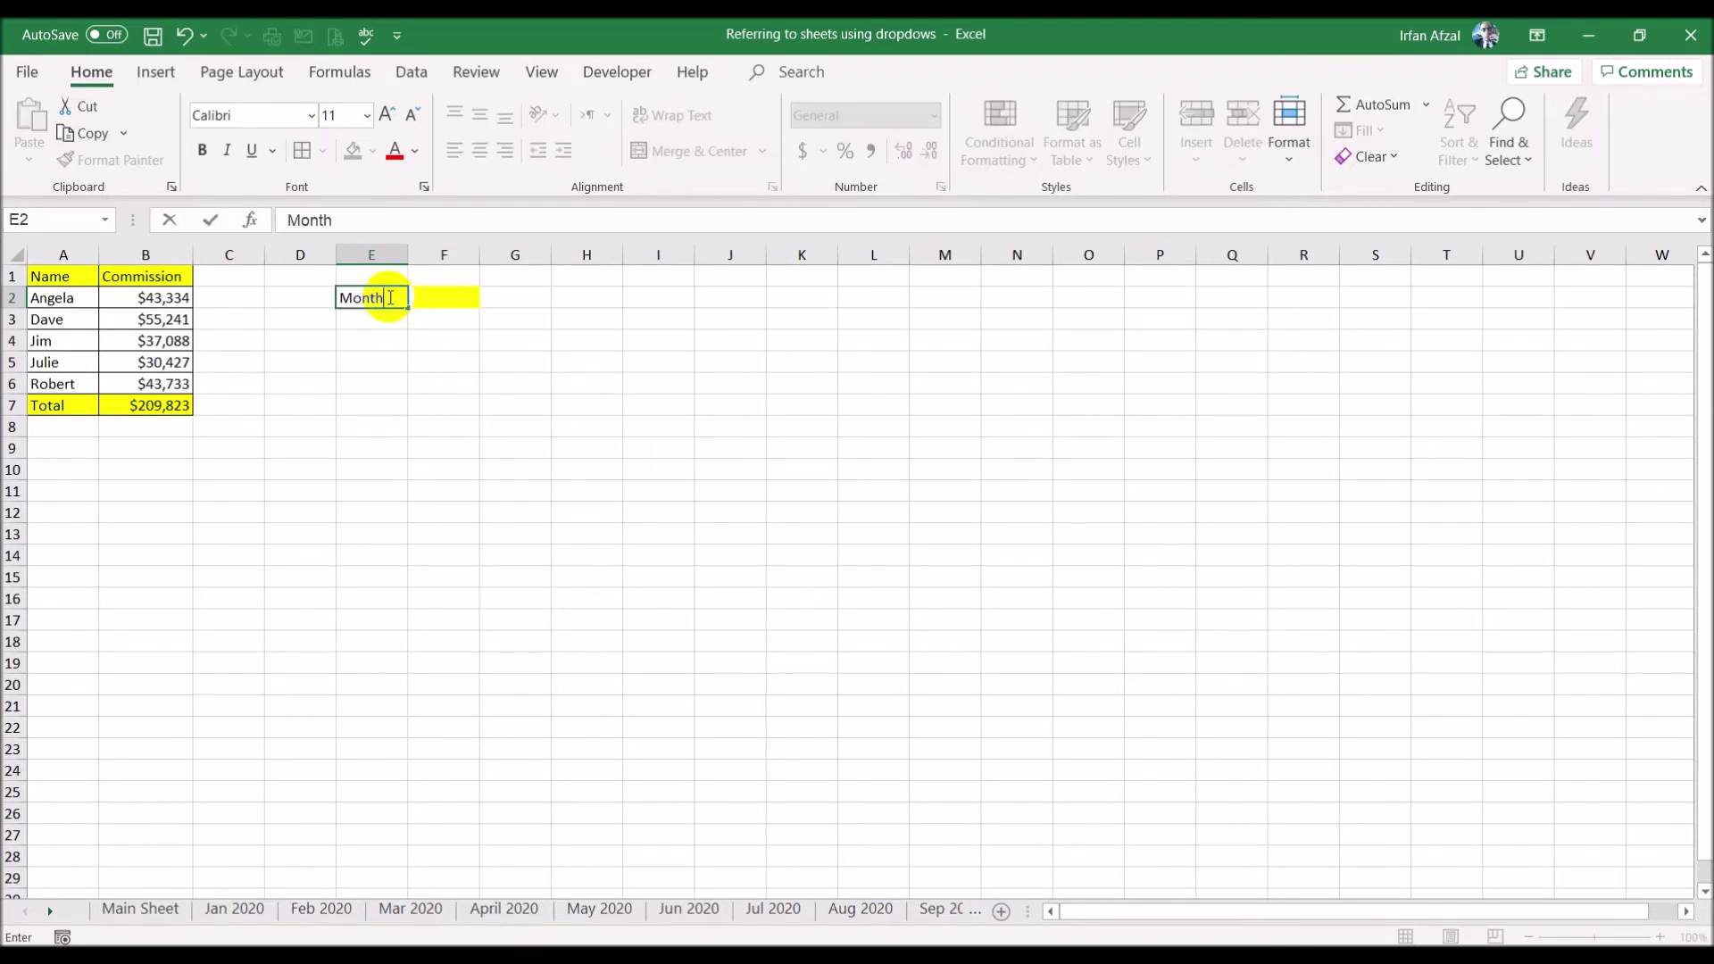
{"action": "key", "text": "Return"}
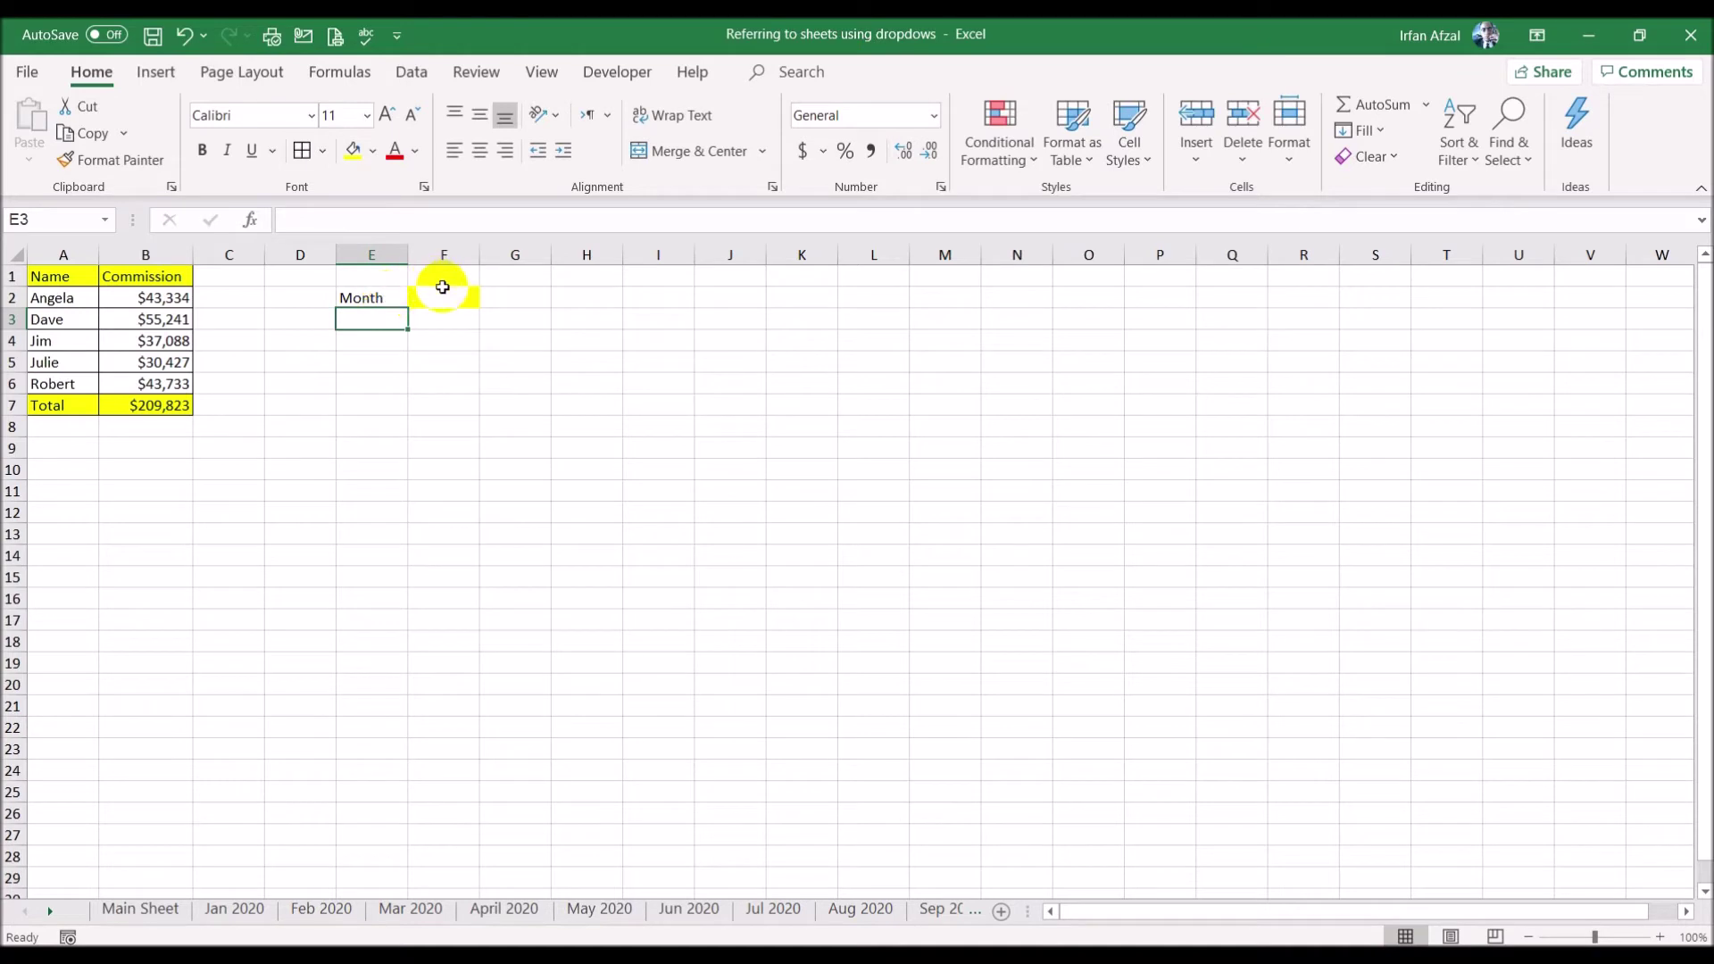
{"action": "left_click", "coordinate": [444, 292]}
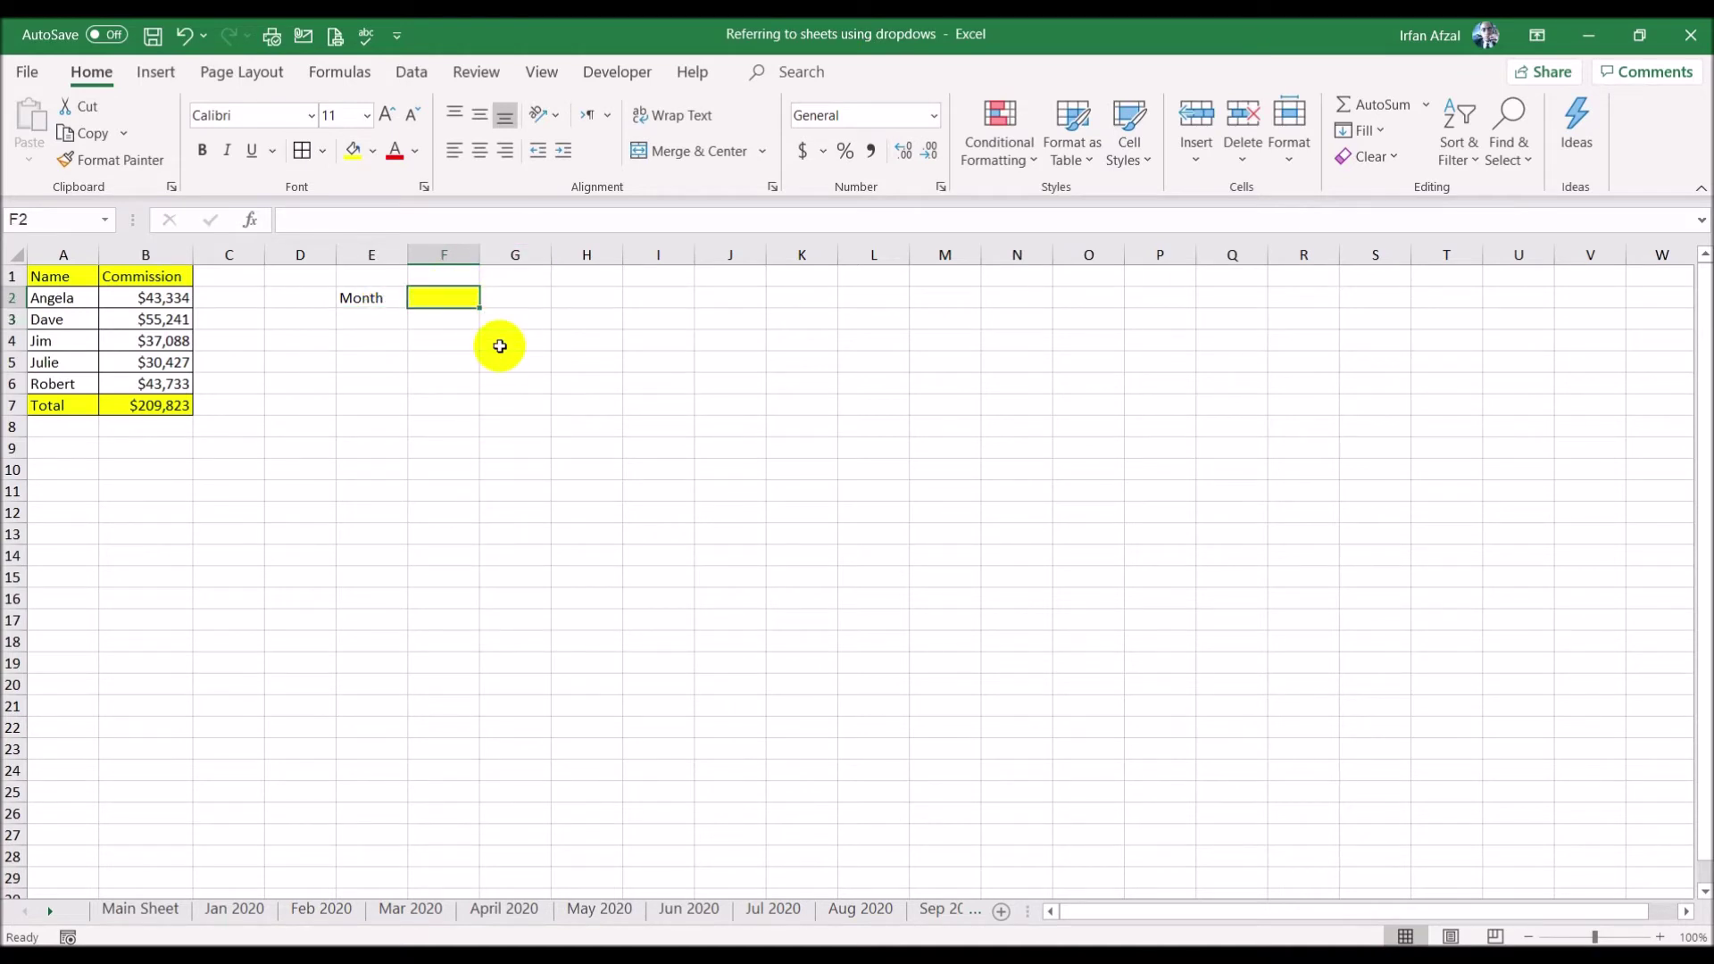
- Insert a new worksheet before Jan 2020 and name it DropDown
{"action": "left_click", "coordinate": [225, 909]}
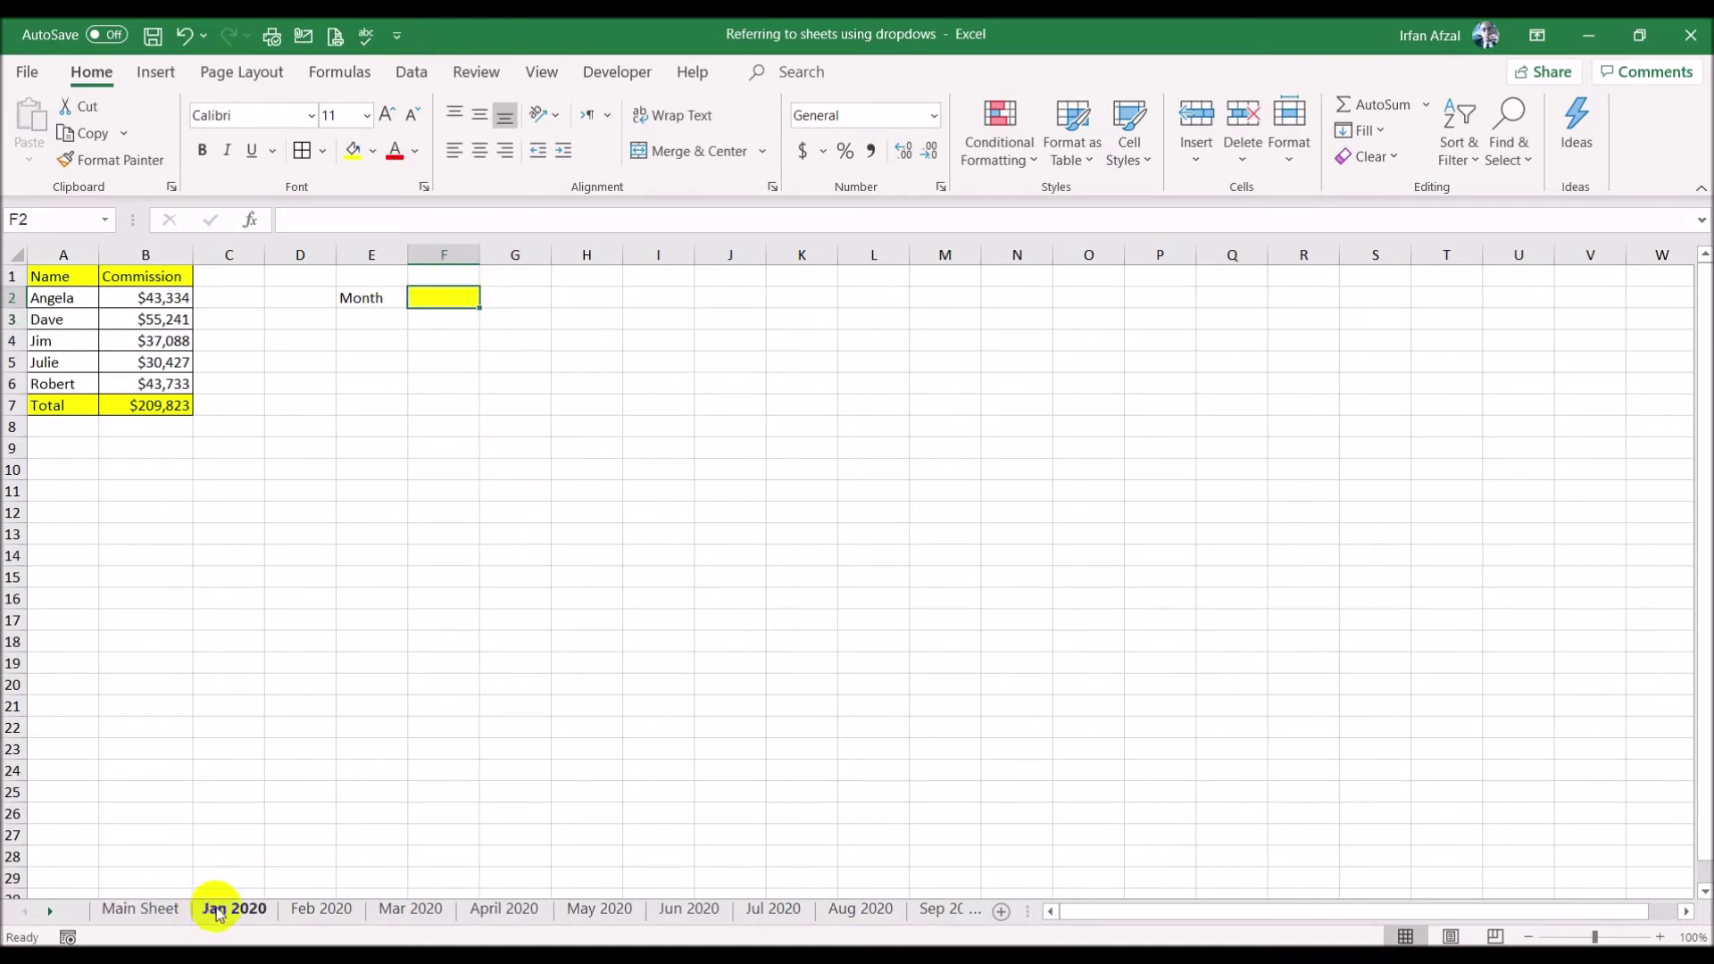
{"action": "right_click", "coordinate": [219, 907]}
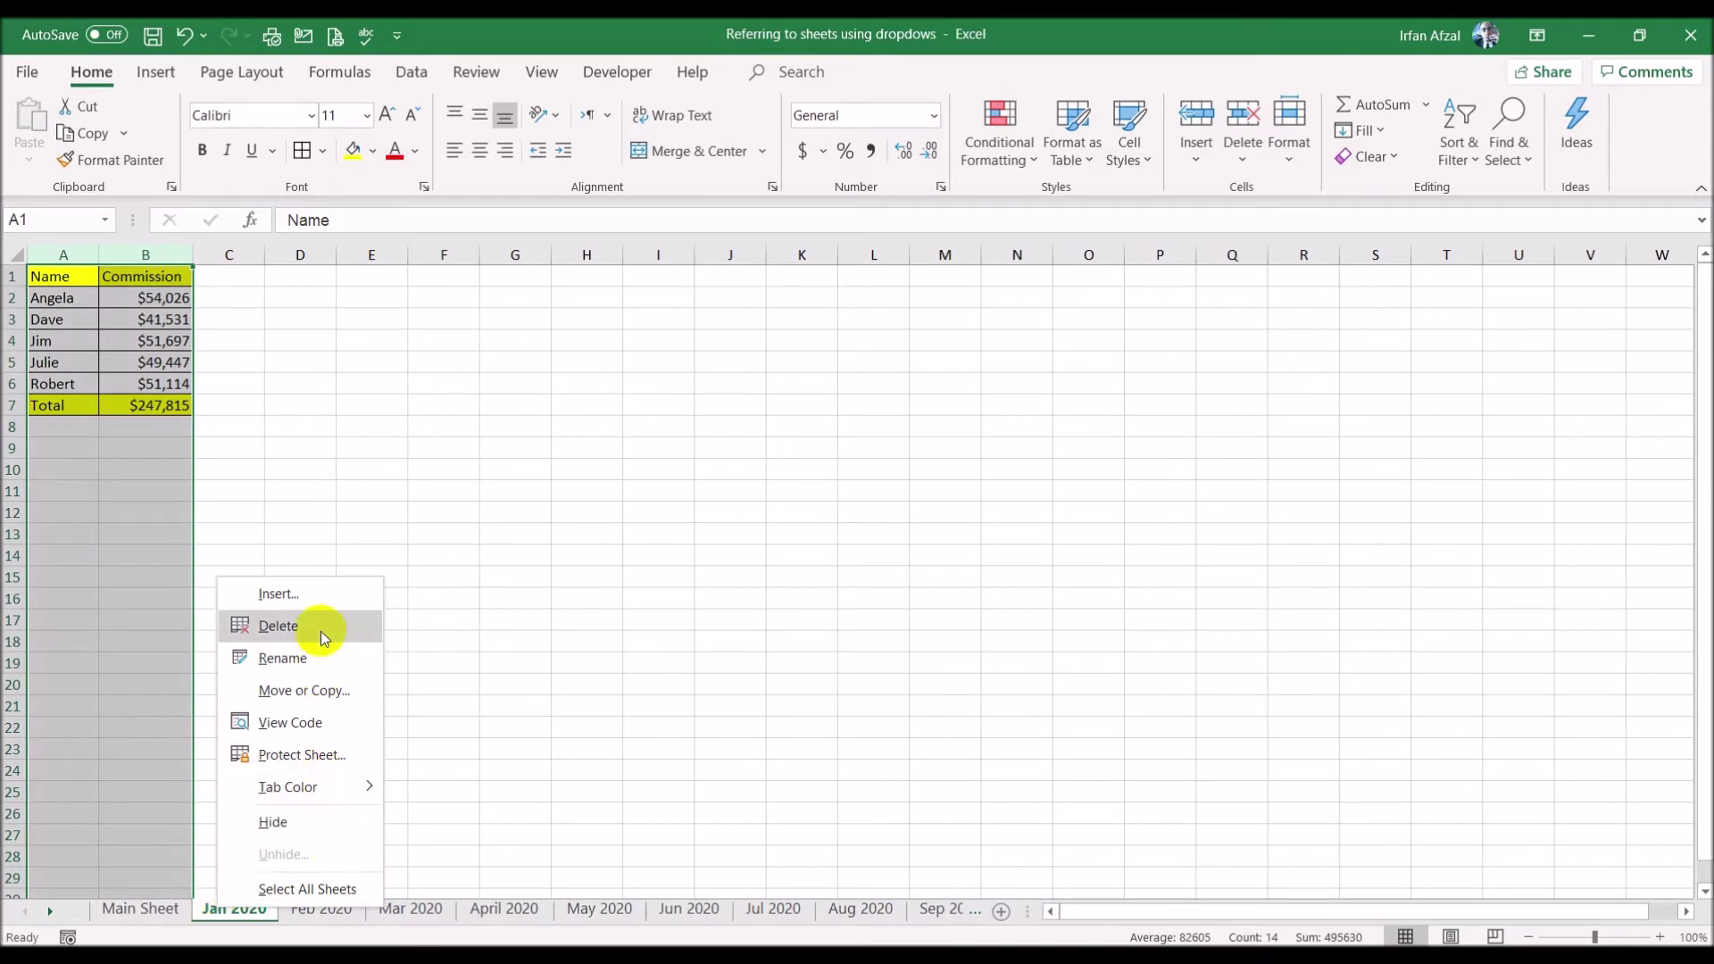
{"action": "left_click", "coordinate": [319, 593]}
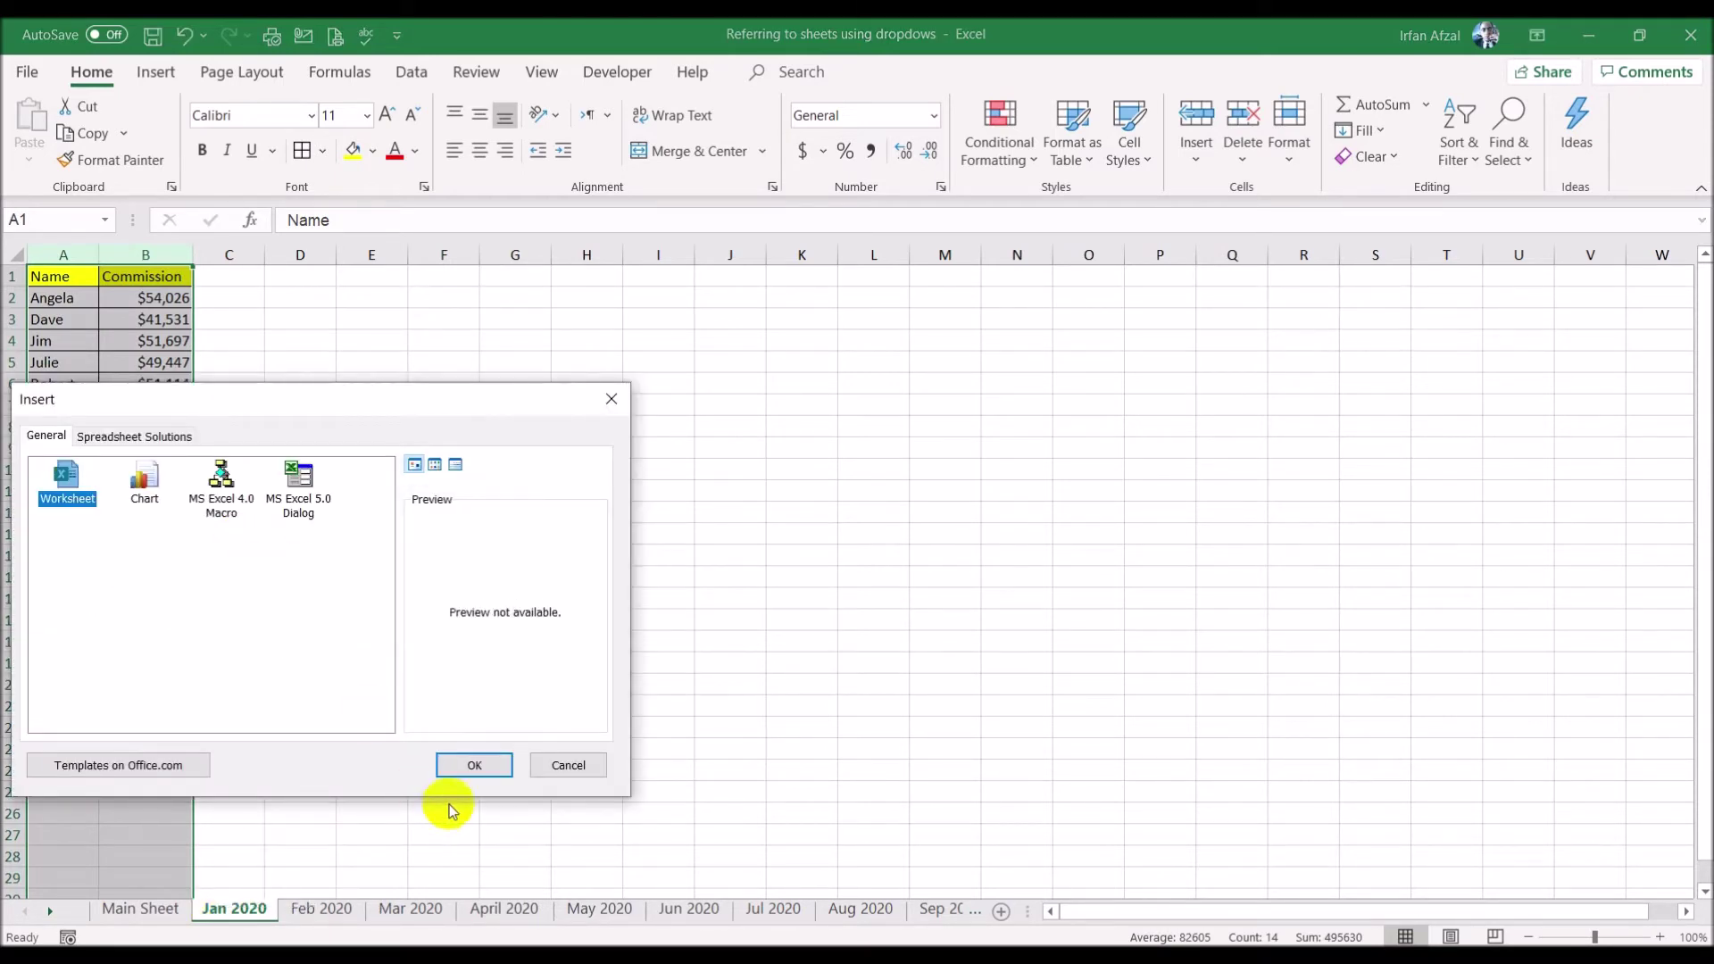
{"action": "left_click", "coordinate": [460, 765]}
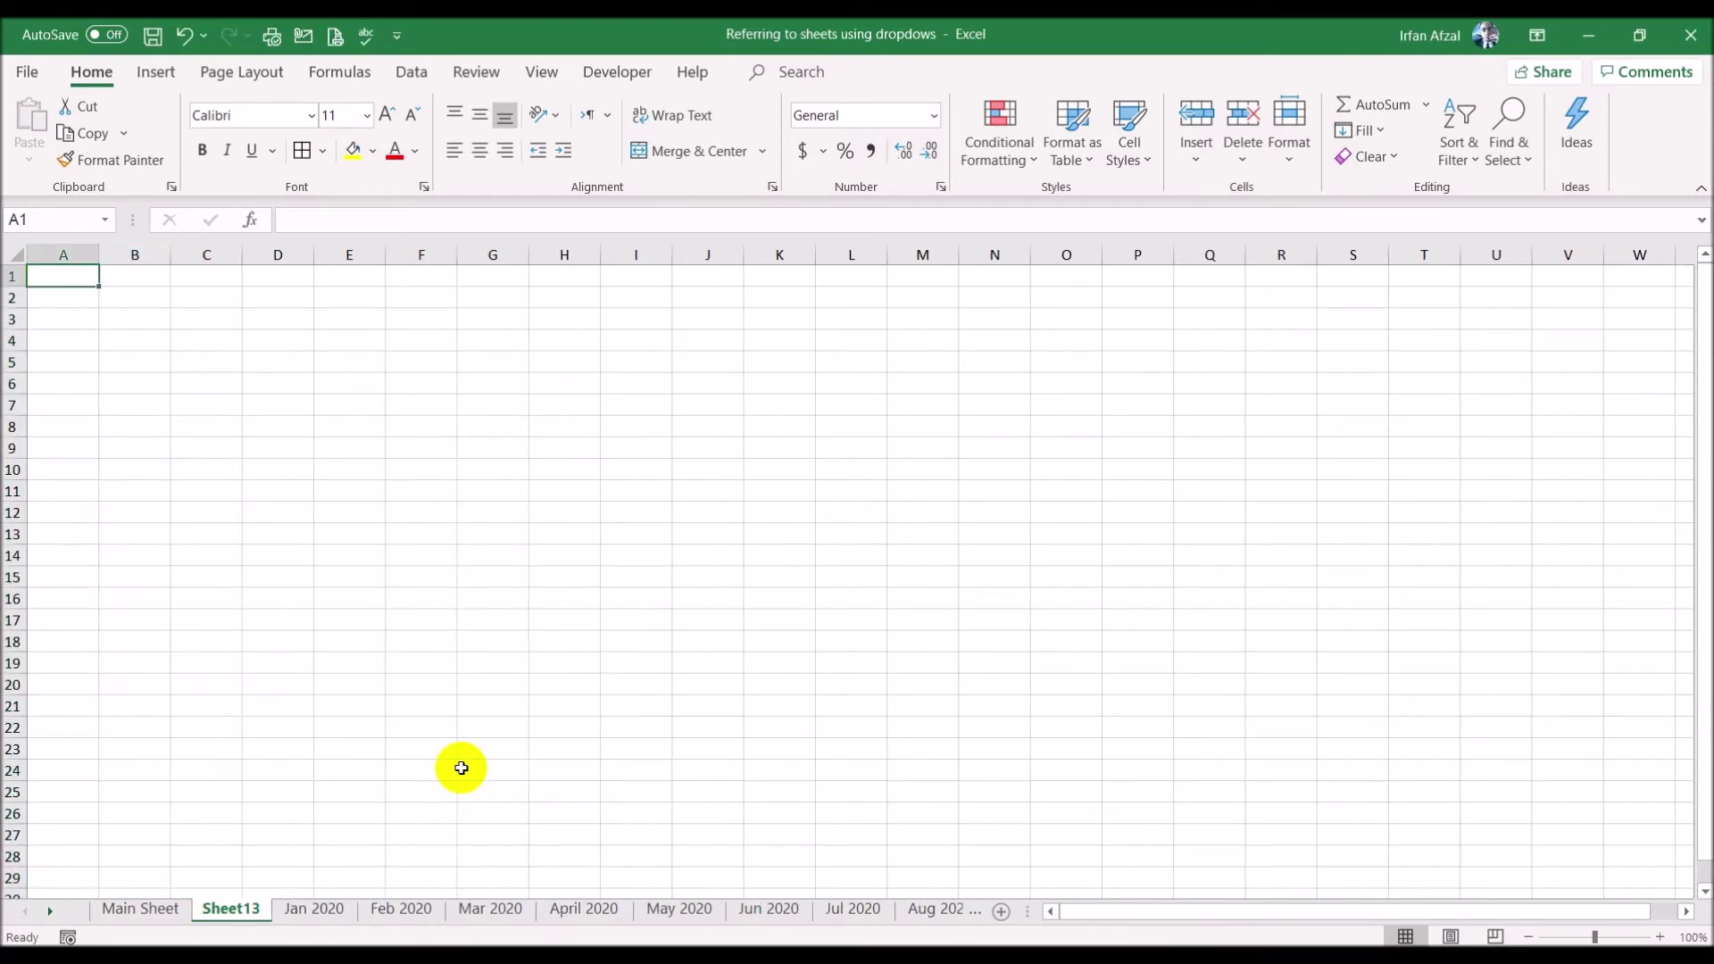
{"action": "double_click", "coordinate": [233, 910]}
{"action": "type", "text": "DropDown"}
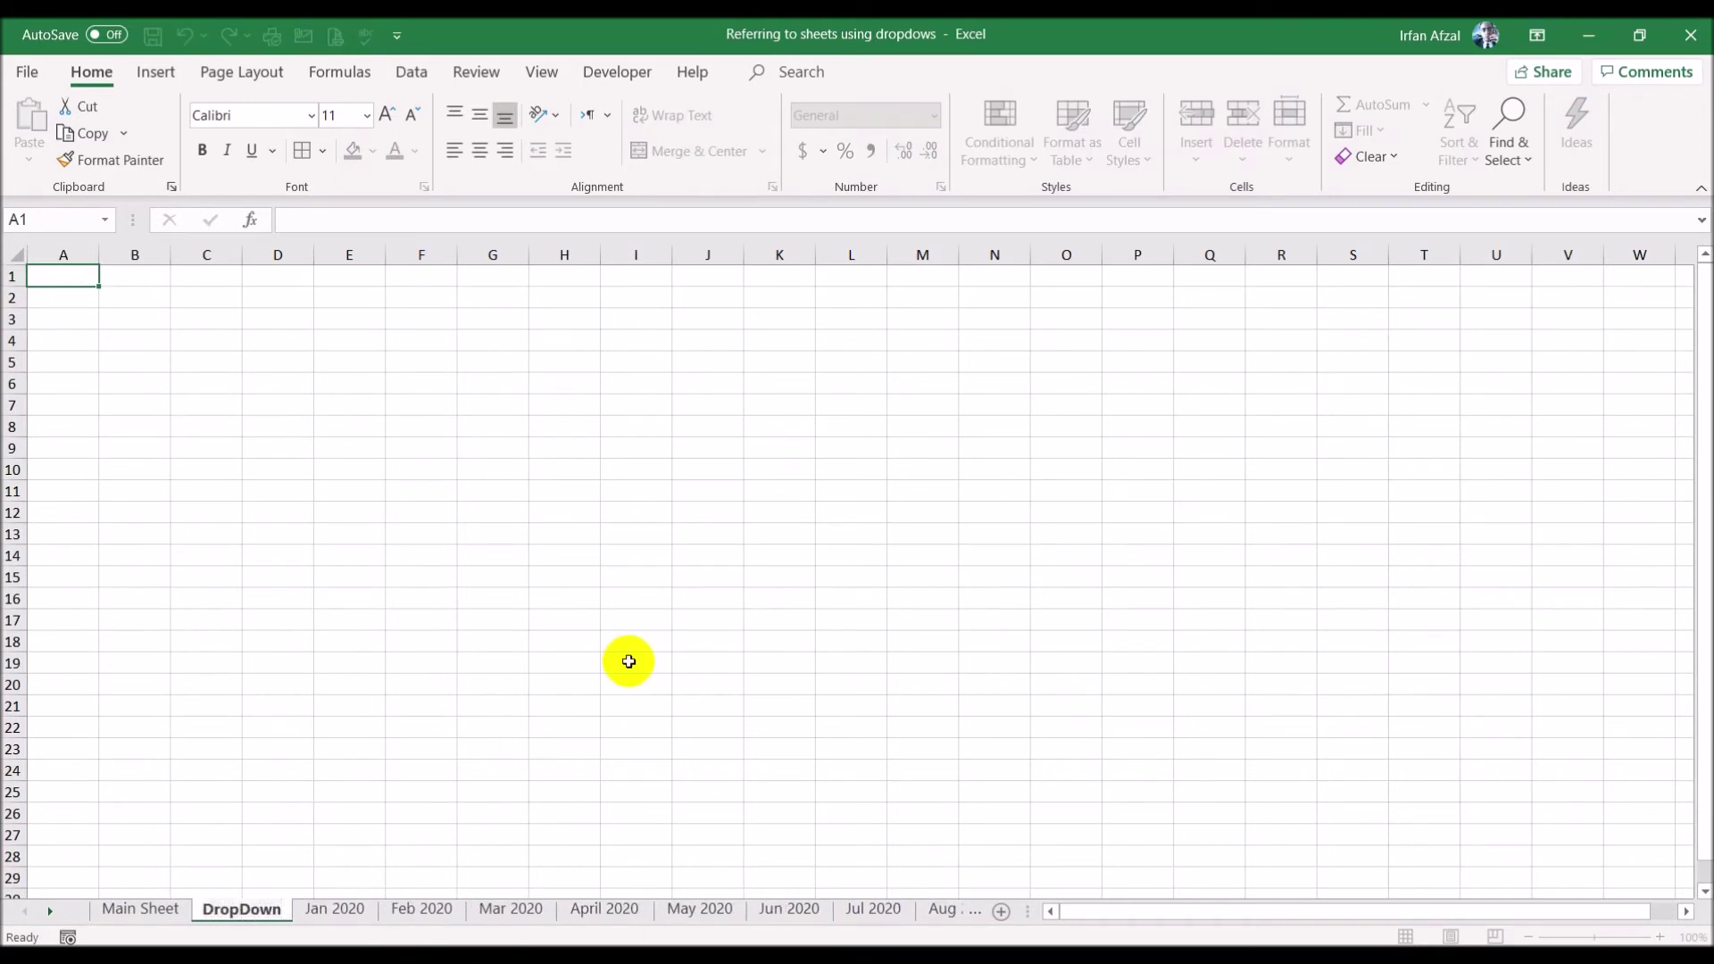
{"action": "key", "text": "Return"}
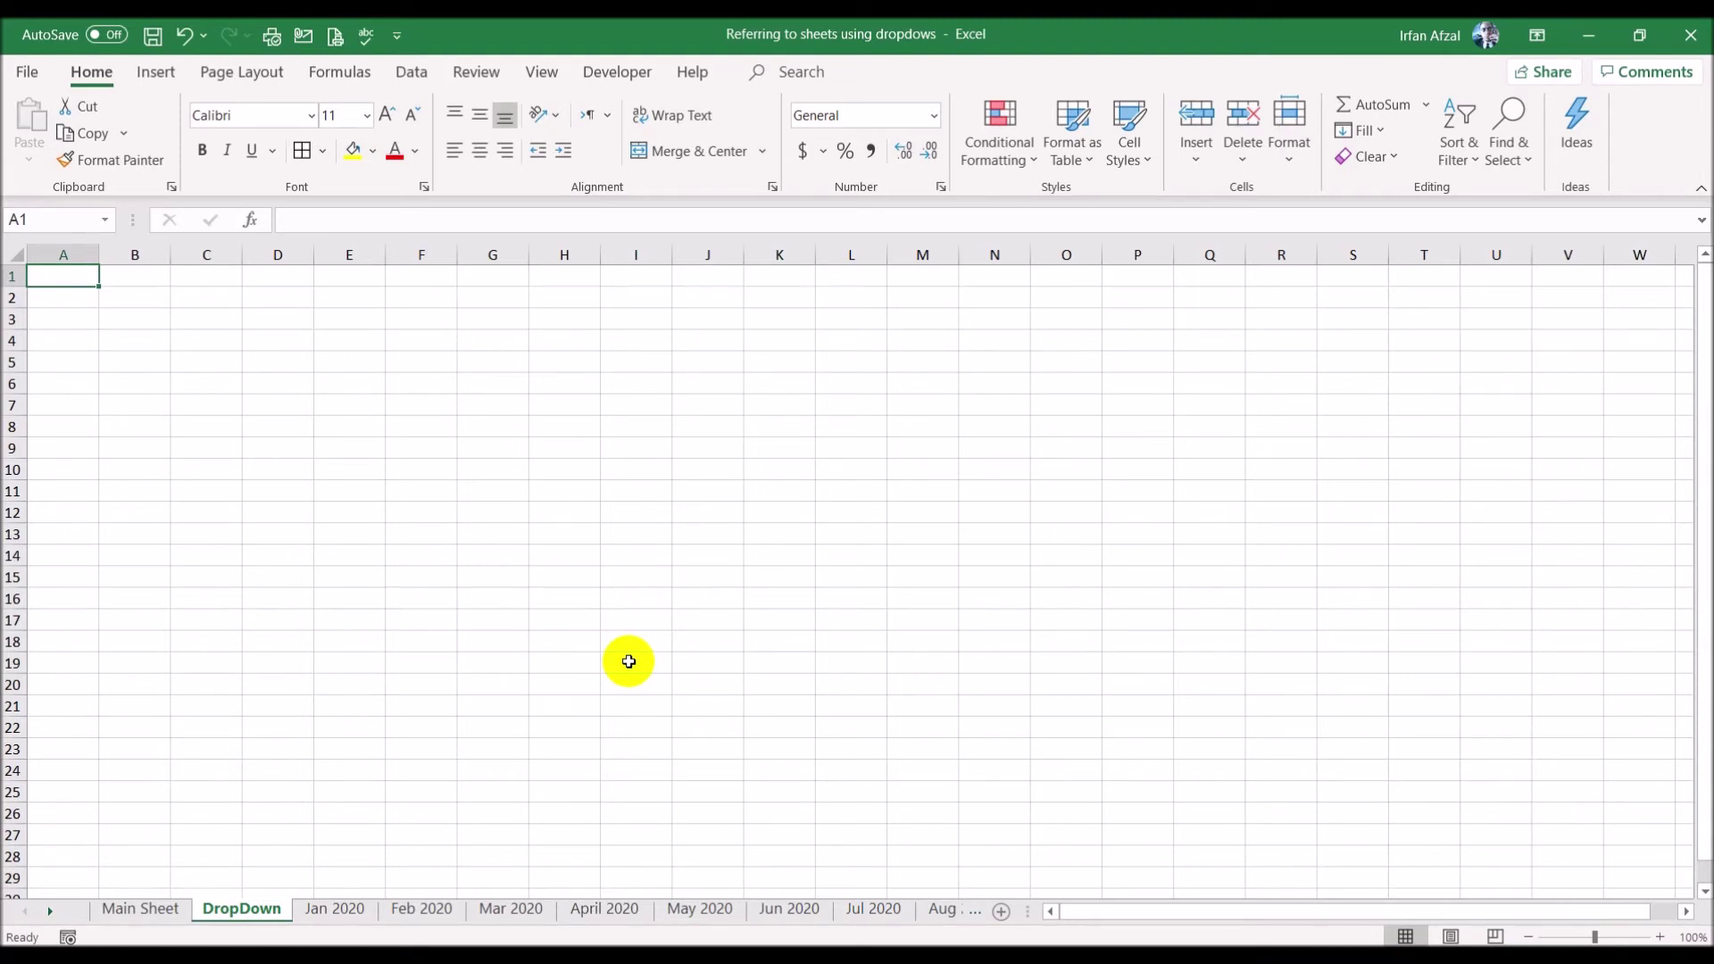
- Locate the misplaced Month label on the Dec 2020 sheet and delete its columns E:F
{"action": "left_click", "coordinate": [139, 907]}
{"action": "left_click", "coordinate": [438, 576]}
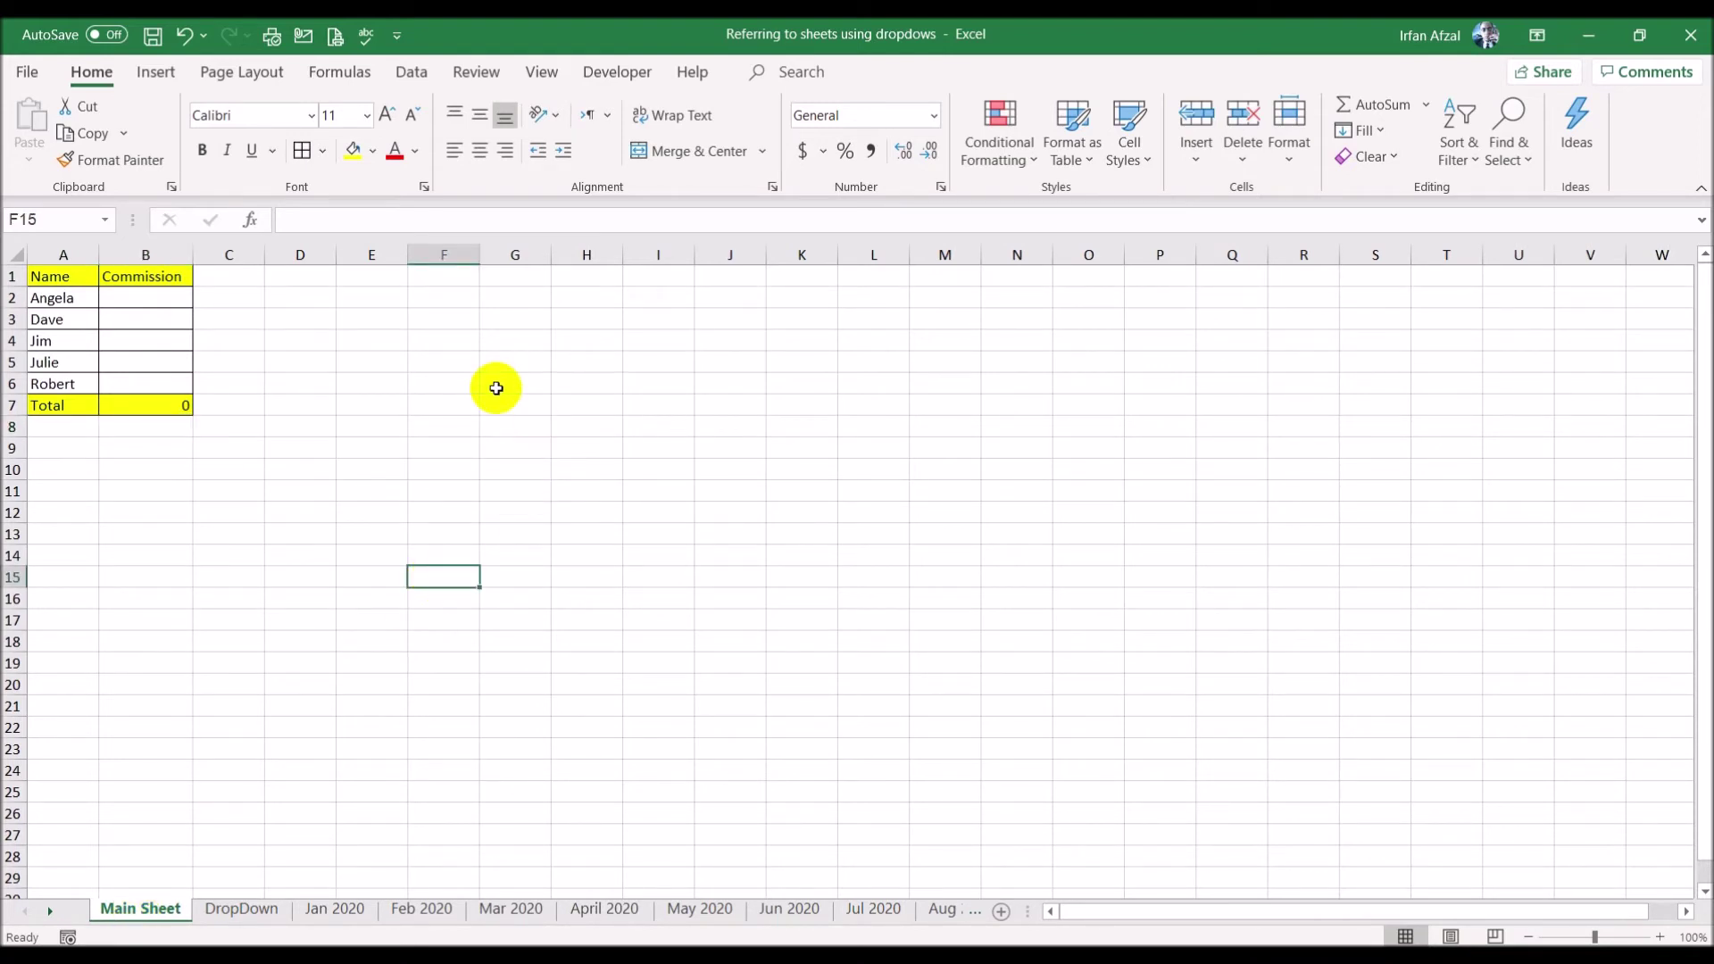
{"action": "left_click", "coordinate": [444, 908]}
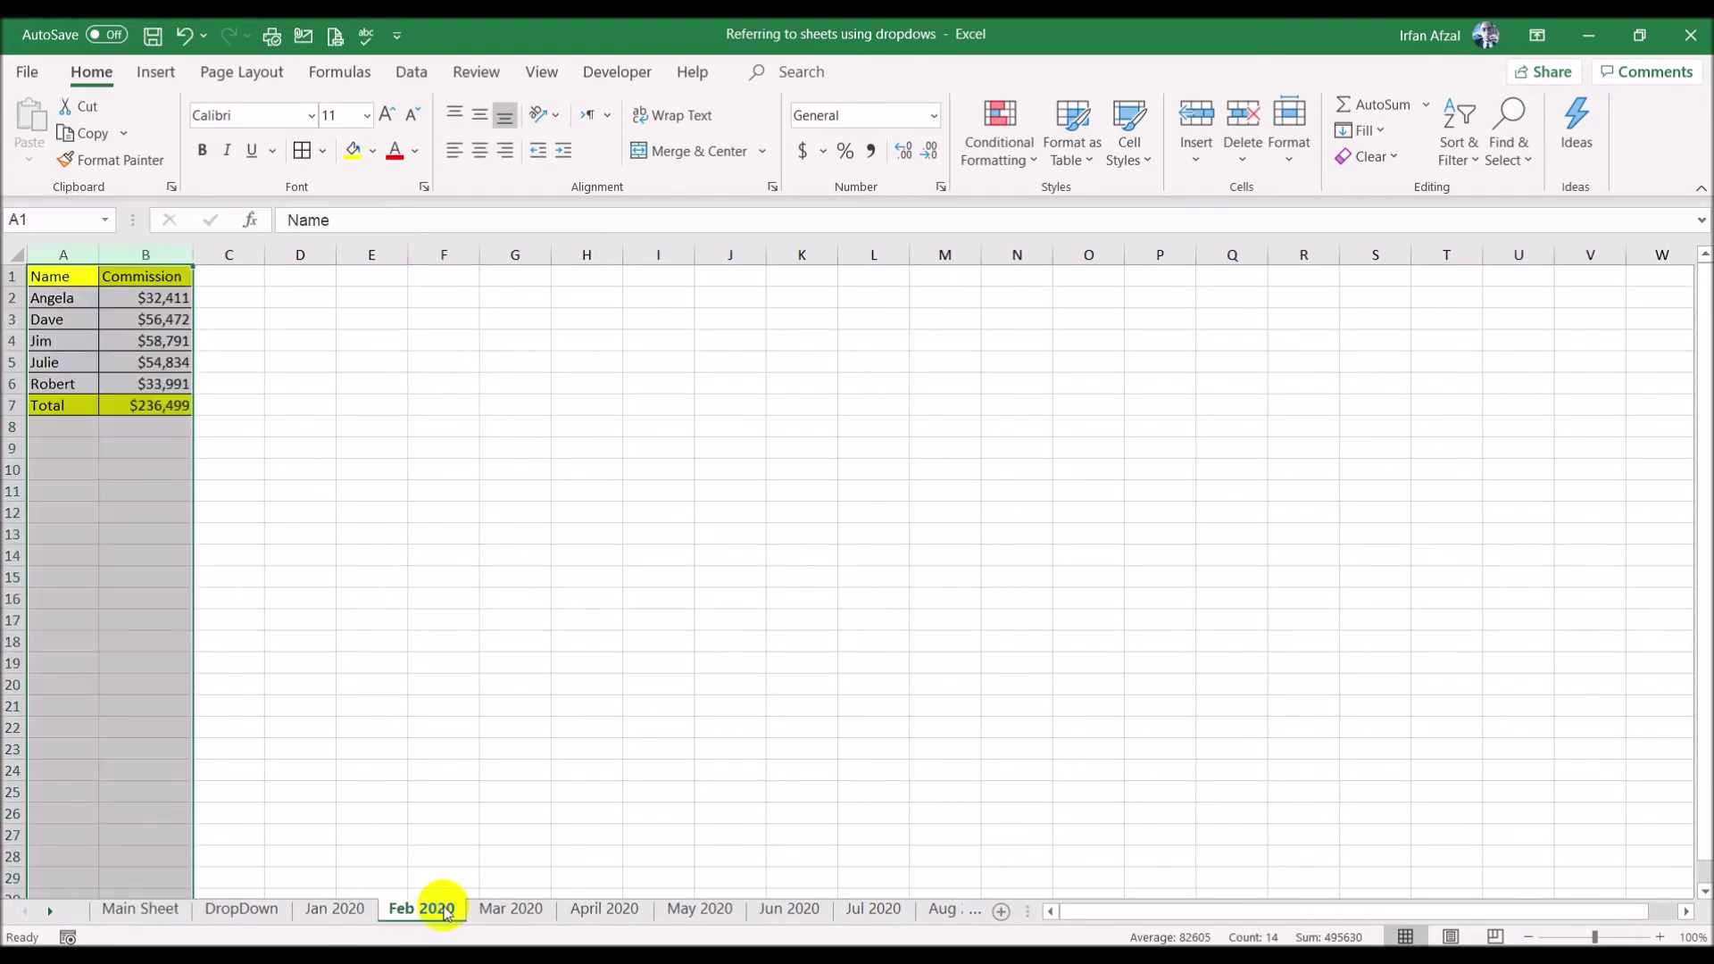
{"action": "left_click", "coordinate": [588, 613]}
{"action": "left_click", "coordinate": [947, 911]}
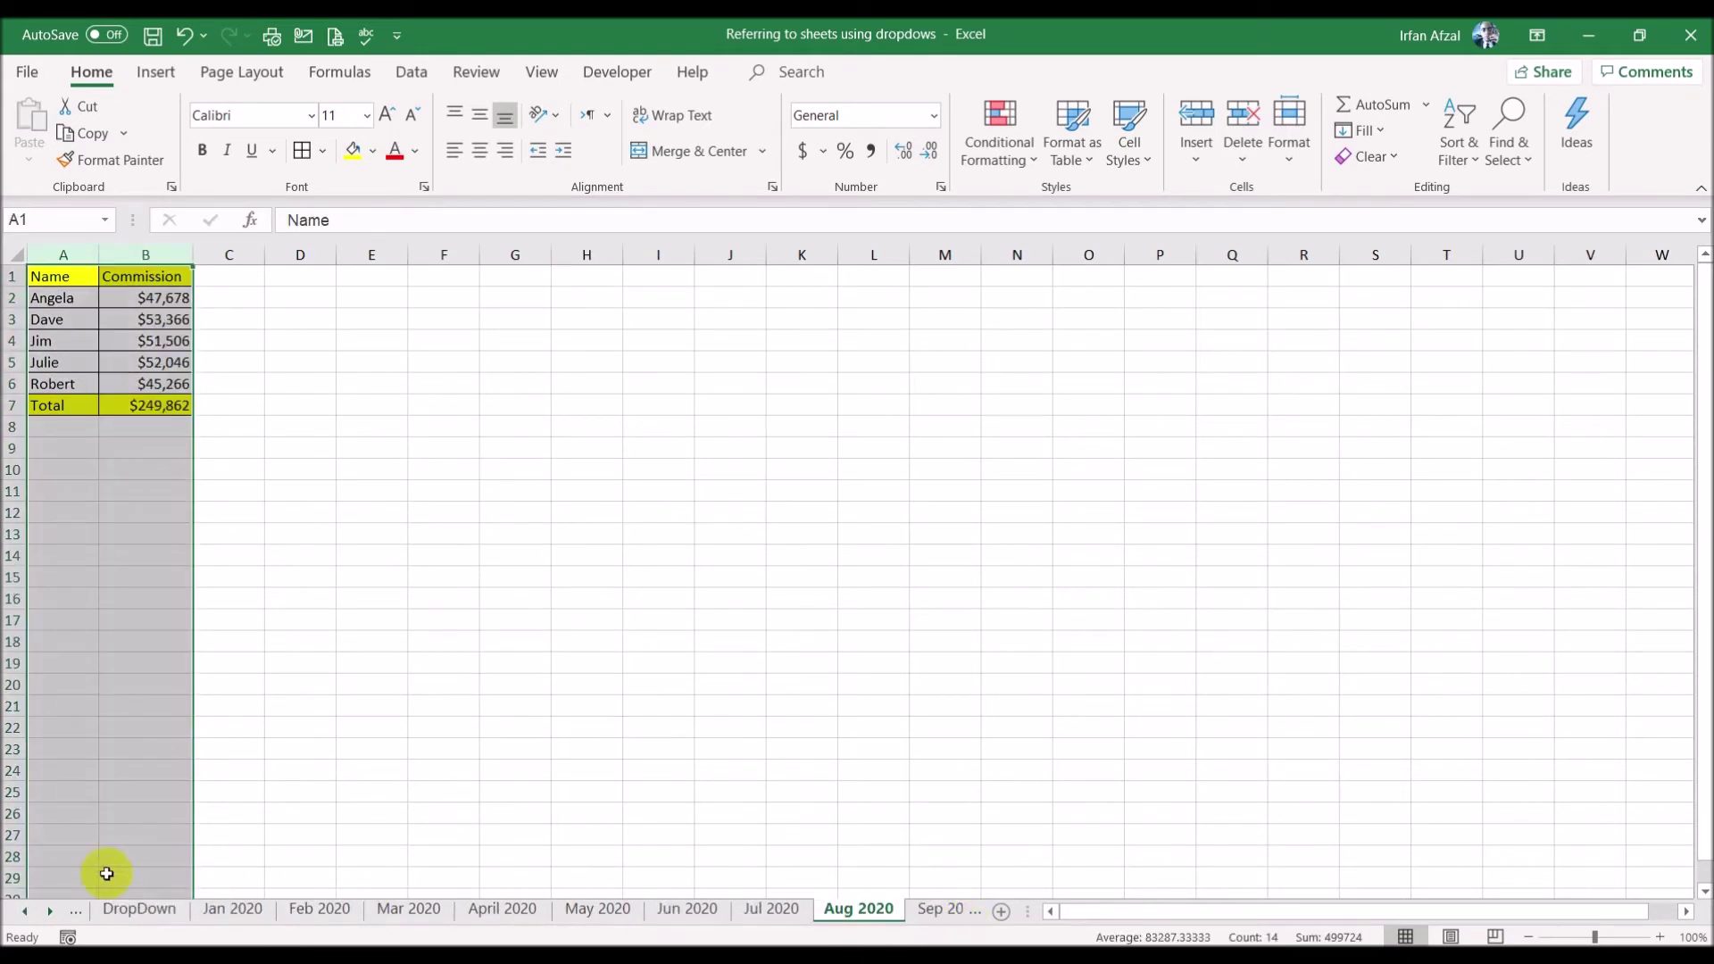
{"action": "left_click", "coordinate": [50, 911]}
{"action": "left_click", "coordinate": [50, 910]}
{"action": "left_click", "coordinate": [50, 910]}
{"action": "left_click", "coordinate": [50, 911]}
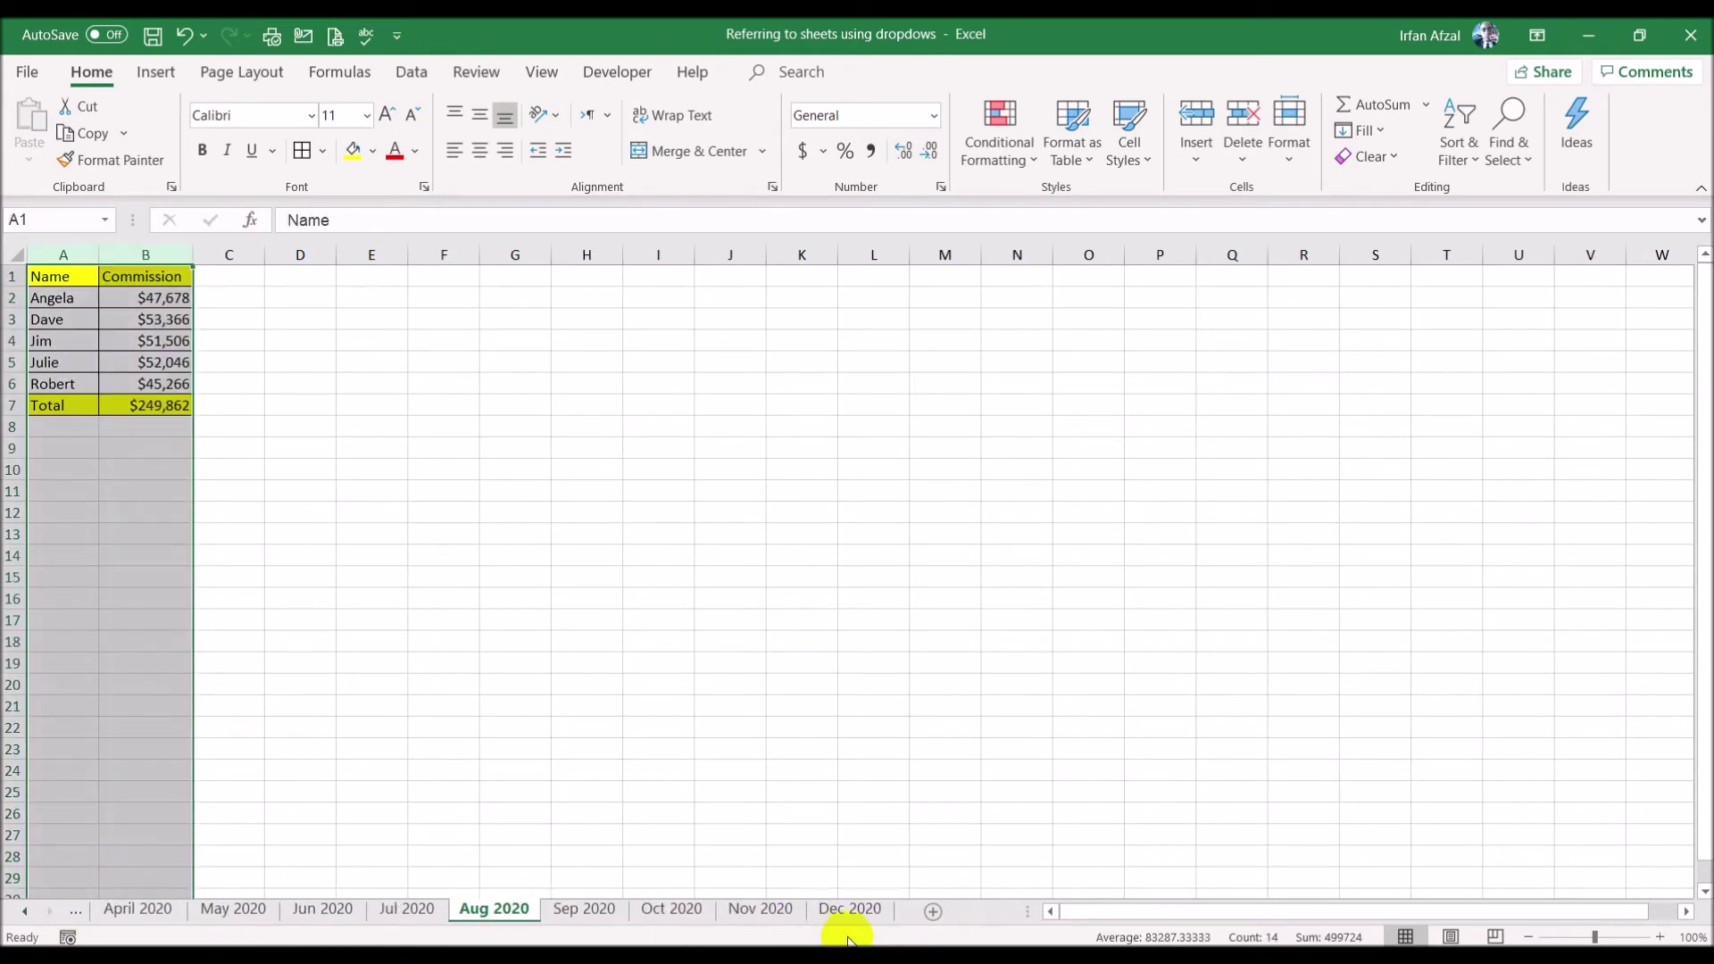
{"action": "left_click", "coordinate": [846, 908]}
{"action": "left_click", "coordinate": [723, 617]}
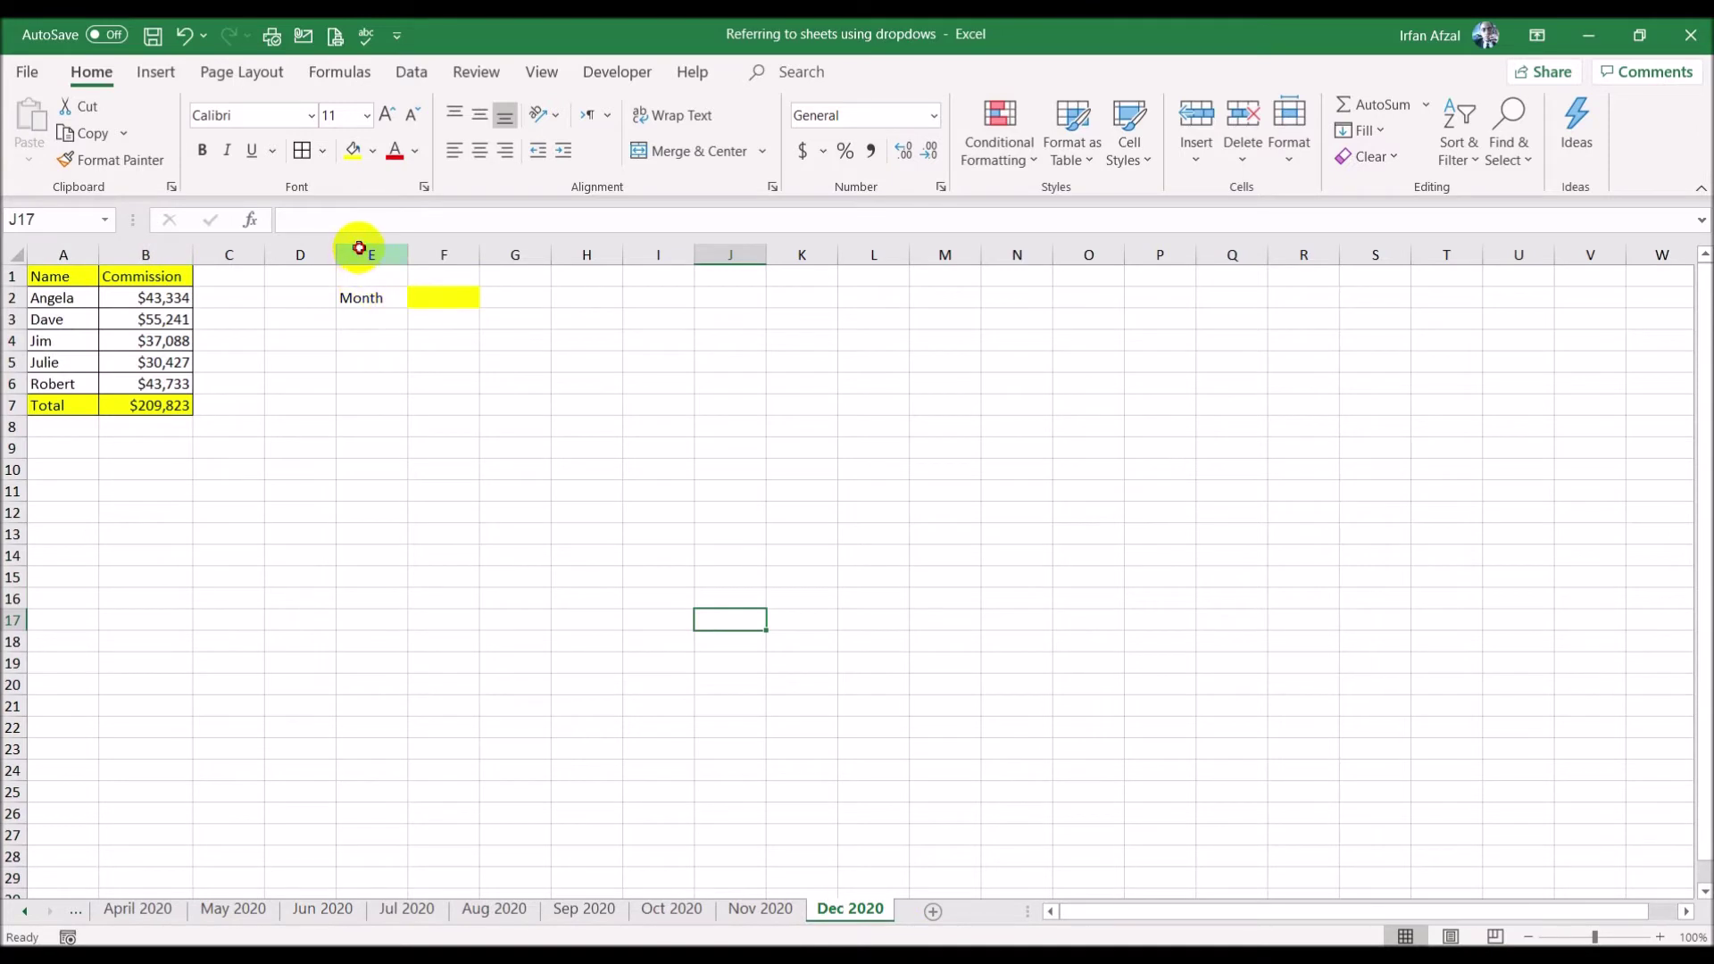
{"action": "left_click_drag", "start_coordinate": [359, 250], "coordinate": [440, 250]}
{"action": "right_click", "coordinate": [441, 251]}
{"action": "left_click", "coordinate": [480, 467]}
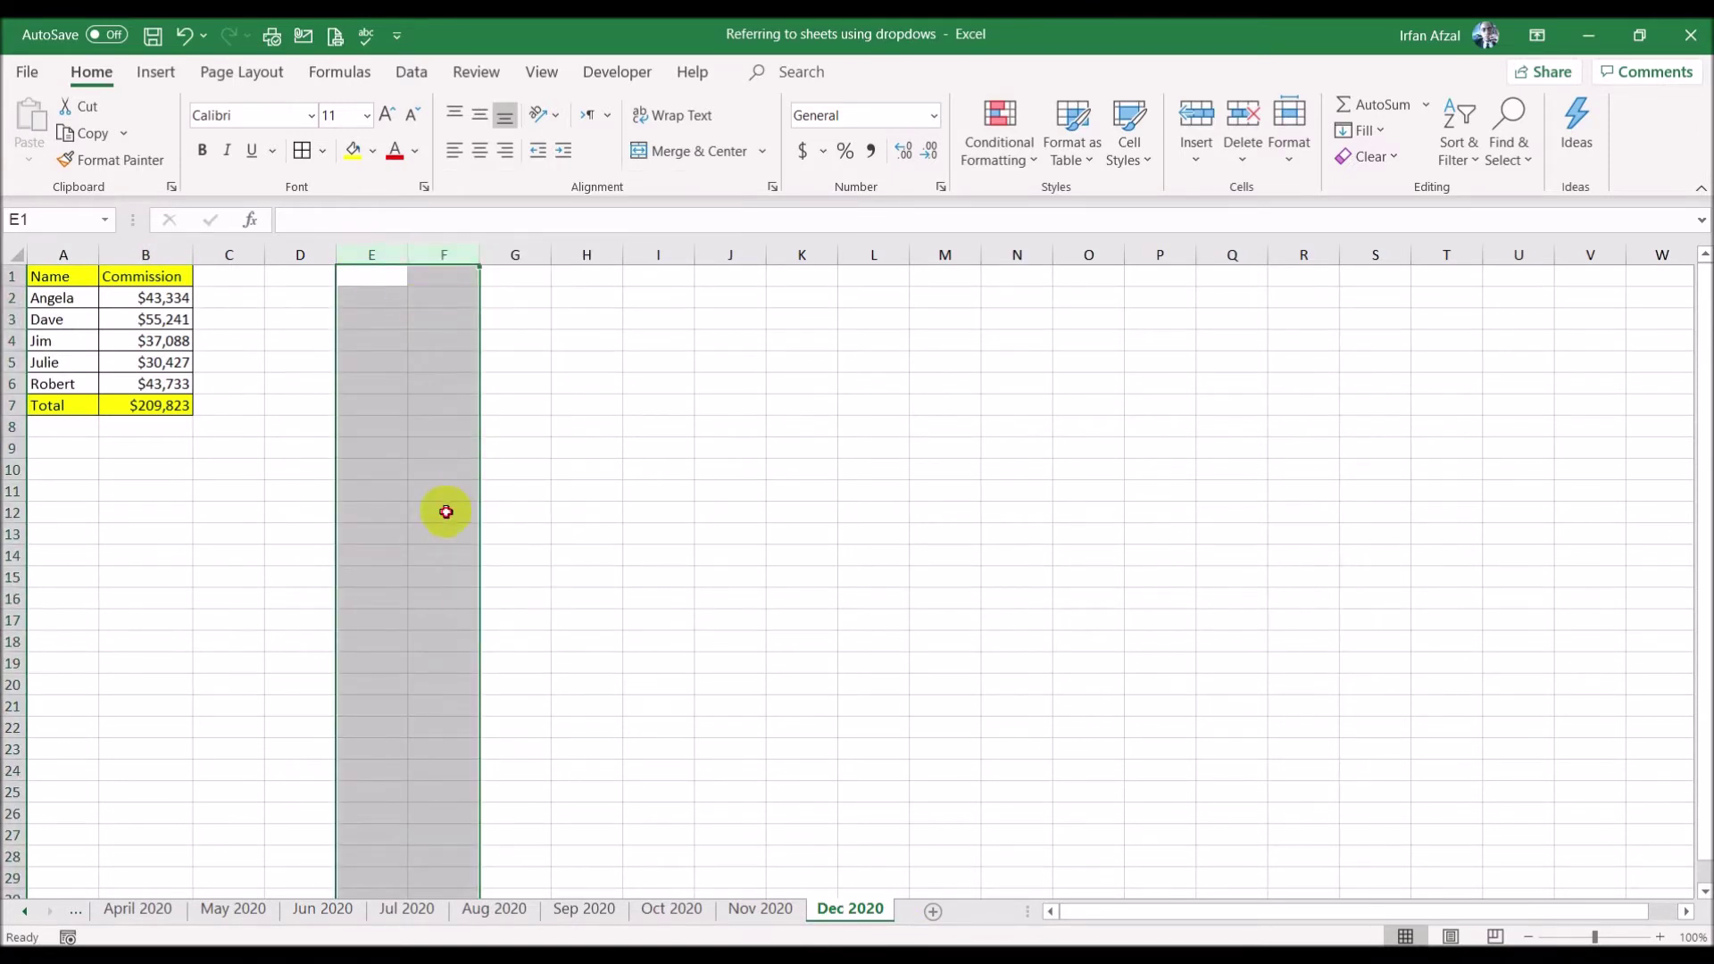
{"action": "left_click", "coordinate": [446, 512]}
- On Main Sheet, fill cell F2 yellow and enter the label Month in cell E2
{"action": "left_click", "coordinate": [29, 911]}
{"action": "left_click", "coordinate": [28, 911]}
{"action": "left_click", "coordinate": [29, 911]}
{"action": "left_click", "coordinate": [28, 912]}
{"action": "left_click", "coordinate": [29, 912]}
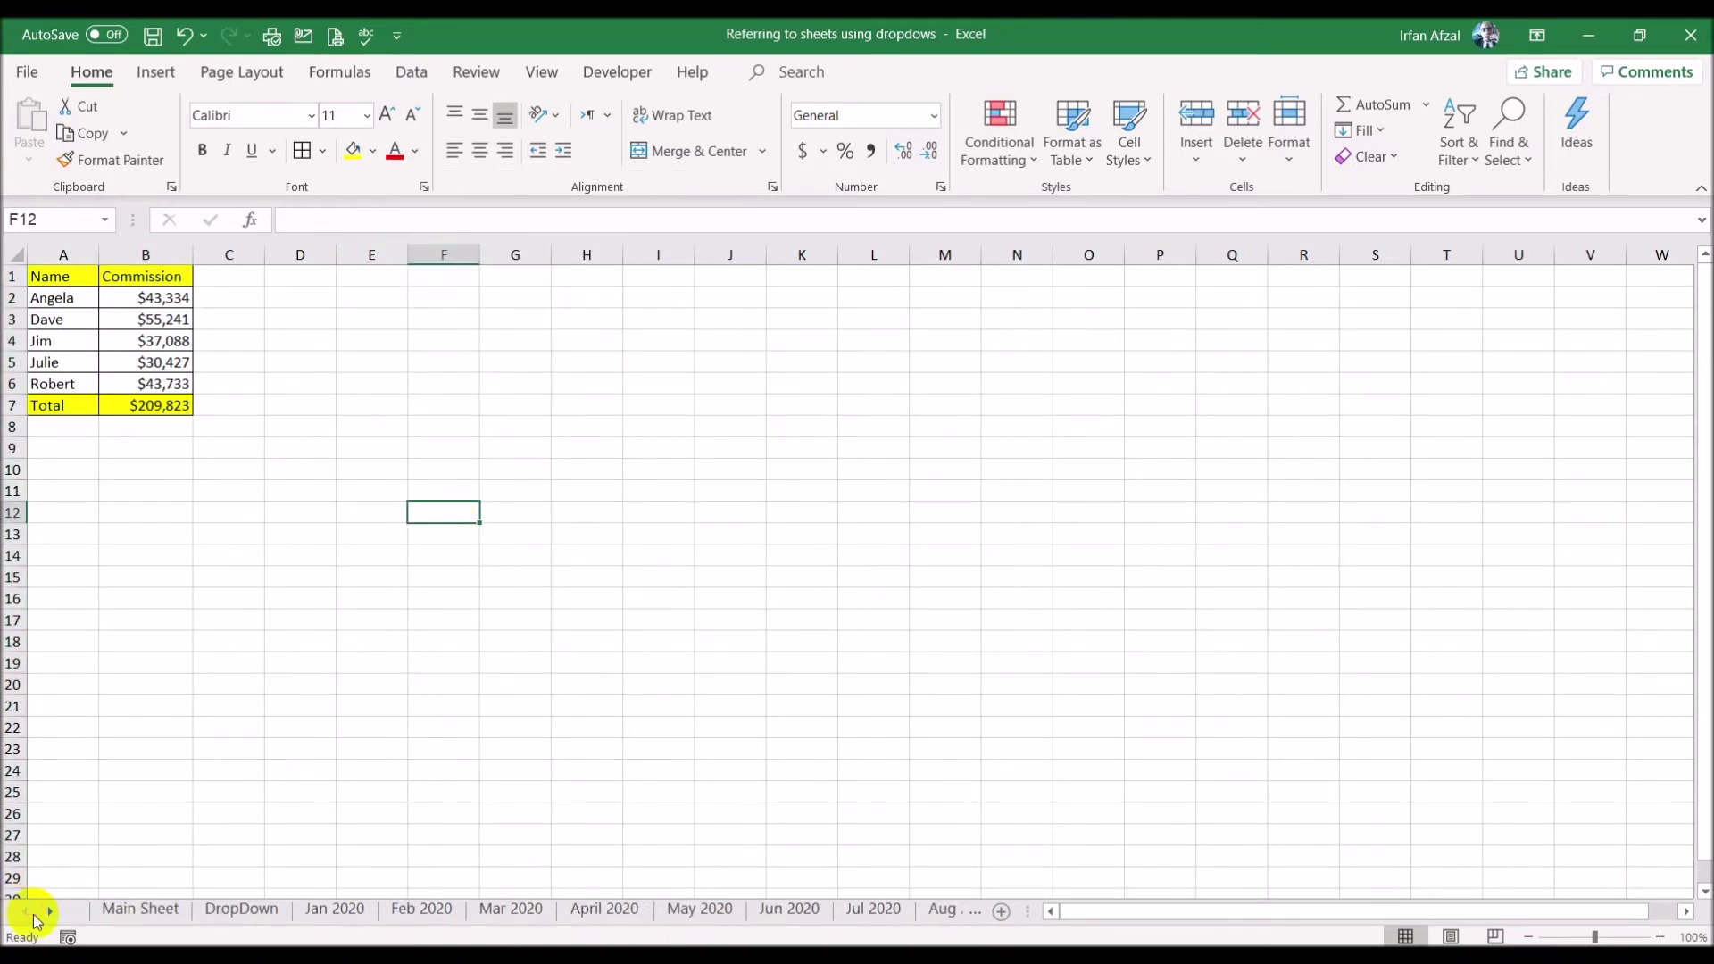
{"action": "left_click", "coordinate": [126, 907]}
{"action": "left_click", "coordinate": [449, 298]}
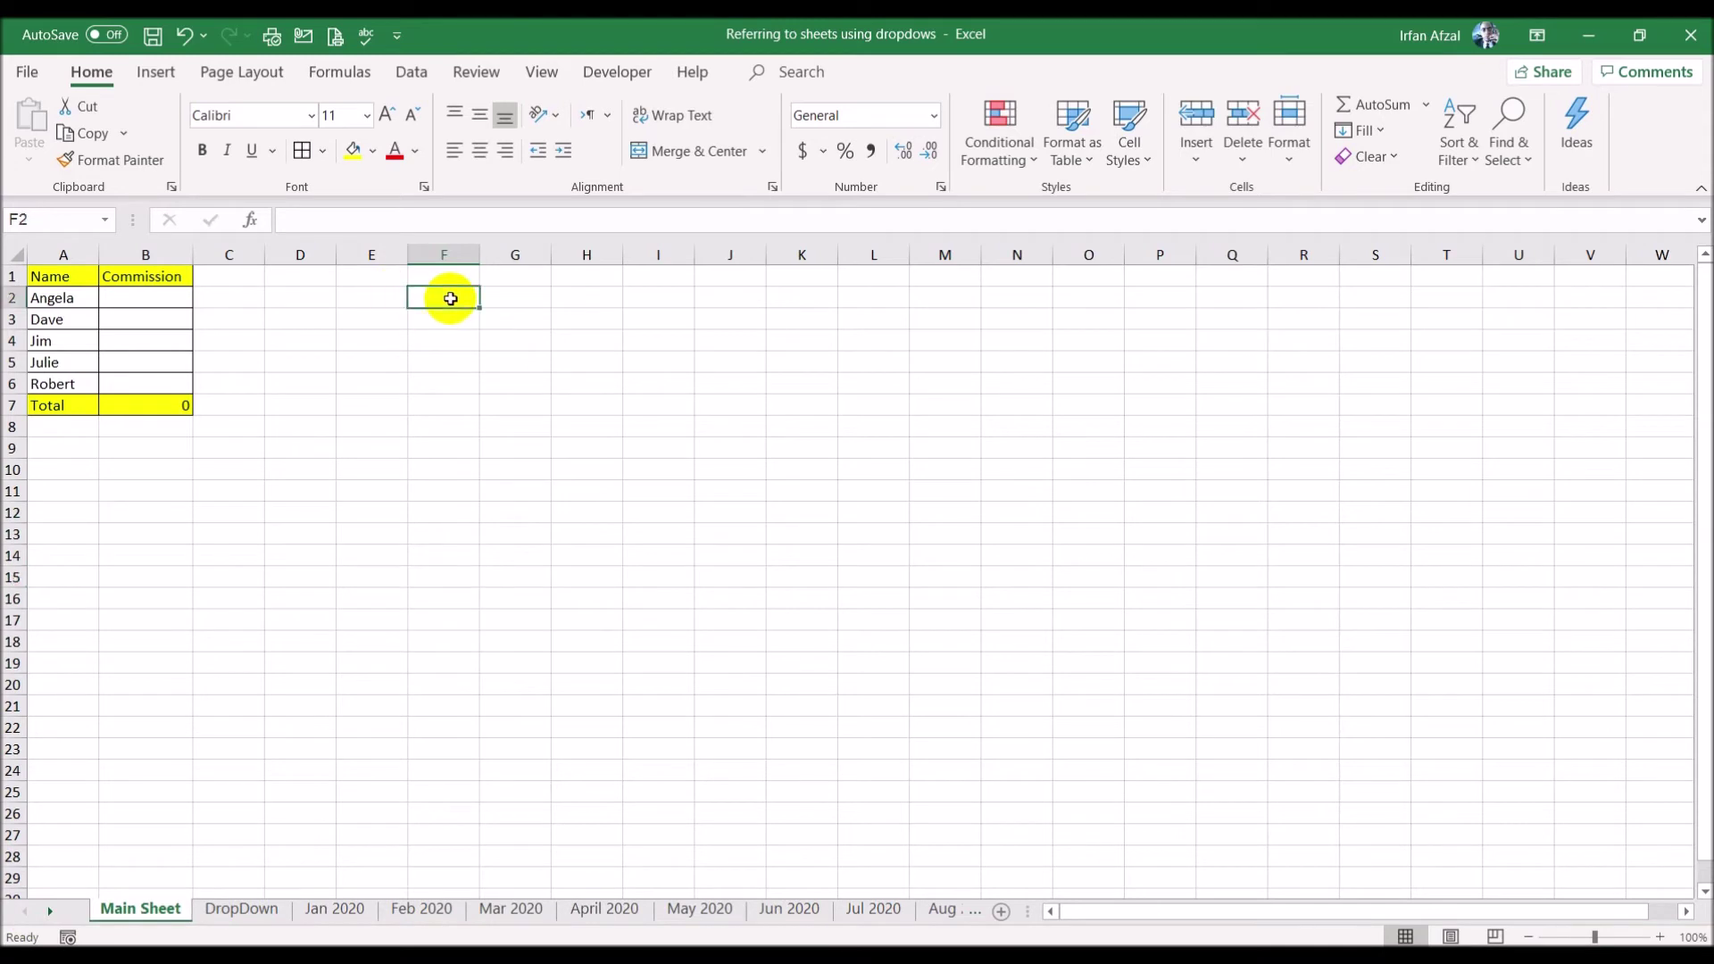
{"action": "left_click", "coordinate": [353, 152]}
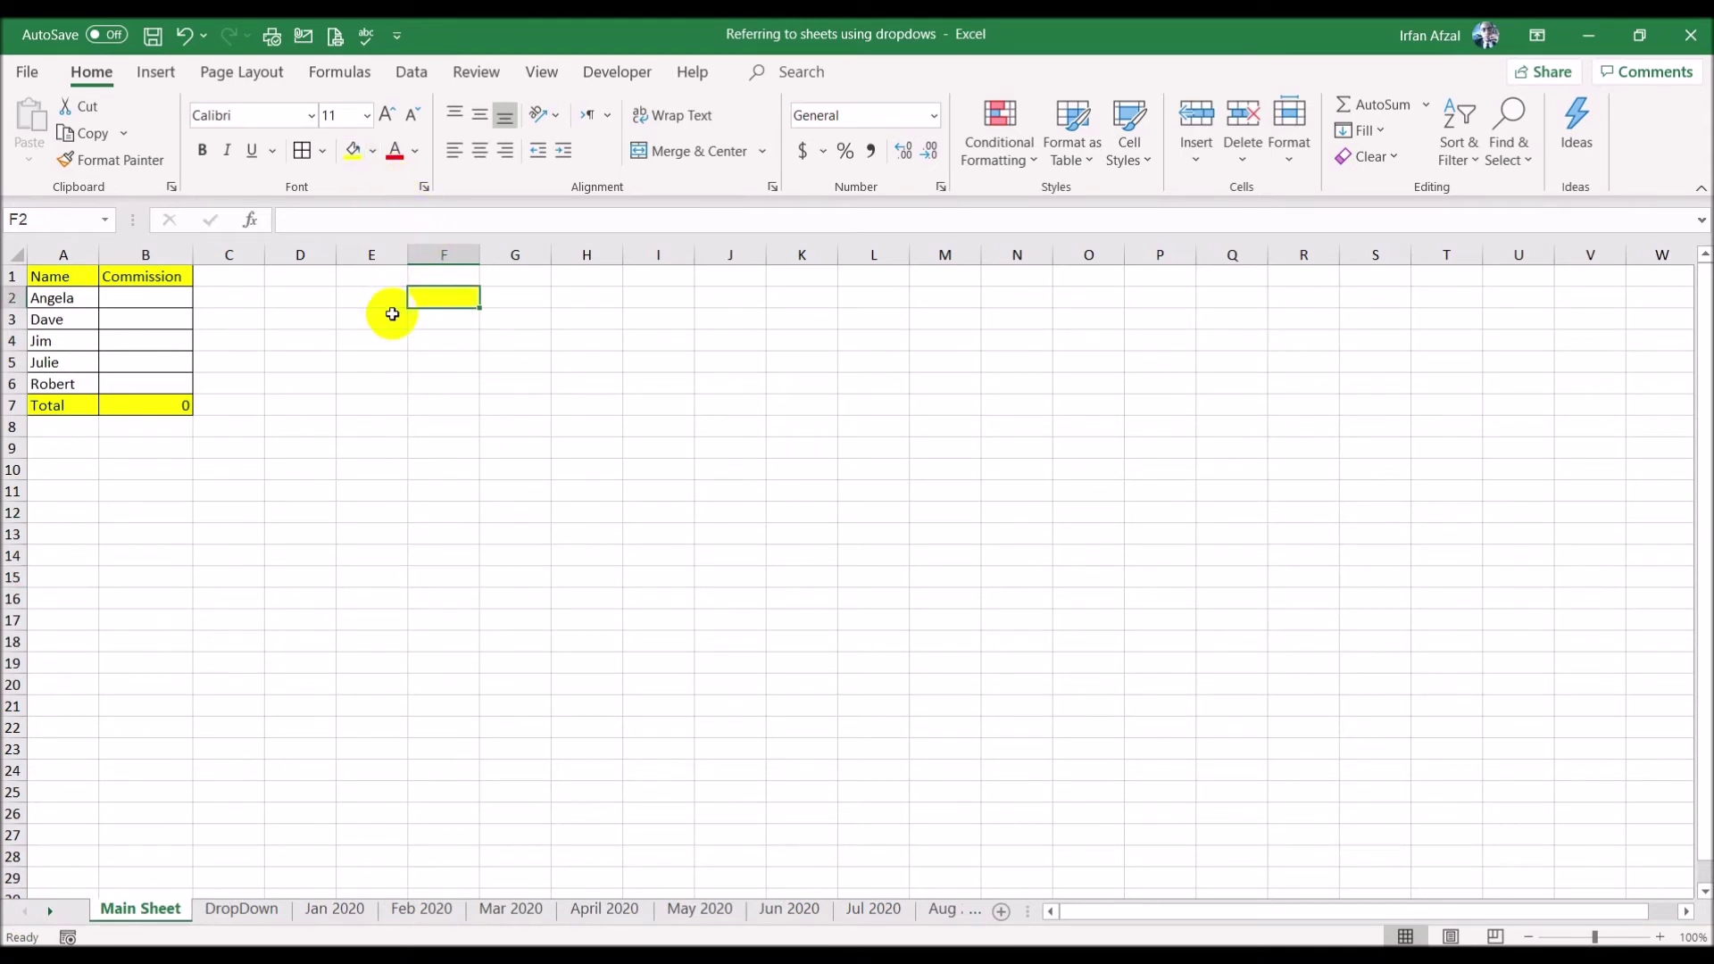
{"action": "left_click", "coordinate": [379, 297]}
{"action": "type", "text": "Mo"}
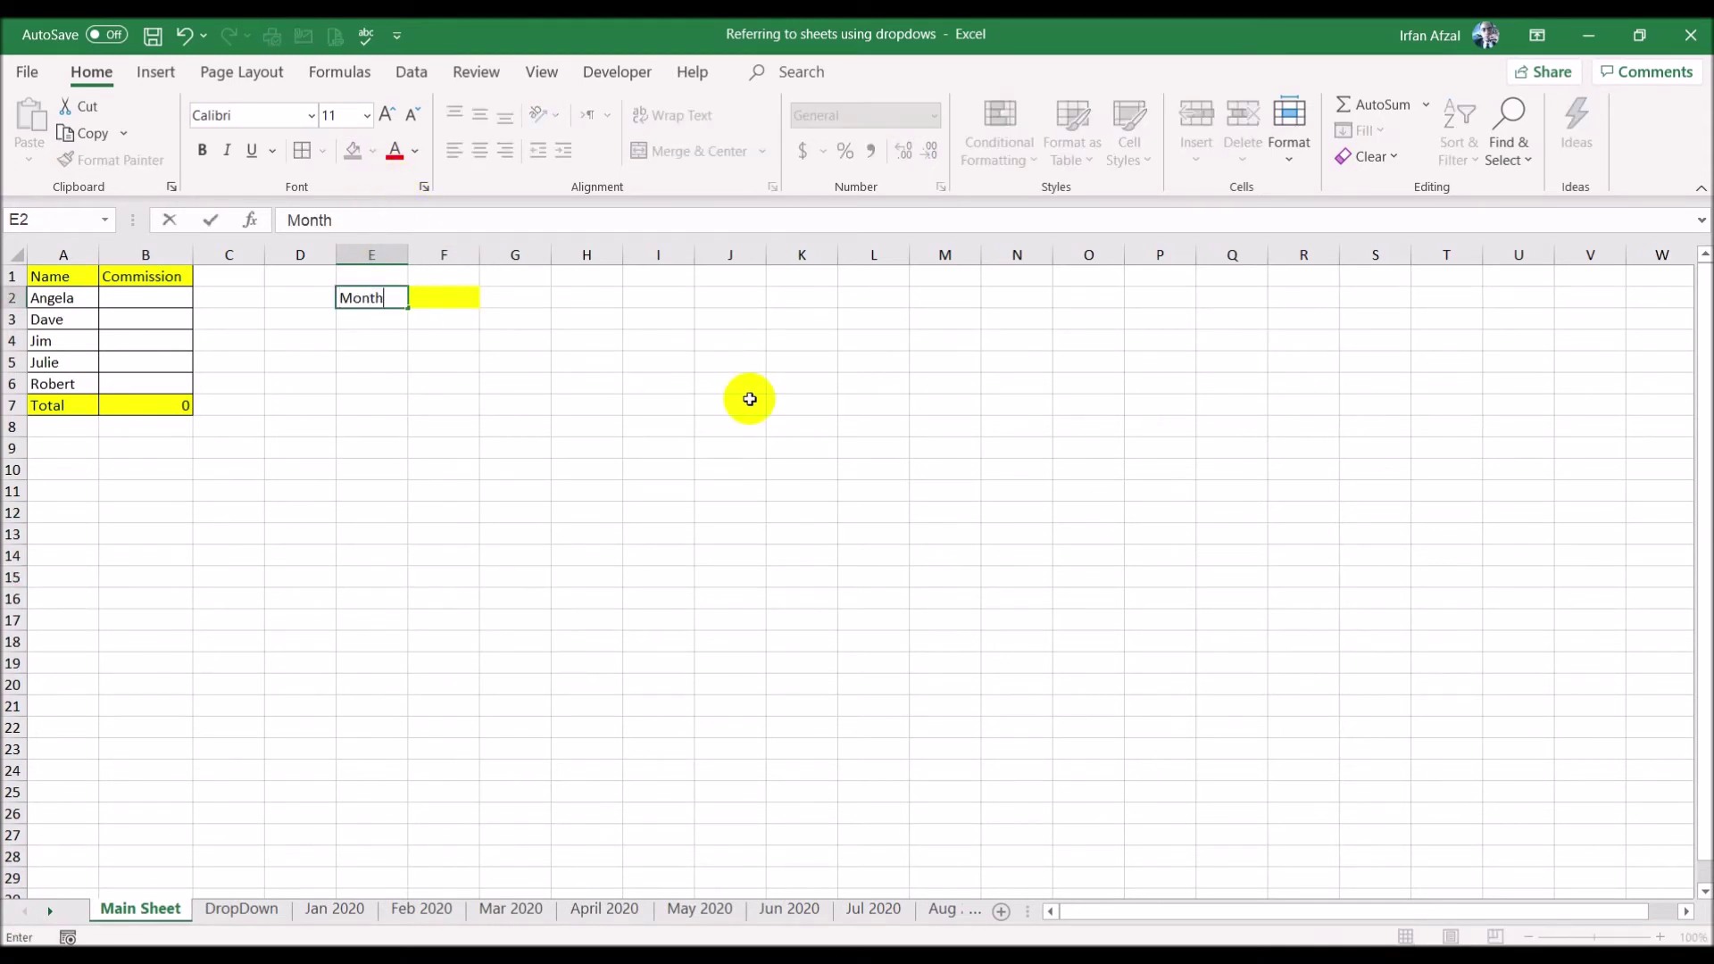
{"action": "type", "text": "nth"}
{"action": "key", "text": "Return"}
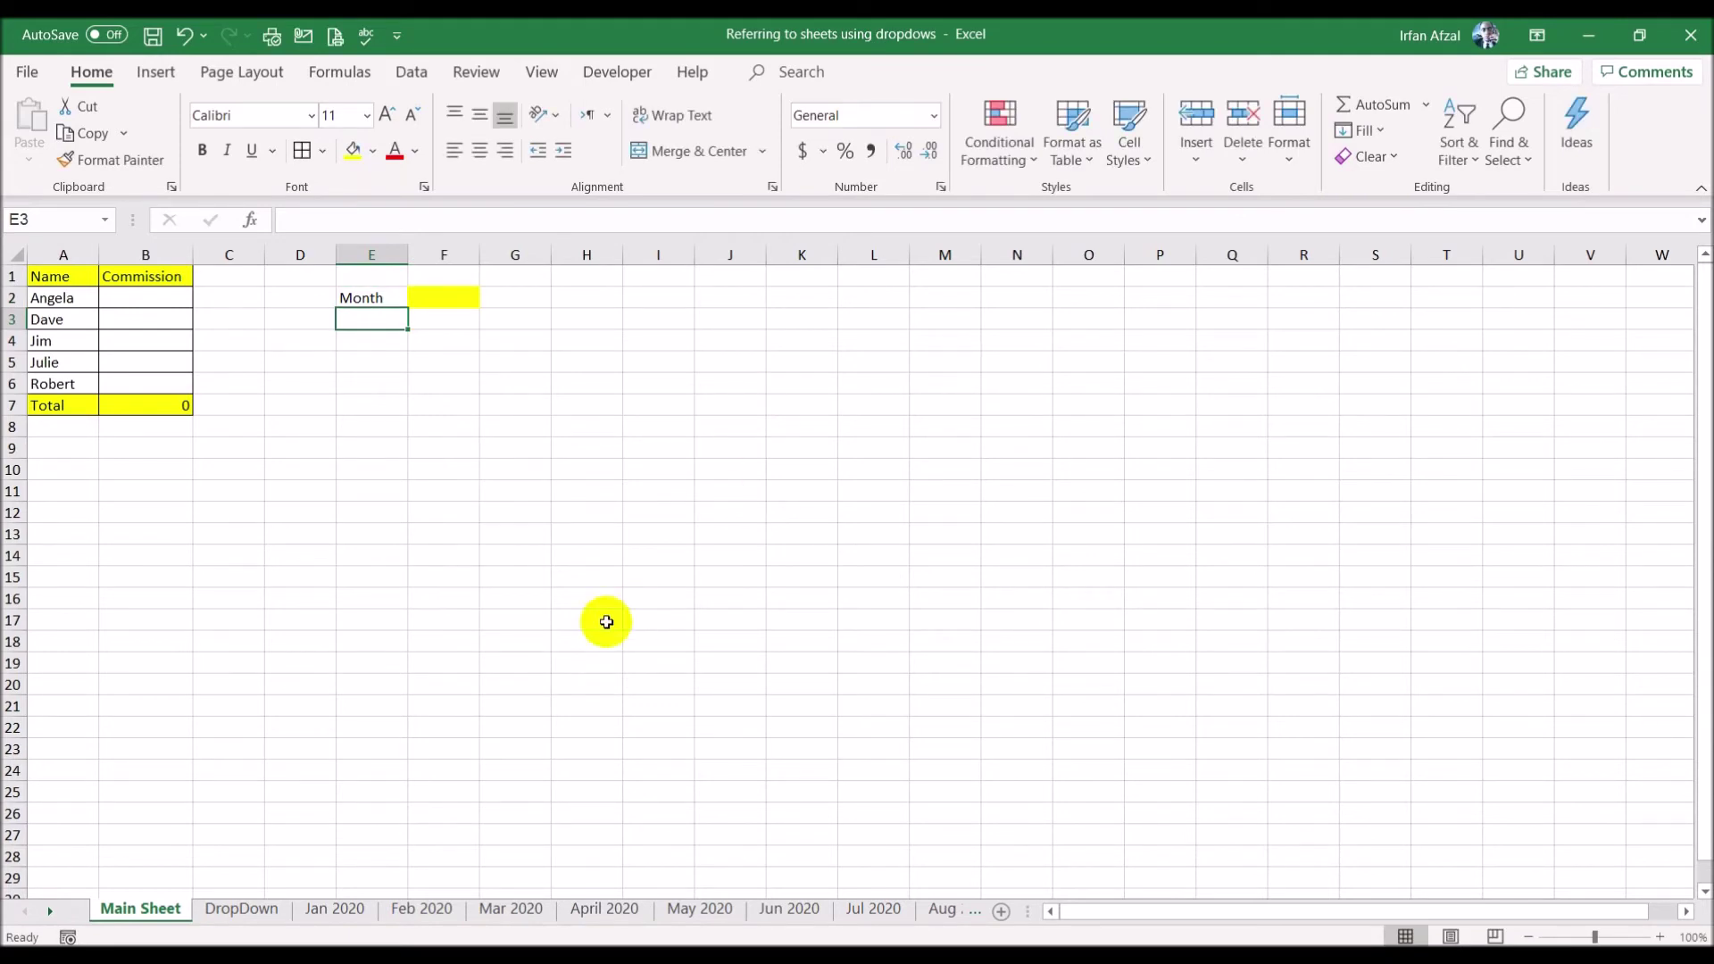
- Add a list data validation to Main Sheet cell F2 with the source Jan 2020, Feb 2020, and check its dropdown options
{"action": "left_click", "coordinate": [455, 298]}
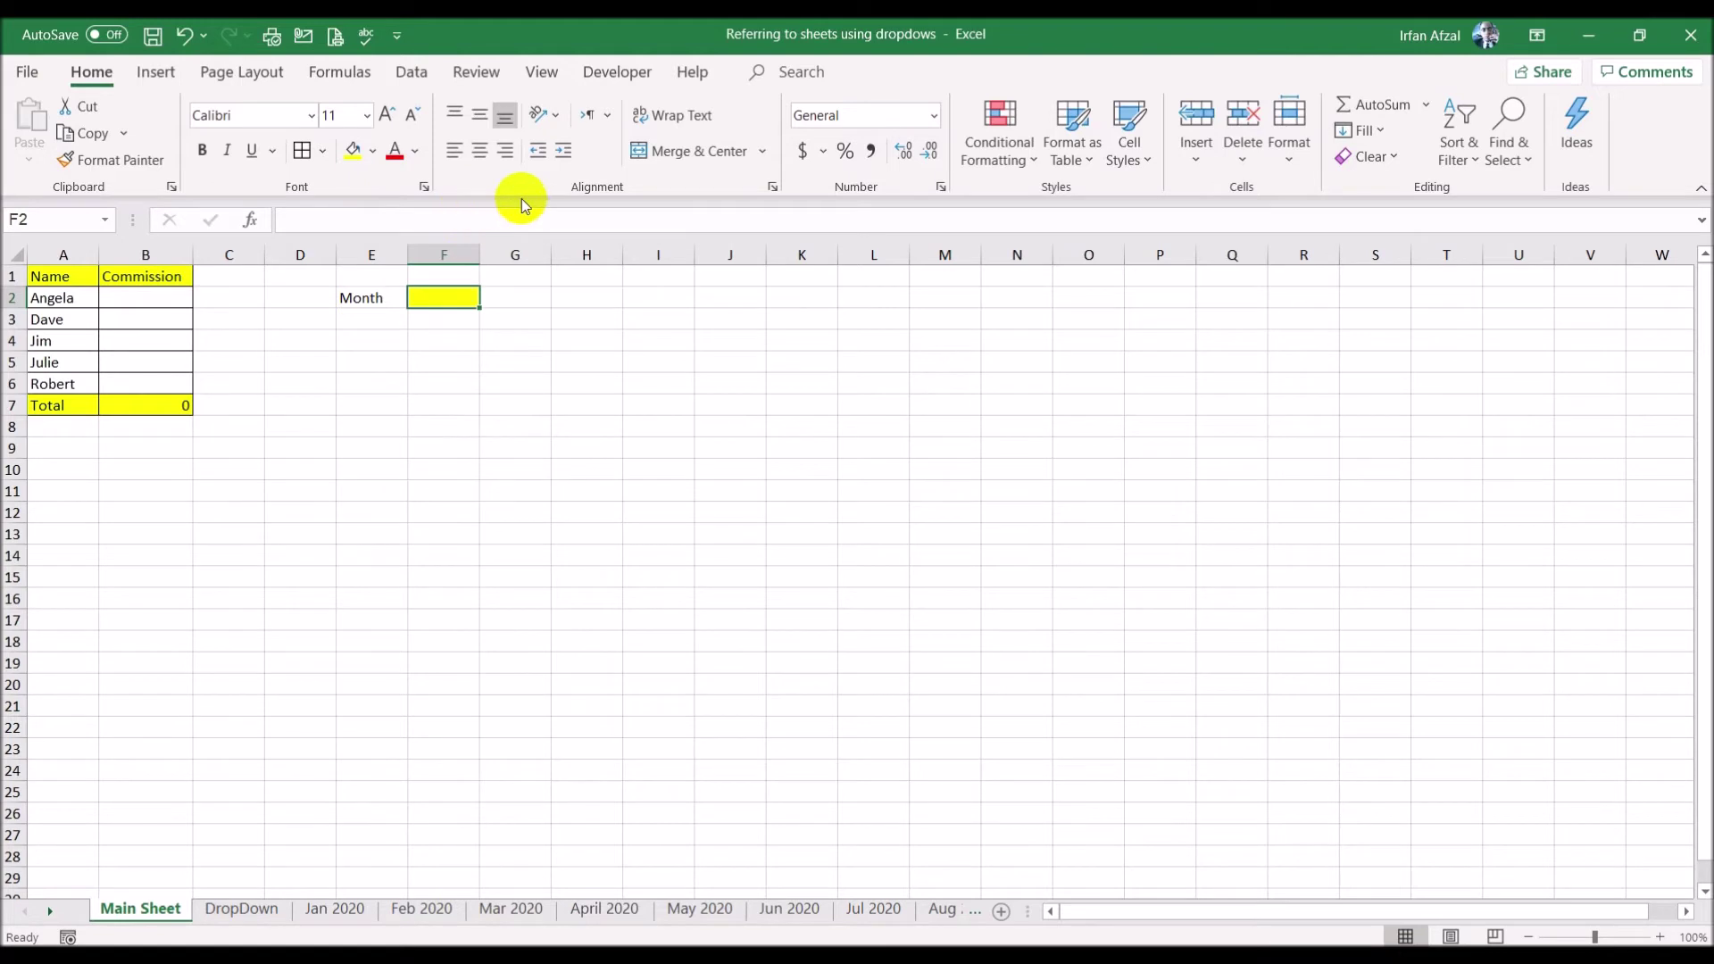
{"action": "left_click", "coordinate": [411, 72]}
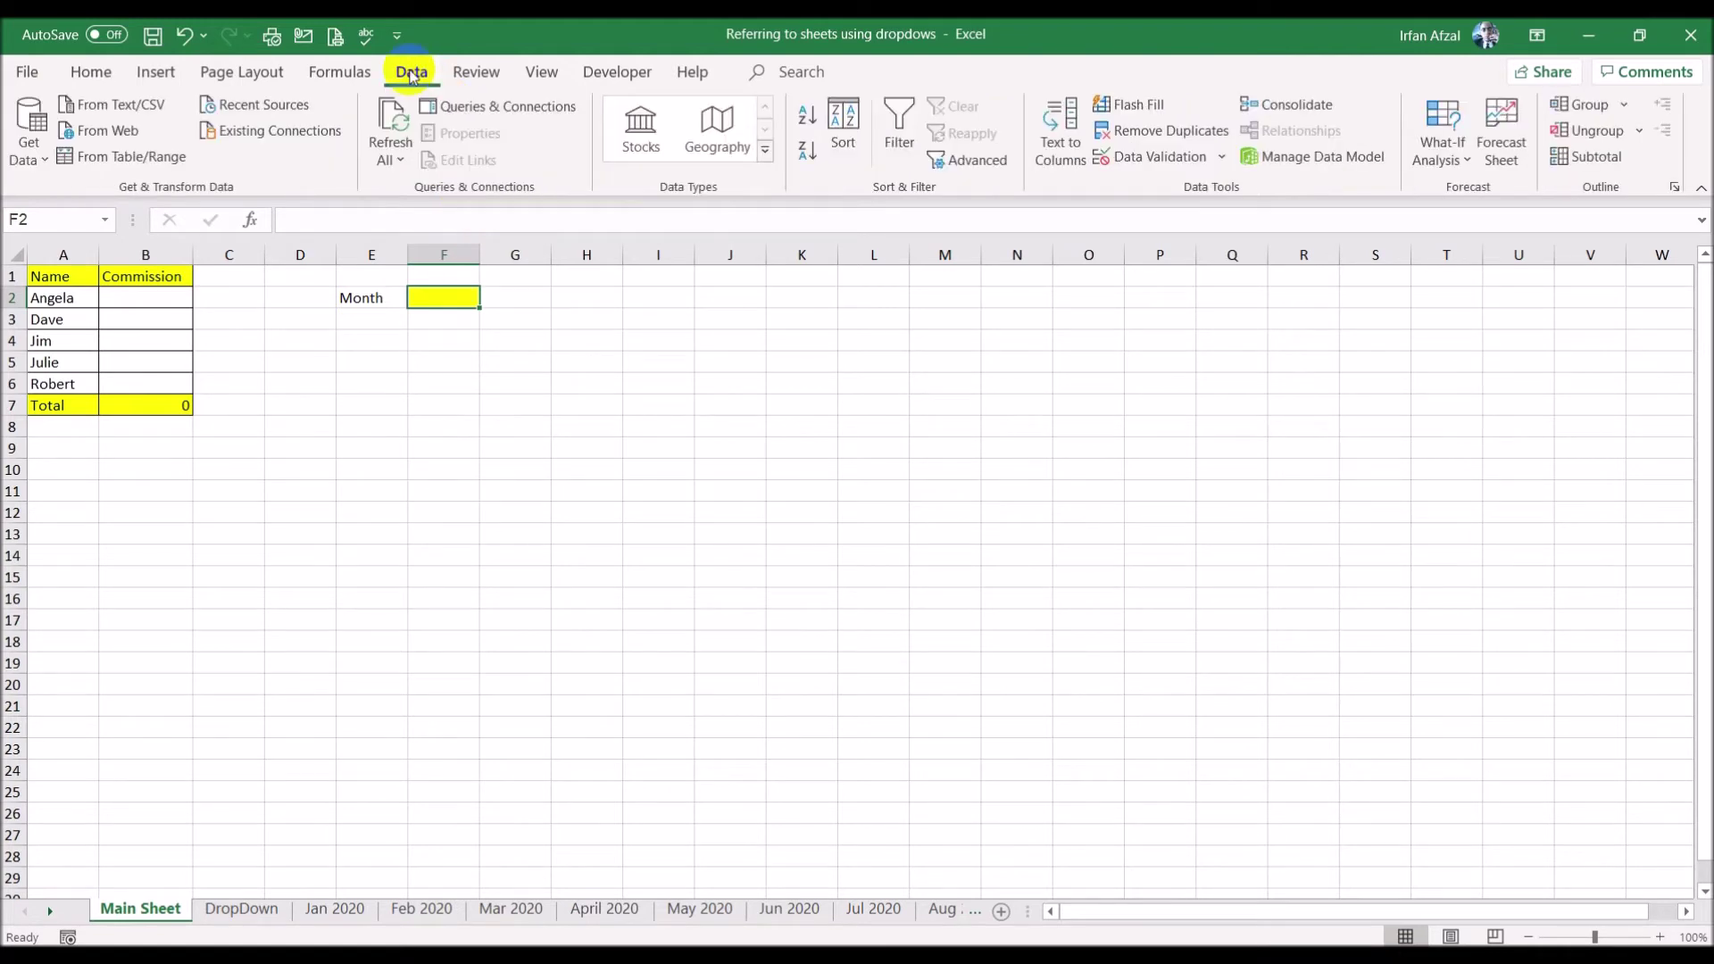
{"action": "left_click", "coordinate": [1221, 158]}
{"action": "left_click", "coordinate": [1220, 187]}
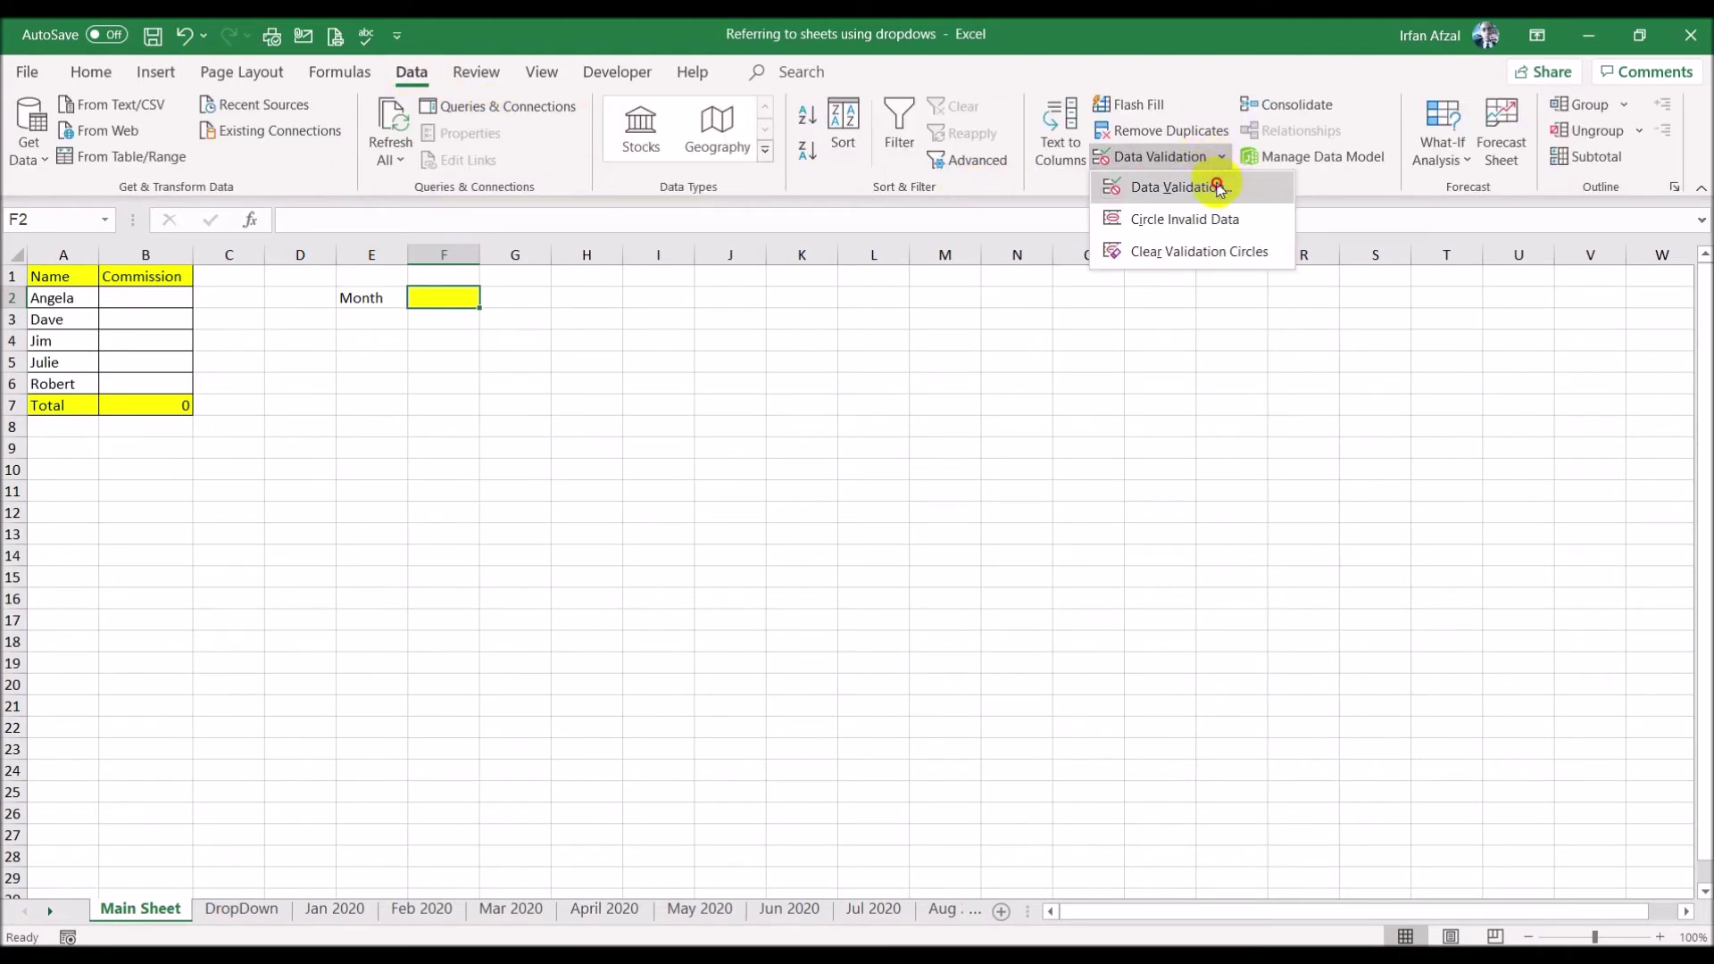
{"action": "left_click", "coordinate": [740, 449]}
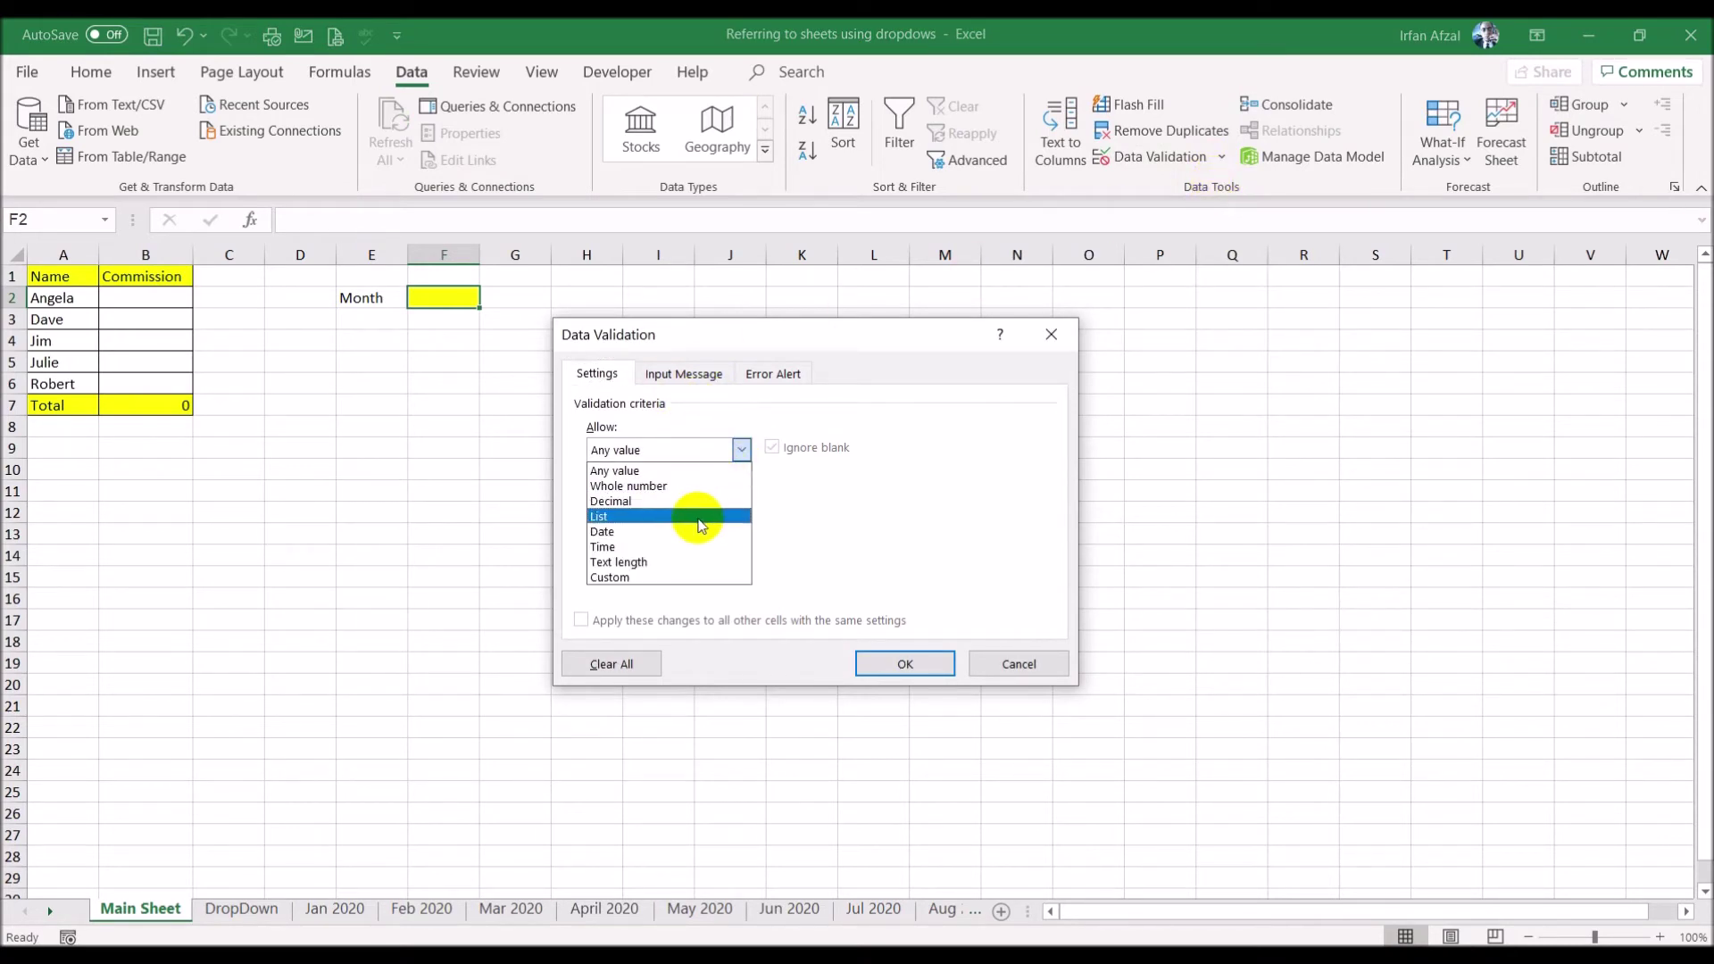
{"action": "left_click", "coordinate": [643, 518]}
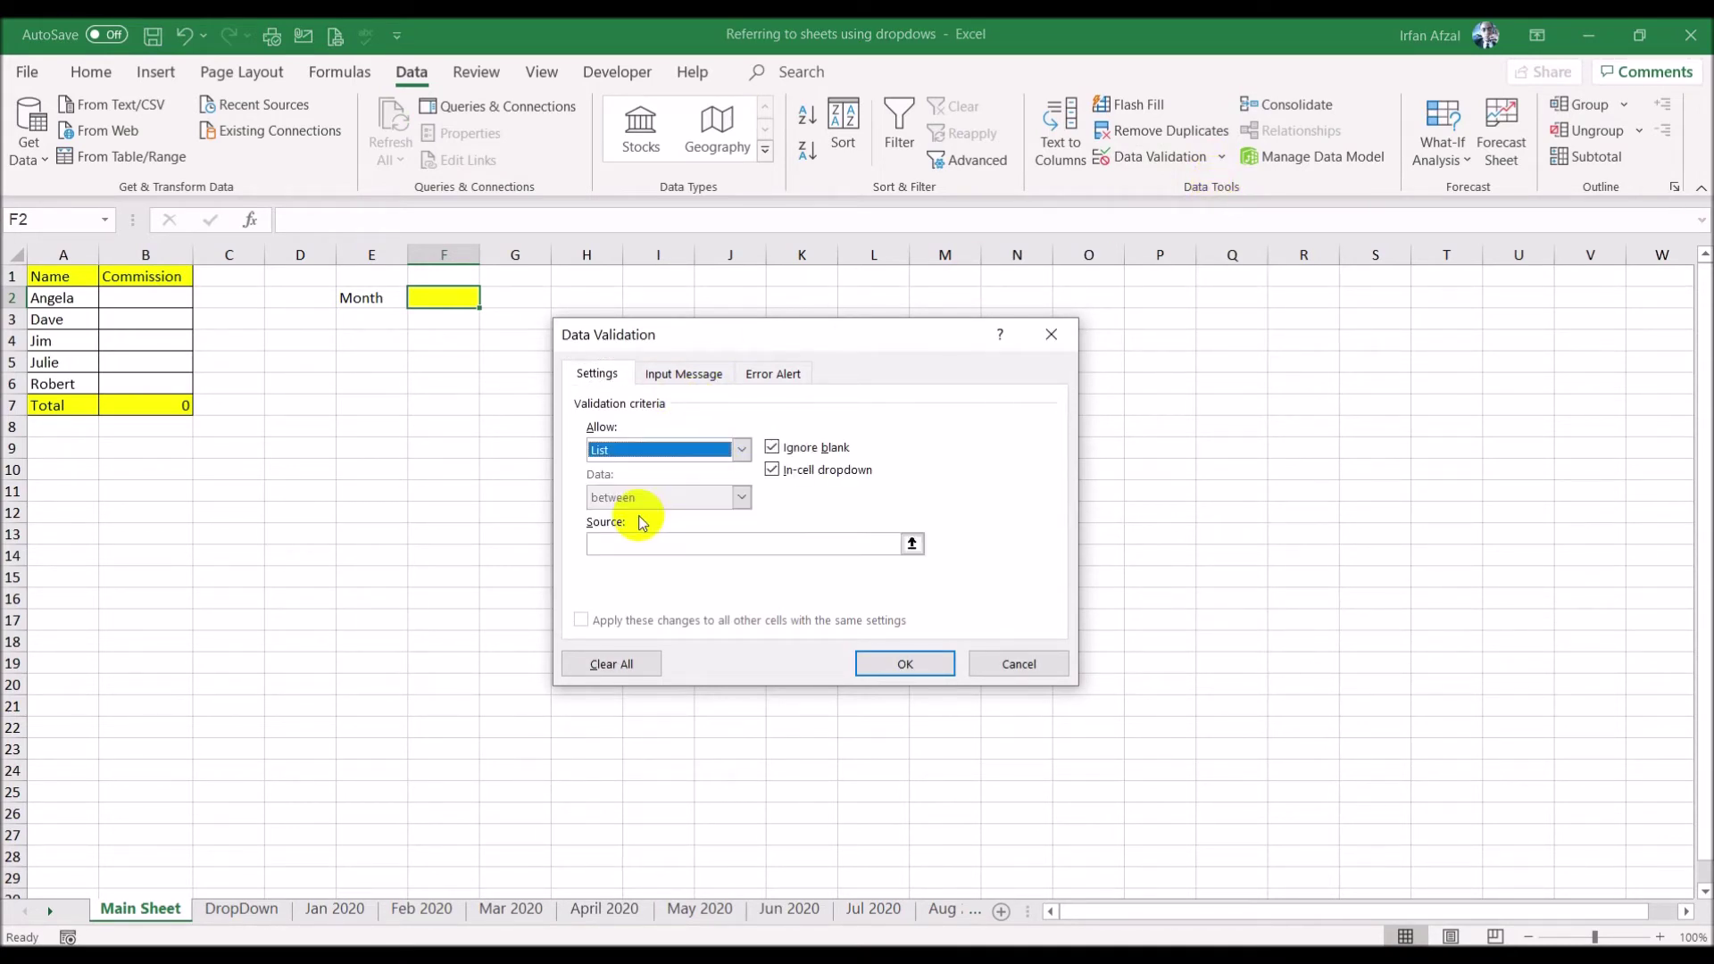
{"action": "left_click", "coordinate": [645, 541]}
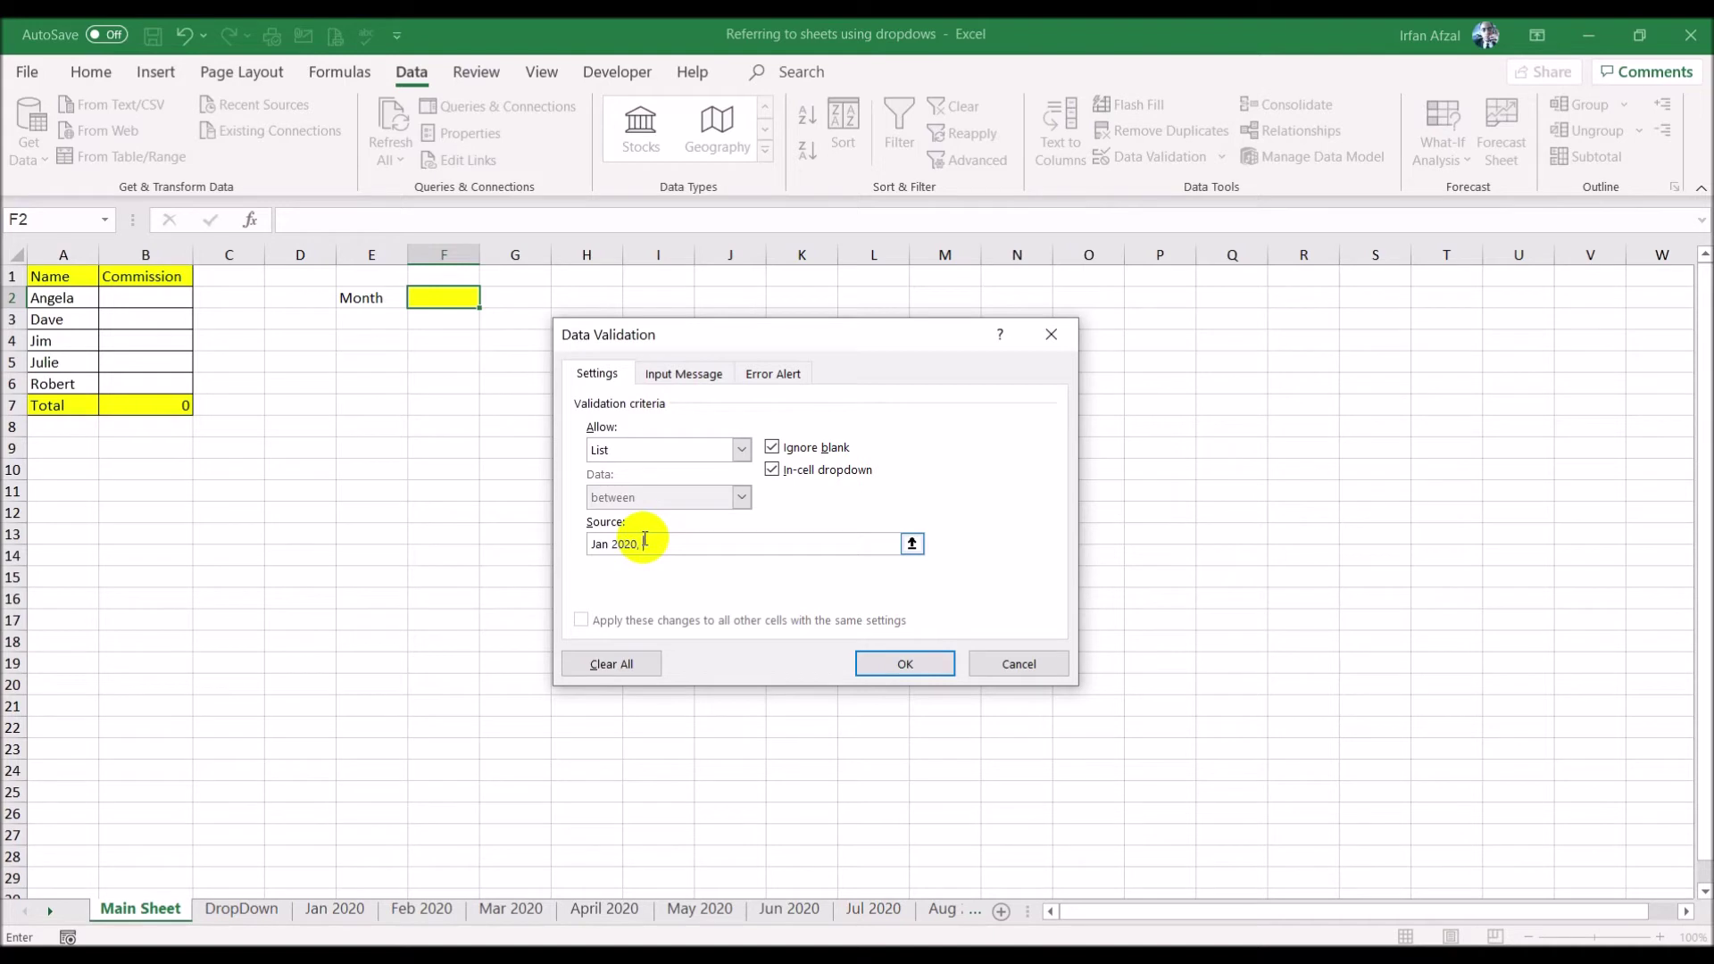
{"action": "type", "text": "Jan 2020, Feb 2020"}
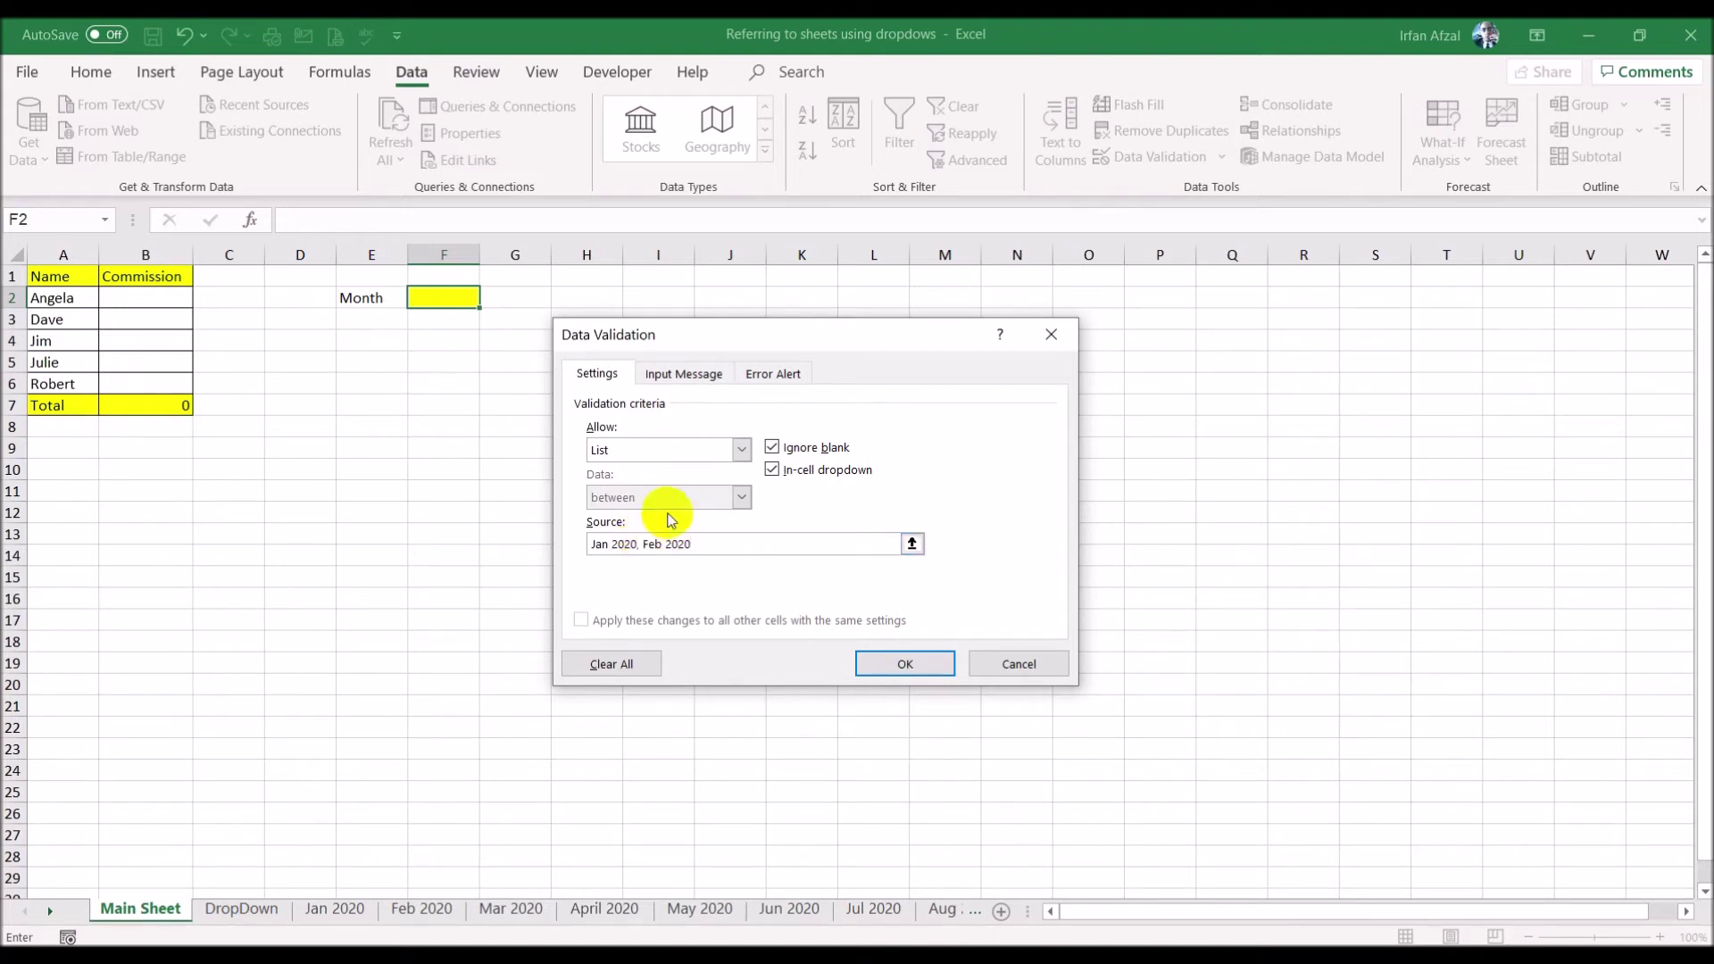
{"action": "left_click", "coordinate": [875, 662]}
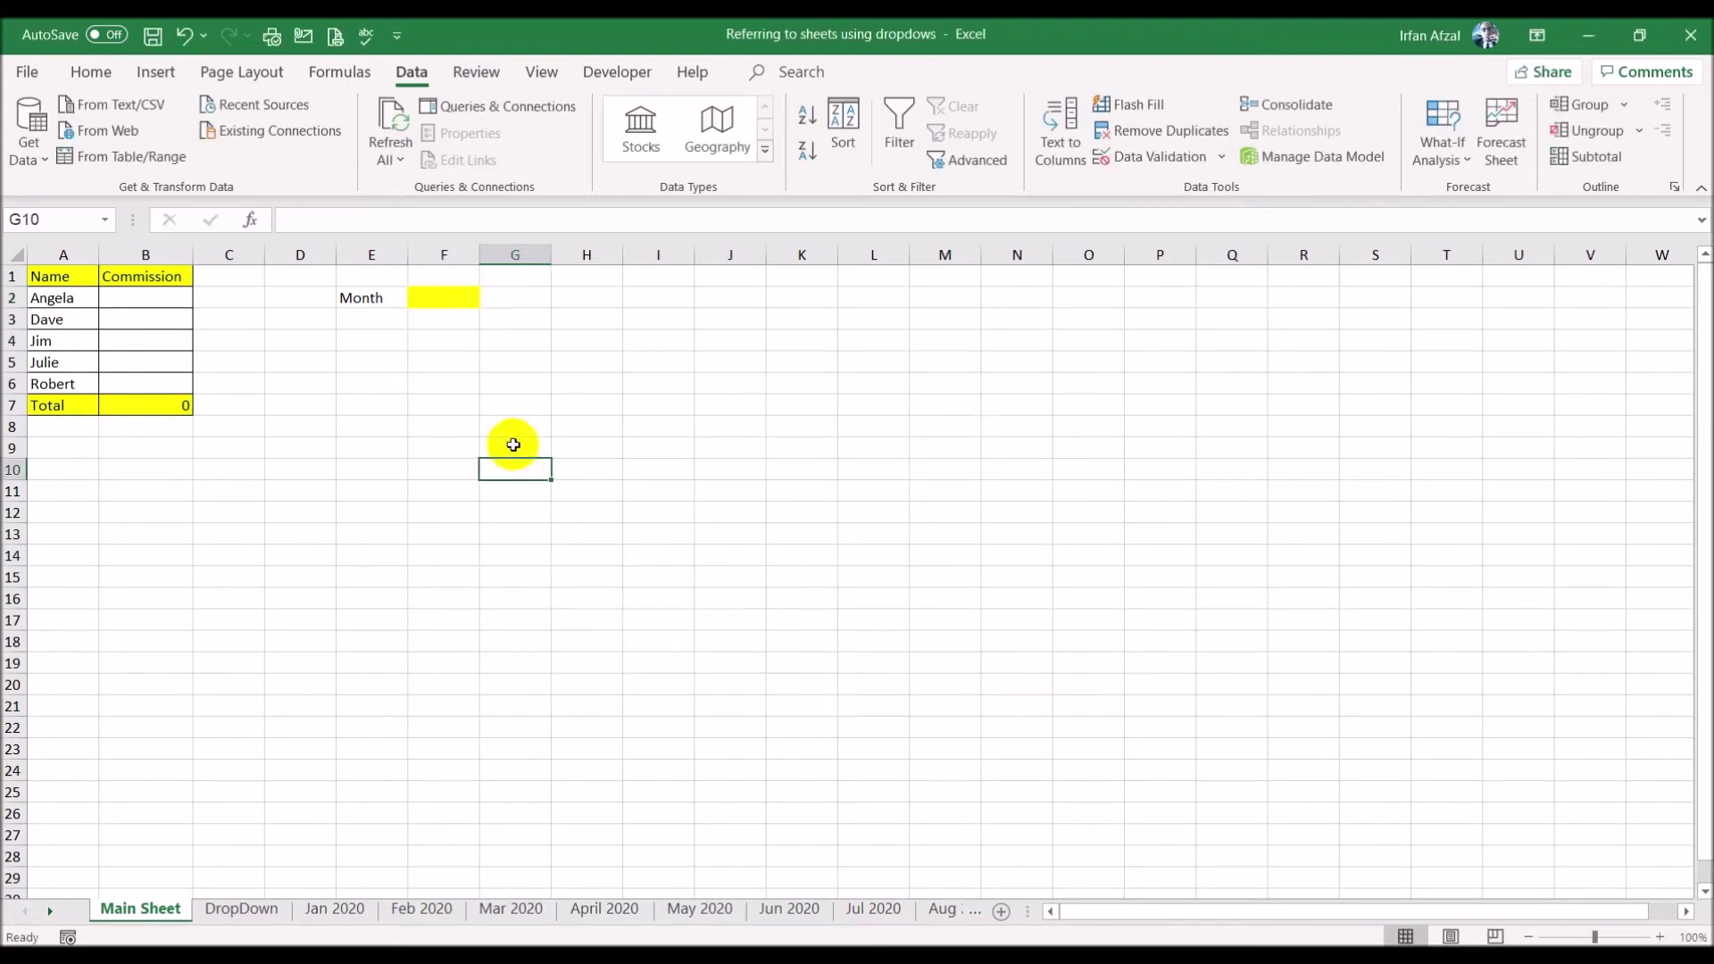
{"action": "left_click", "coordinate": [491, 297]}
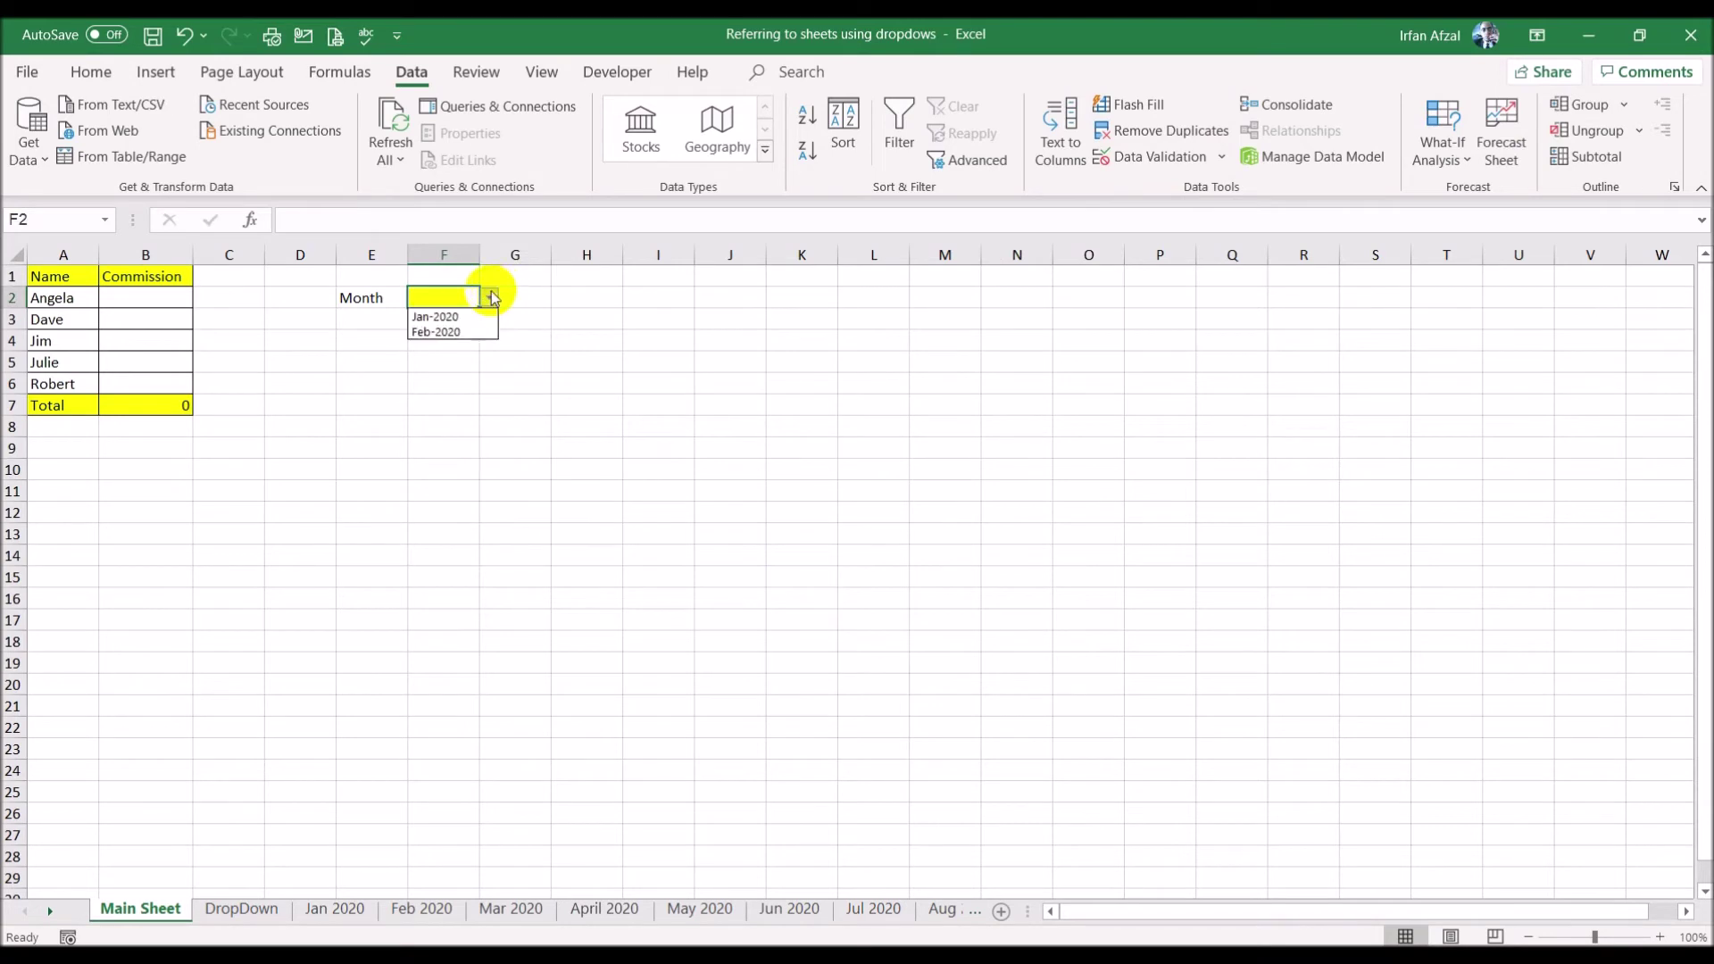
{"action": "left_click", "coordinate": [493, 297]}
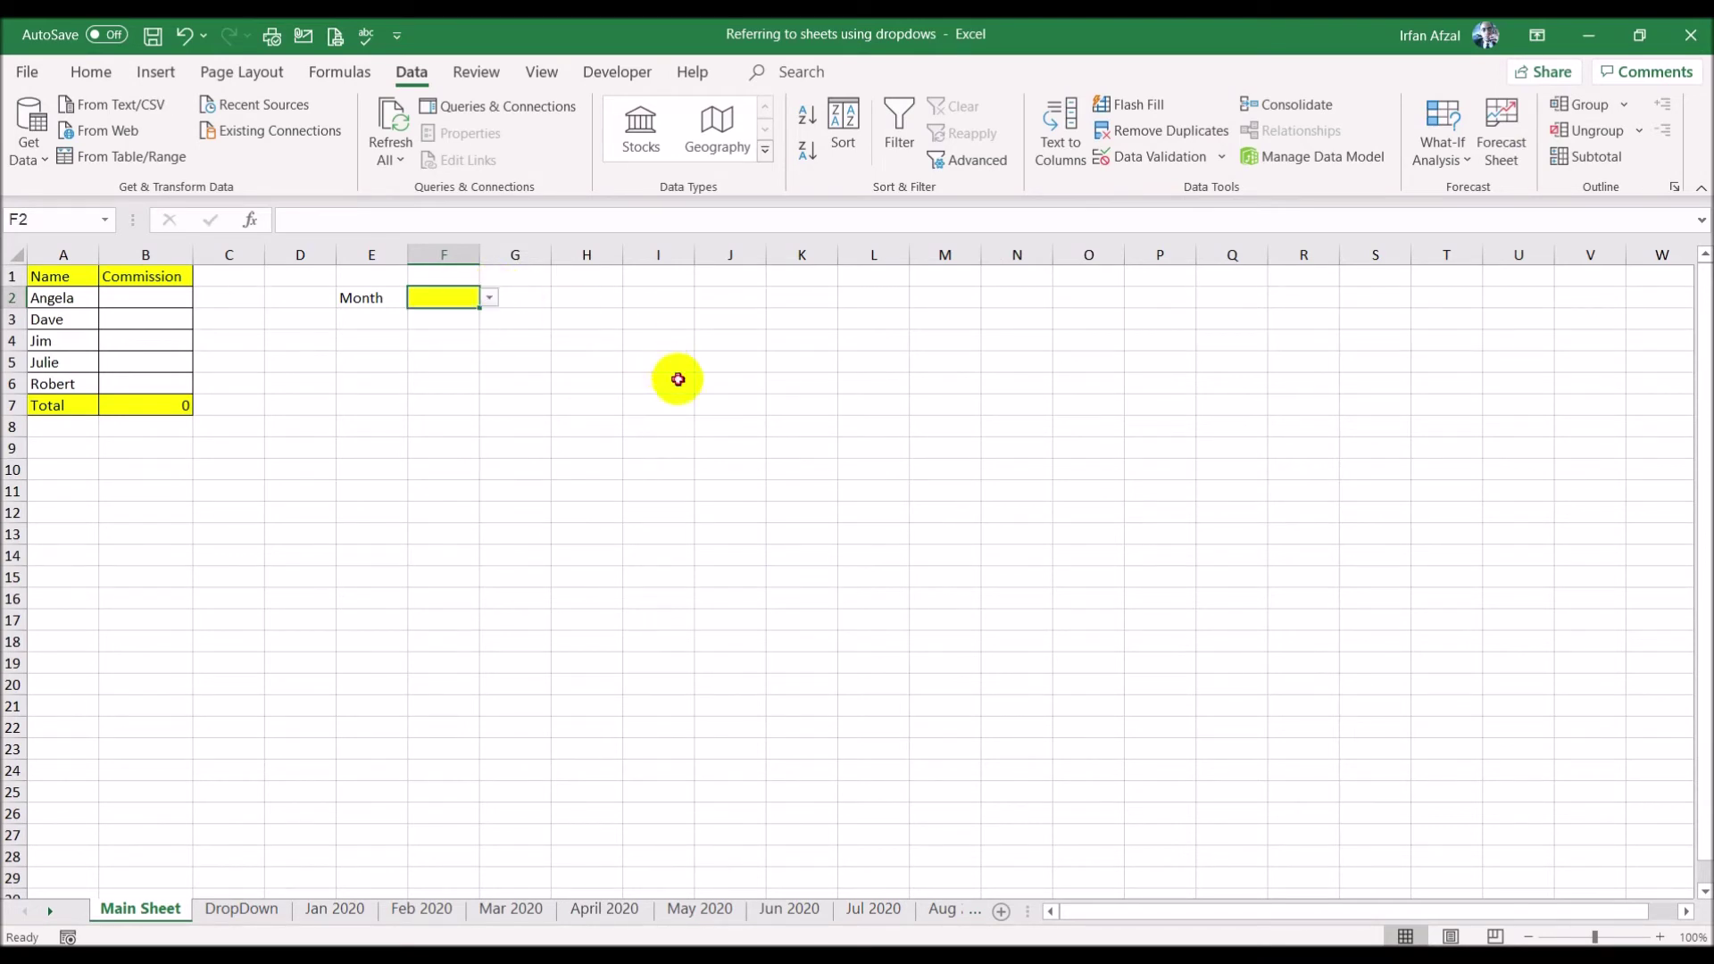
{"action": "left_click", "coordinate": [678, 380]}
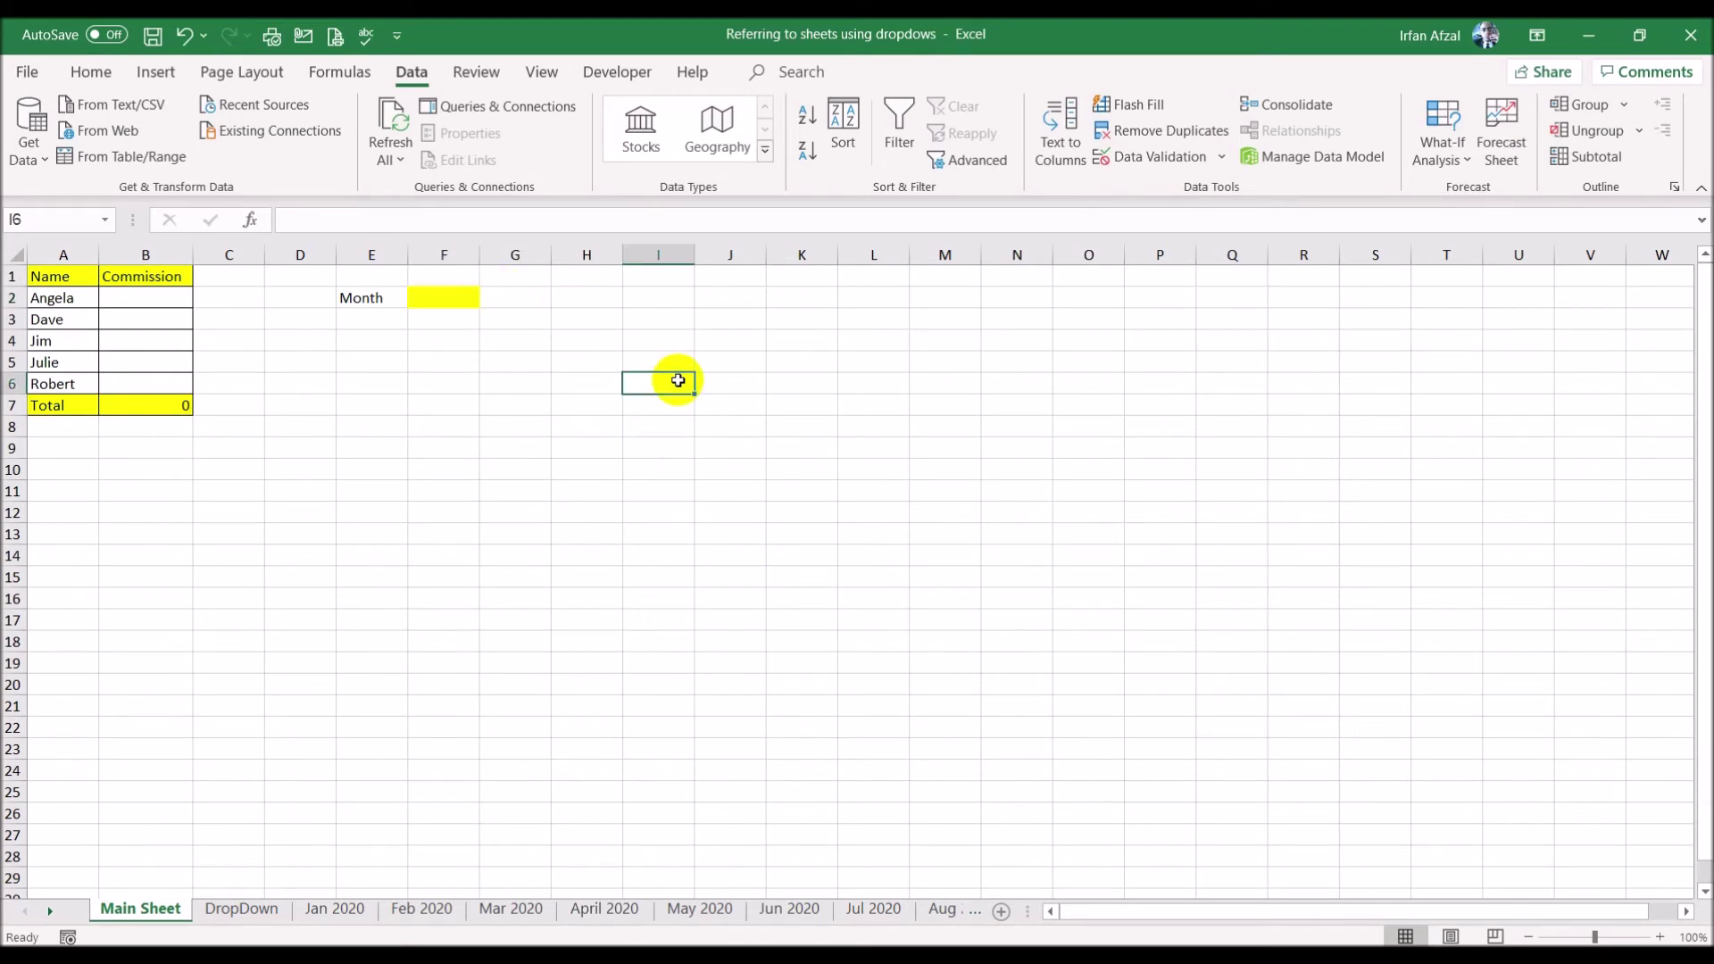
{"action": "left_click", "coordinate": [461, 297]}
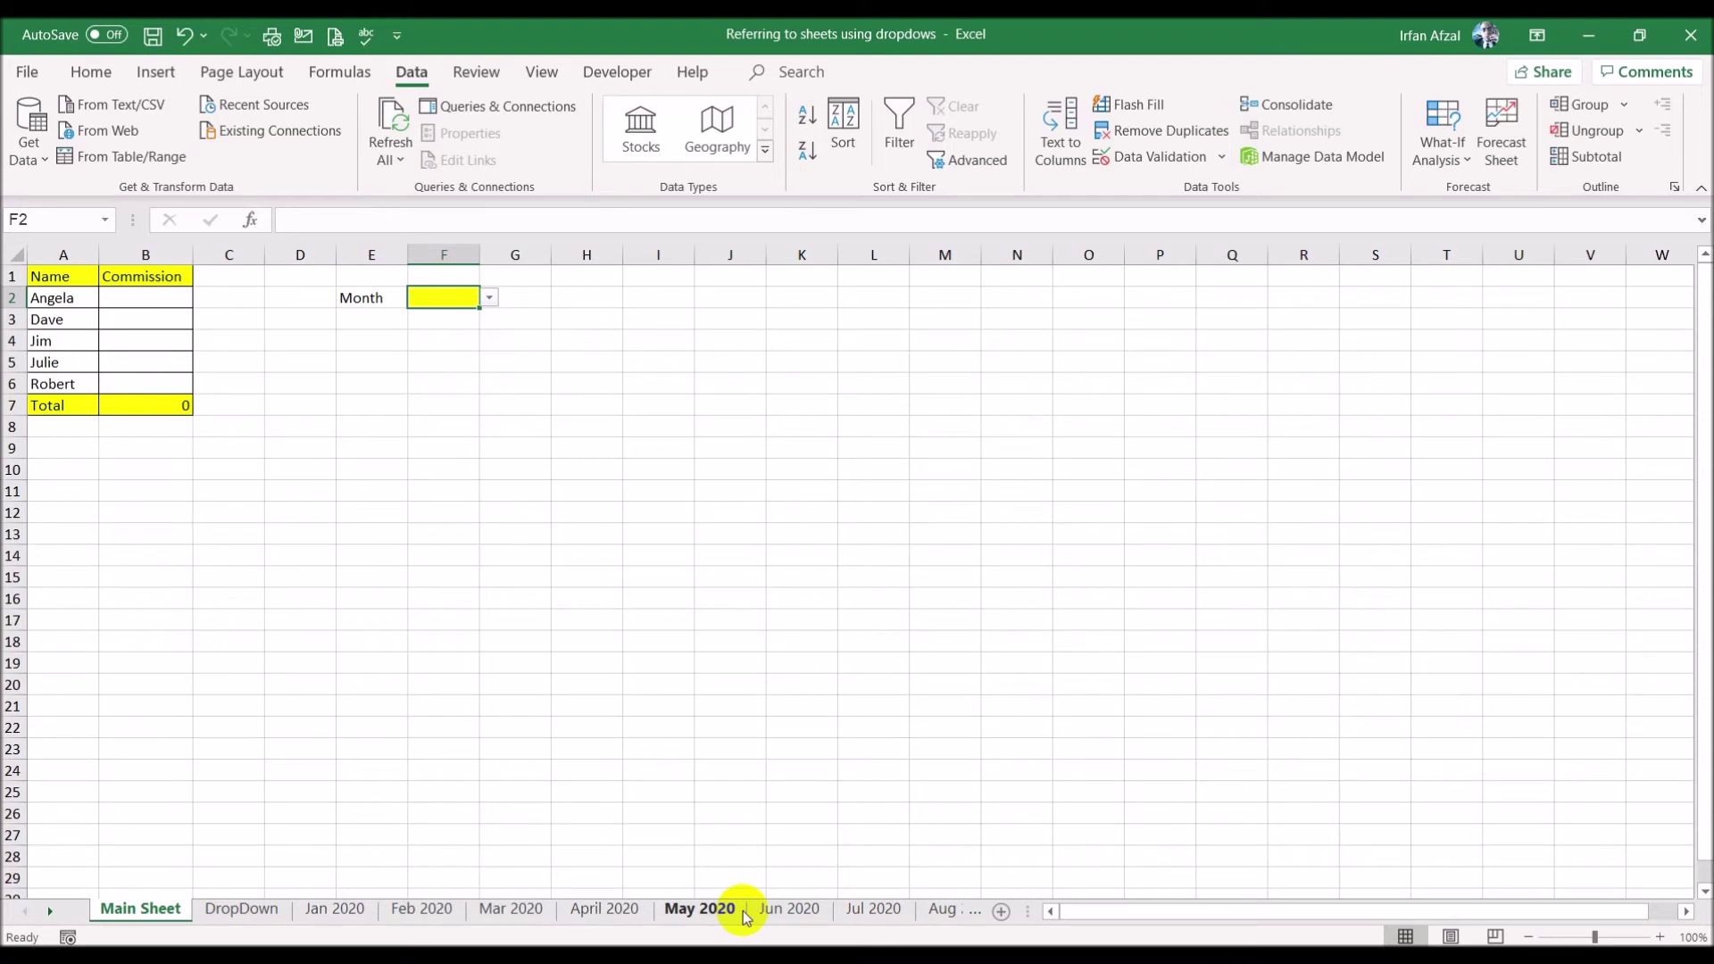
- On the DropDown sheet, enter Jan2020 in cell A1 and Feb2020 in cell A2
{"action": "left_click", "coordinate": [278, 910]}
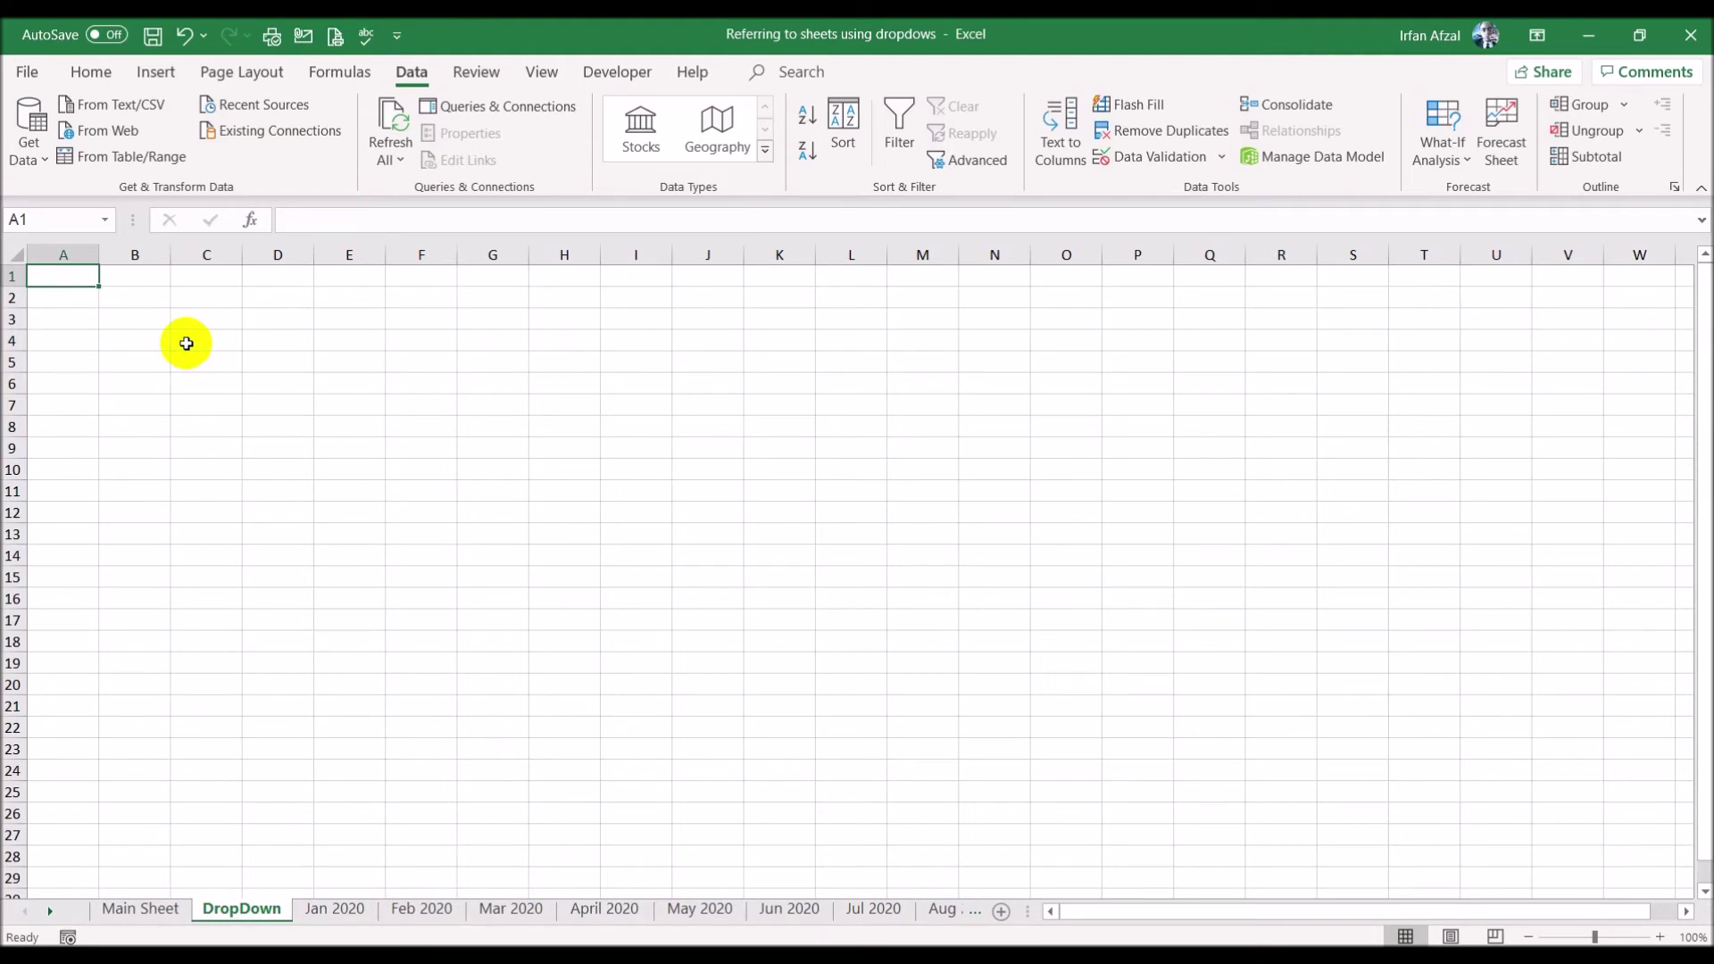
{"action": "type", "text": "Jan2020"}
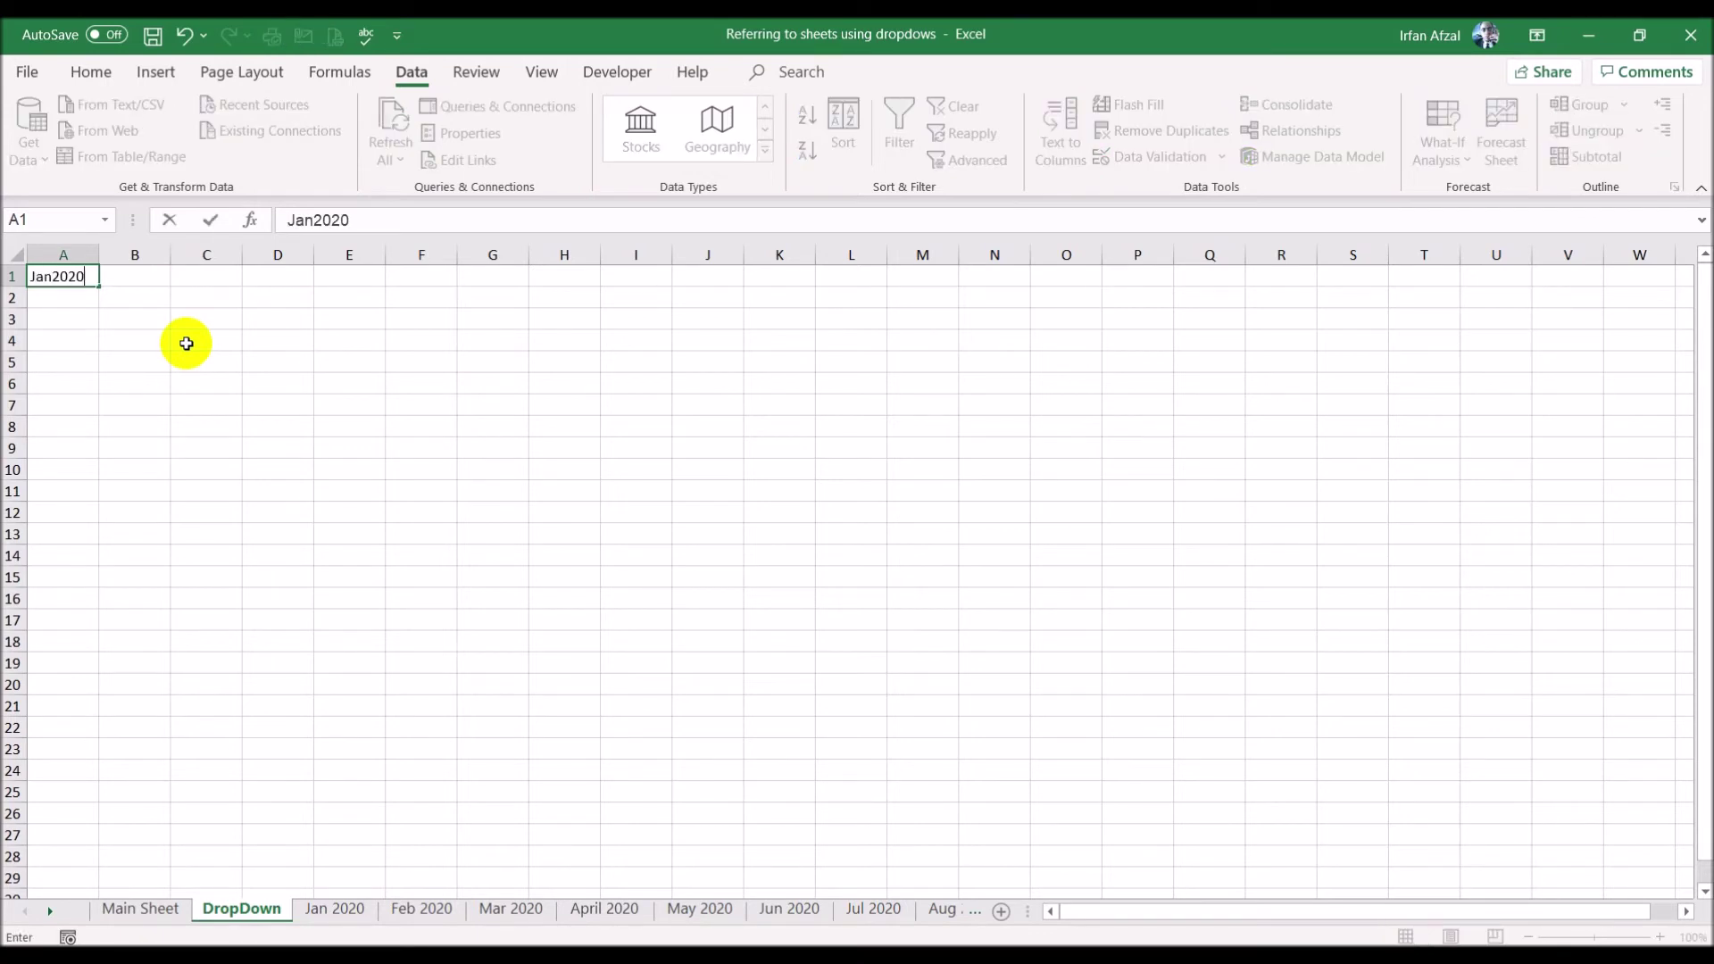
{"action": "key", "text": "Return"}
{"action": "type", "text": "Feb2020"}
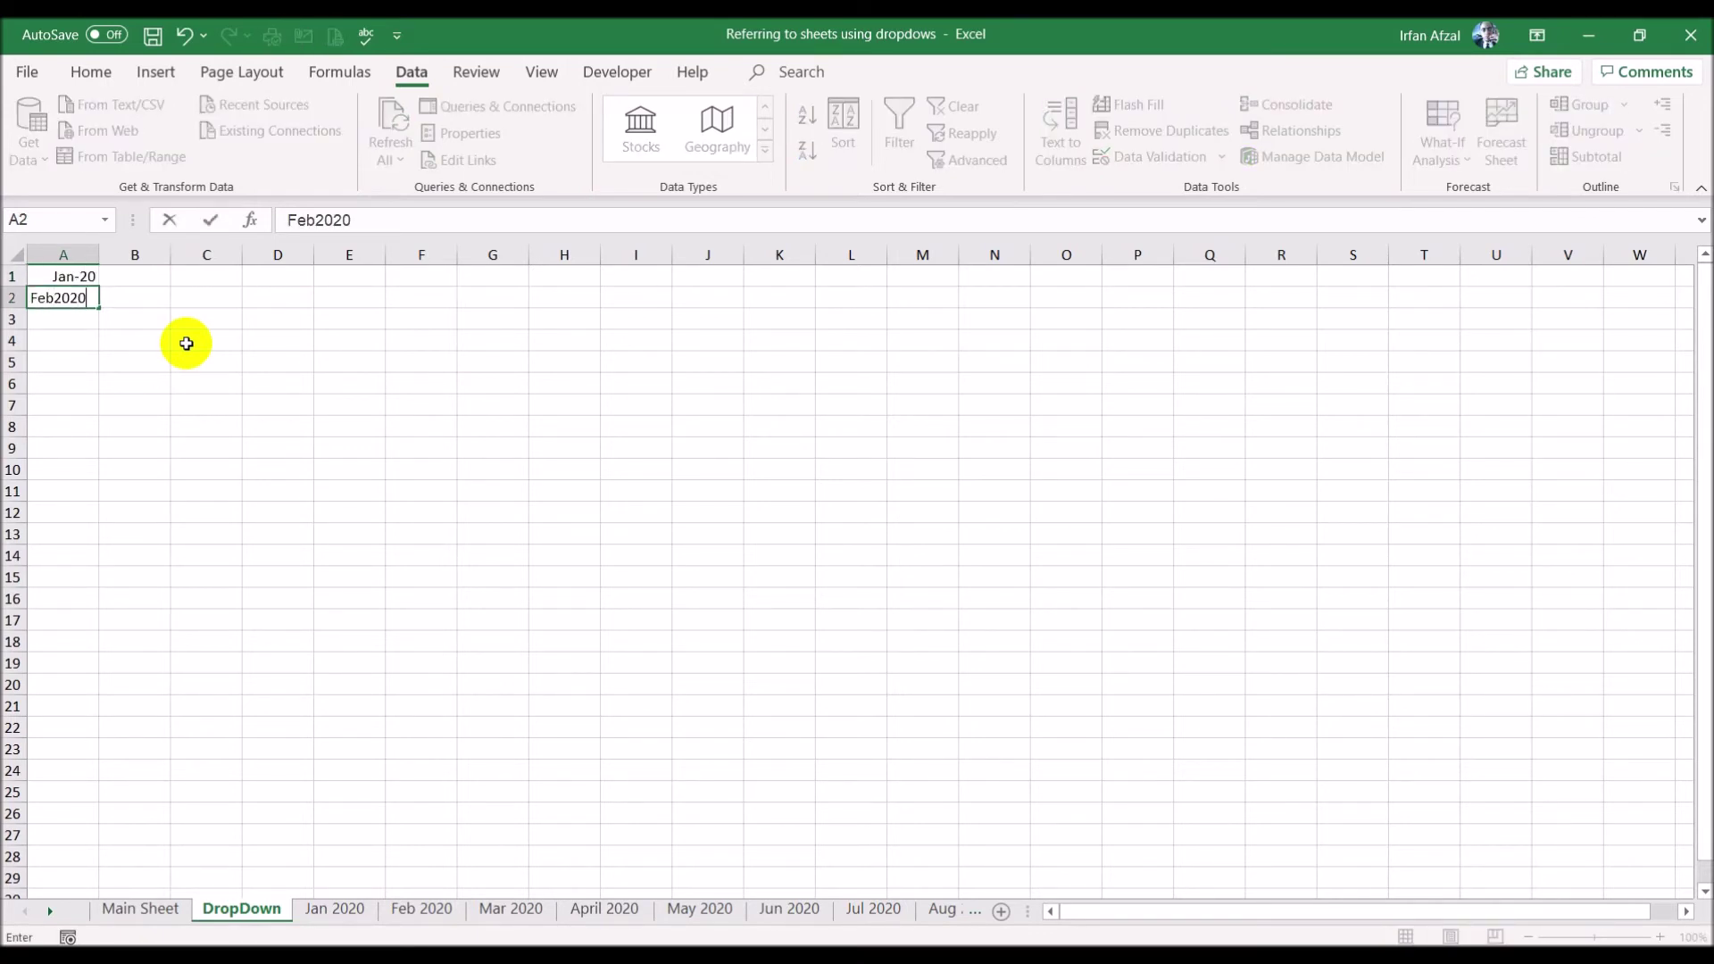
{"action": "key", "text": "Return"}
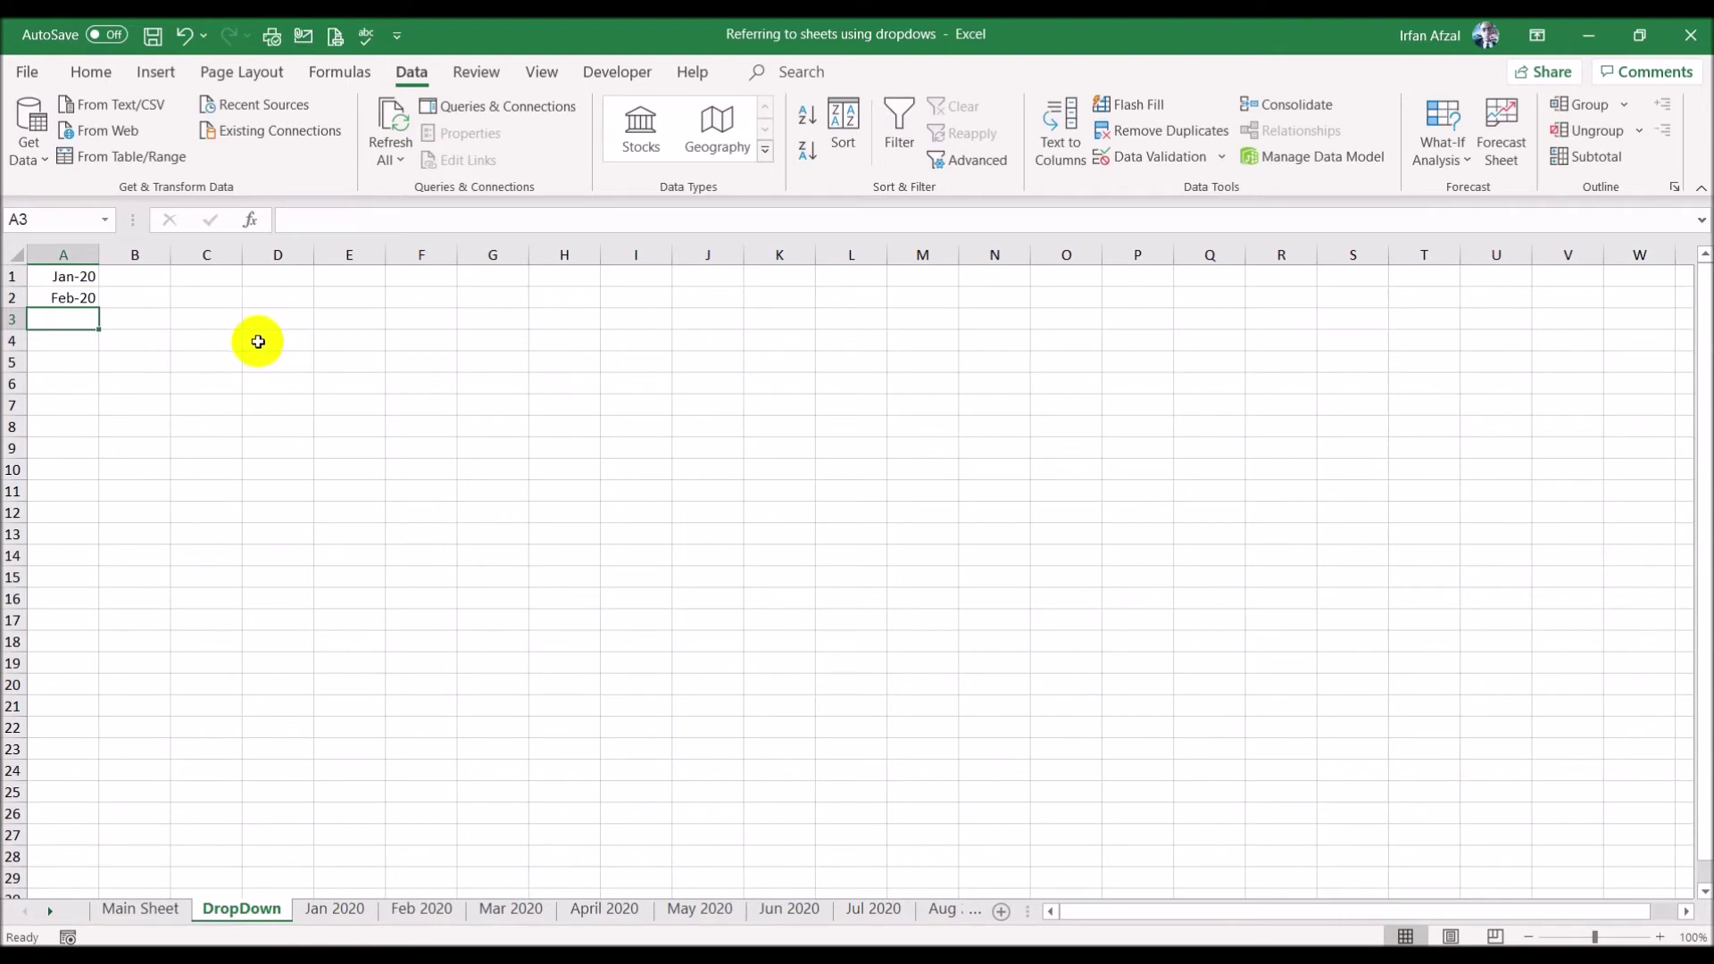
- Move the two months down one row to A2:A3 and enter the header Month in cell A1
{"action": "left_click", "coordinate": [49, 277]}
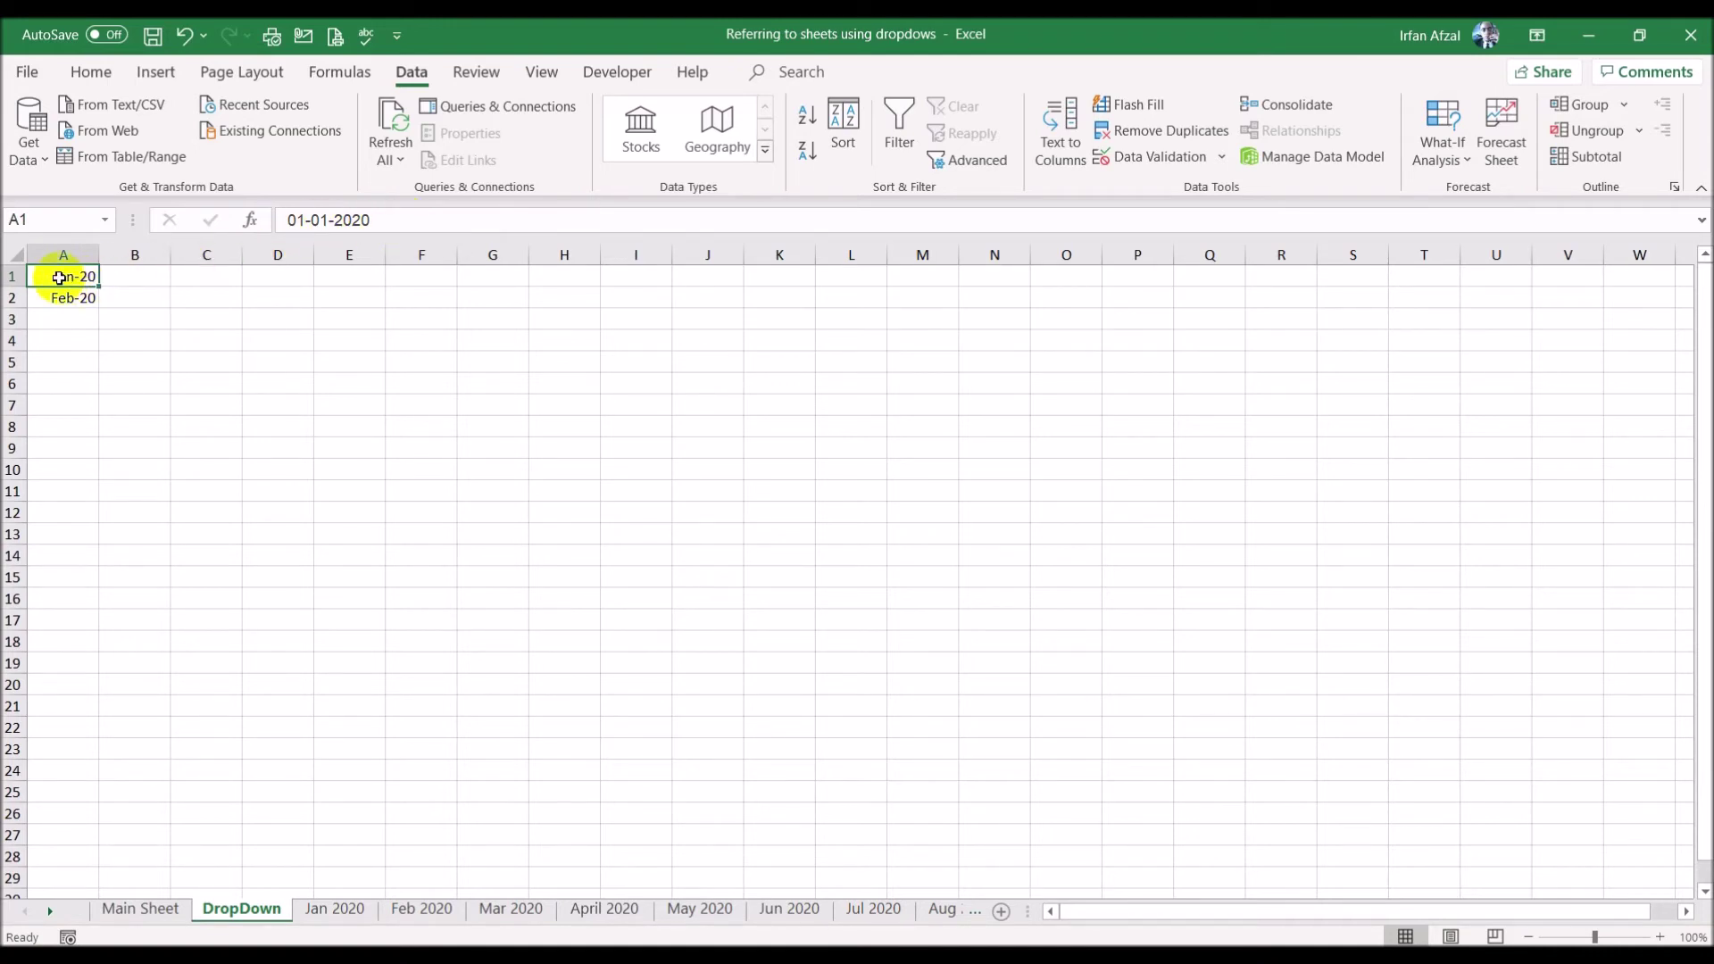
{"action": "left_click_drag", "start_coordinate": [59, 278], "coordinate": [66, 314]}
{"action": "left_click", "coordinate": [69, 275]}
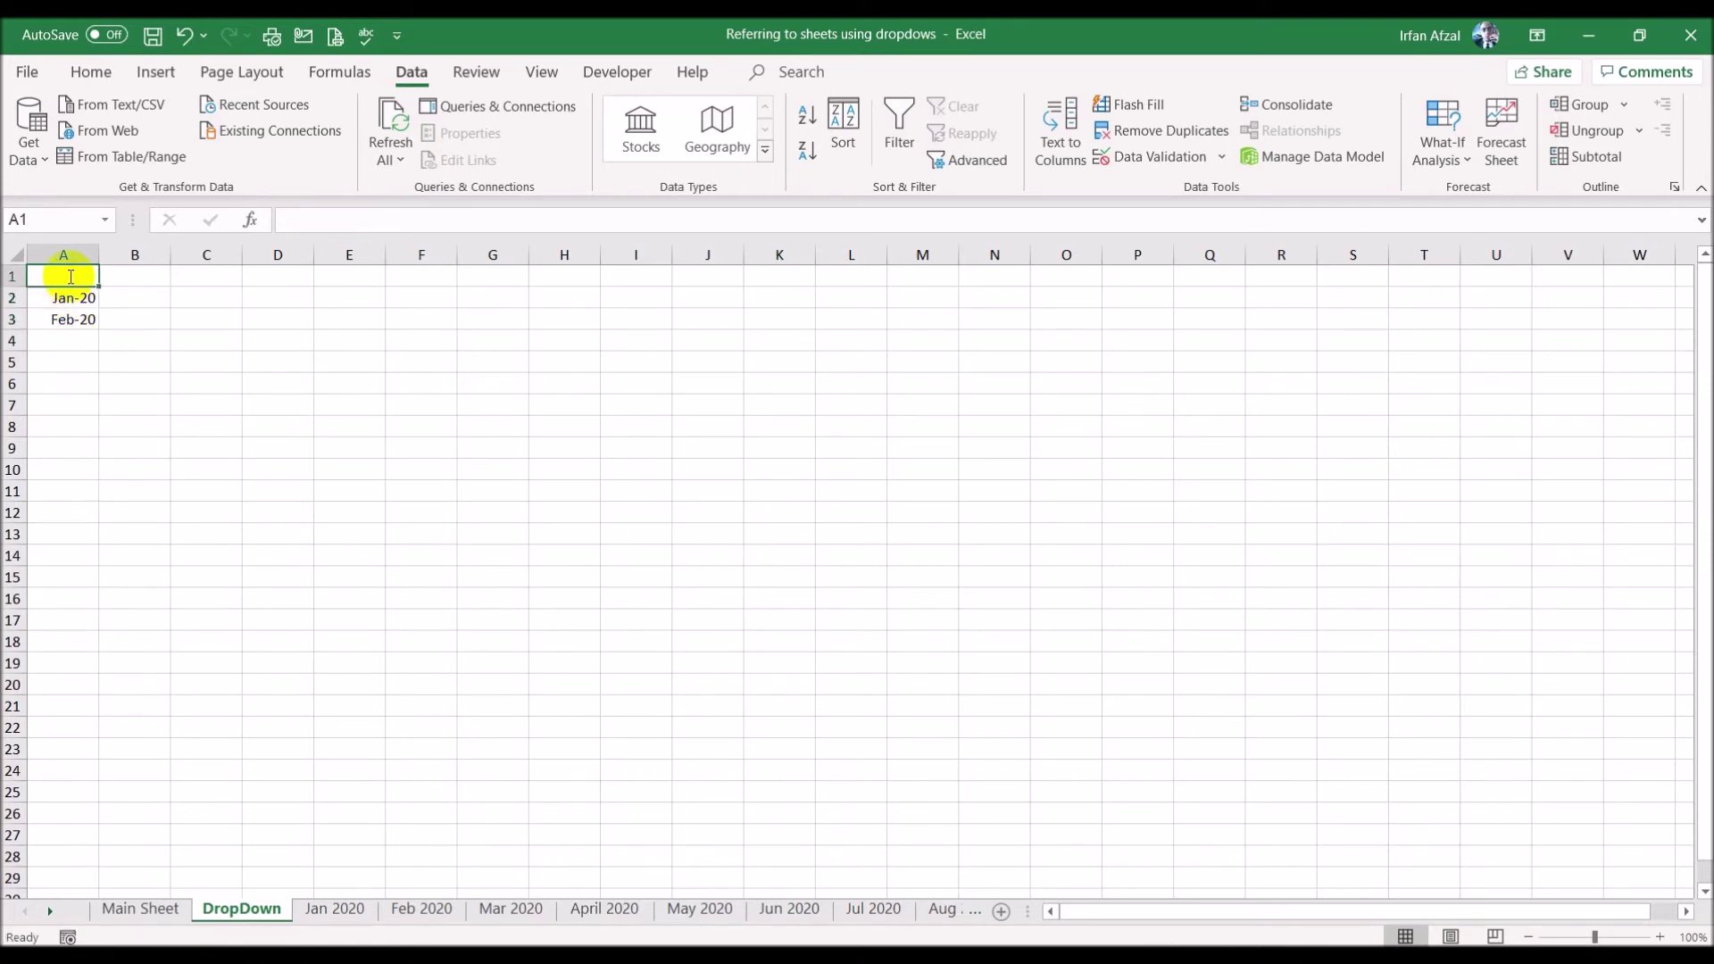
{"action": "type", "text": "Month"}
{"action": "key", "text": "Tab"}
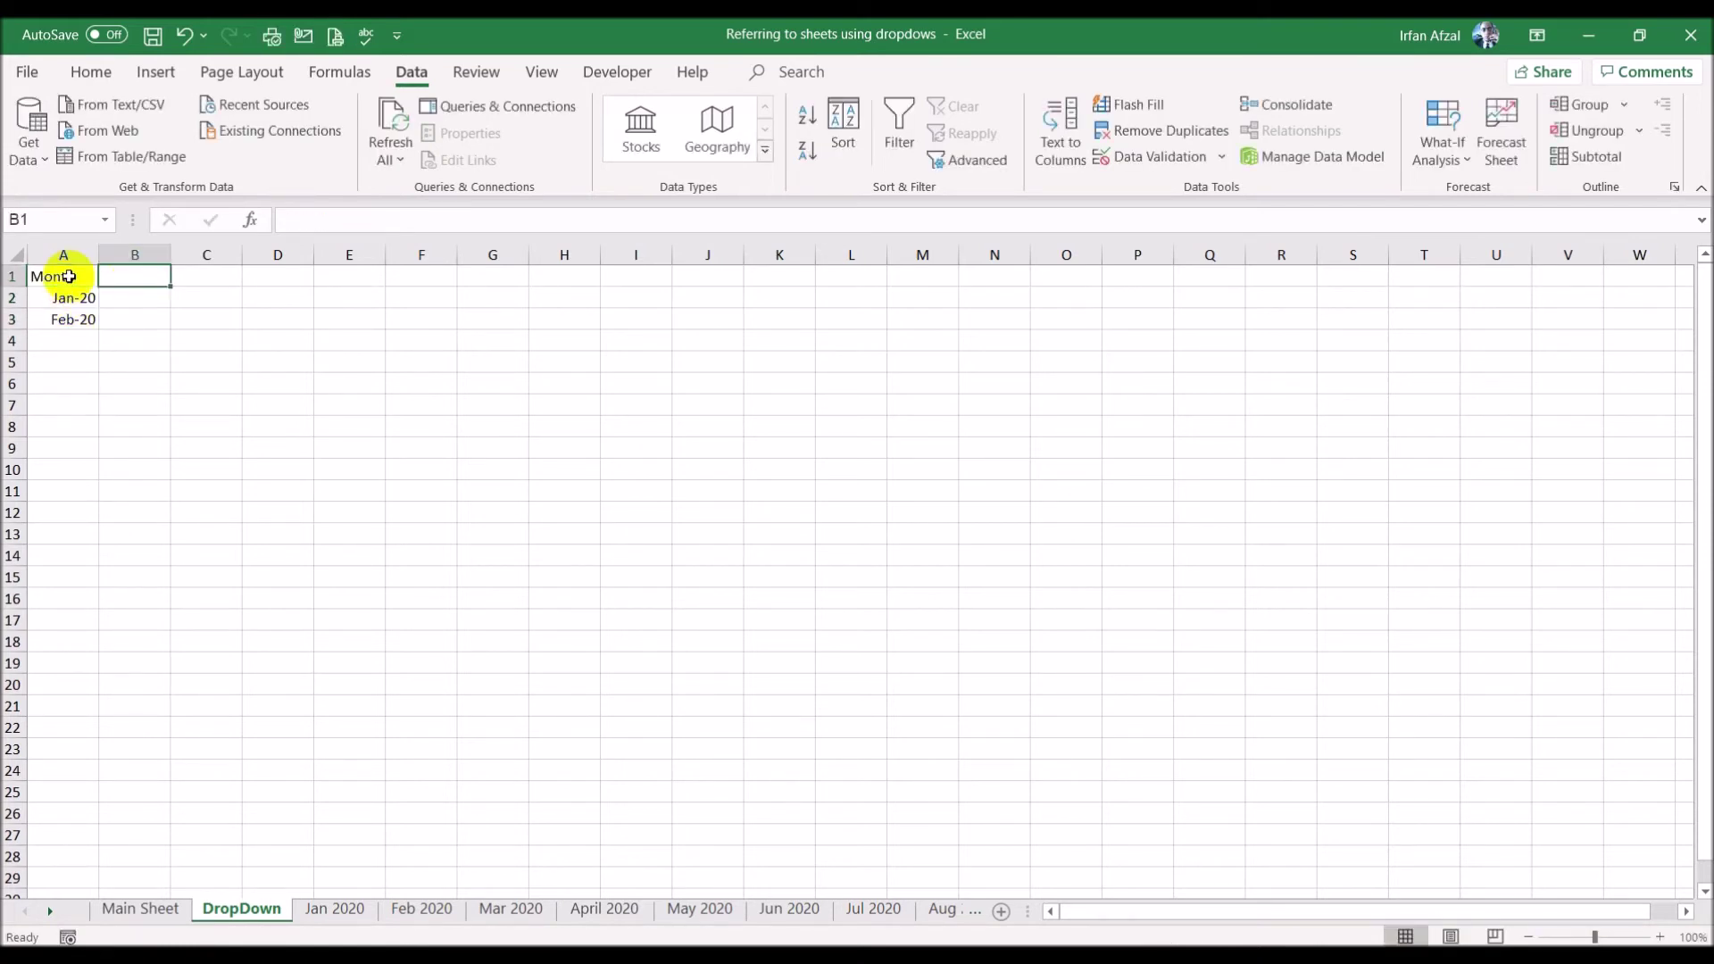
- Enter the header Month to Text in cell B1 and auto-fit the width of column B
{"action": "type", "text": "onth"}
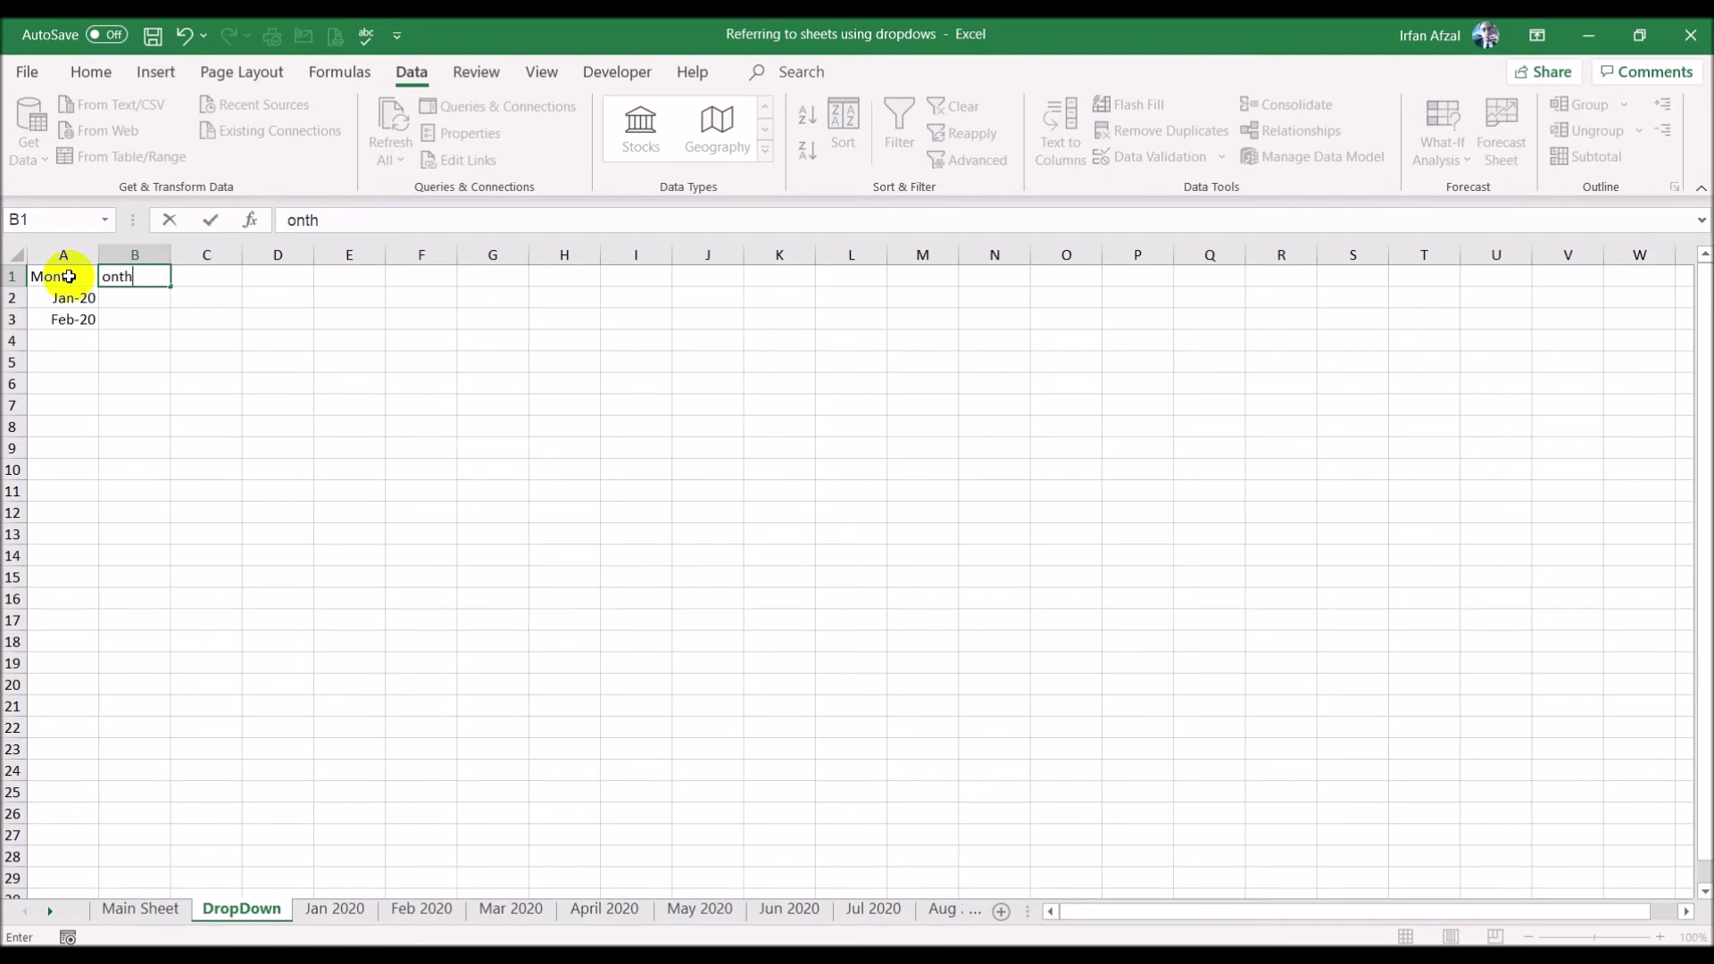
{"action": "key", "text": "BackSpace"}
{"action": "key", "text": "BackSpace"}
{"action": "key", "text": "BackSpace"}
{"action": "key", "text": "BackSpace"}
{"action": "type", "text": "Month to Text"}
{"action": "key", "text": "Return"}
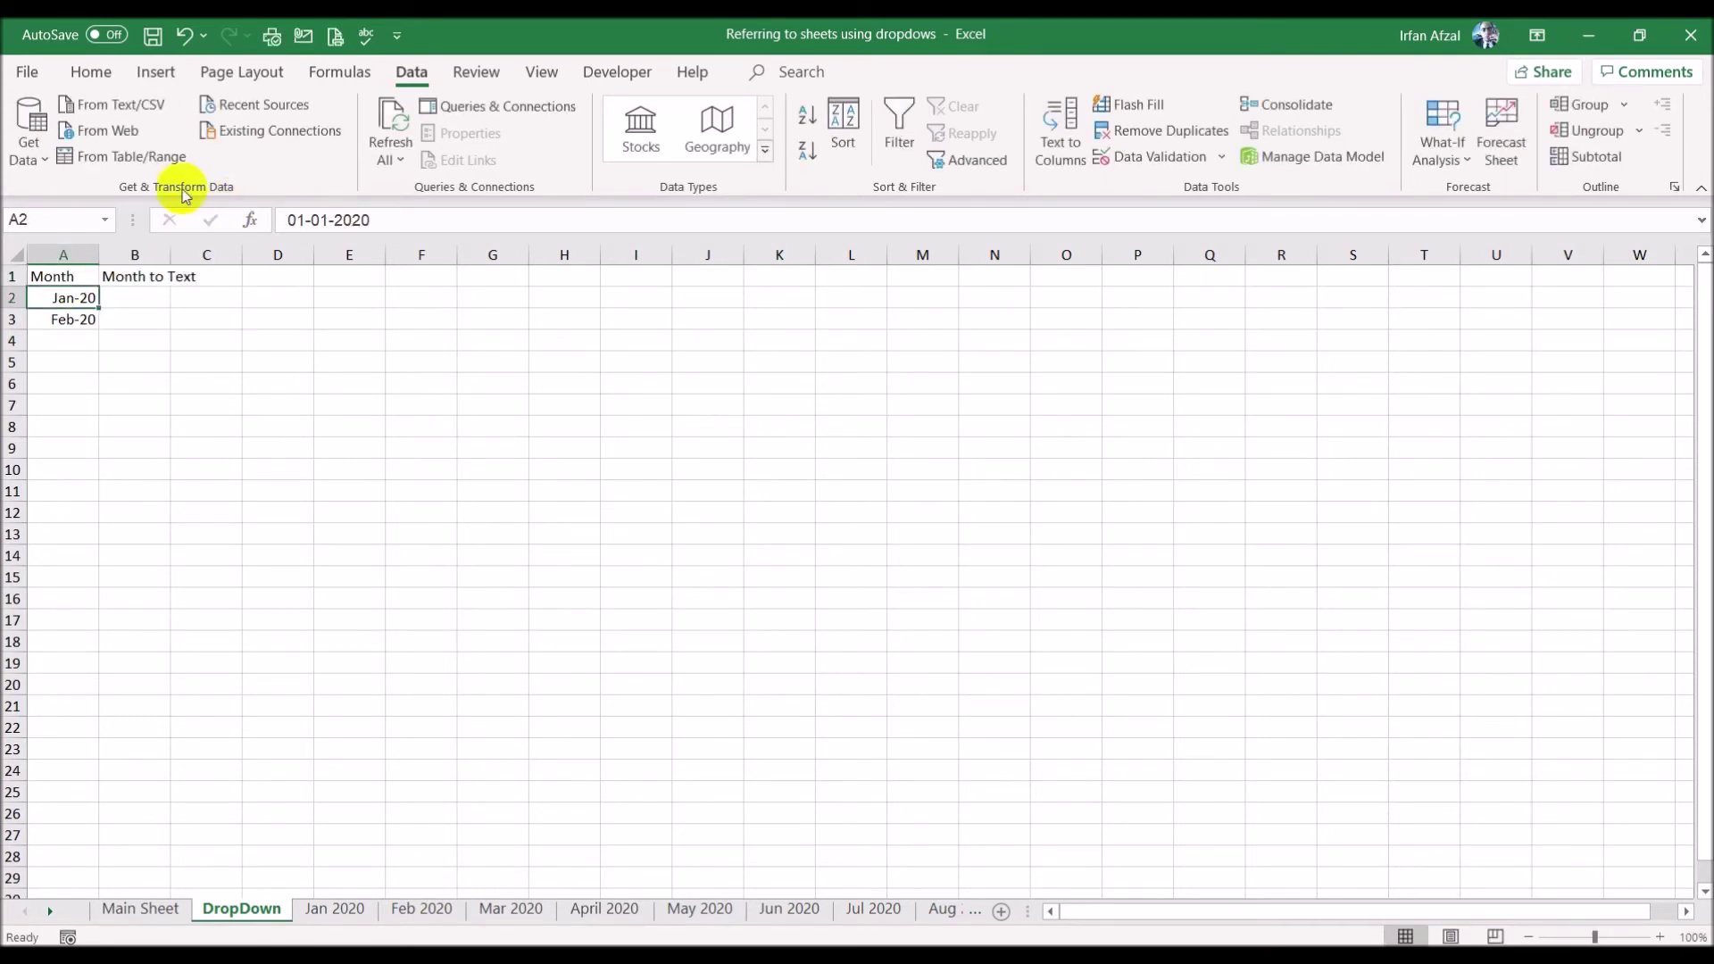
{"action": "double_click", "coordinate": [170, 254]}
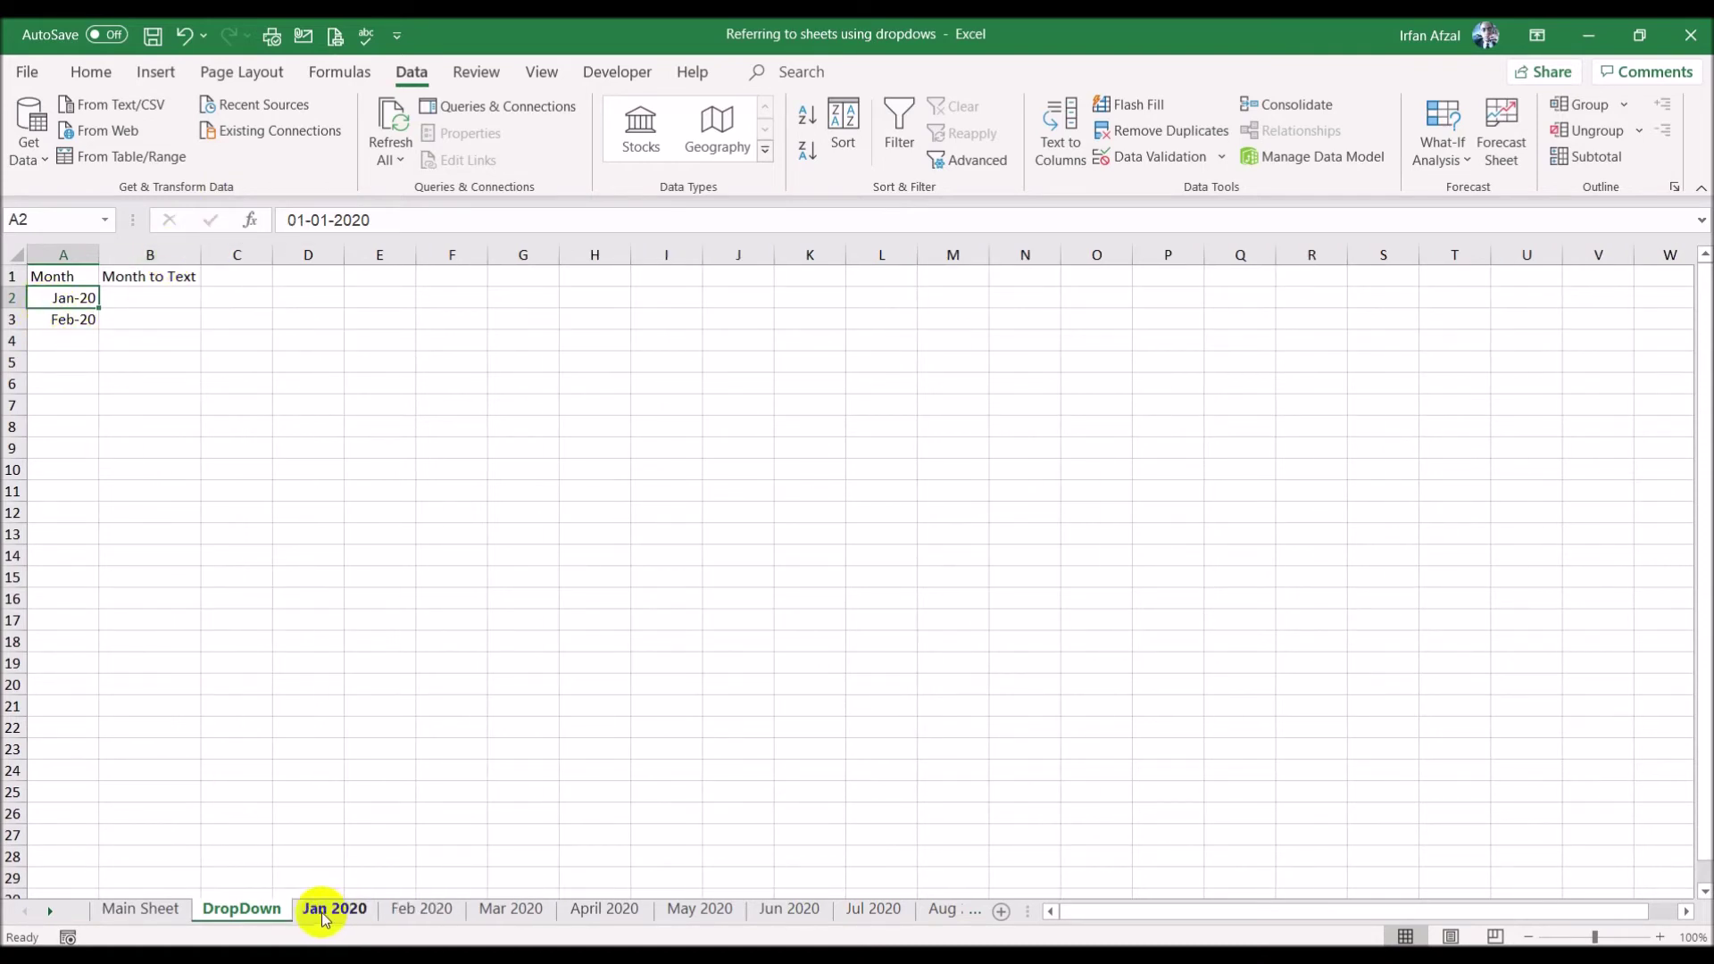
- Extend the month series in column A down to Dec-20 in cell A13
{"action": "left_click_drag", "start_coordinate": [62, 298], "coordinate": [85, 541]}
{"action": "left_click", "coordinate": [198, 541]}
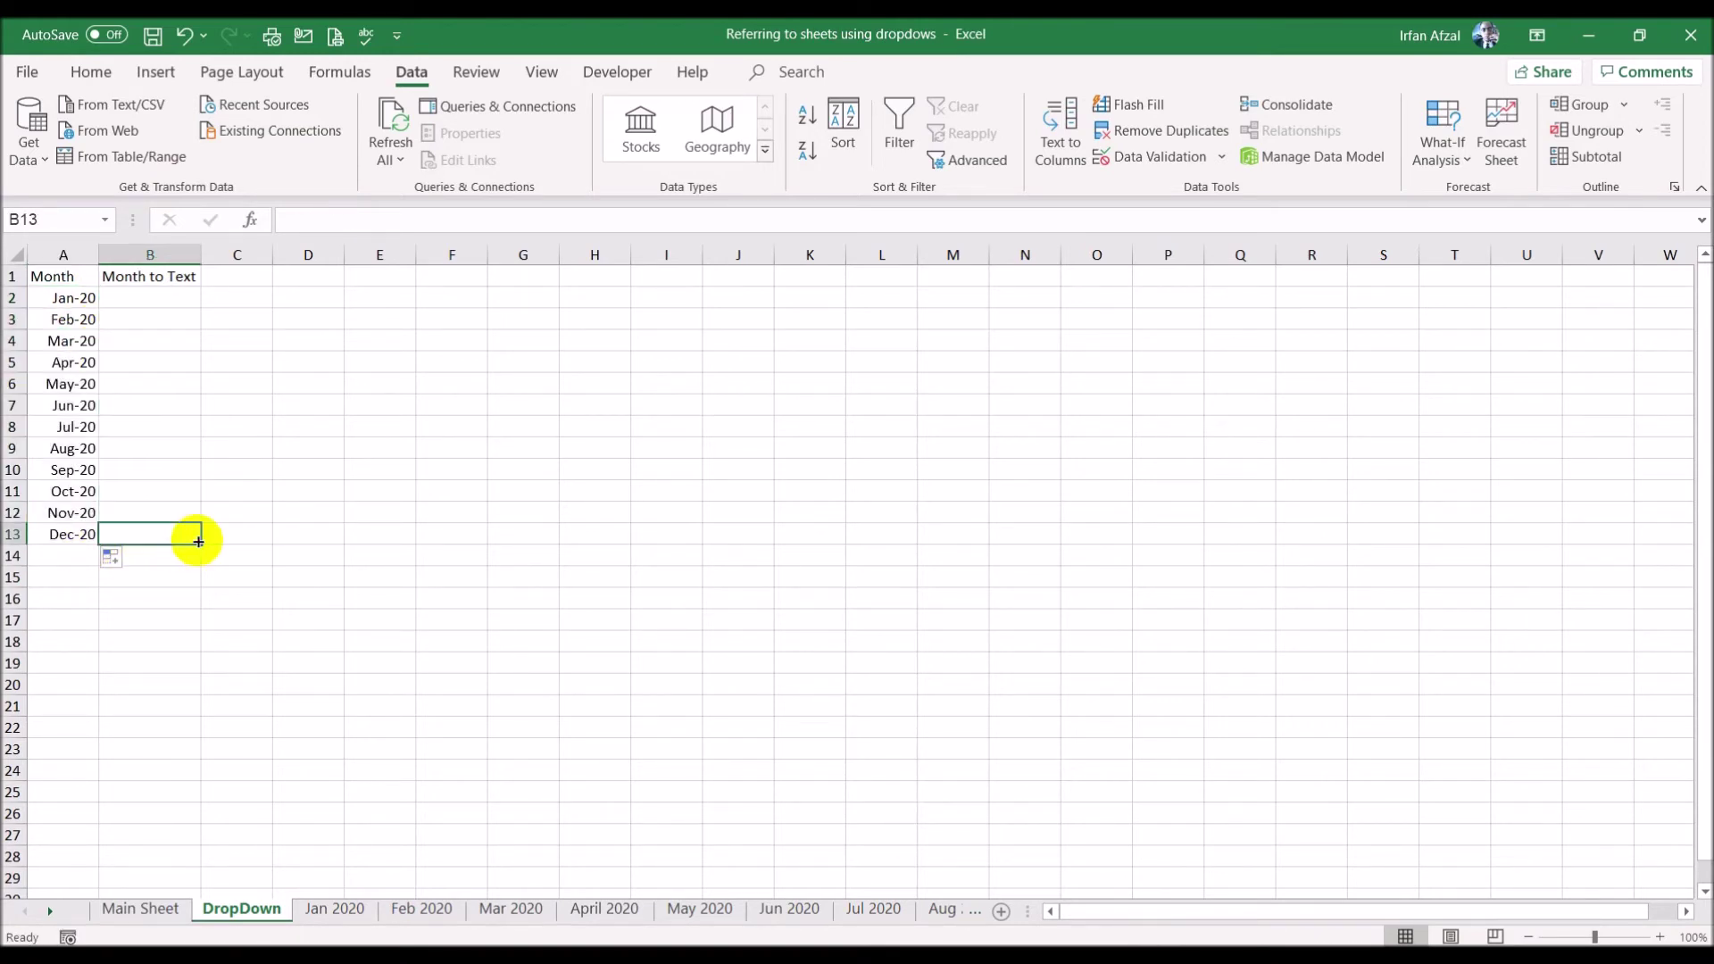
- Enter the formula =TEXT(A2,"MMM") in cell B2 to convert the month to text
{"action": "left_click", "coordinate": [165, 299]}
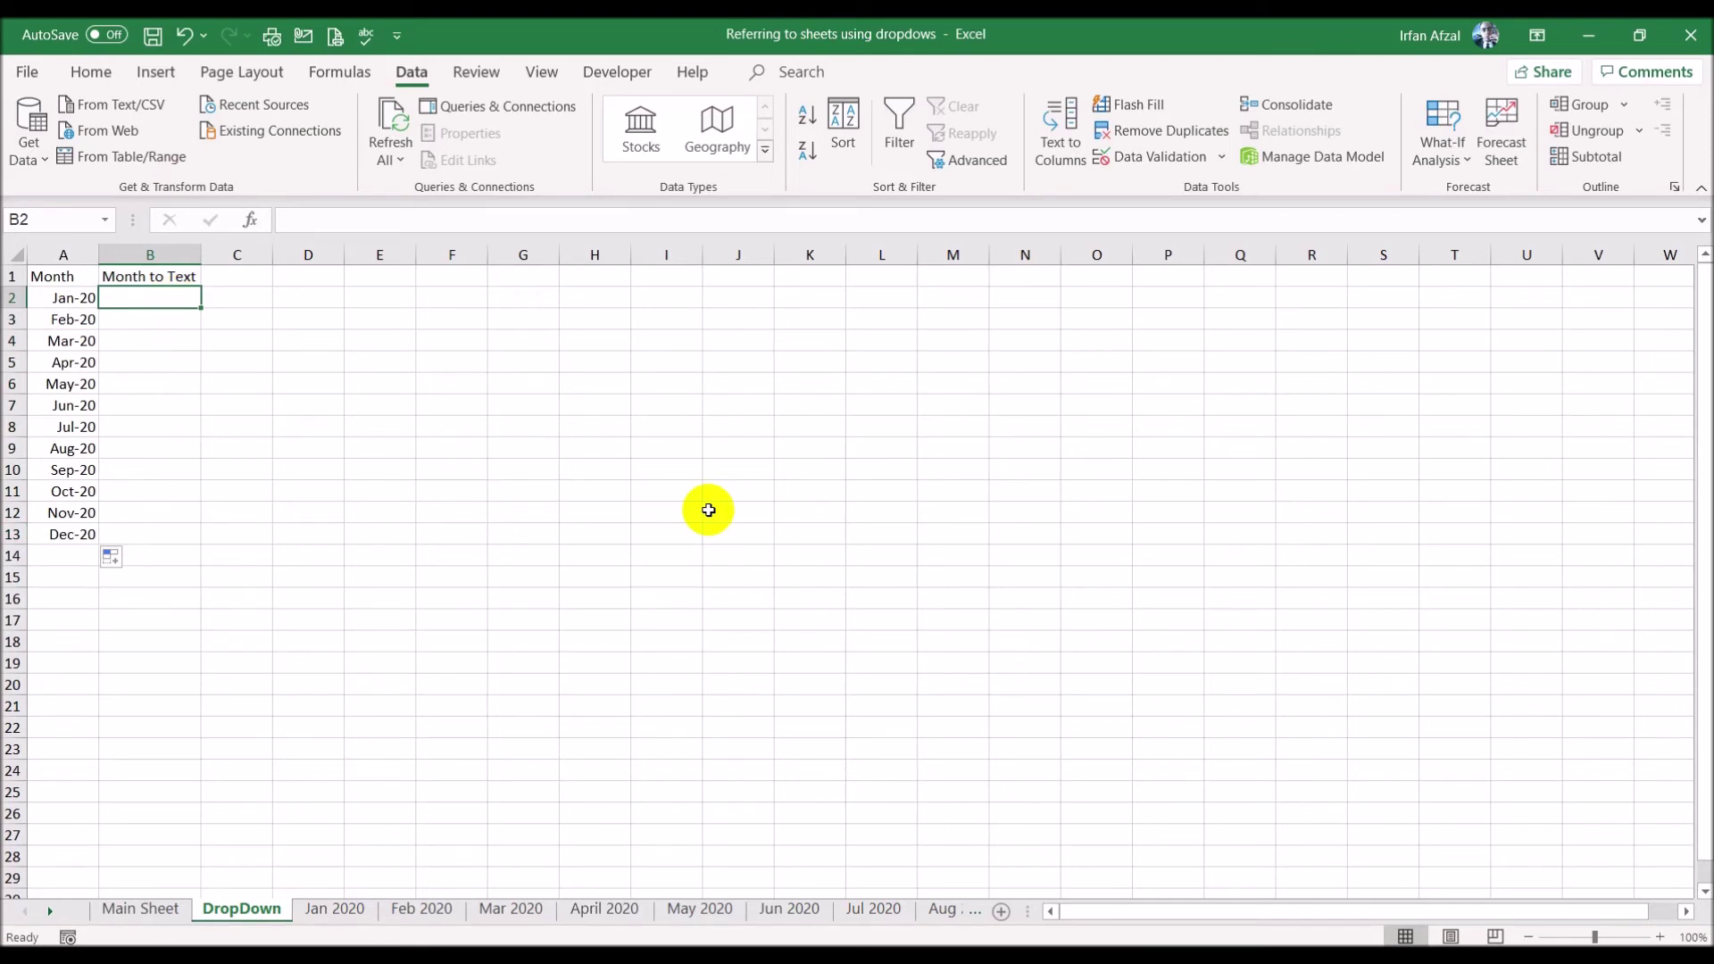
{"action": "type", "text": "="}
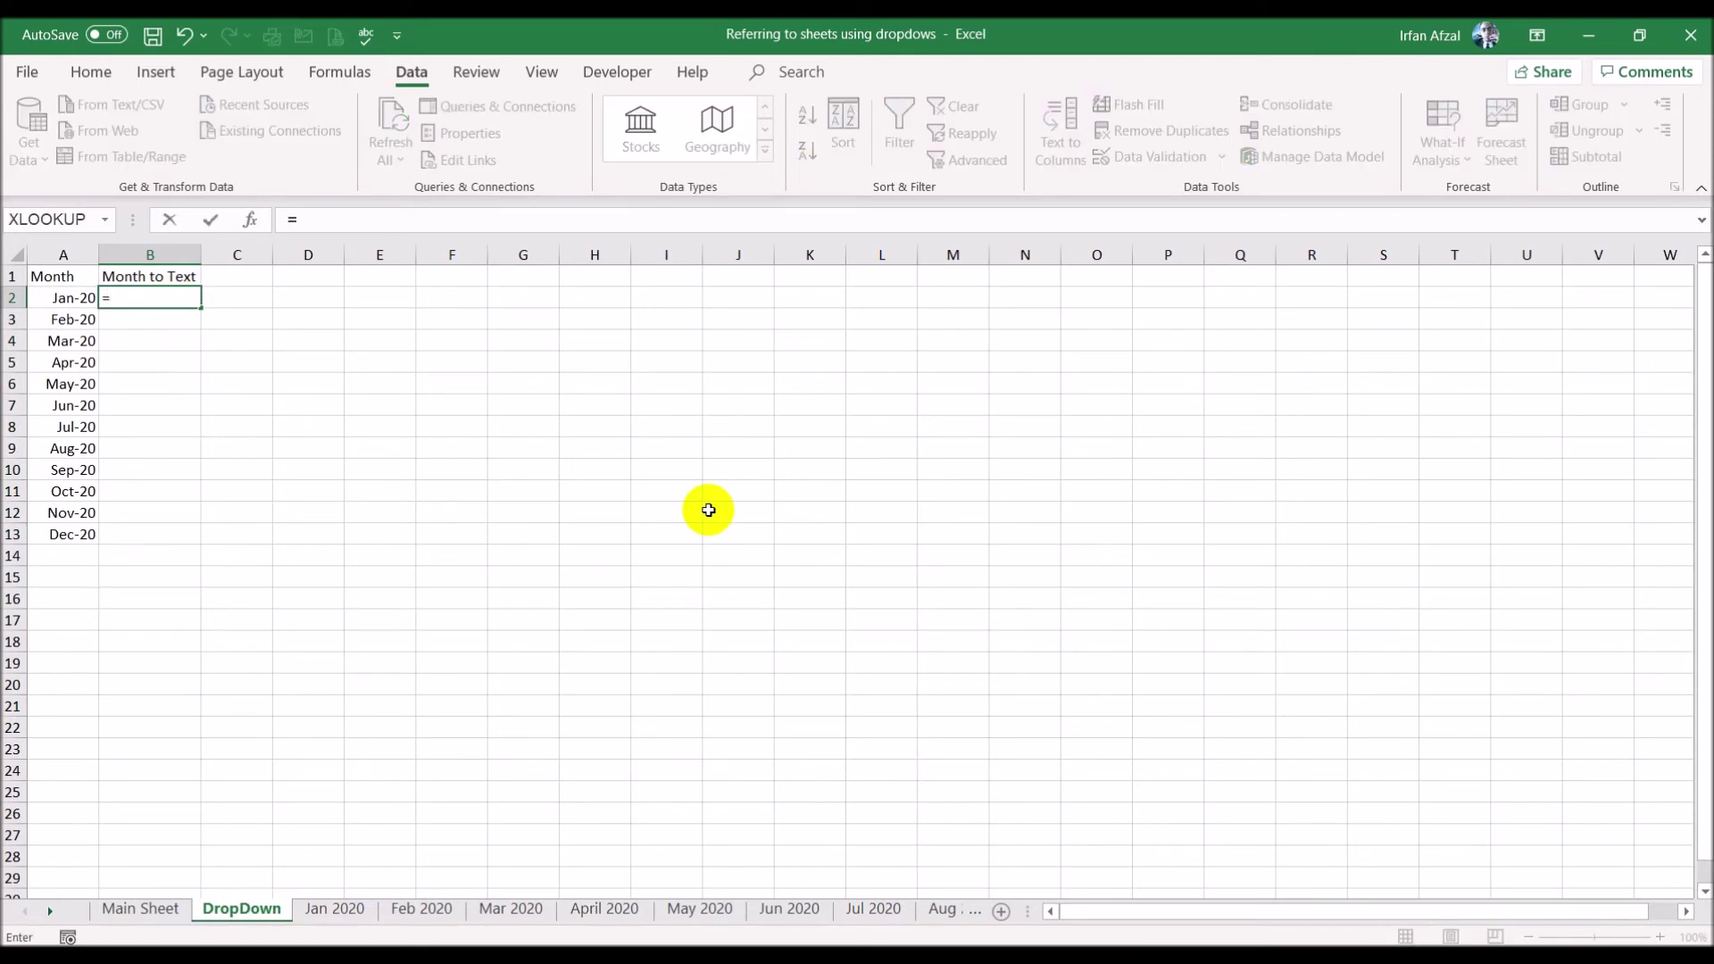
{"action": "type", "text": "text"}
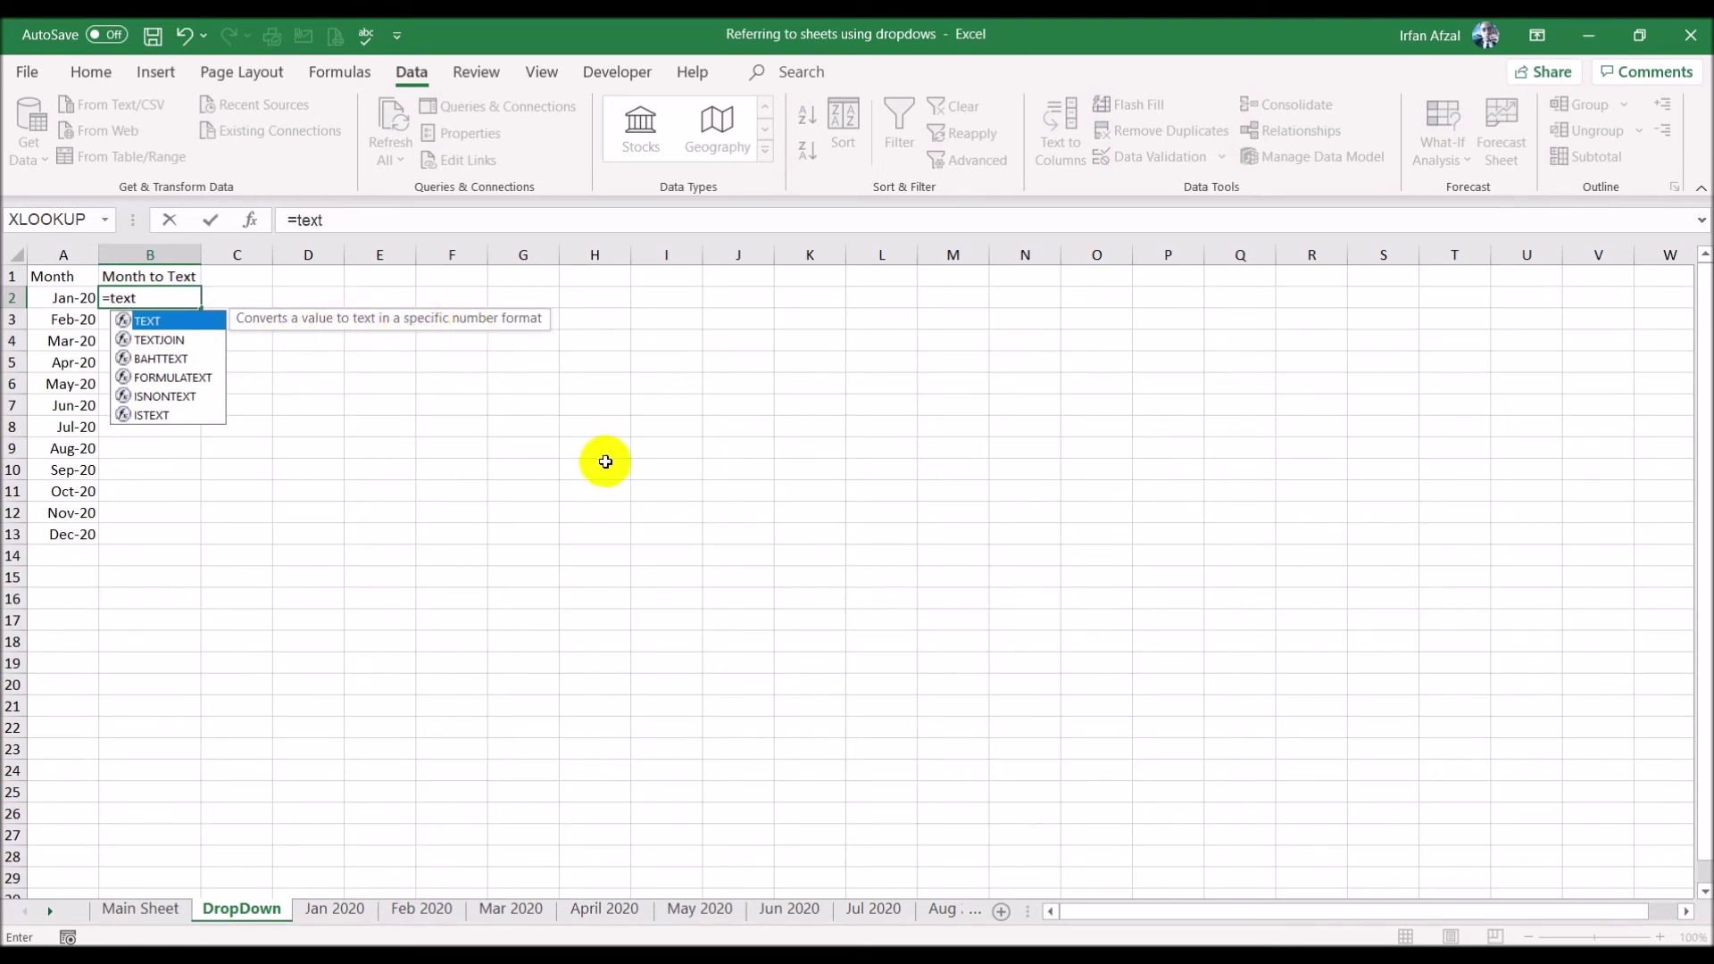
{"action": "double_click", "coordinate": [168, 322]}
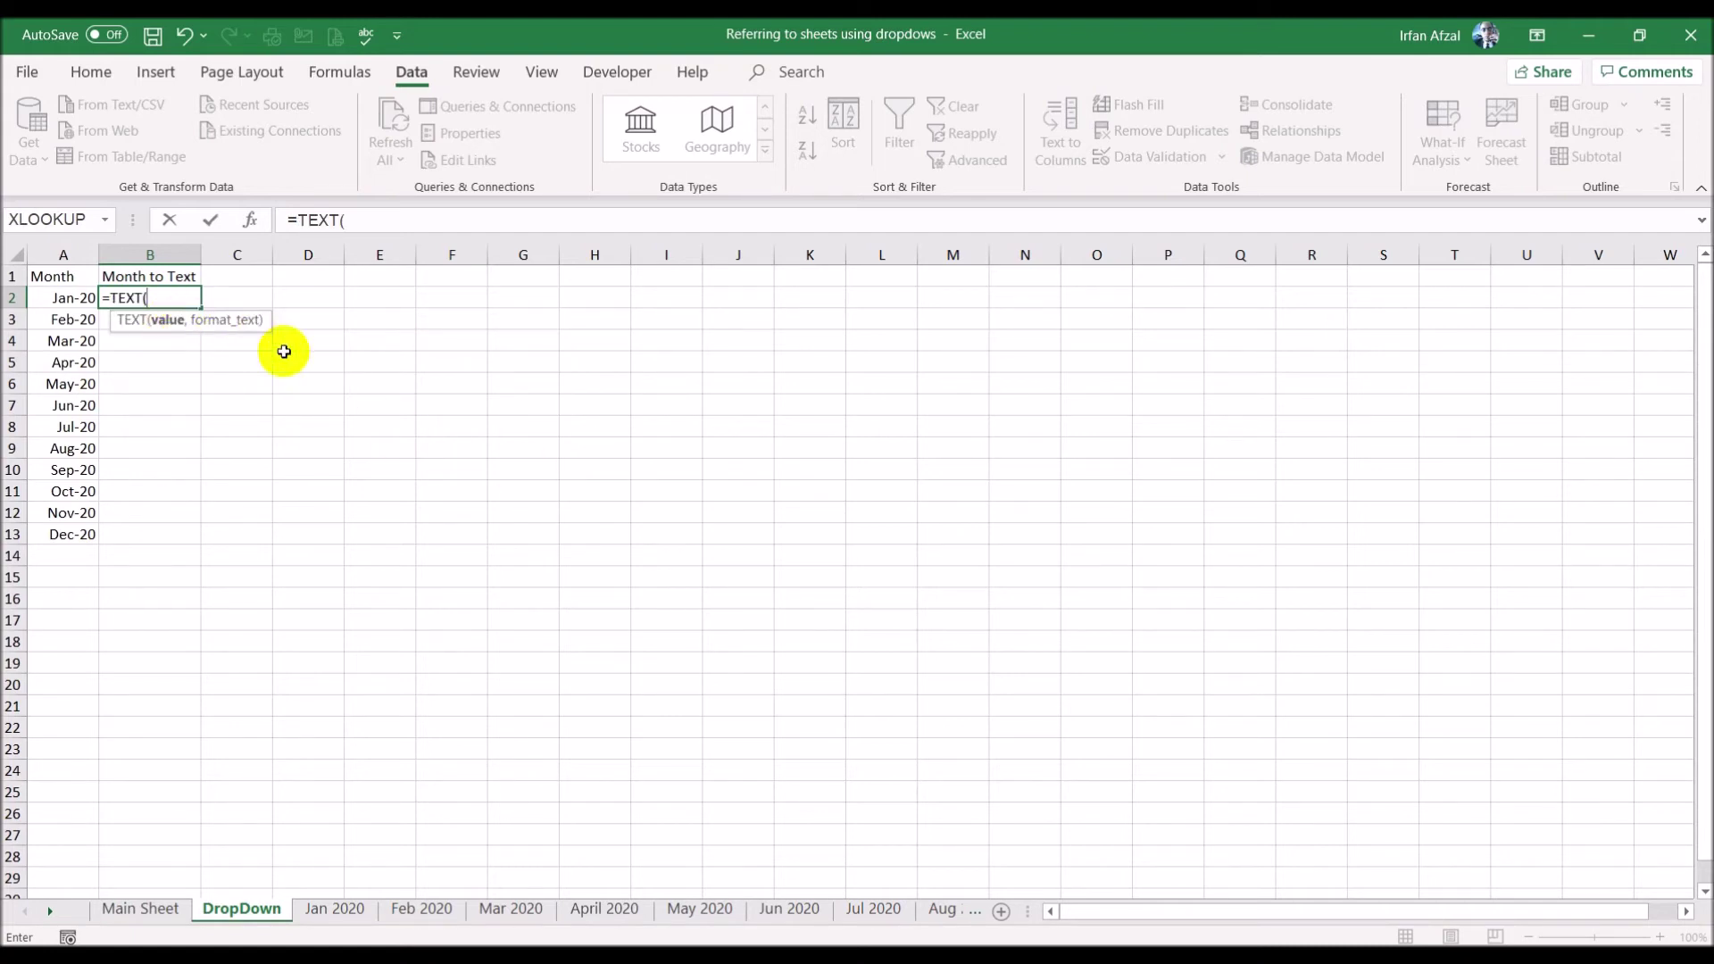
{"action": "left_click", "coordinate": [59, 300]}
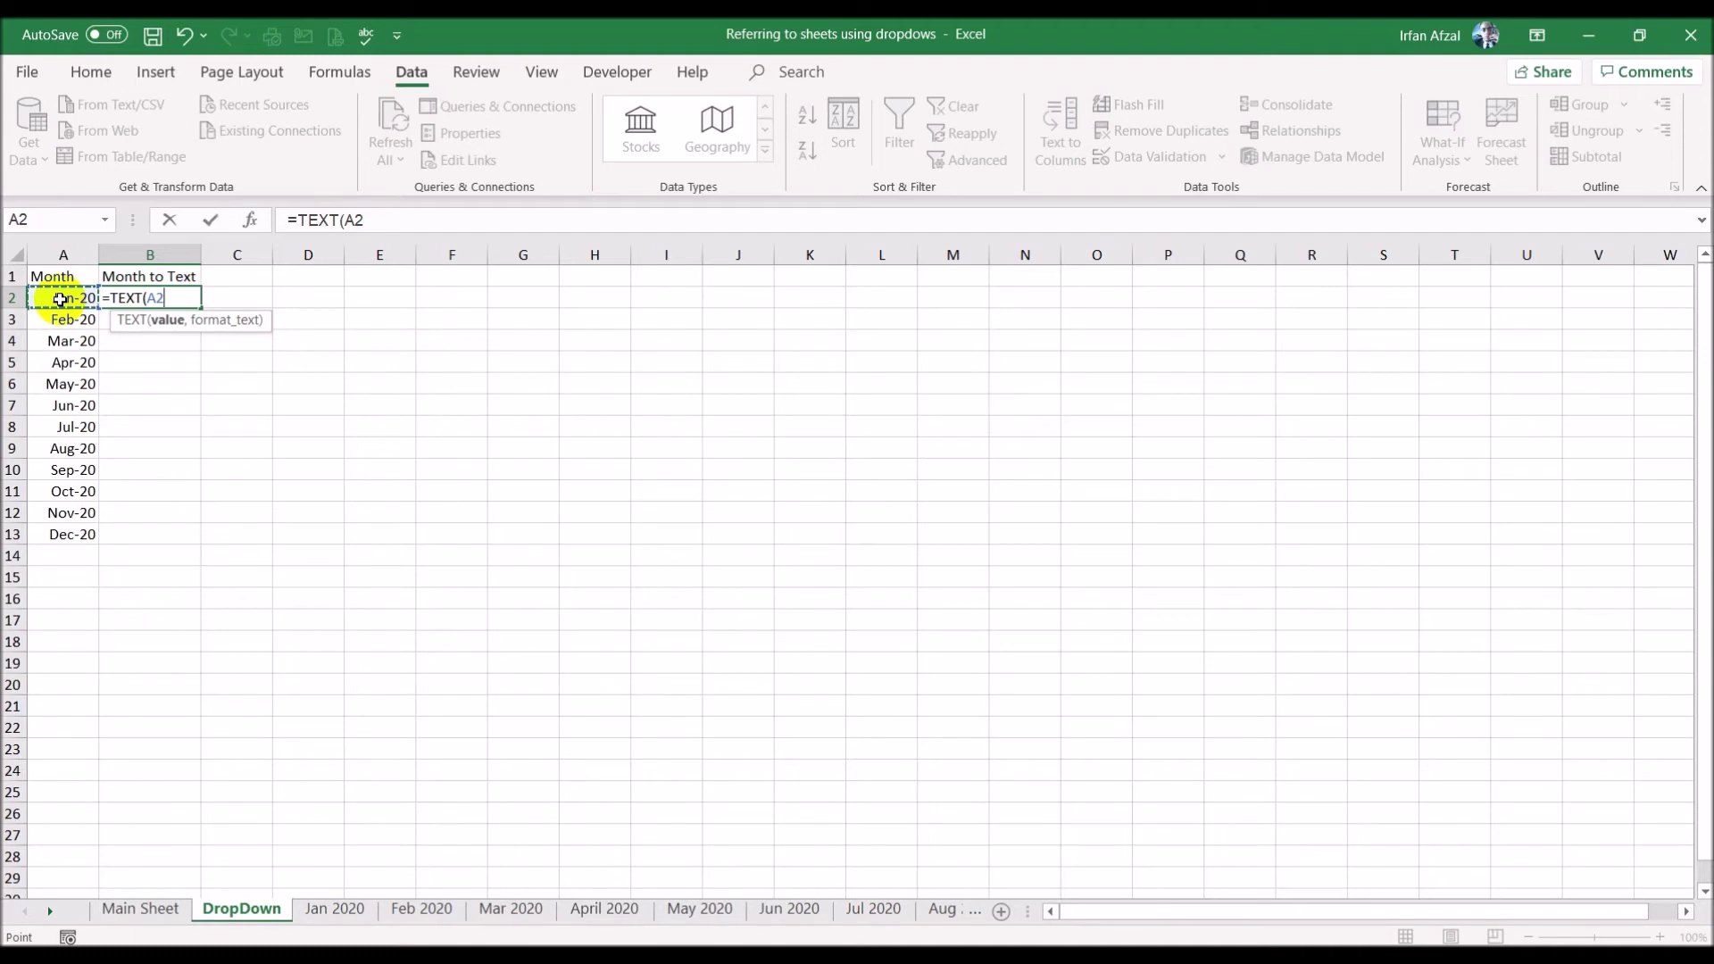
{"action": "type", "text": ",\"MM"}
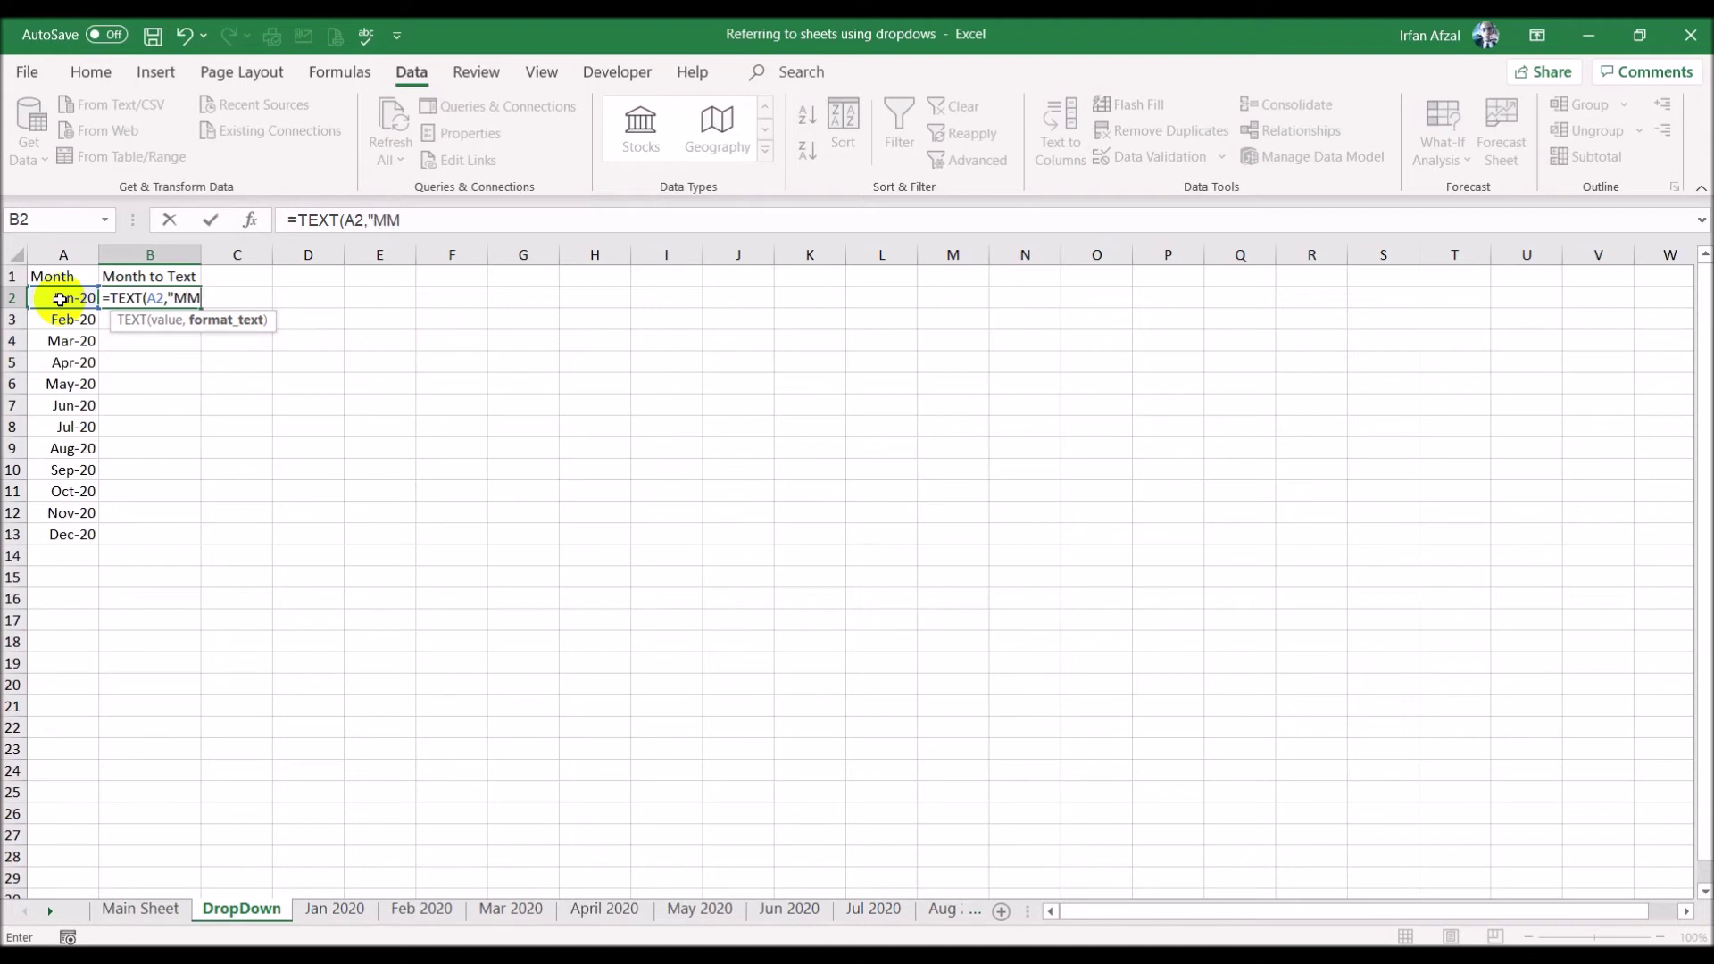
{"action": "type", "text": "M\")"}
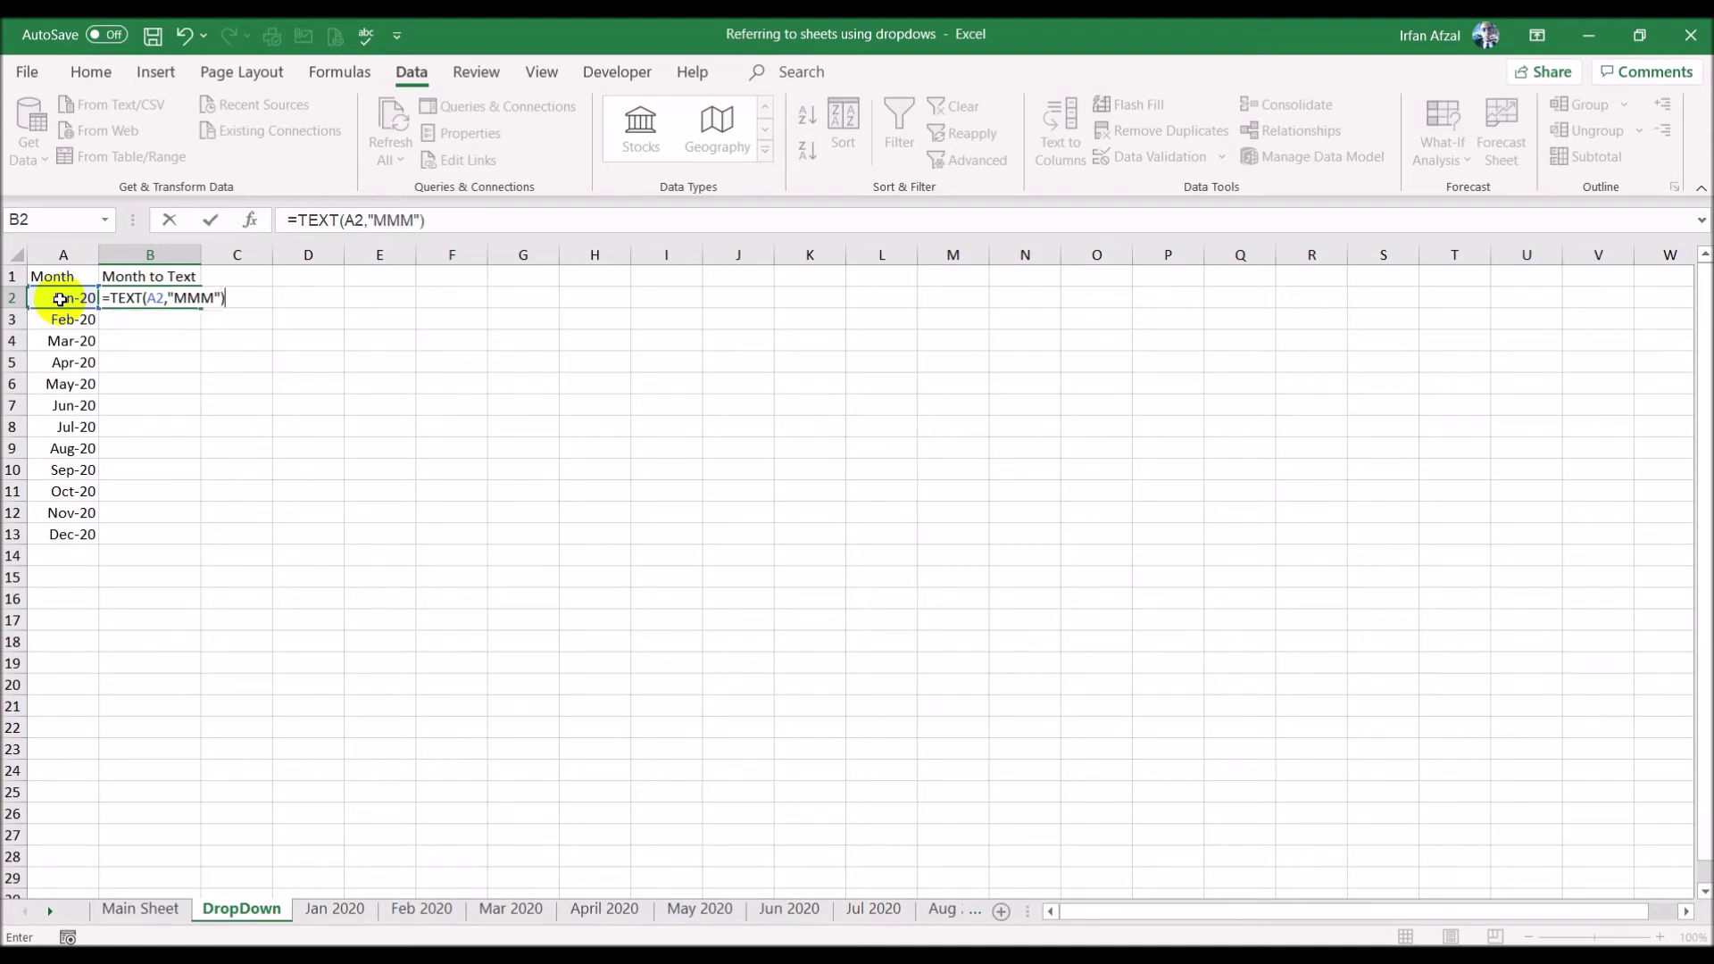
{"action": "key", "text": "Return"}
- Append the year to the formula in cell B2 so it reads =TEXT(A2,"MMM")&" 2020"
{"action": "left_click", "coordinate": [115, 302]}
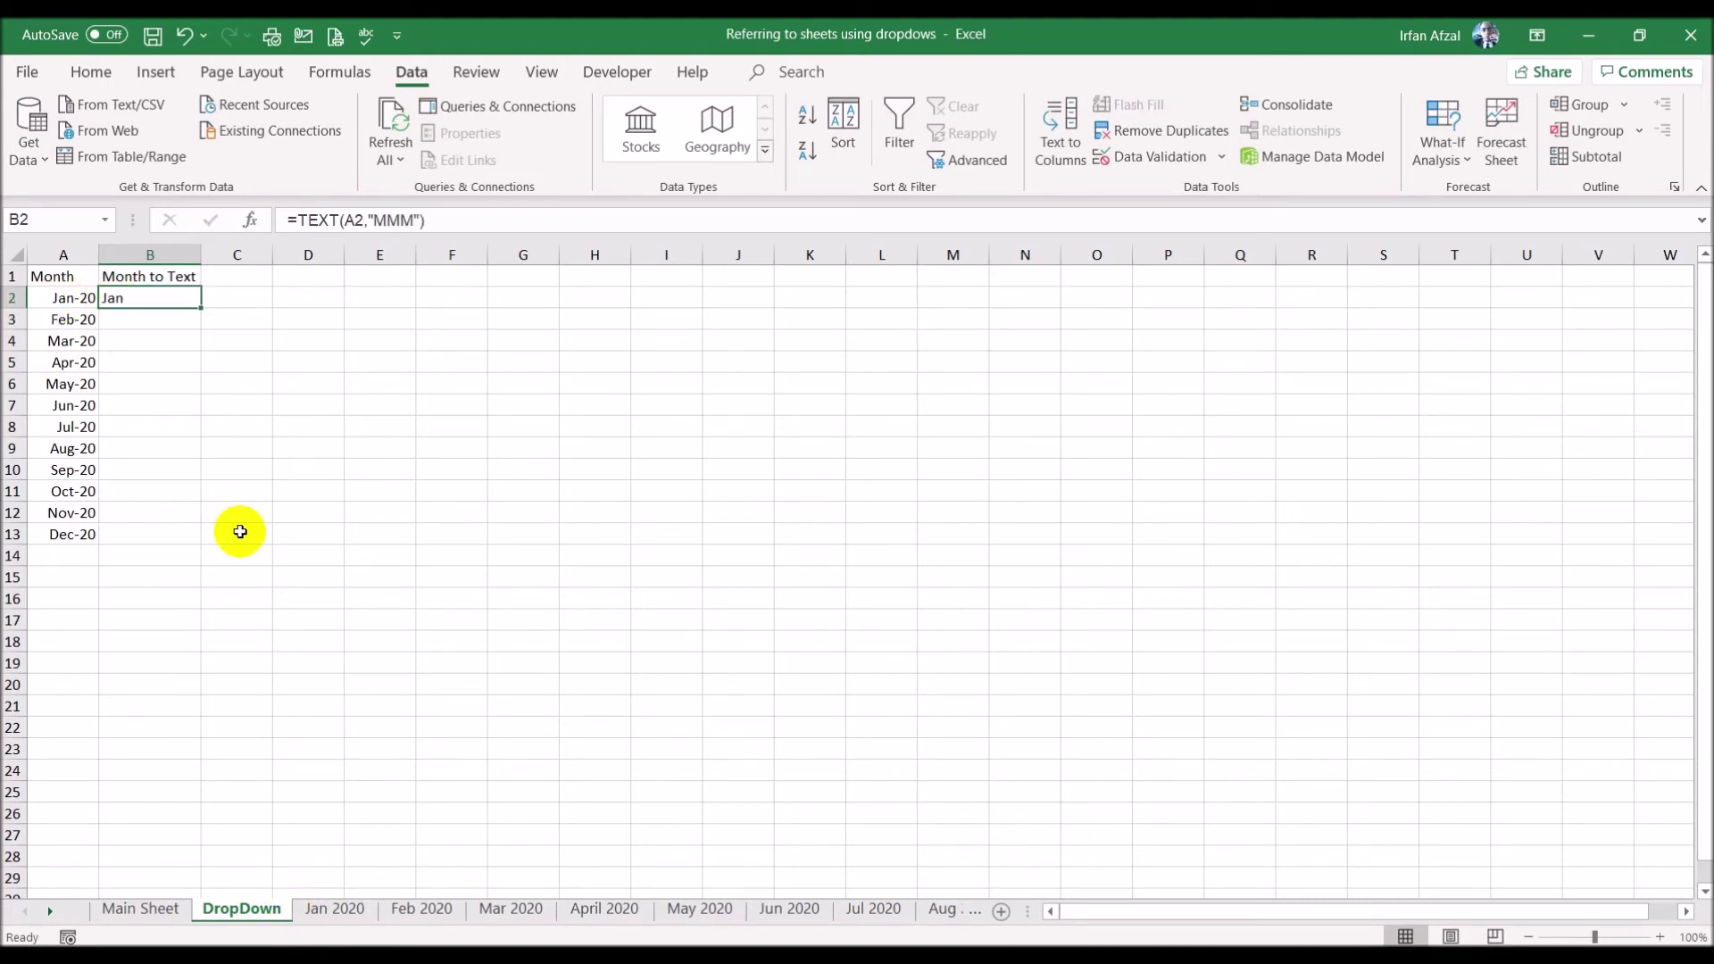
{"action": "left_click", "coordinate": [545, 212]}
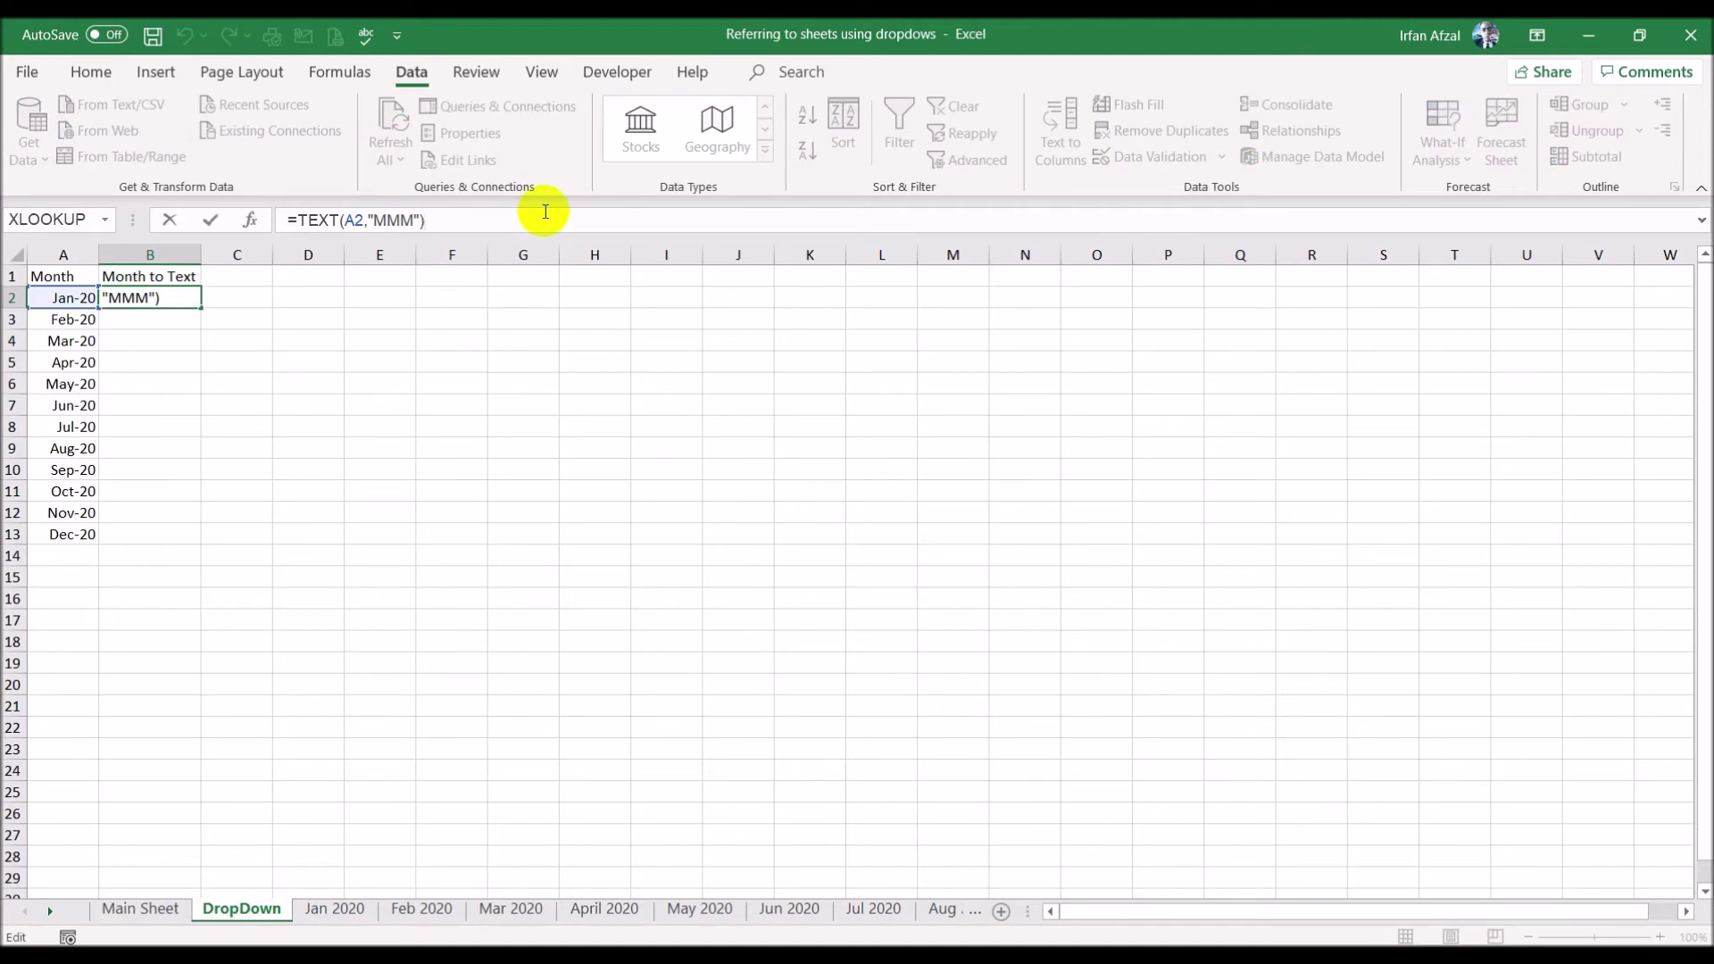
{"action": "type", "text": "&"}
{"action": "type", "text": "\" 2020\""}
{"action": "key", "text": "Return"}
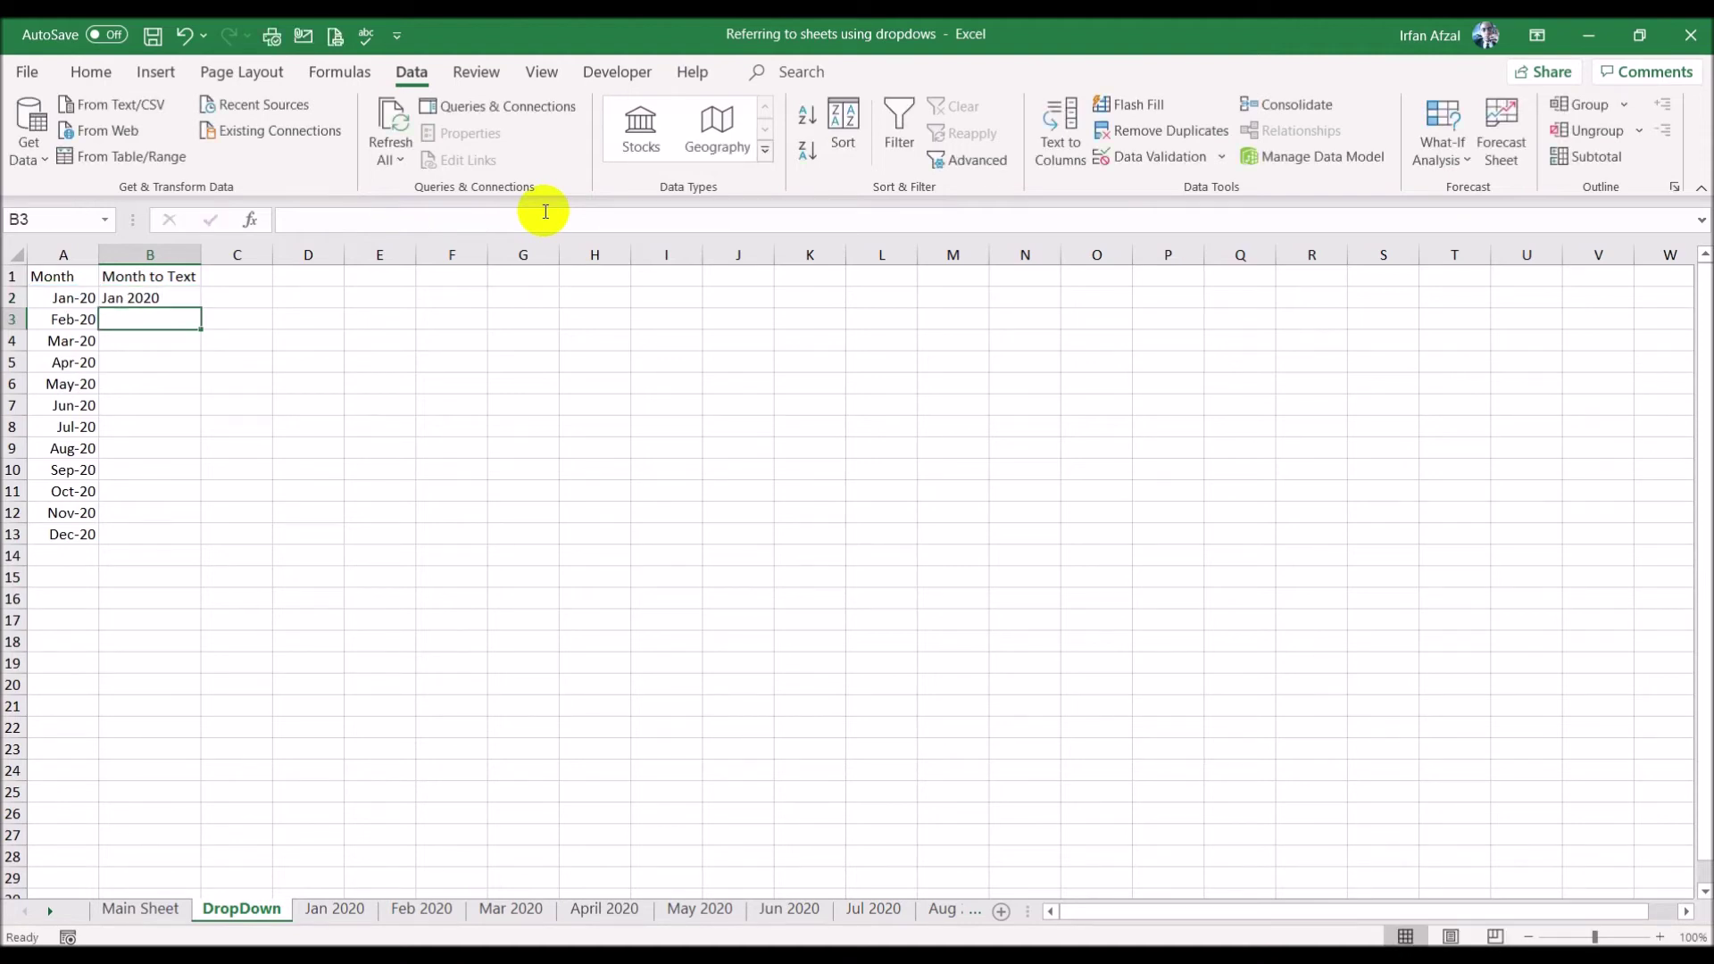
- Fill the Month to Text formula from cell B2 down to B13
{"action": "left_click", "coordinate": [169, 293]}
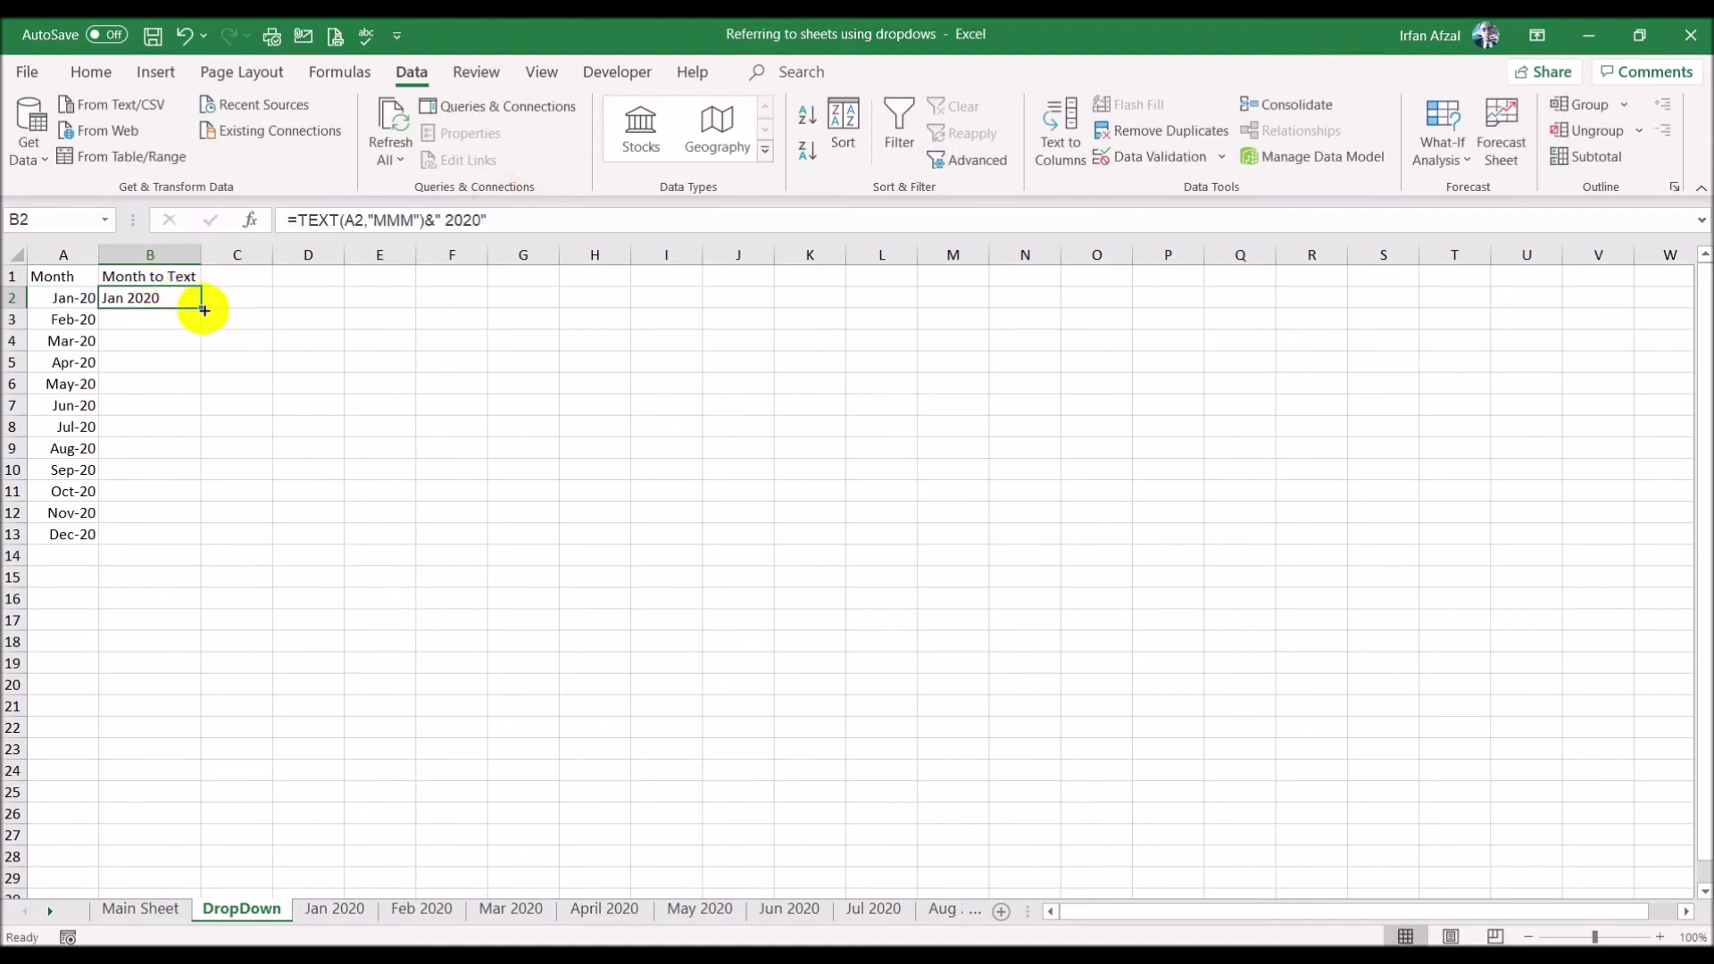
{"action": "double_click", "coordinate": [201, 307]}
{"action": "left_click", "coordinate": [533, 392]}
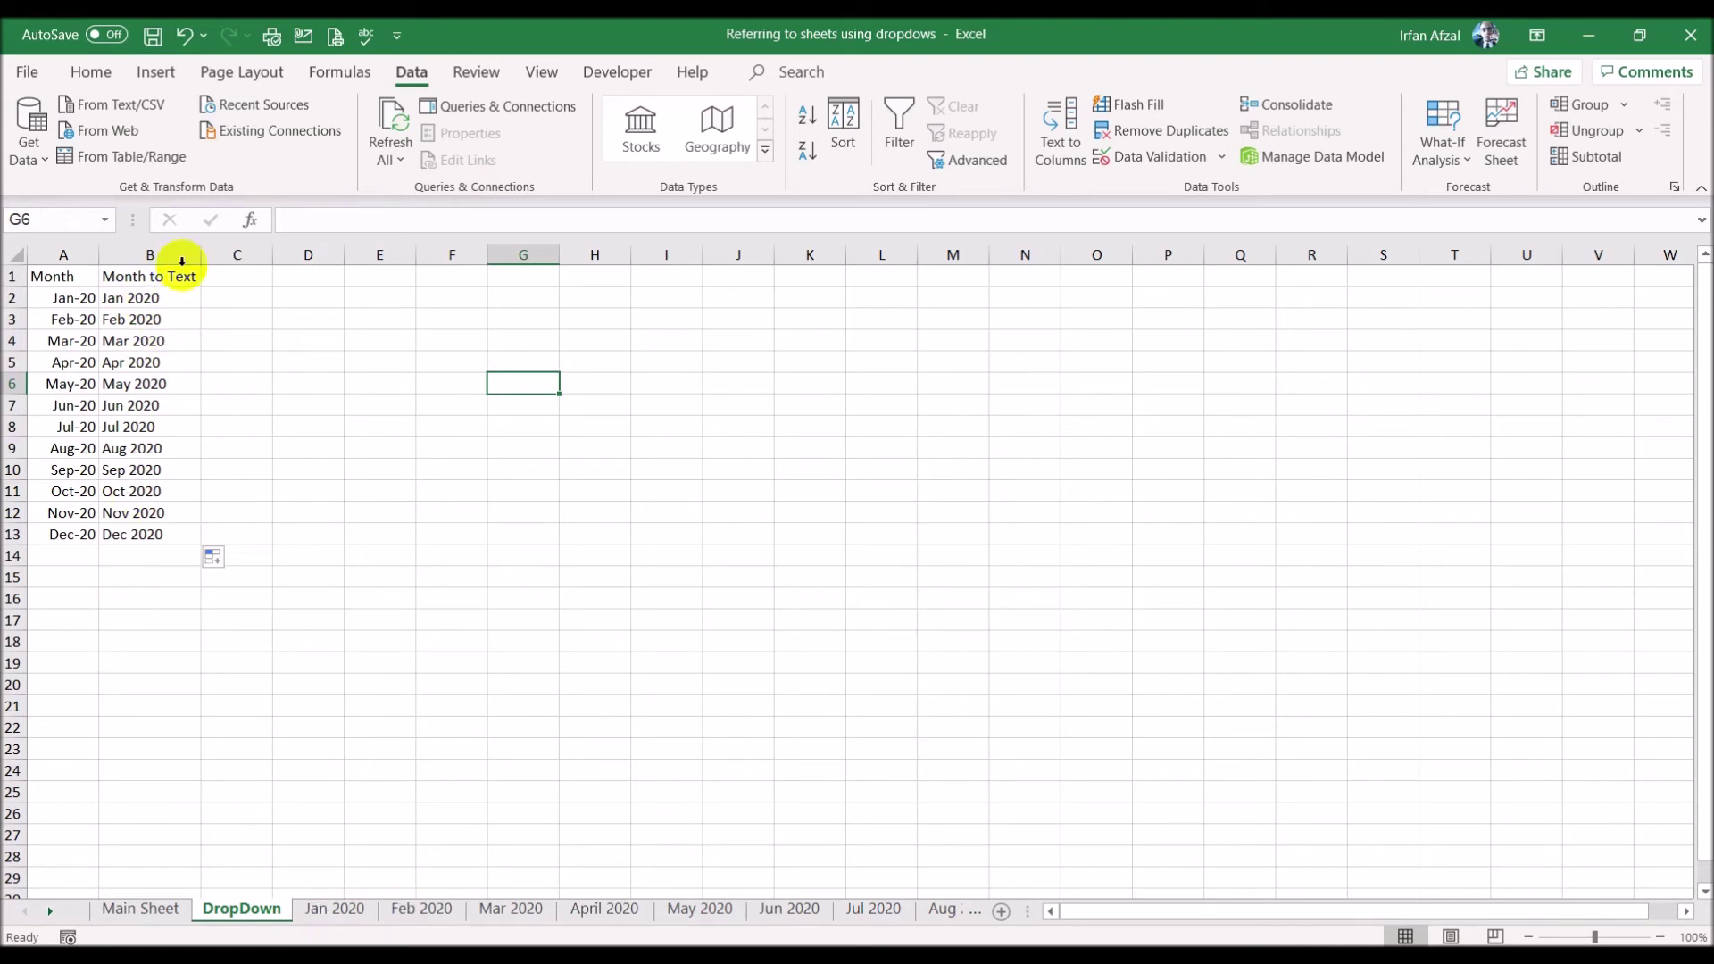
- Replace the list source of the data validation in Main Sheet cell F2 with =DropDown!$B$2:$B$13
{"action": "left_click", "coordinate": [140, 908]}
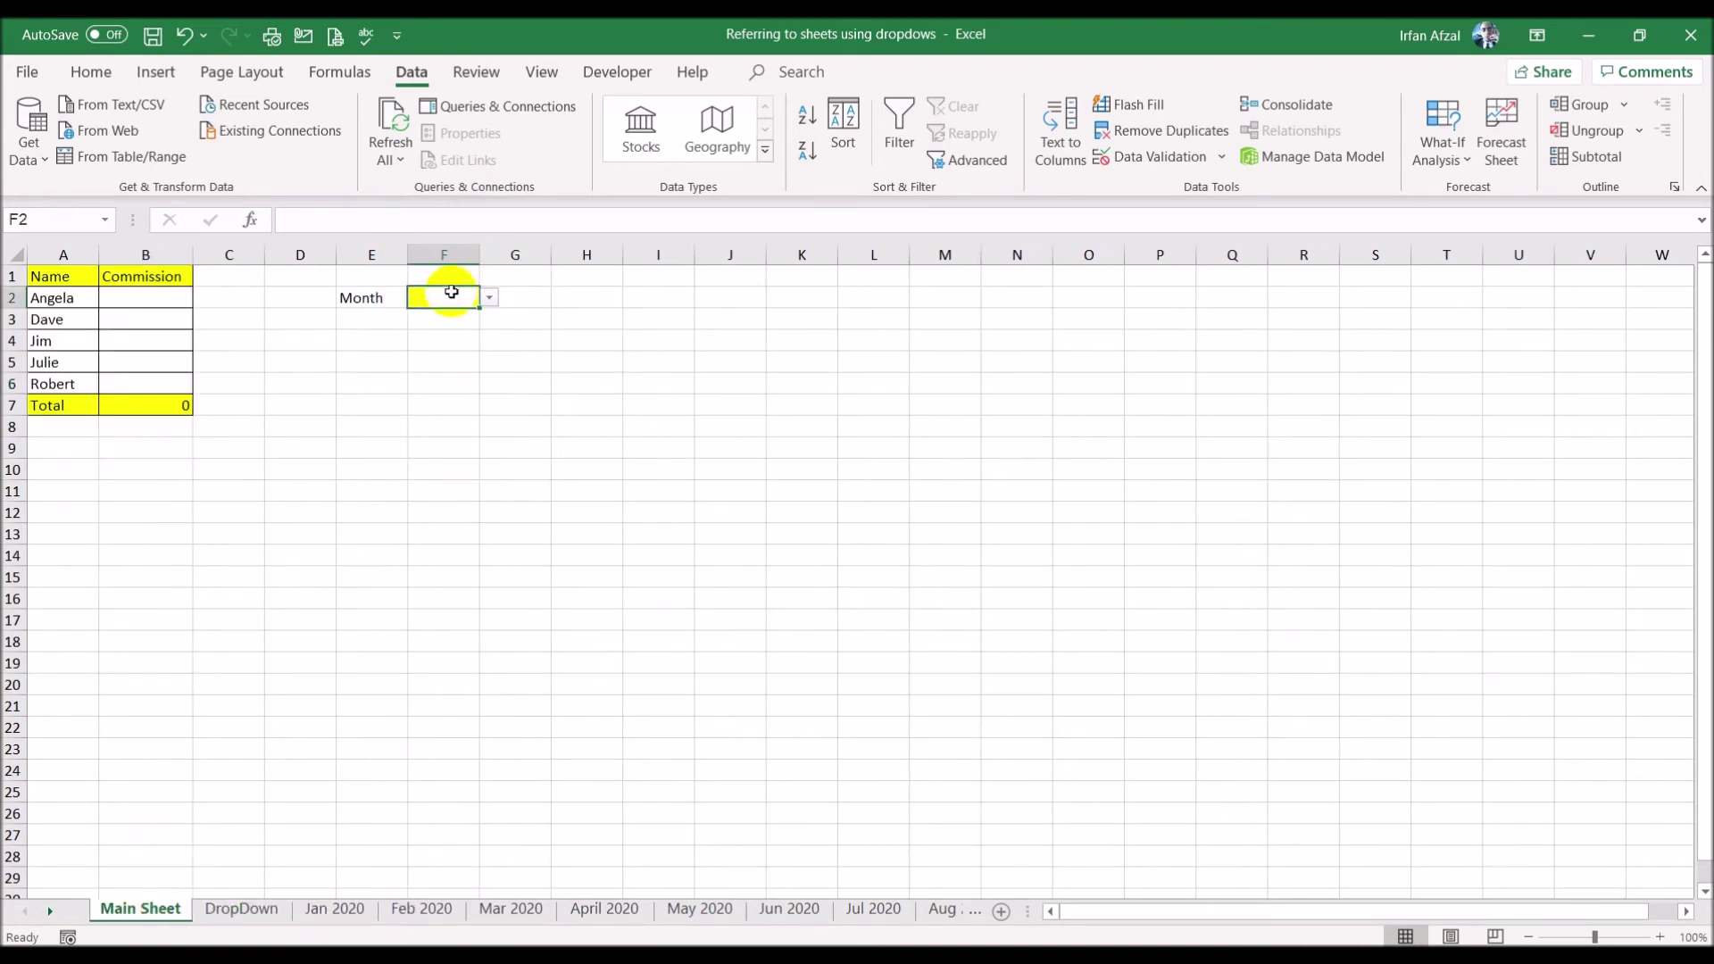
{"action": "left_click", "coordinate": [1223, 160]}
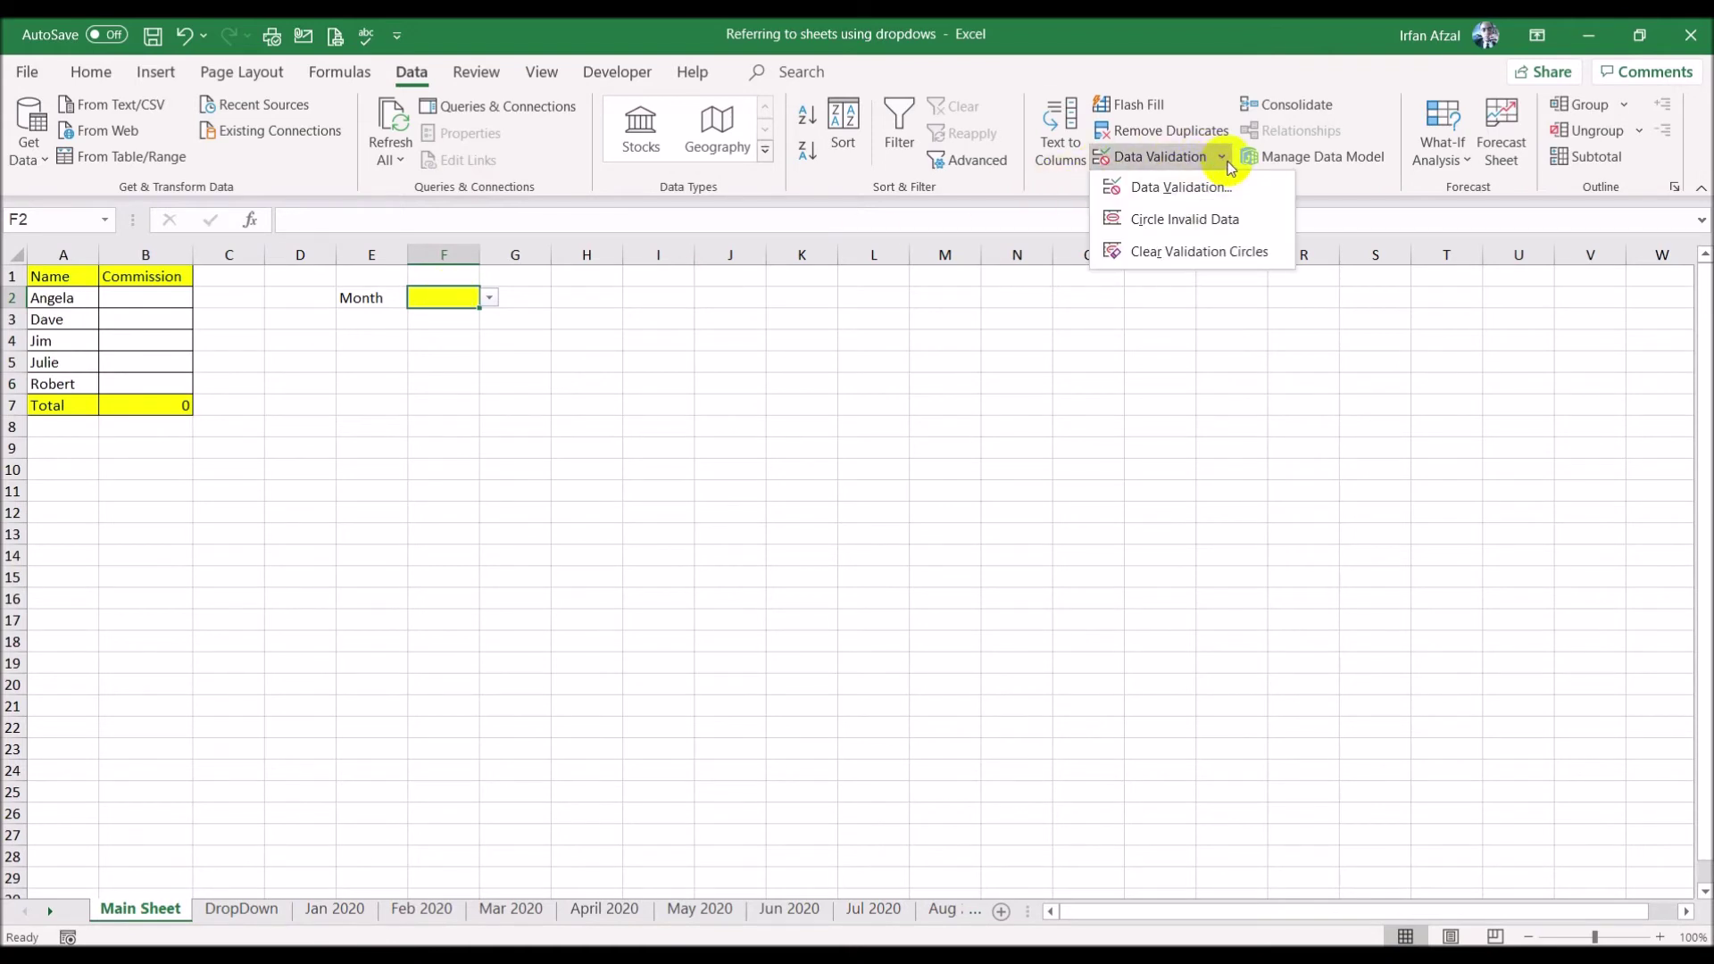
{"action": "left_click", "coordinate": [1196, 189]}
{"action": "left_click", "coordinate": [736, 544]}
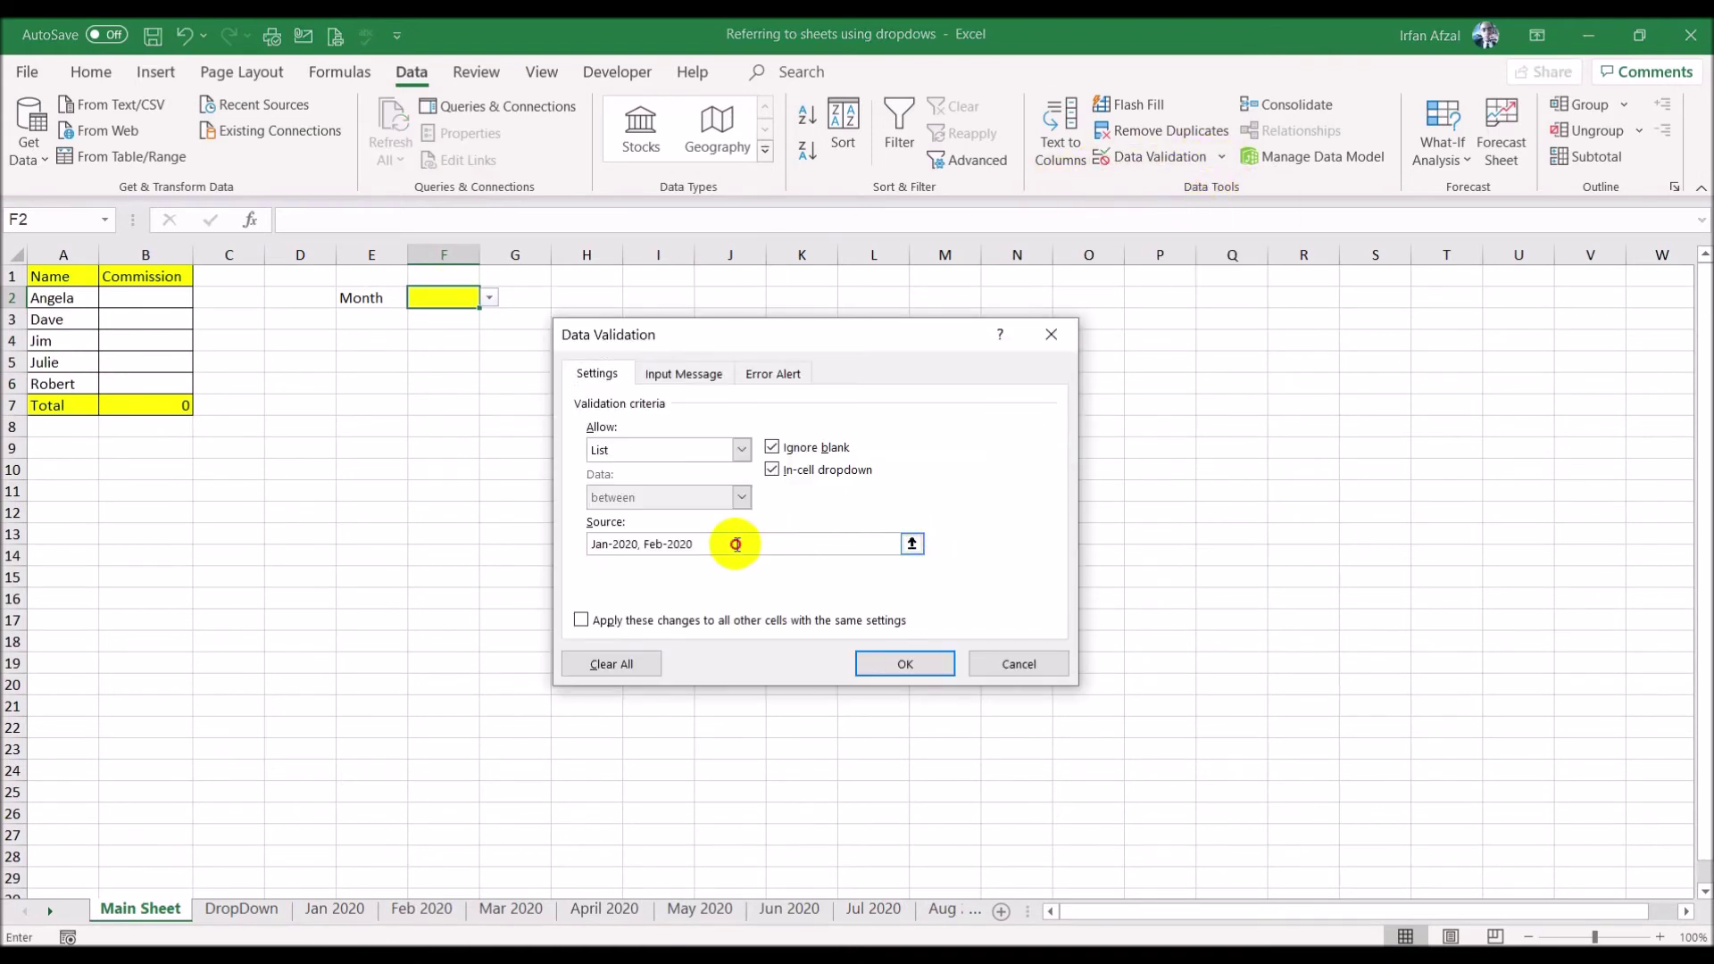
{"action": "left_click_drag", "start_coordinate": [736, 543], "coordinate": [488, 521]}
{"action": "key", "text": "BackSpace"}
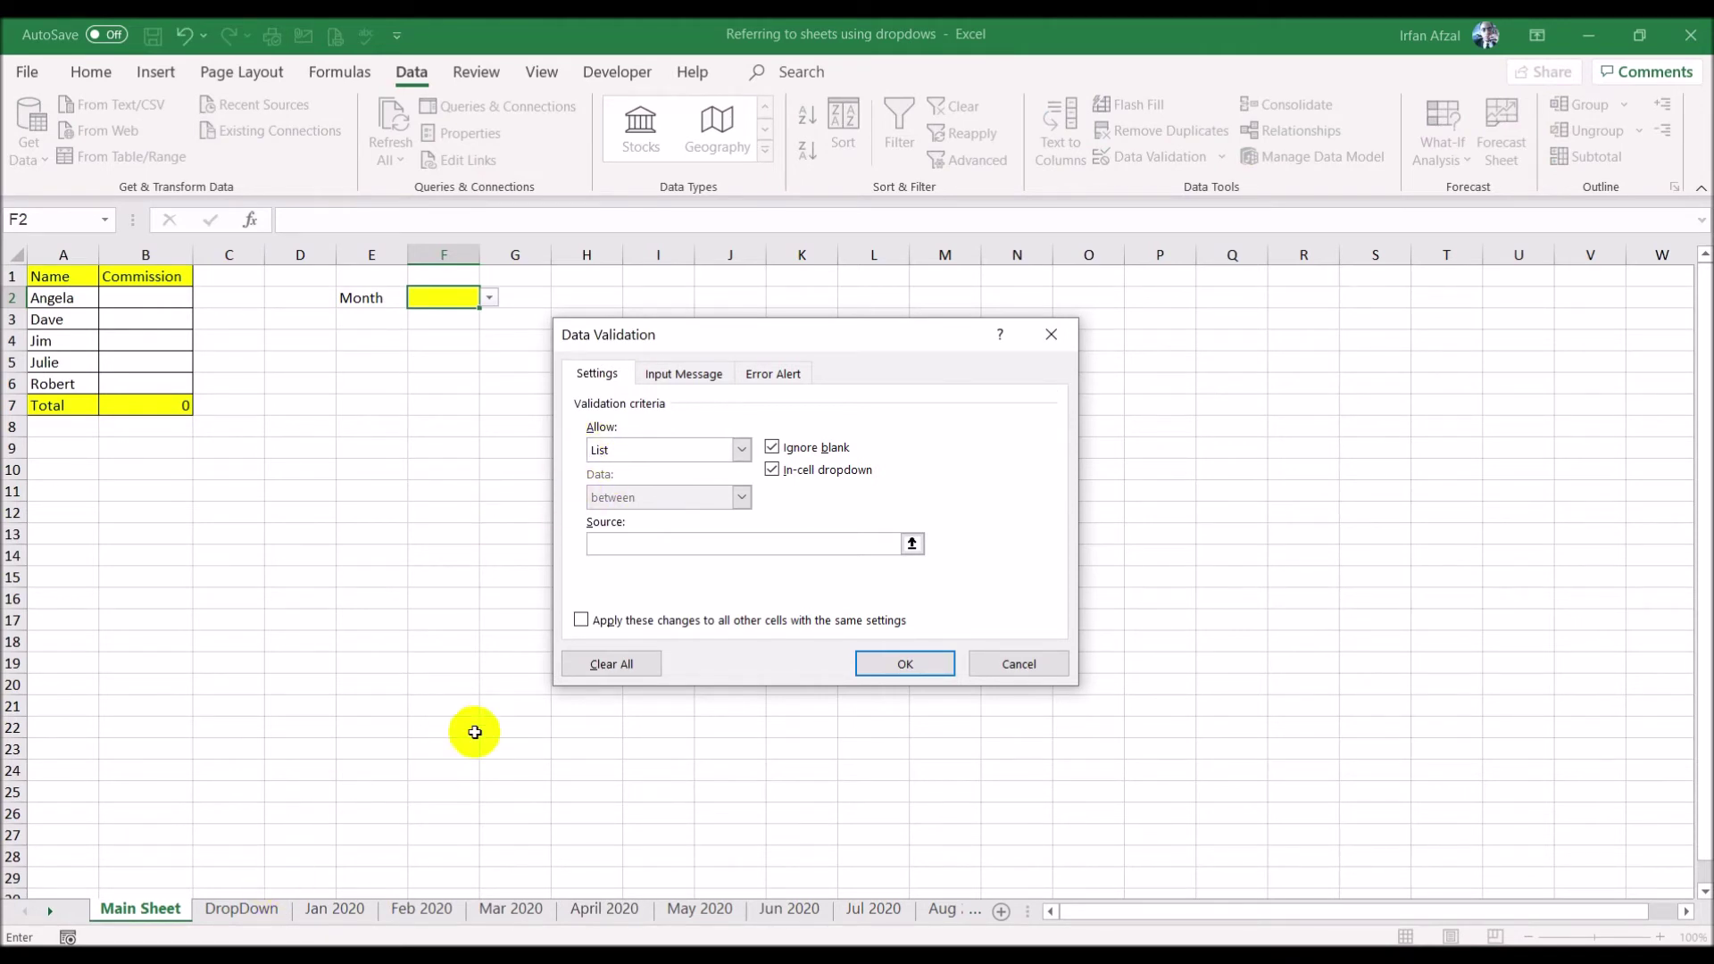
{"action": "left_click", "coordinate": [240, 907]}
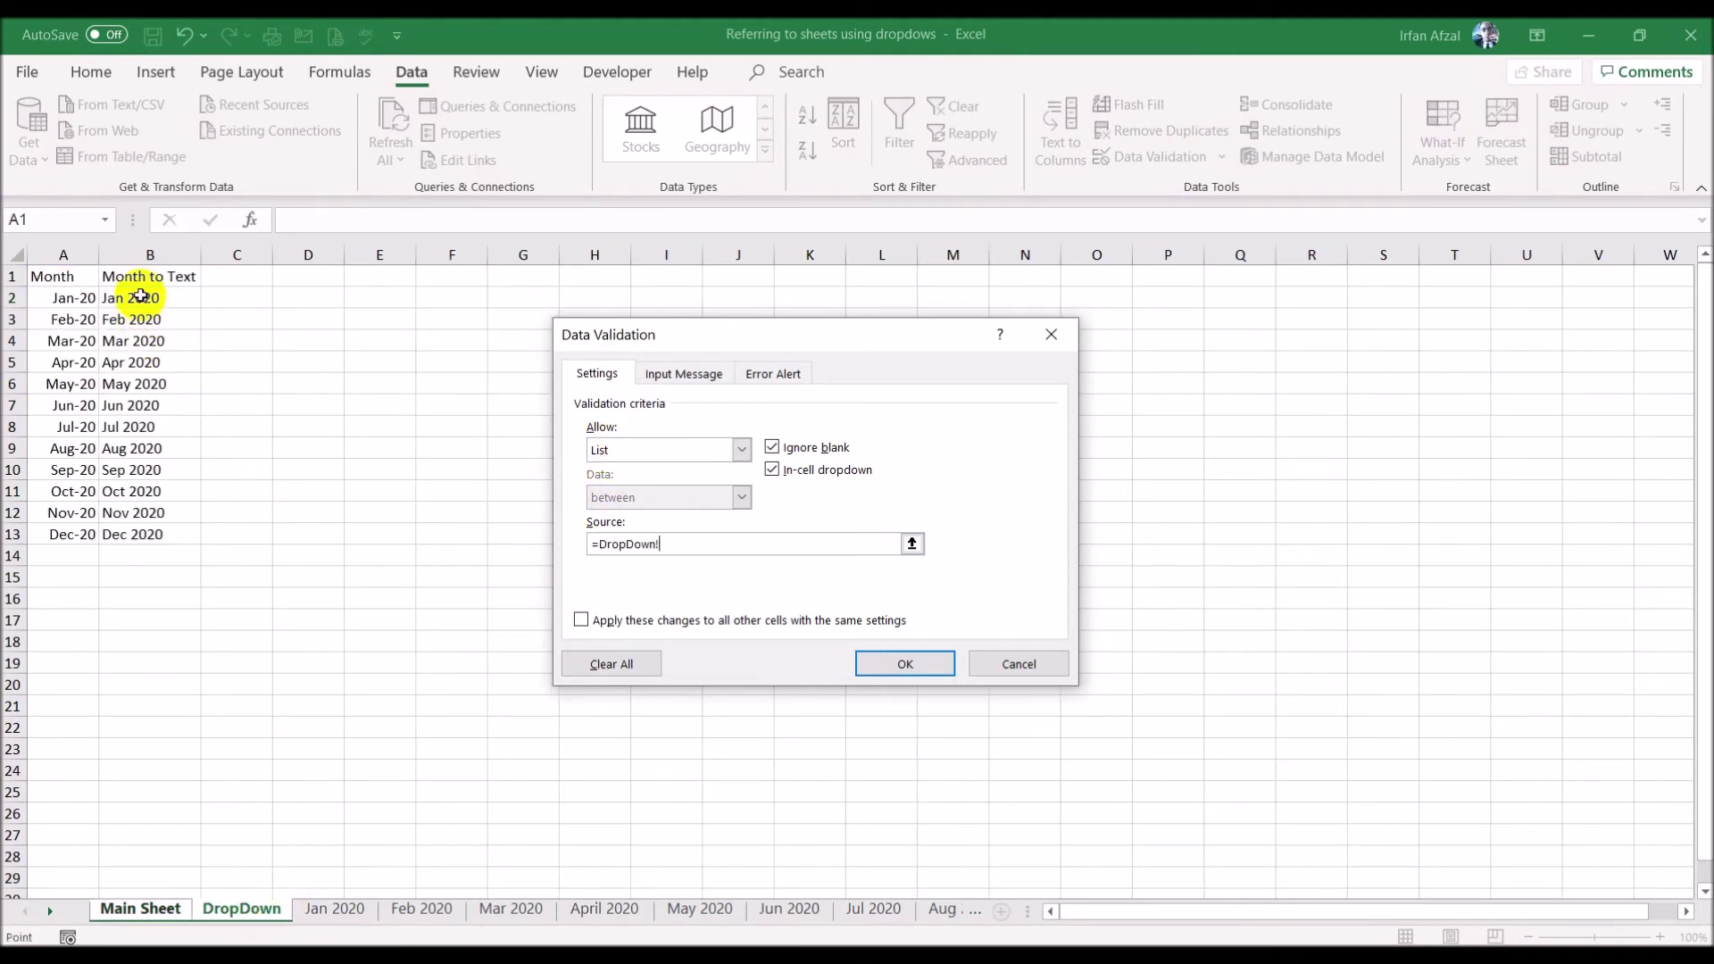
{"action": "left_click_drag", "start_coordinate": [140, 296], "coordinate": [150, 530]}
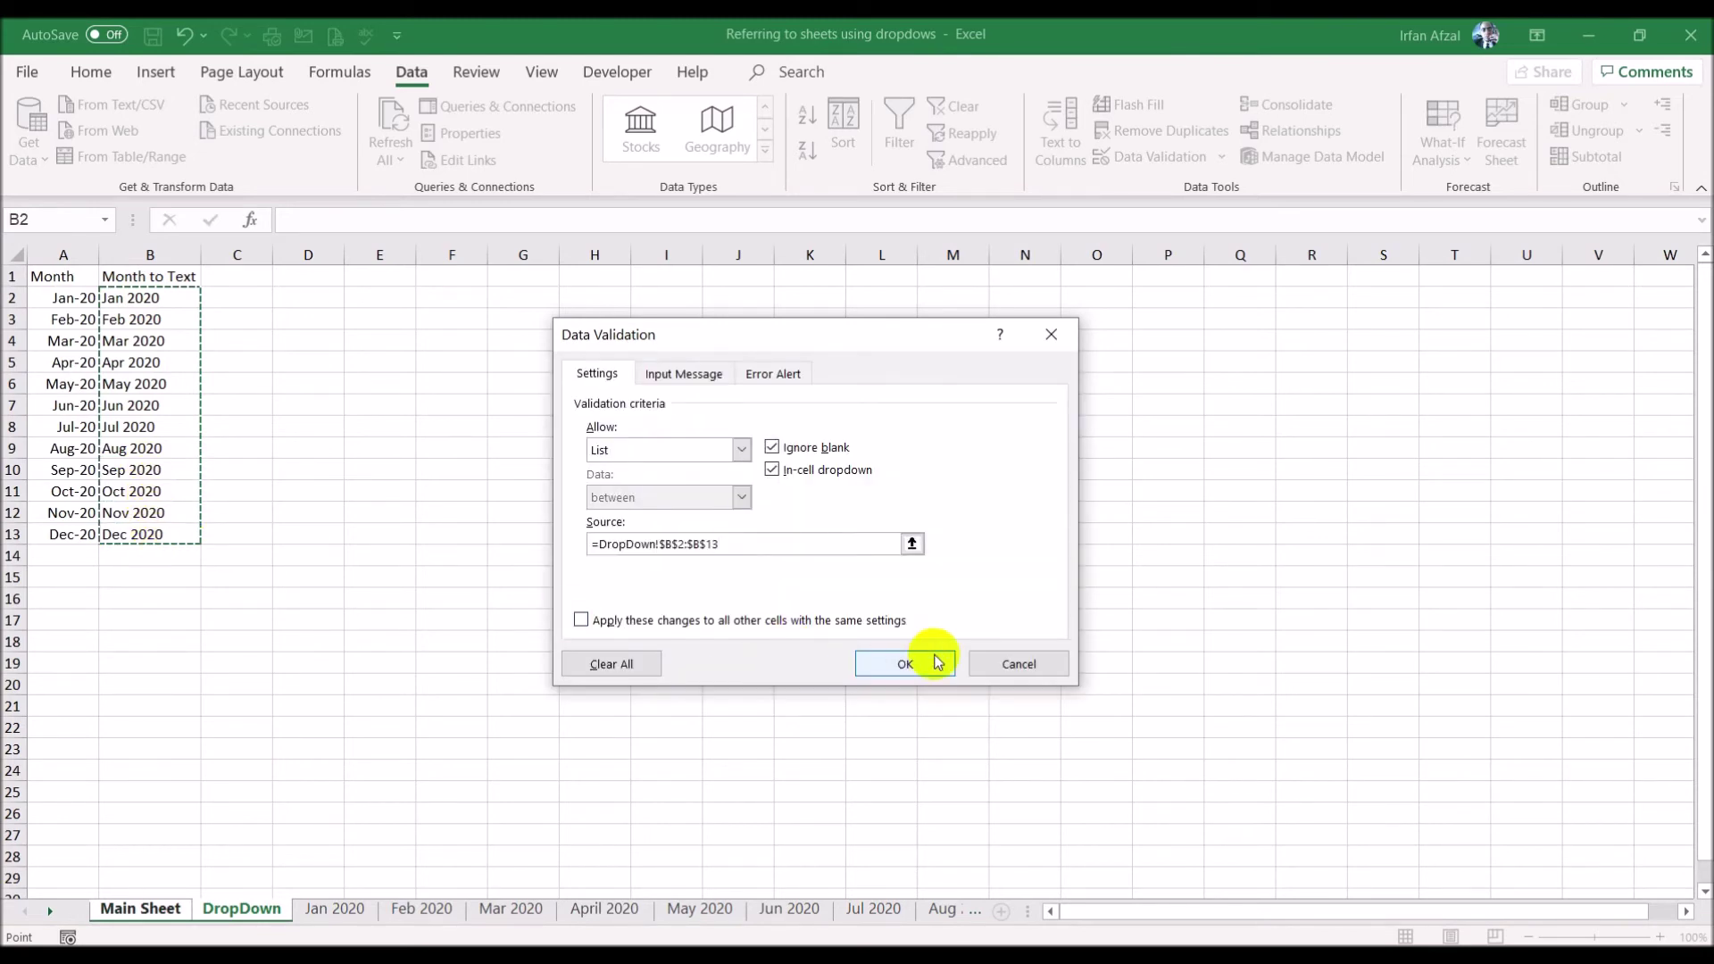
{"action": "left_click", "coordinate": [905, 663]}
- Try Jan 2020 and Feb 2020 in the F2 month dropdown, and set it to Apr 2020
{"action": "left_click", "coordinate": [490, 299]}
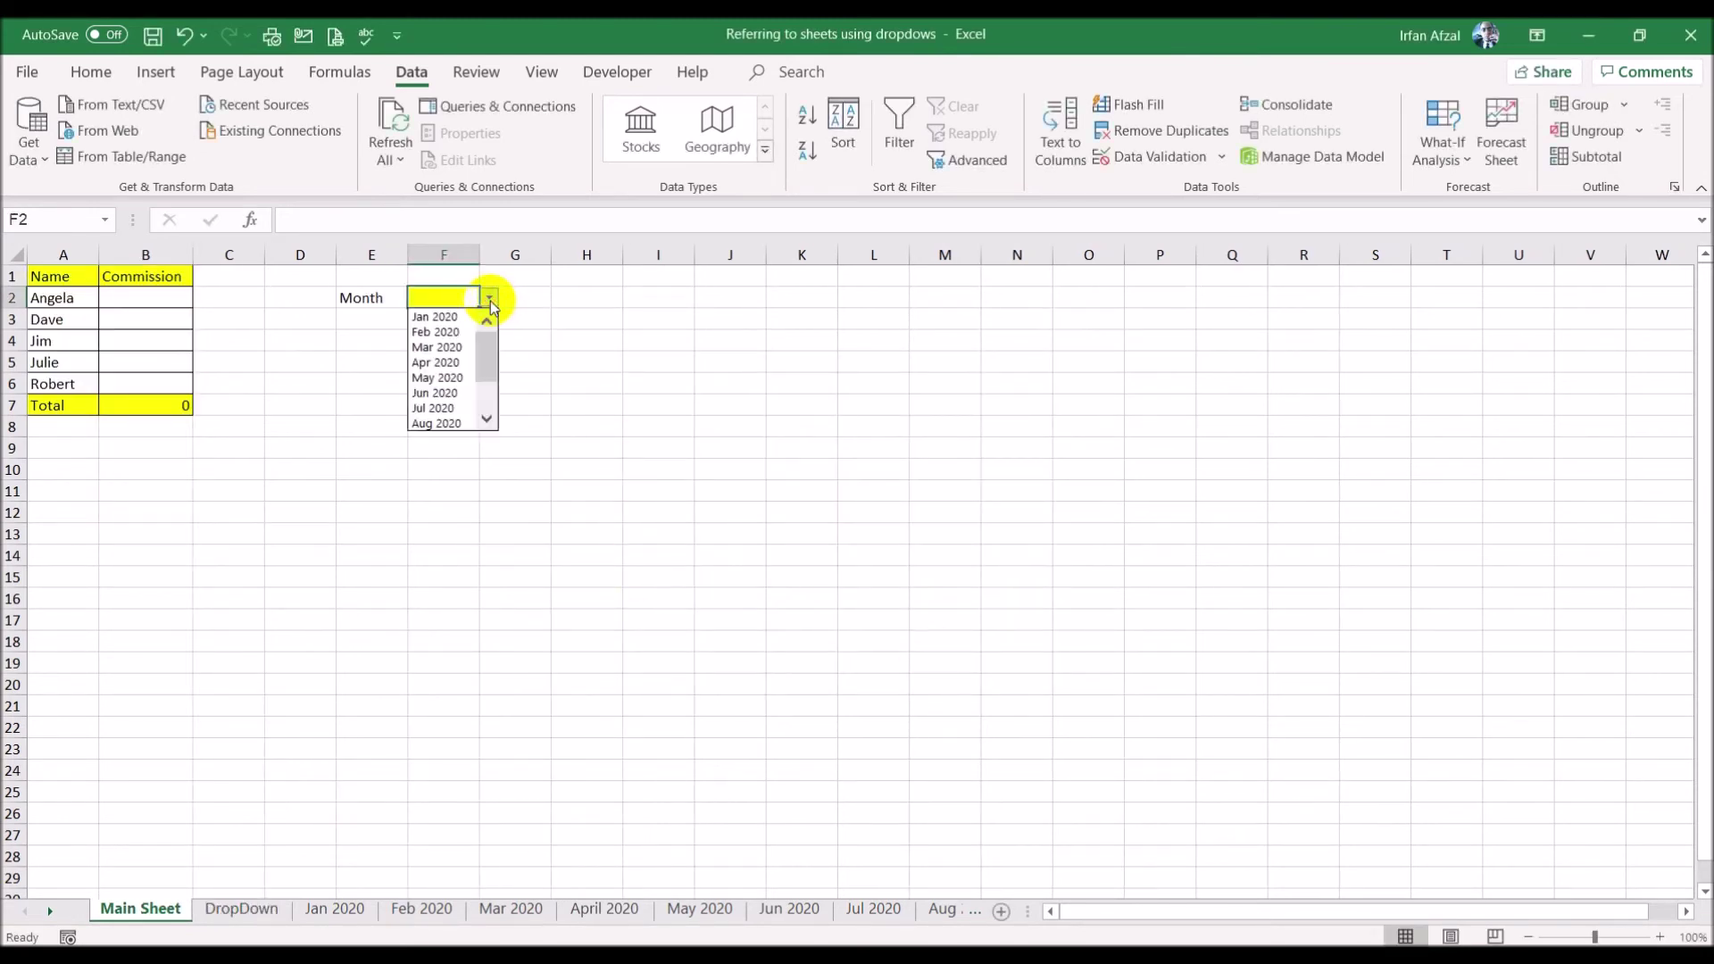
{"action": "left_click_drag", "start_coordinate": [490, 353], "coordinate": [490, 314]}
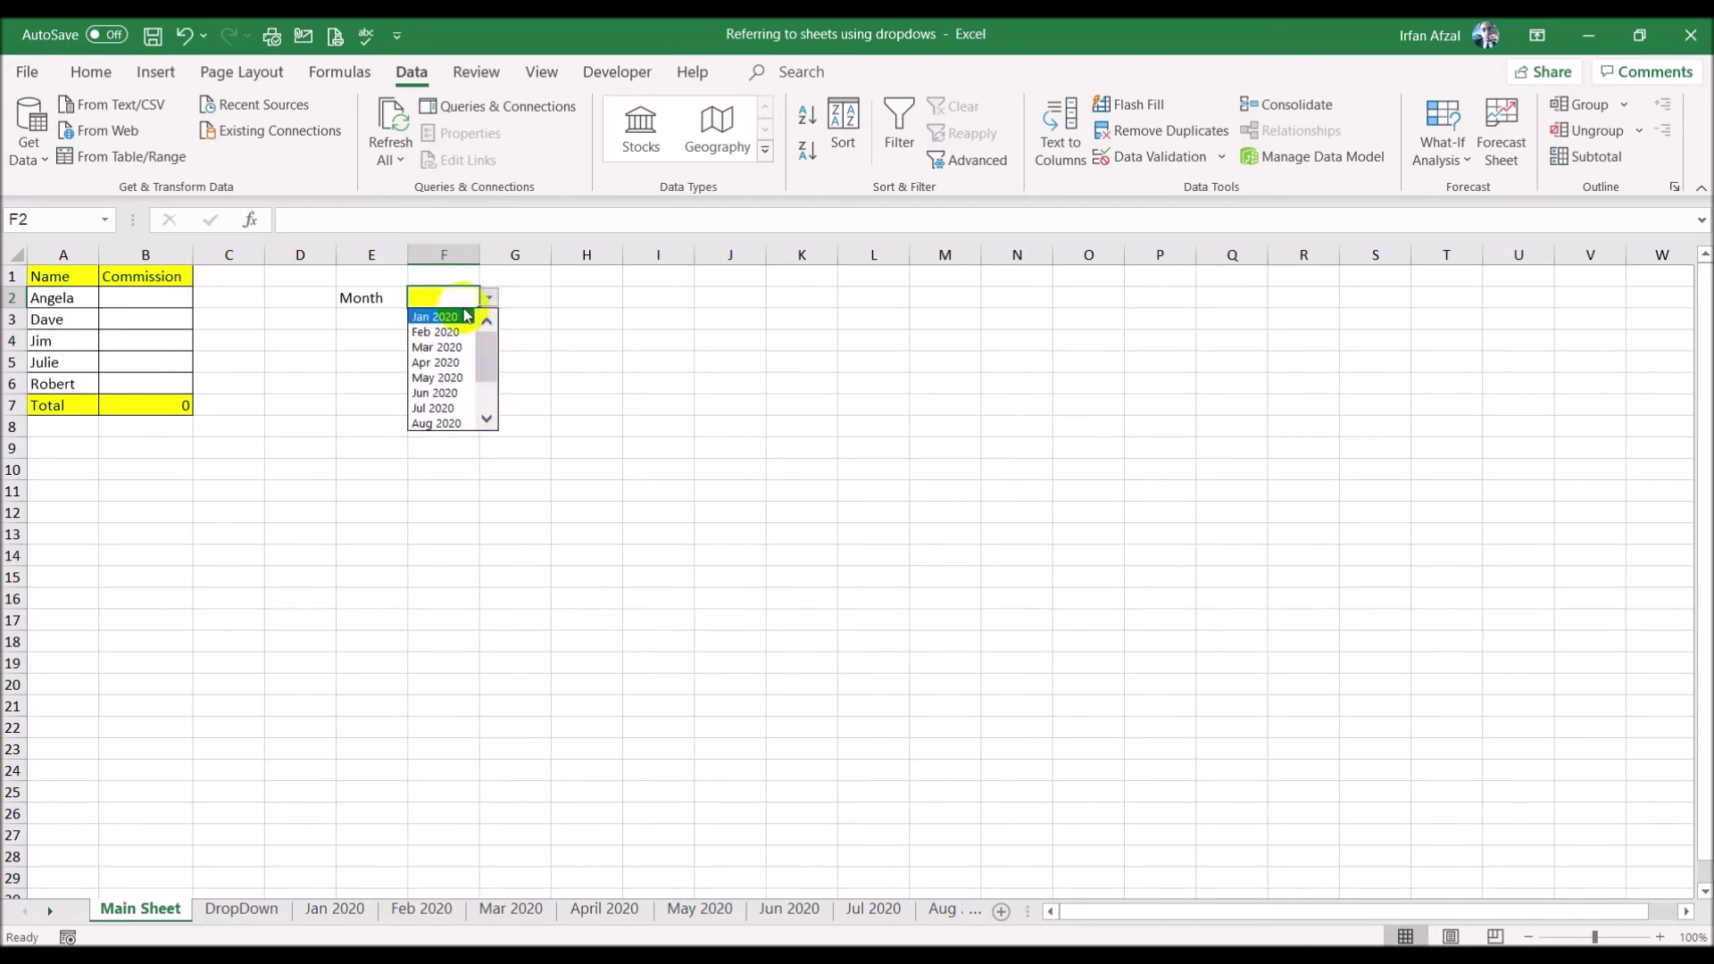
{"action": "left_click", "coordinate": [459, 303]}
{"action": "left_click", "coordinate": [489, 297]}
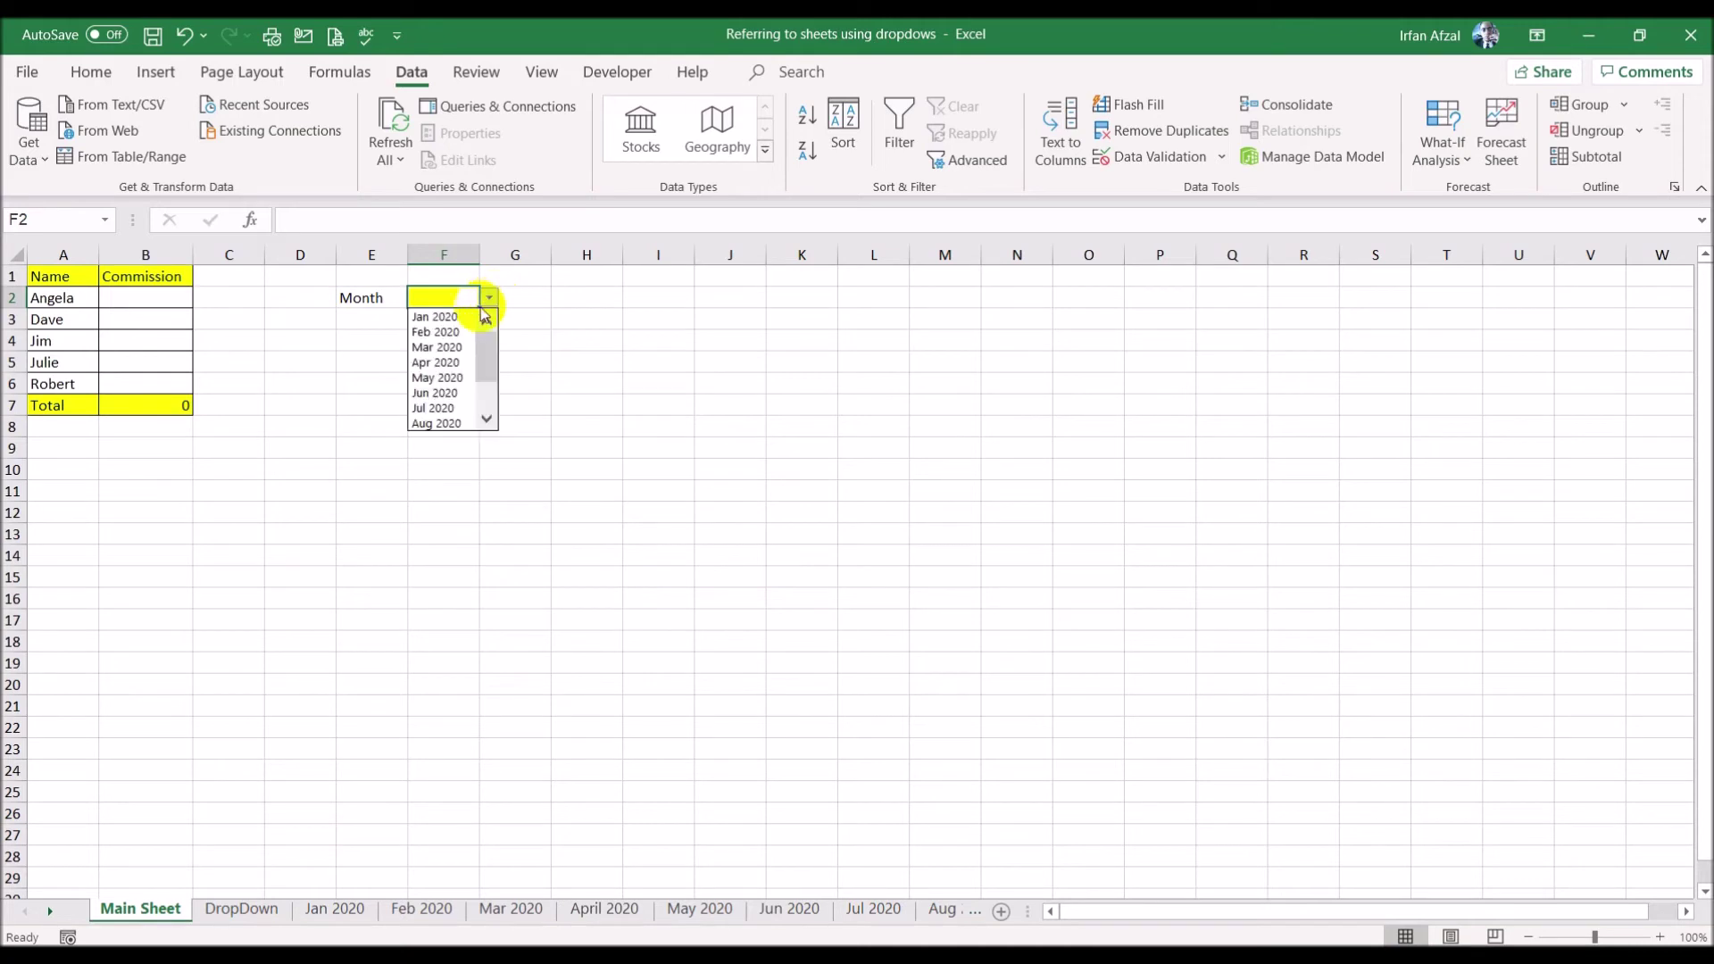
{"action": "left_click", "coordinate": [455, 316]}
{"action": "left_click", "coordinate": [490, 297]}
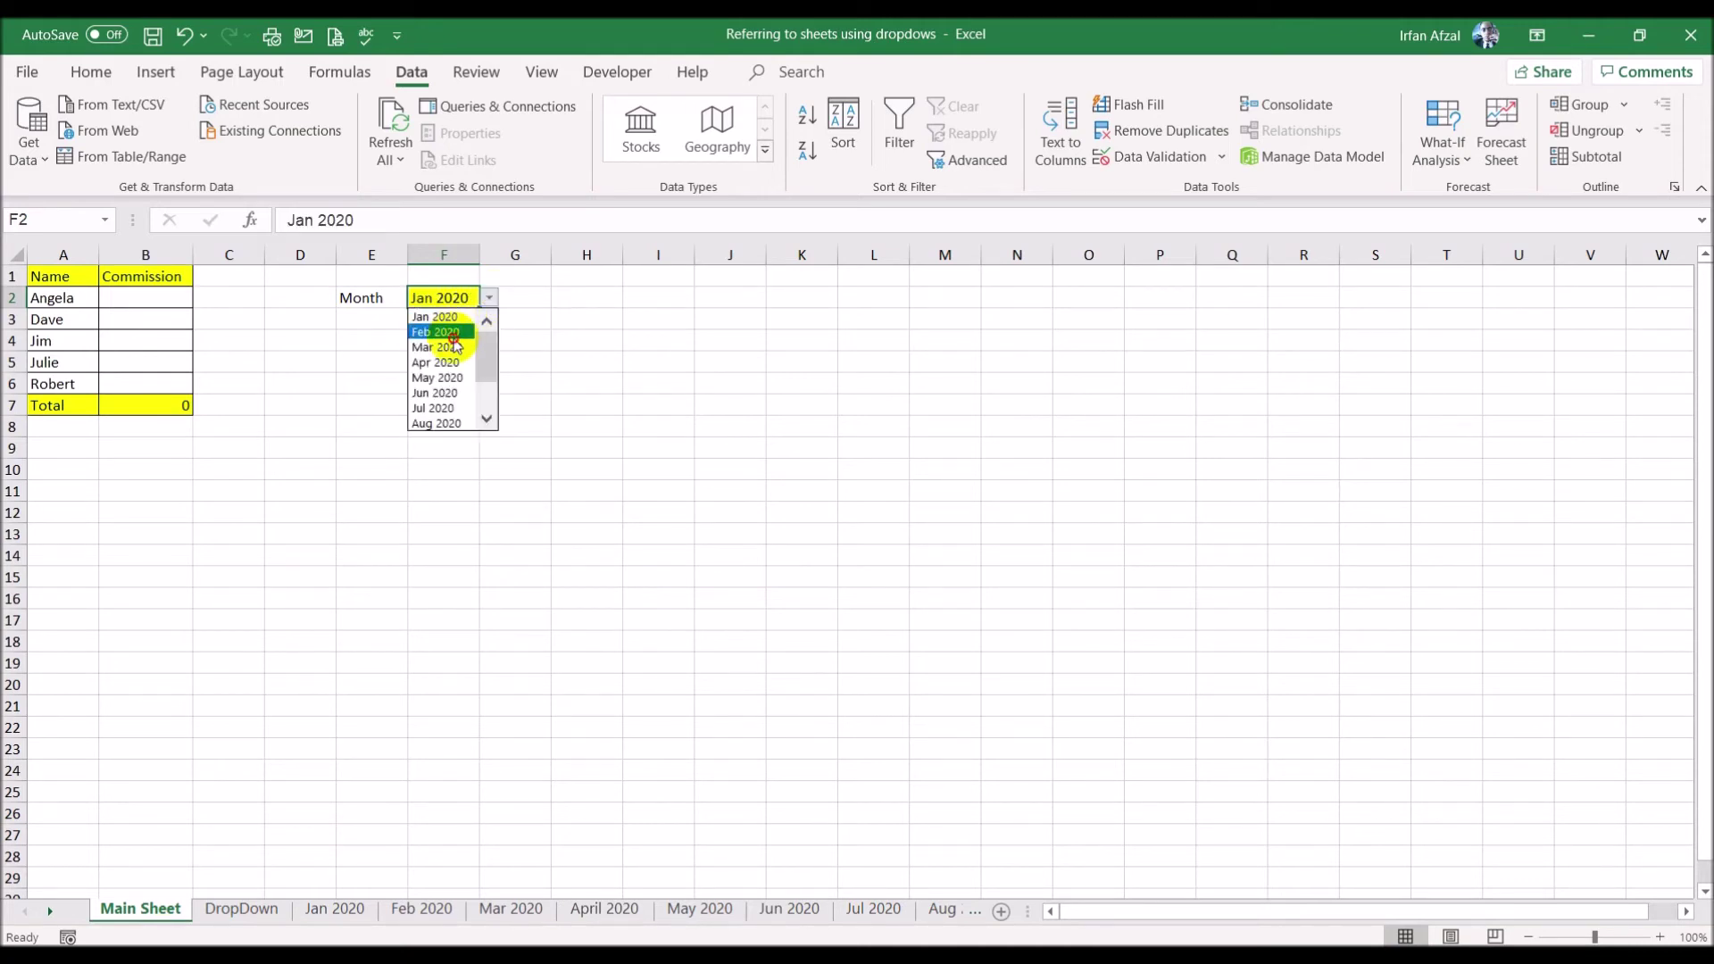
{"action": "left_click", "coordinate": [449, 332]}
{"action": "left_click", "coordinate": [489, 298]}
{"action": "left_click", "coordinate": [451, 364]}
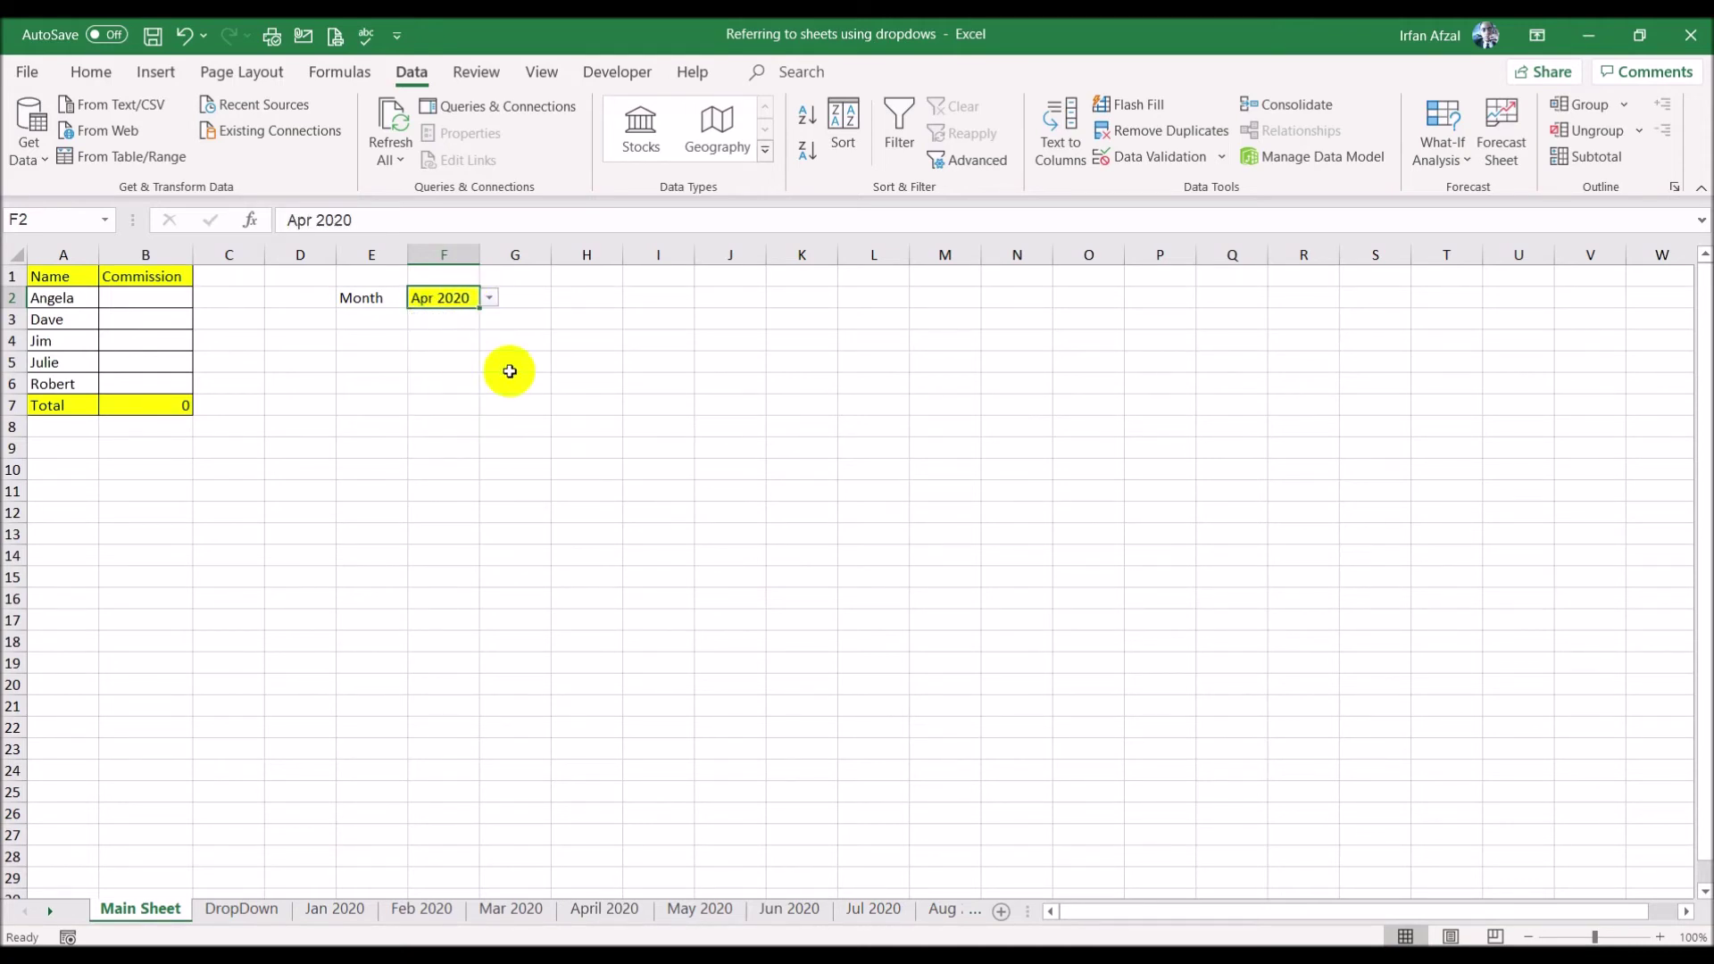
{"action": "left_click", "coordinate": [626, 388]}
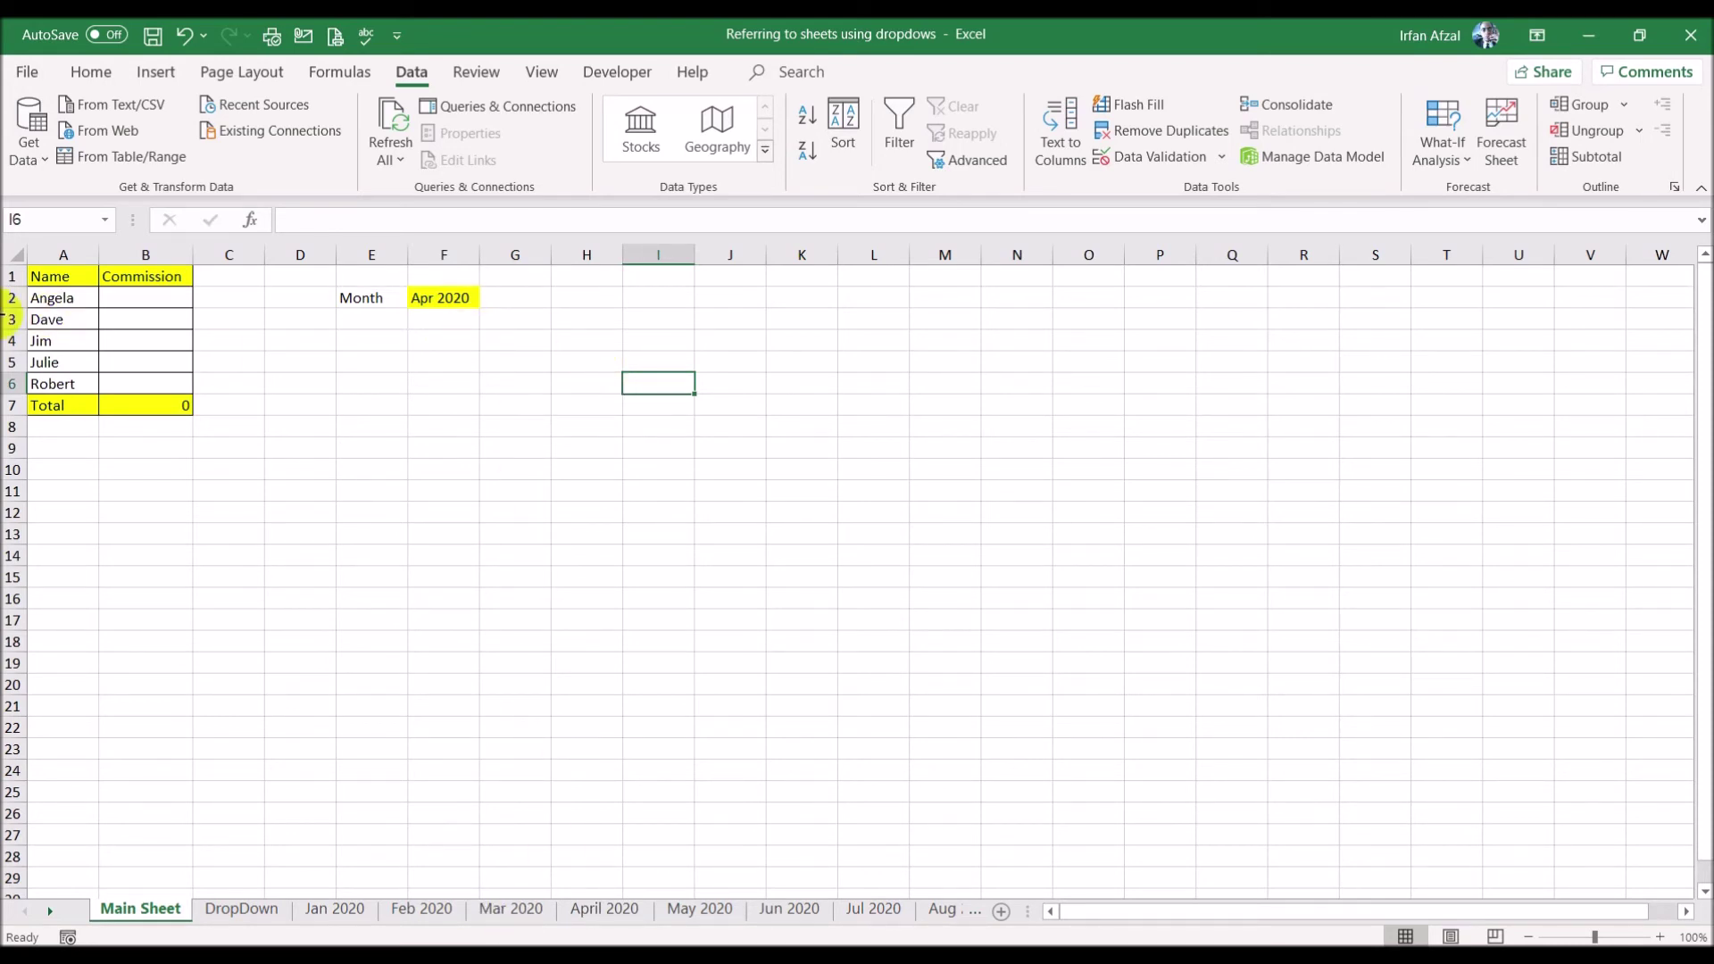
- Examine the commission table on the April 2020 sheet and return to Main Sheet
{"action": "left_click", "coordinate": [121, 300]}
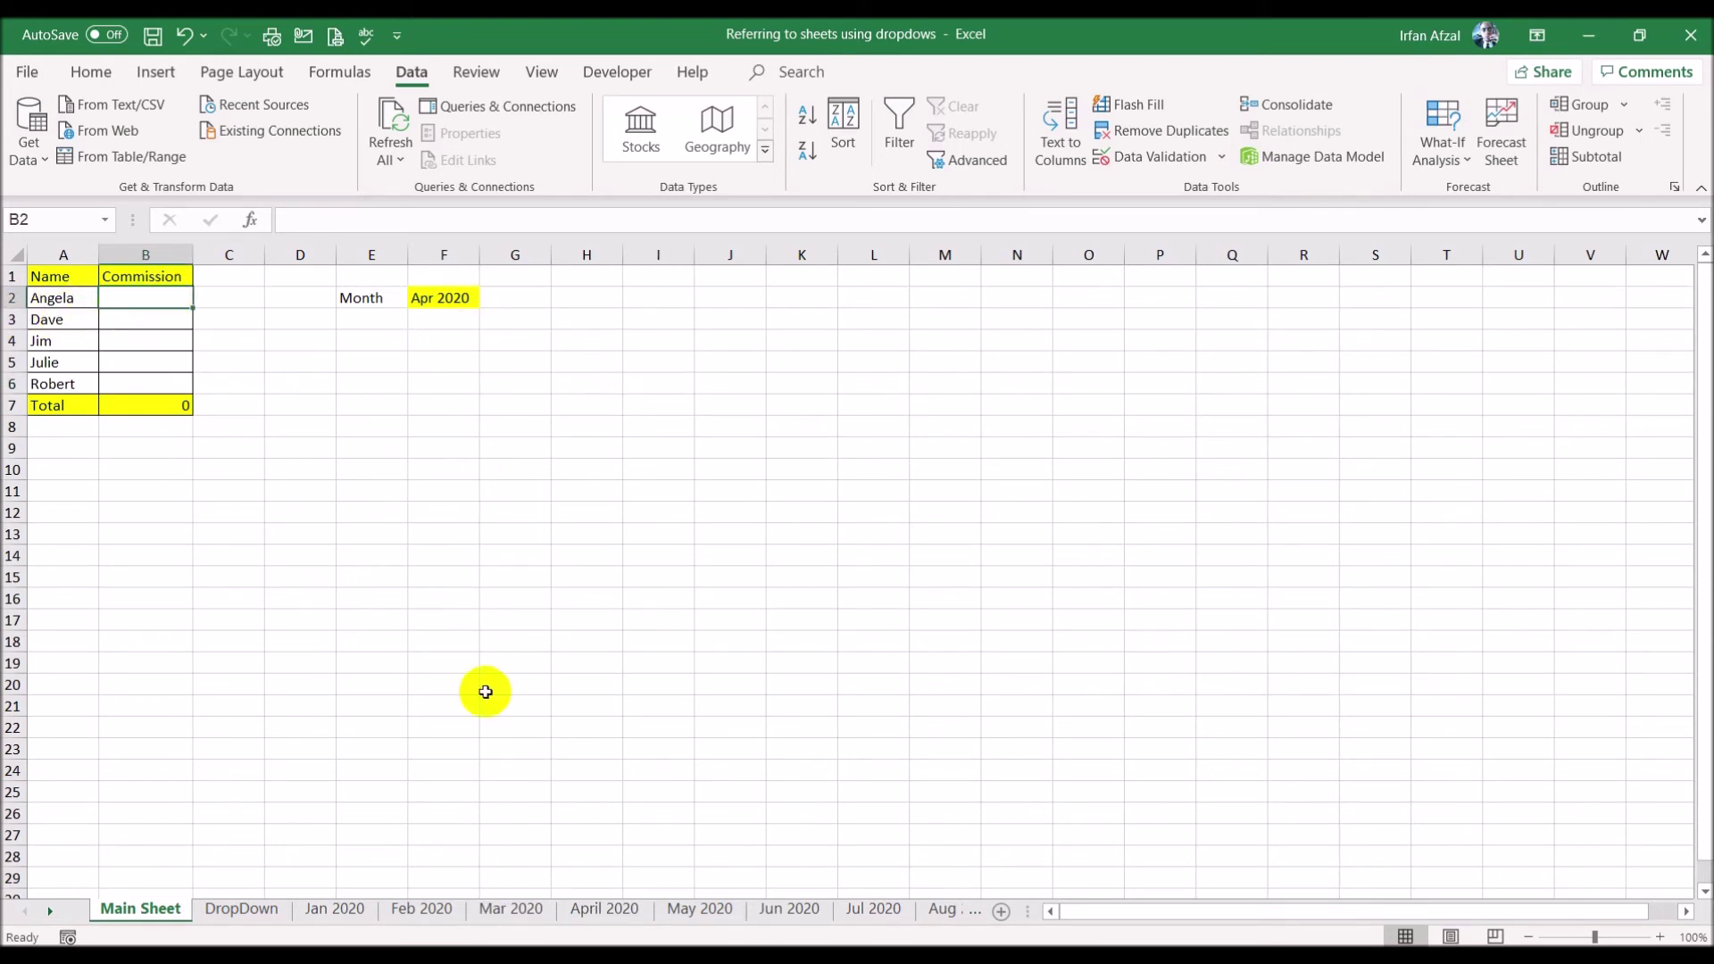
{"action": "left_click", "coordinate": [597, 914]}
{"action": "left_click", "coordinate": [460, 607]}
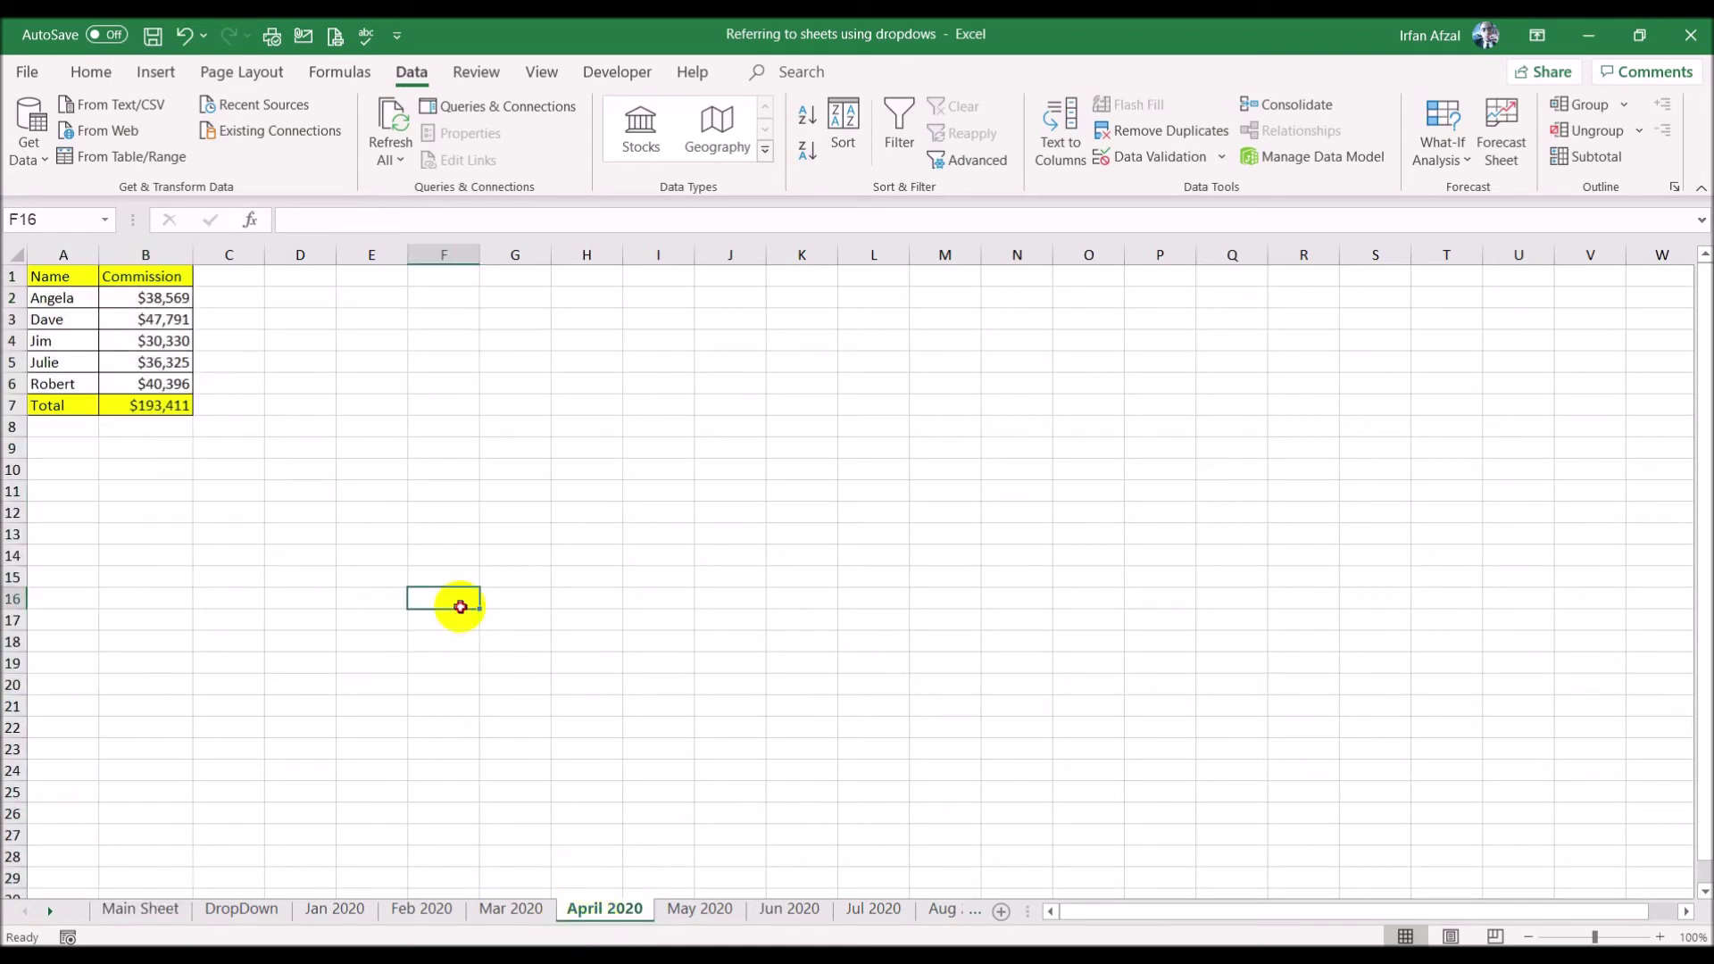
{"action": "left_click", "coordinate": [189, 916]}
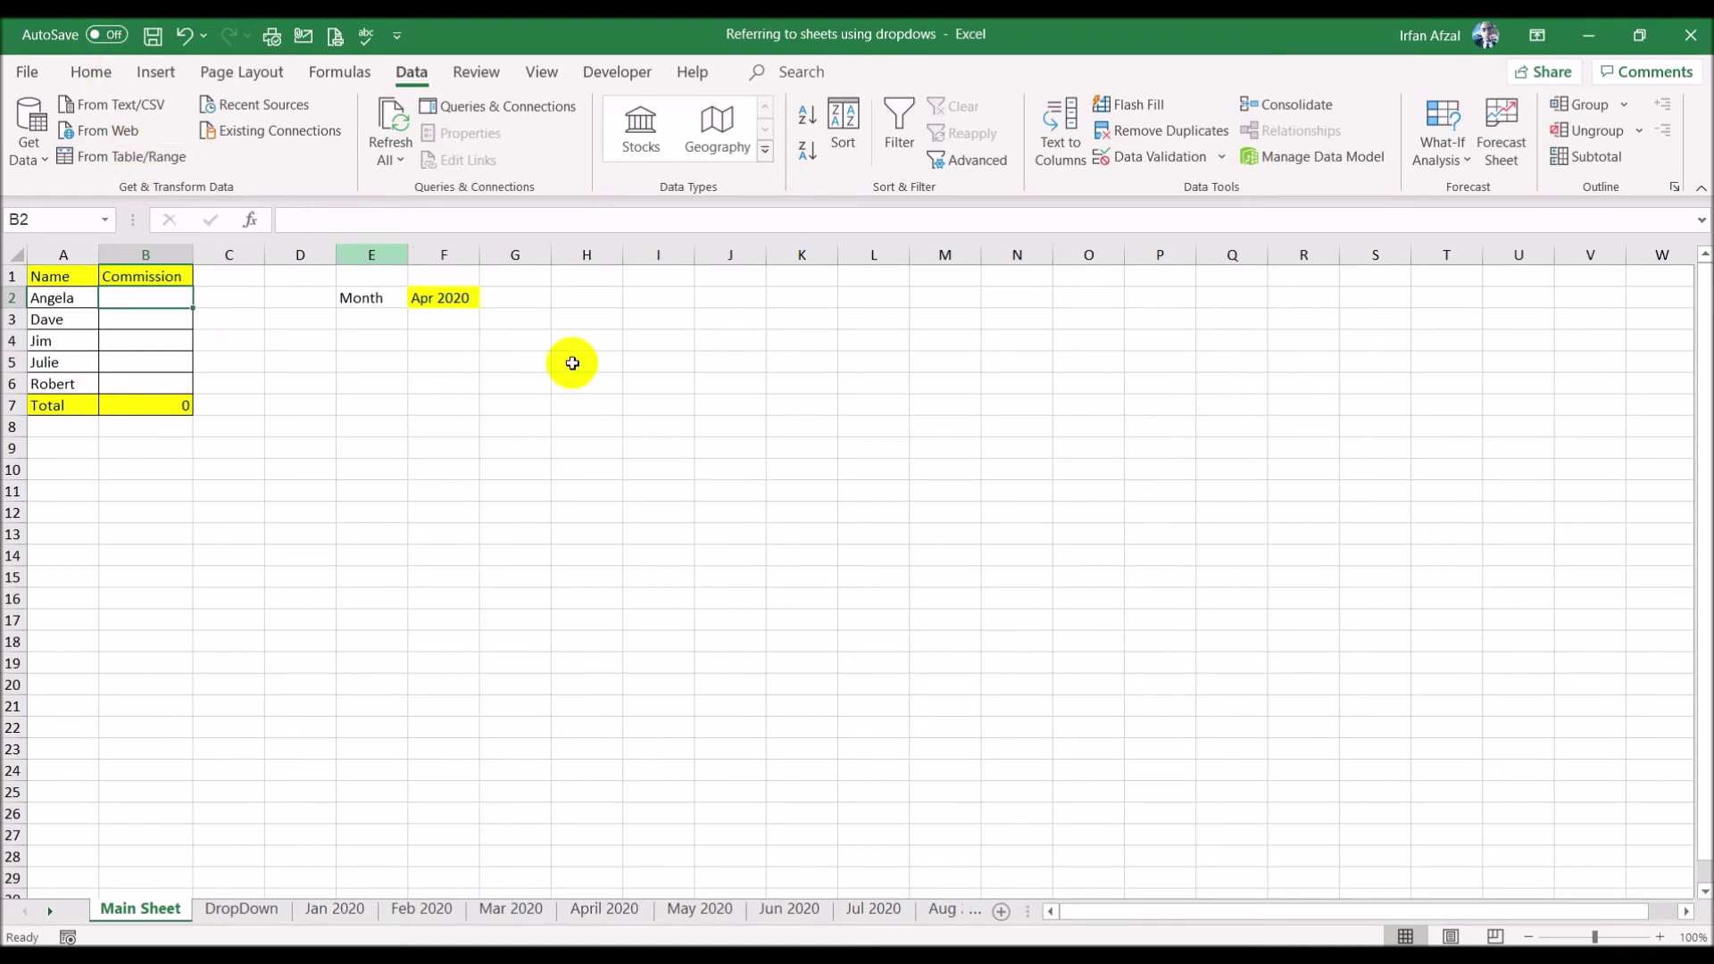
{"action": "left_click", "coordinate": [497, 444]}
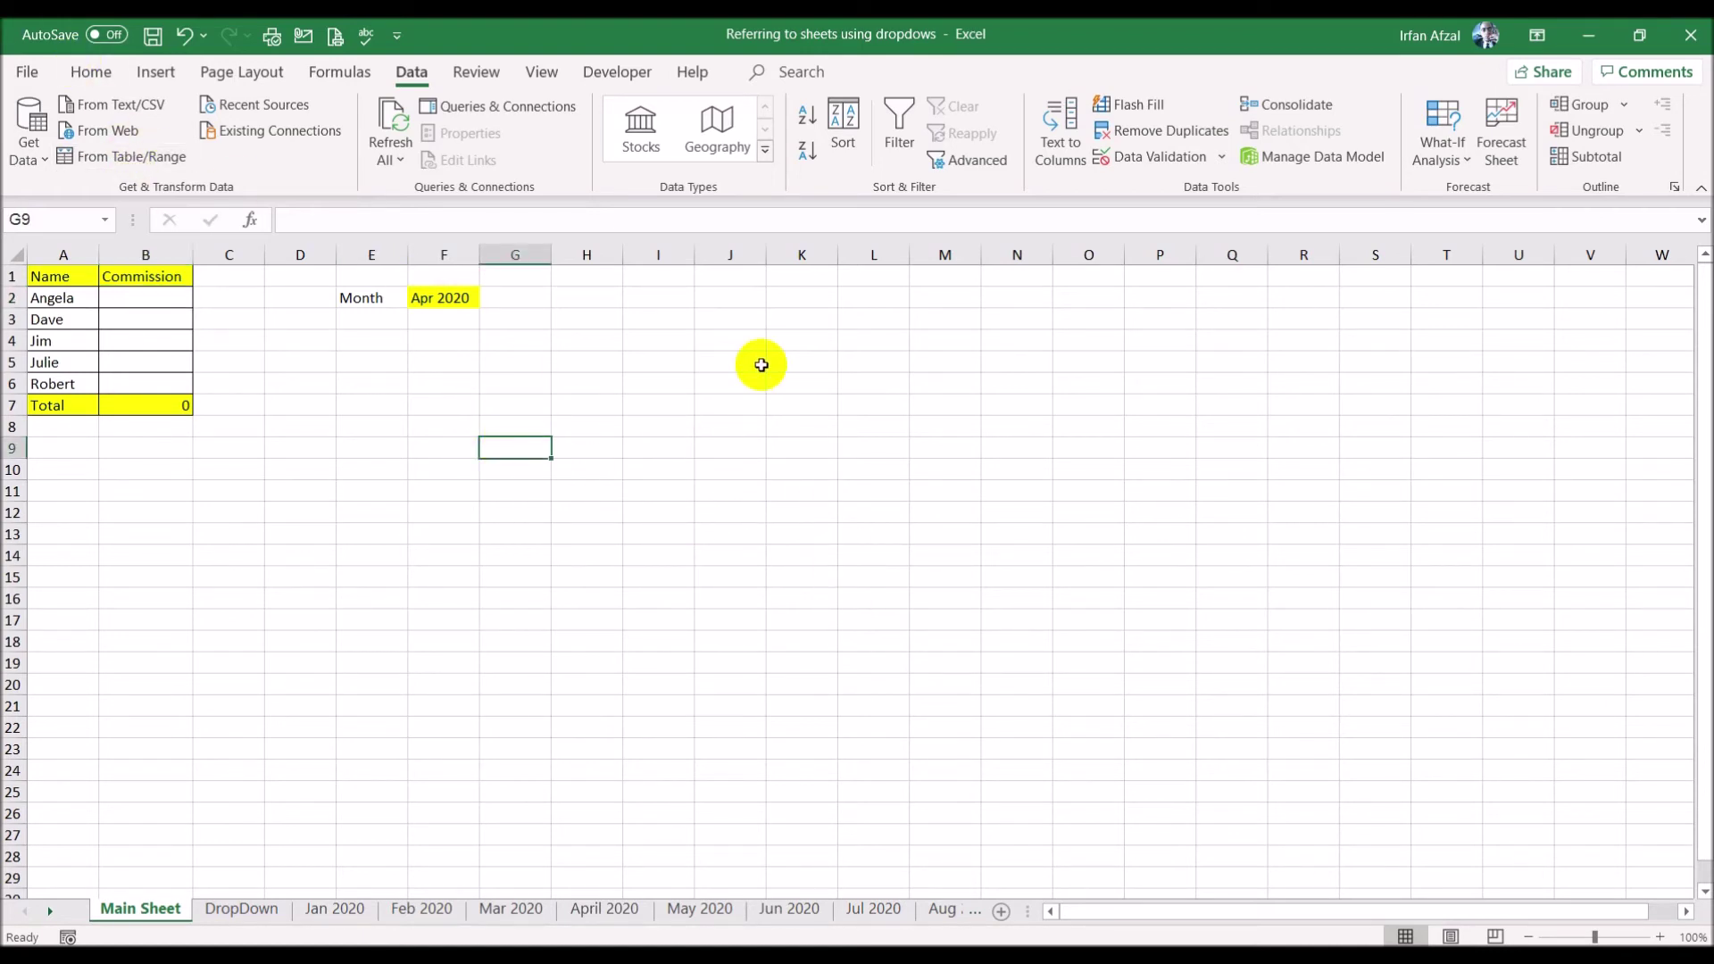
{"action": "type", "text": "=indore"}
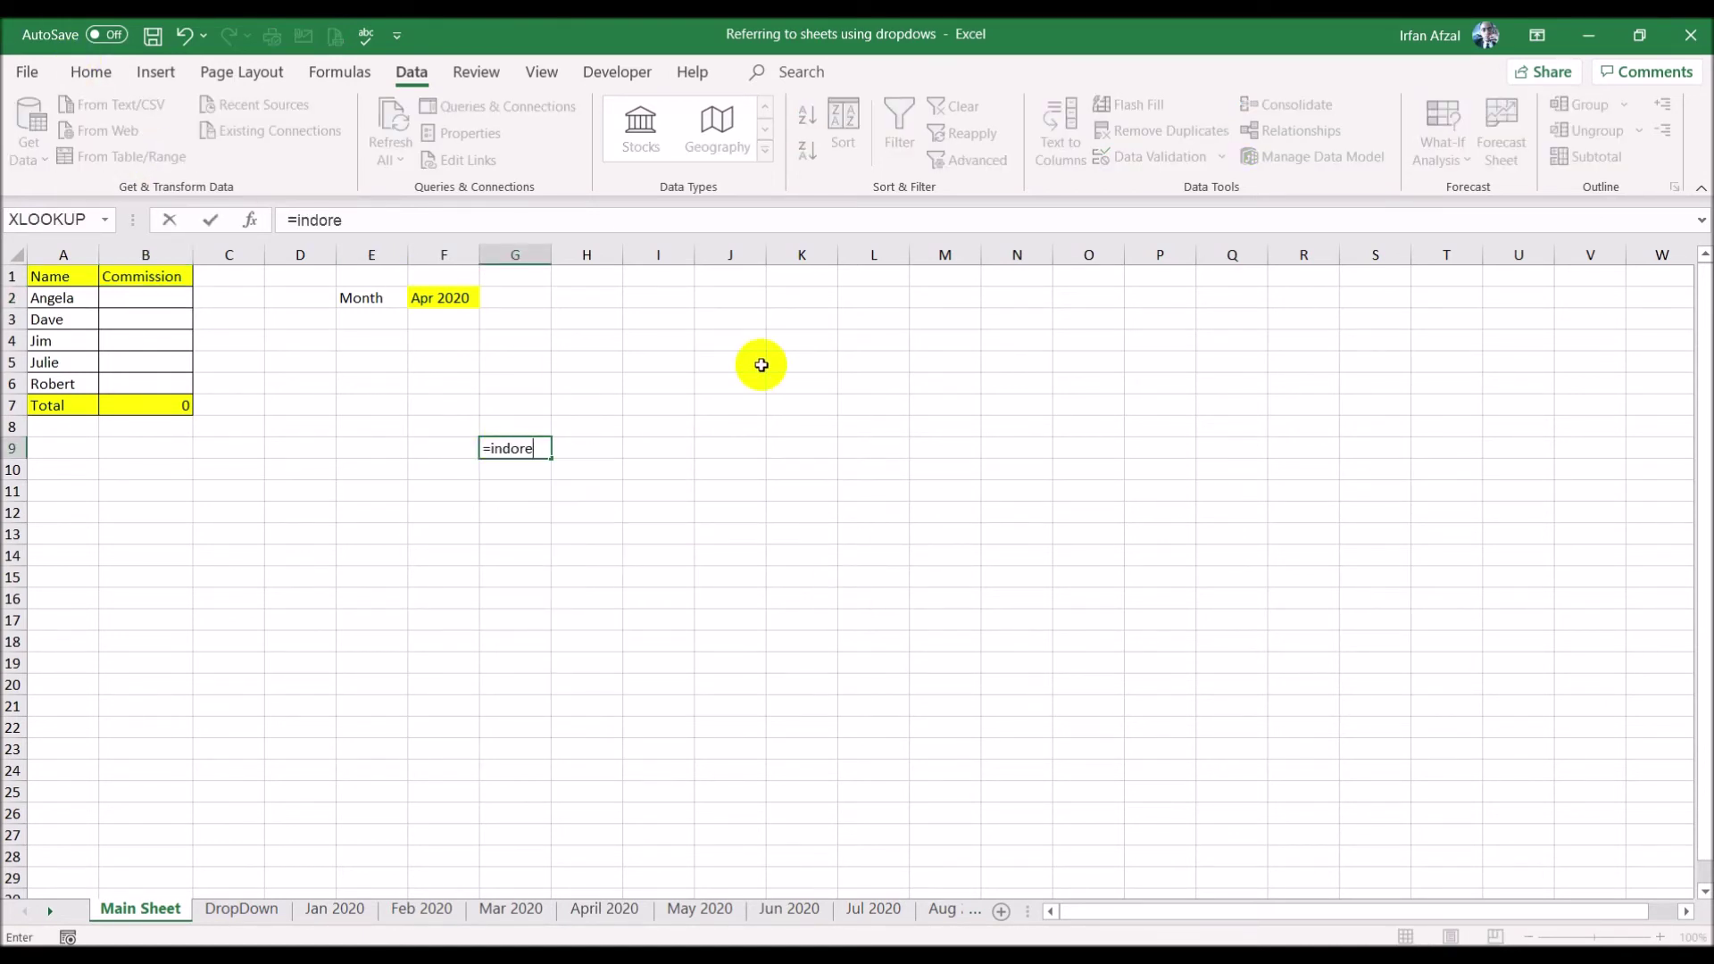
{"action": "key", "text": "BackSpace"}
{"action": "key", "text": "BackSpace"}
{"action": "key", "text": "BackSpace"}
{"action": "type", "text": "irect"}
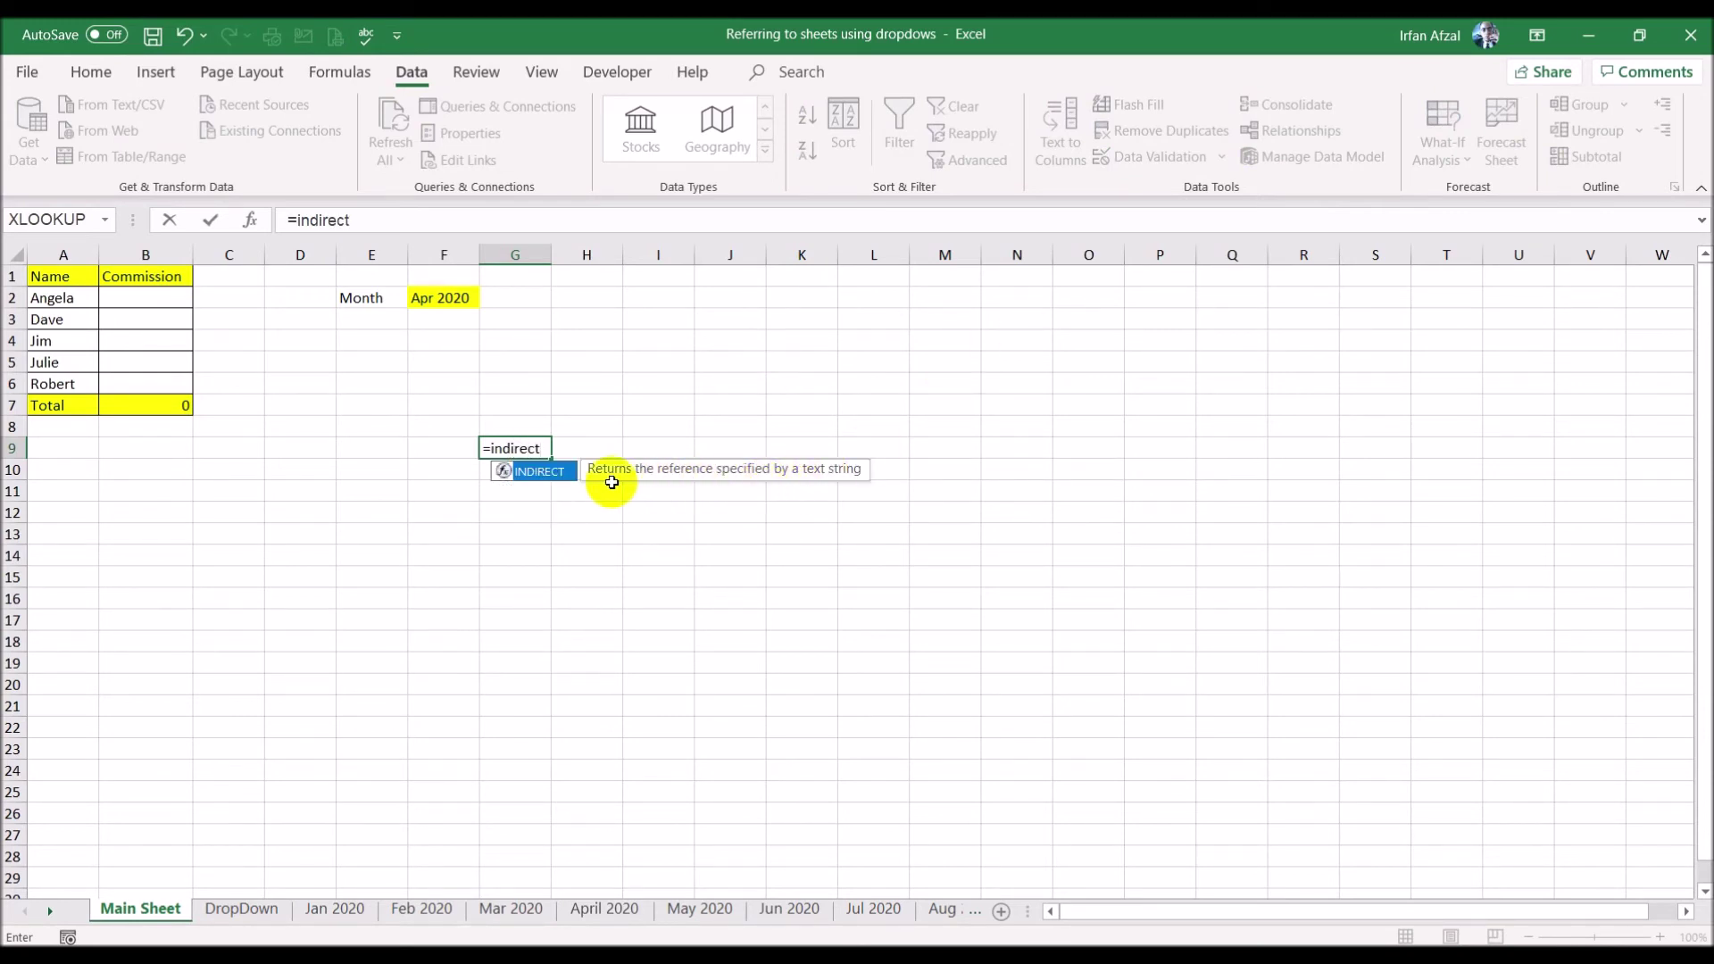
{"action": "double_click", "coordinate": [546, 473]}
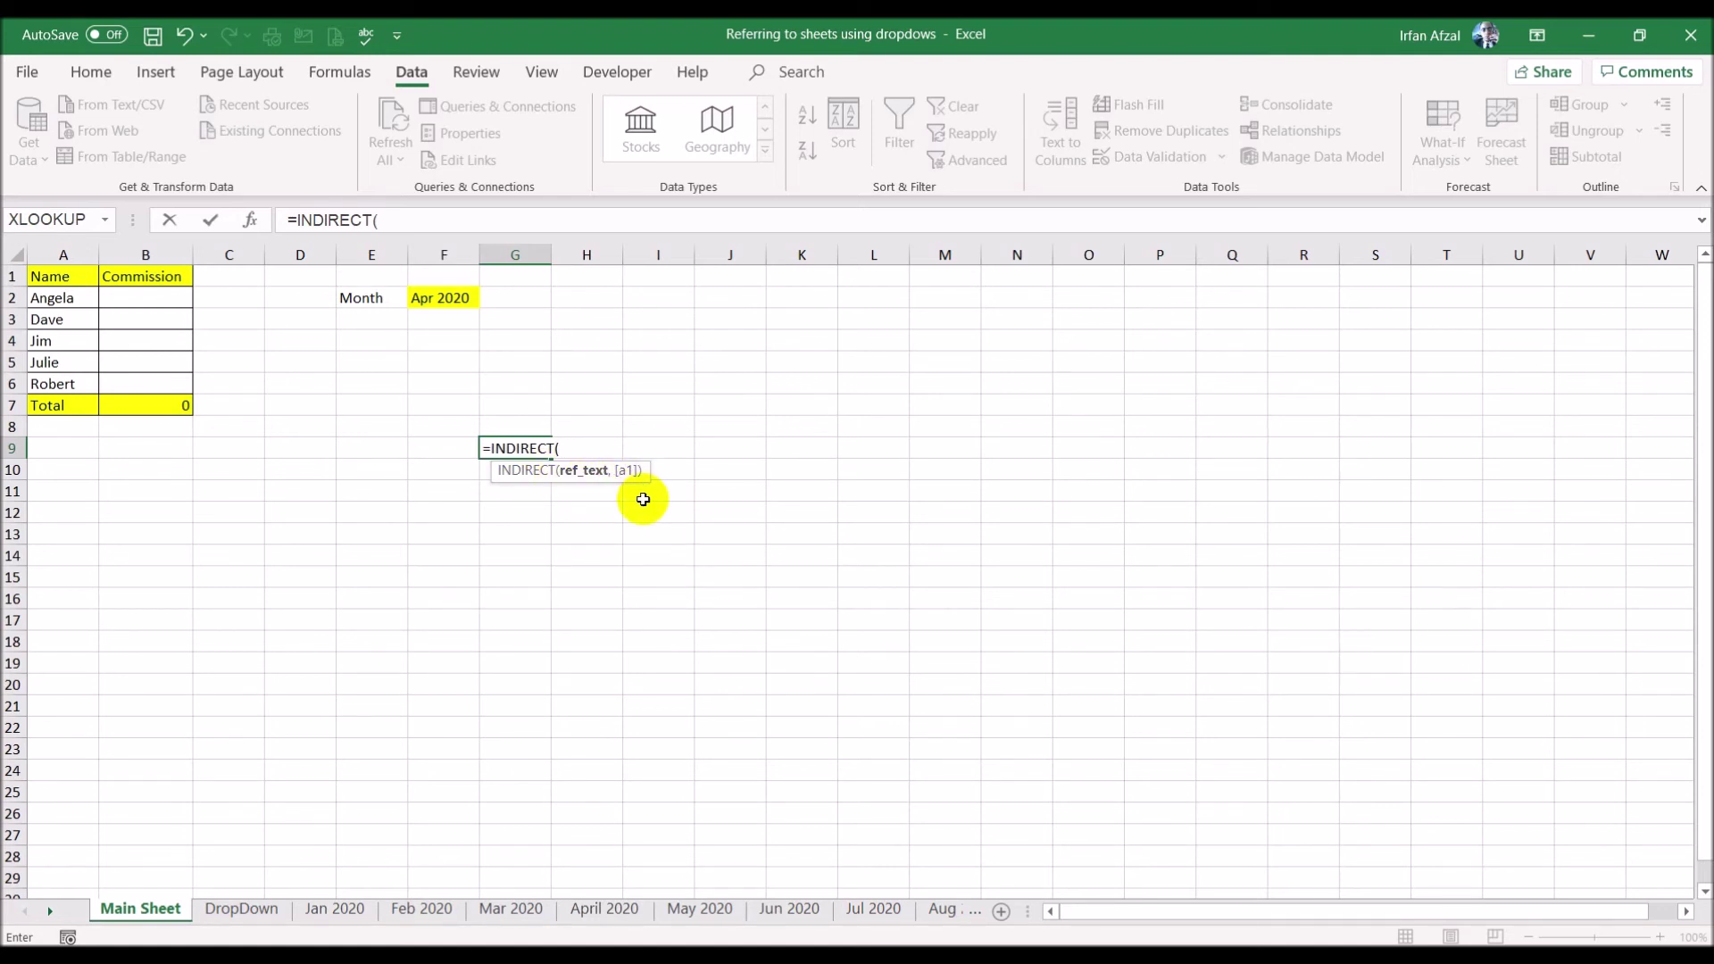
{"action": "key", "text": "Escape"}
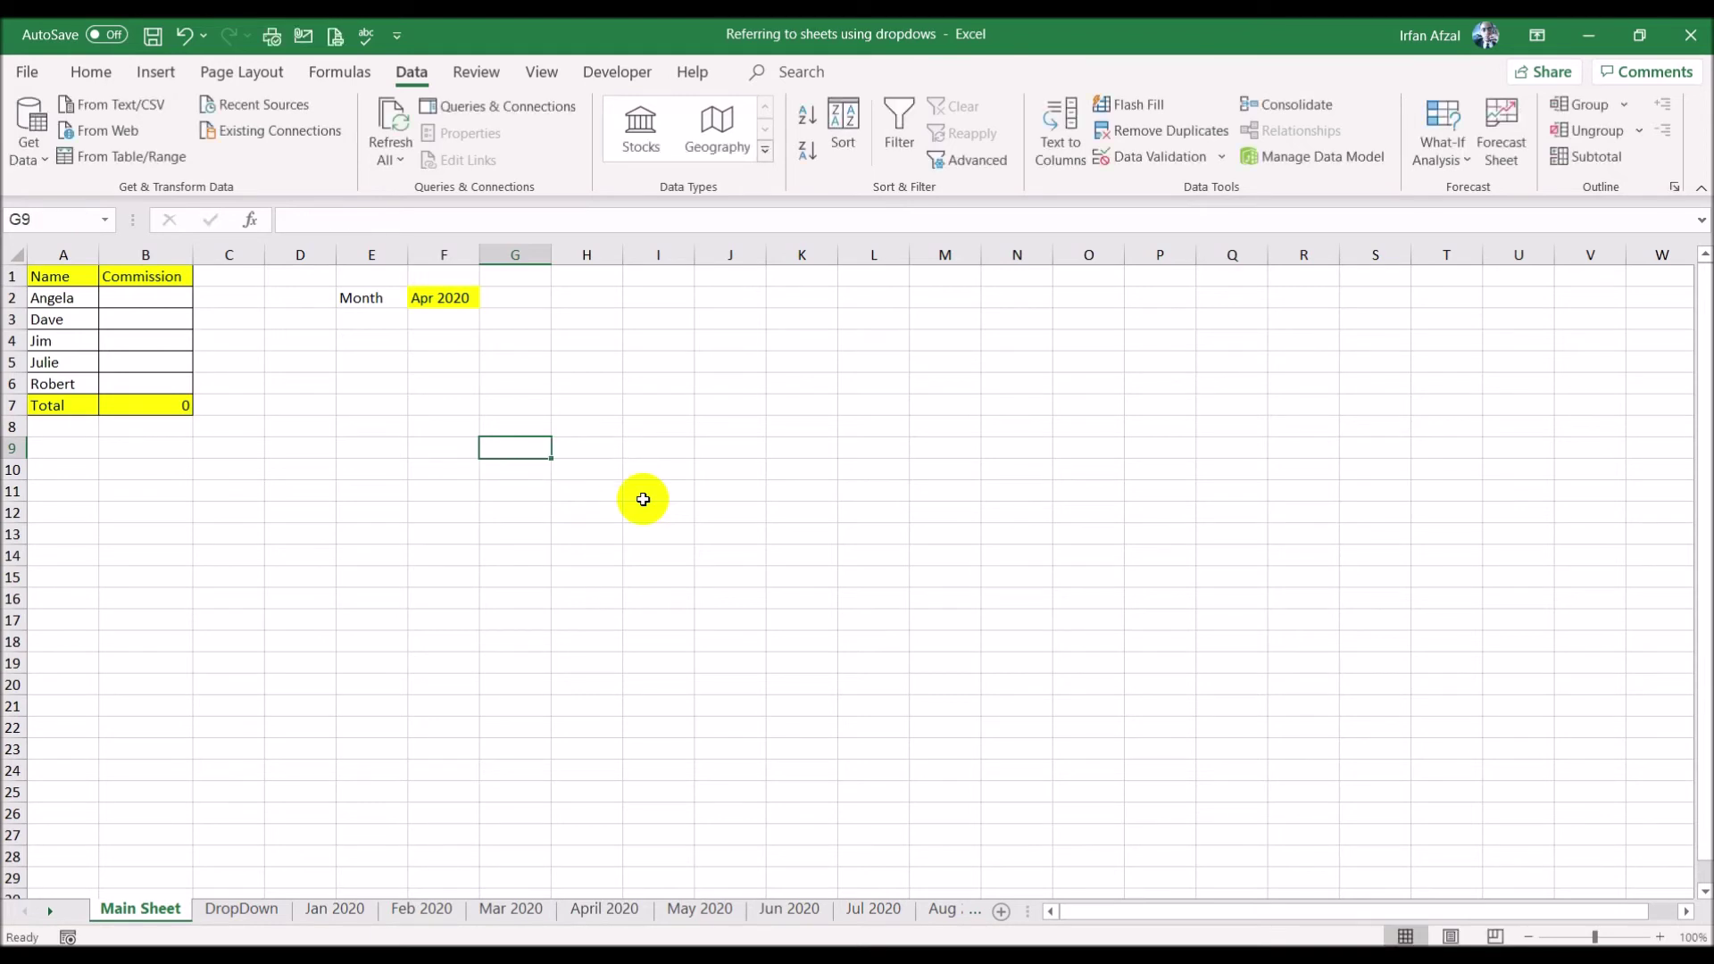
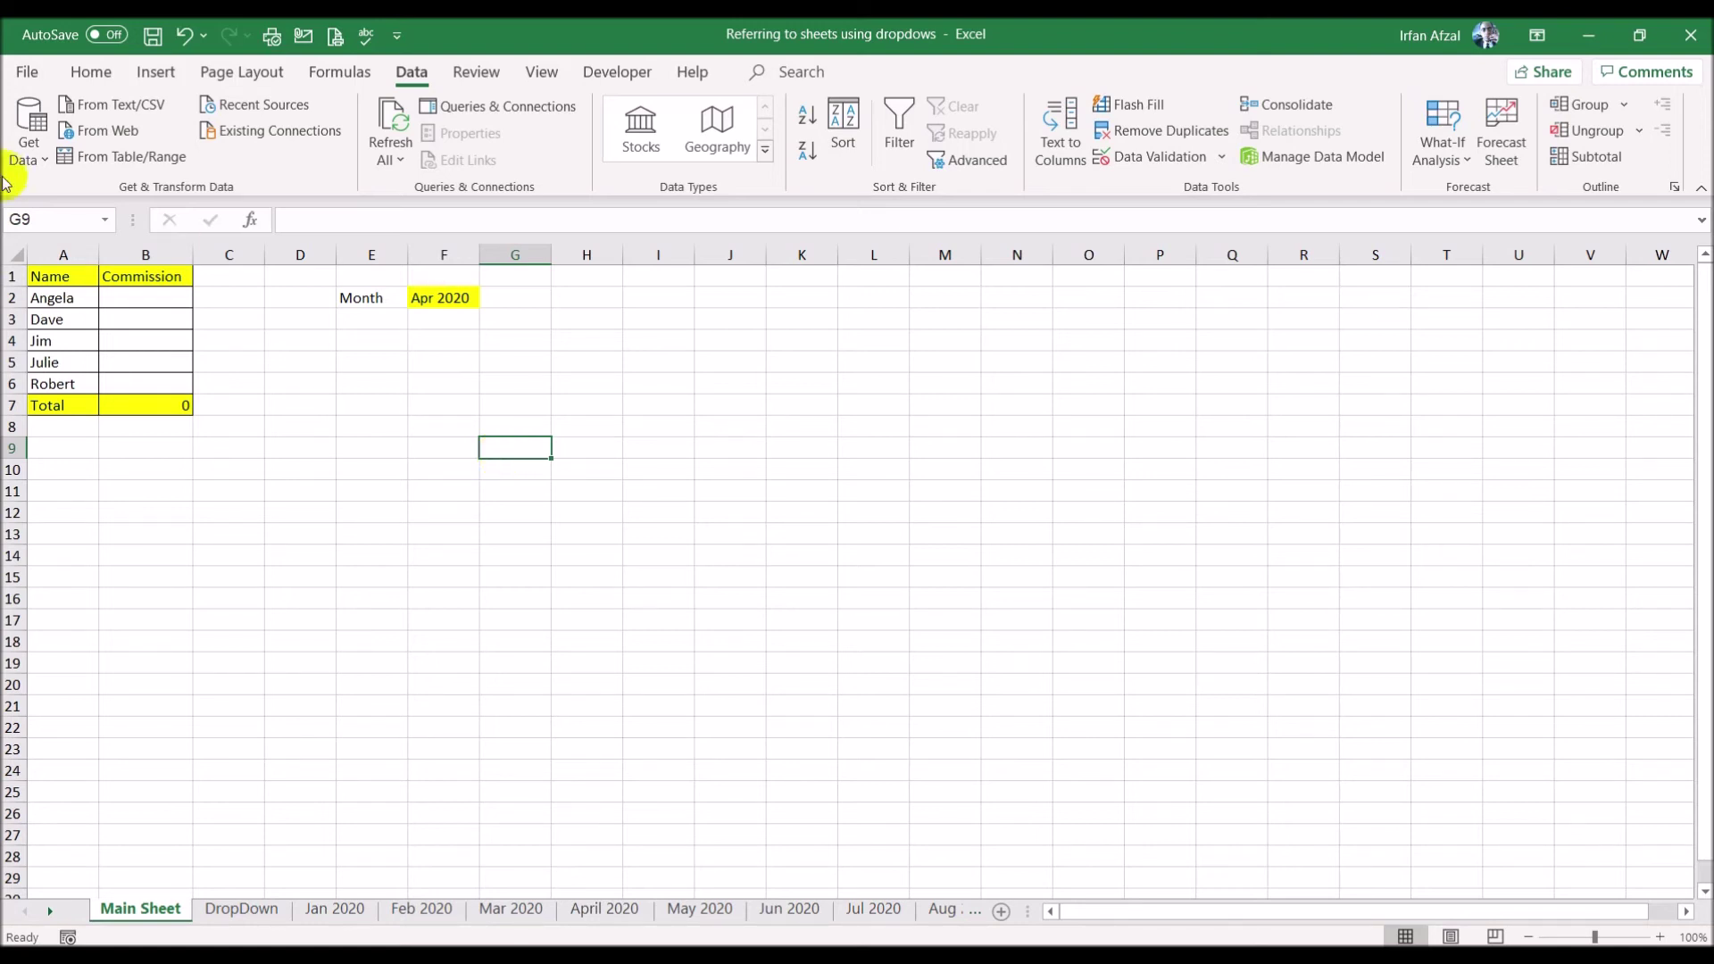
- Enter the formula ='Jan 2020'!B2 in Main Sheet cell G8 to reference the first commission on the Jan 2020 sheet
{"action": "left_click", "coordinate": [147, 300]}
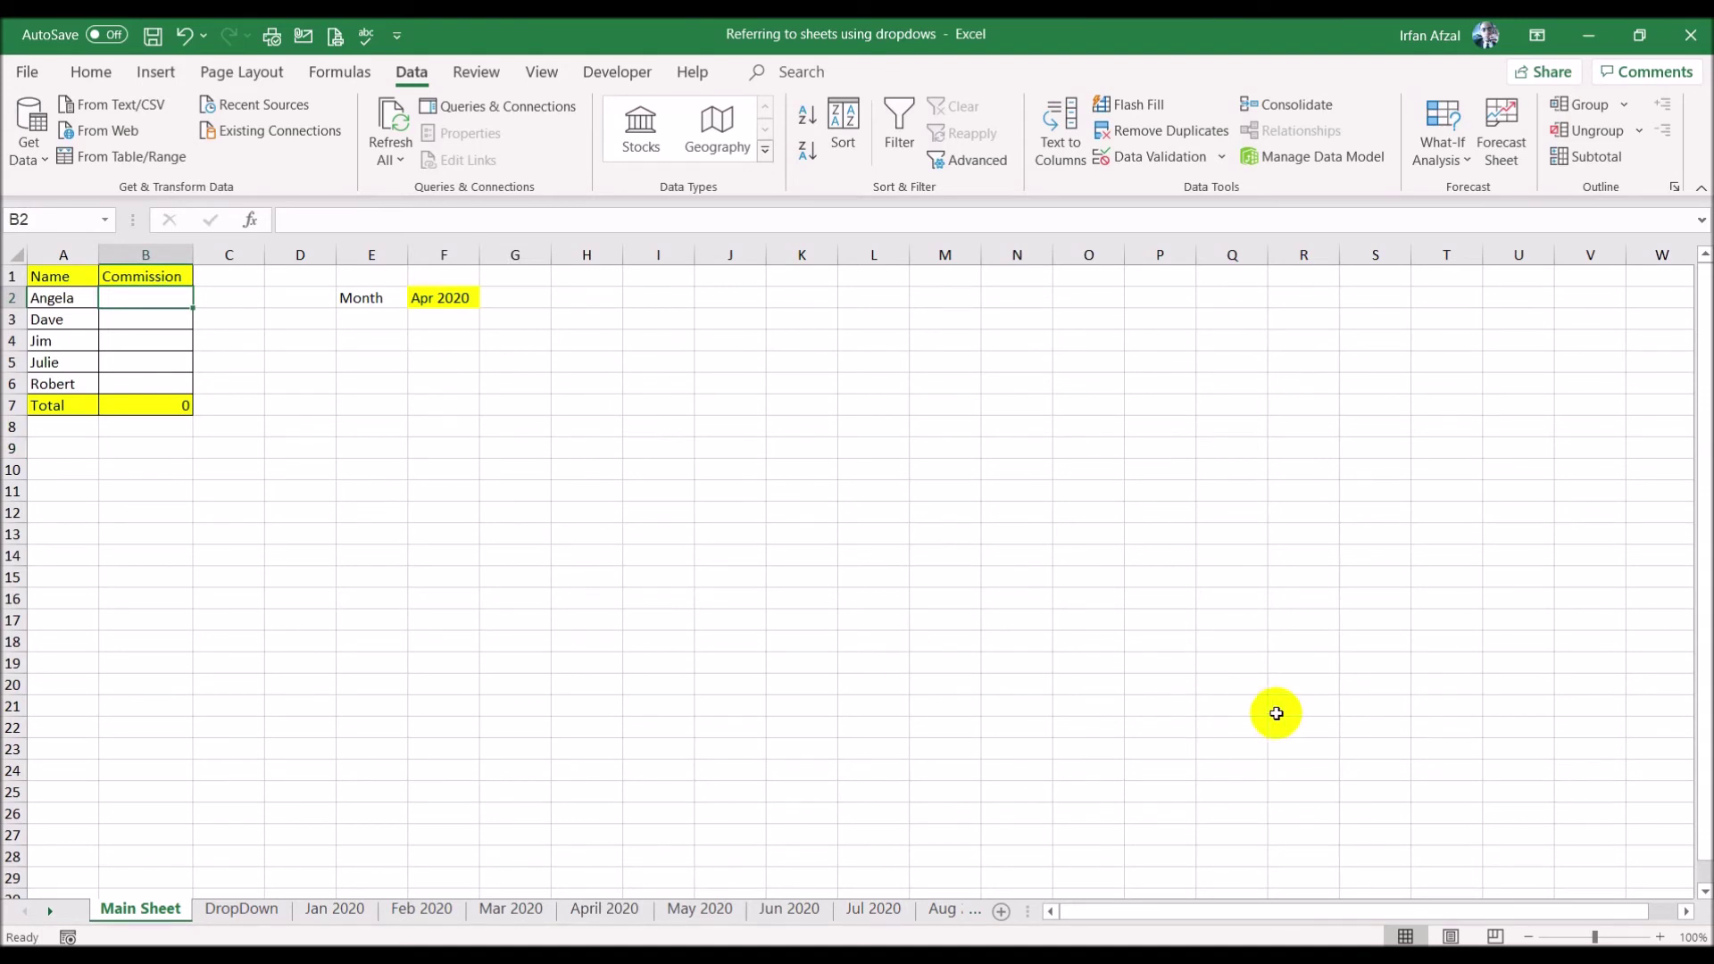
{"action": "left_click", "coordinate": [540, 424]}
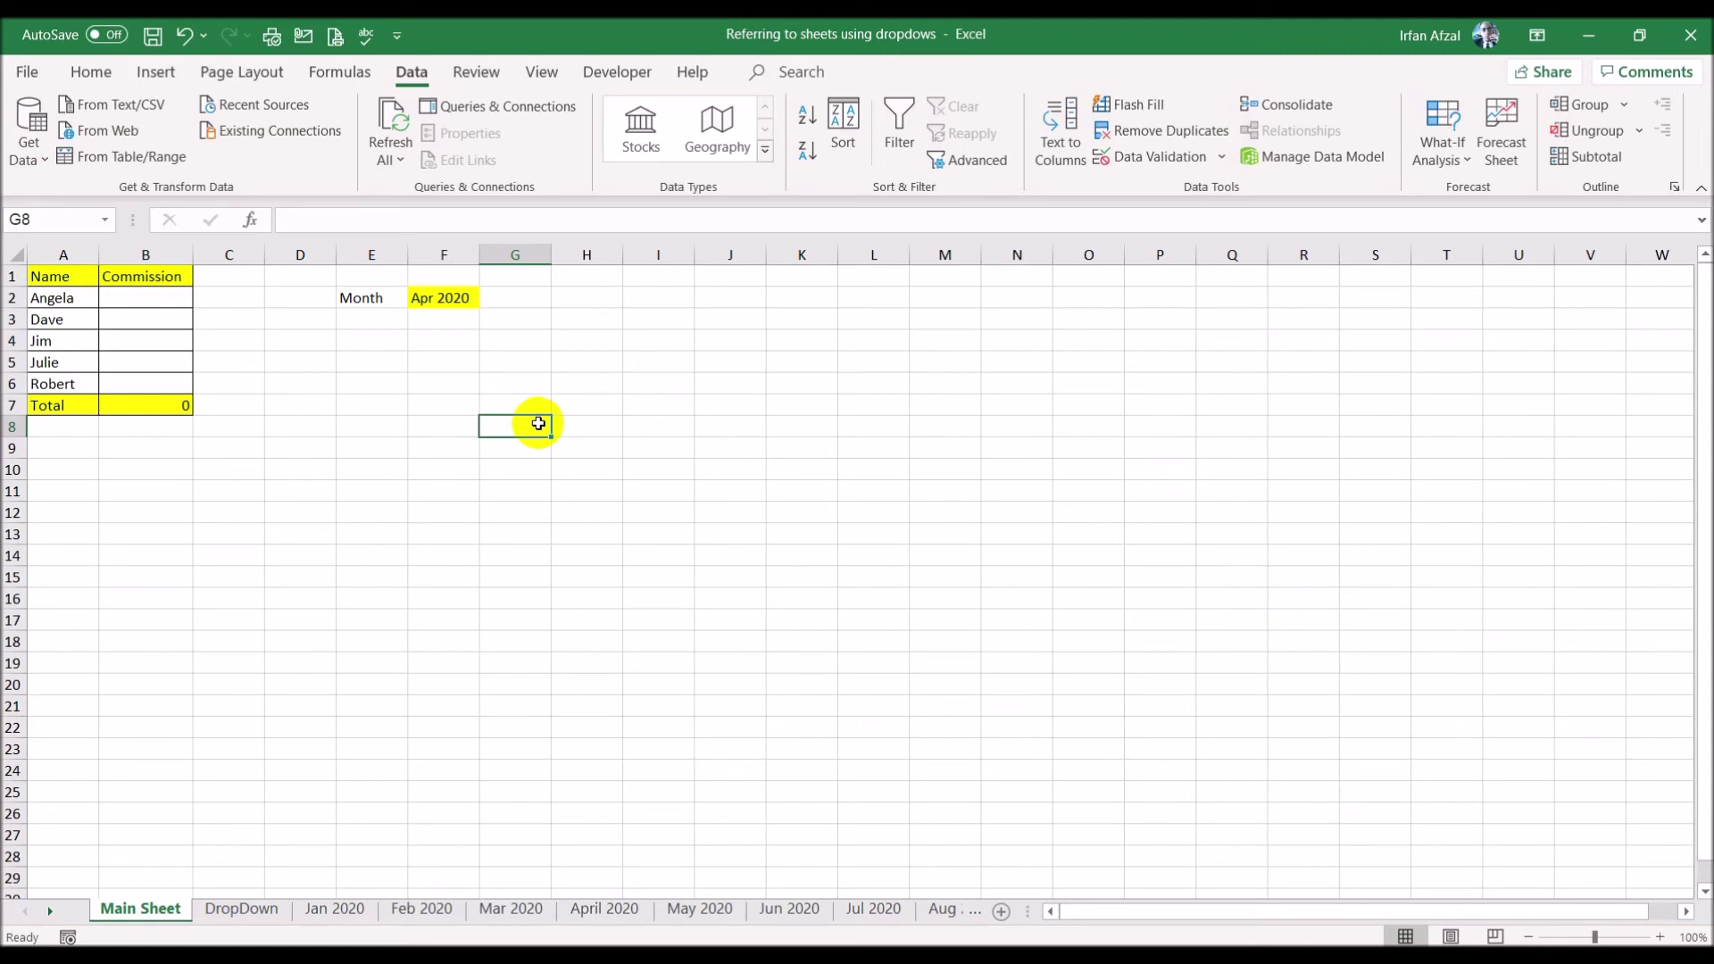
{"action": "left_click", "coordinate": [332, 908]}
{"action": "left_click", "coordinate": [322, 427]}
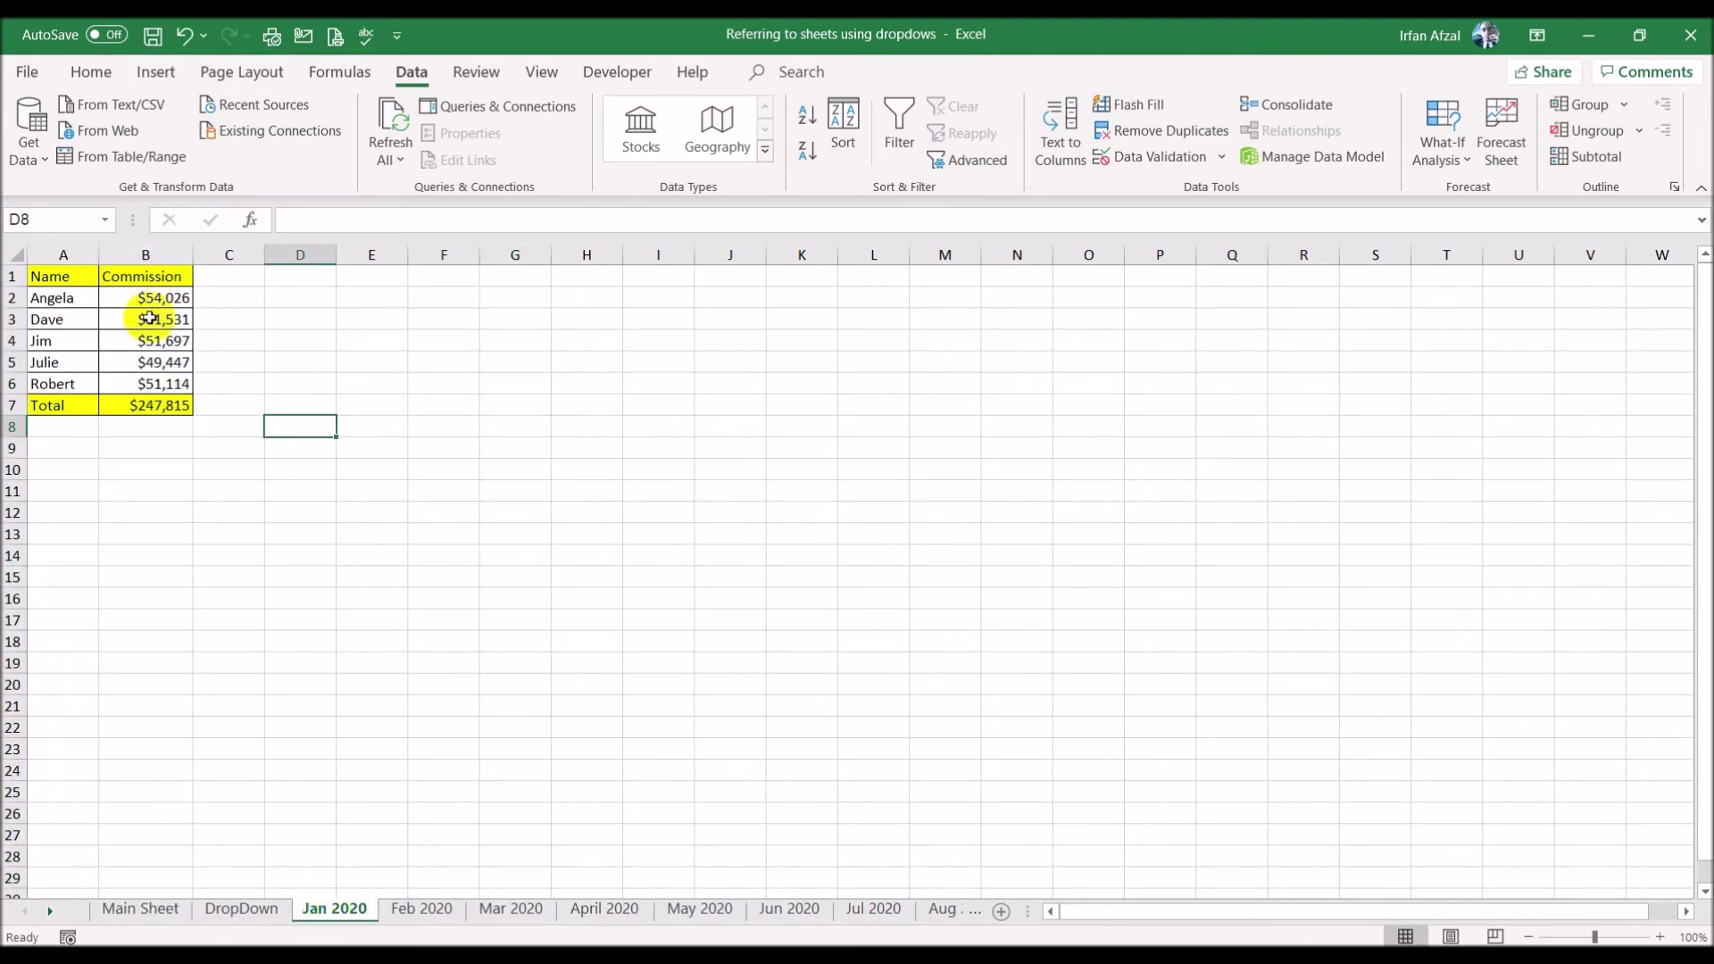
{"action": "left_click", "coordinate": [142, 908]}
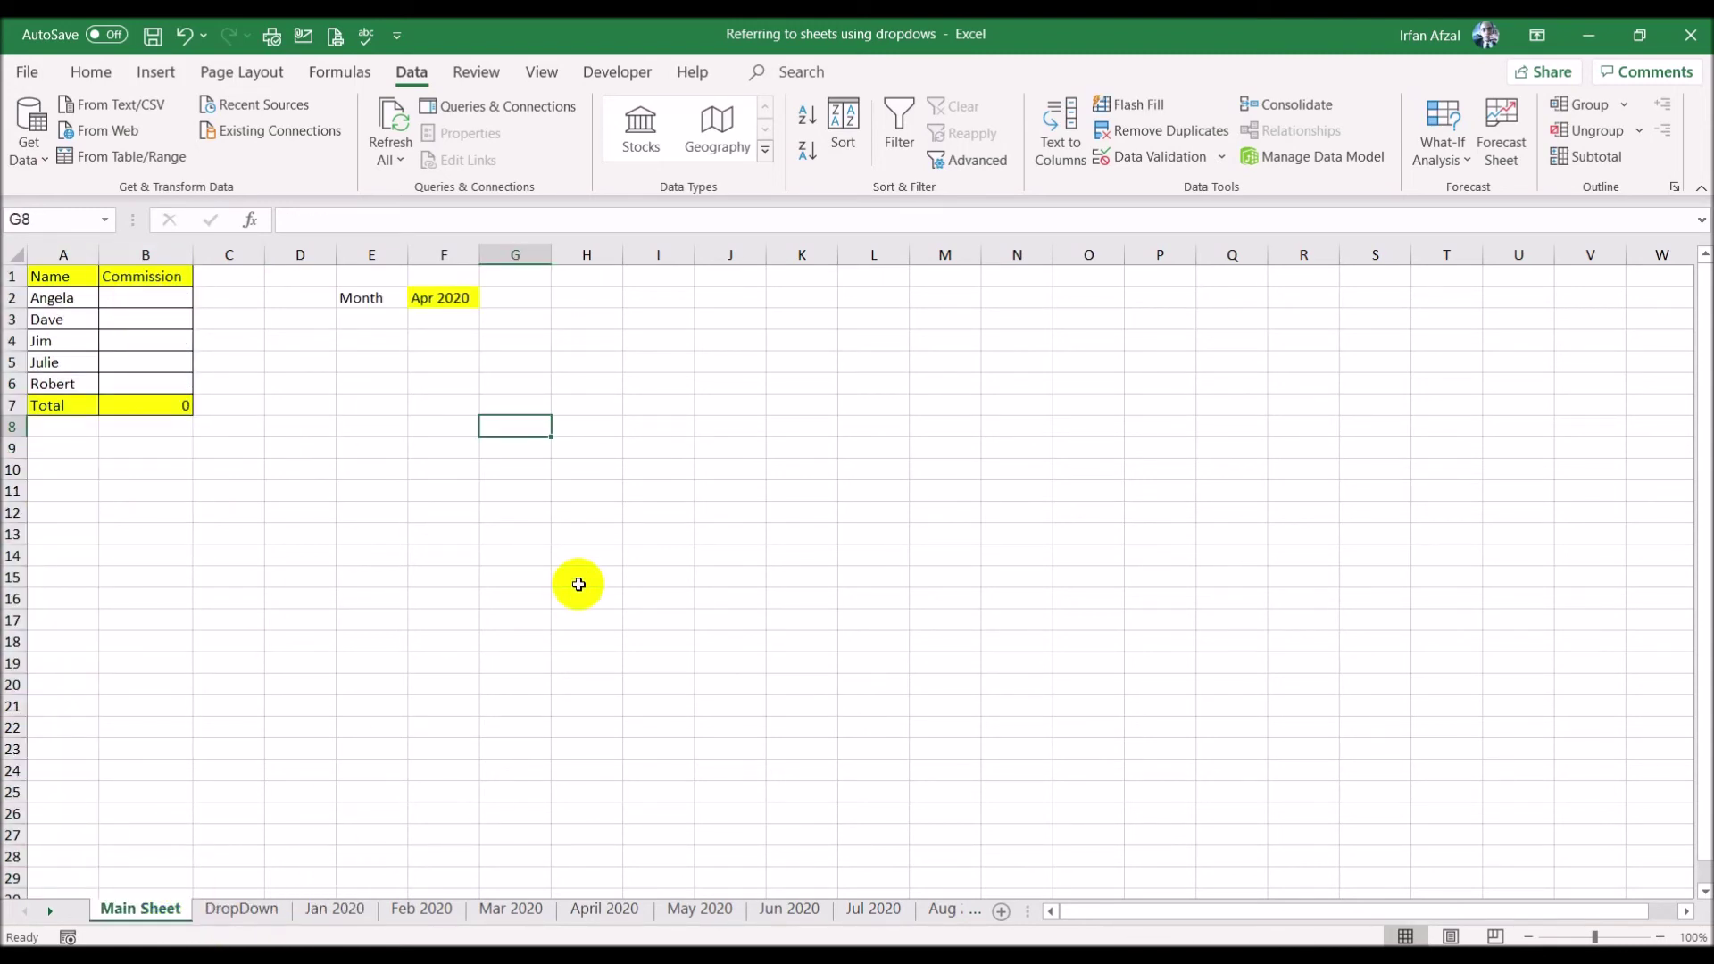
{"action": "type", "text": "="}
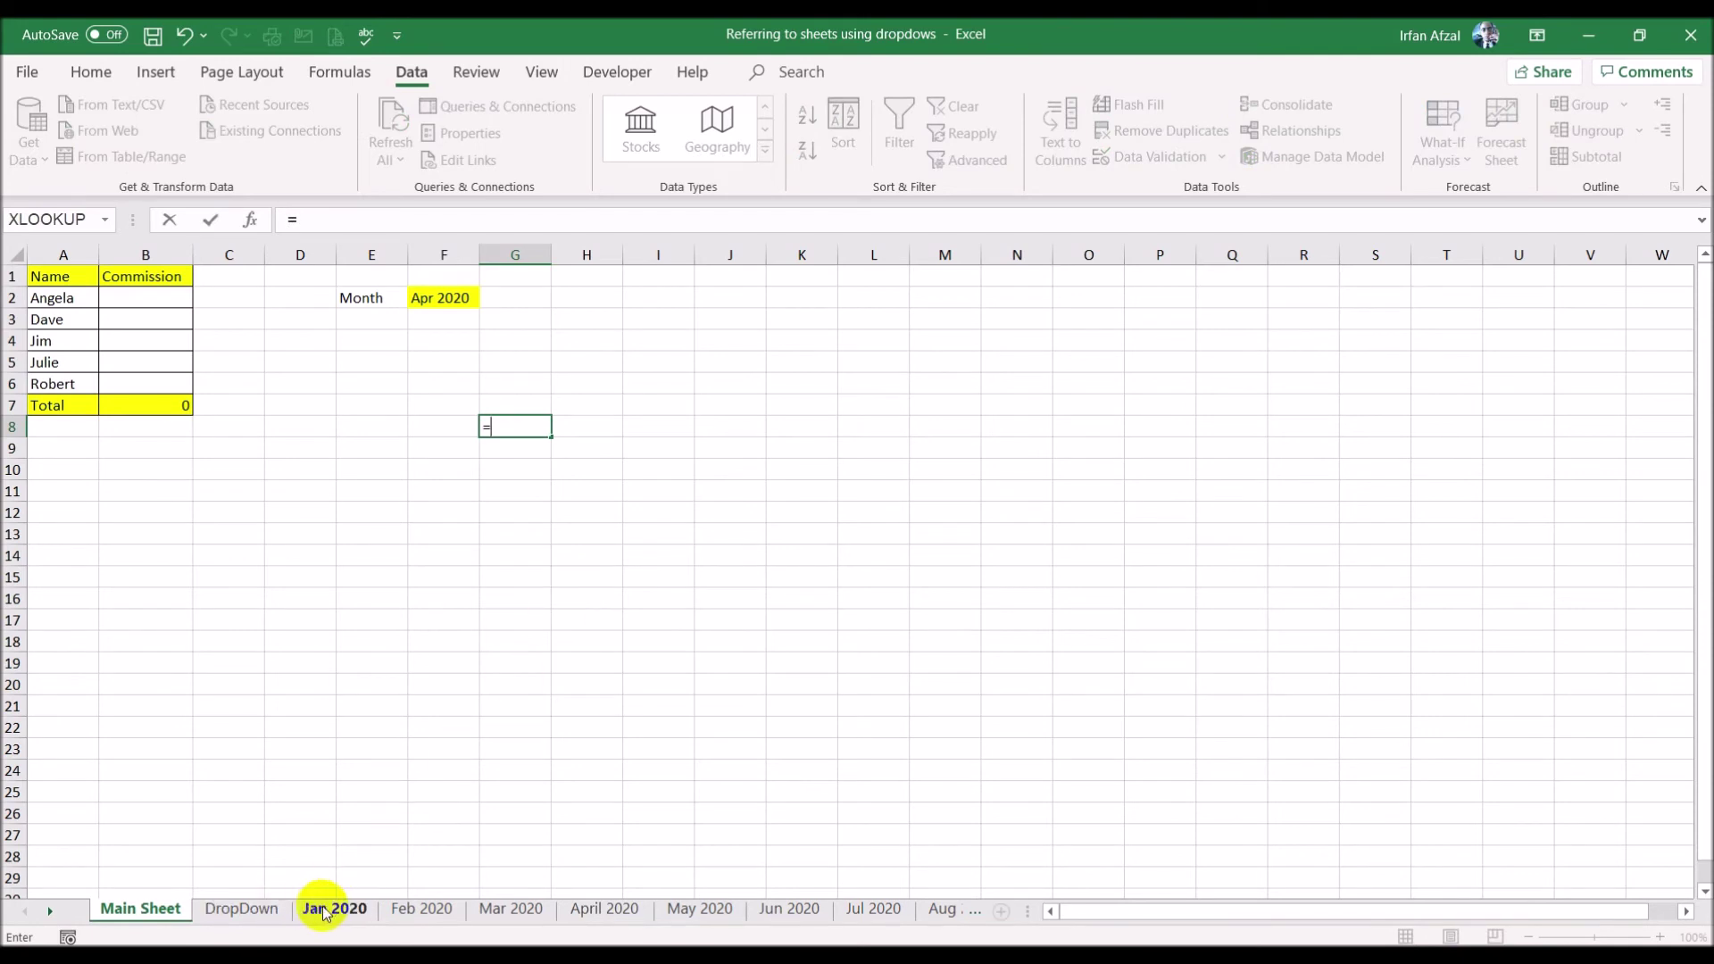
{"action": "left_click", "coordinate": [335, 908]}
{"action": "left_click", "coordinate": [140, 301]}
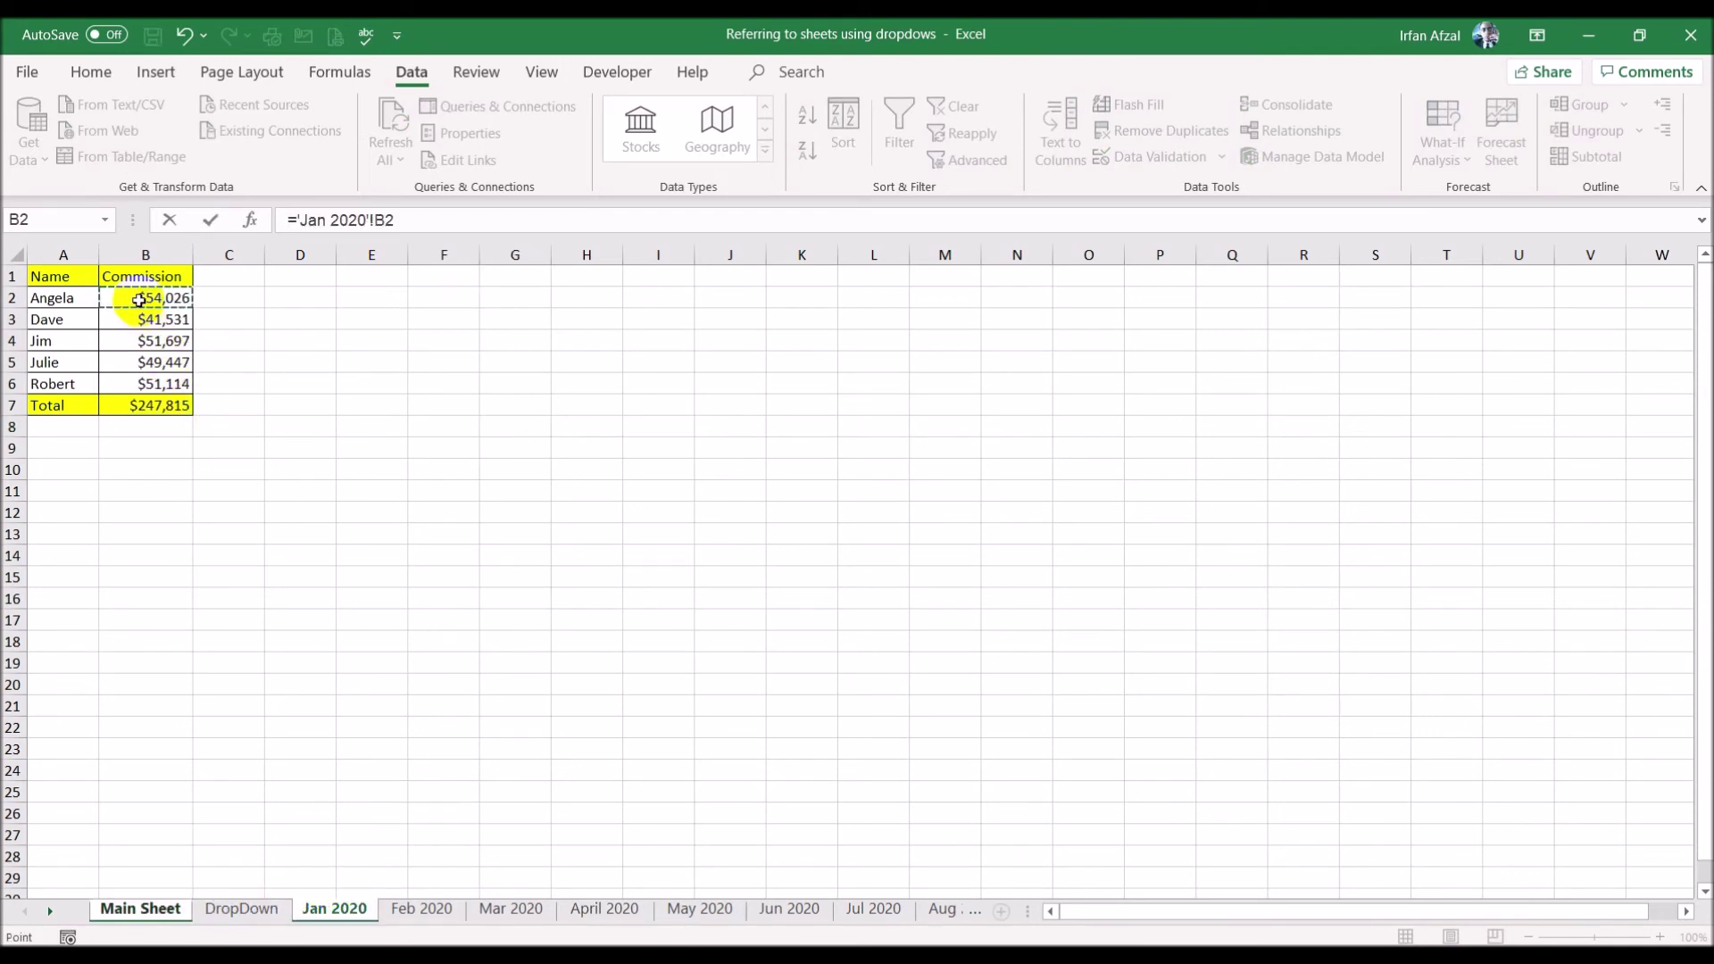
{"action": "key", "text": "Return"}
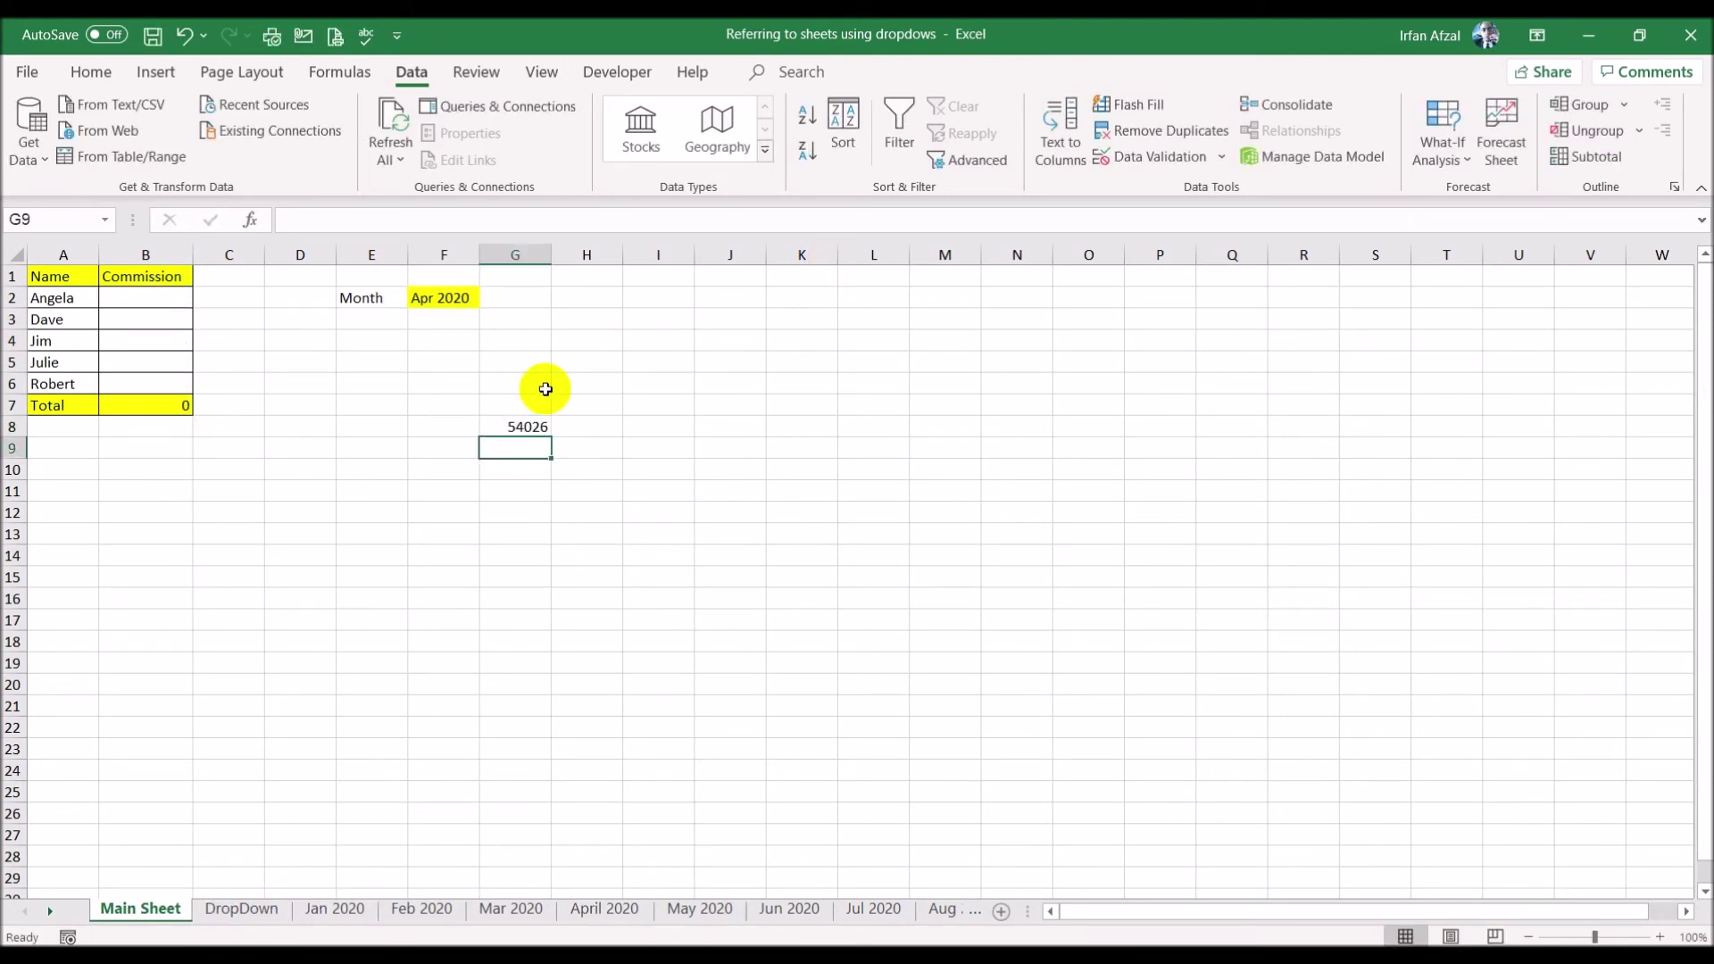
- Remove the equals sign from the formula in G8 to turn it into plain text, and widen column G
{"action": "left_click", "coordinate": [511, 420]}
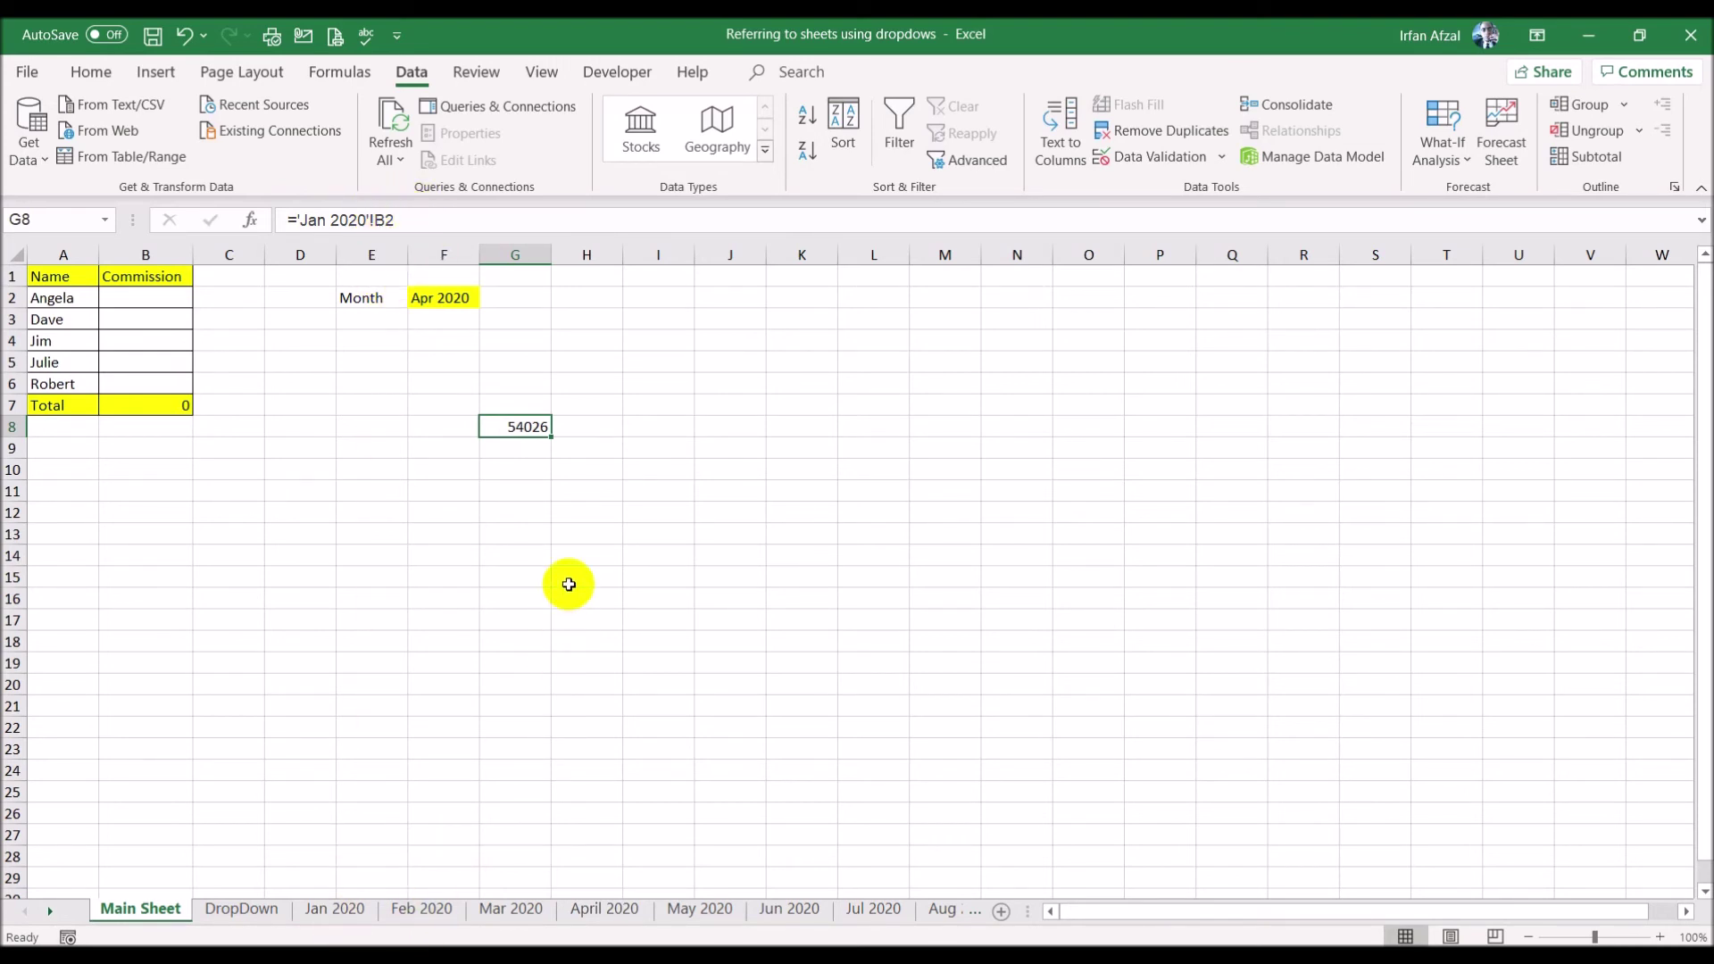
{"action": "left_click", "coordinate": [297, 221]}
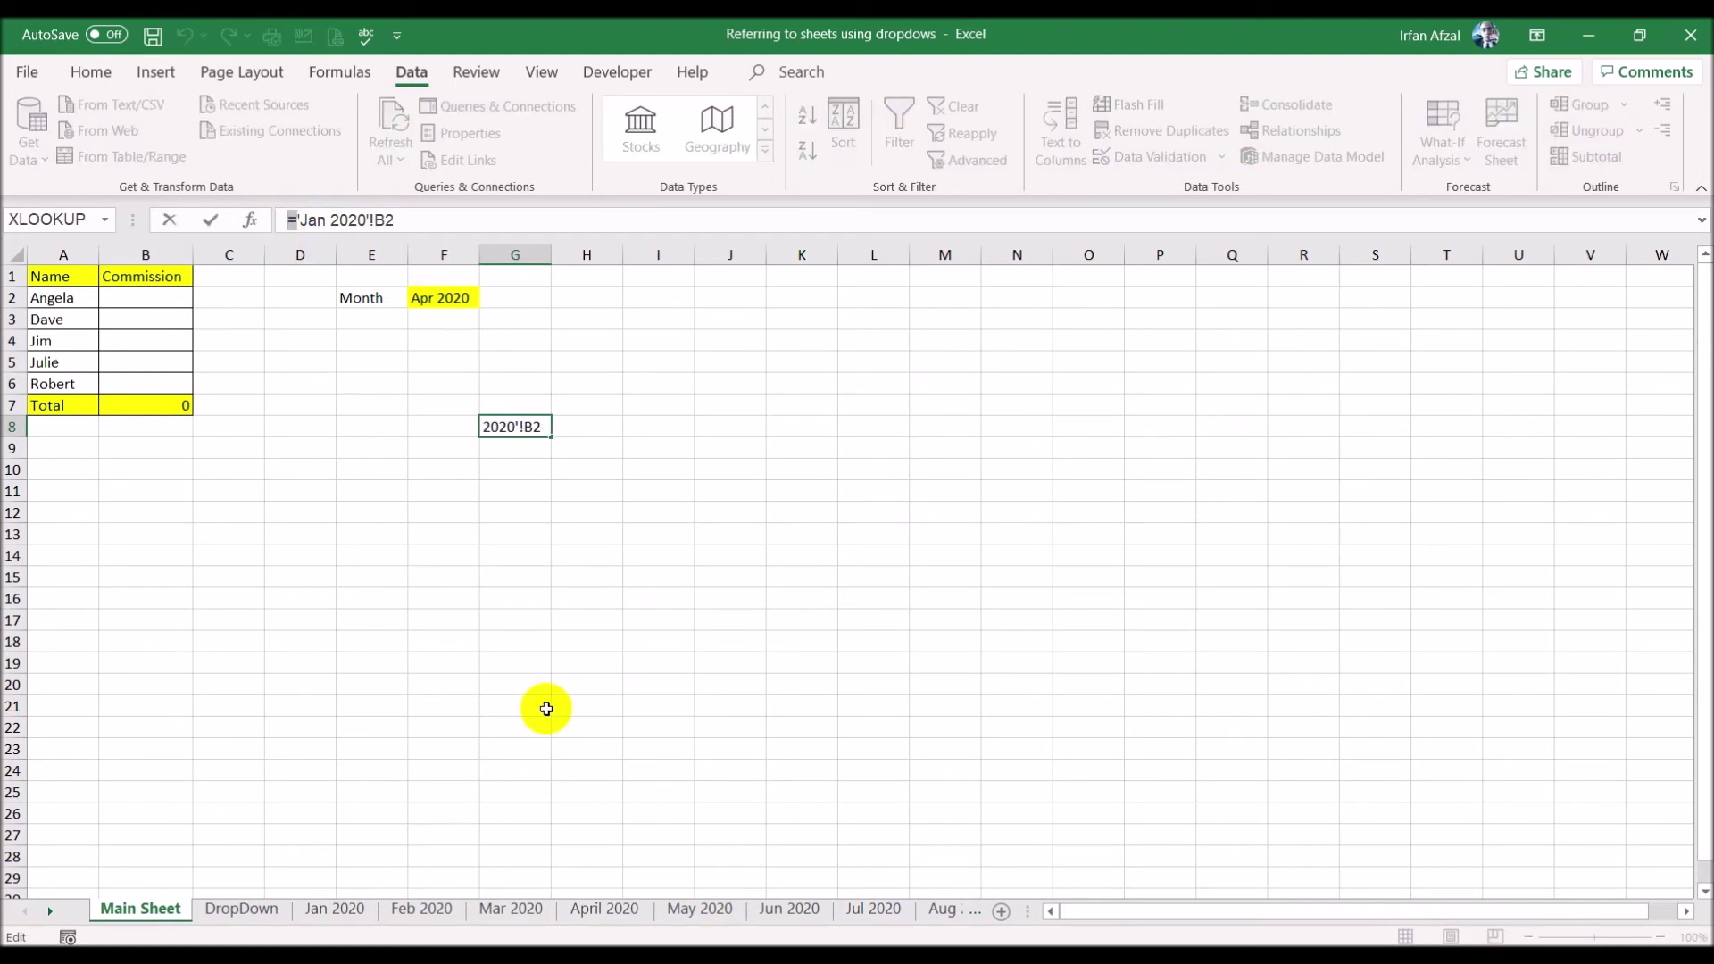
{"action": "key", "text": "Delete"}
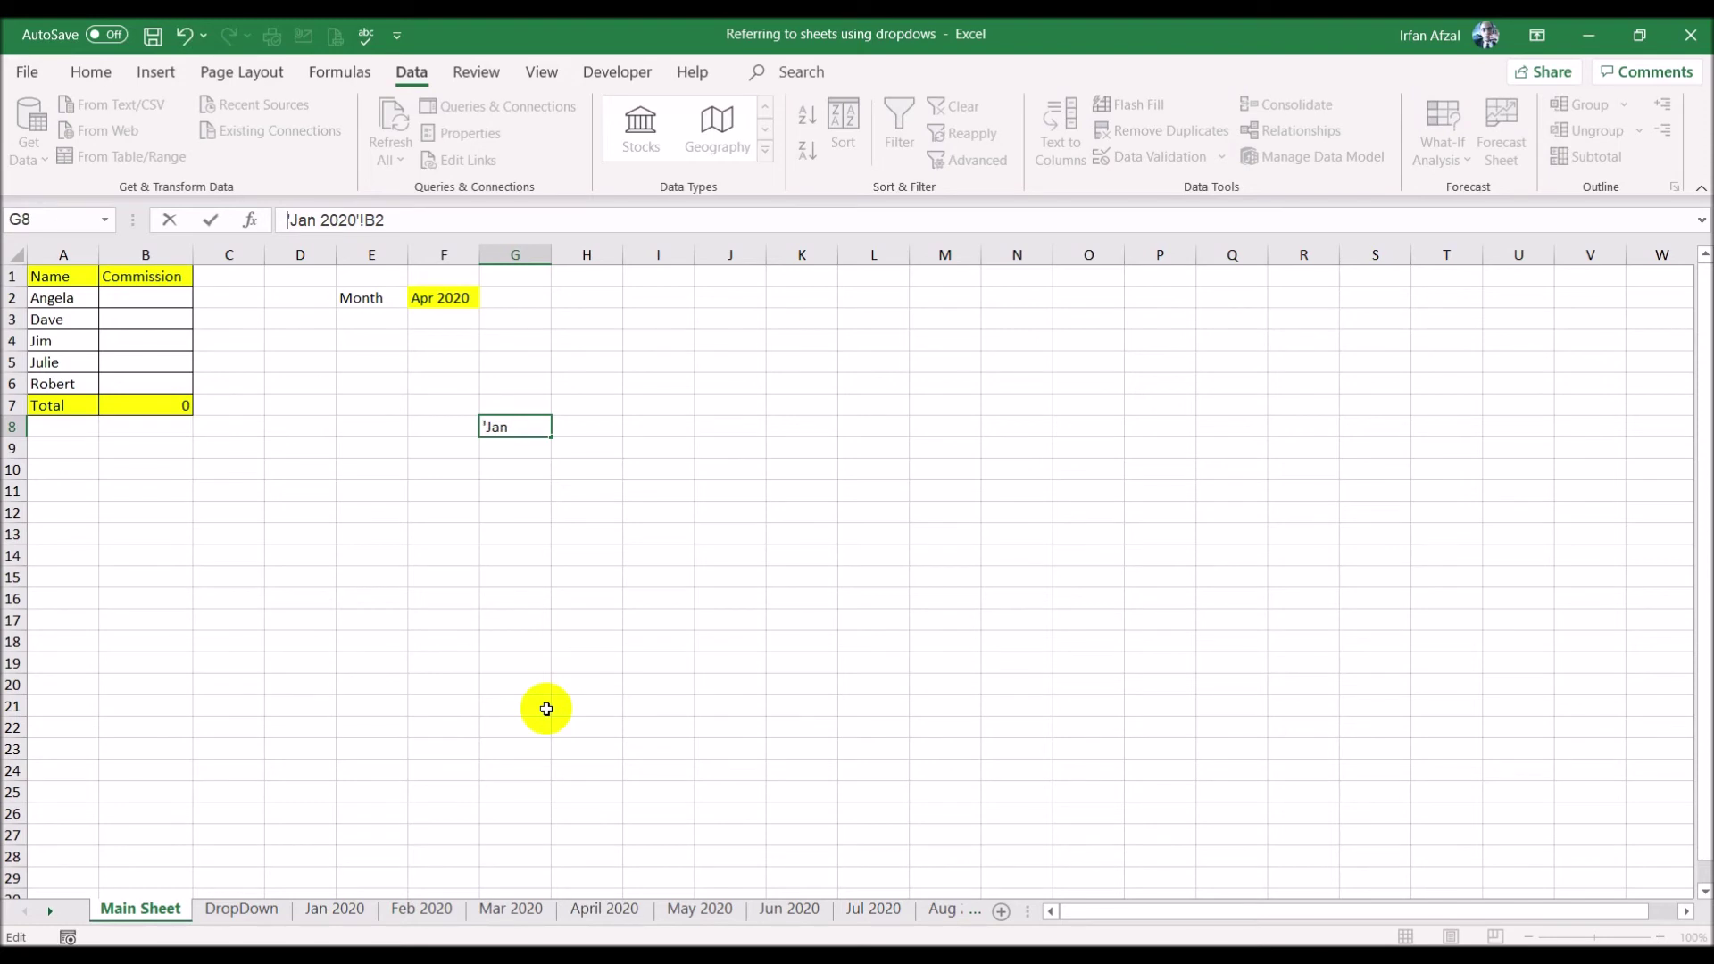
{"action": "key", "text": "Return"}
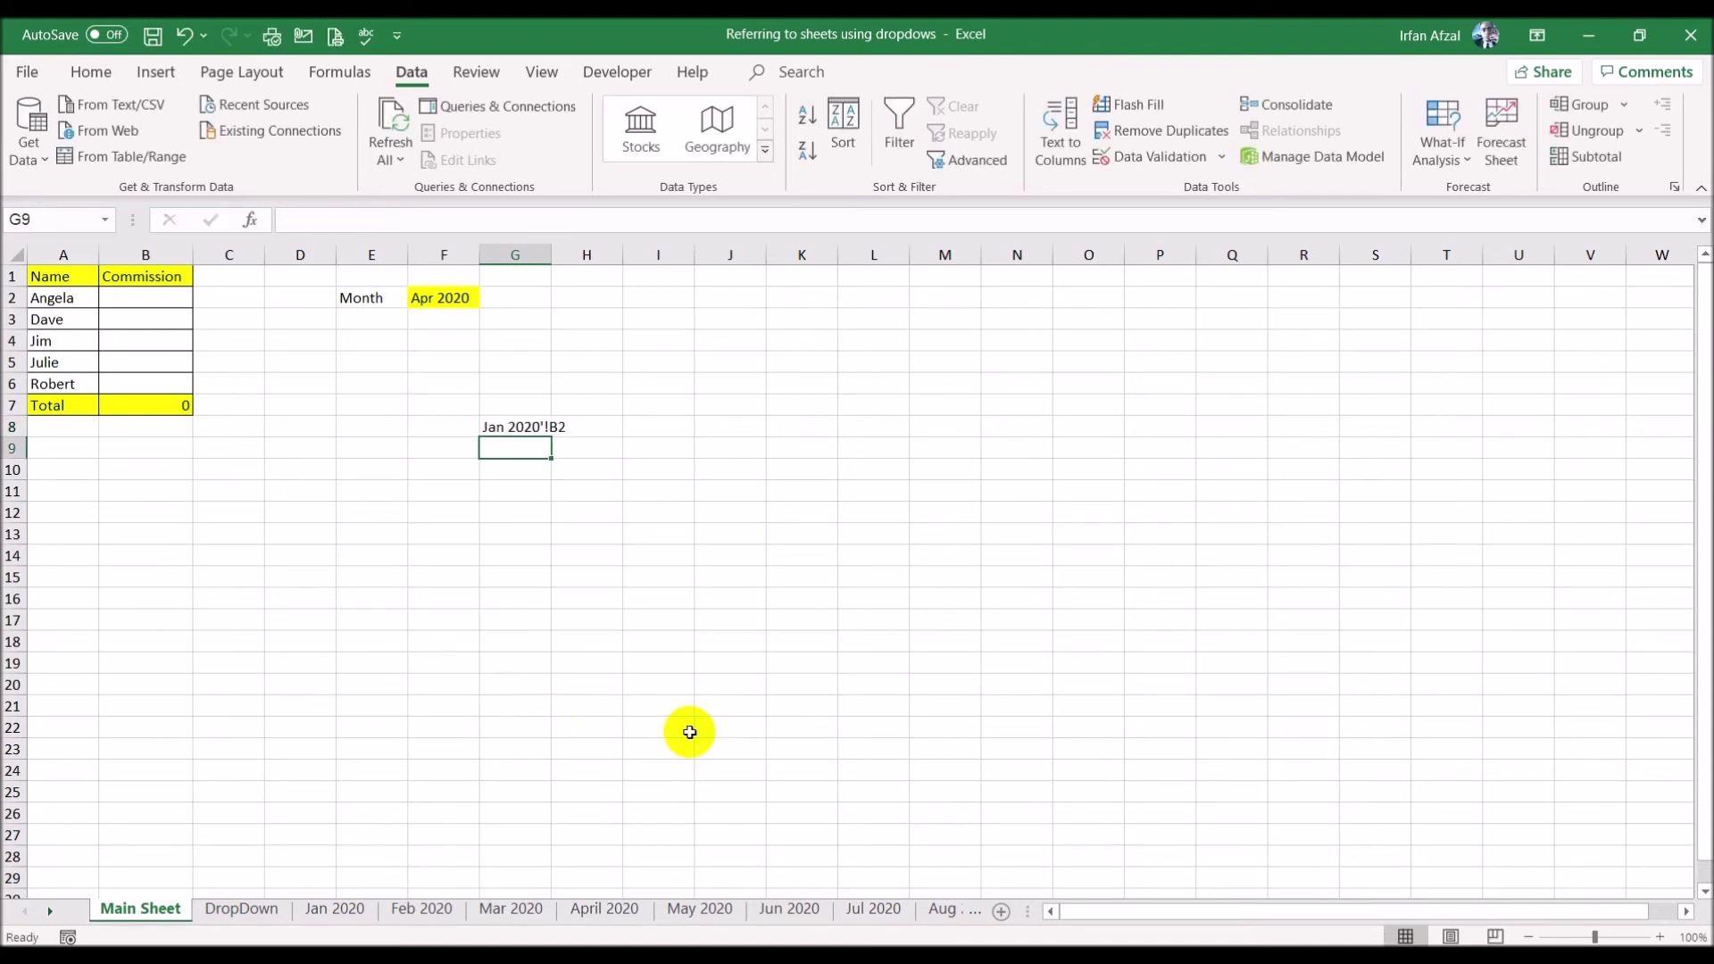
{"action": "left_click_drag", "start_coordinate": [548, 249], "coordinate": [617, 249]}
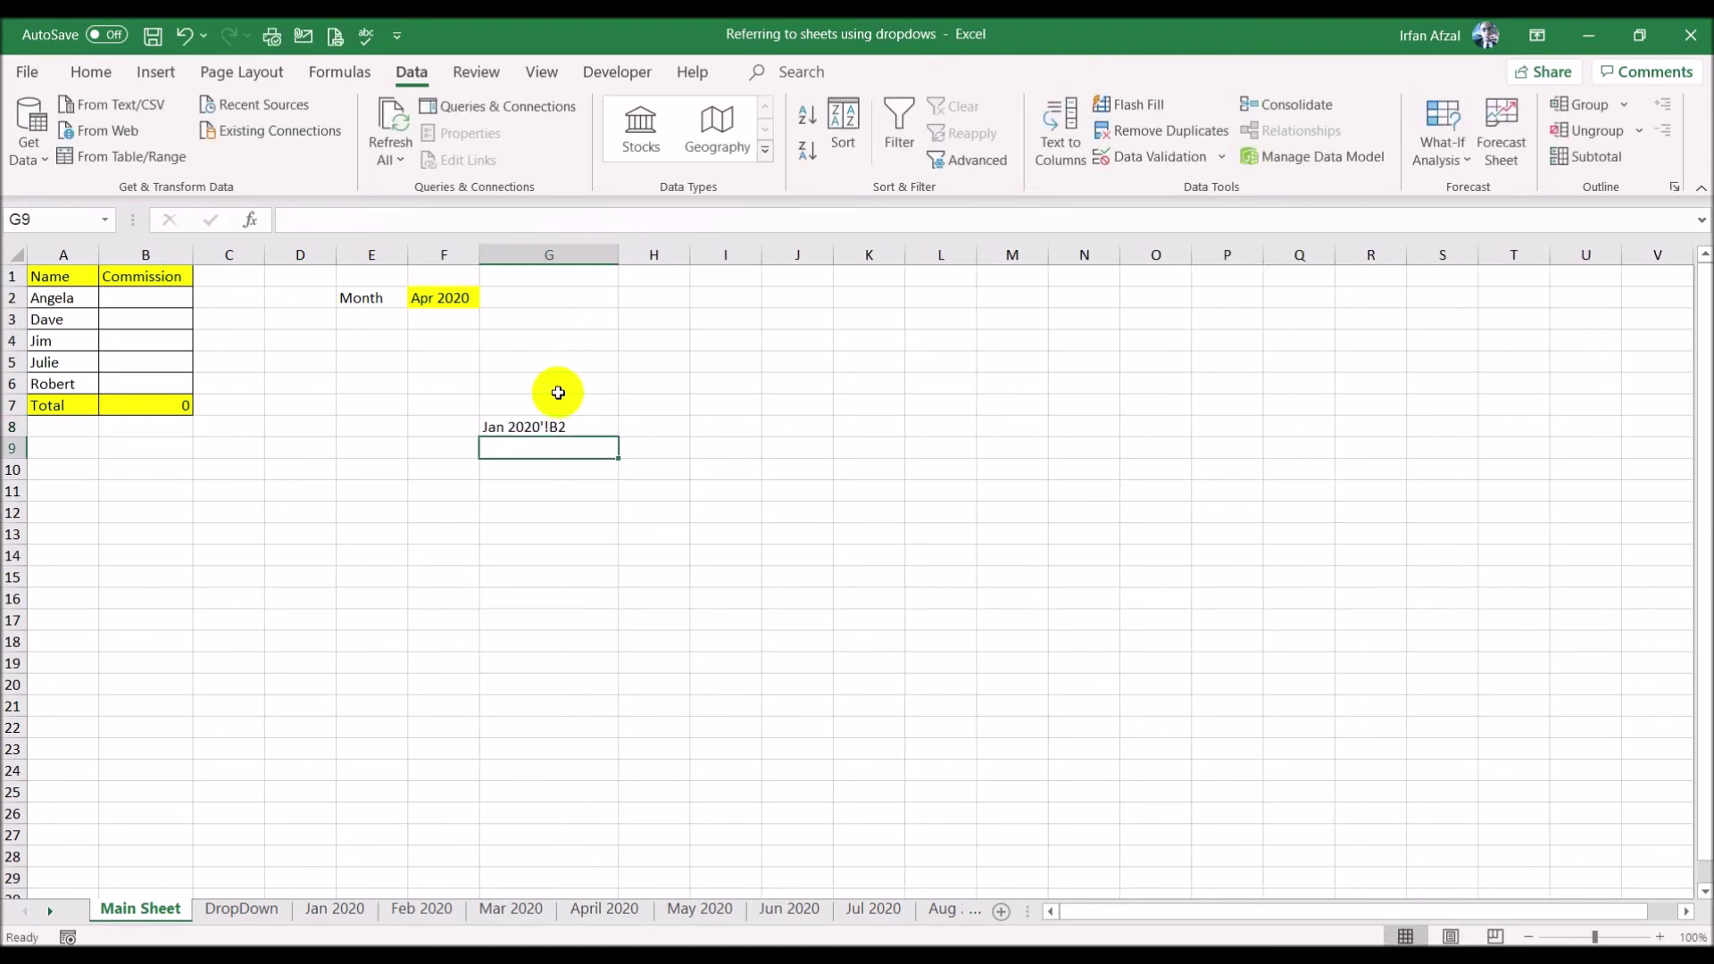
- Edit the text in G8 to display 'Jan 2020'!B2" with its leading apostrophe and a closing quotation mark
{"action": "left_click", "coordinate": [527, 429]}
{"action": "left_click", "coordinate": [301, 216]}
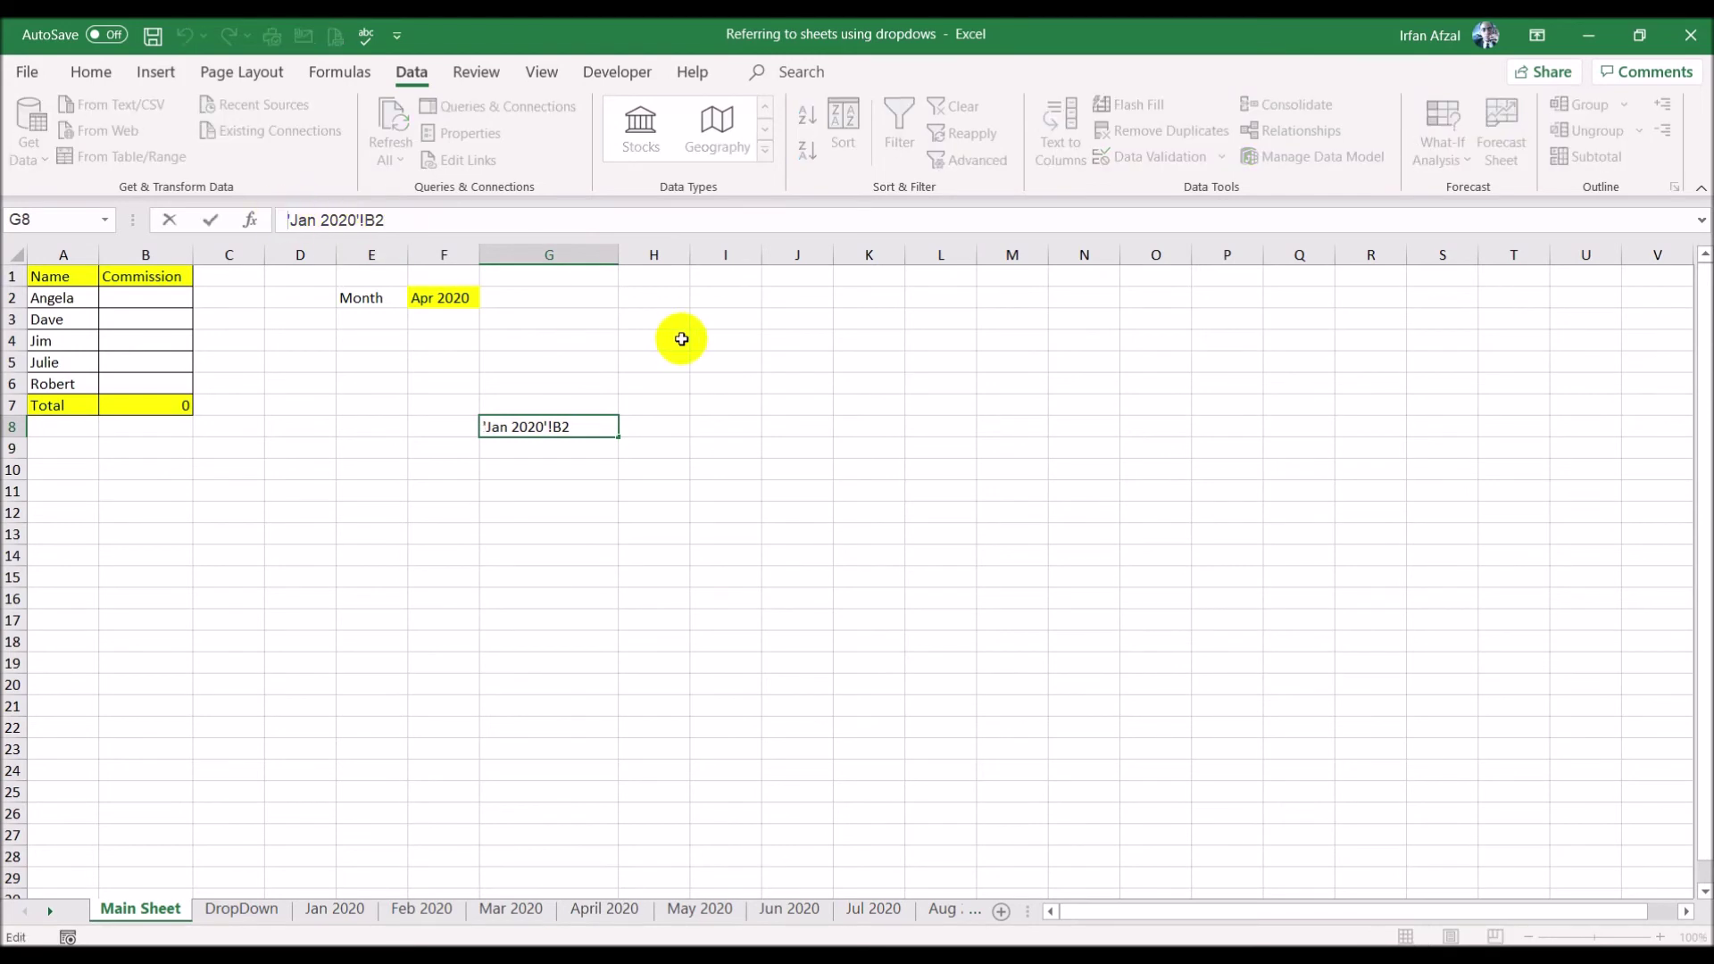
{"action": "type", "text": "'!B2"}
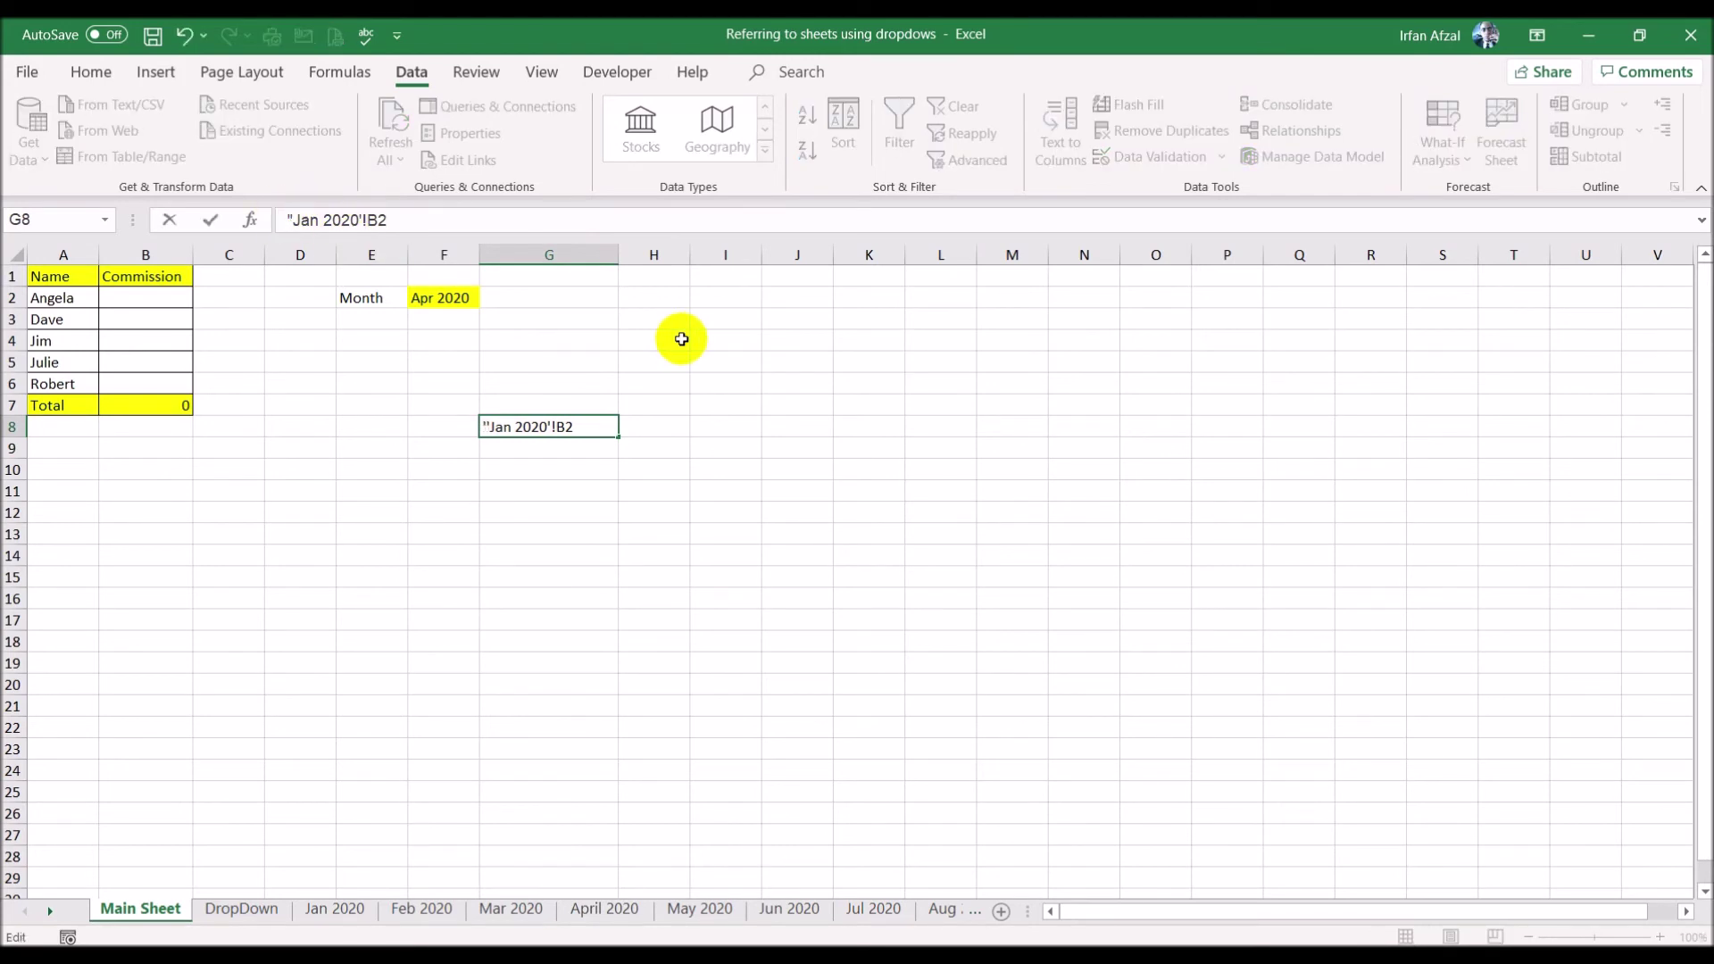
{"action": "type", "text": "\""}
{"action": "key", "text": "Return"}
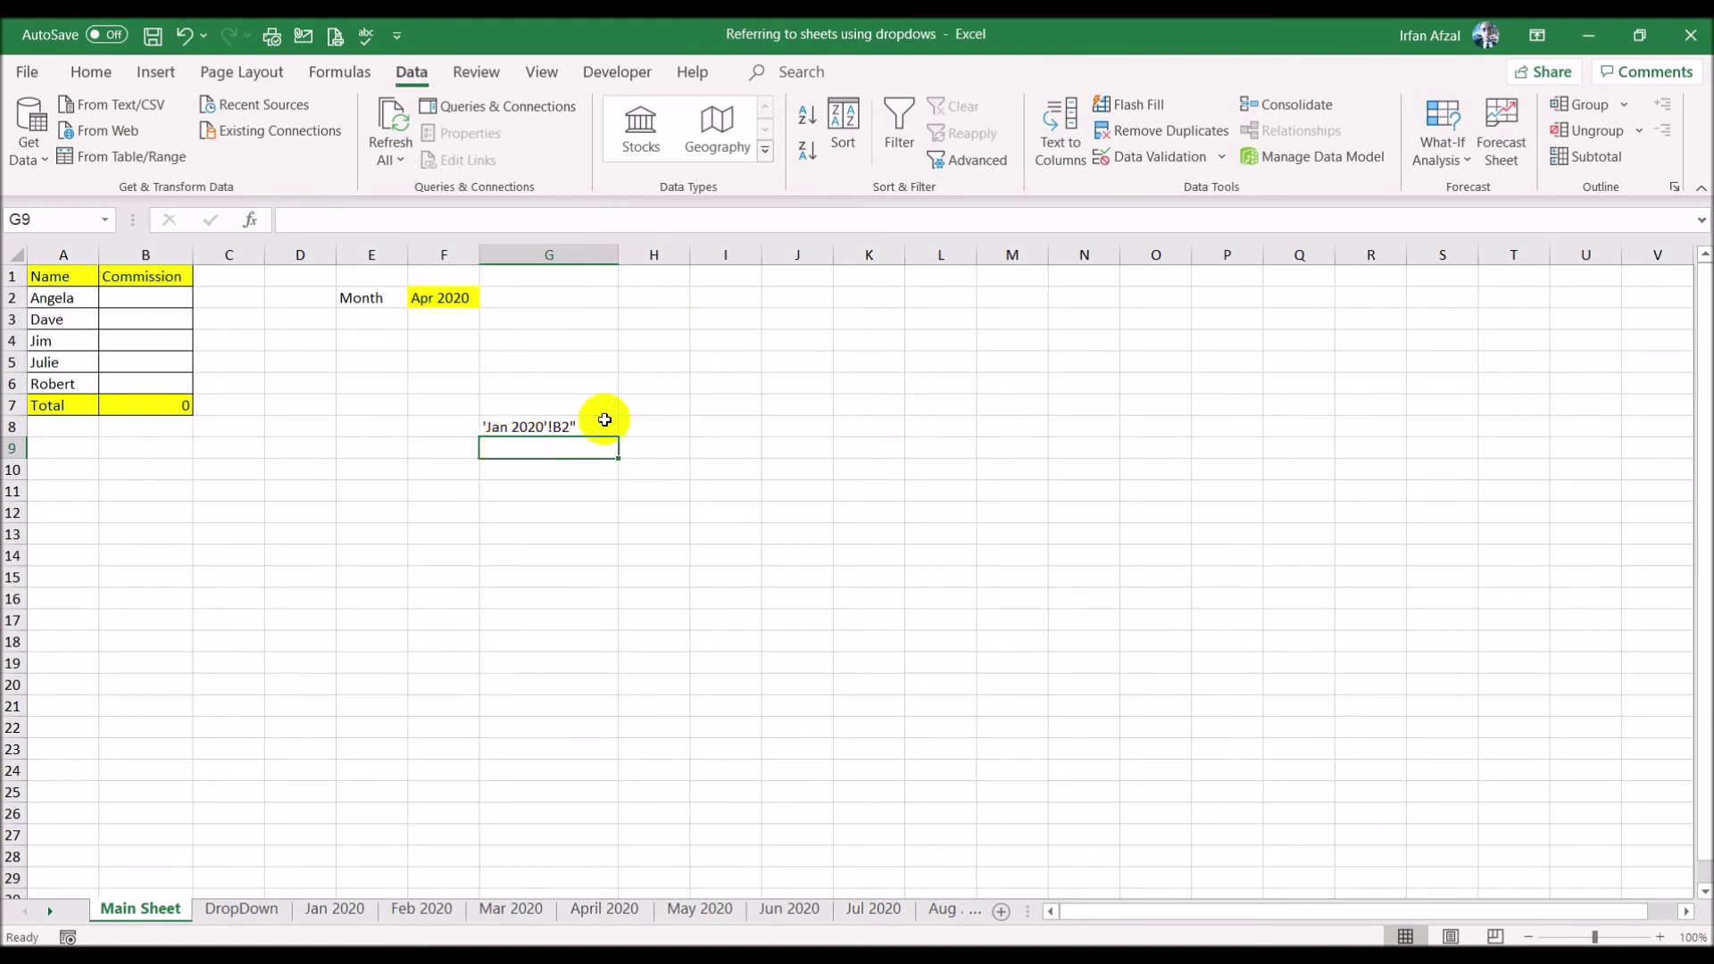
{"action": "left_click", "coordinate": [572, 426]}
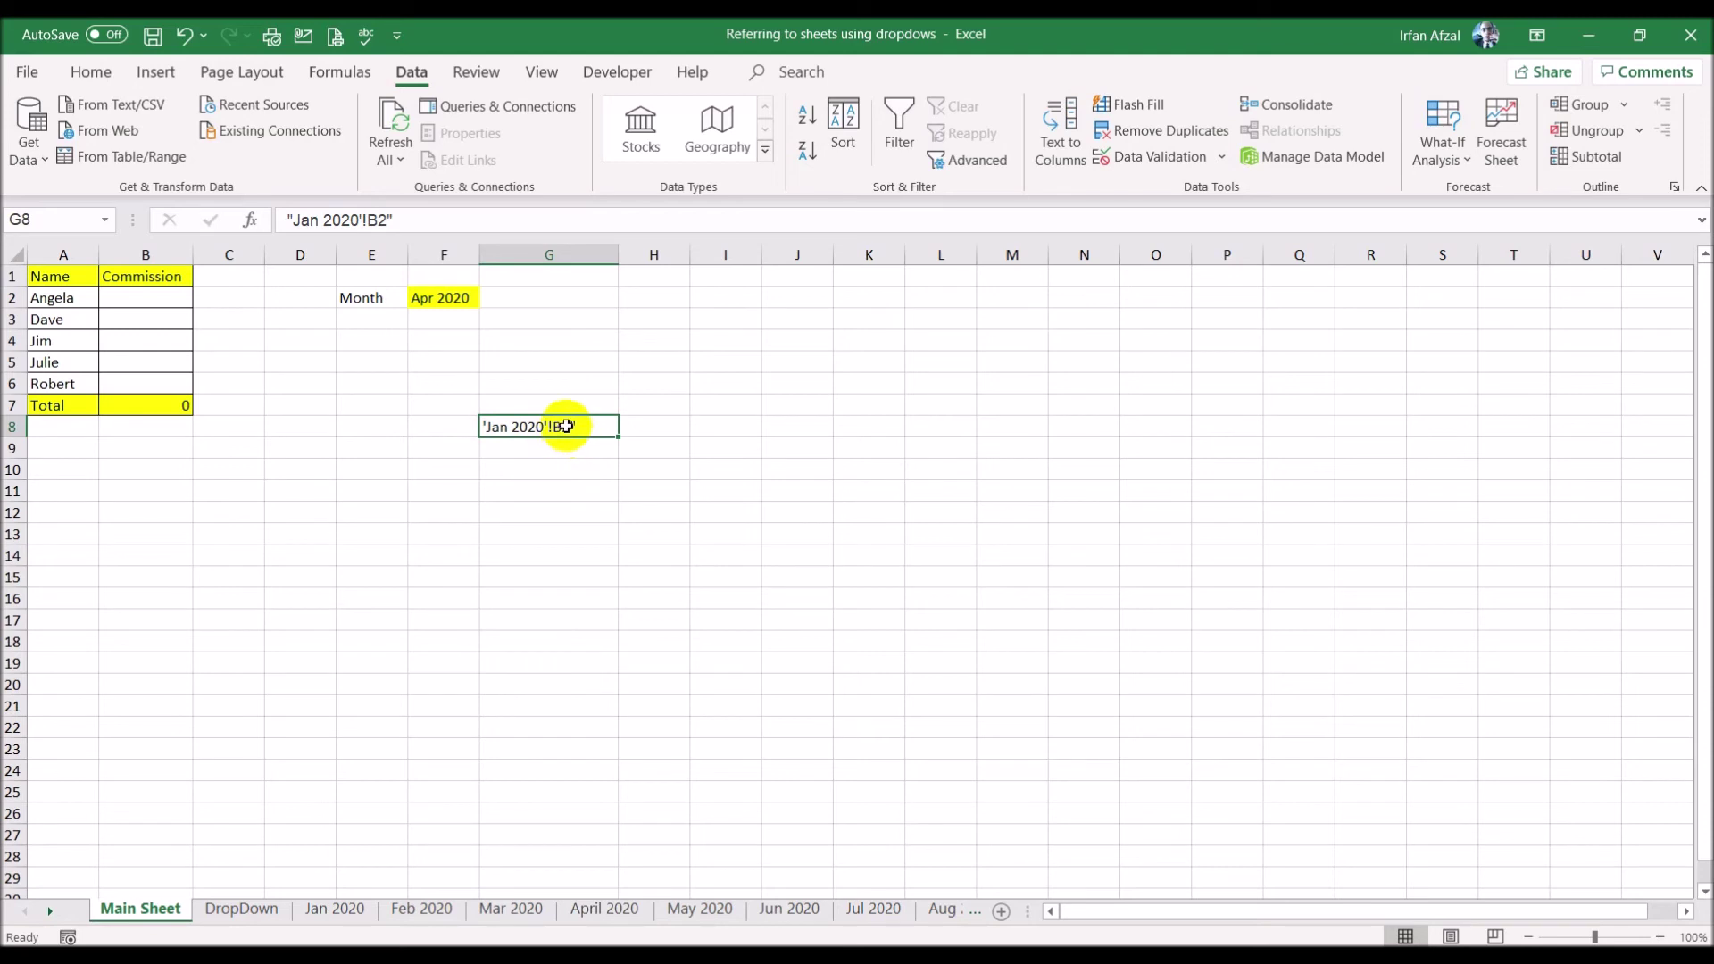
- Start a formula in Main Sheet cell B2 with =INDIRECT("'"&F2, joining an apostrophe to the selected month
{"action": "left_click", "coordinate": [134, 297]}
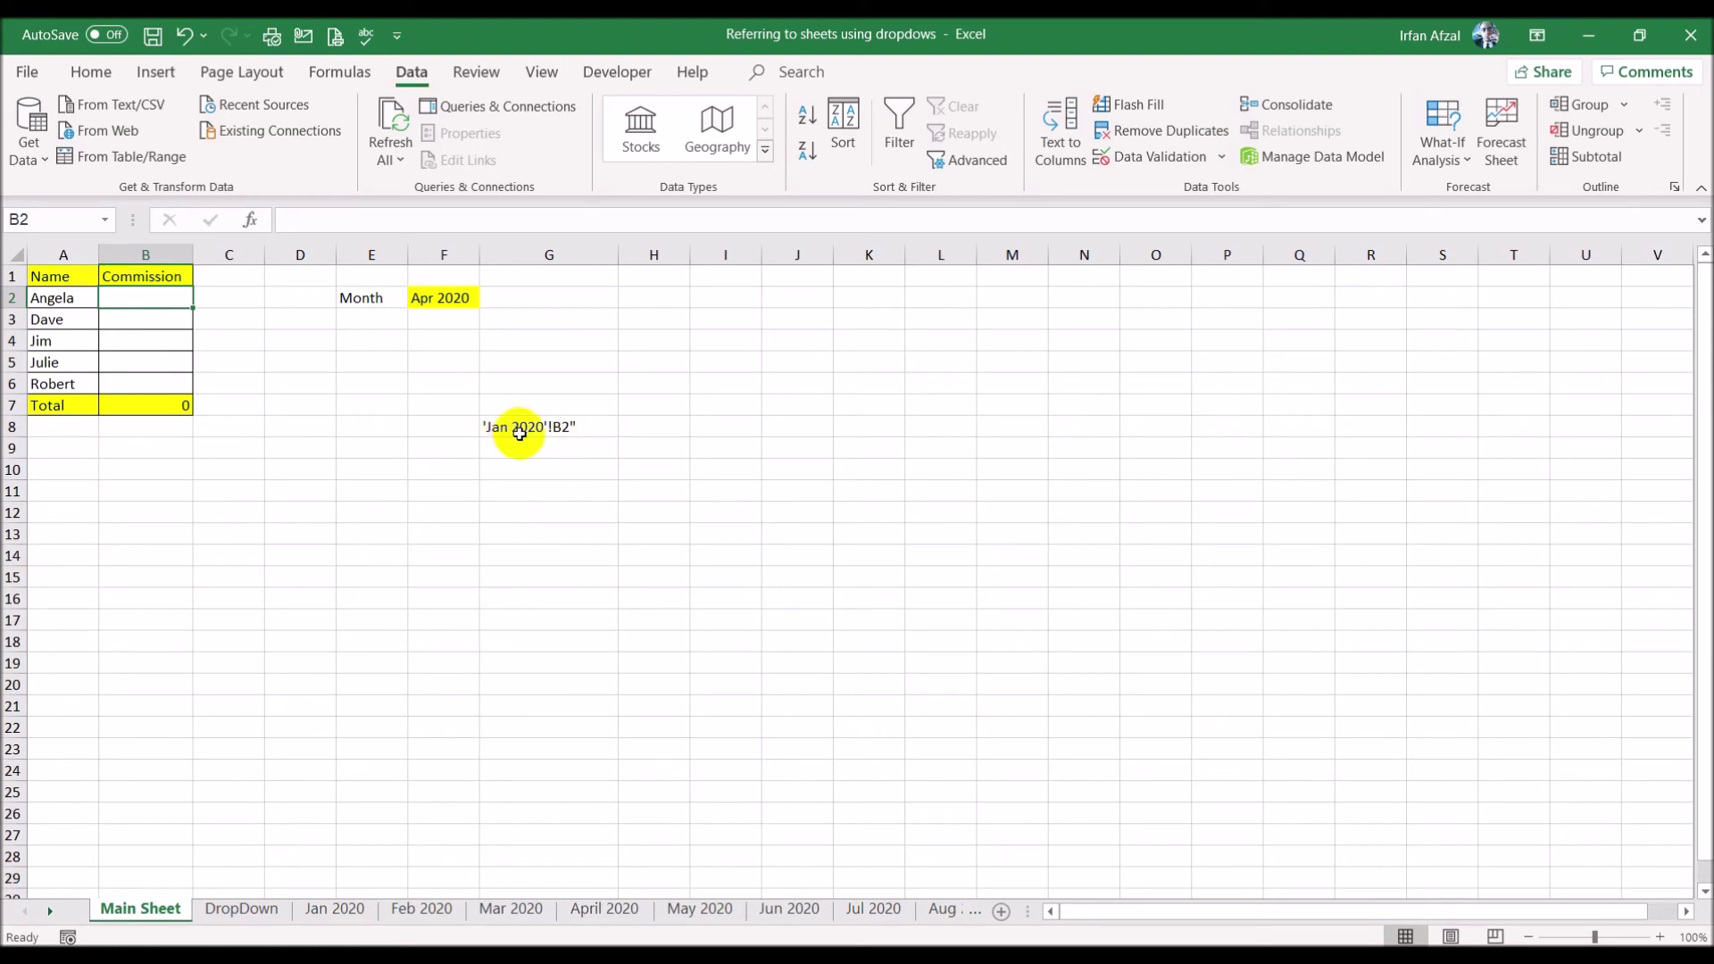
{"action": "left_click", "coordinate": [440, 297]}
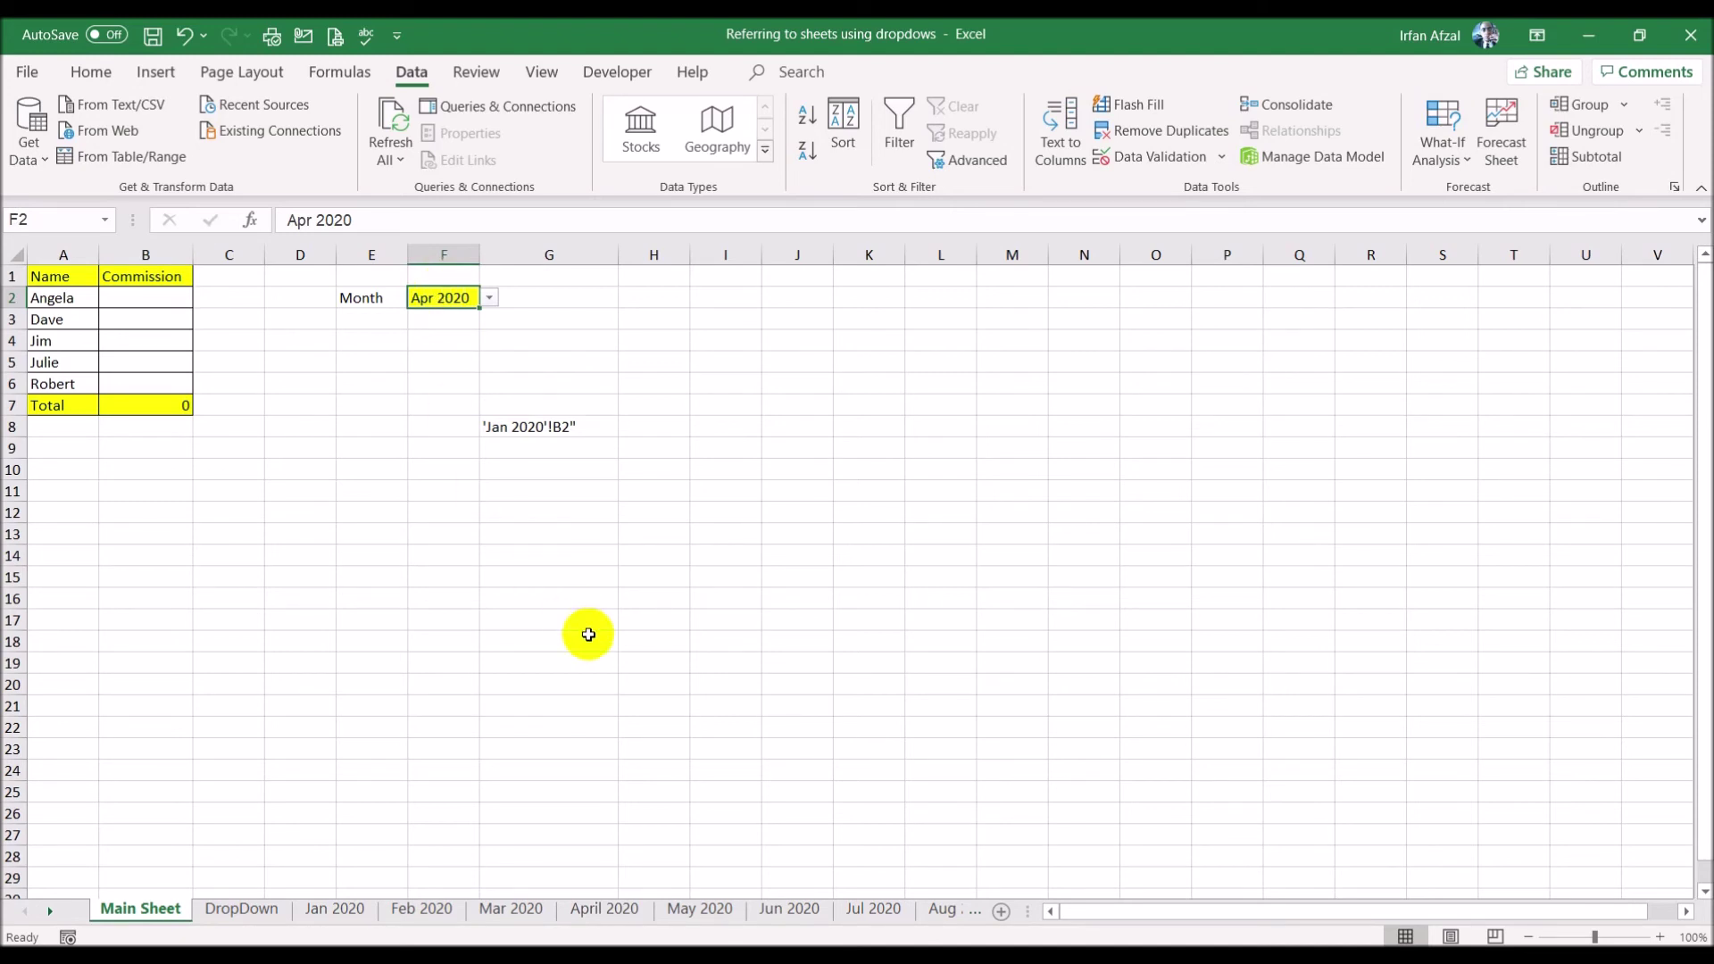
{"action": "left_click", "coordinate": [126, 303]}
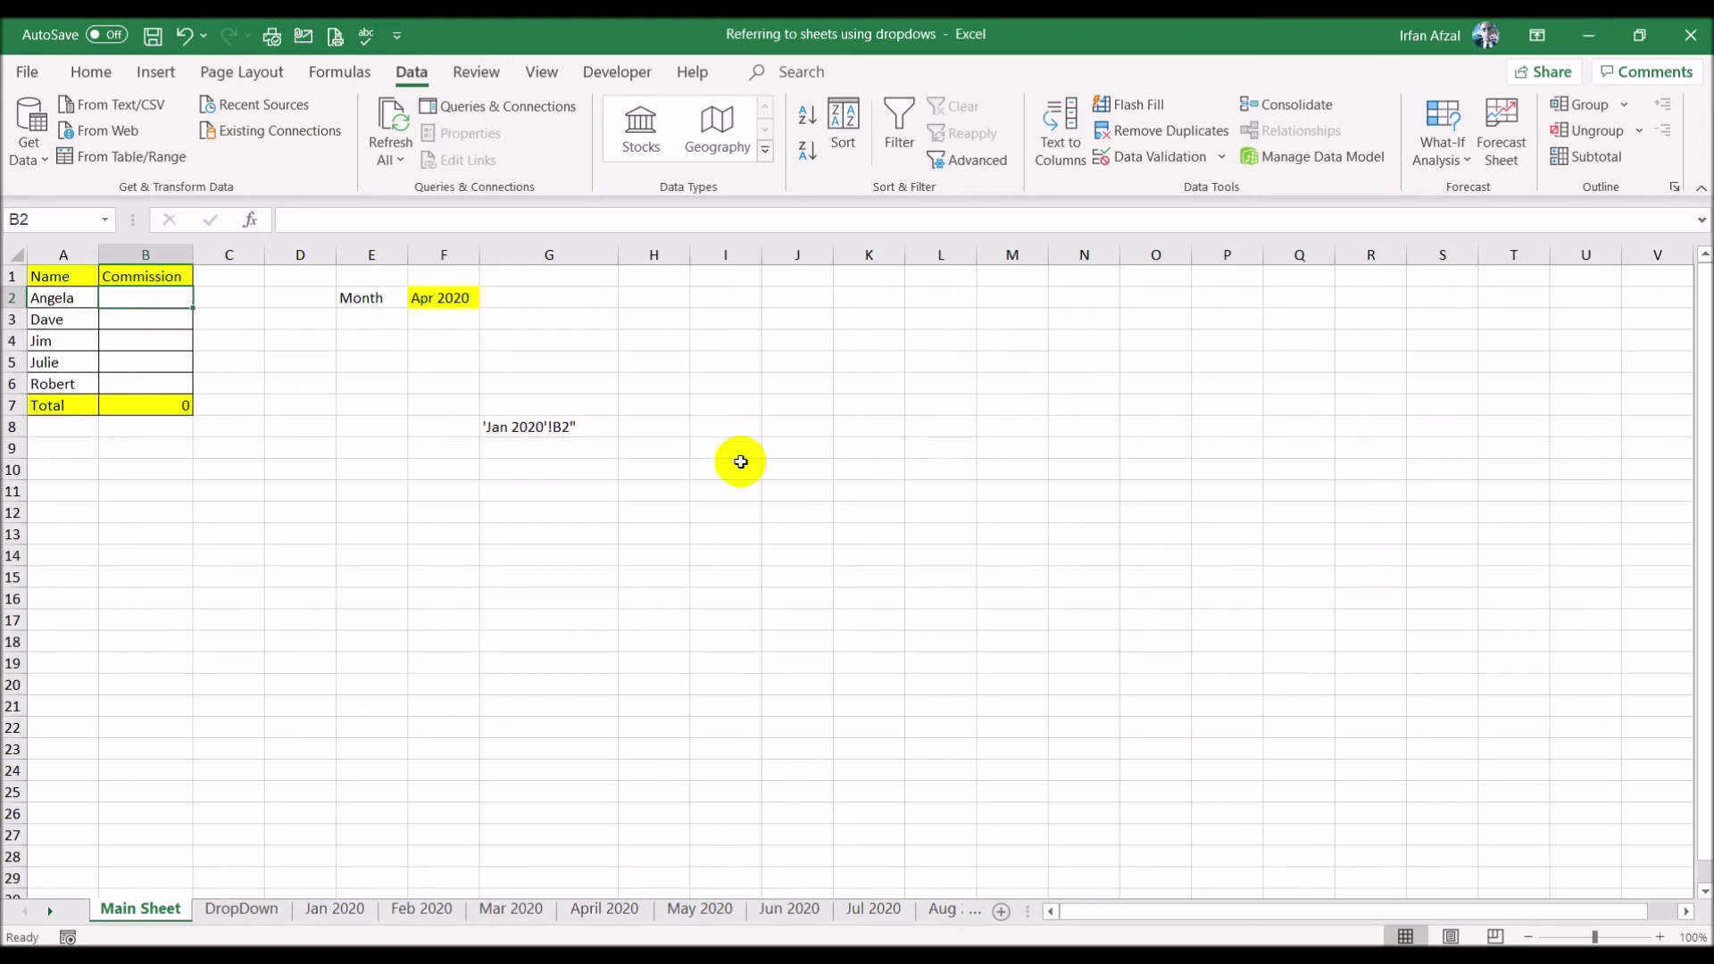
{"action": "type", "text": "=indo"}
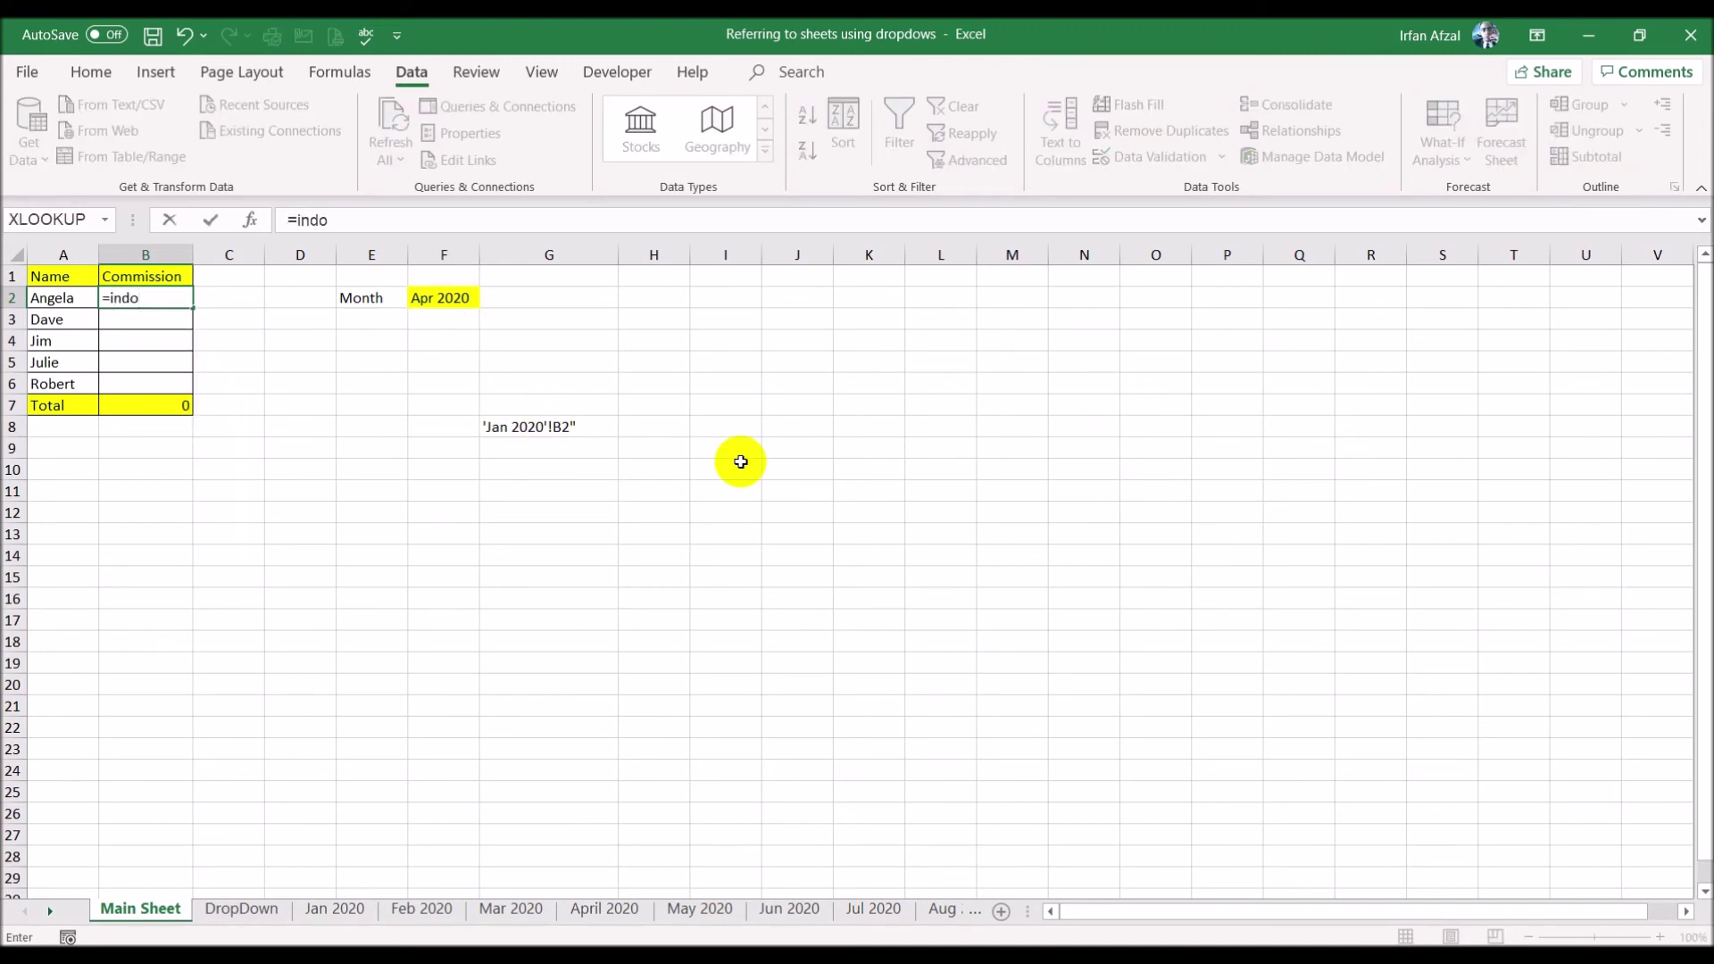
{"action": "key", "text": "BackSpace"}
{"action": "type", "text": "i"}
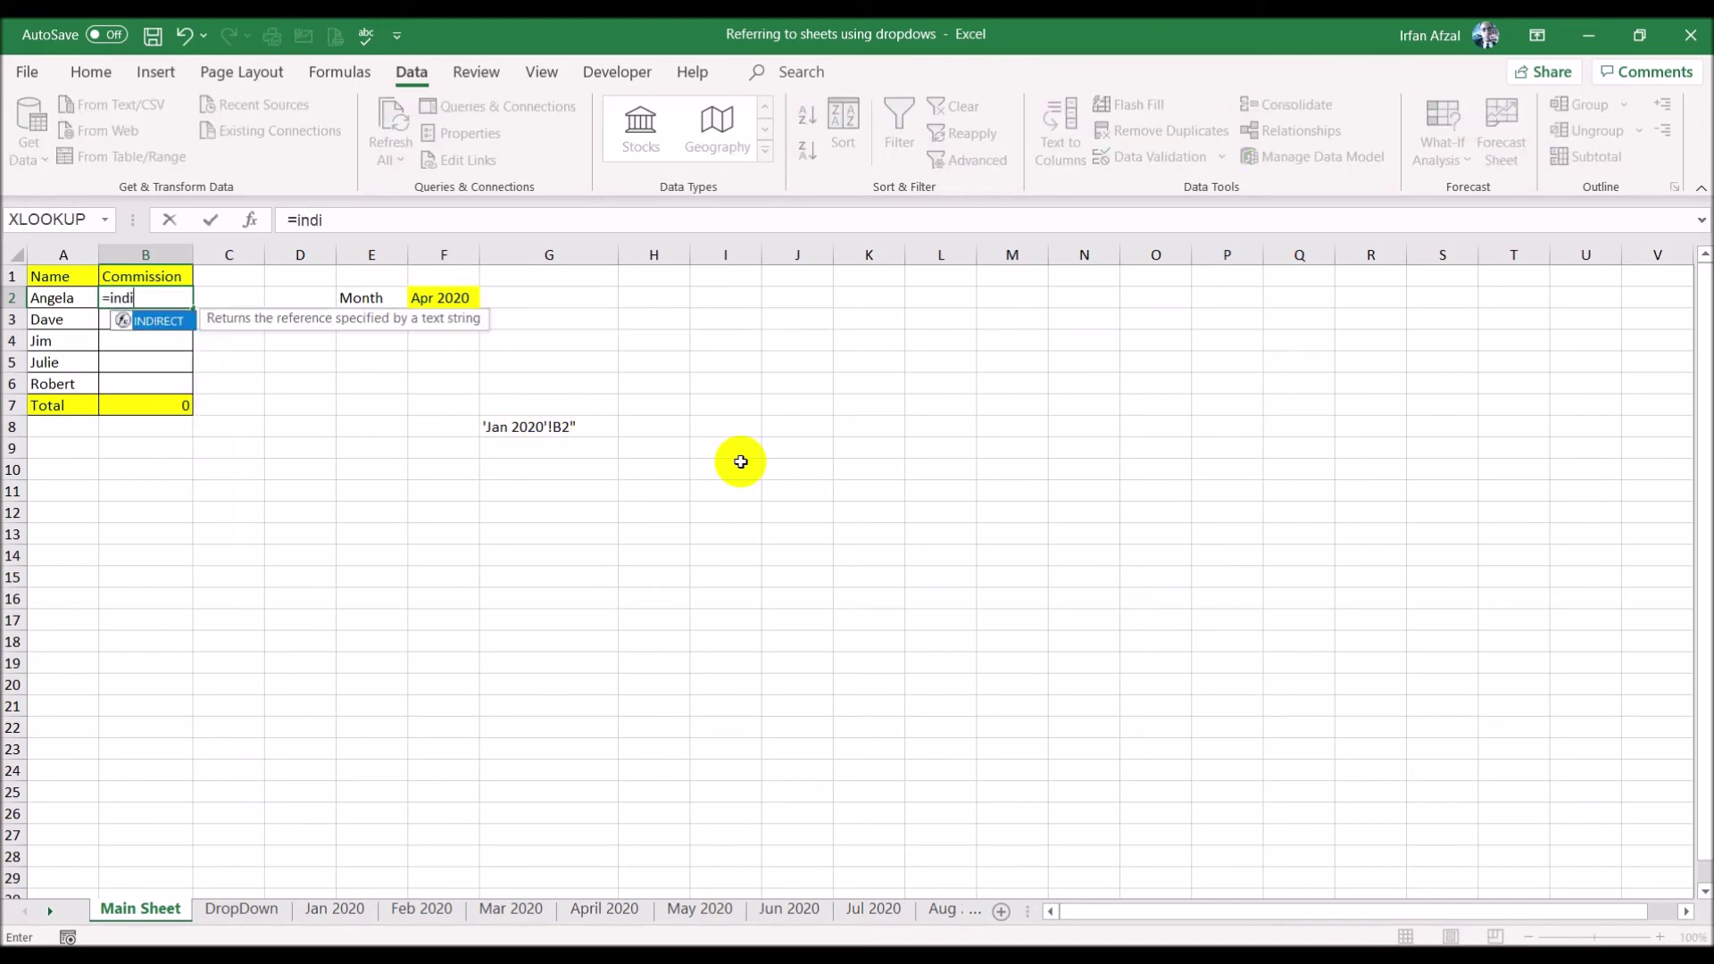
{"action": "double_click", "coordinate": [146, 321]}
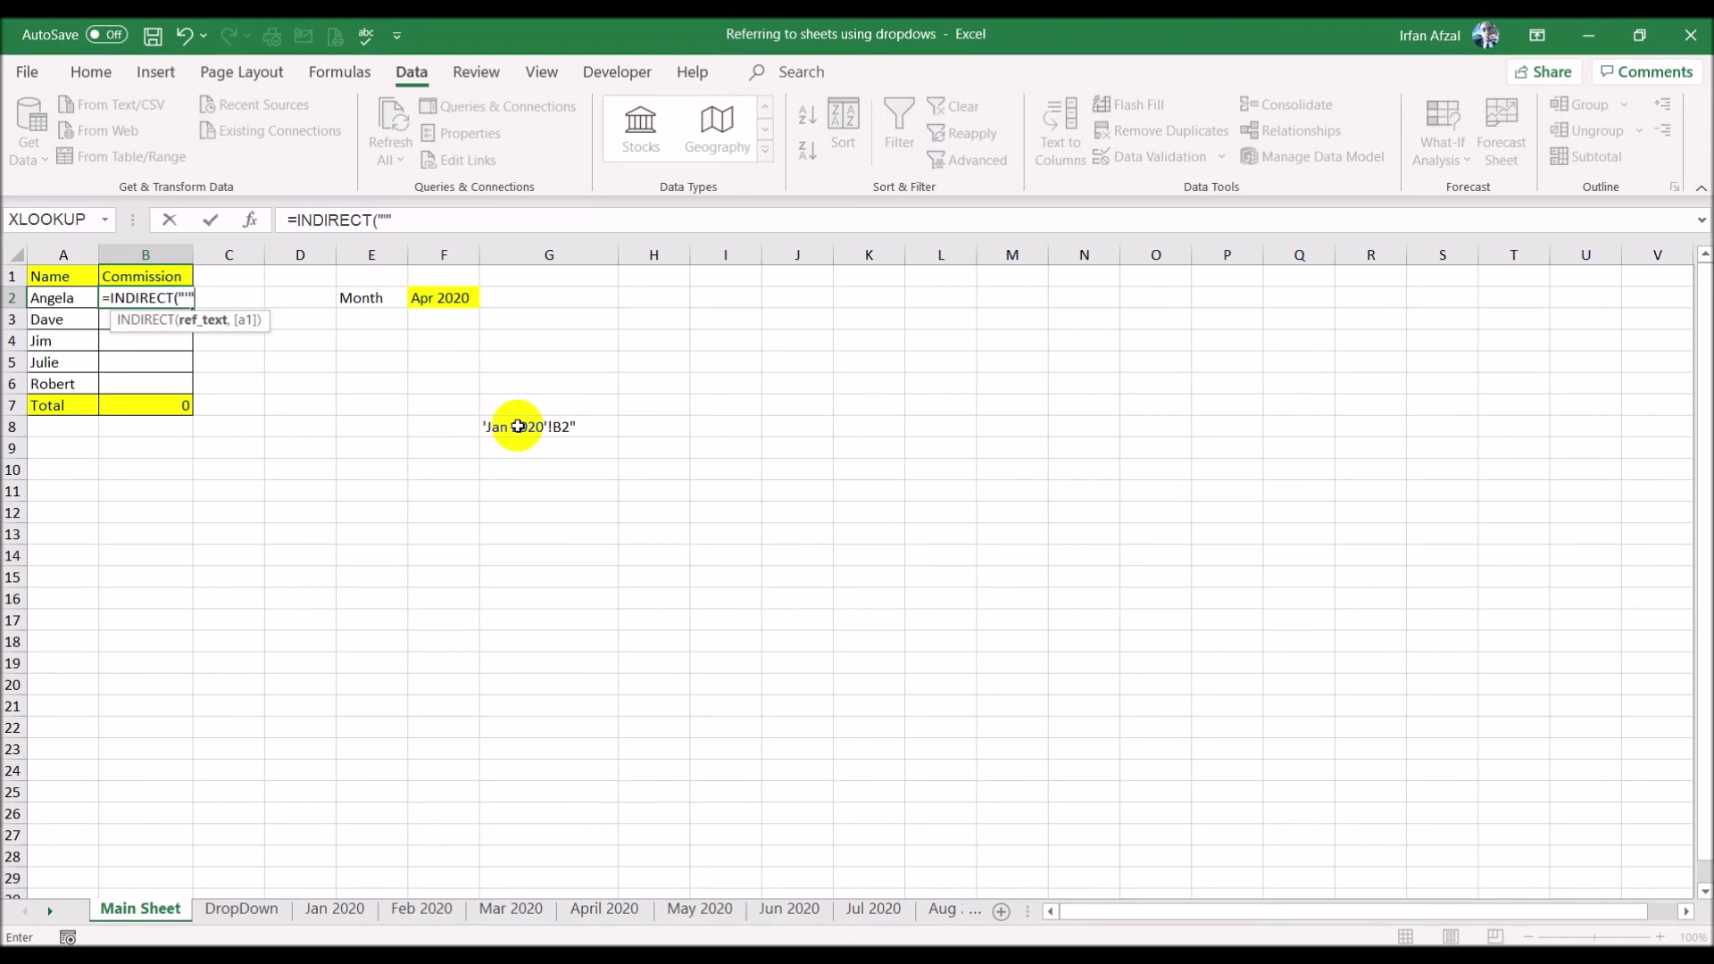
{"action": "type", "text": "&"}
{"action": "left_click", "coordinate": [437, 298]}
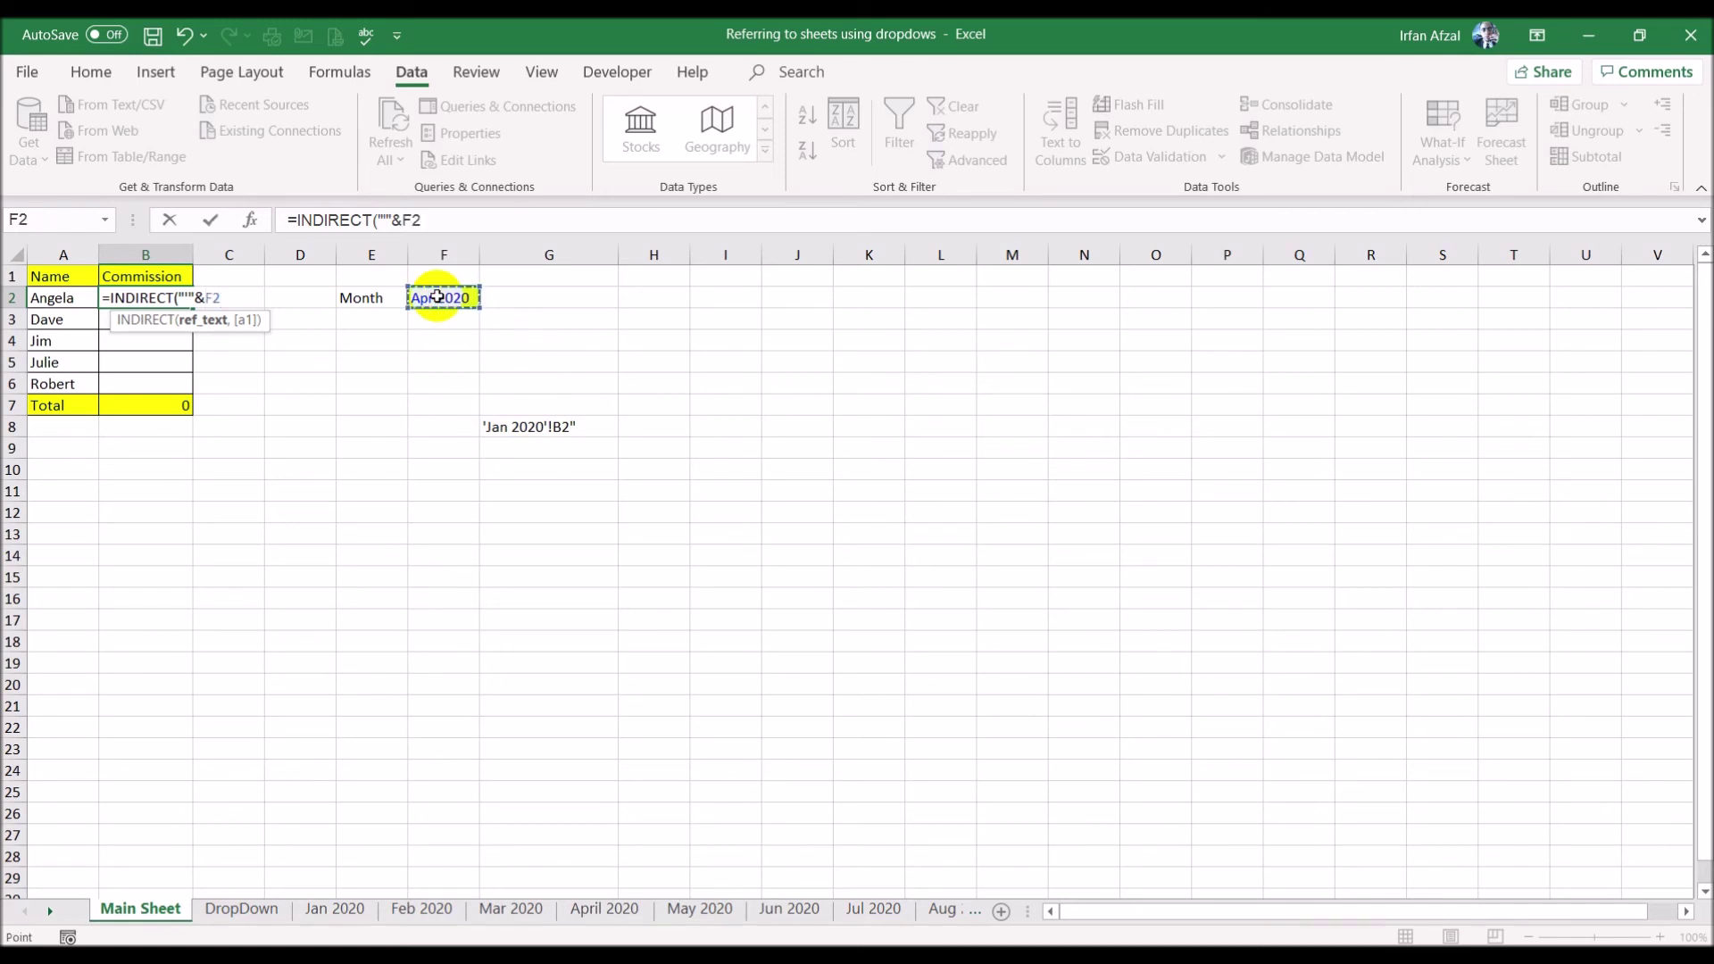
- Remove INDIRECT( from the B2 formula and enter it as ="'"&F2
{"action": "left_click", "coordinate": [376, 222]}
{"action": "left_click_drag", "start_coordinate": [375, 222], "coordinate": [301, 223]}
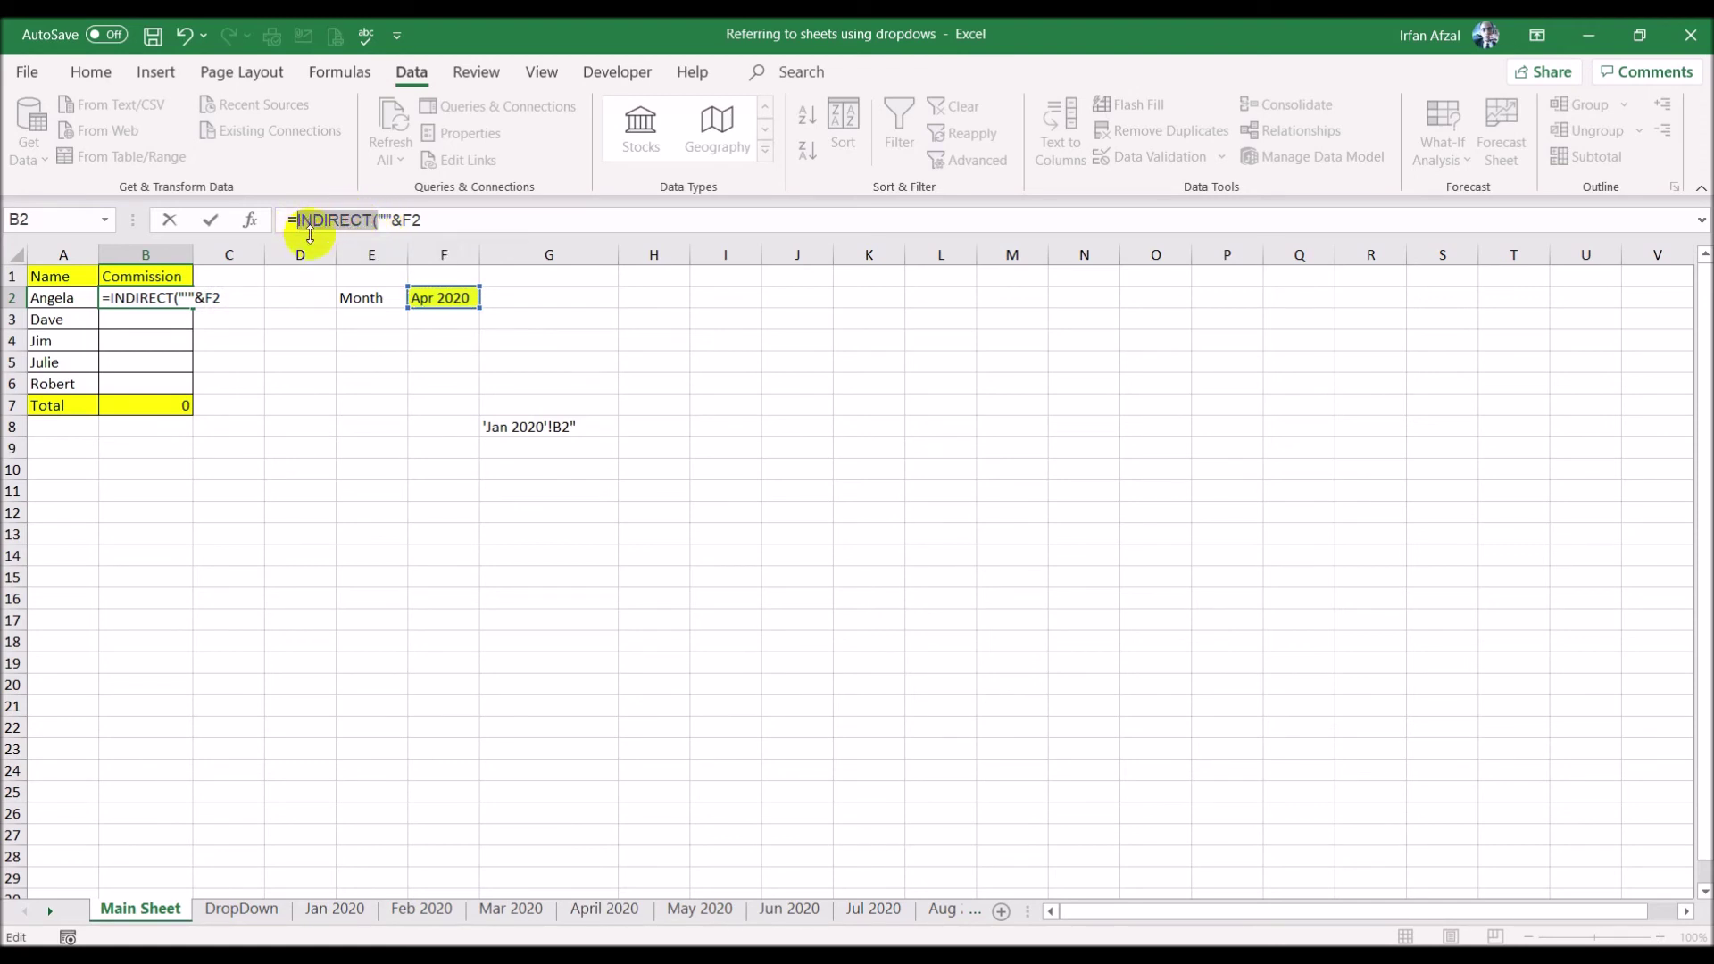
{"action": "key", "text": "BackSpace"}
{"action": "key", "text": "Return"}
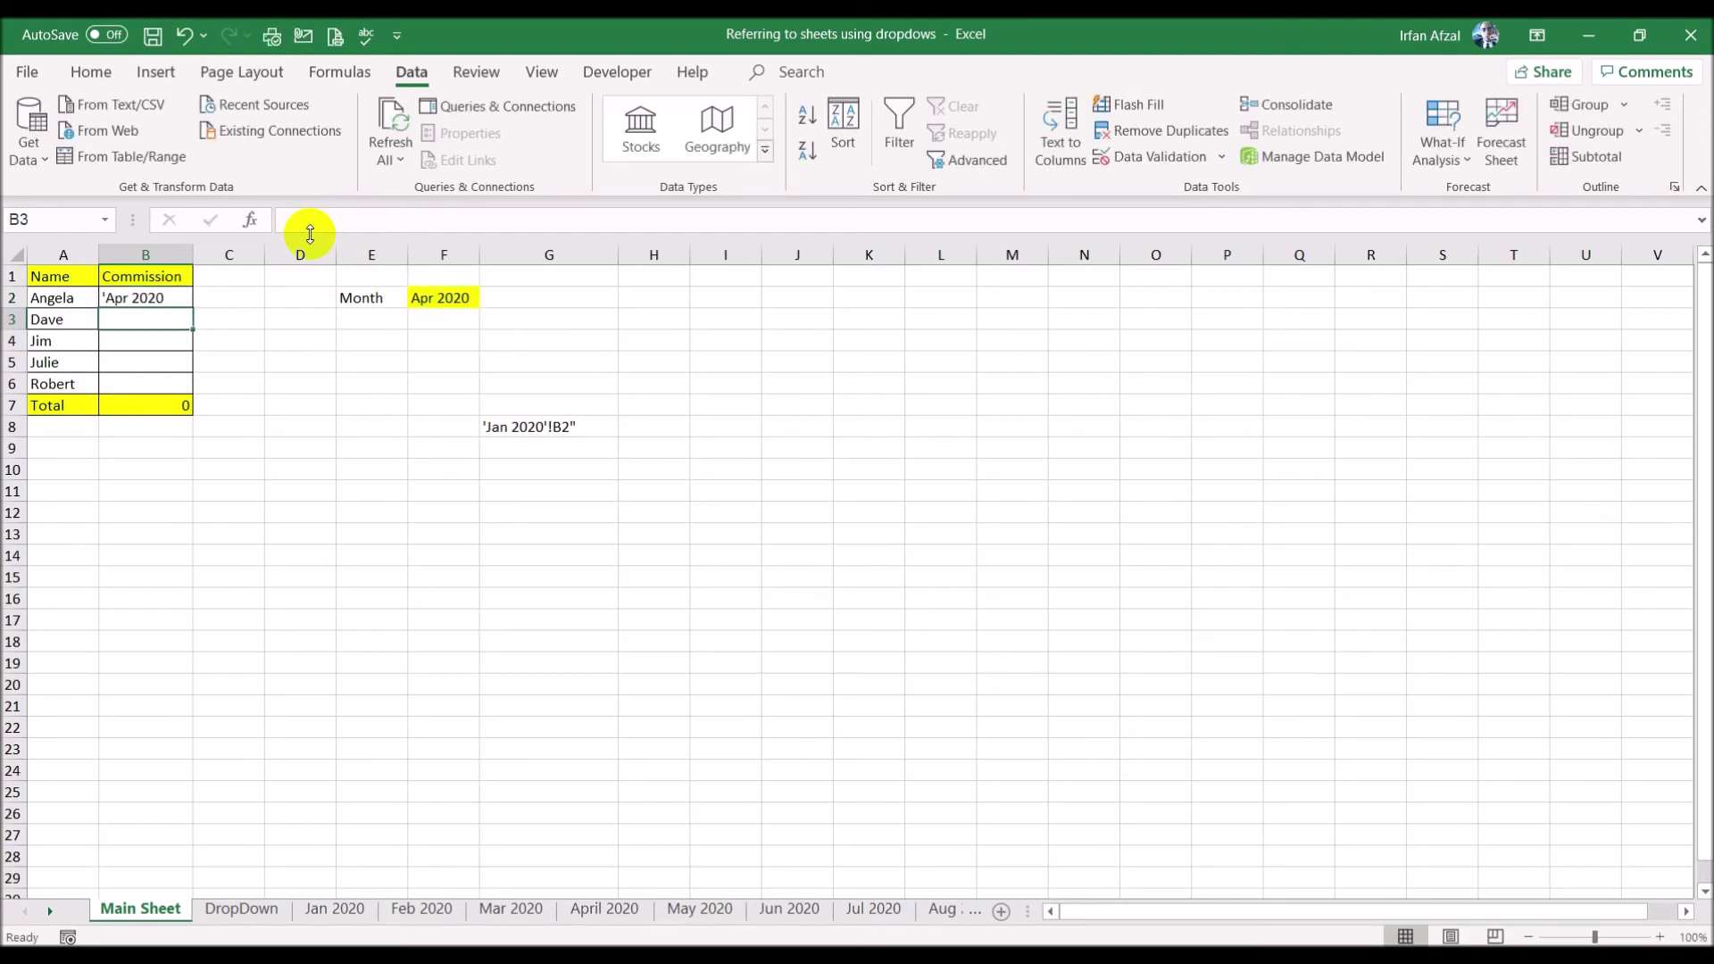
- Make the month reference in the B2 formula absolute, so it reads ="'"&$F$2
{"action": "left_click", "coordinate": [152, 300]}
{"action": "left_click", "coordinate": [326, 220]}
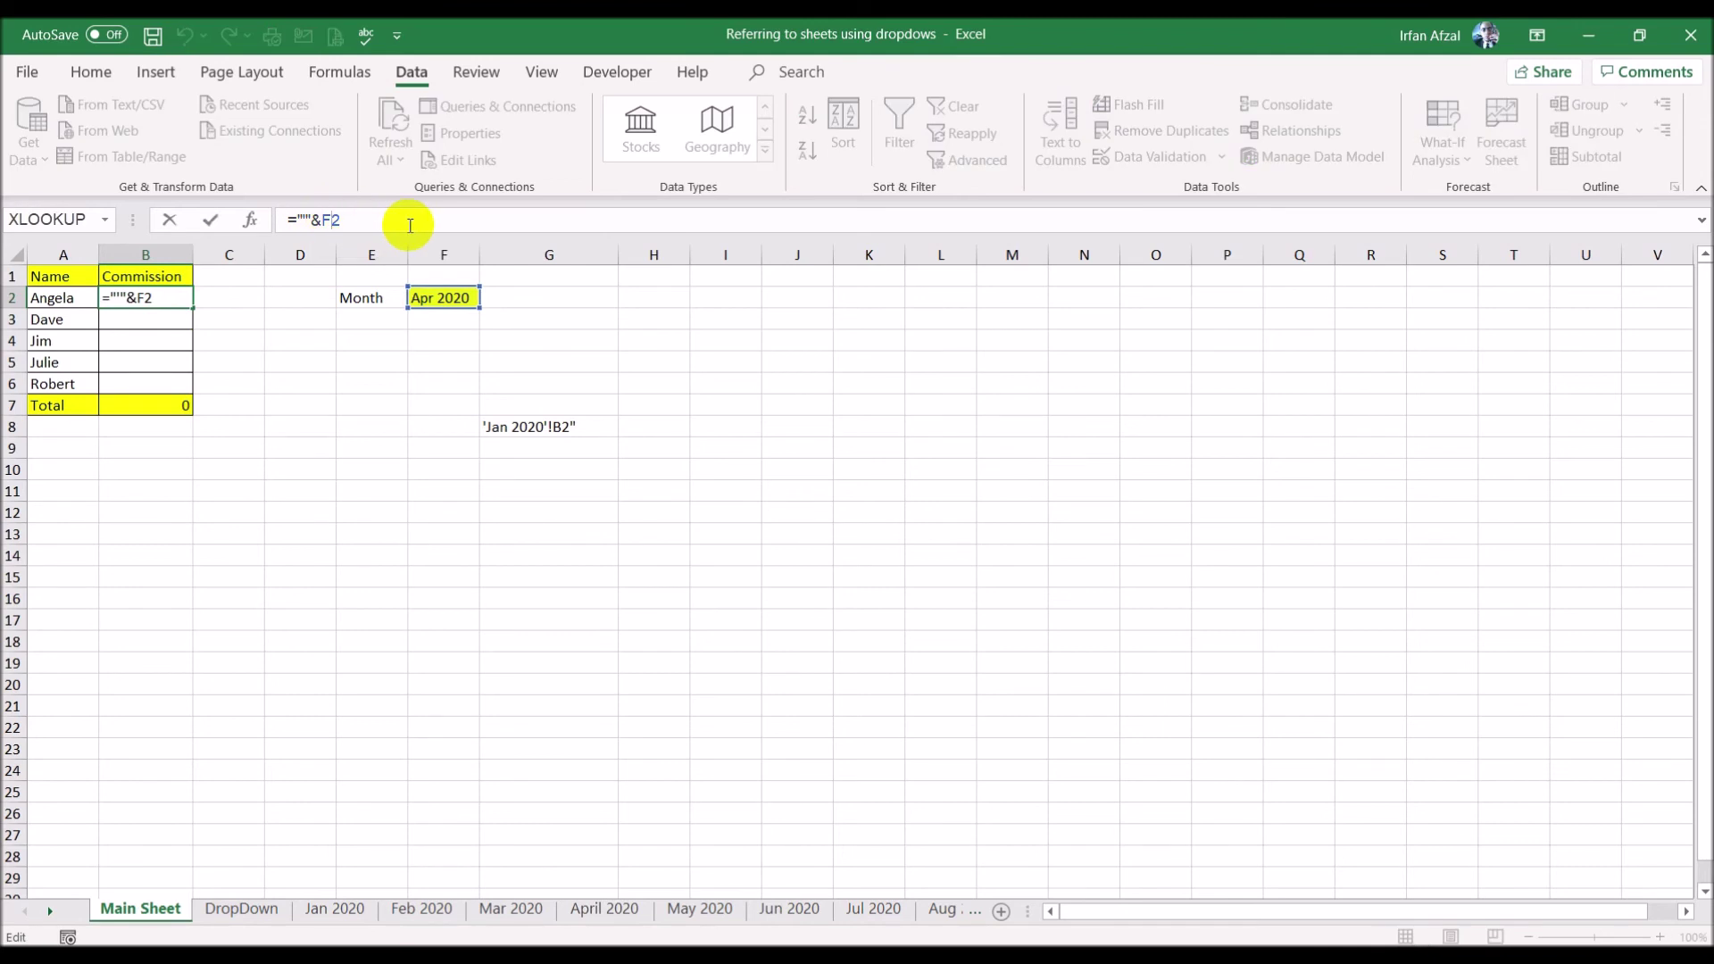
{"action": "key", "text": "F4"}
{"action": "key", "text": "Return"}
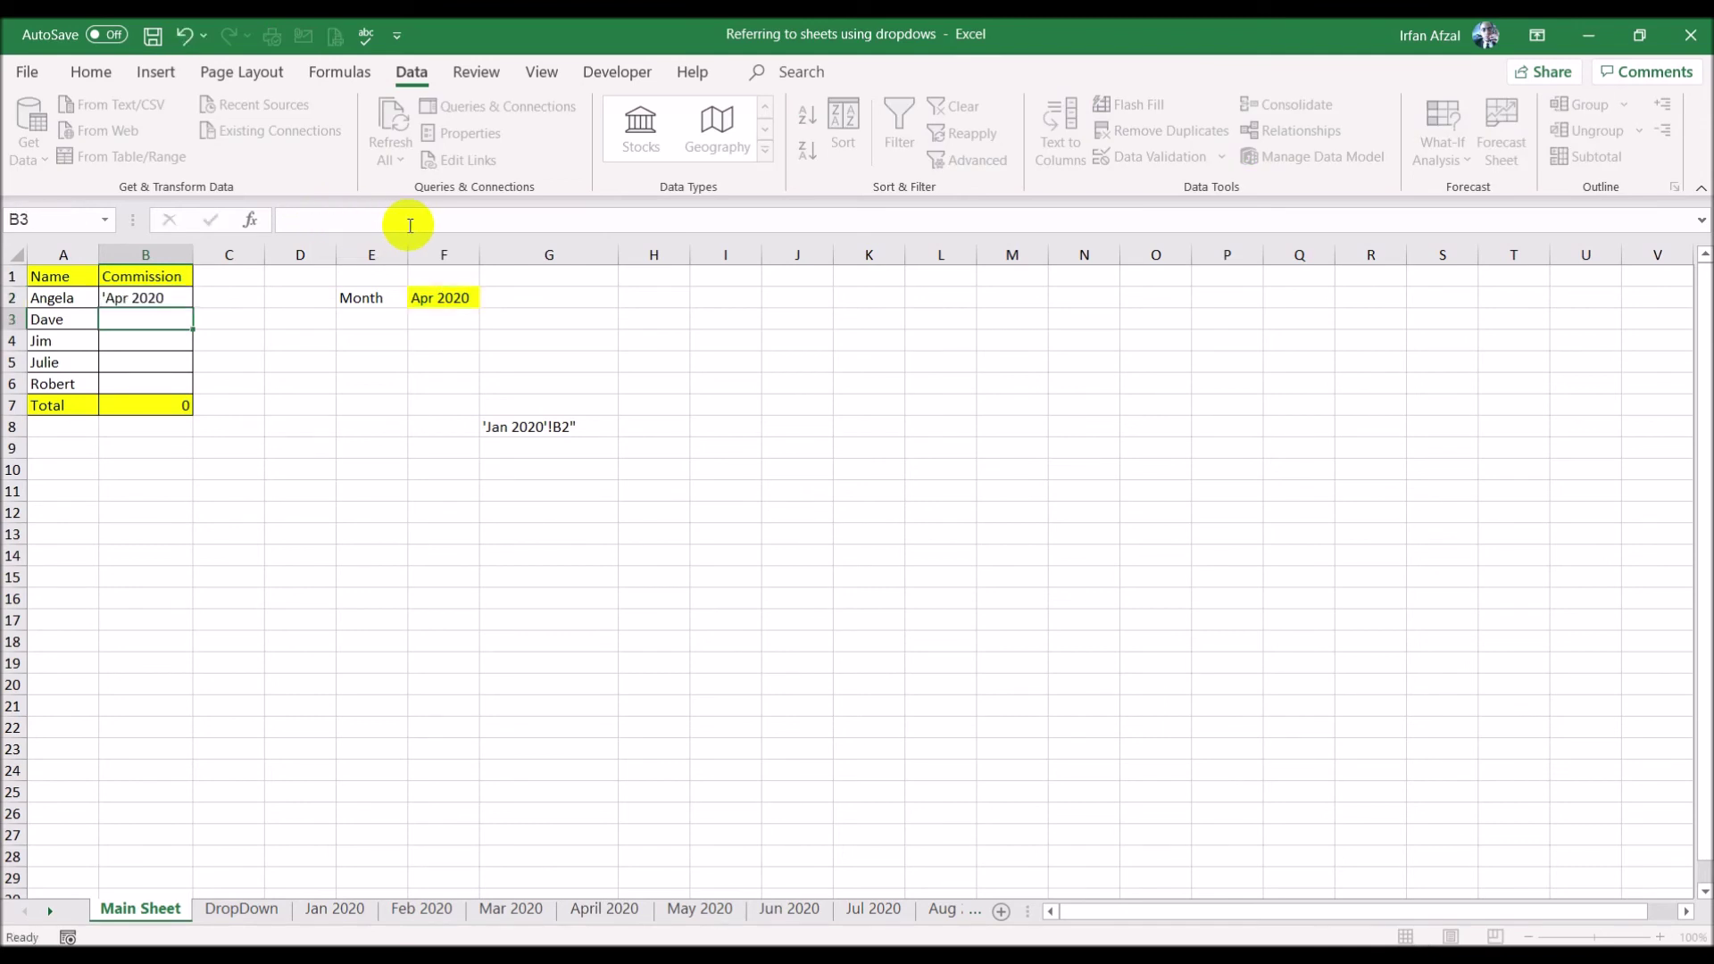
{"action": "key", "text": "Up"}
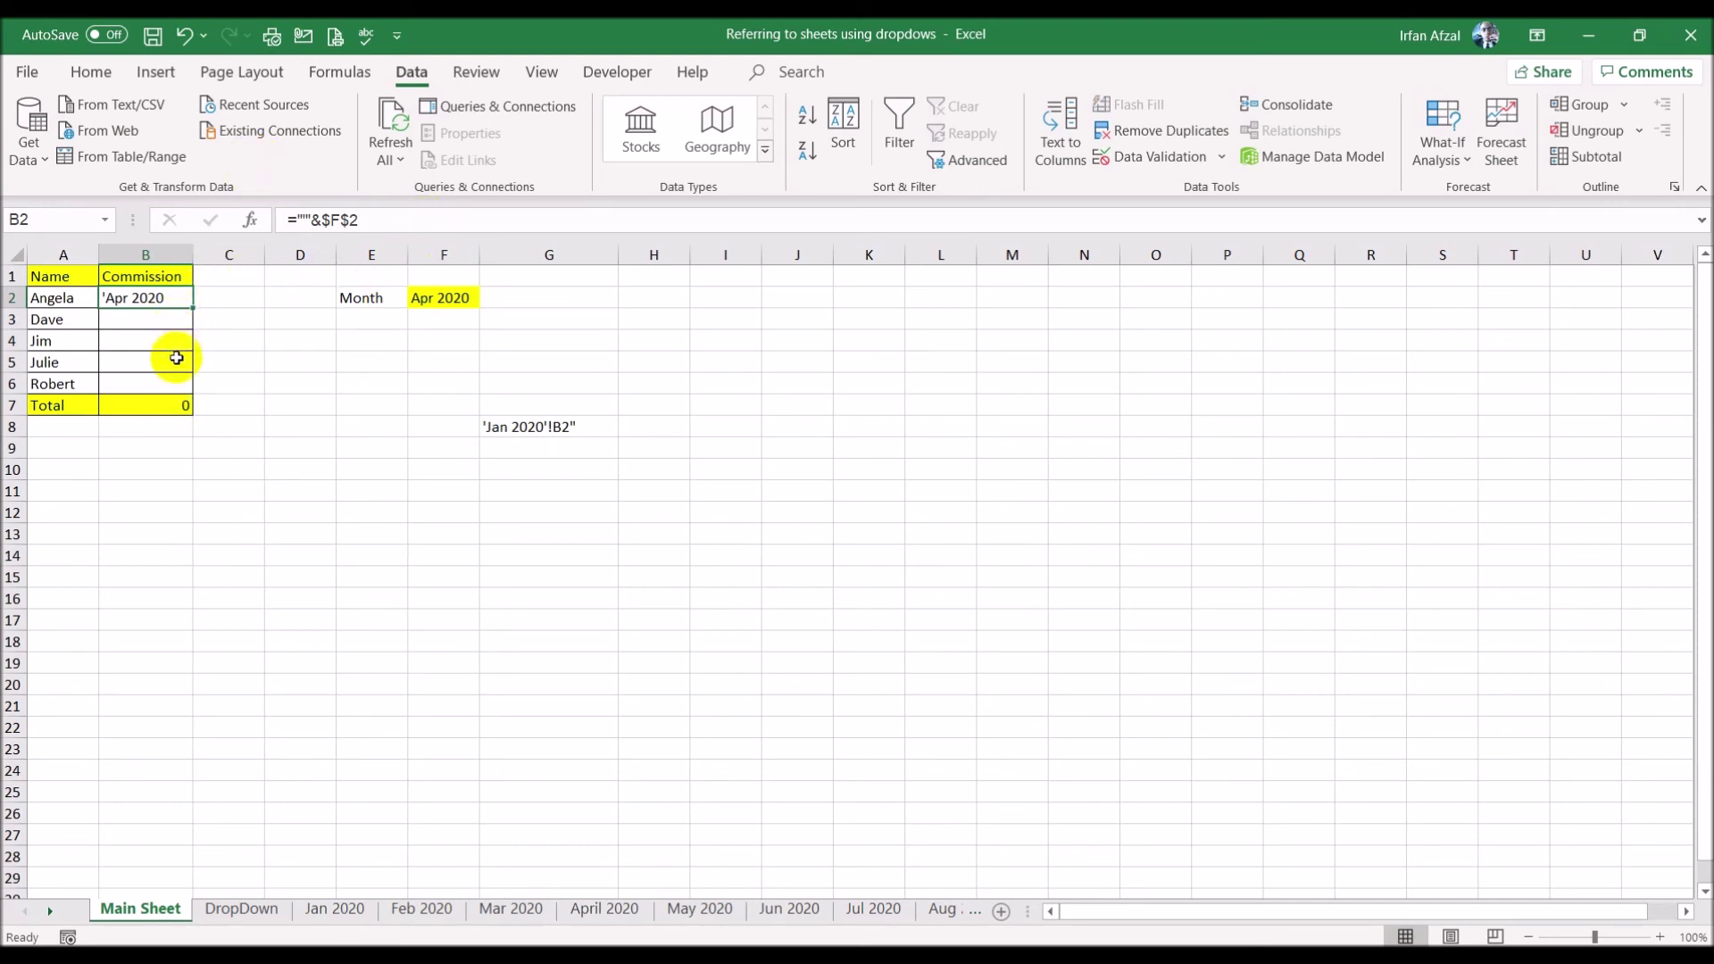
- Append &"'!" to the B2 formula to add the closing apostrophe and exclamation mark after the month
{"action": "left_click", "coordinate": [379, 221]}
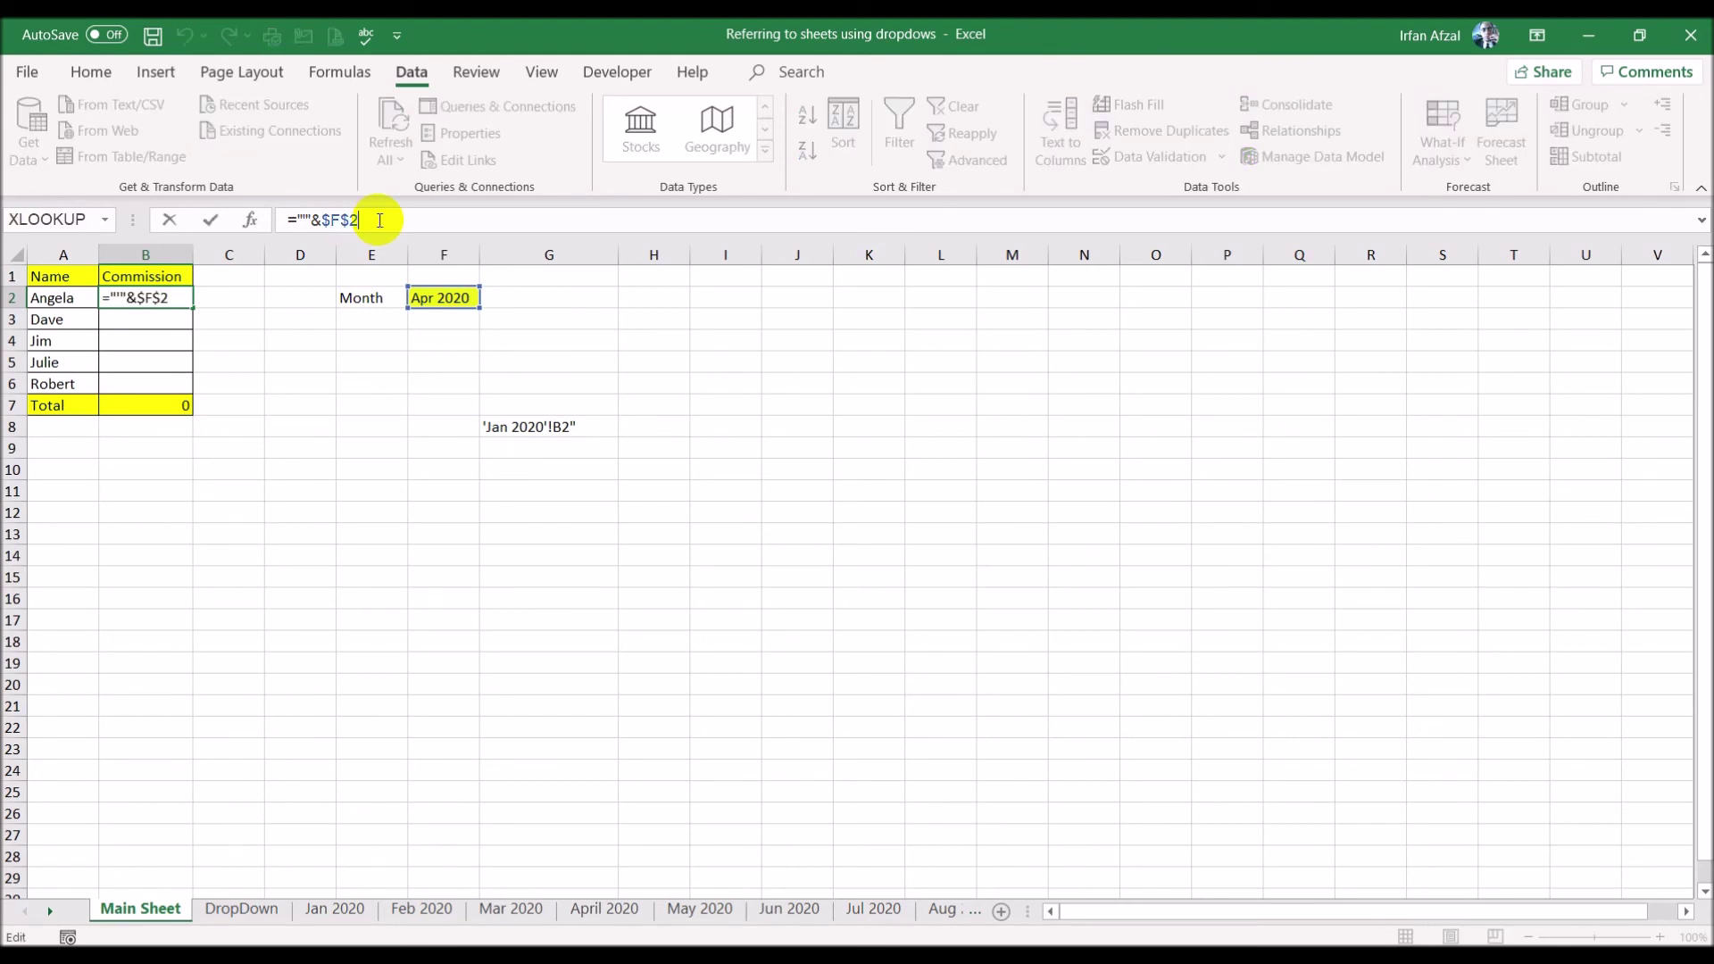
{"action": "type", "text": "&\"'"}
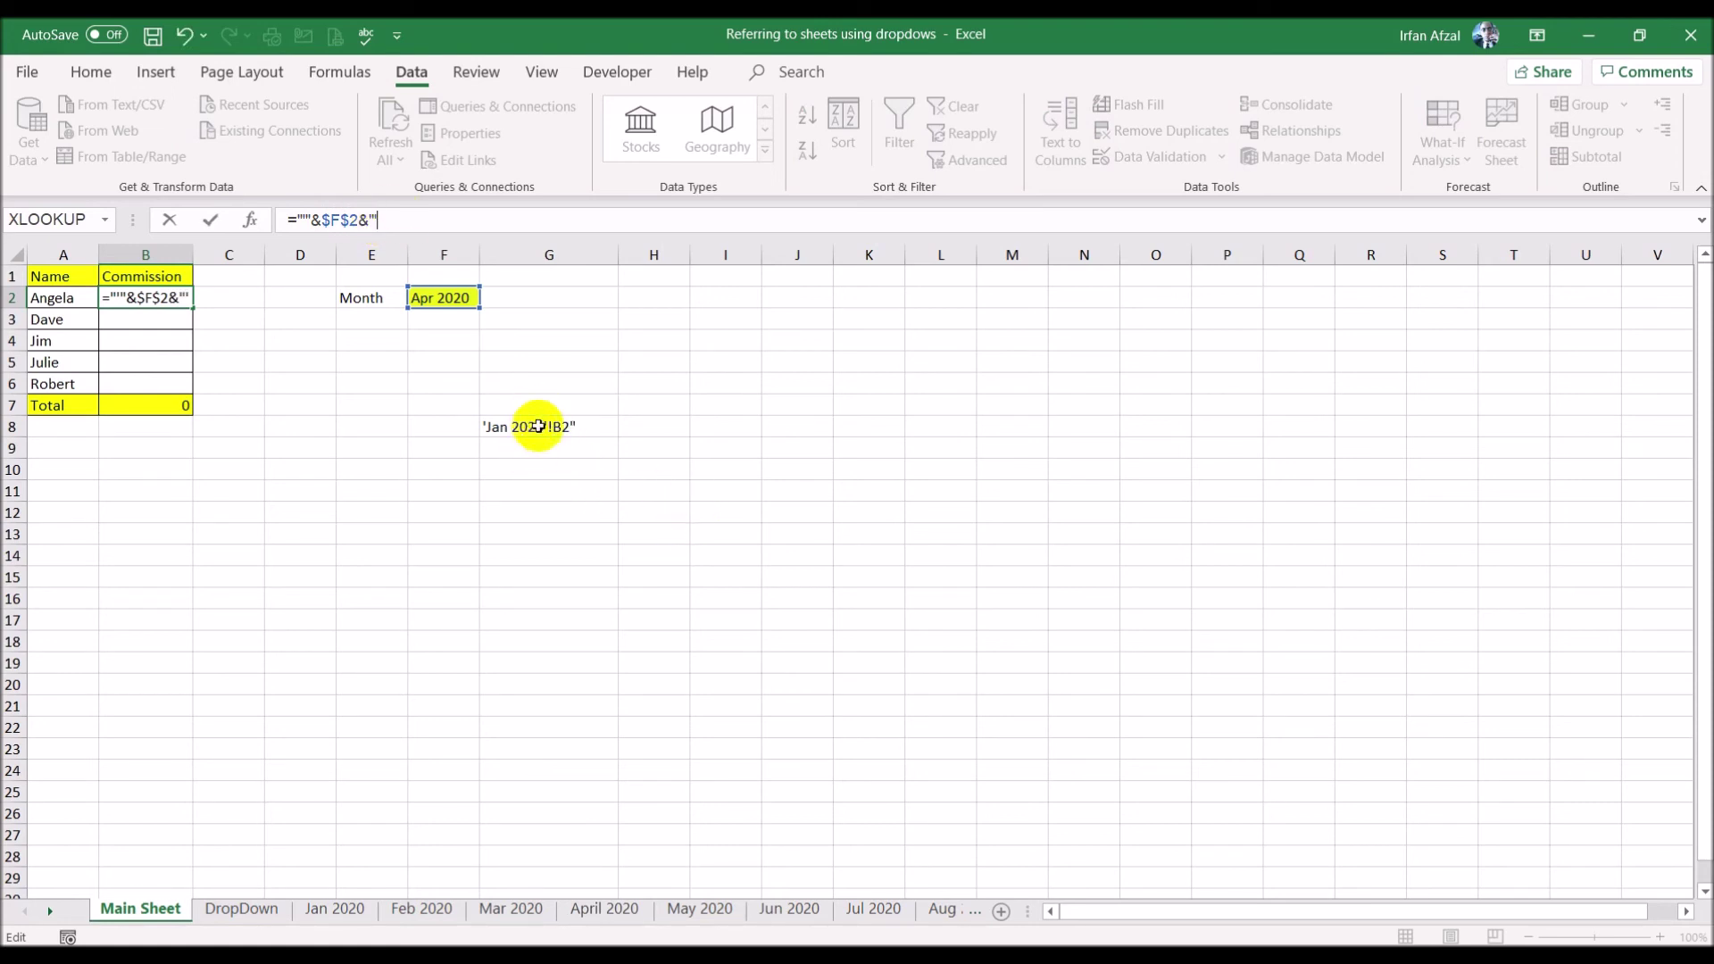
{"action": "type", "text": "!"}
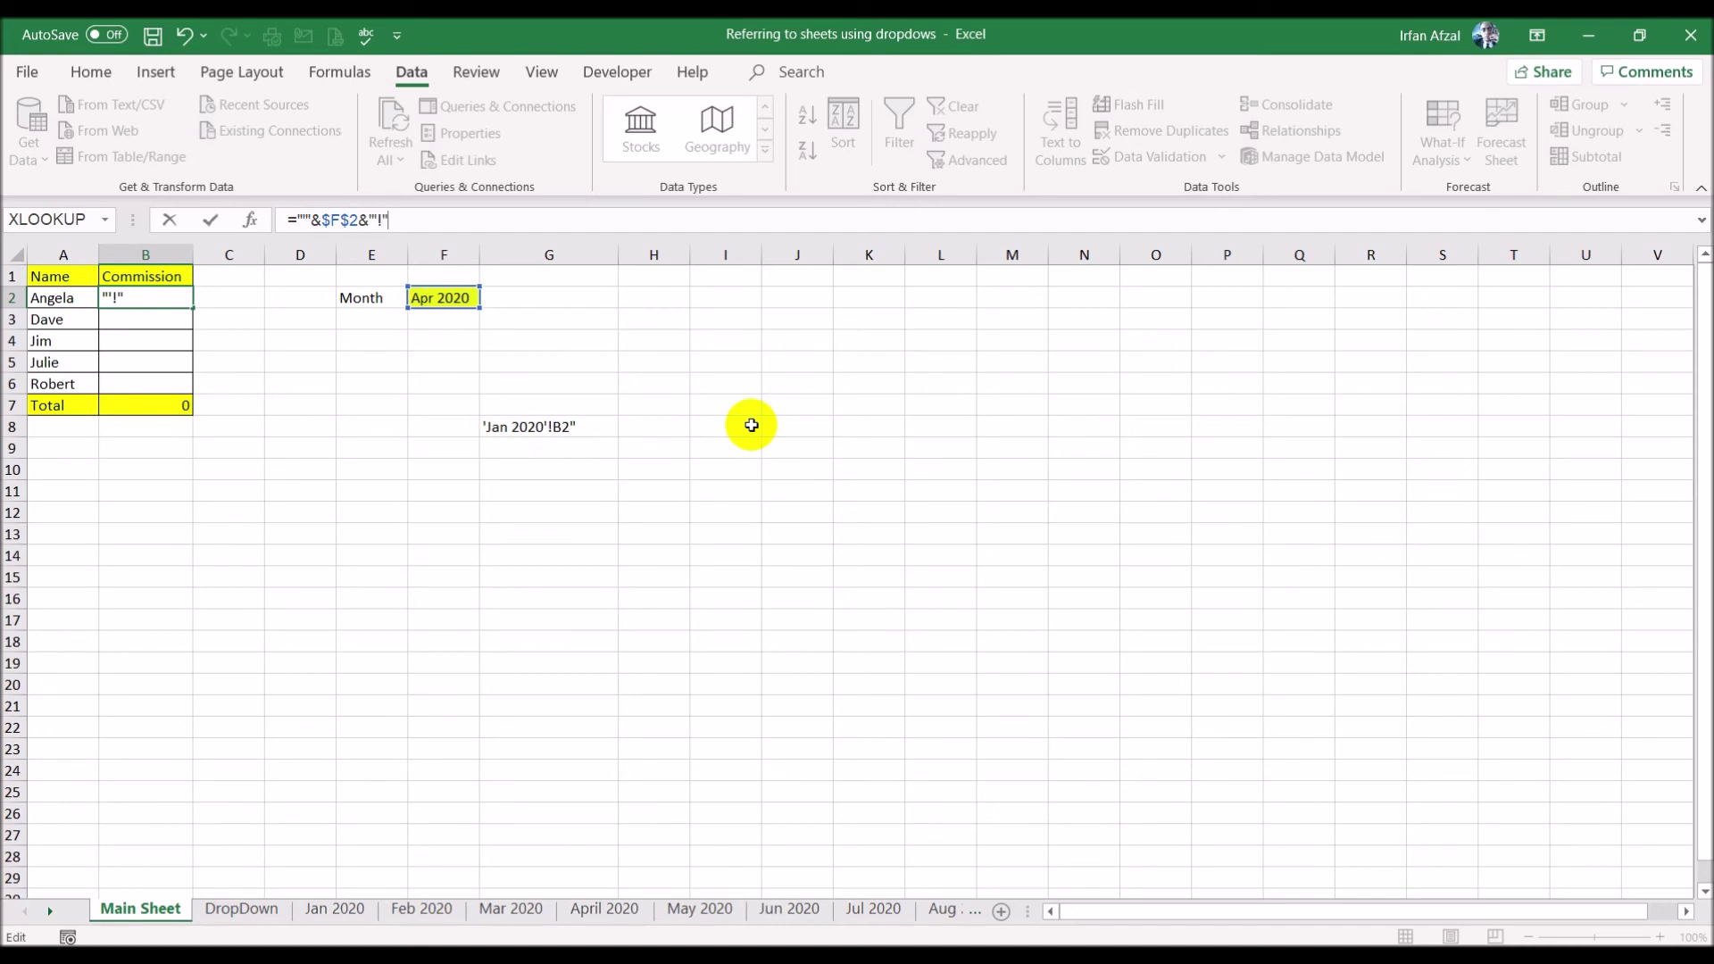
{"action": "key", "text": "Return"}
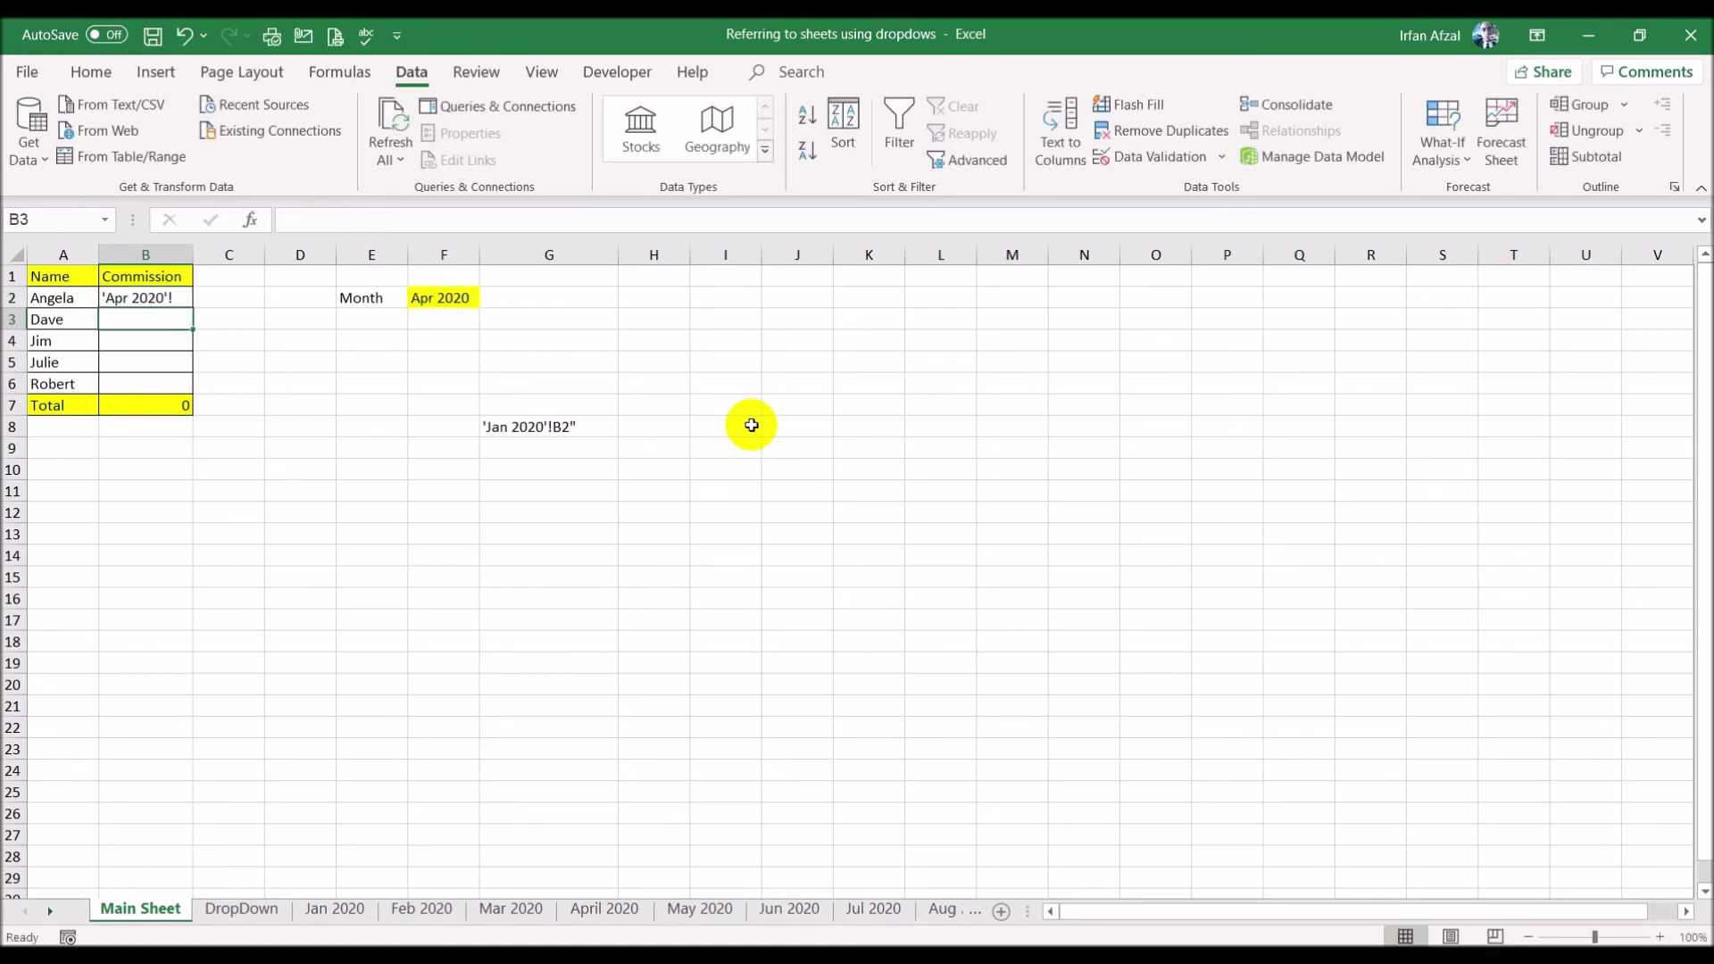
- Check which cell holds the first commission on the Jan 2020 sheet and return to Main Sheet
{"action": "left_click", "coordinate": [258, 908]}
{"action": "left_click", "coordinate": [339, 907]}
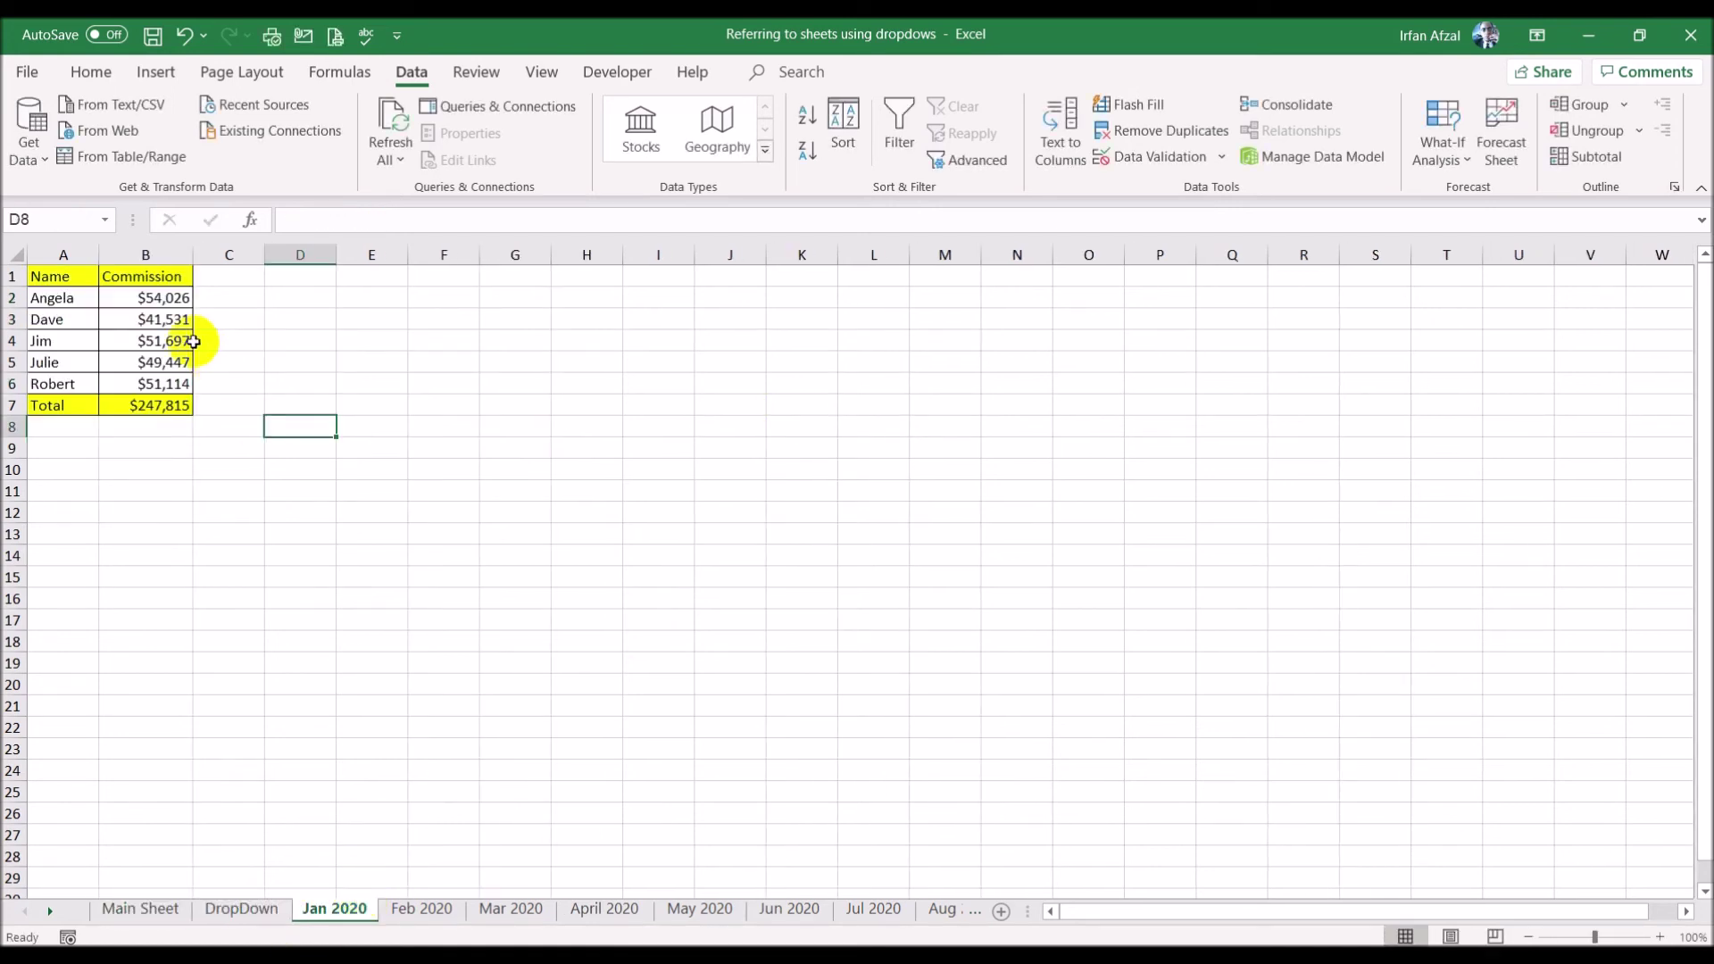
{"action": "left_click", "coordinate": [162, 297]}
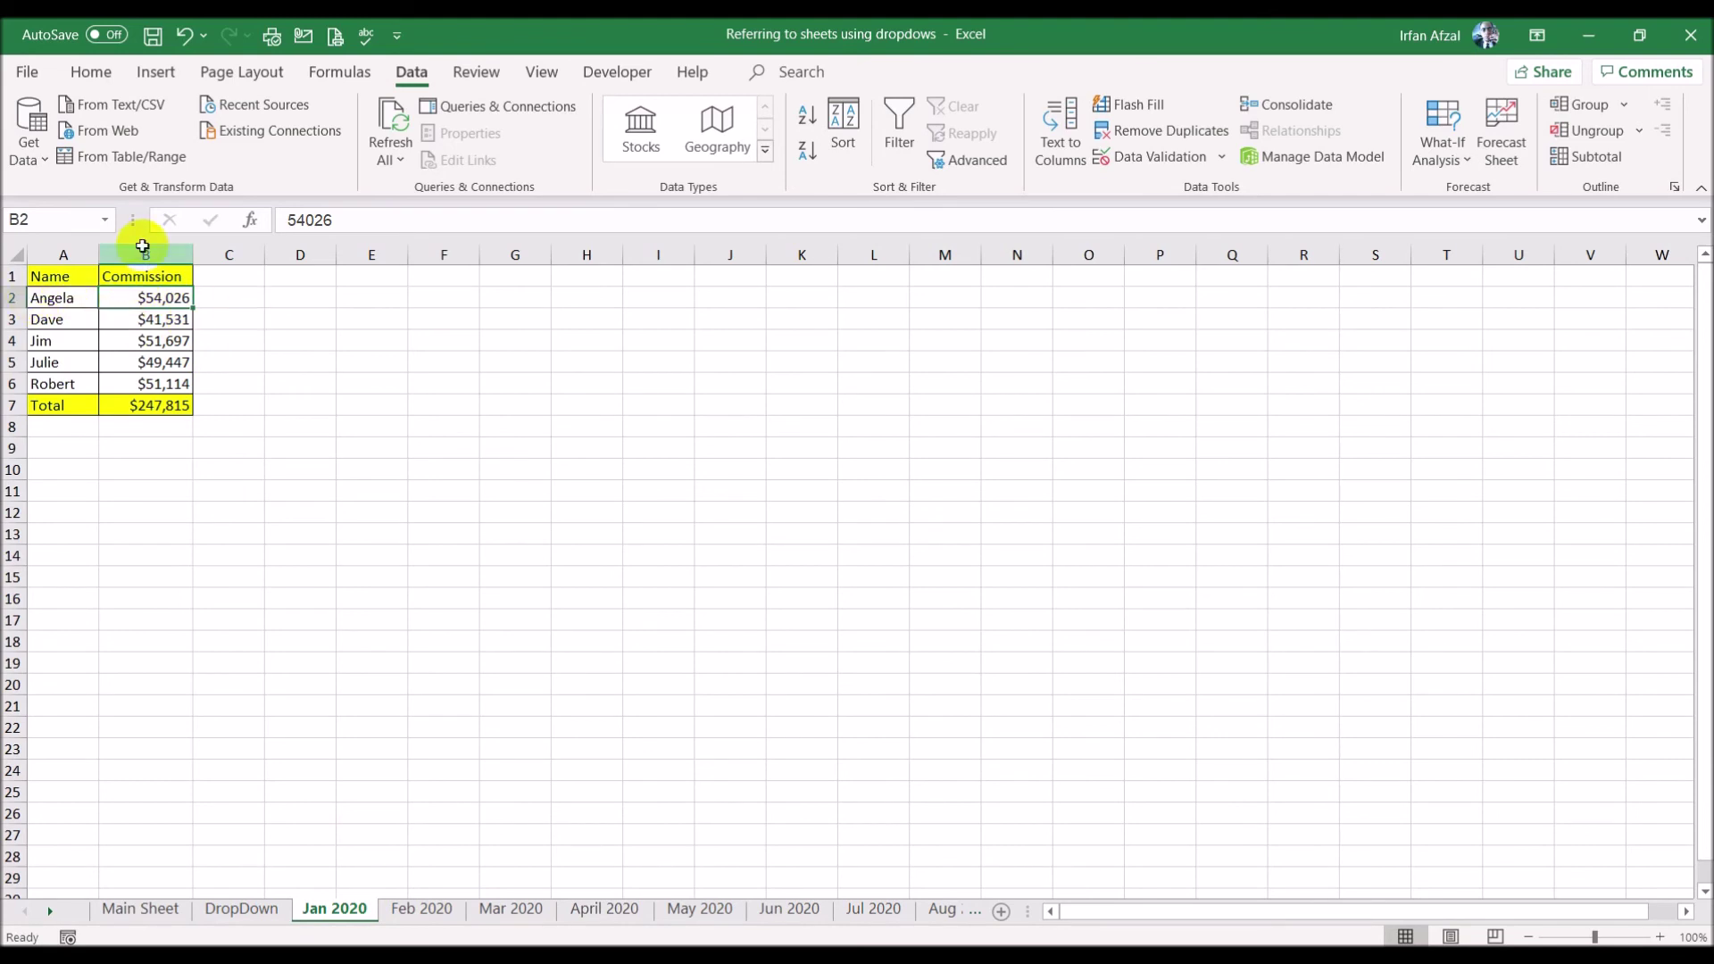
{"action": "left_click", "coordinate": [123, 905]}
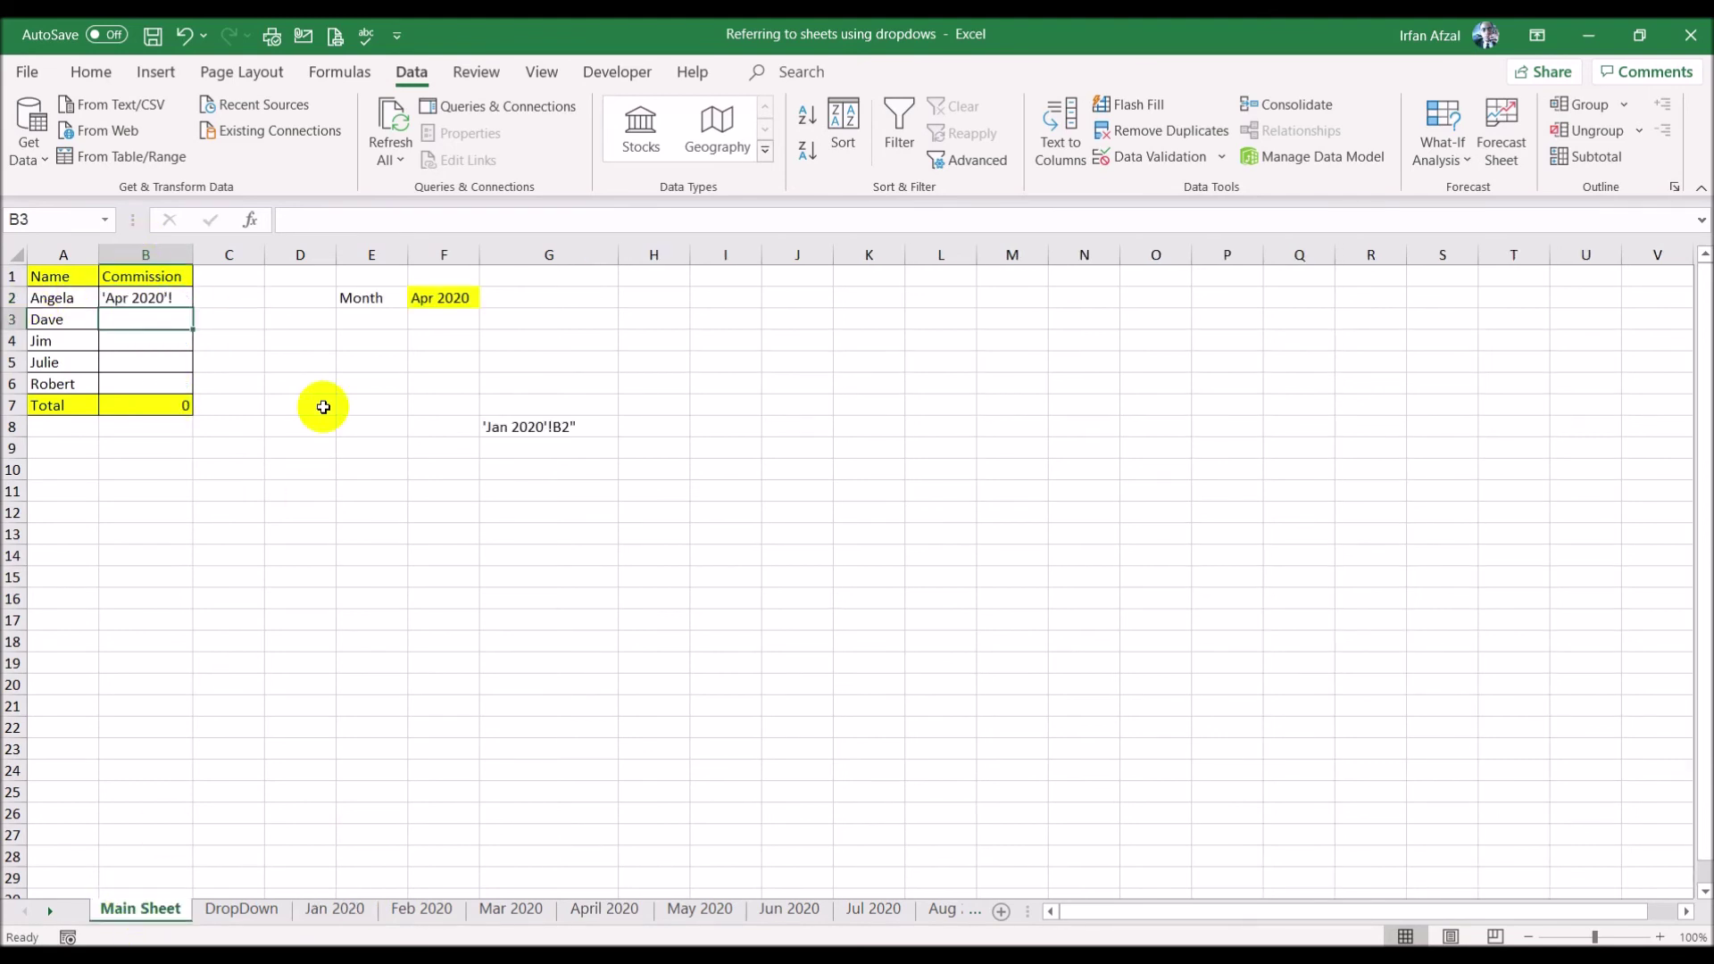
- Extend the B2 formula with the column letter and row number, making it ="'"&$F$2&"'!B"&ROW()
{"action": "left_click", "coordinate": [145, 298]}
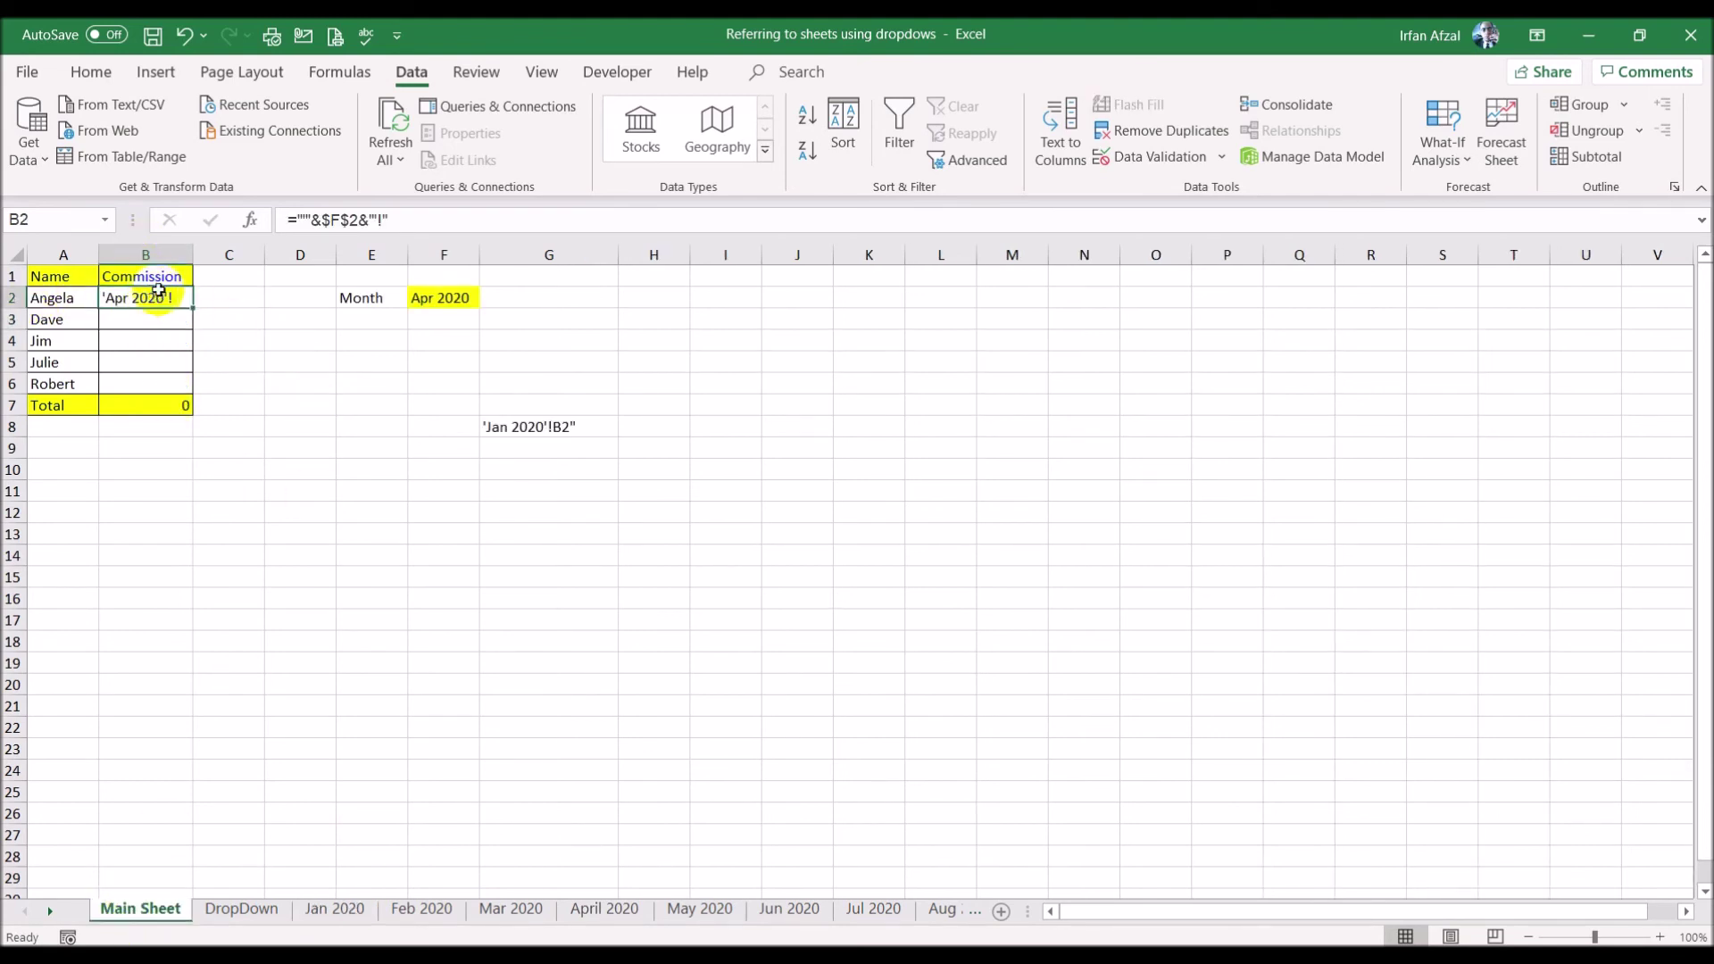
{"action": "left_click", "coordinate": [385, 218]}
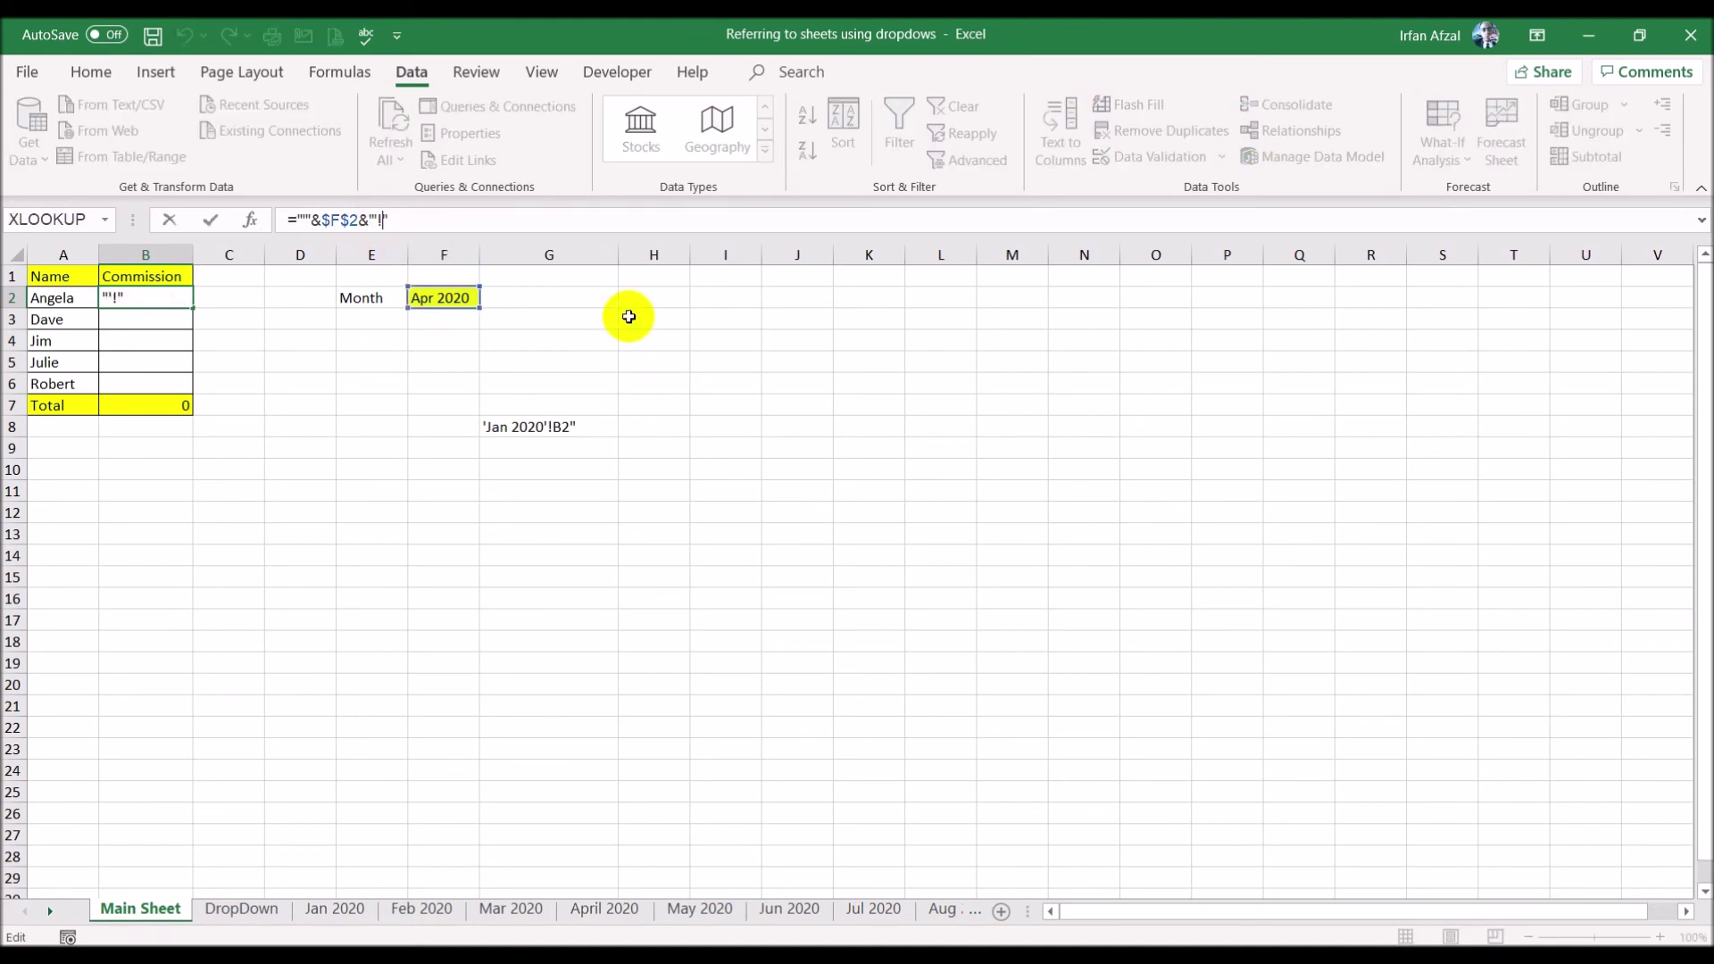
{"action": "key", "text": "ctrl+Return"}
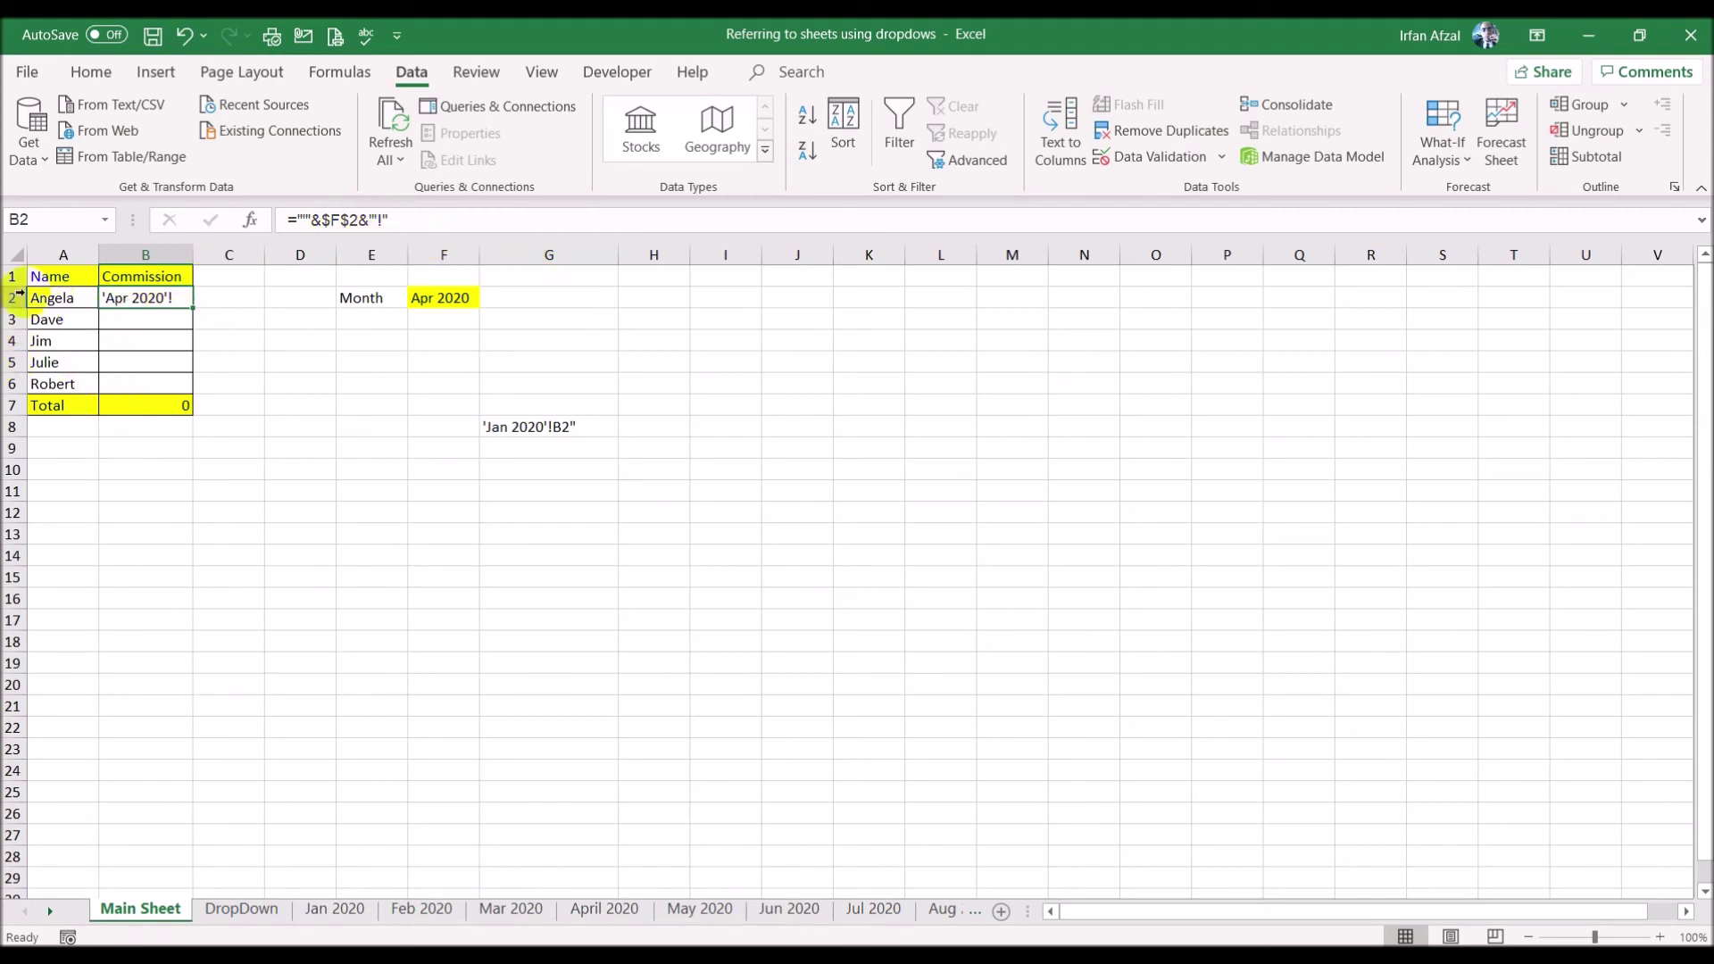
{"action": "left_click", "coordinate": [385, 220]}
{"action": "type", "text": "B\""}
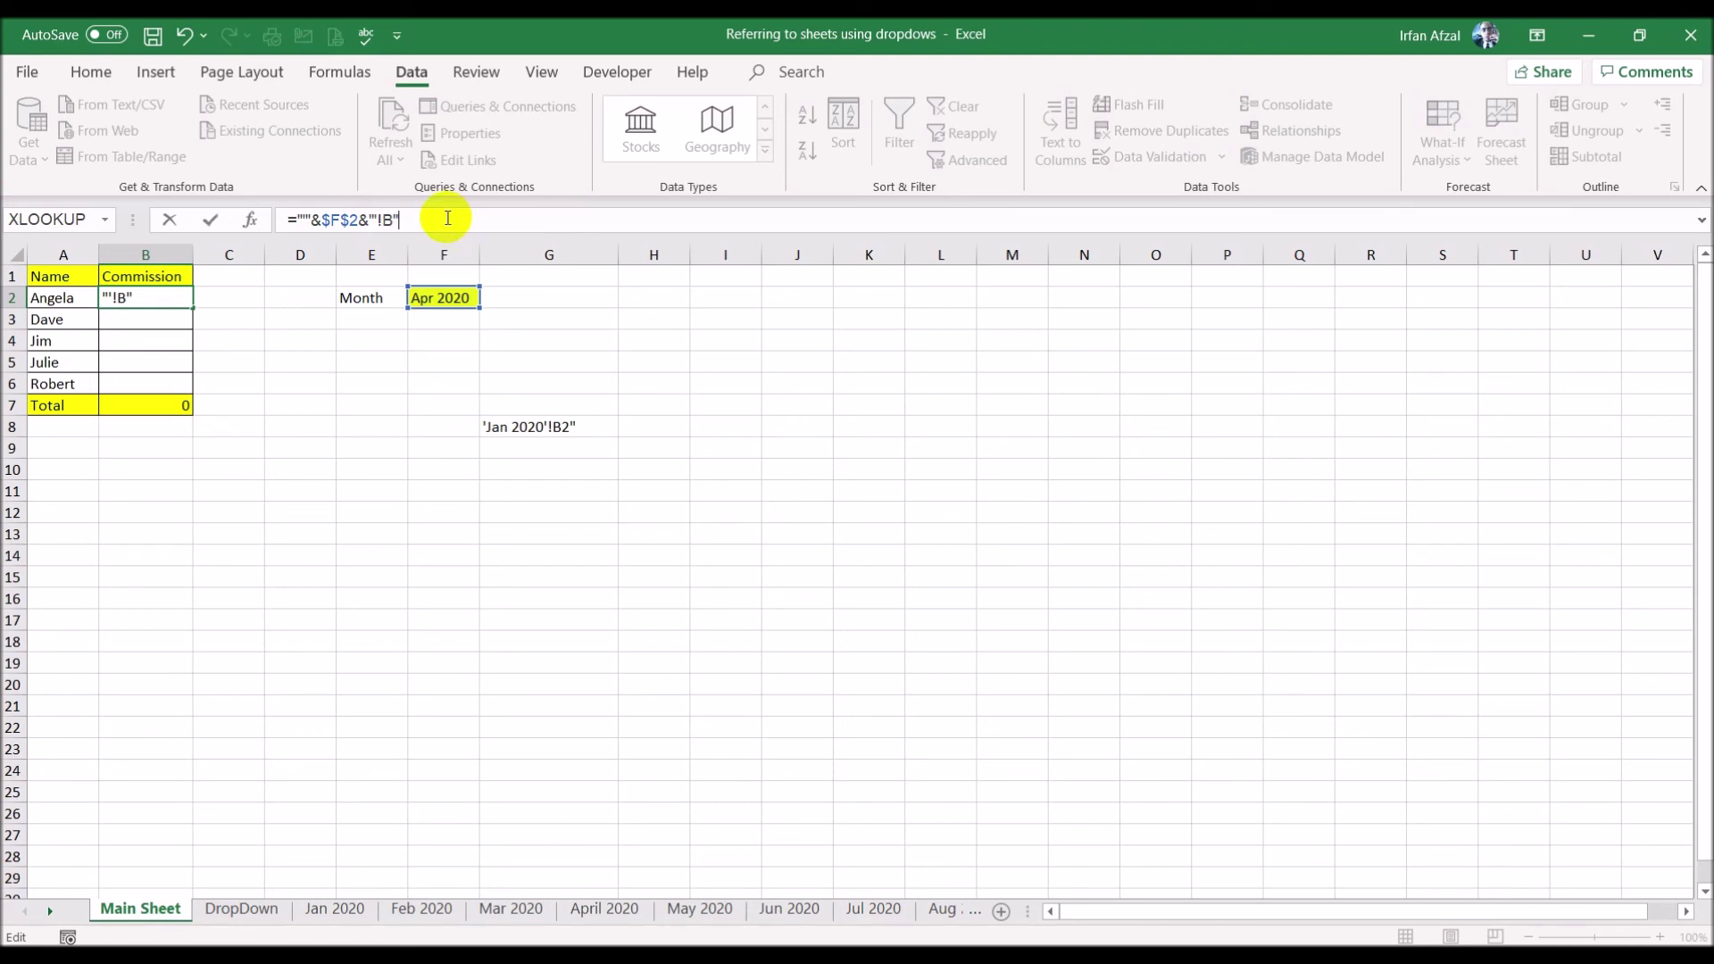
{"action": "type", "text": "&row()"}
{"action": "key", "text": "Return"}
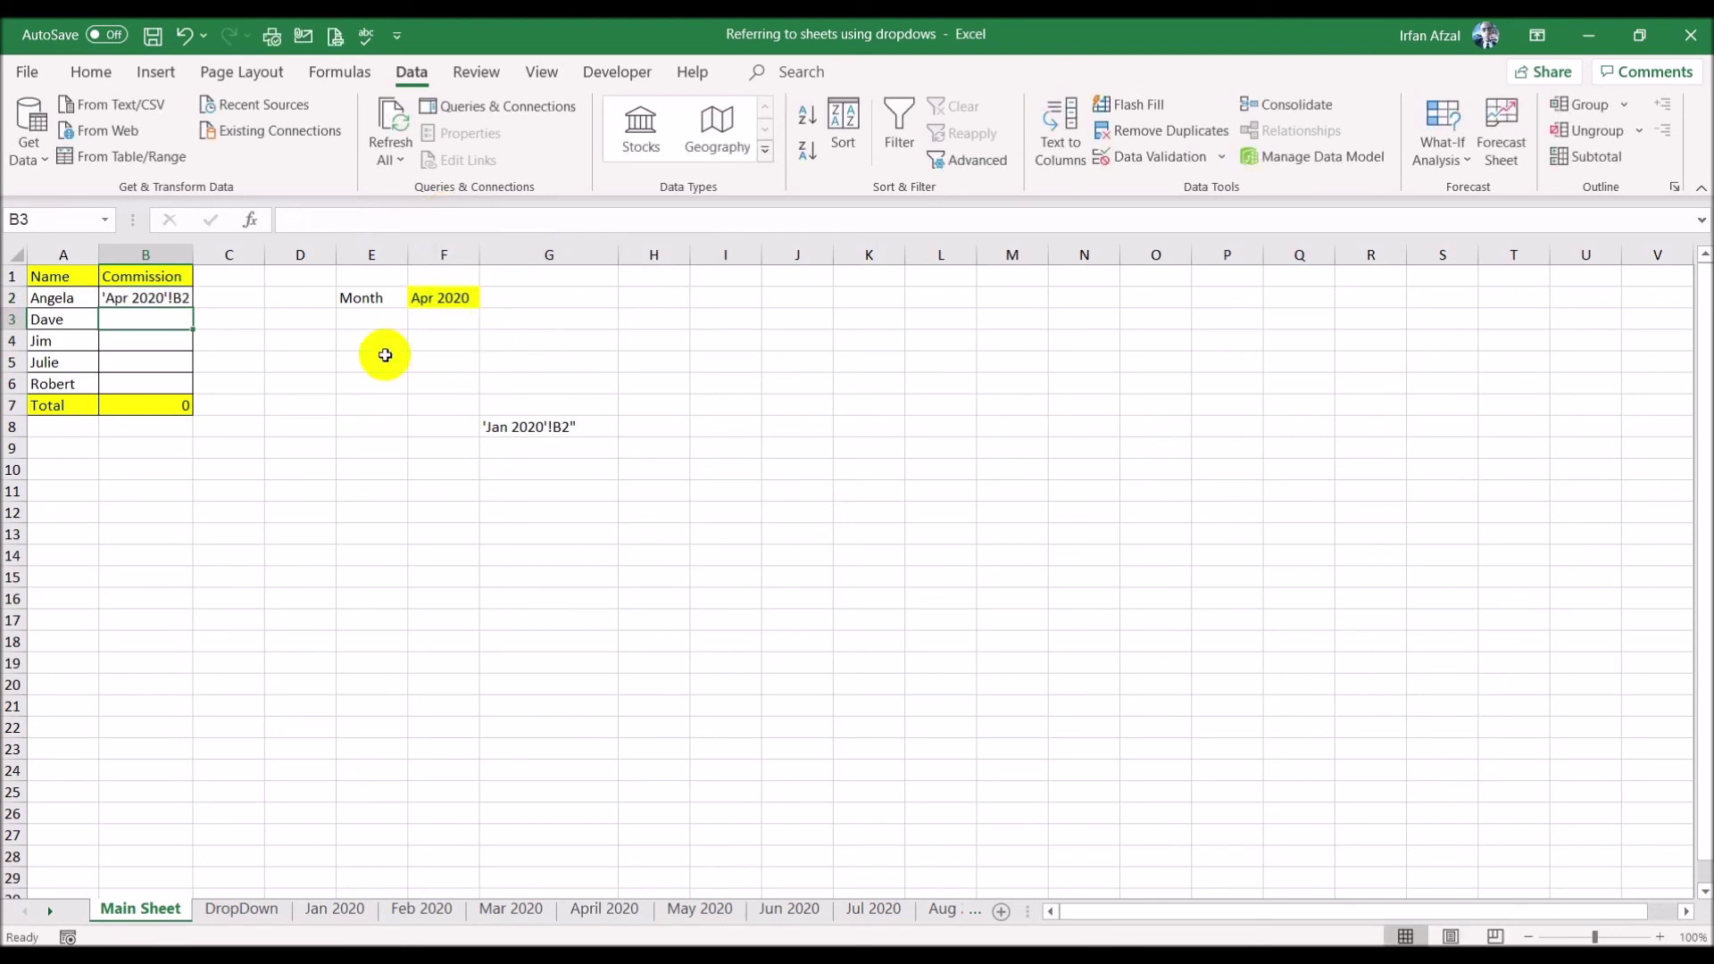
- Fill the B2 formula down through B6 for the remaining names
{"action": "left_click", "coordinate": [168, 297]}
{"action": "left_click_drag", "start_coordinate": [191, 308], "coordinate": [184, 387]}
{"action": "left_click", "coordinate": [285, 516]}
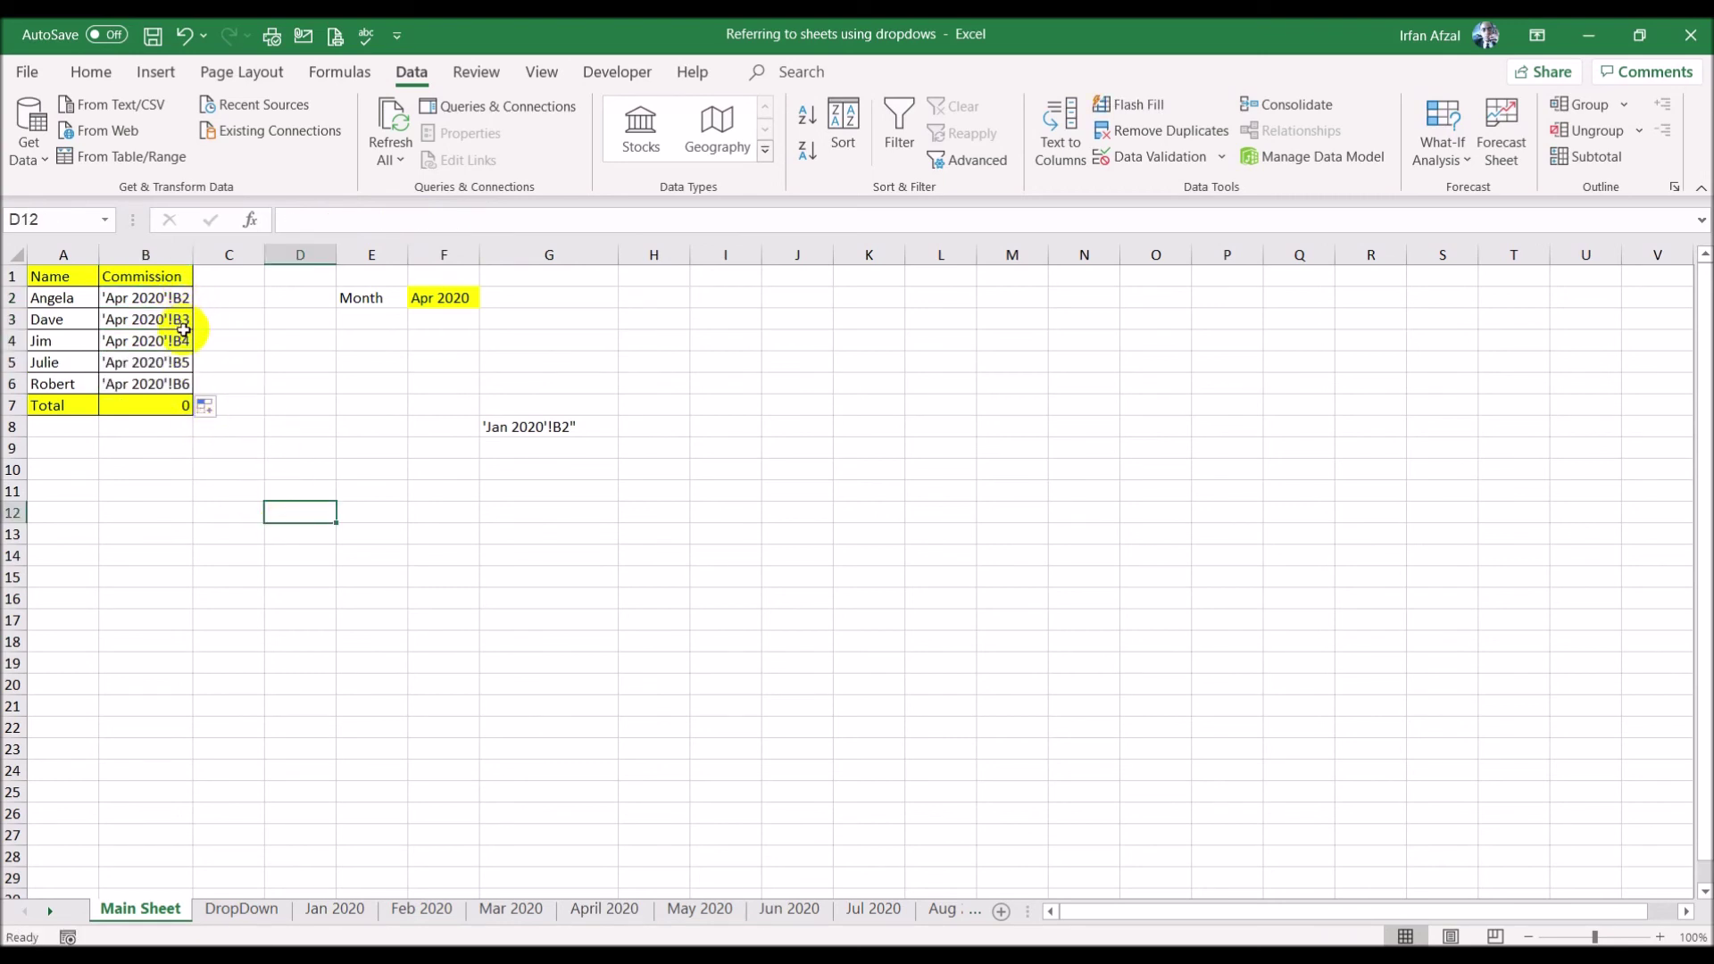
- Wrap the reference text in B2 with INDIRECT, making the formula =INDIRECT("'"&$F$2&"'!B"&ROW()), and reselect B2
{"action": "left_click", "coordinate": [169, 294]}
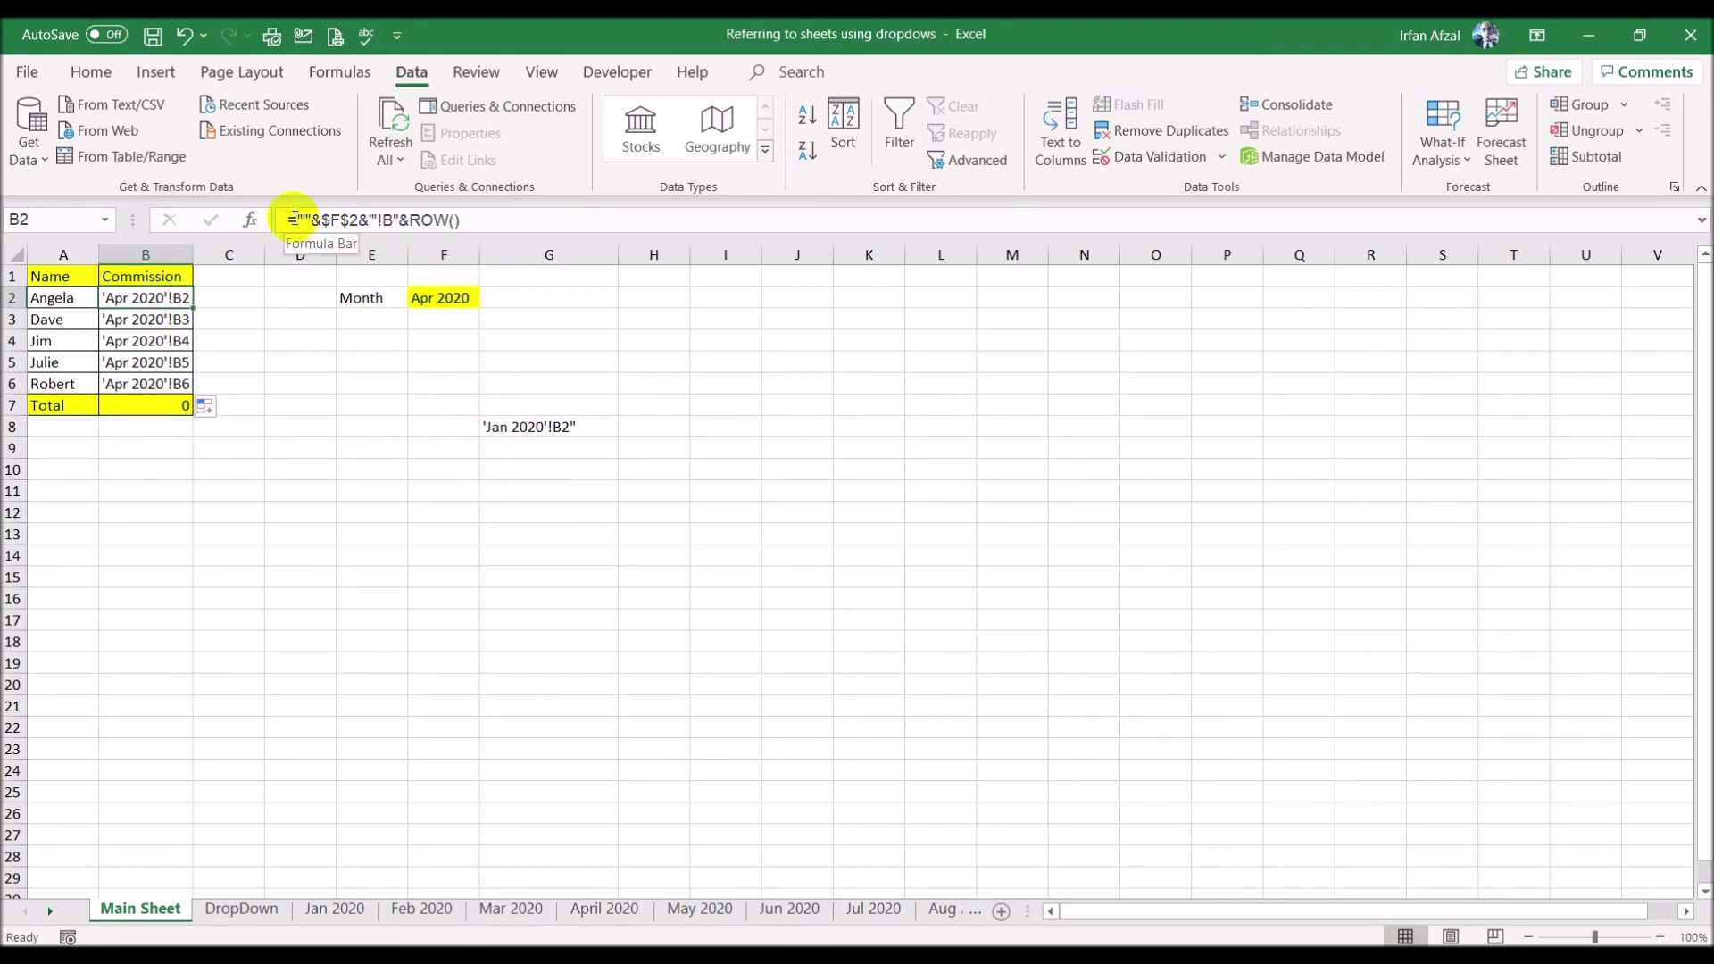
{"action": "left_click", "coordinate": [296, 219]}
{"action": "type", "text": "indir"}
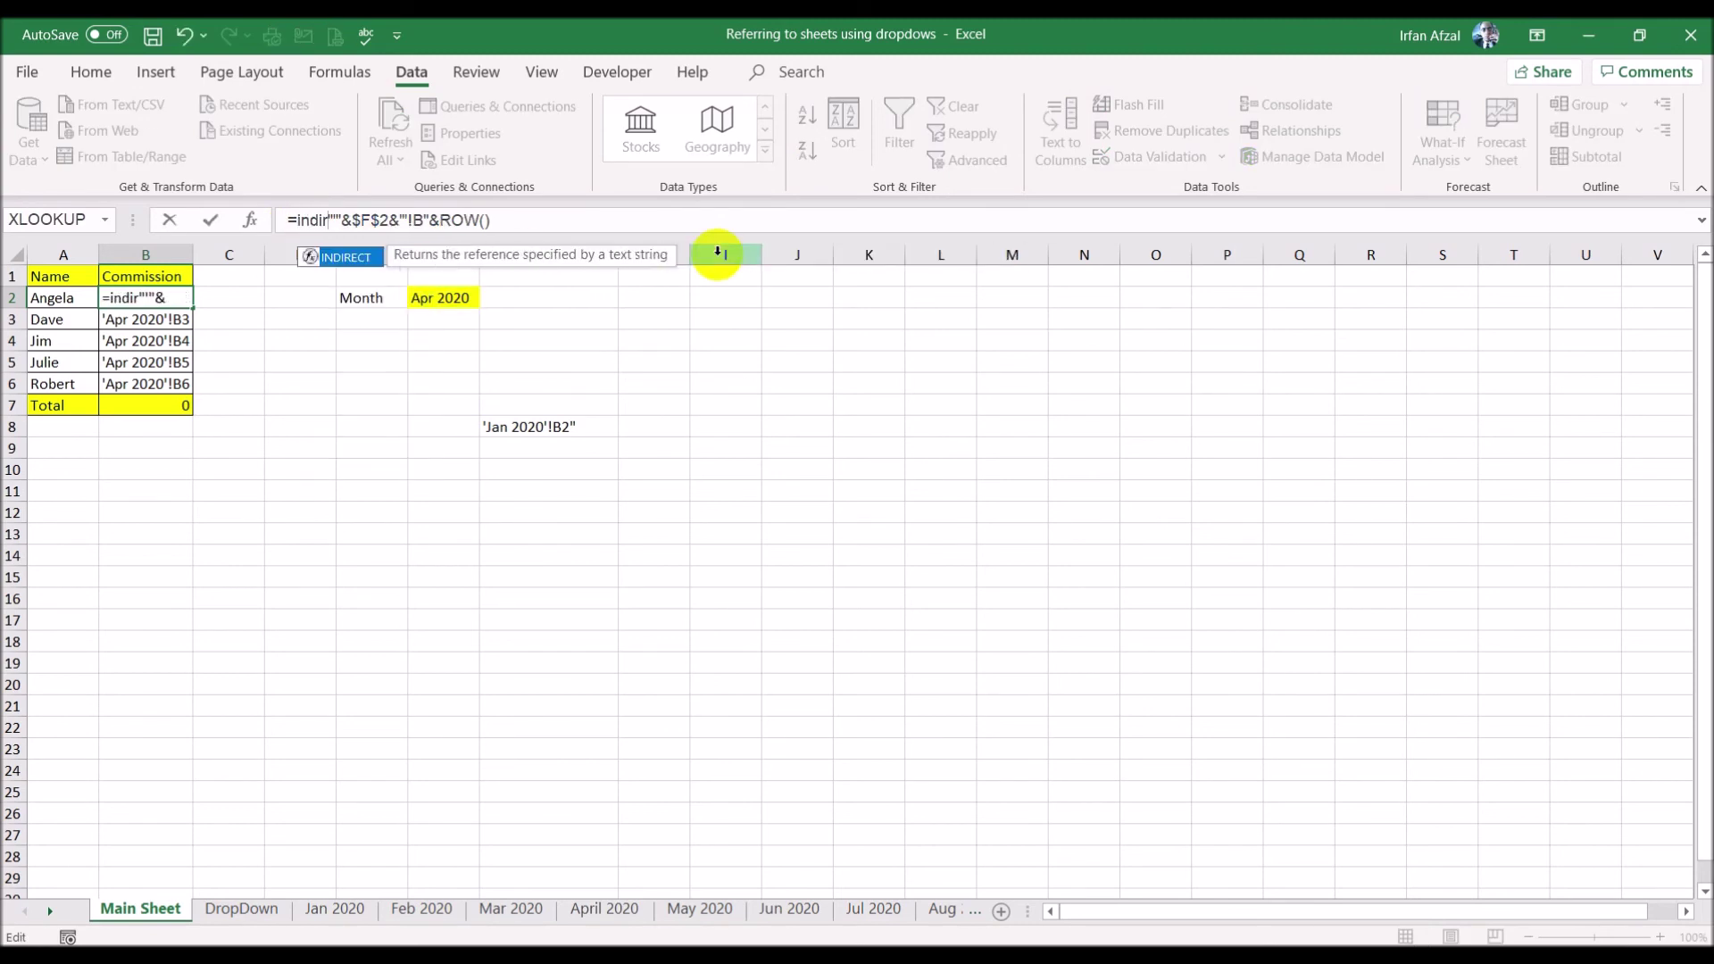
{"action": "double_click", "coordinate": [341, 258]}
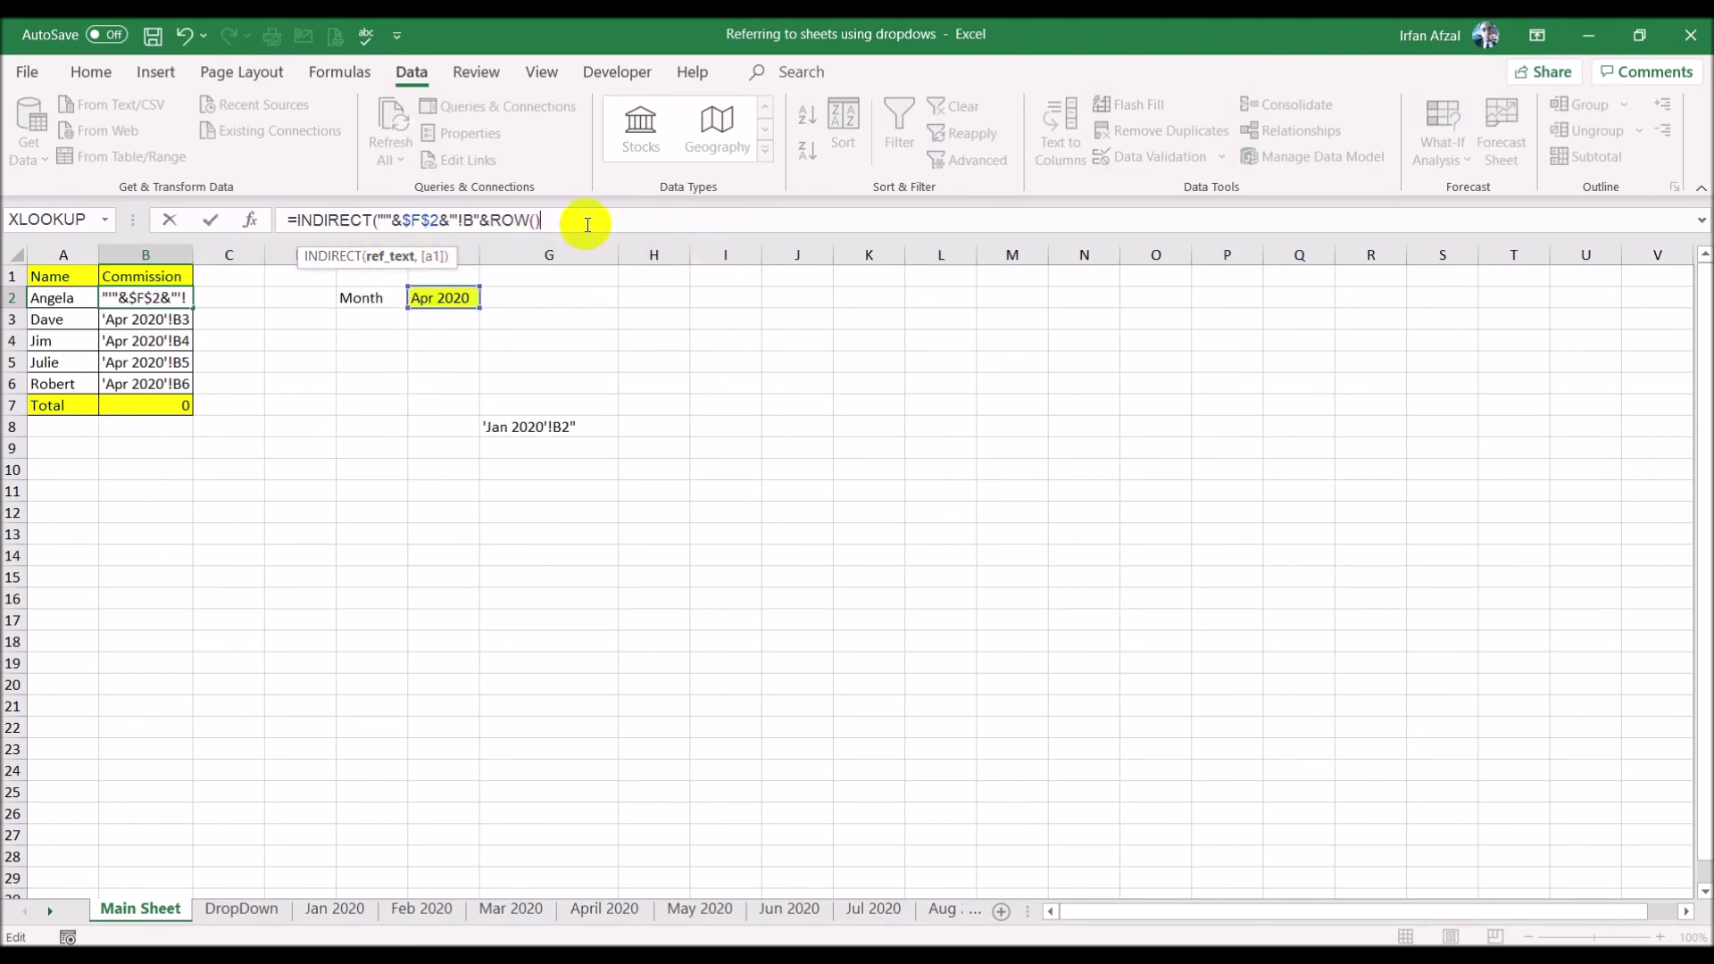
{"action": "type", "text": ")"}
{"action": "key", "text": "Return"}
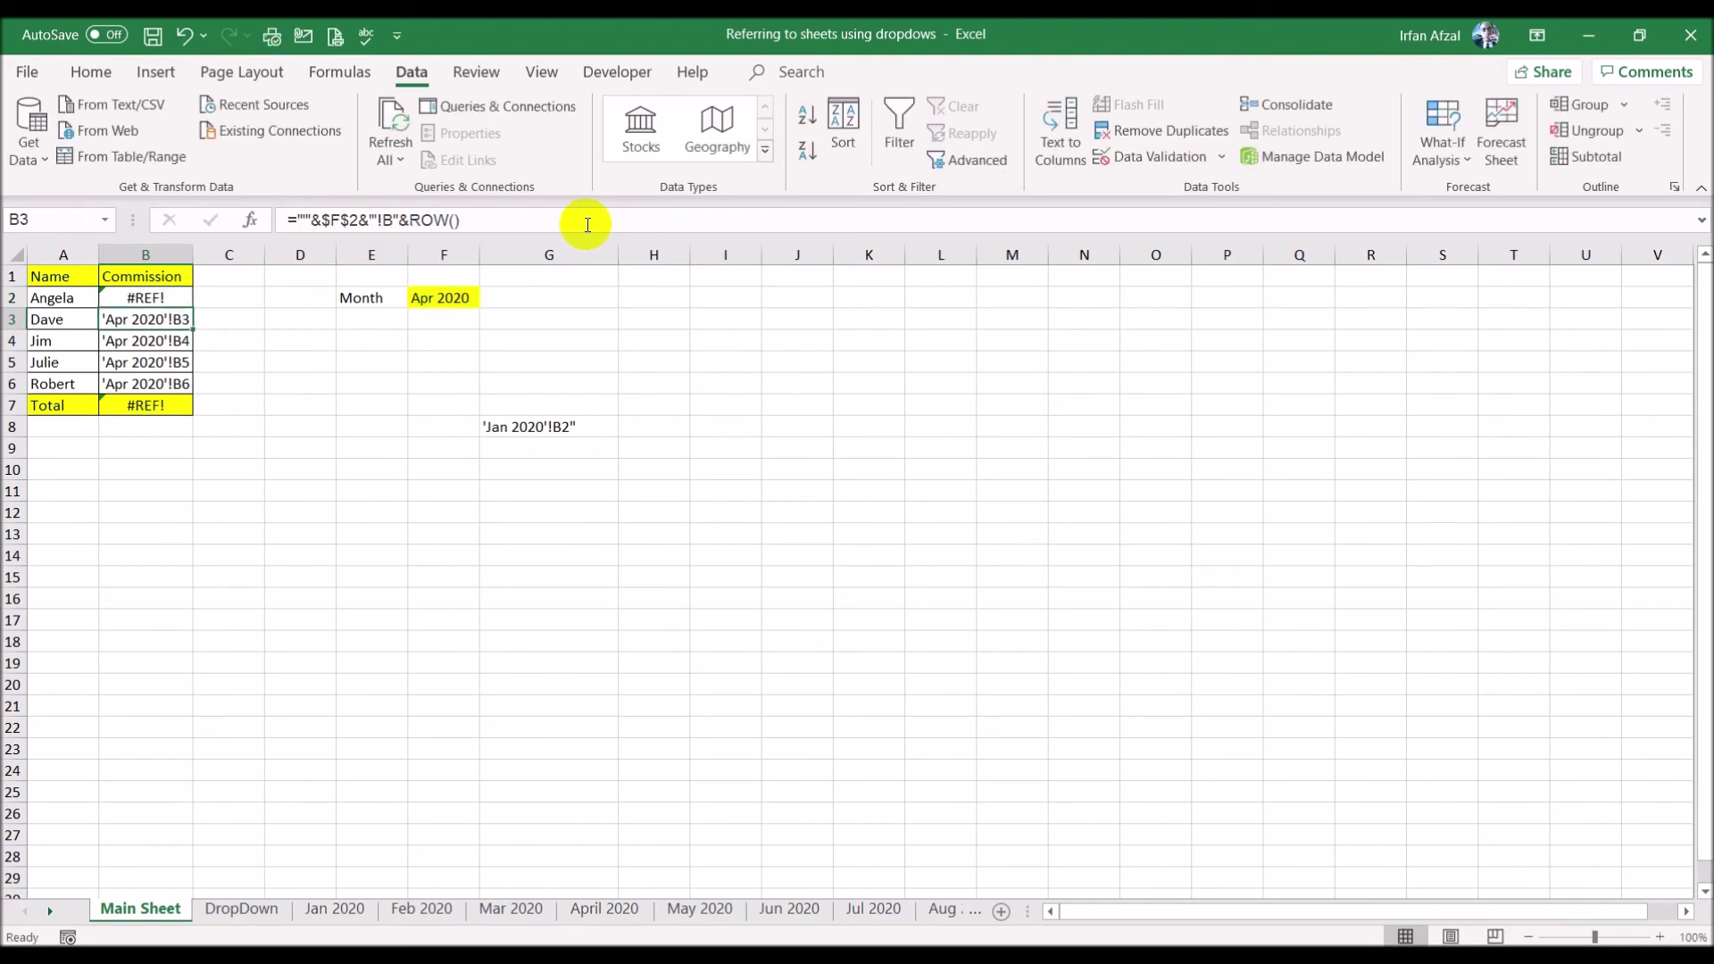
{"action": "left_click", "coordinate": [160, 296]}
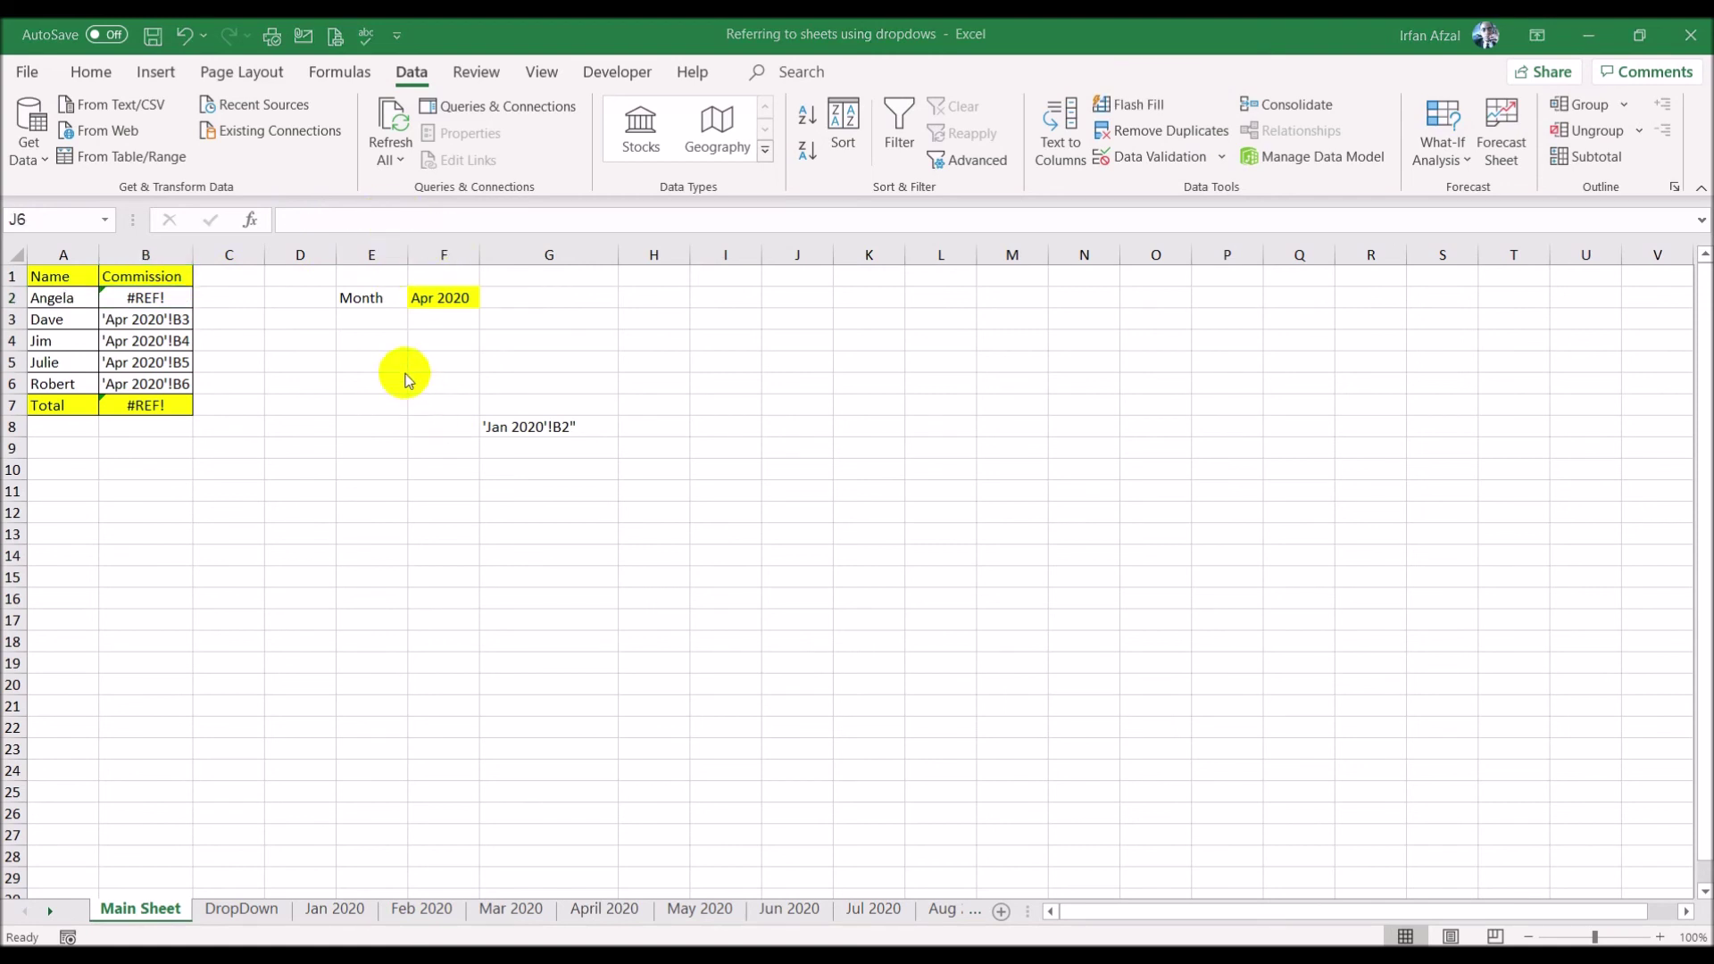
{"action": "key", "text": "ctrl+z"}
{"action": "left_click", "coordinate": [164, 295]}
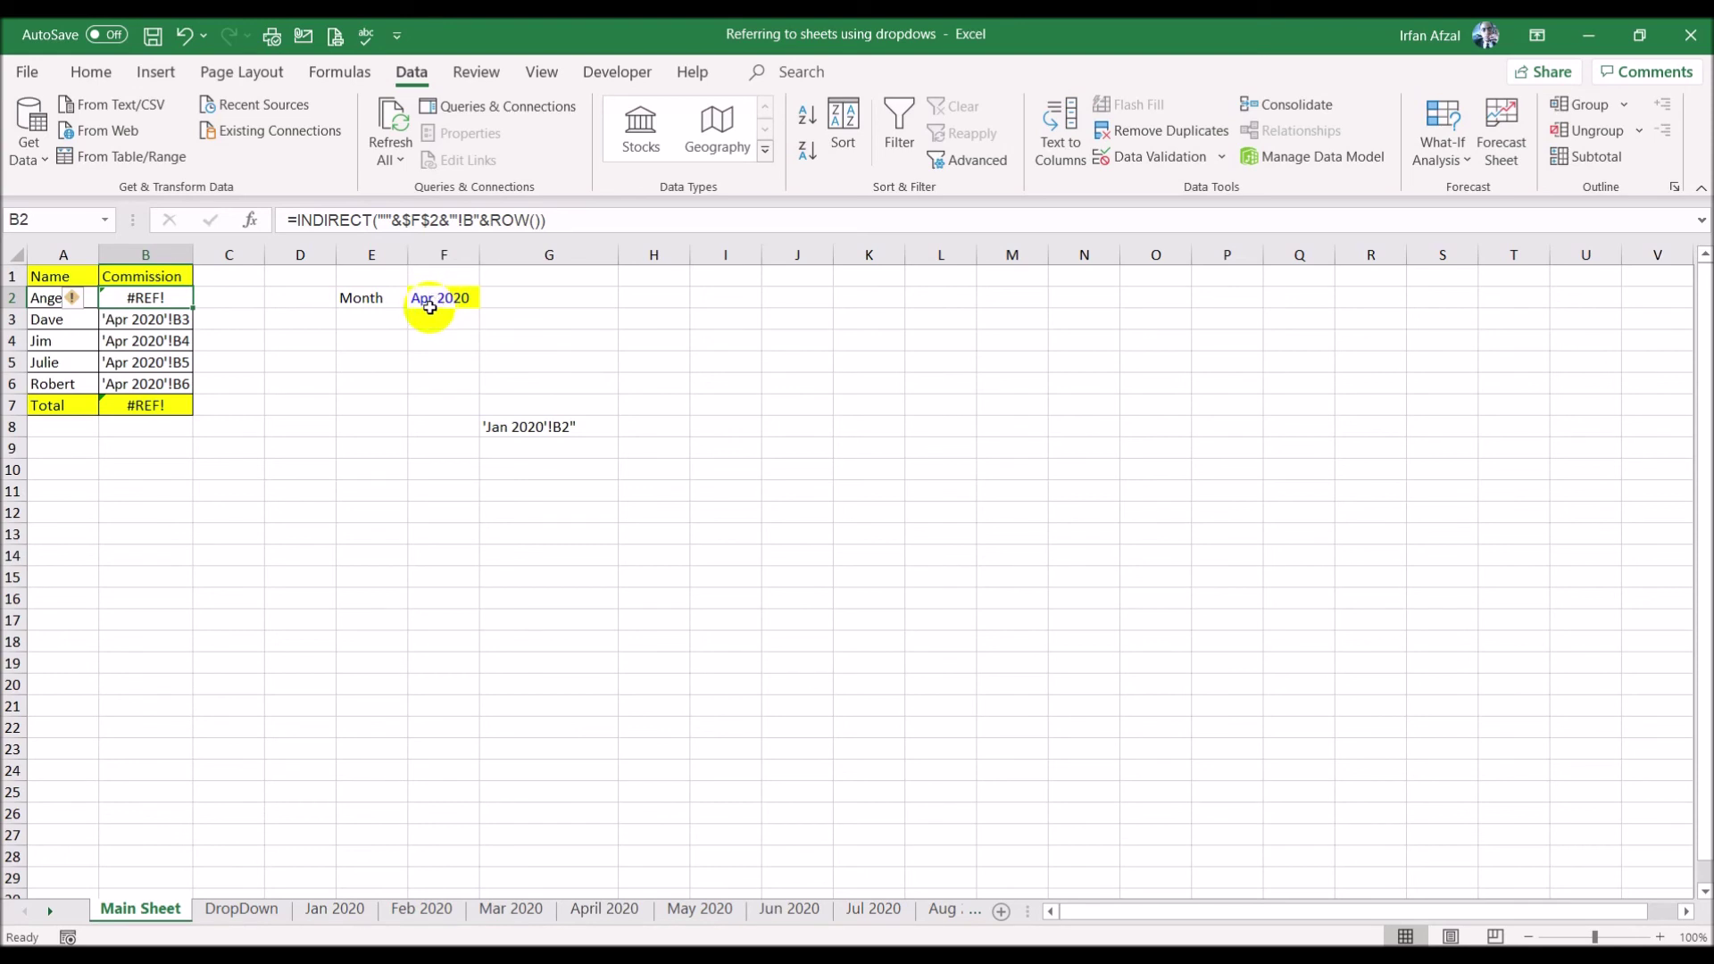
- Rename the April 2020 sheet to Apr 2020 so it matches the month entry in the dropdown
{"action": "left_click", "coordinate": [590, 922]}
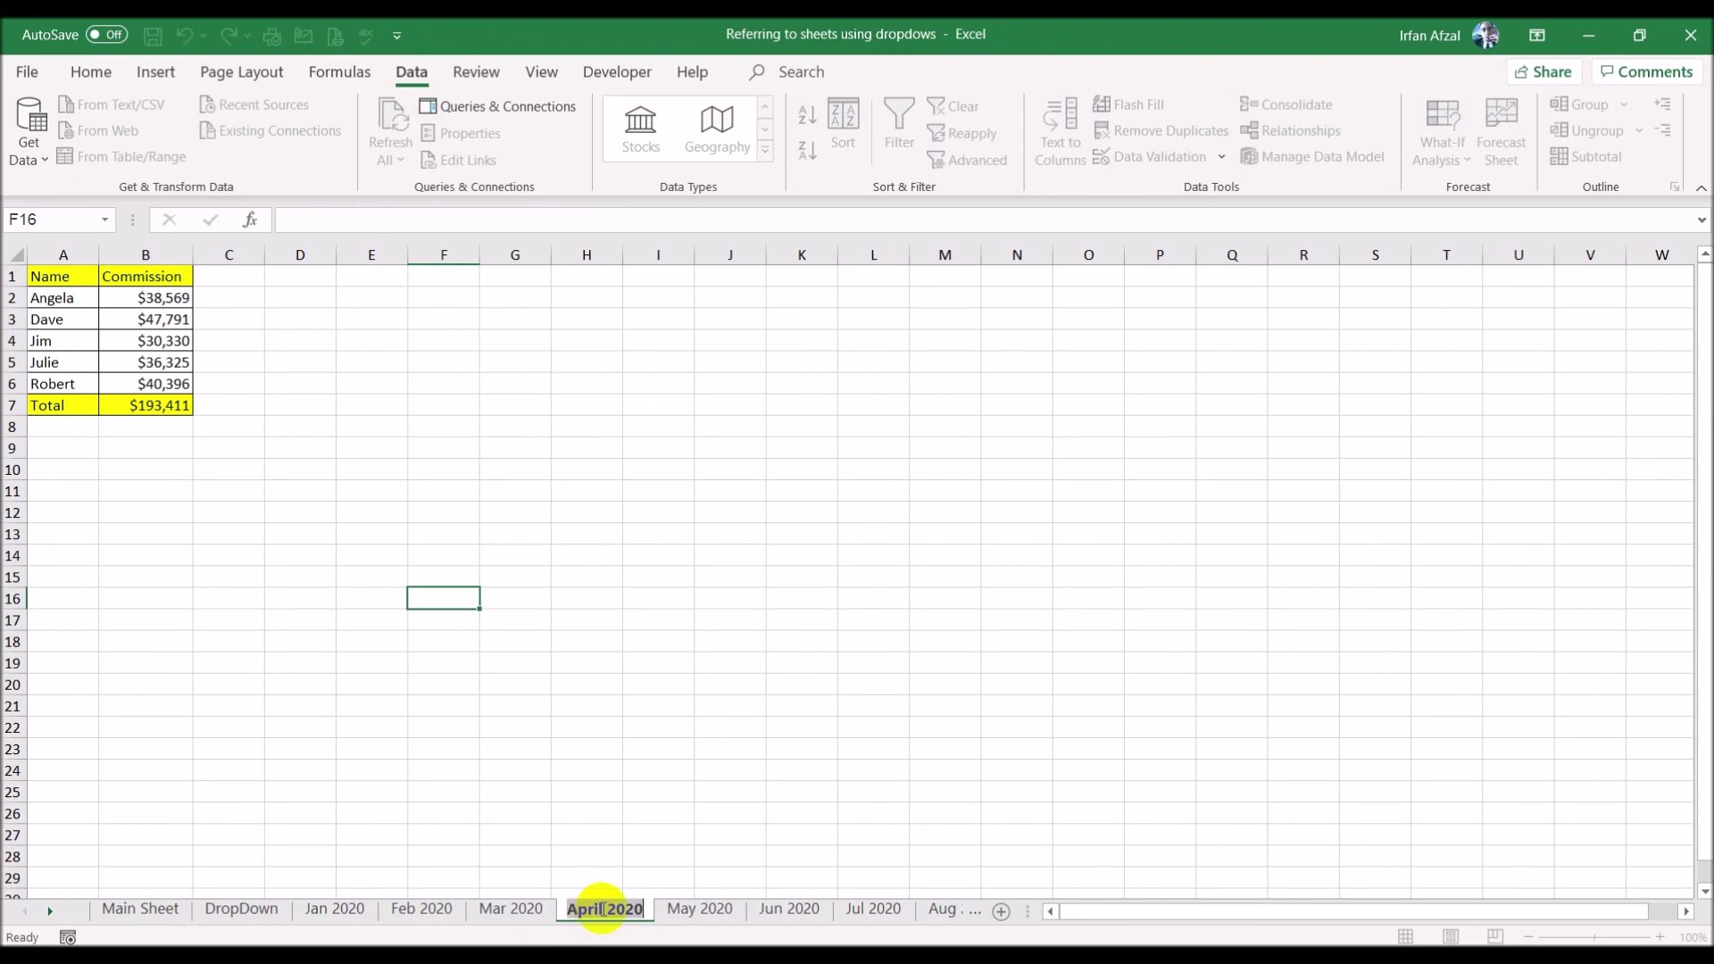
{"action": "left_click", "coordinate": [602, 909]}
{"action": "key", "text": "BackSpace"}
{"action": "key", "text": "BackSpace"}
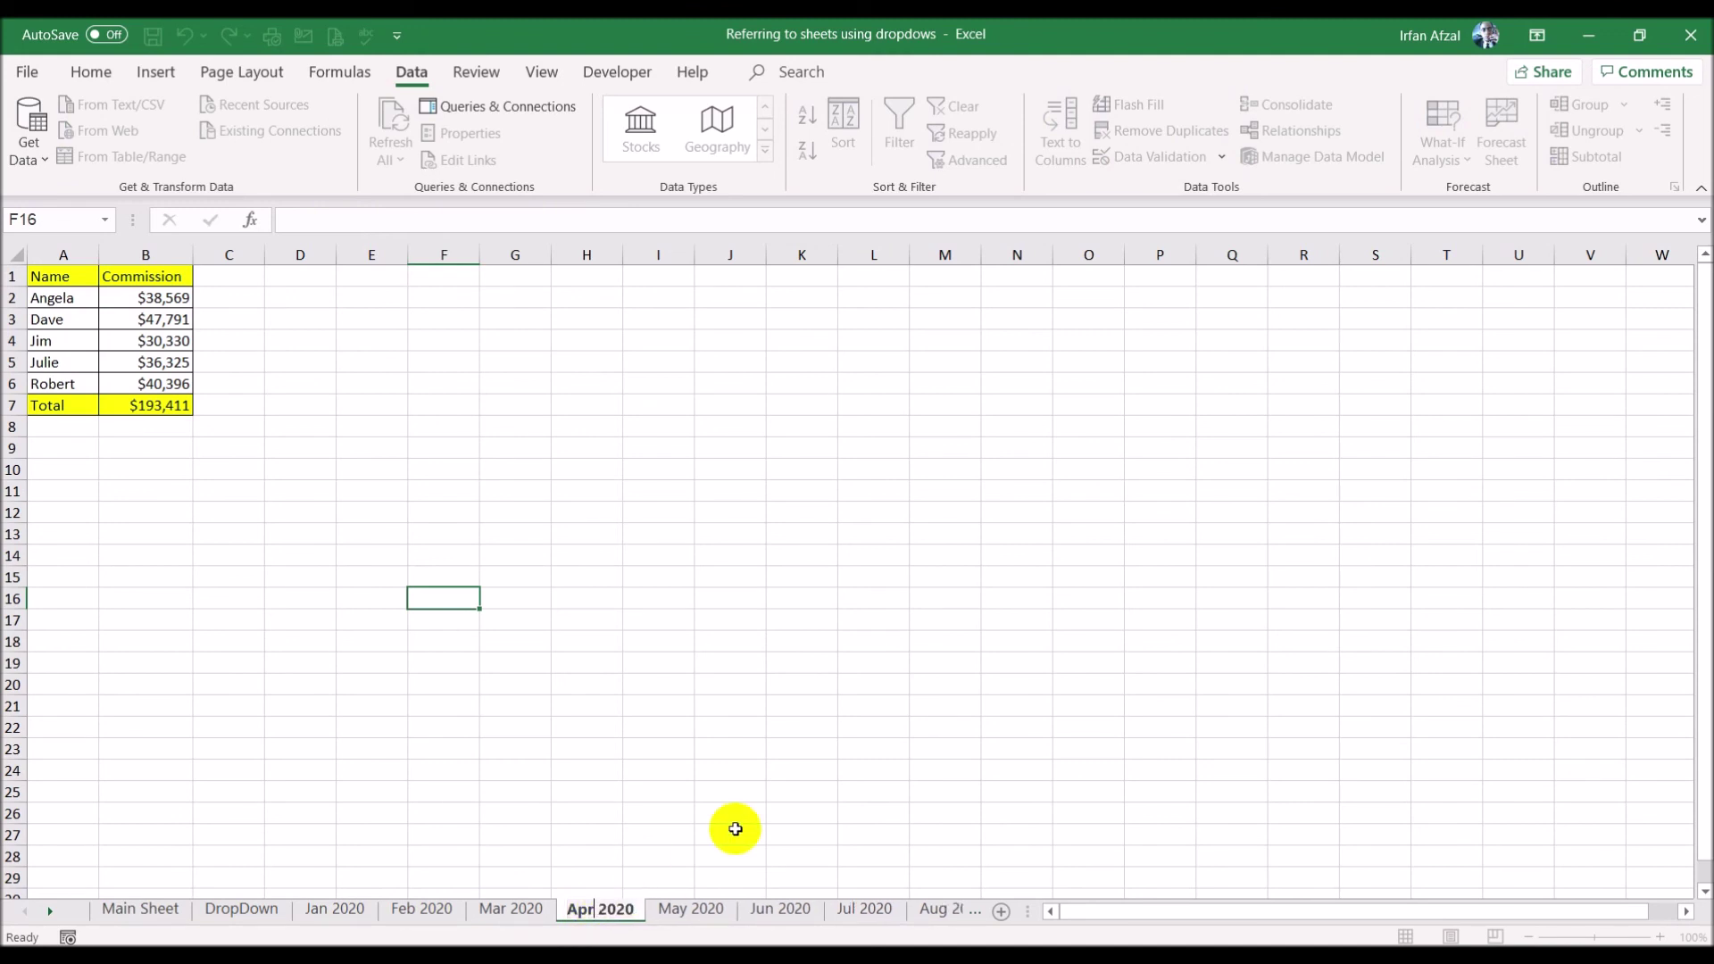
{"action": "key", "text": "Return"}
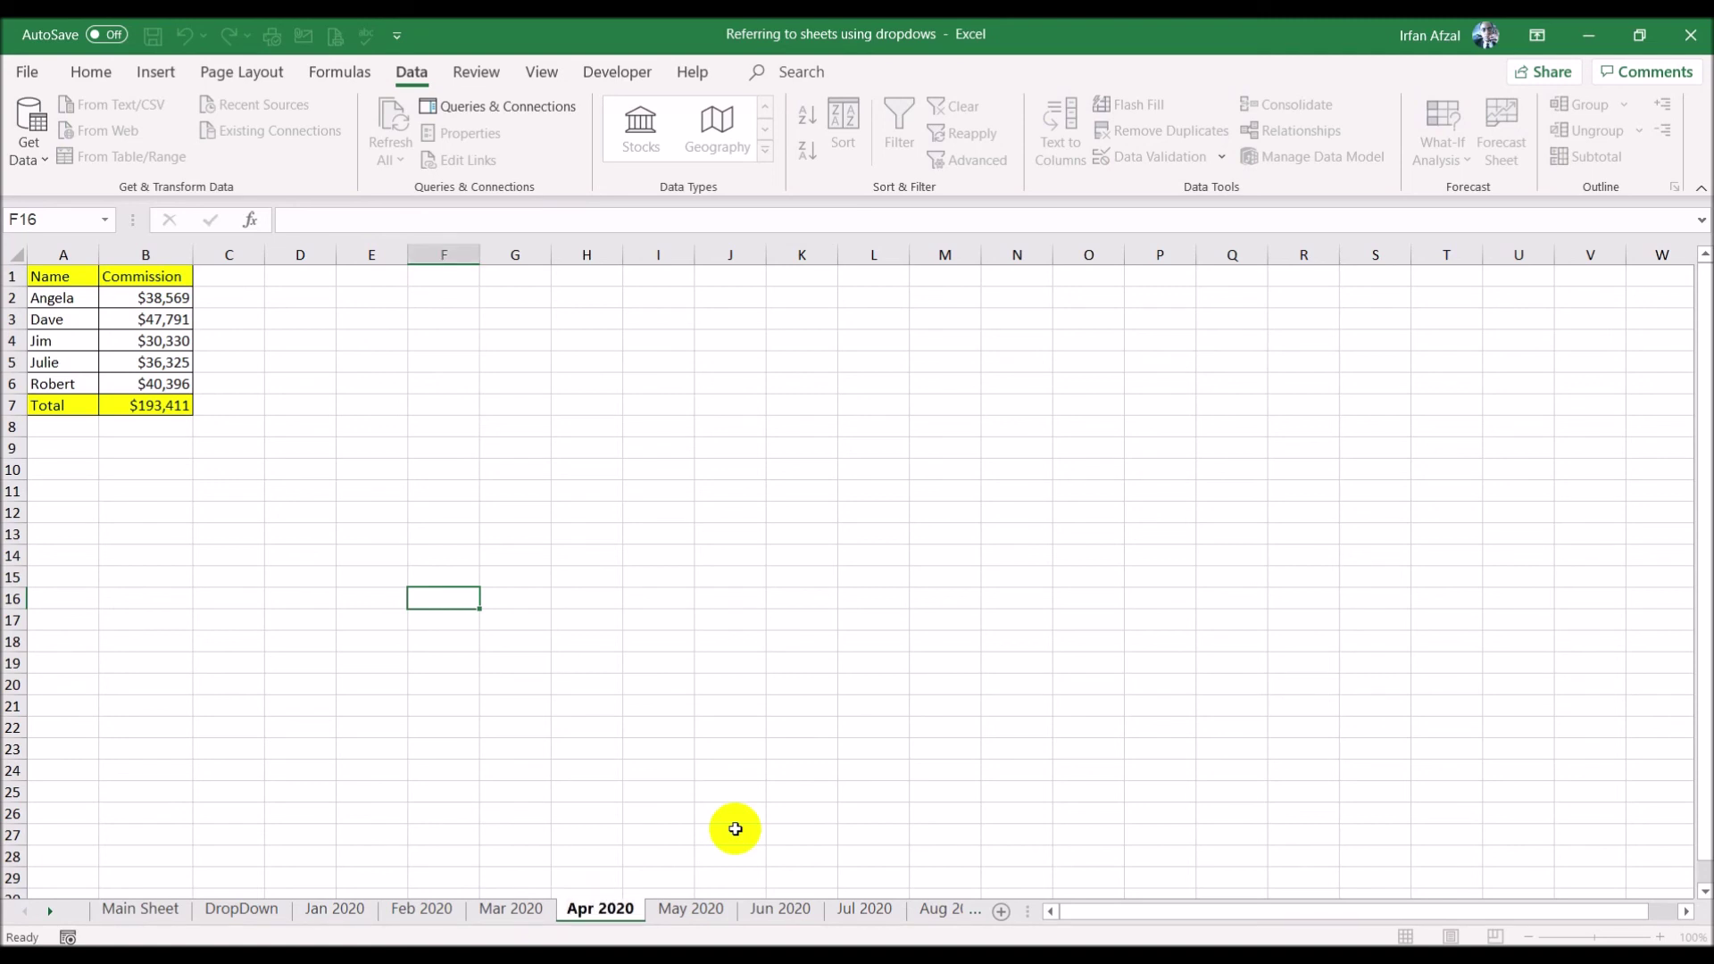
- Fill the INDIRECT formula on Main Sheet from B2 down through B6
{"action": "left_click", "coordinate": [165, 909]}
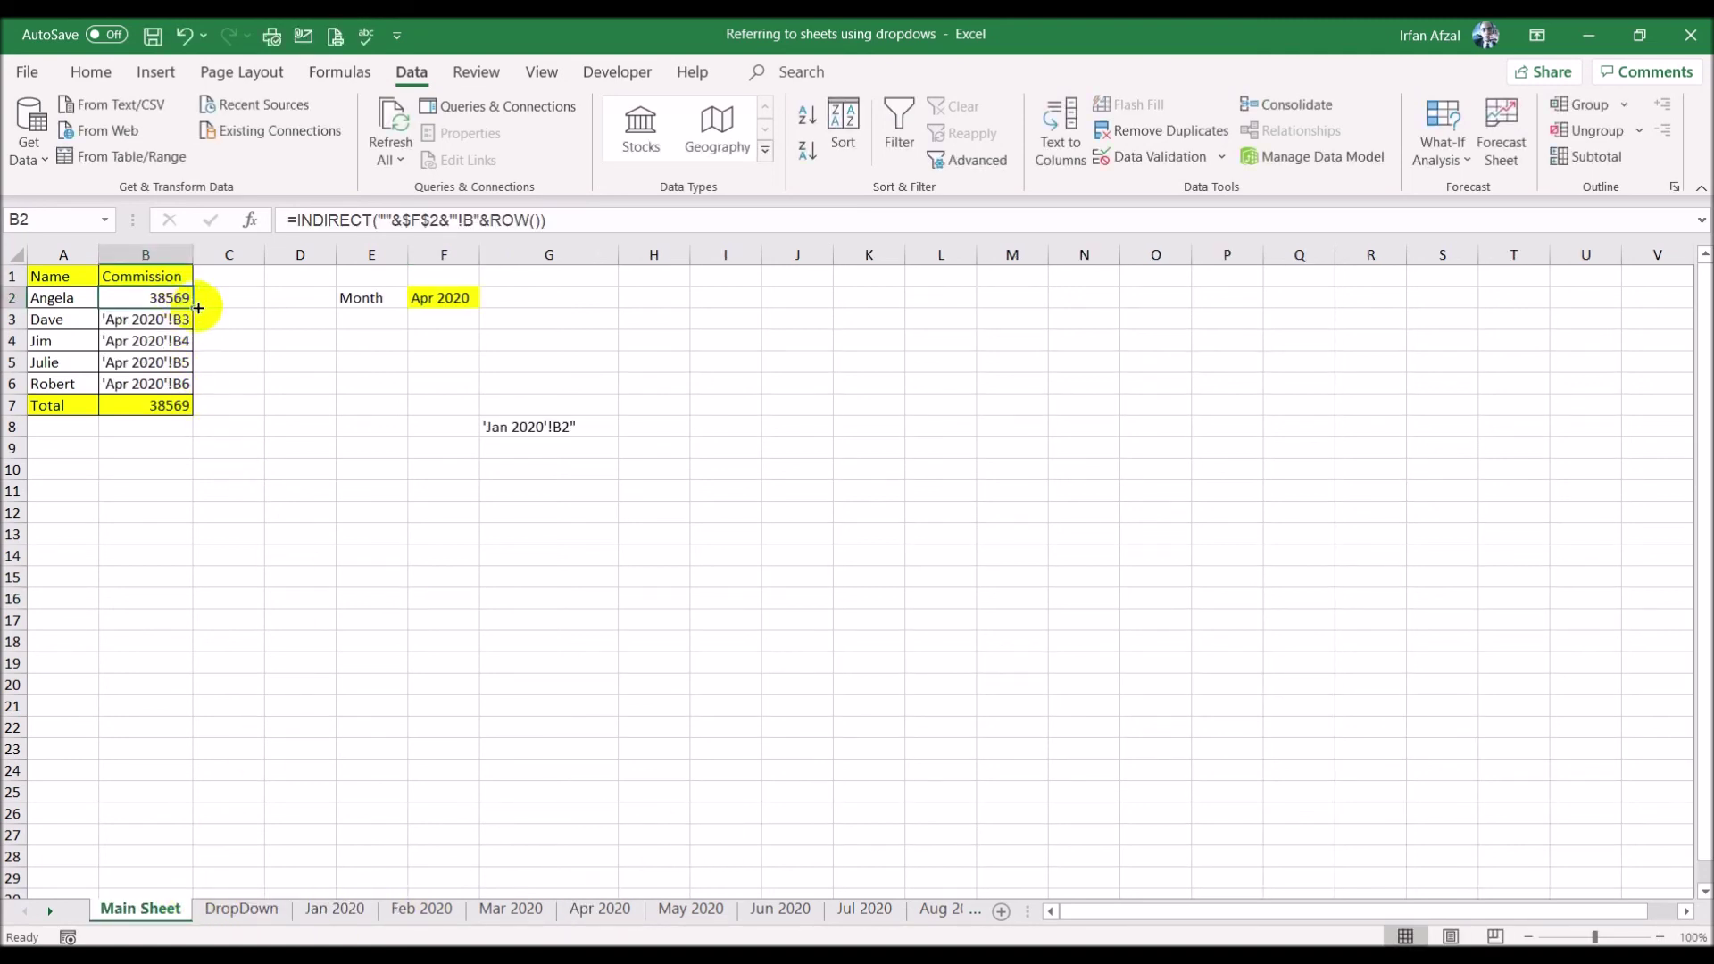
{"action": "left_click_drag", "start_coordinate": [190, 307], "coordinate": [184, 384]}
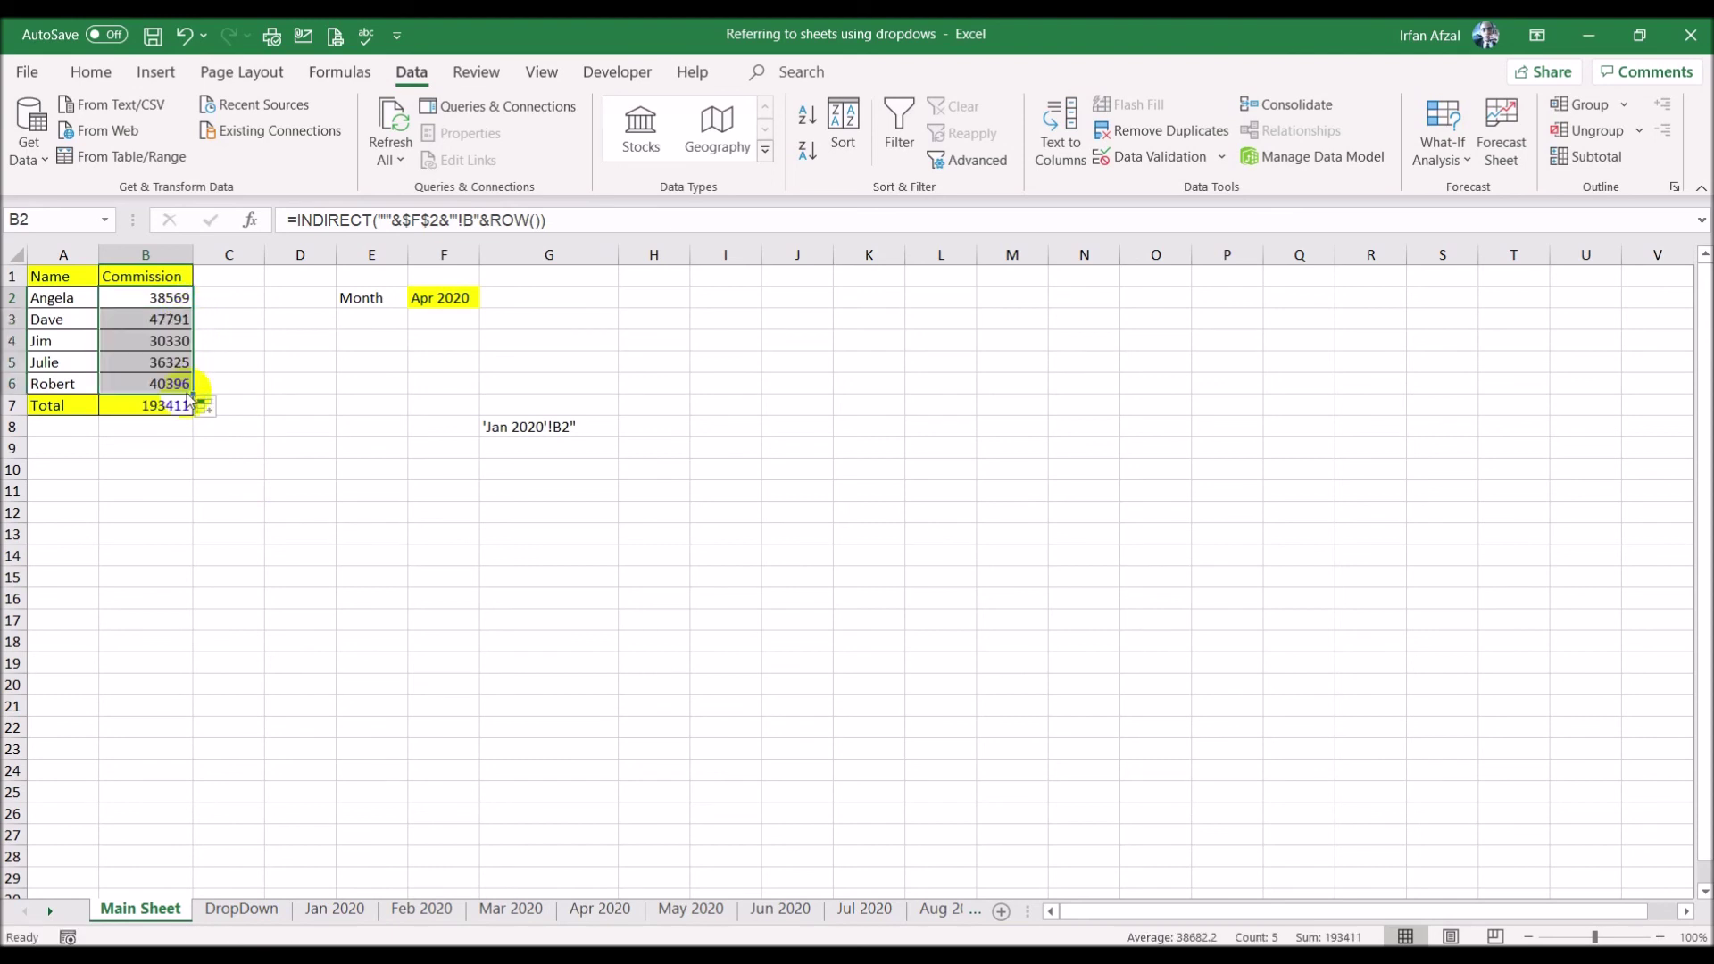
{"action": "left_click", "coordinate": [239, 536]}
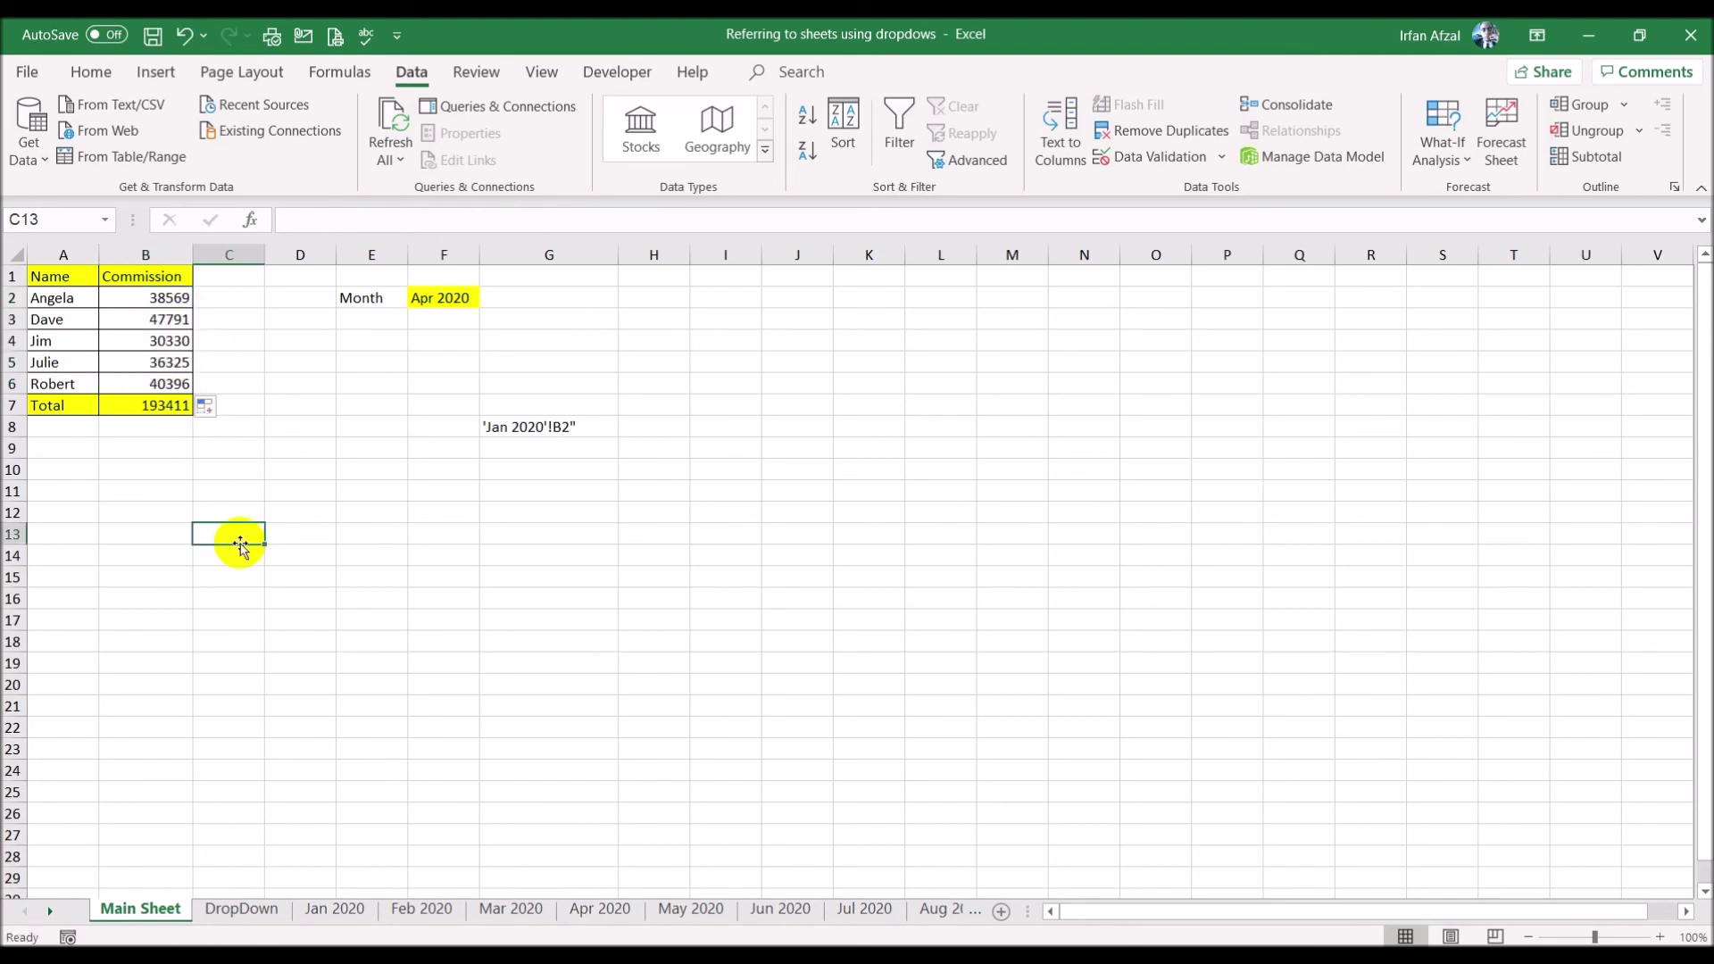
- Format column B of Main Sheet as Currency with the $ symbol and 0 decimal places
{"action": "left_click", "coordinate": [138, 255]}
{"action": "right_click", "coordinate": [148, 257]}
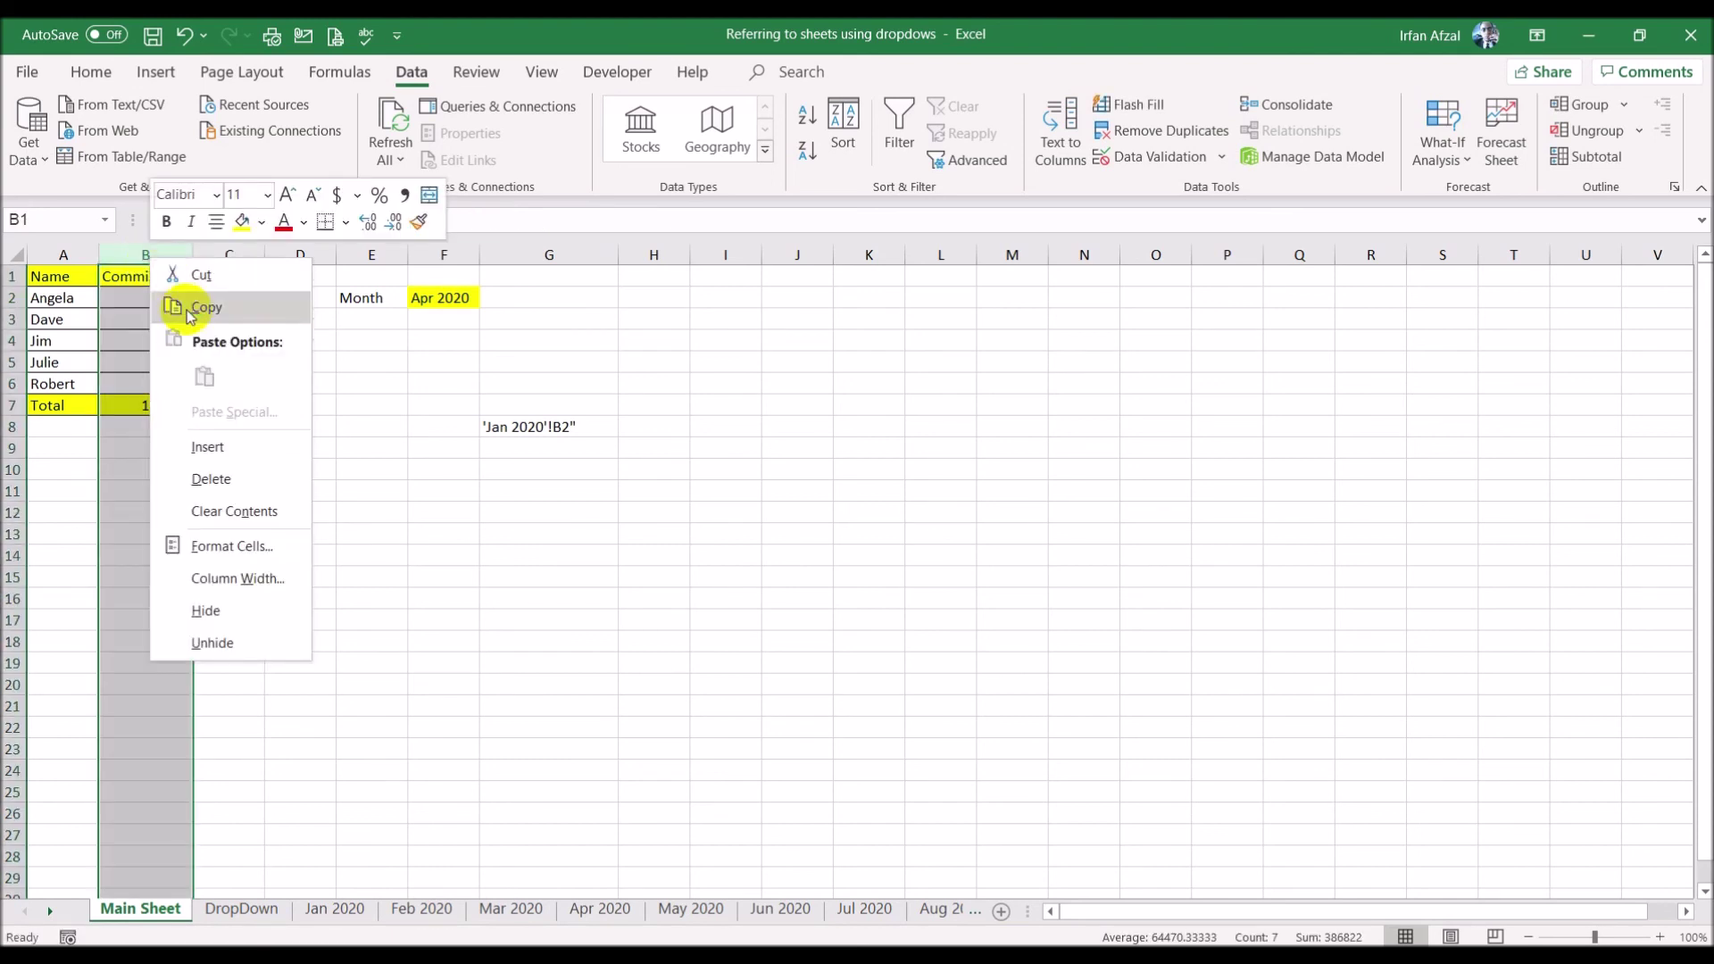
{"action": "left_click", "coordinate": [243, 545]}
{"action": "left_click", "coordinate": [70, 395]}
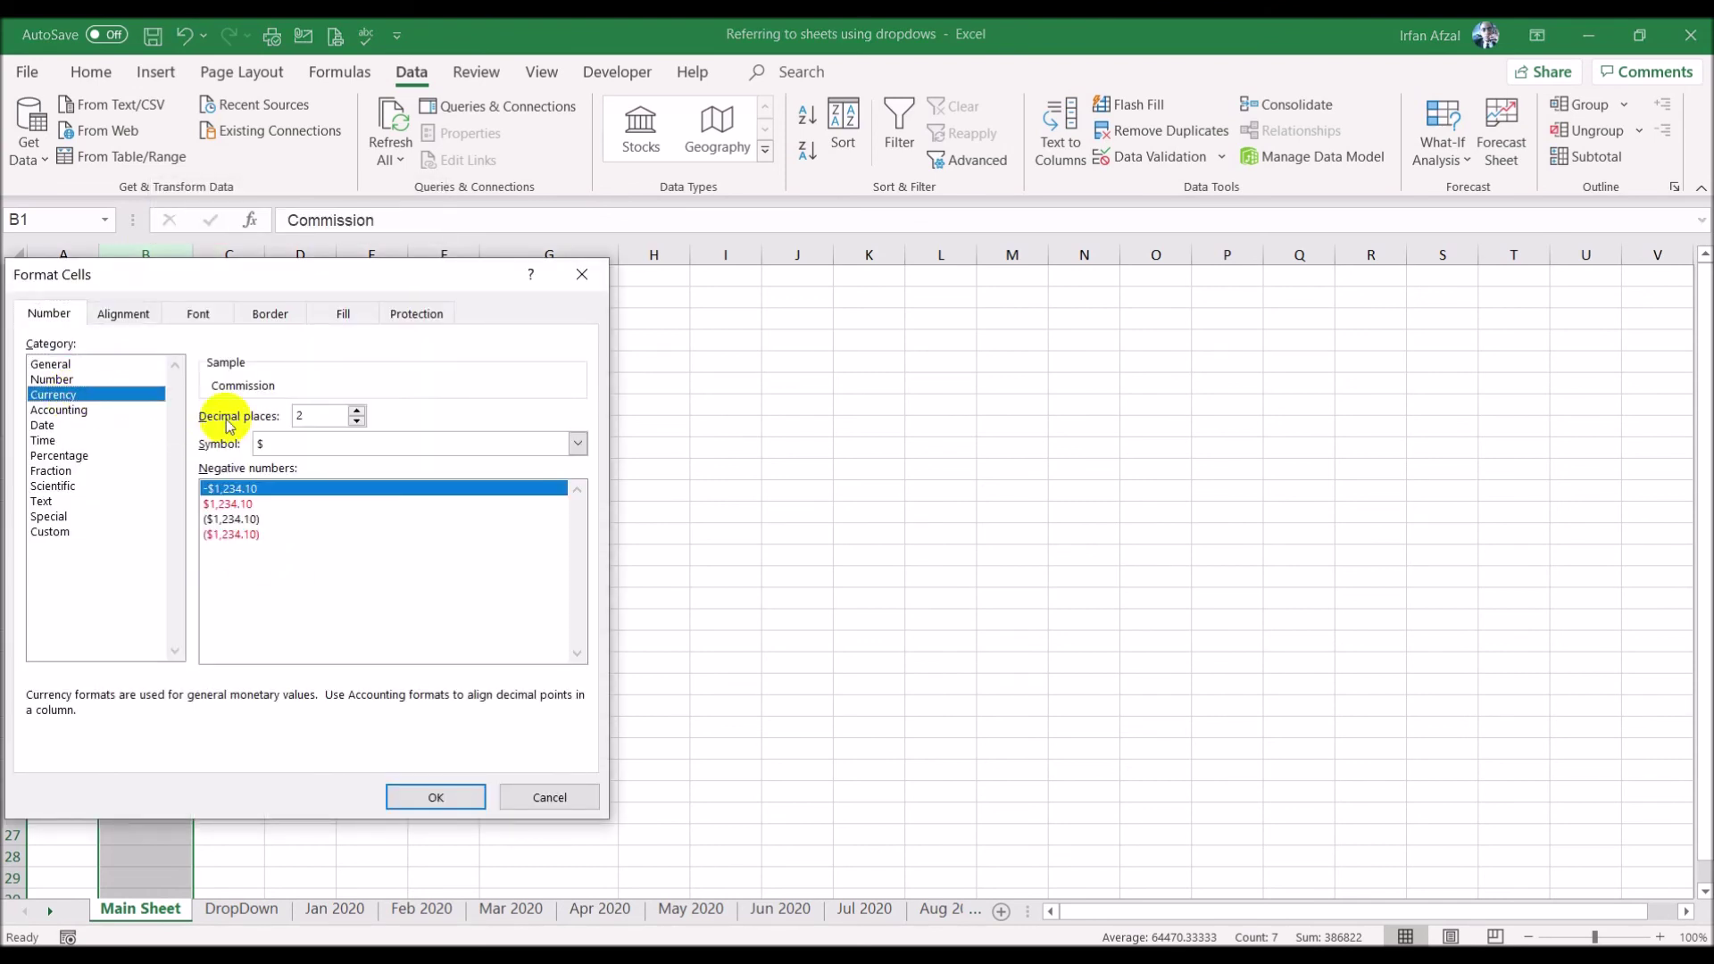
{"action": "left_click", "coordinate": [356, 420]}
{"action": "left_click", "coordinate": [356, 421]}
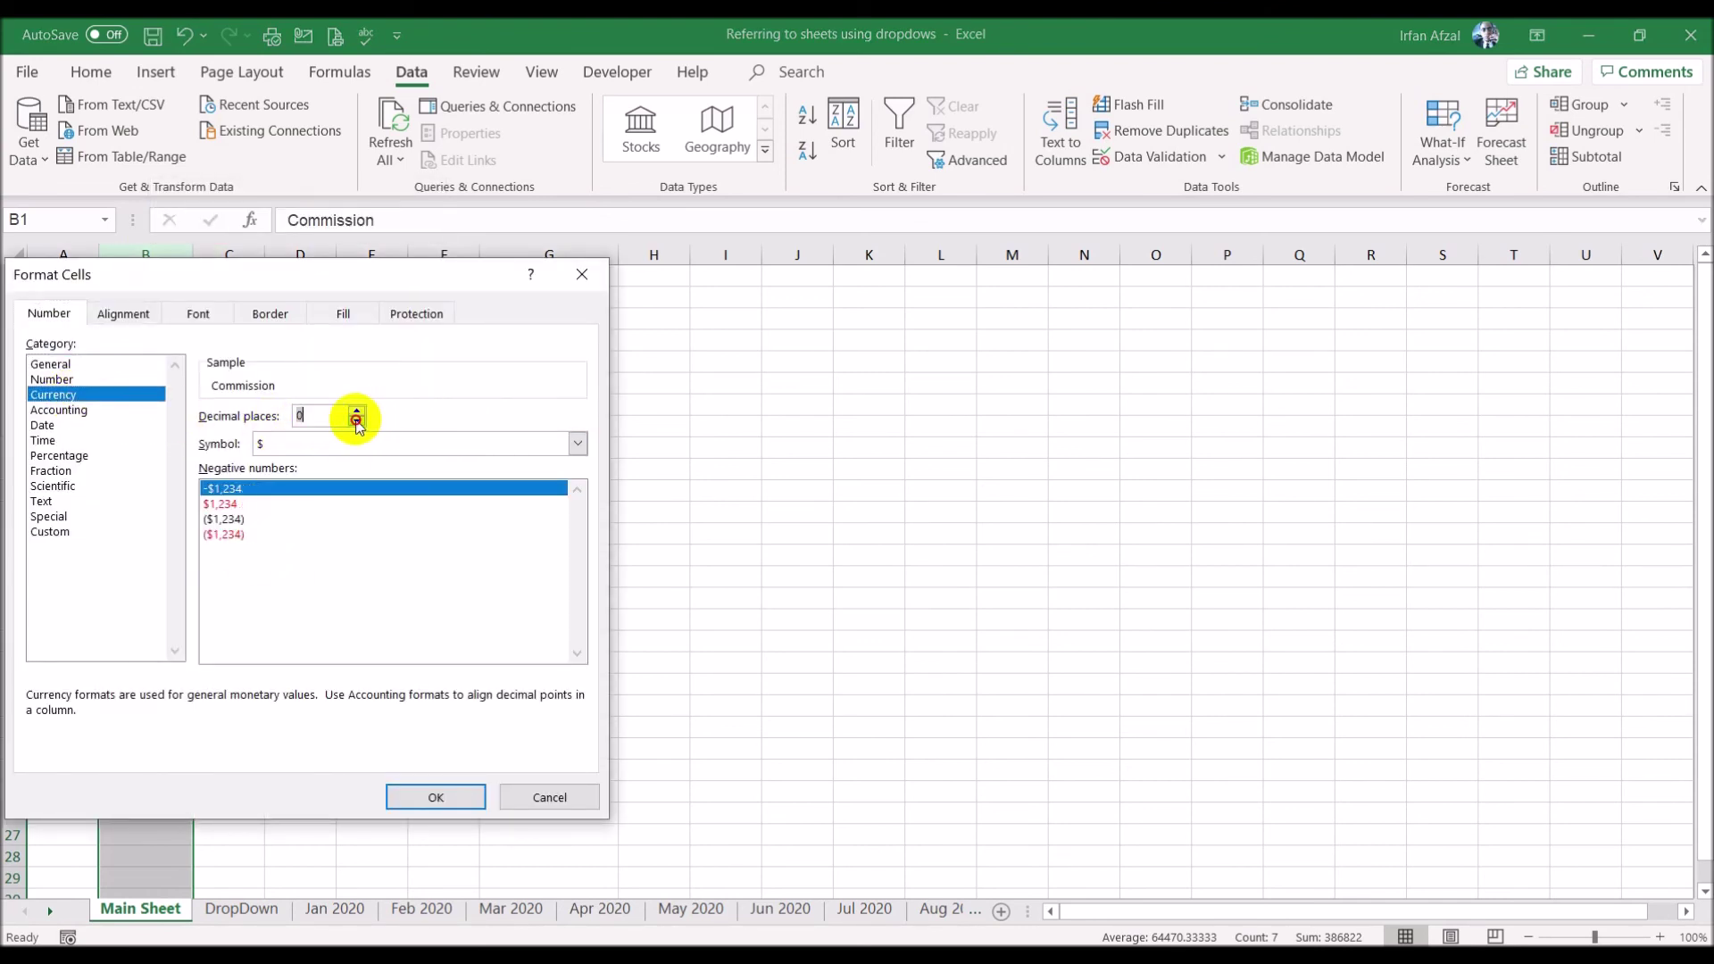
{"action": "left_click", "coordinate": [446, 797]}
{"action": "left_click", "coordinate": [472, 680]}
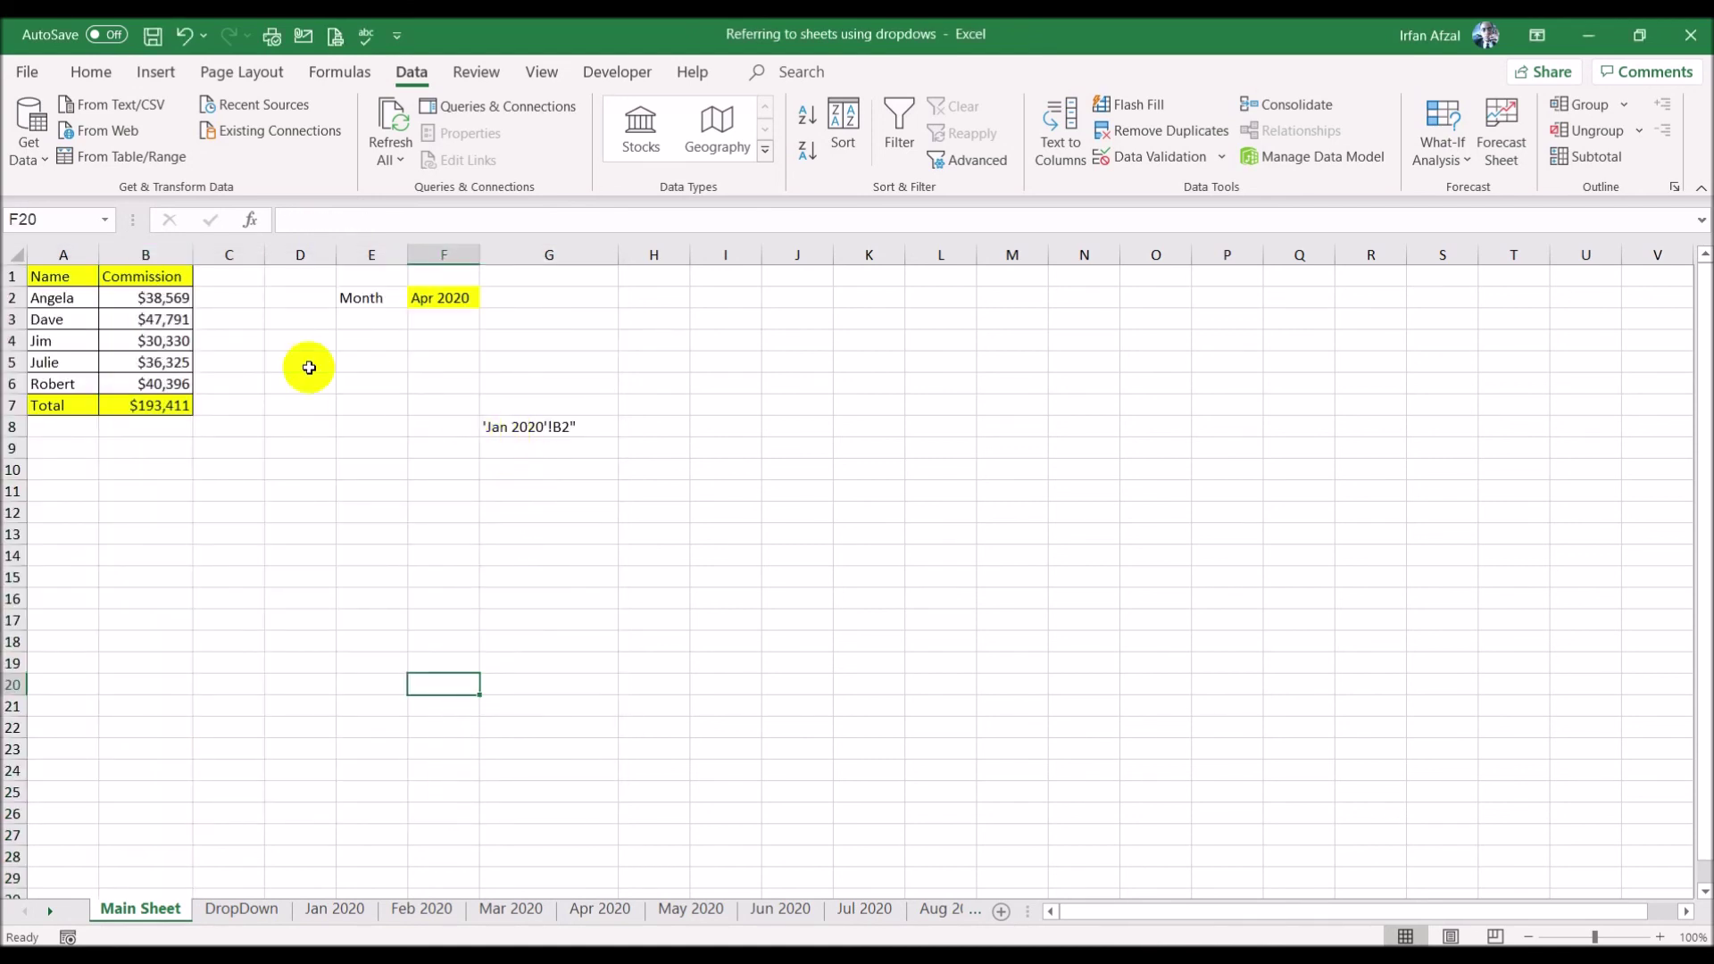
- Set the F2 month dropdown to May 2020
{"action": "left_click", "coordinate": [449, 290]}
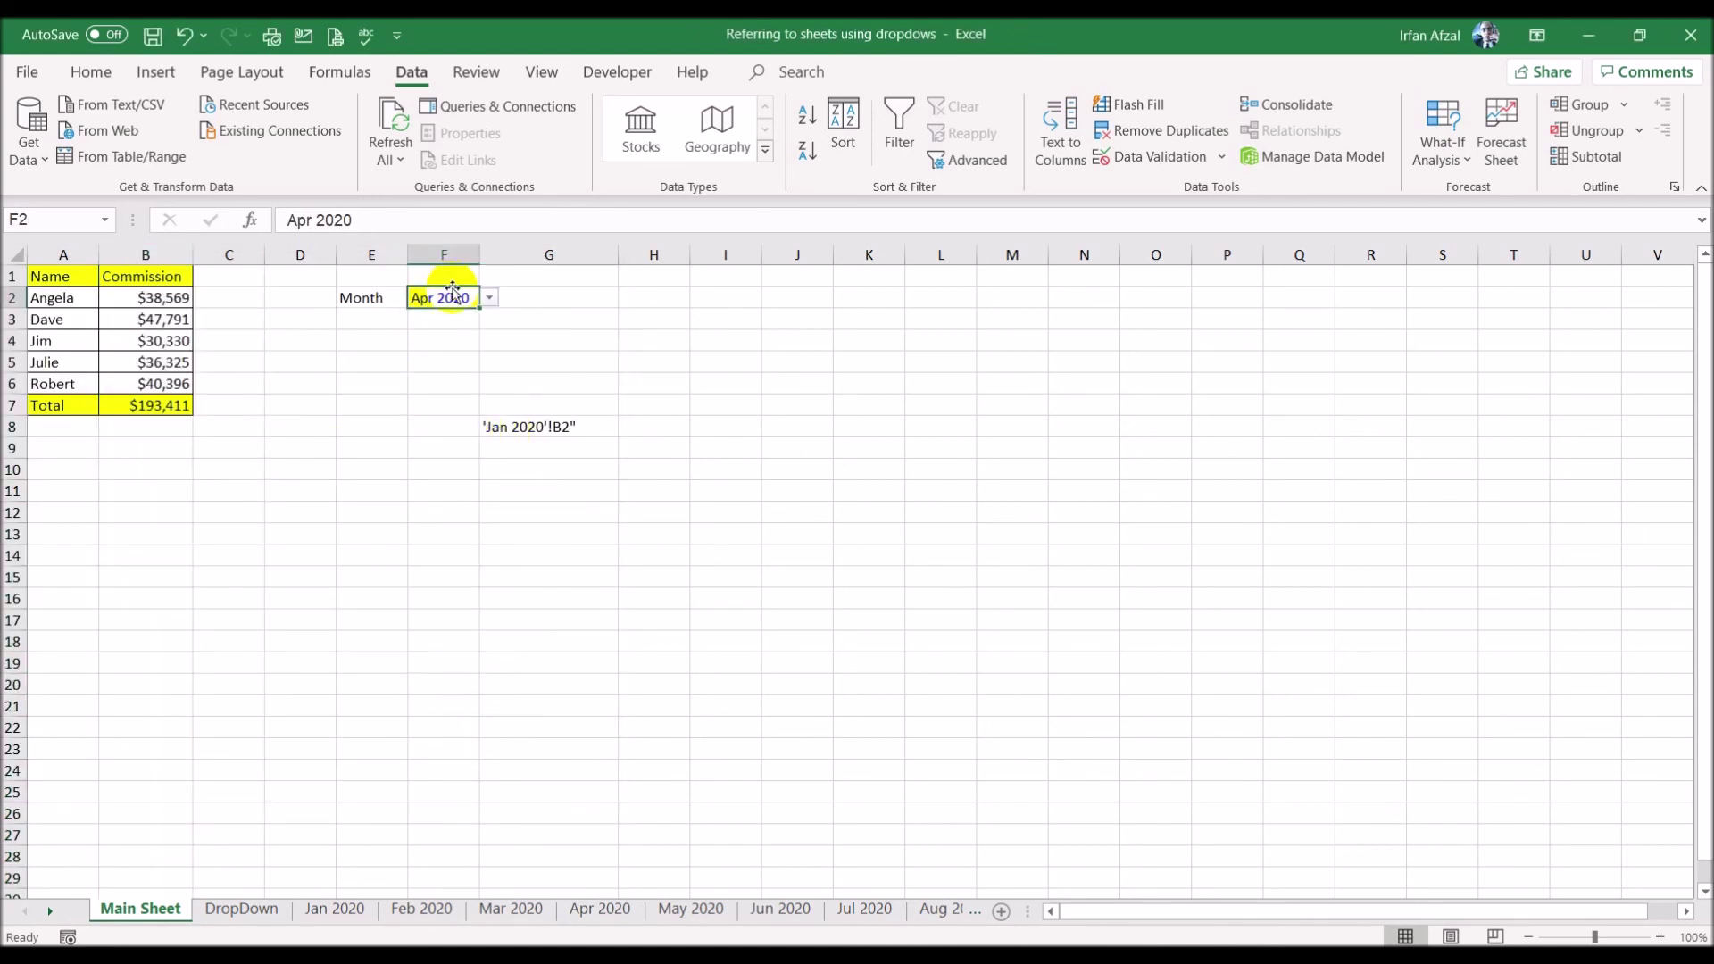
{"action": "left_click", "coordinate": [491, 299]}
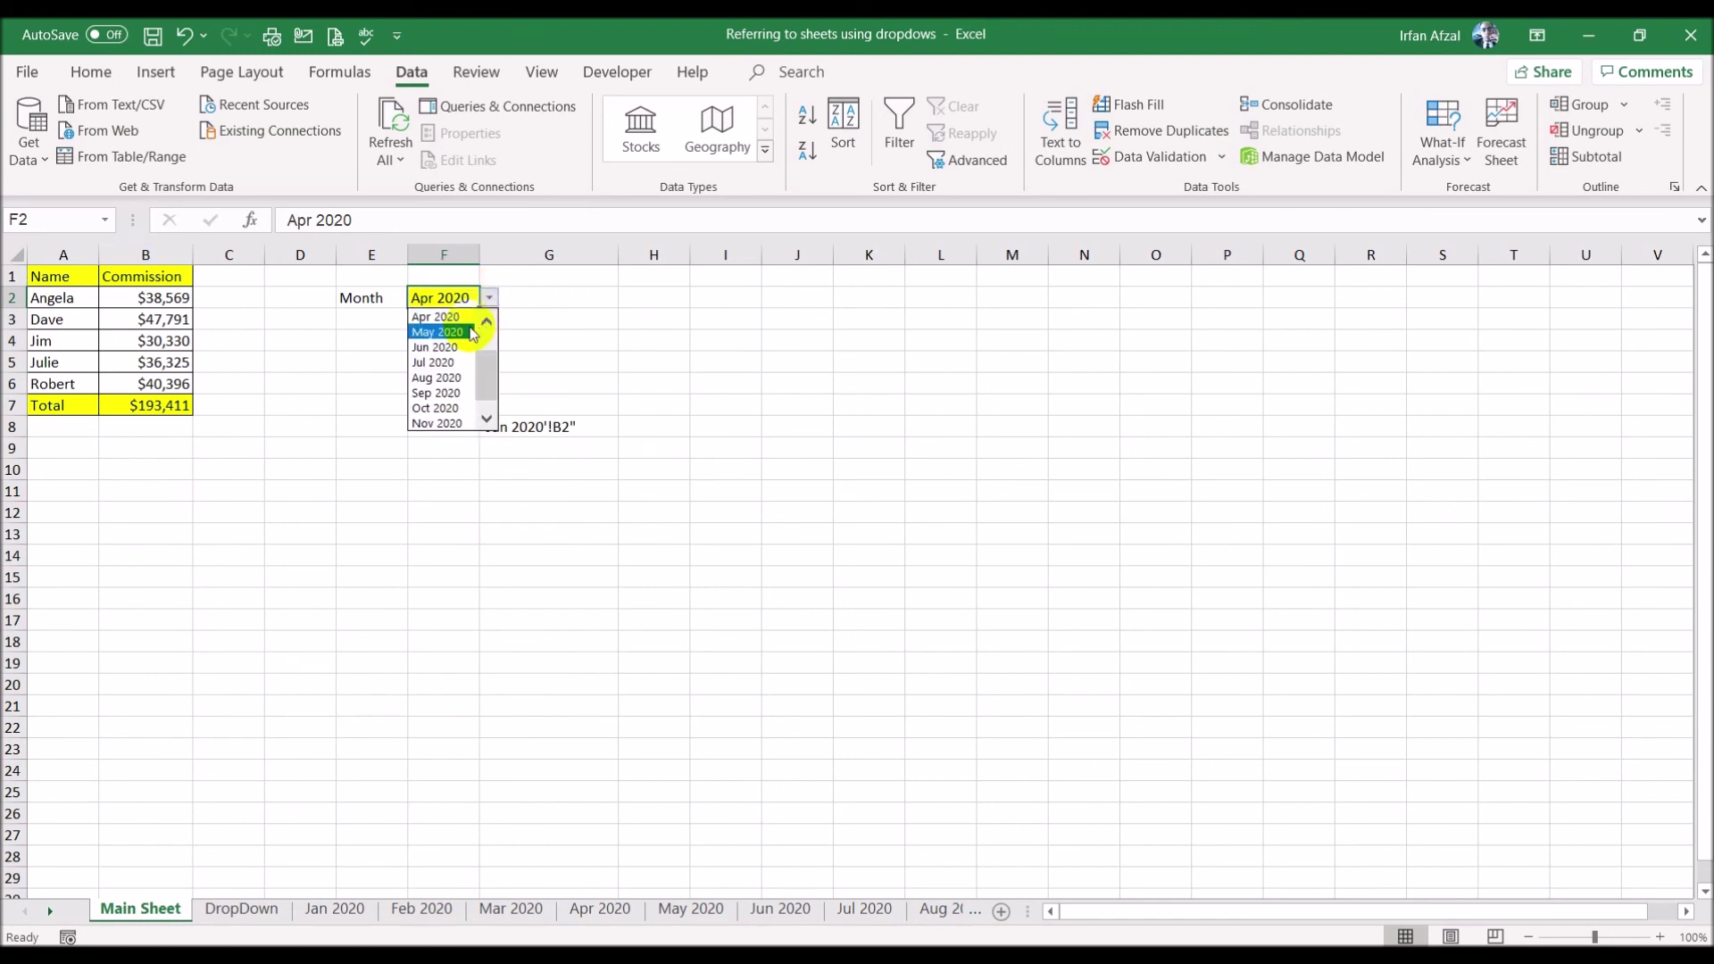
{"action": "left_click", "coordinate": [473, 332]}
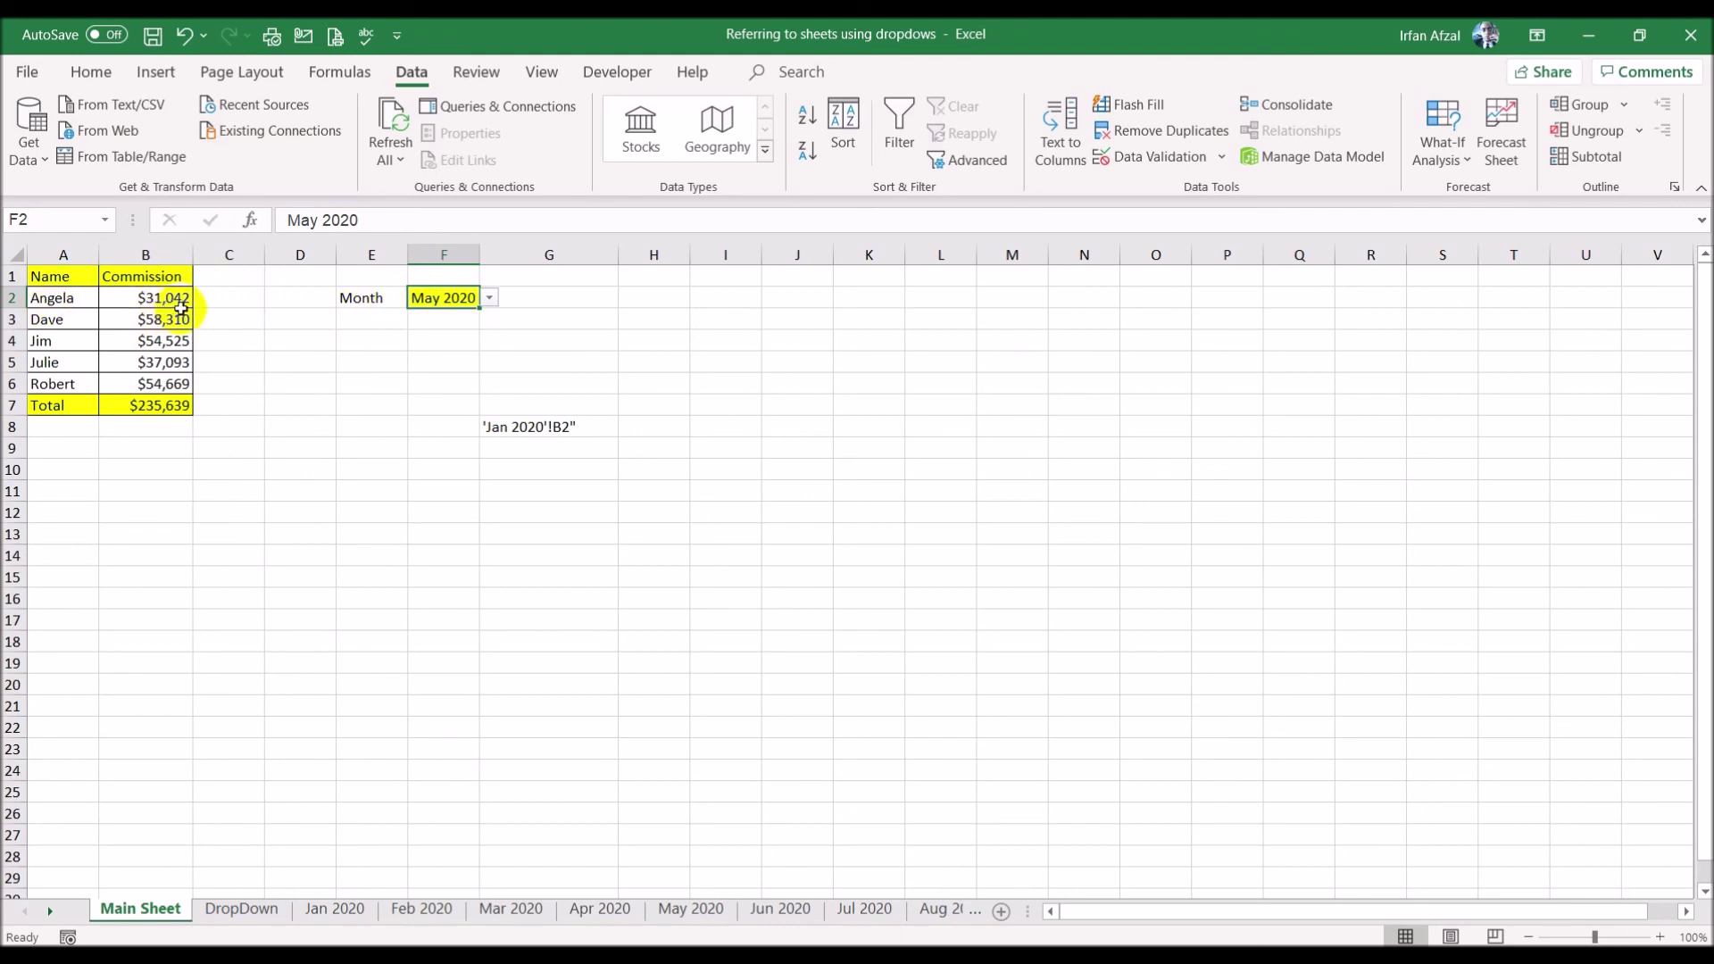
- Compare the commissions on the May 2020 sheet with those on Main Sheet, ending on Main Sheet
{"action": "left_click", "coordinate": [683, 911]}
{"action": "left_click", "coordinate": [300, 359]}
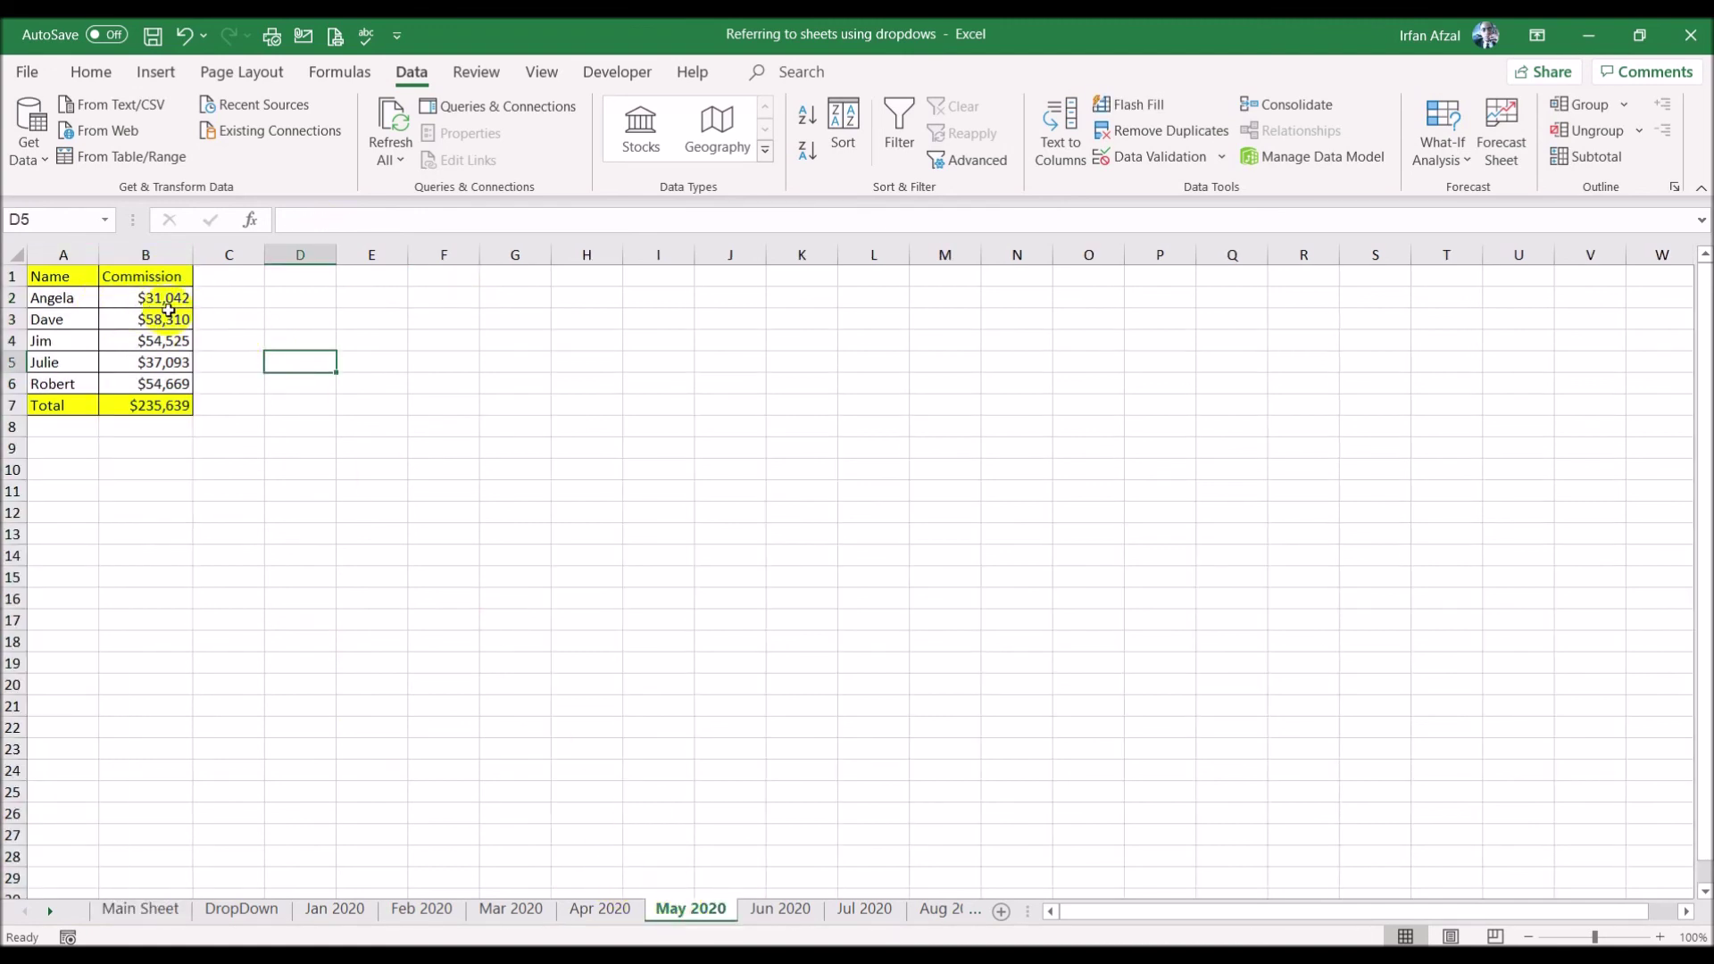
{"action": "left_click", "coordinate": [147, 909]}
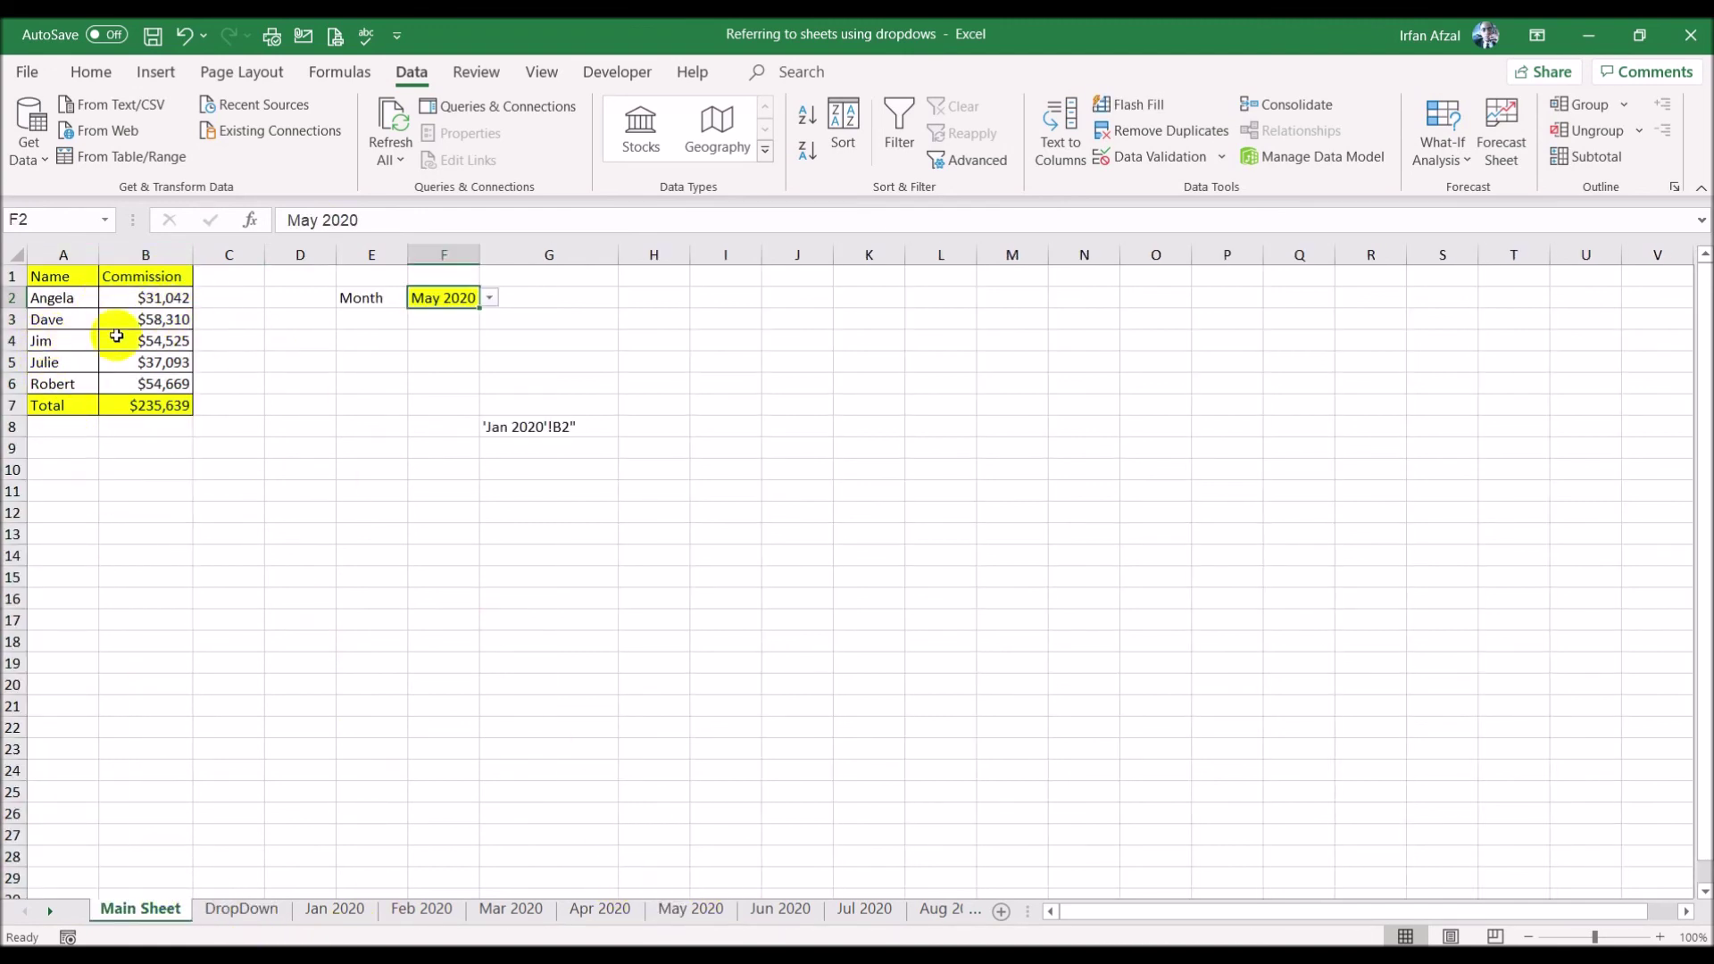
{"action": "left_click", "coordinate": [696, 910]}
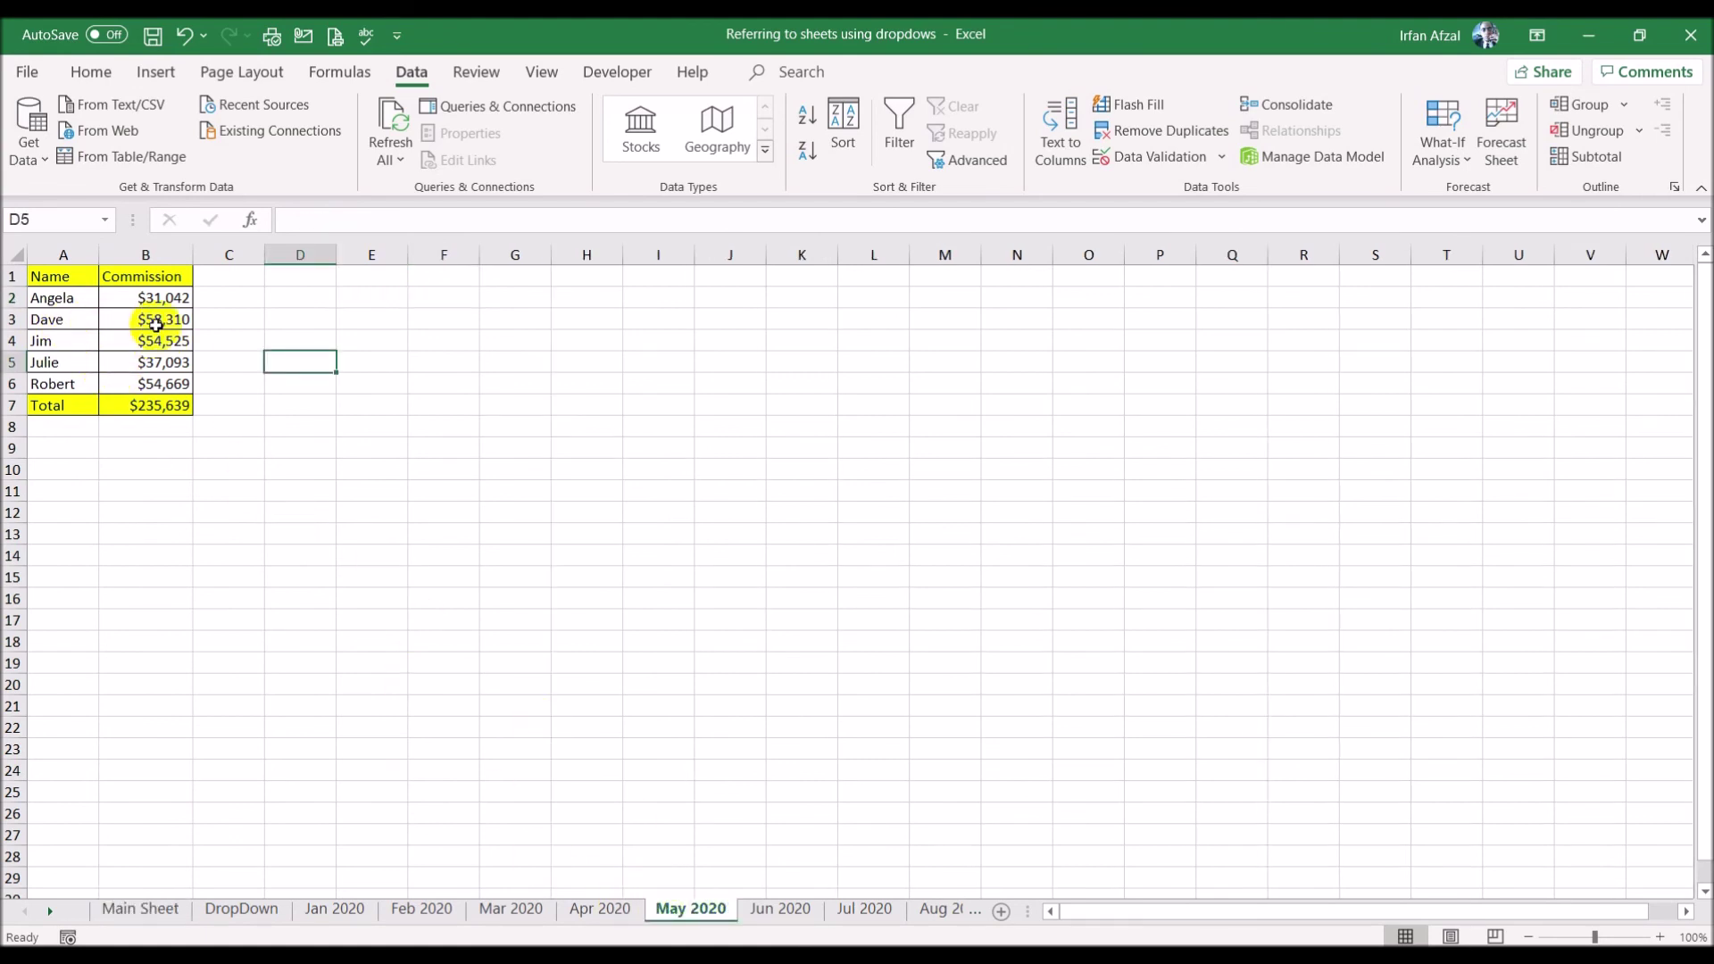
{"action": "left_click", "coordinate": [141, 909]}
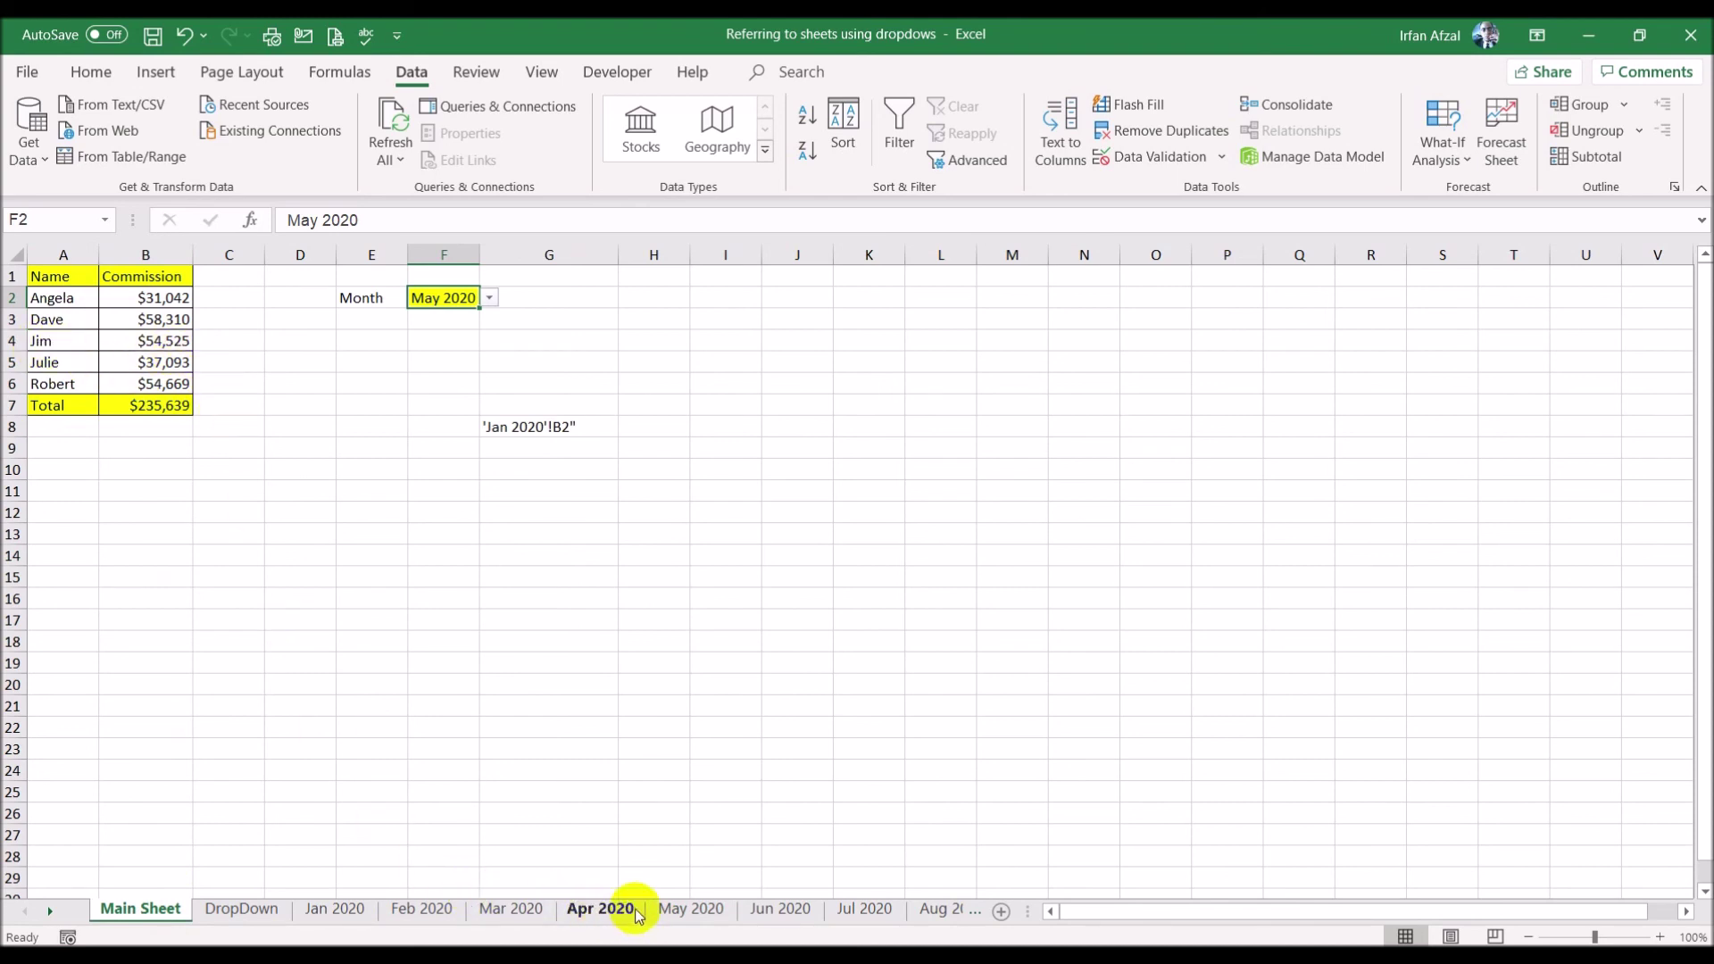
{"action": "left_click", "coordinate": [689, 908]}
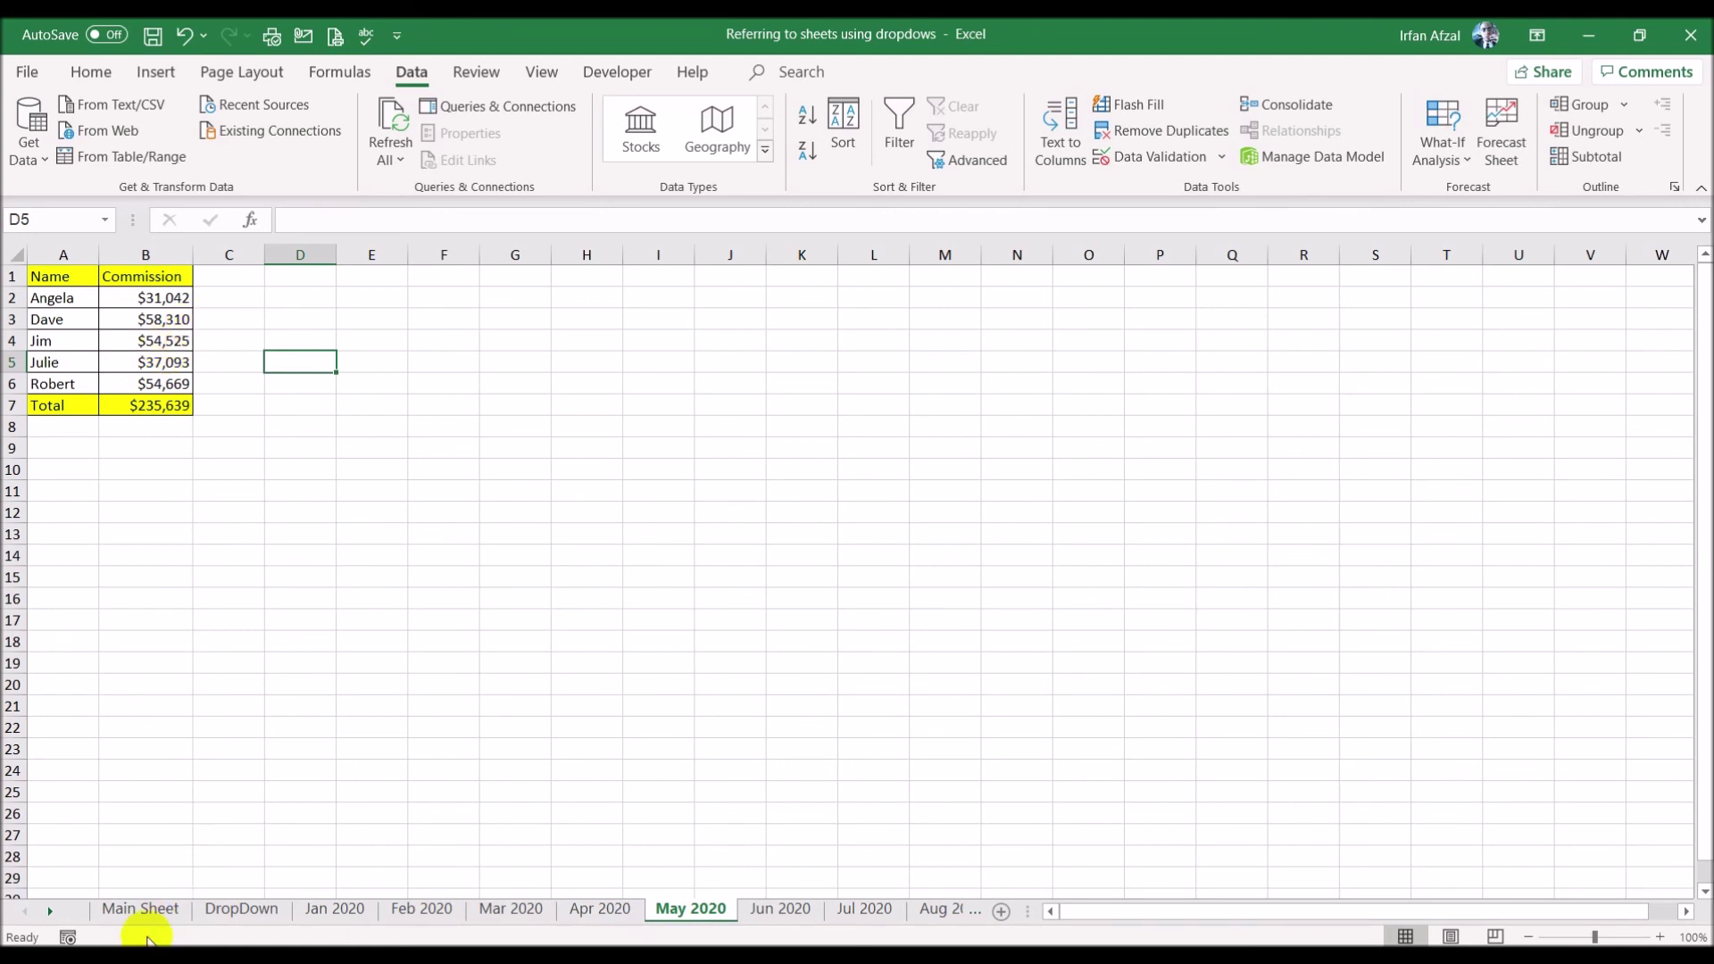
{"action": "left_click", "coordinate": [143, 907]}
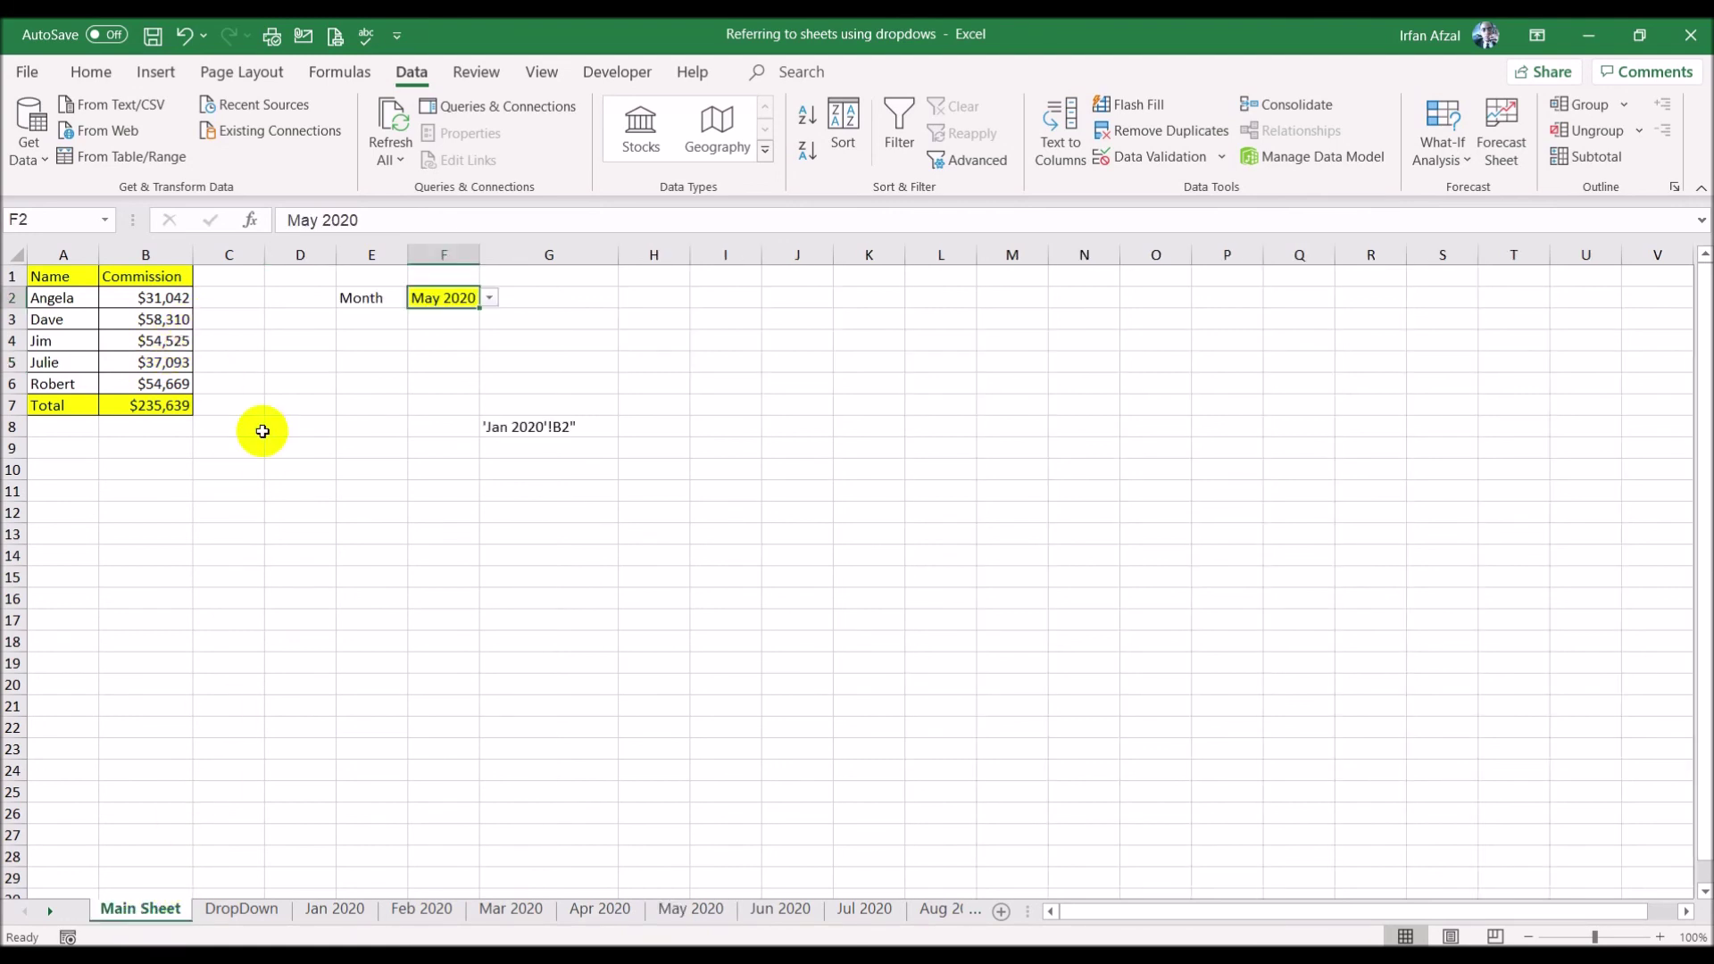
- Set the F2 month dropdown to Jan 2020
{"action": "left_click", "coordinate": [489, 298]}
{"action": "scroll", "coordinate": [489, 322], "scroll_direction": "up", "scroll_amount": 2}
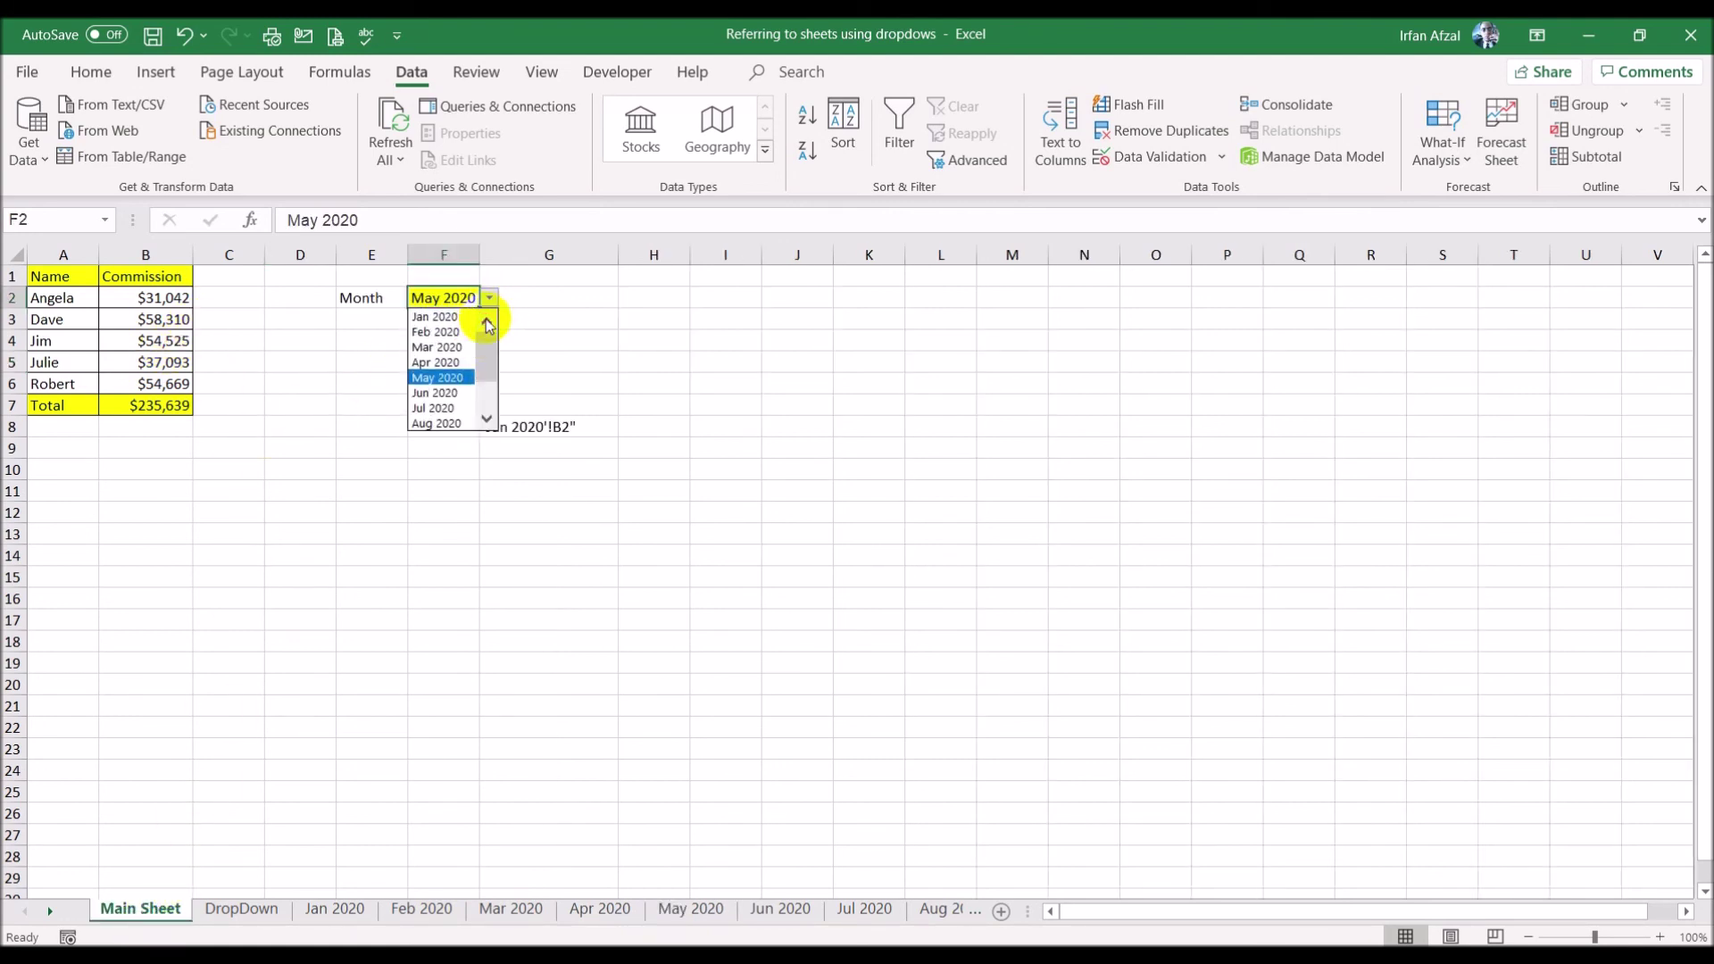
{"action": "left_click", "coordinate": [463, 318]}
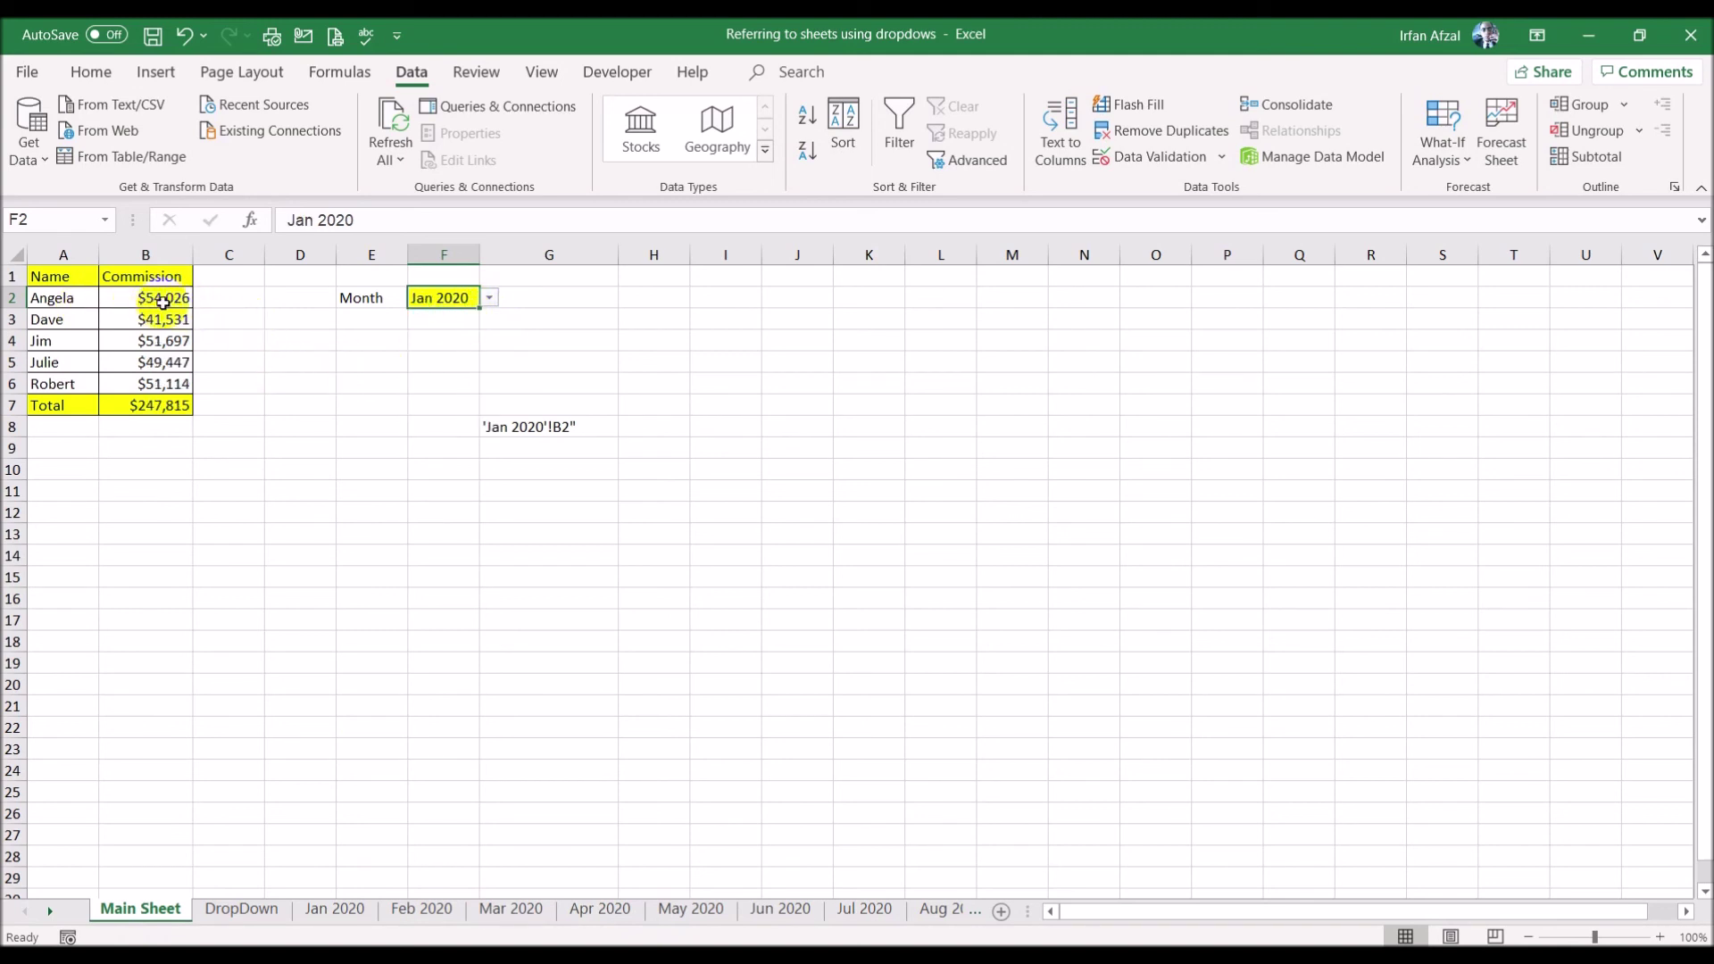
- Compare the commissions on the Jan 2020 sheet with those on Main Sheet, ending on Main Sheet
{"action": "left_click", "coordinate": [336, 908]}
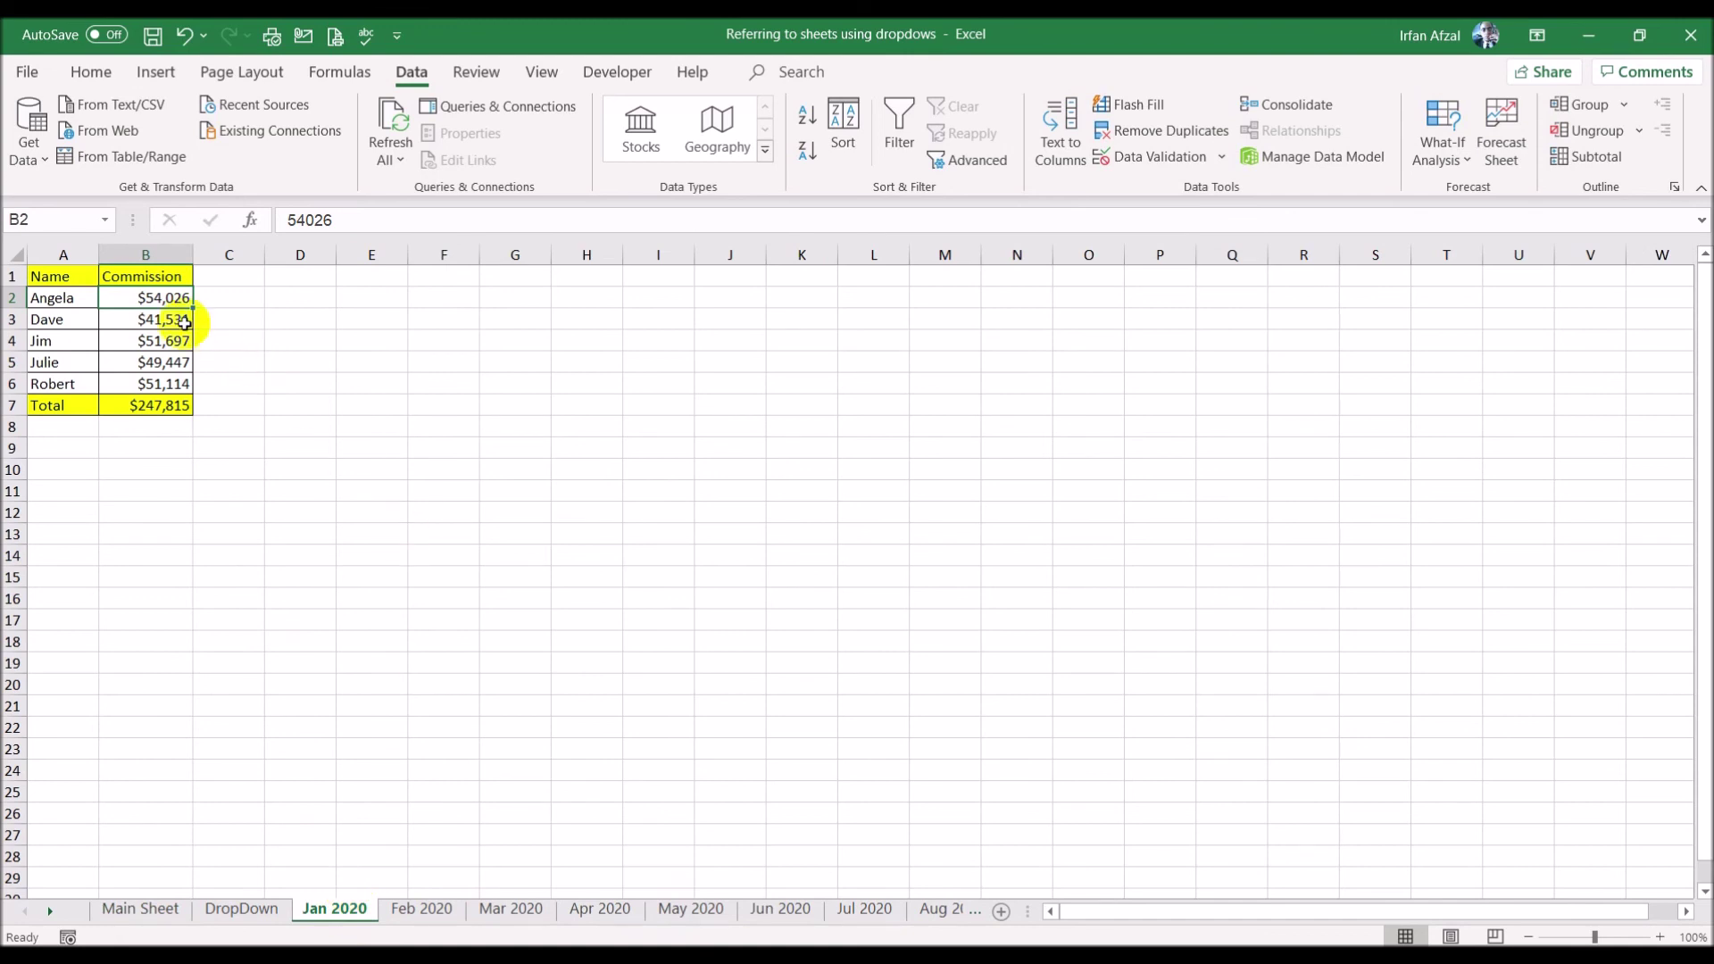
{"action": "left_click", "coordinate": [143, 908]}
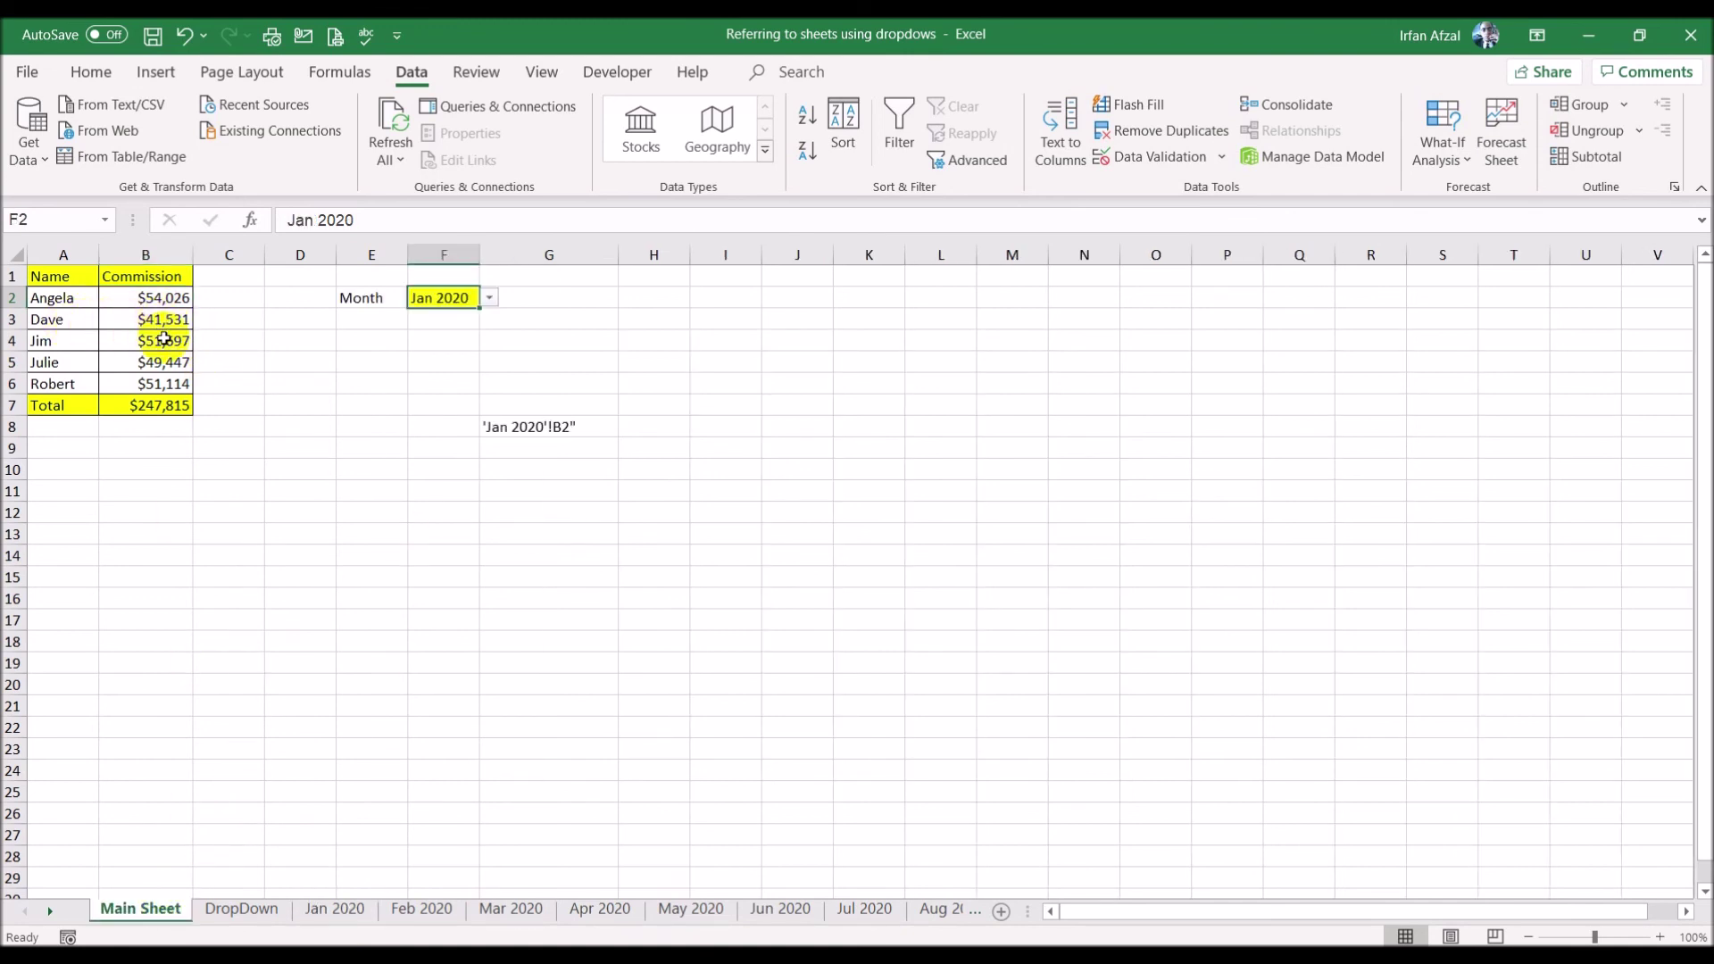
{"action": "left_click", "coordinate": [322, 911]}
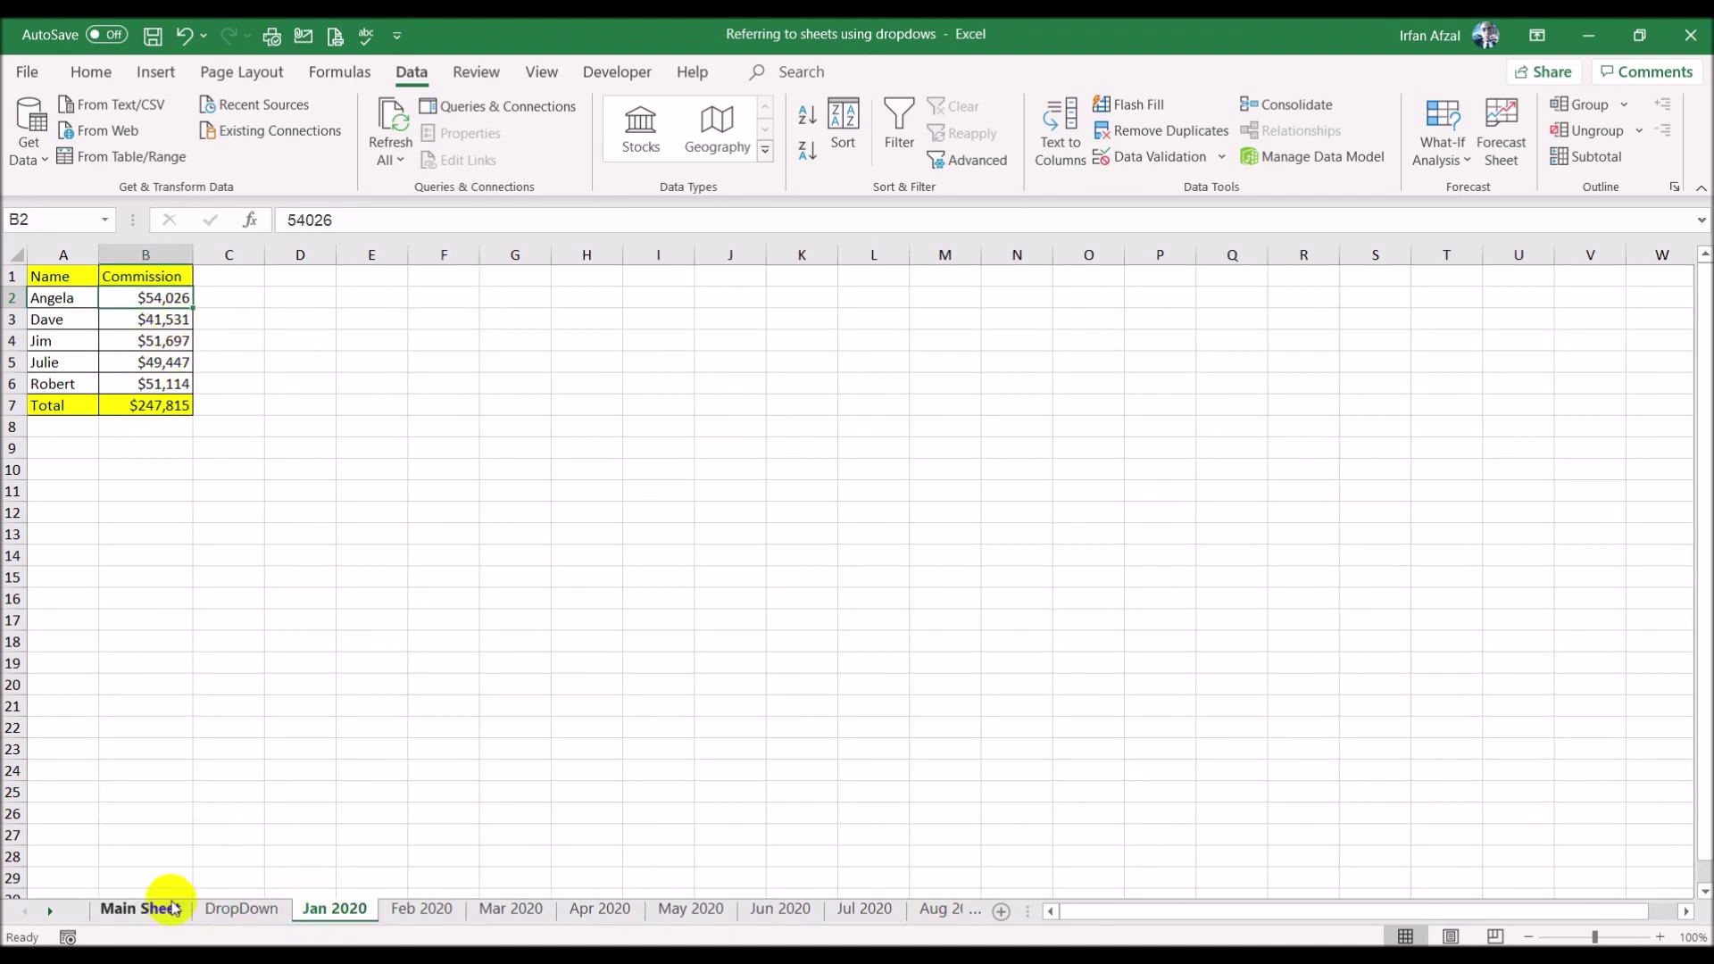
{"action": "left_click", "coordinate": [143, 909]}
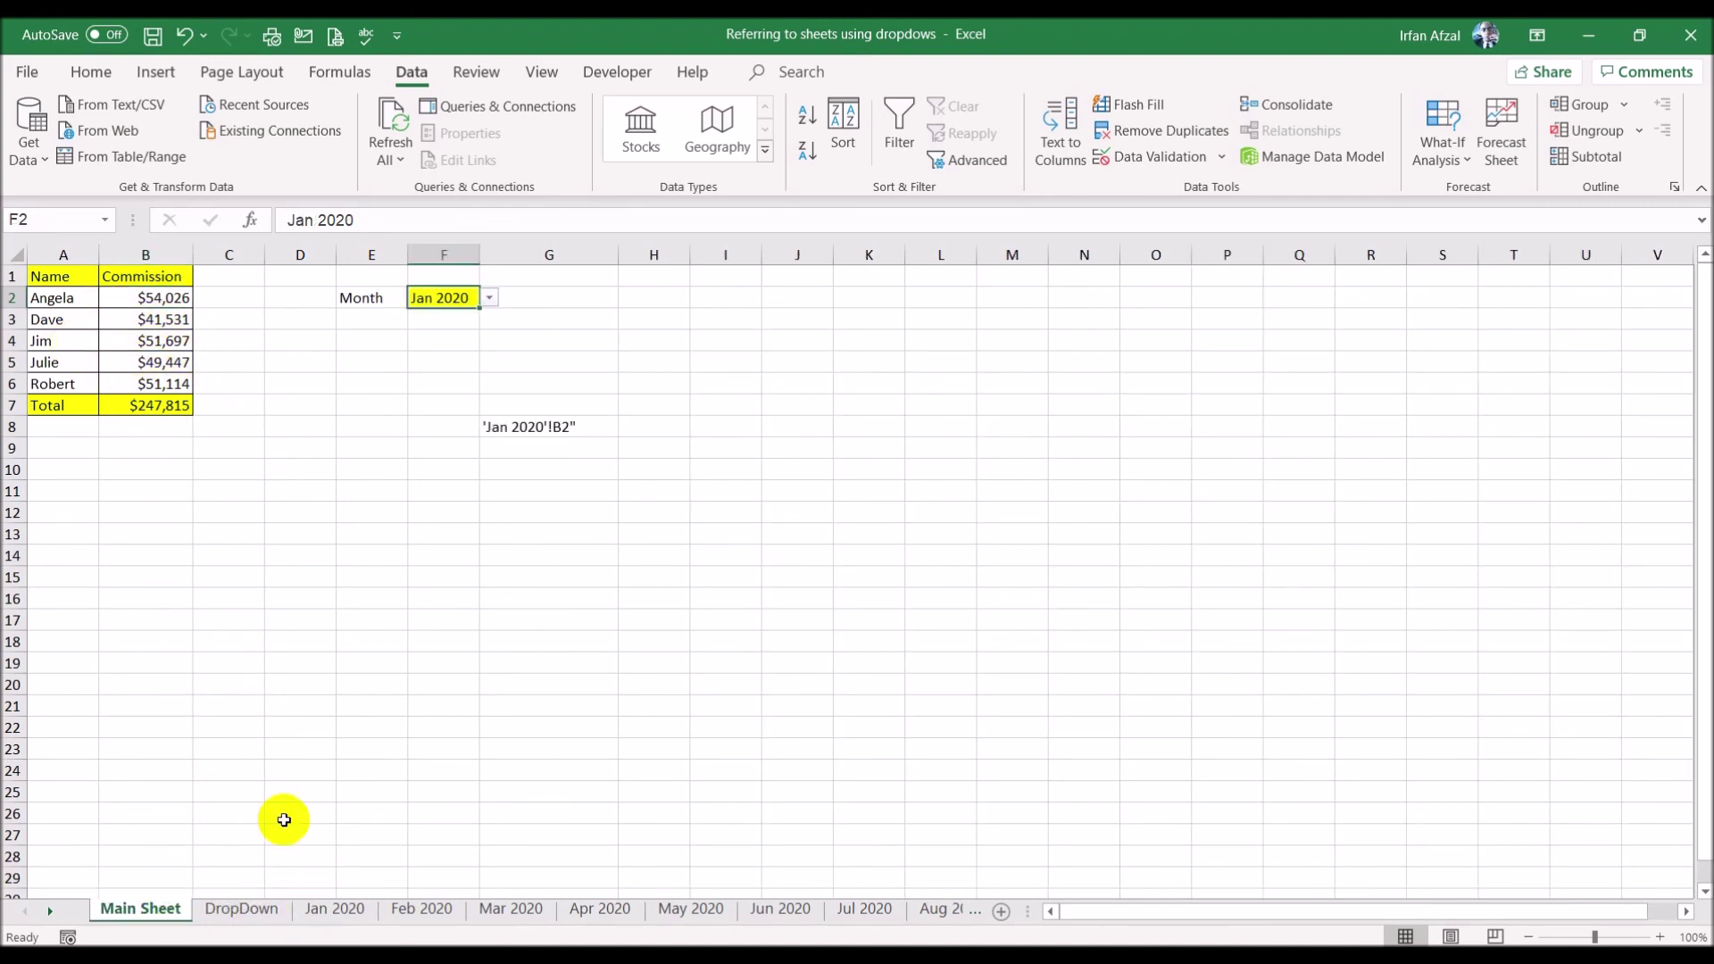
{"action": "left_click", "coordinate": [343, 893]}
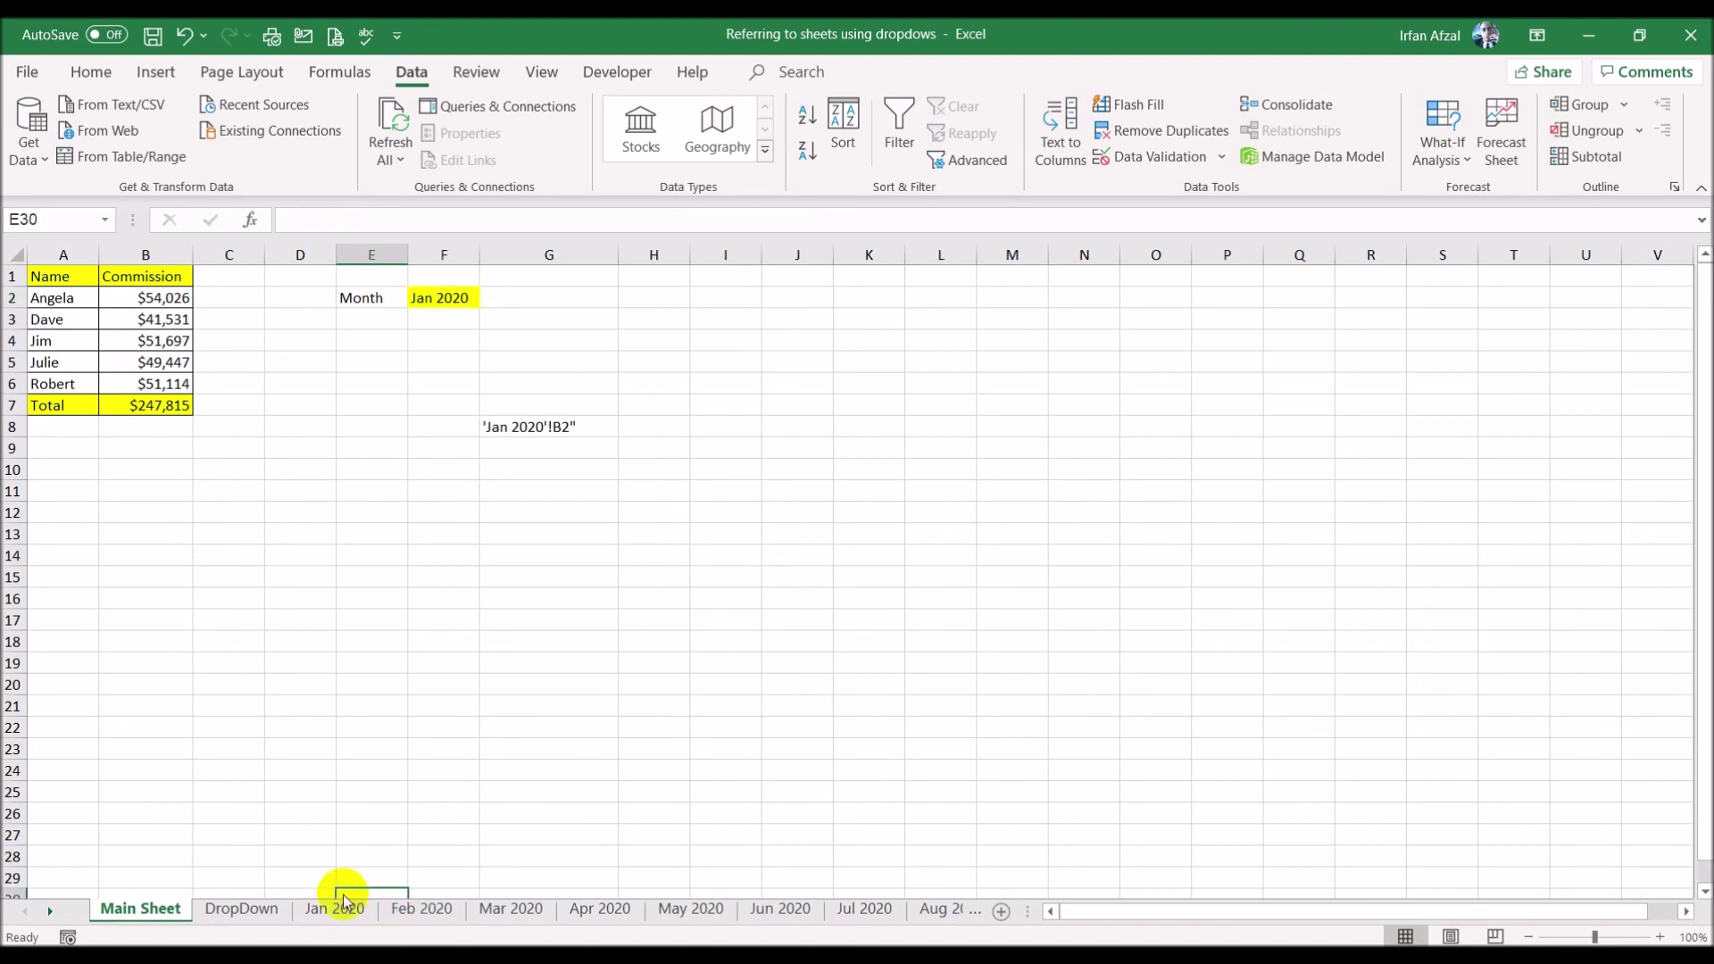
{"action": "left_click", "coordinate": [334, 910]}
{"action": "left_click", "coordinate": [304, 421]}
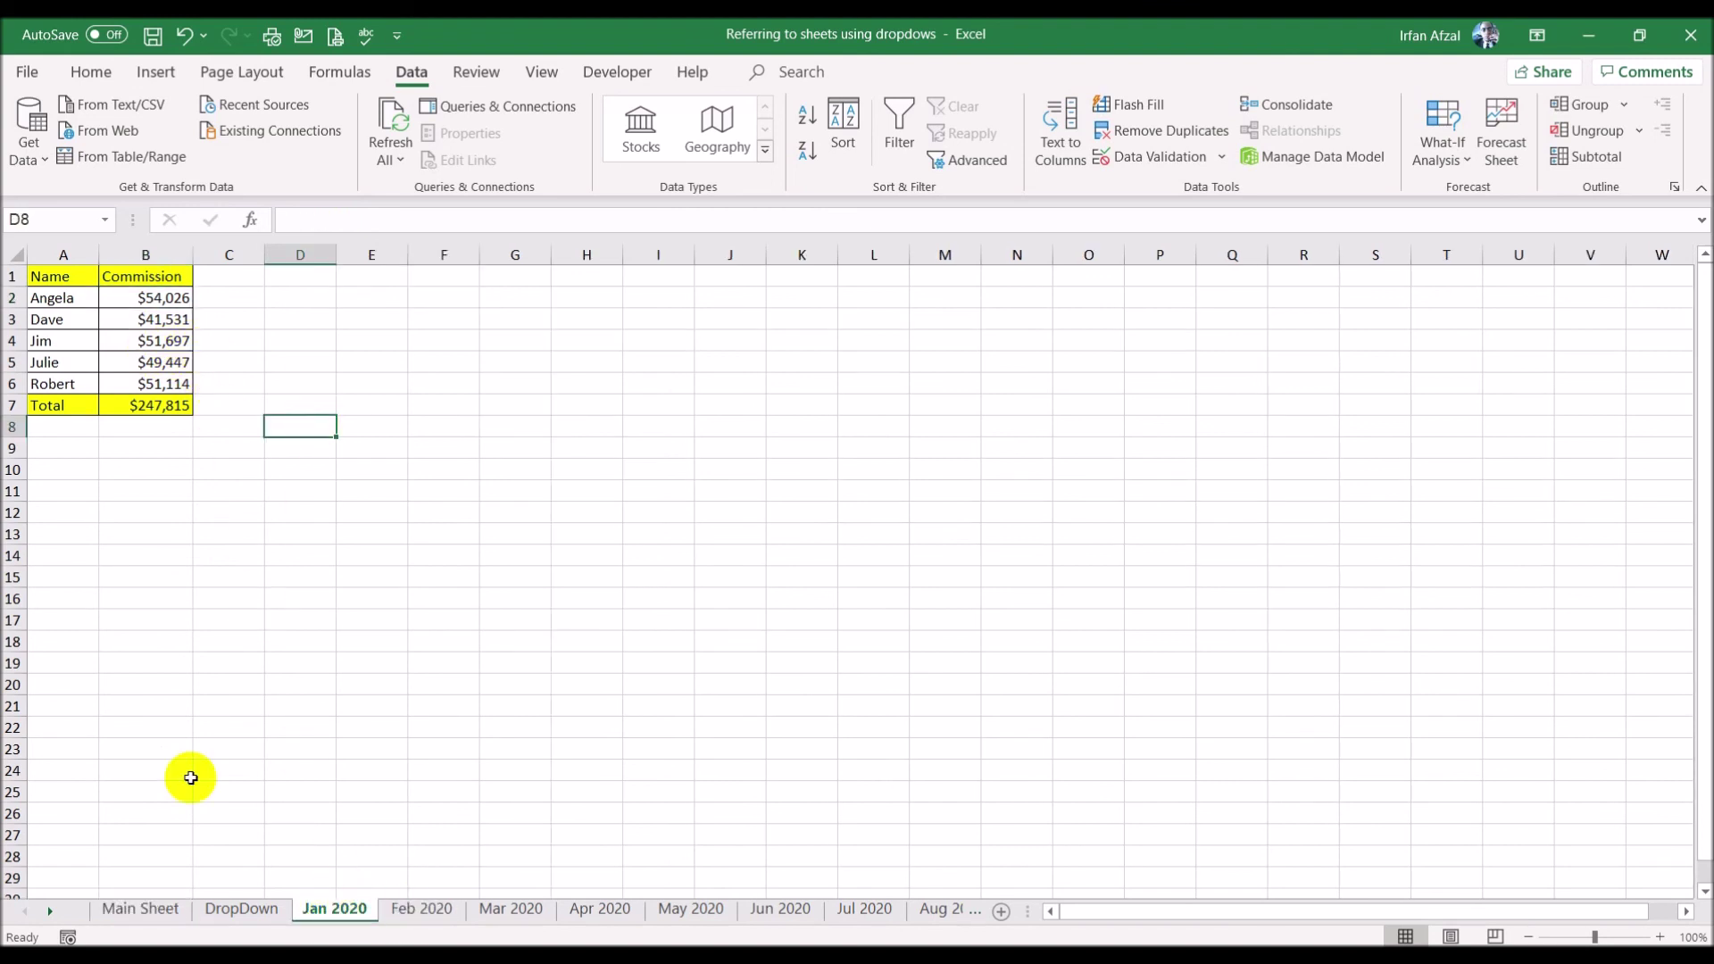
{"action": "left_click", "coordinate": [147, 907]}
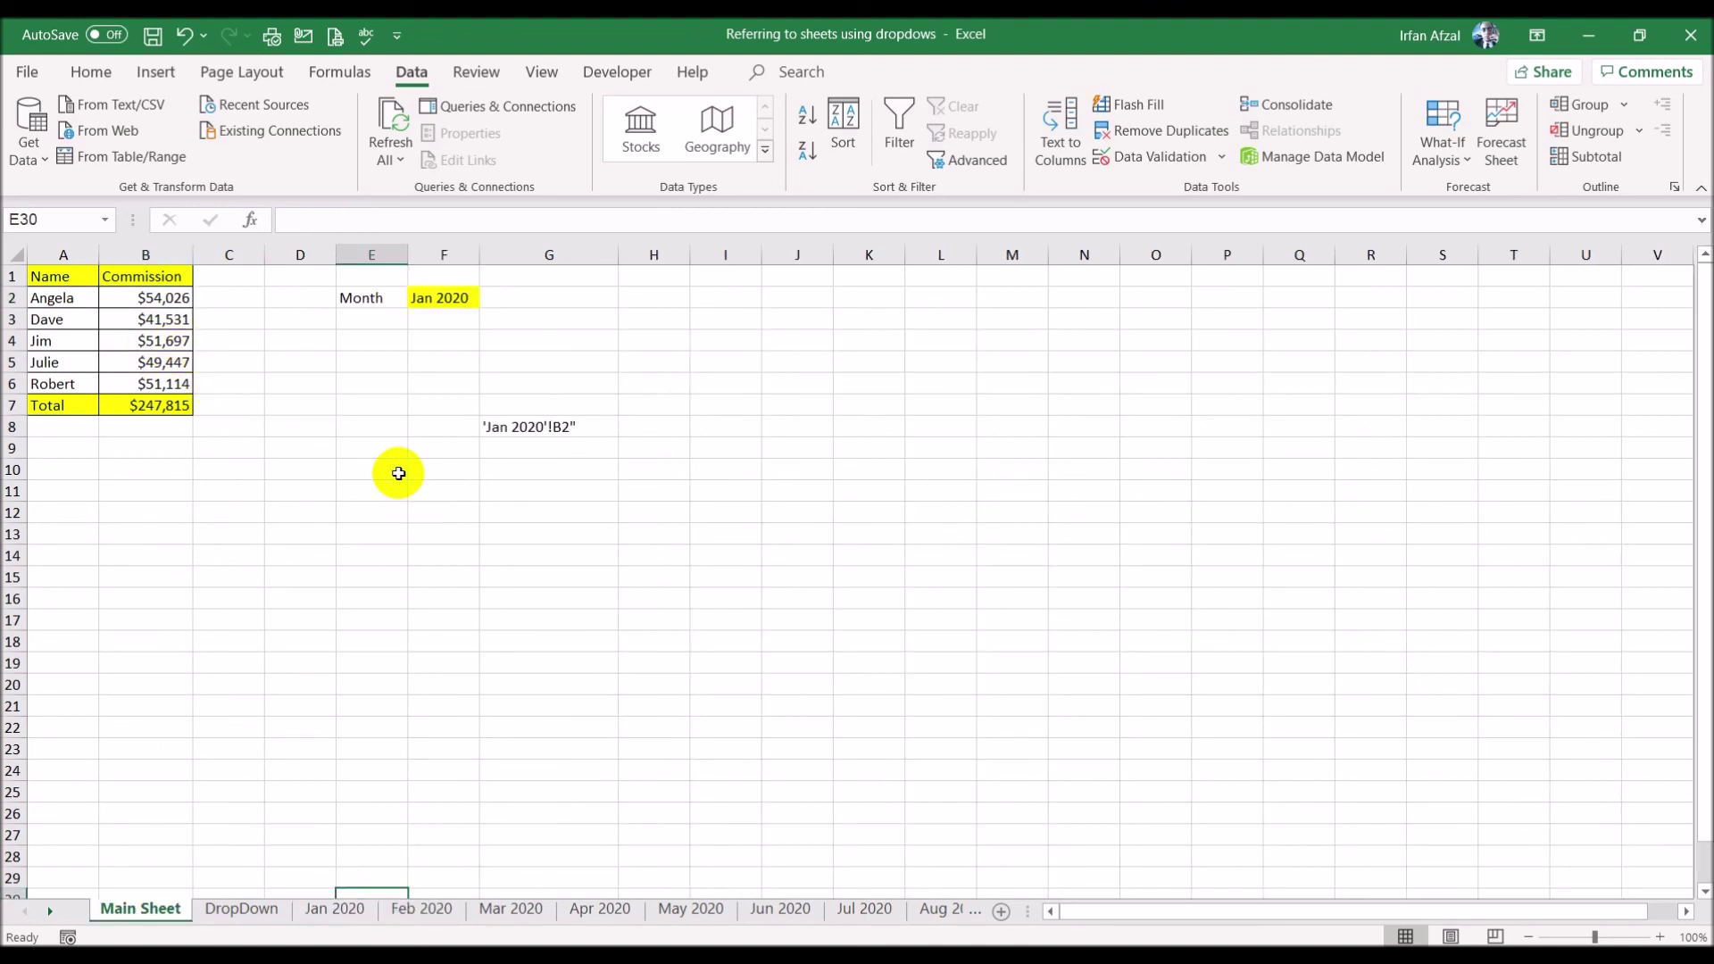
- Inspect the INDIRECT formula in B3, check the cells it refers to on the Jan 2020 sheet, and return to Main Sheet
{"action": "left_click", "coordinate": [161, 323]}
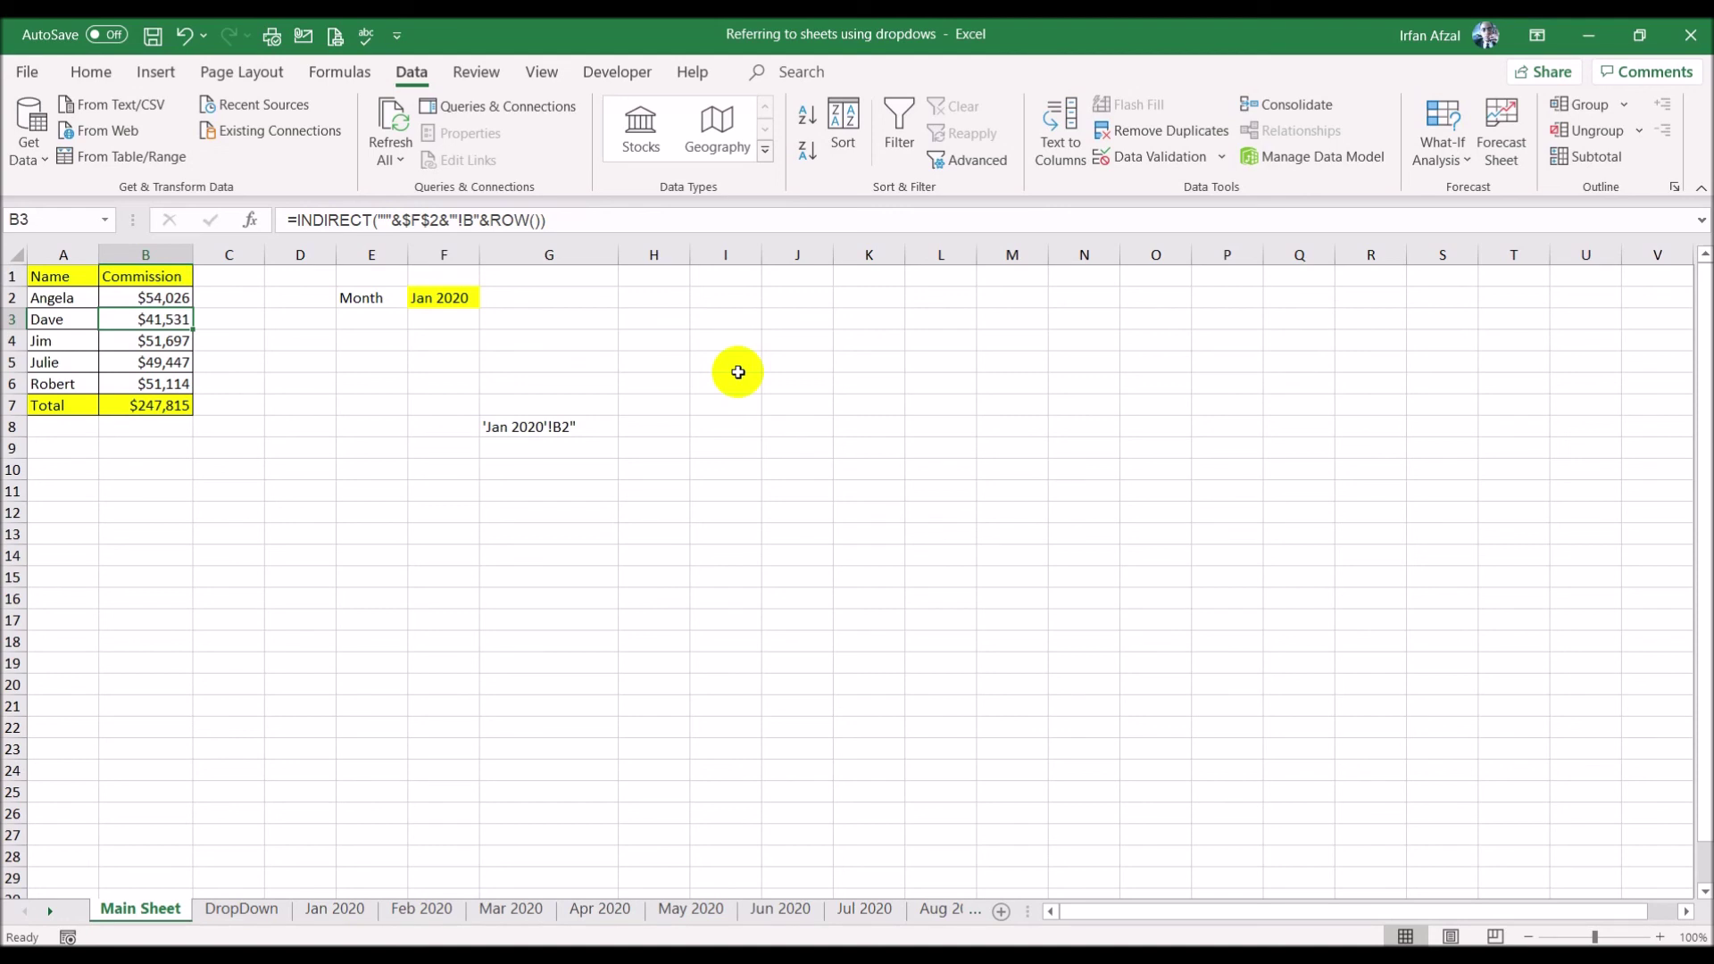
{"action": "left_click", "coordinate": [350, 909]}
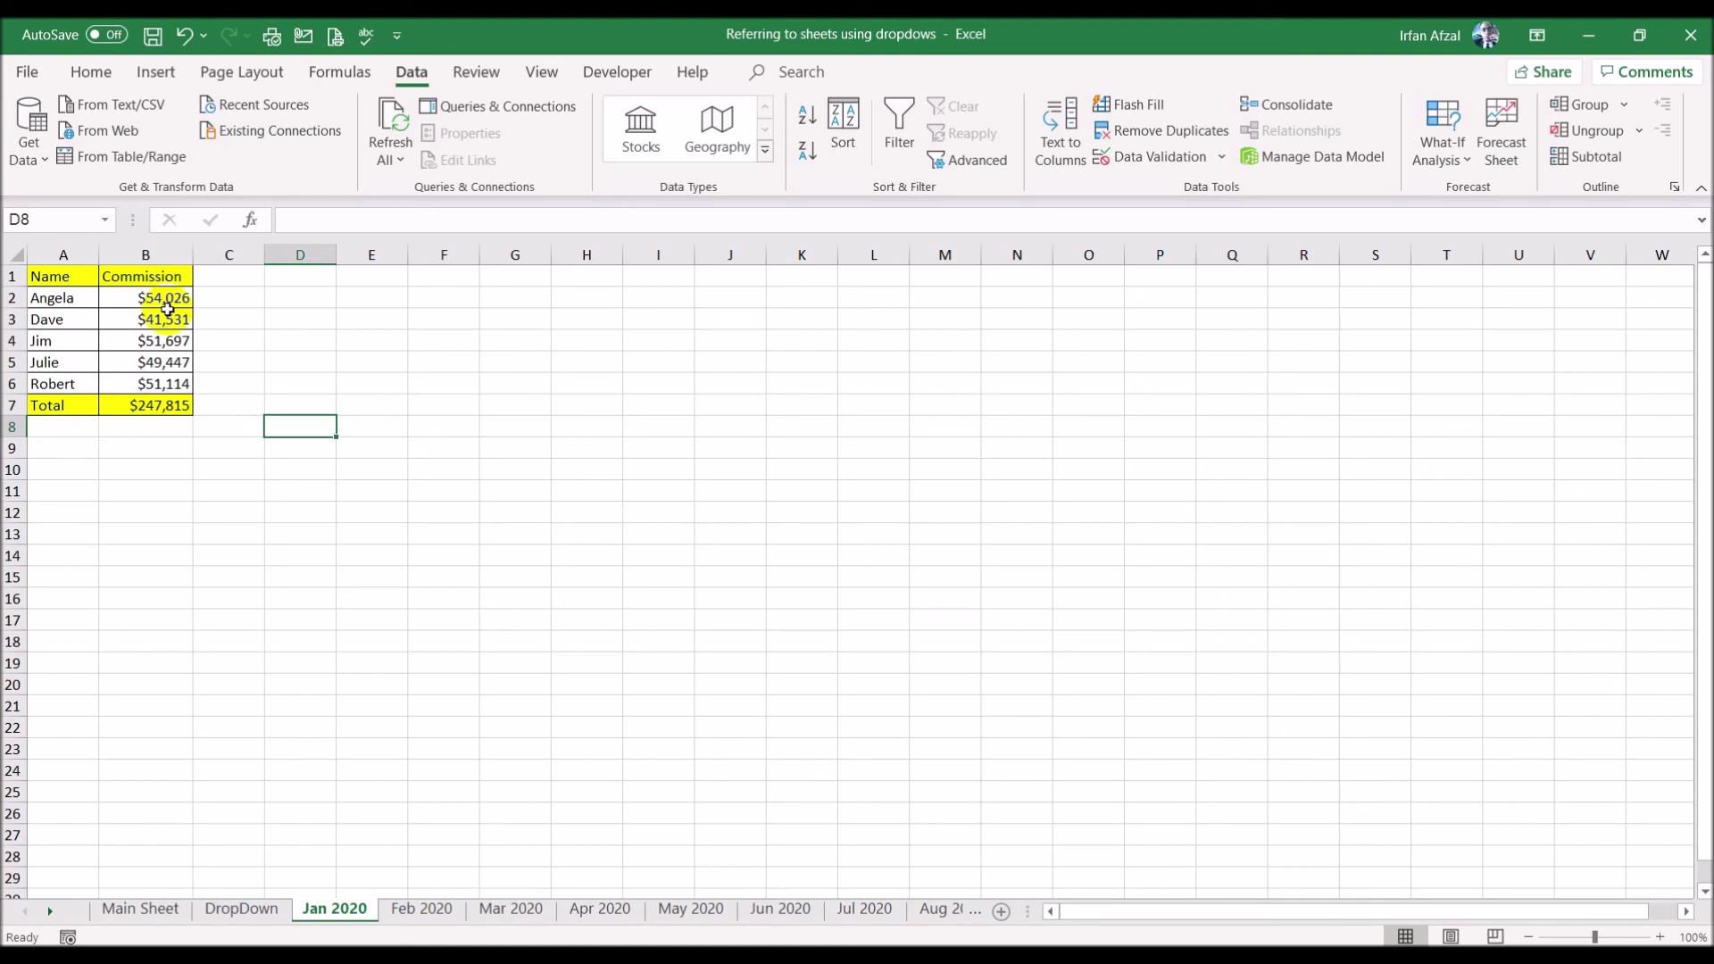
{"action": "left_click", "coordinate": [141, 908]}
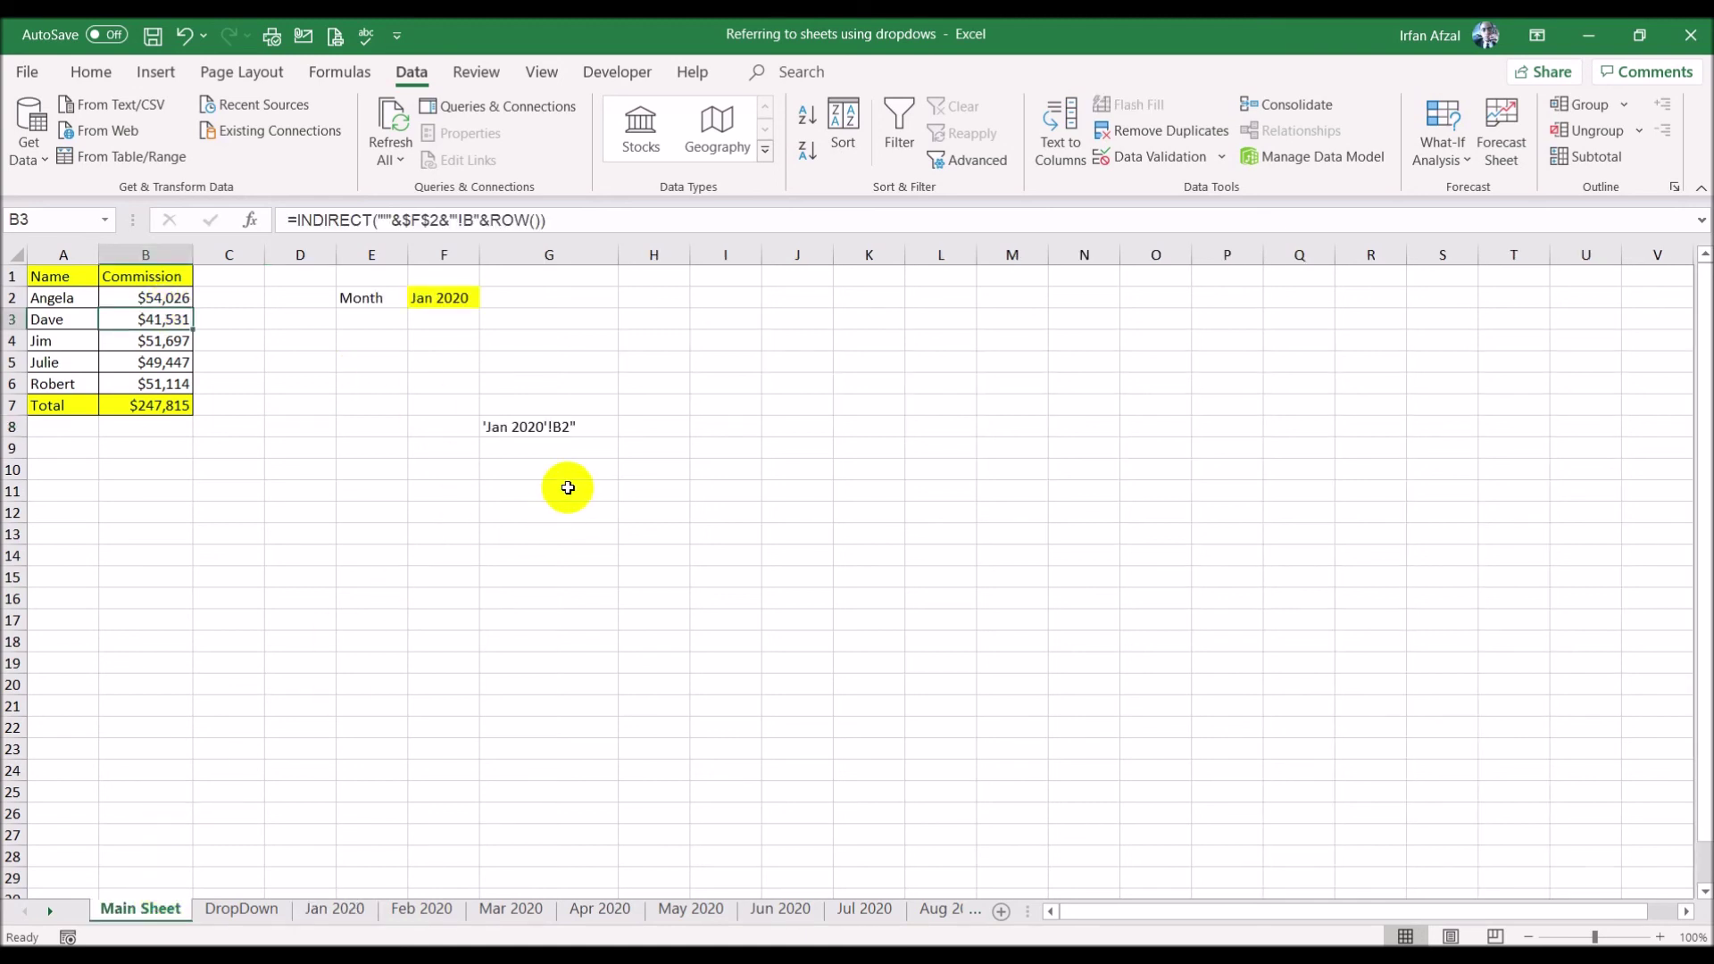